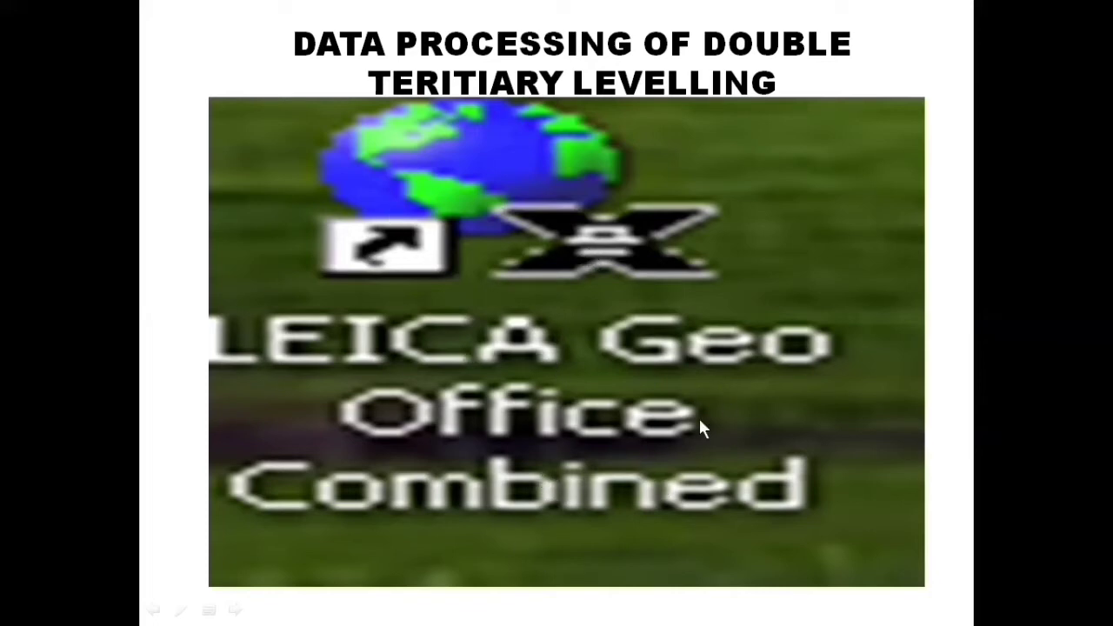
Open the Data Exchange Manager in LEICA Geo Office and bring up the serial port settings
{"action": "left_click", "coordinate": [554, 305]}
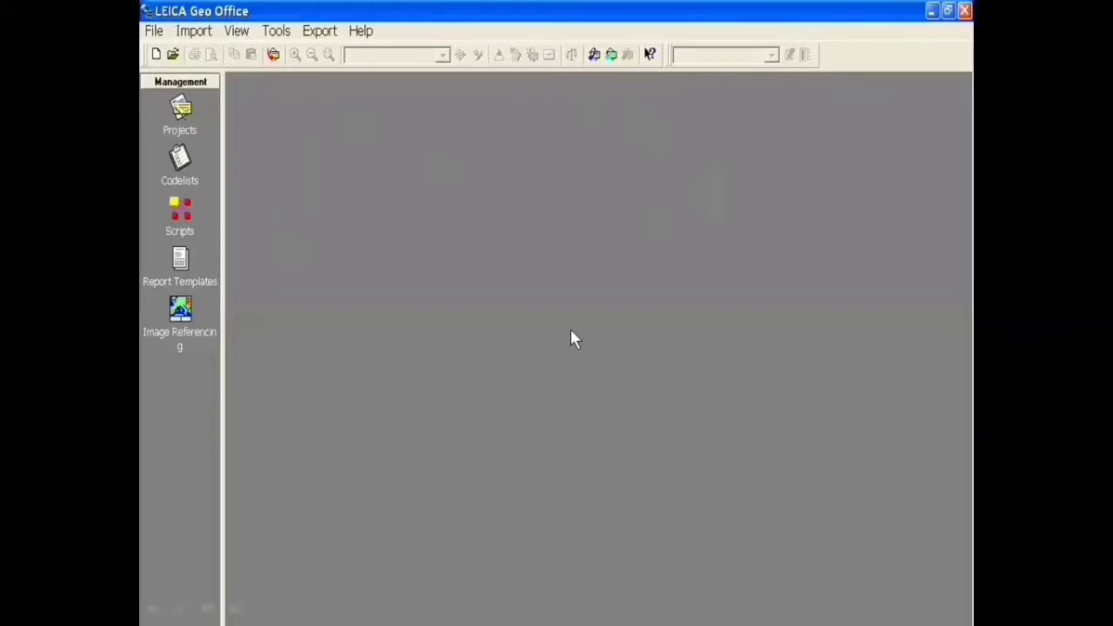
{"action": "left_click", "coordinate": [276, 32]}
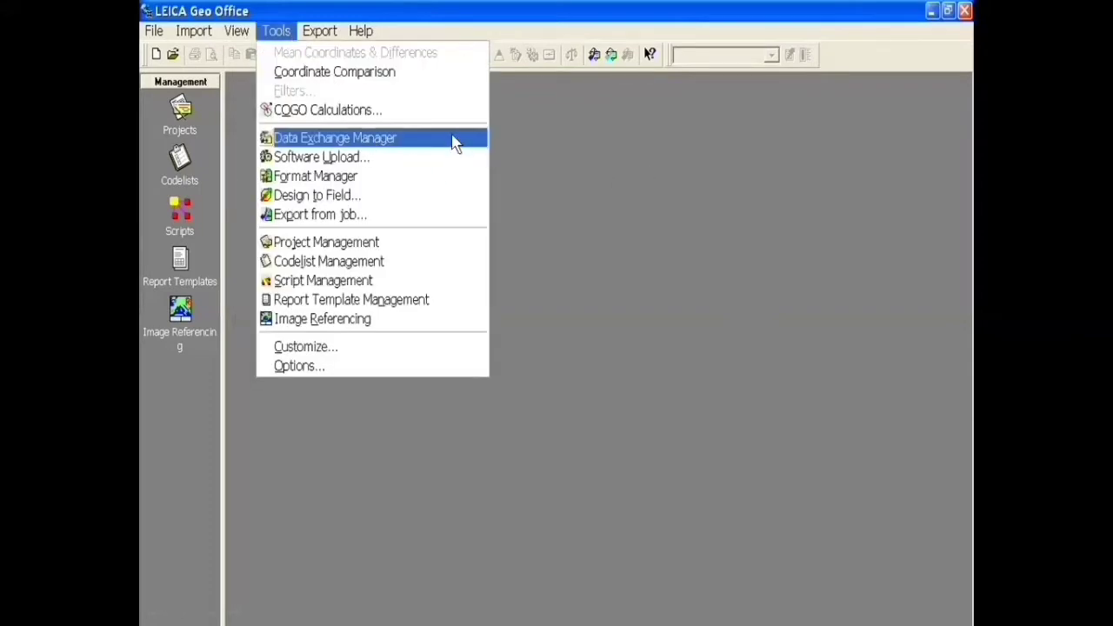
{"action": "left_click", "coordinate": [452, 141]}
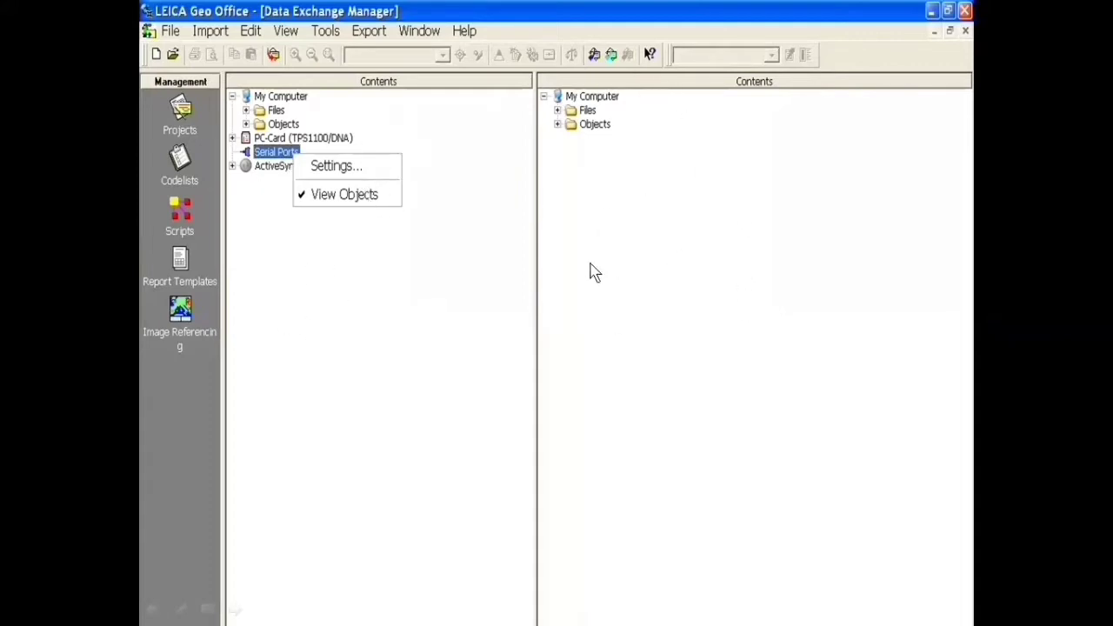
{"action": "left_click", "coordinate": [305, 165]}
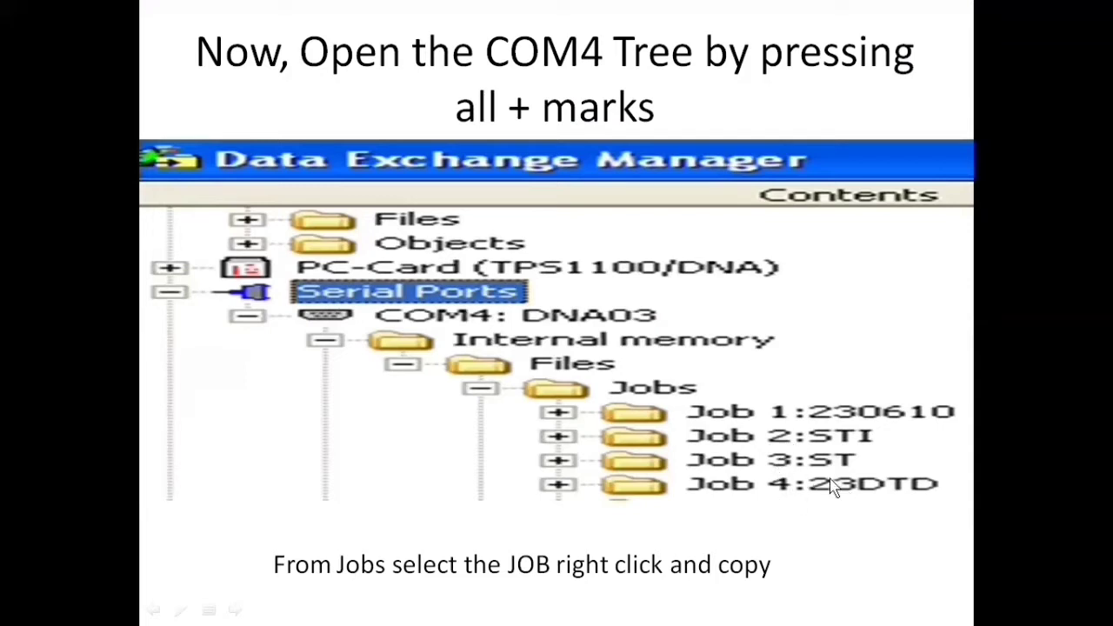
Download the measurement data of Job 4, 23DTD, from COM4 into the D:\1_T S K folder in GSI format
{"action": "left_click", "coordinate": [749, 478]}
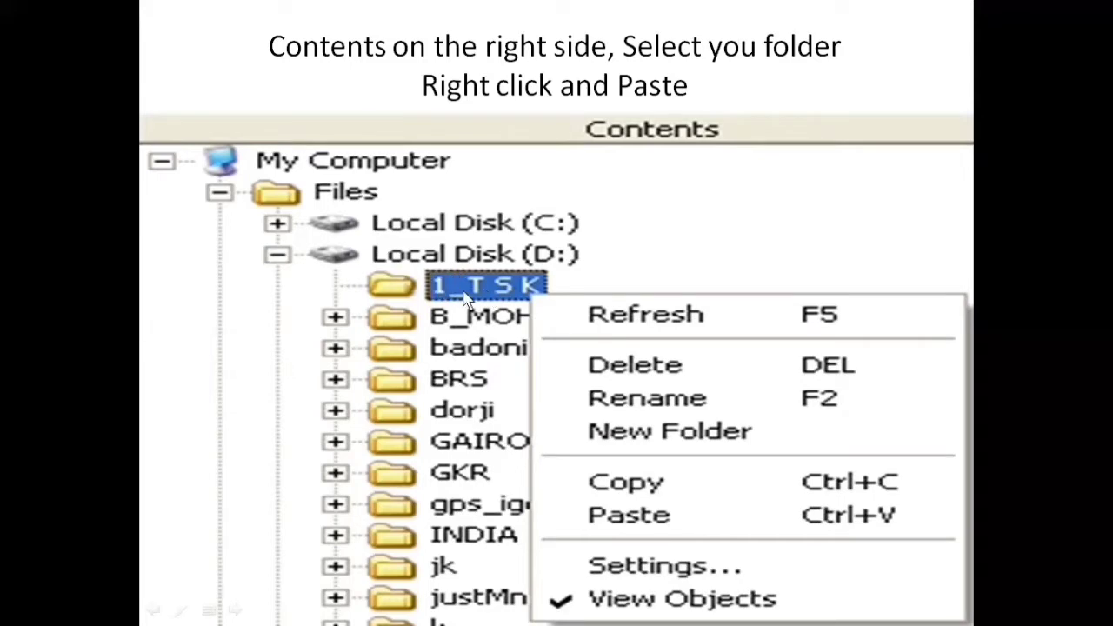
{"action": "left_click", "coordinate": [509, 305]}
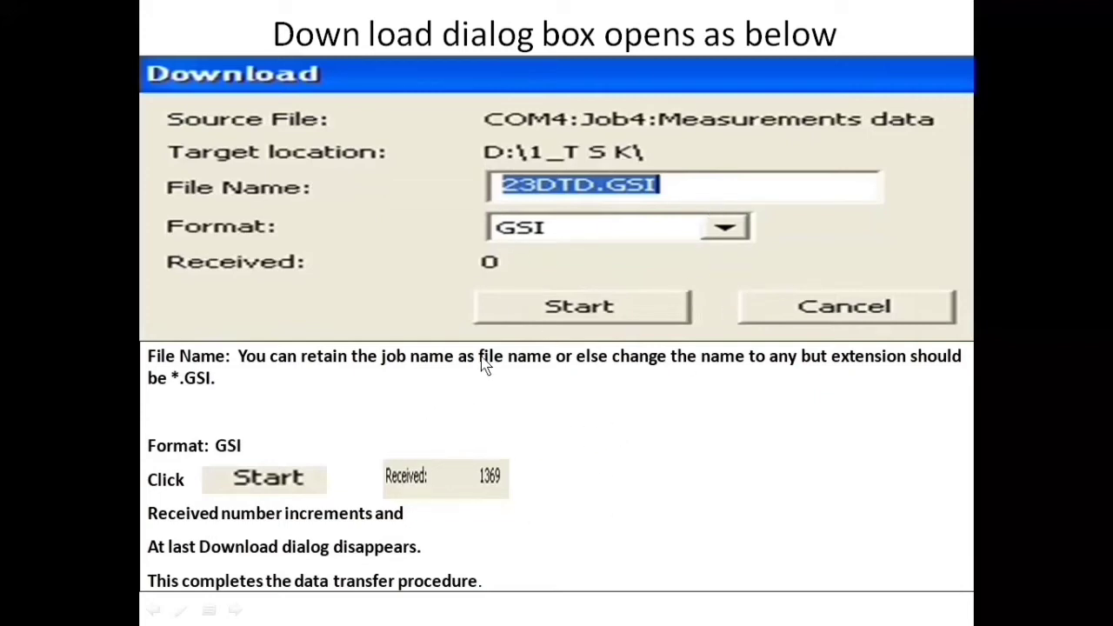
{"action": "left_click", "coordinate": [612, 446]}
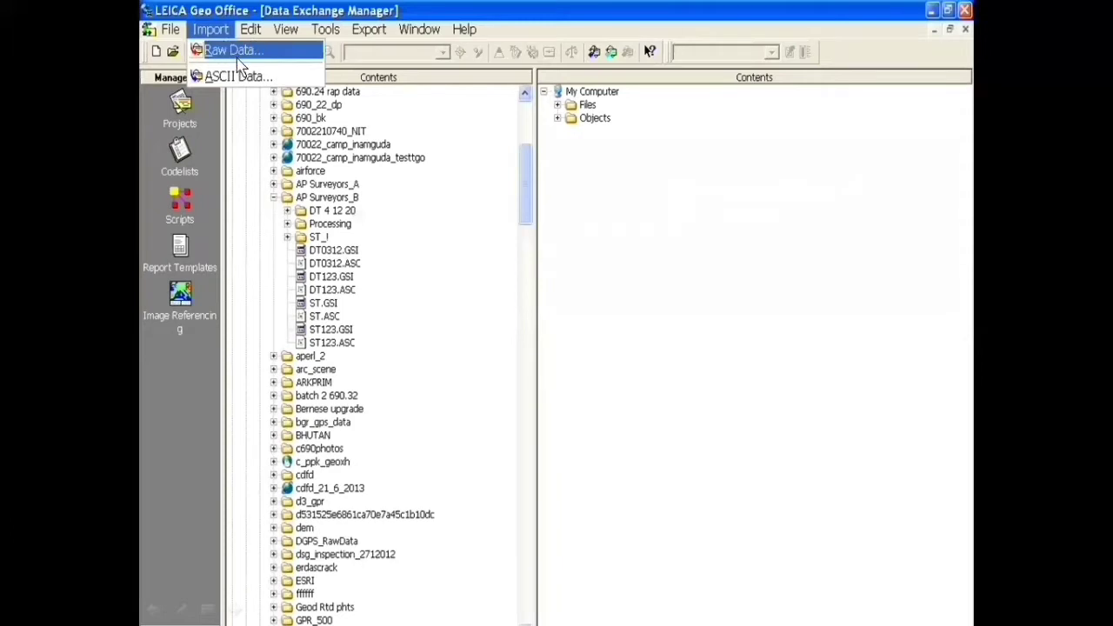
Import the GSI observation file from D:\AP Surveyors_B\DT 4 12 20 and assign its Line 001 and Line 002 to a new project
{"action": "left_click", "coordinate": [300, 134]}
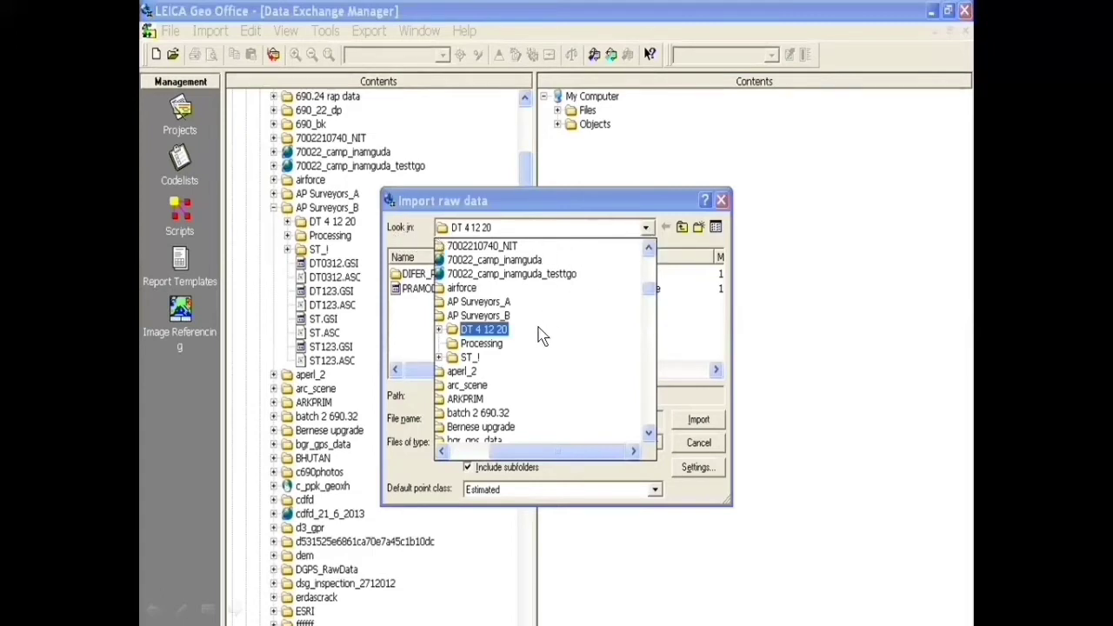
{"action": "left_click", "coordinate": [498, 336]}
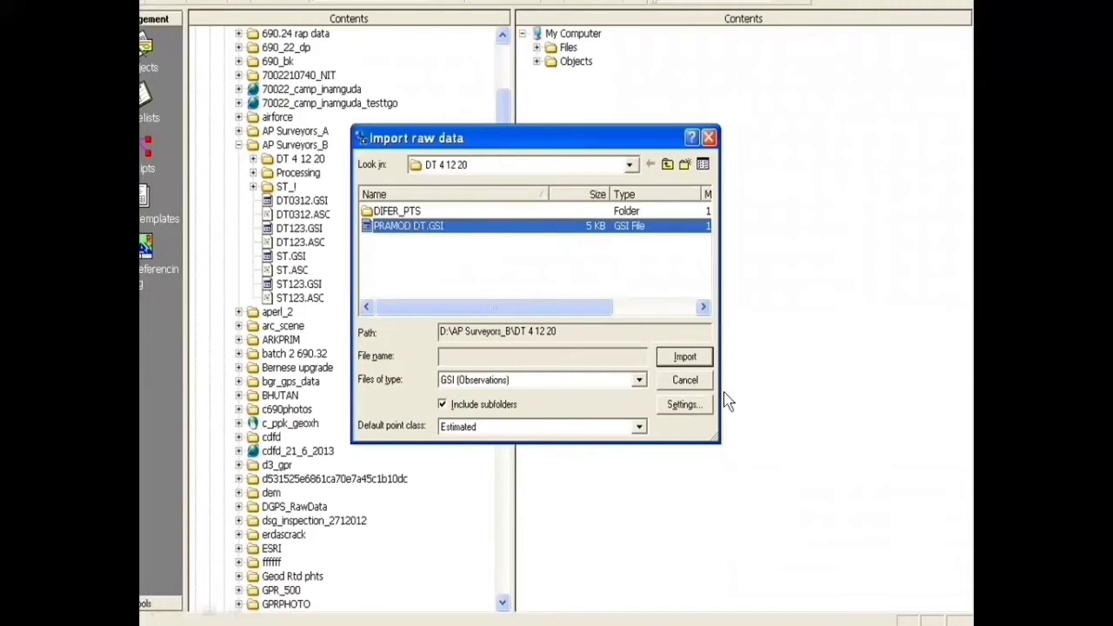
{"action": "left_click", "coordinate": [686, 358]}
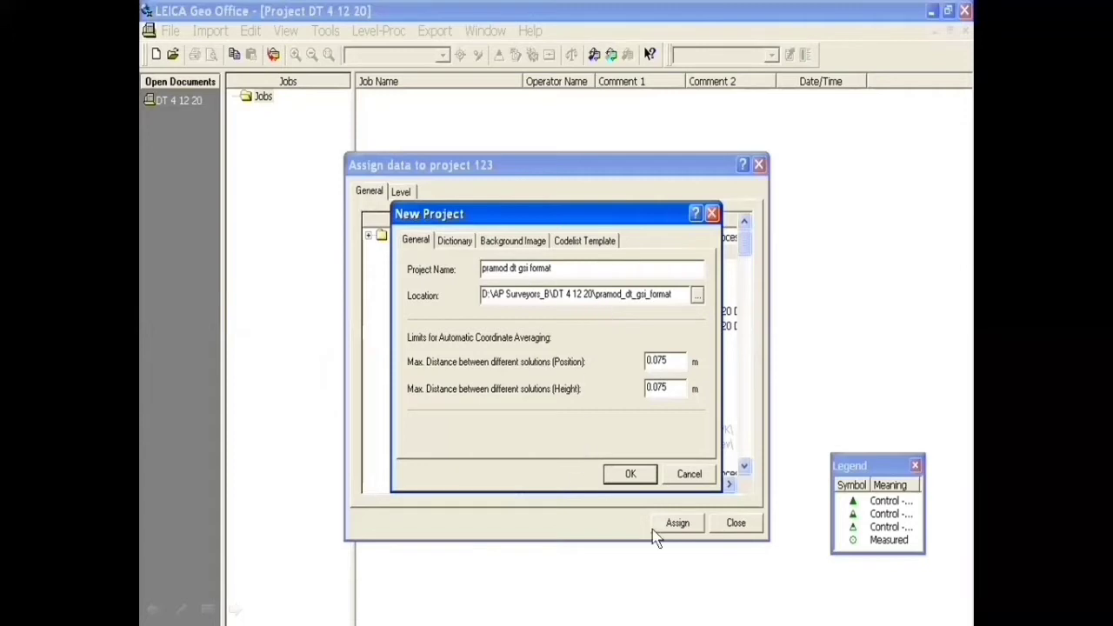
{"action": "left_click", "coordinate": [632, 474]}
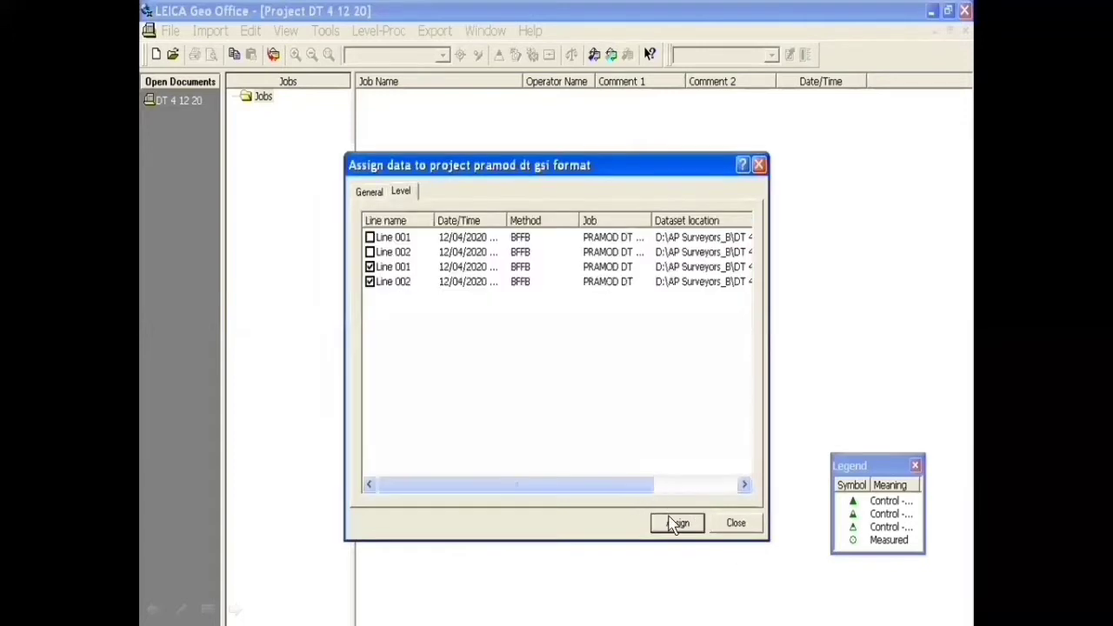
{"action": "left_click", "coordinate": [678, 524]}
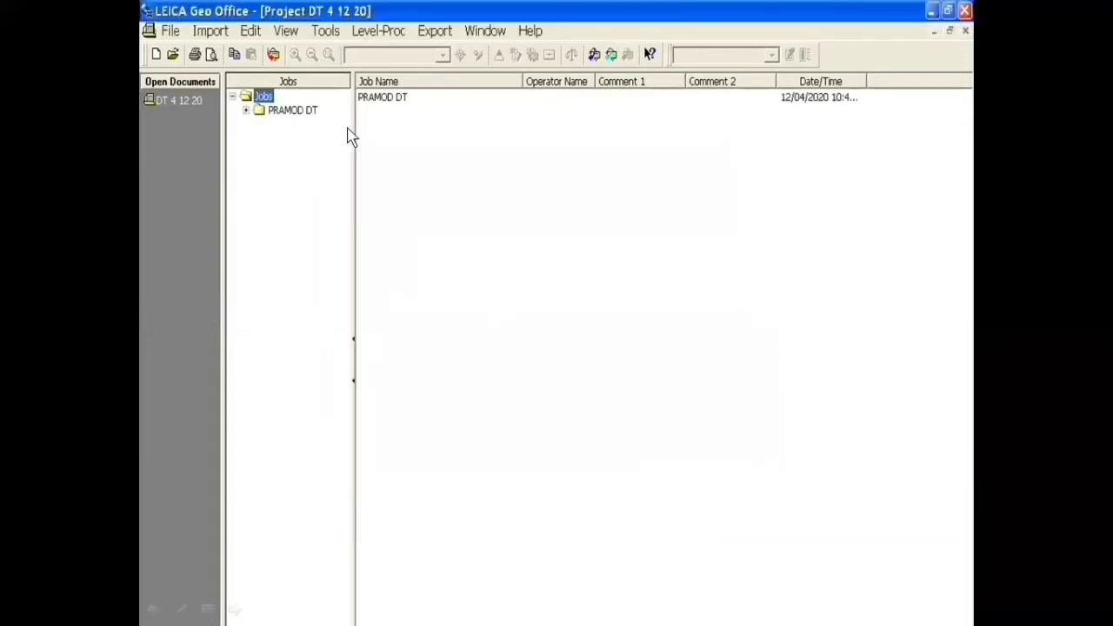
In Line 001, make A1 and end point 12 control points fixed in height at 498.3172 and 498.4337
{"action": "double_click", "coordinate": [293, 110]}
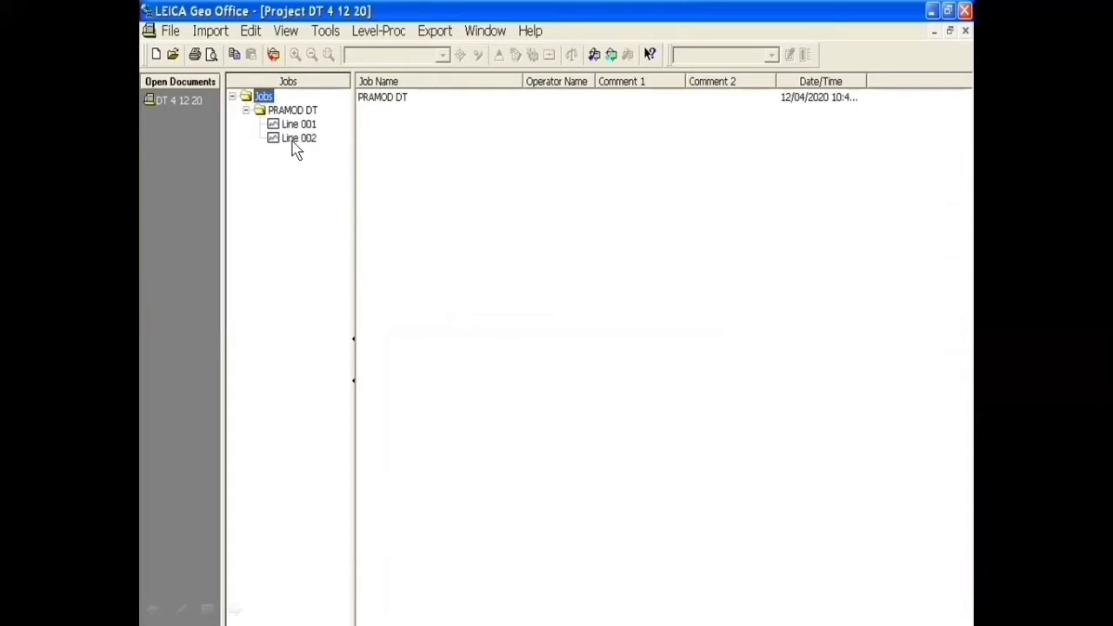
{"action": "left_click", "coordinate": [306, 126]}
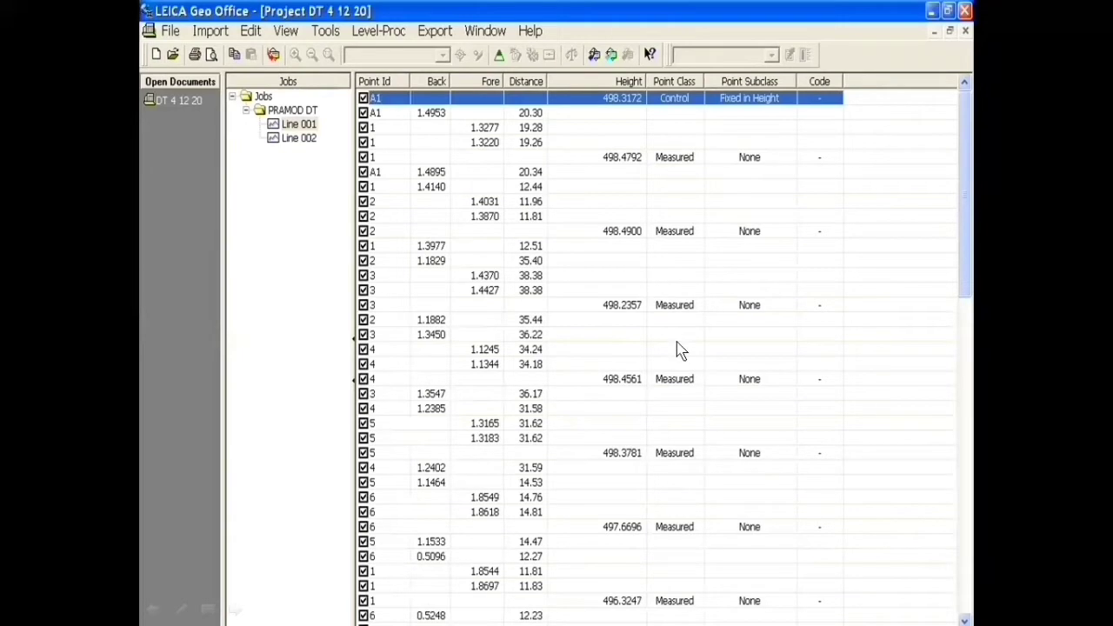
{"action": "key", "text": "ctrl+End"}
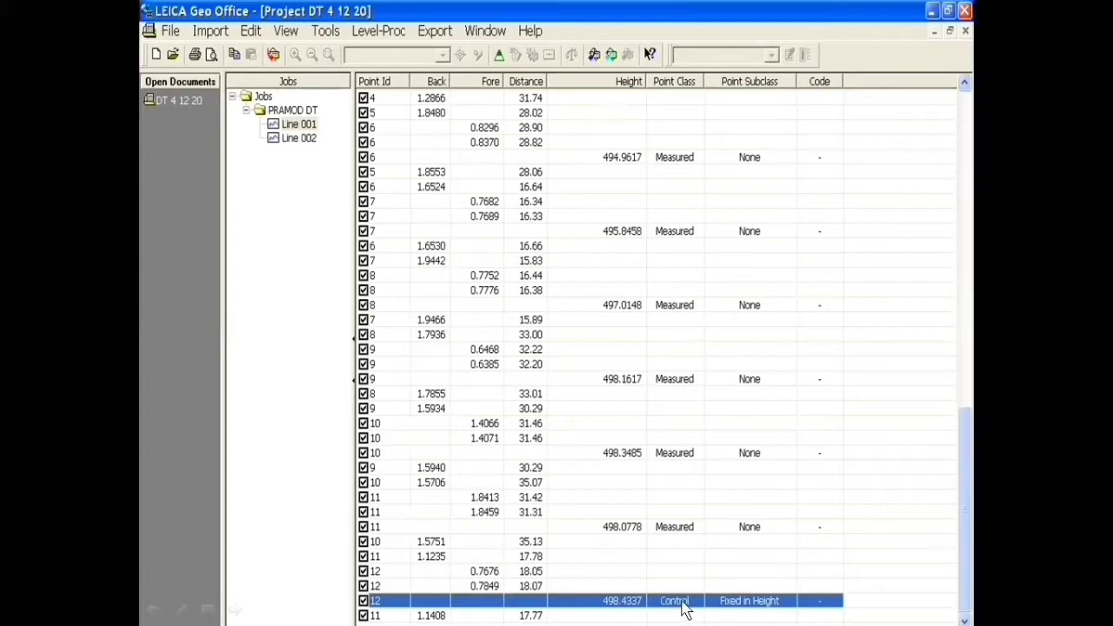
{"action": "left_click", "coordinate": [735, 604]}
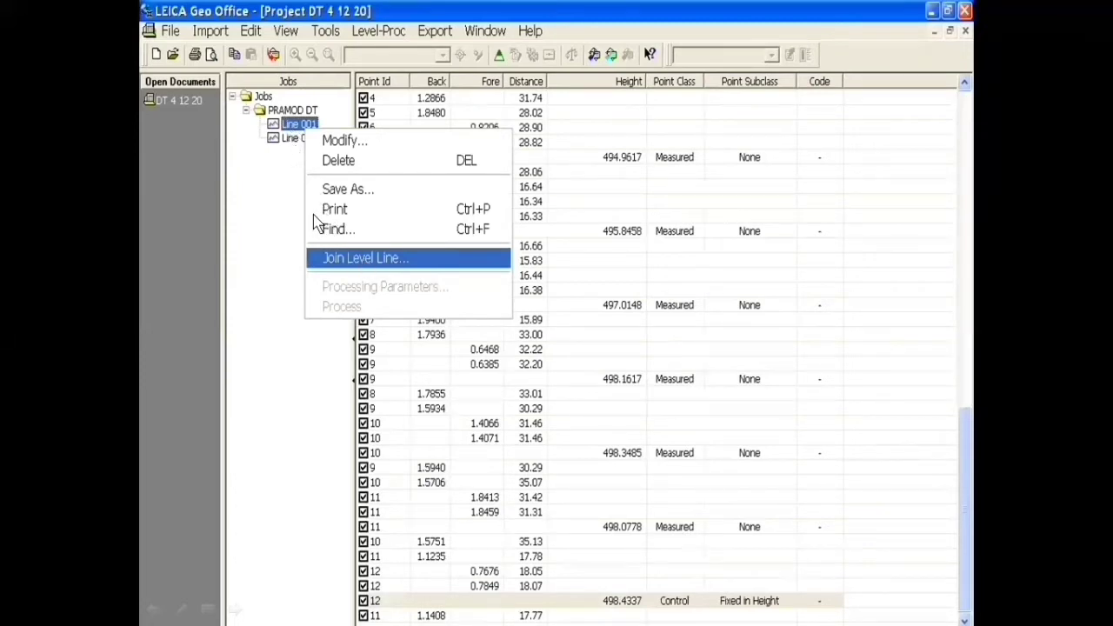
Join level lines Line 001 and Line 002 into one line
{"action": "left_click", "coordinate": [376, 267]}
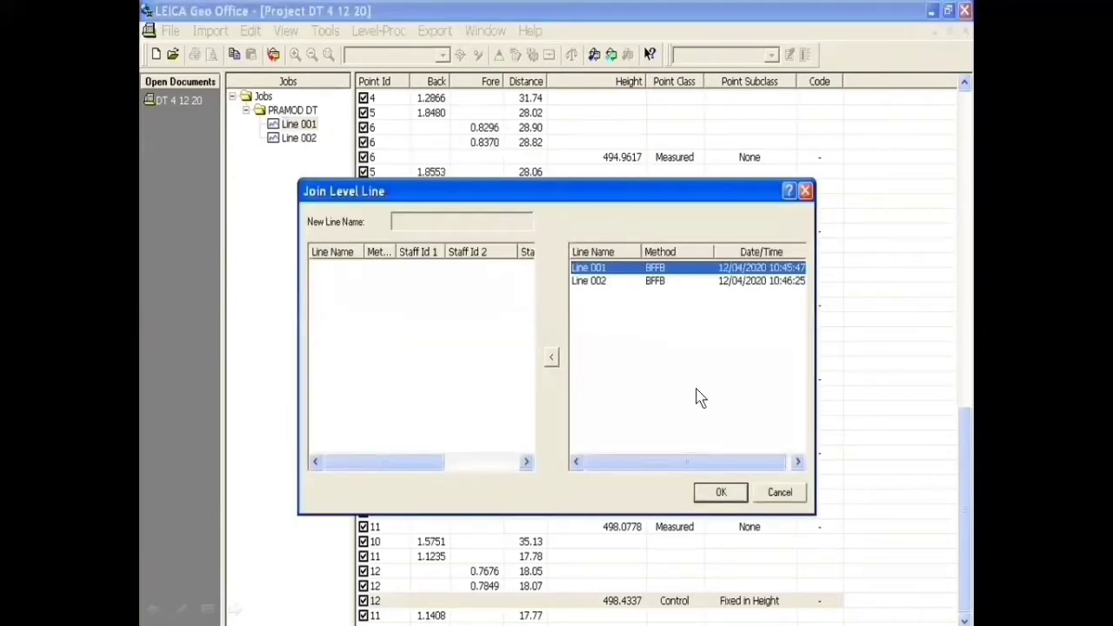
{"action": "left_click", "coordinate": [555, 357]}
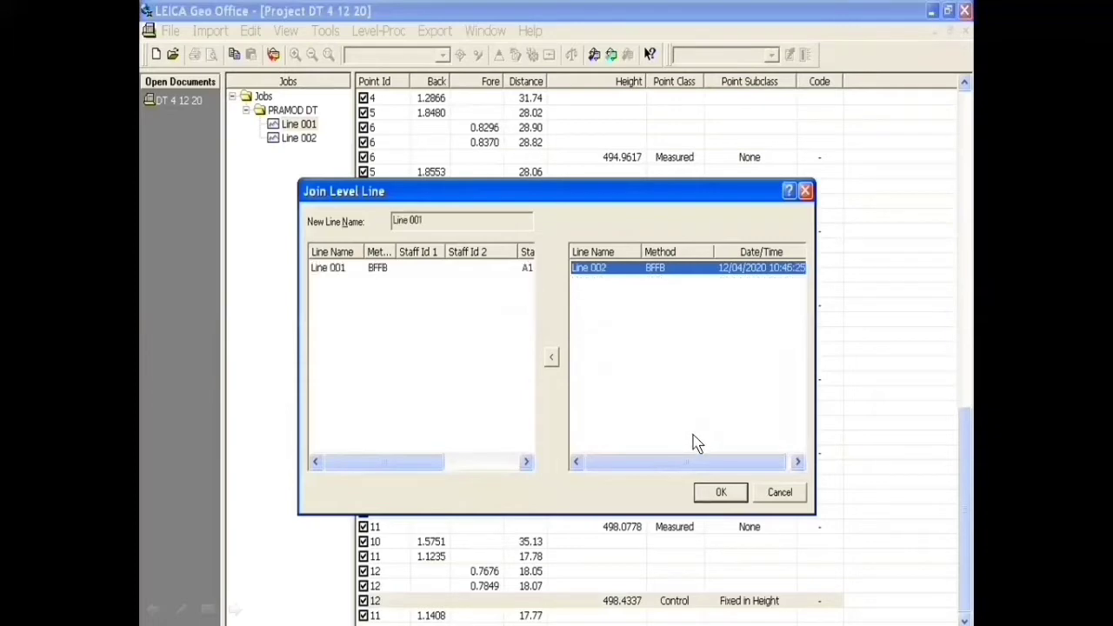
{"action": "left_click", "coordinate": [716, 483]}
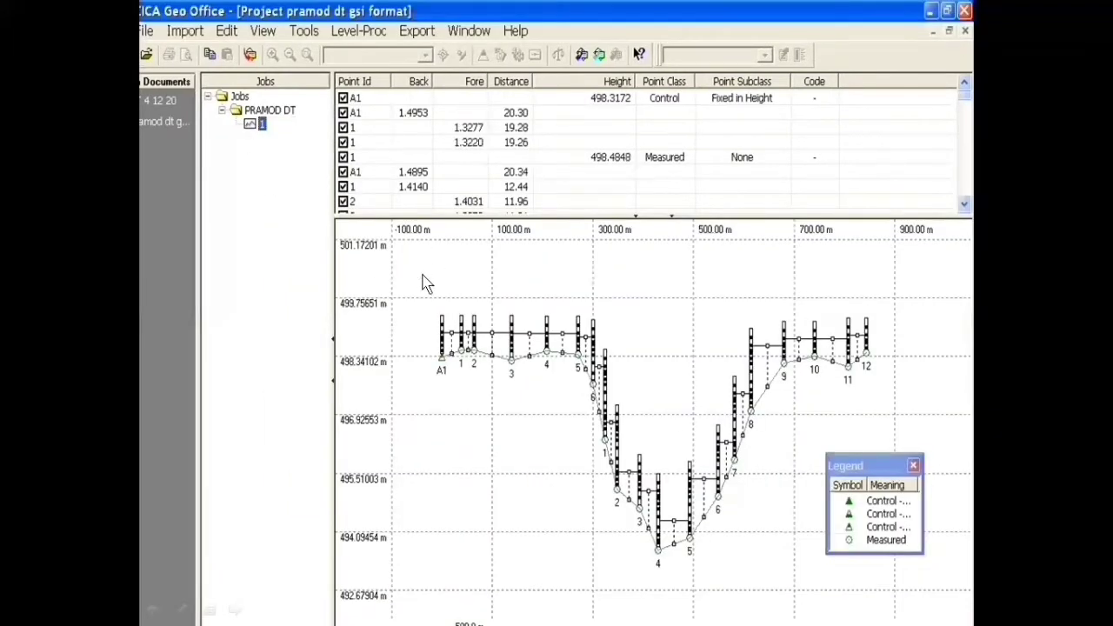
In the joined line, set end point 12's height to 498.4337 and its class to Control, fixed in height
{"action": "double_click", "coordinate": [261, 130]}
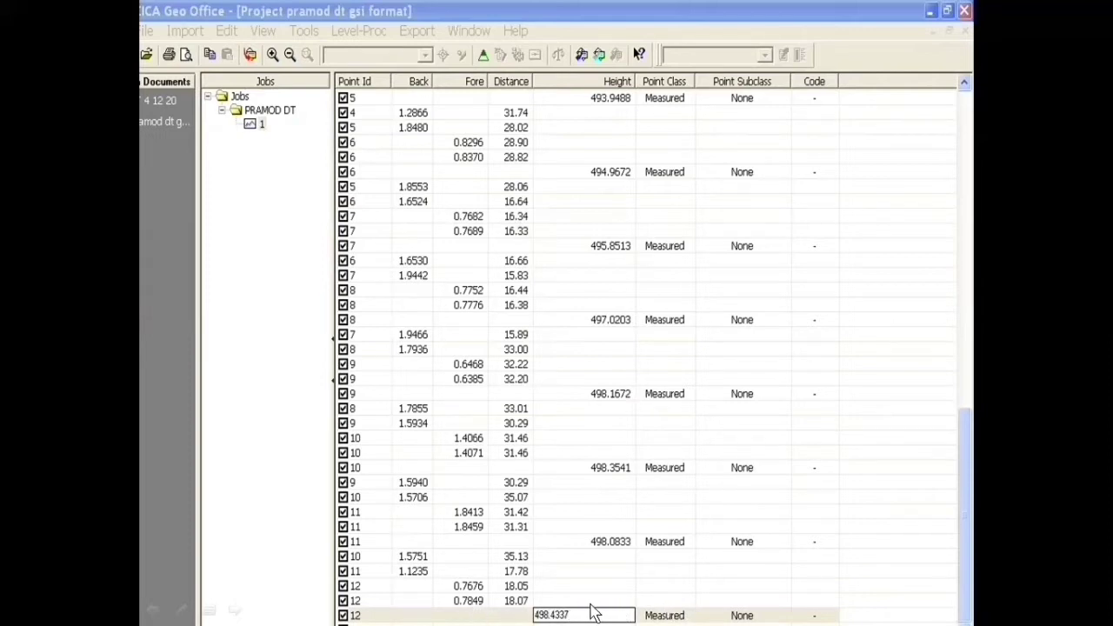
{"action": "right_click", "coordinate": [681, 614]}
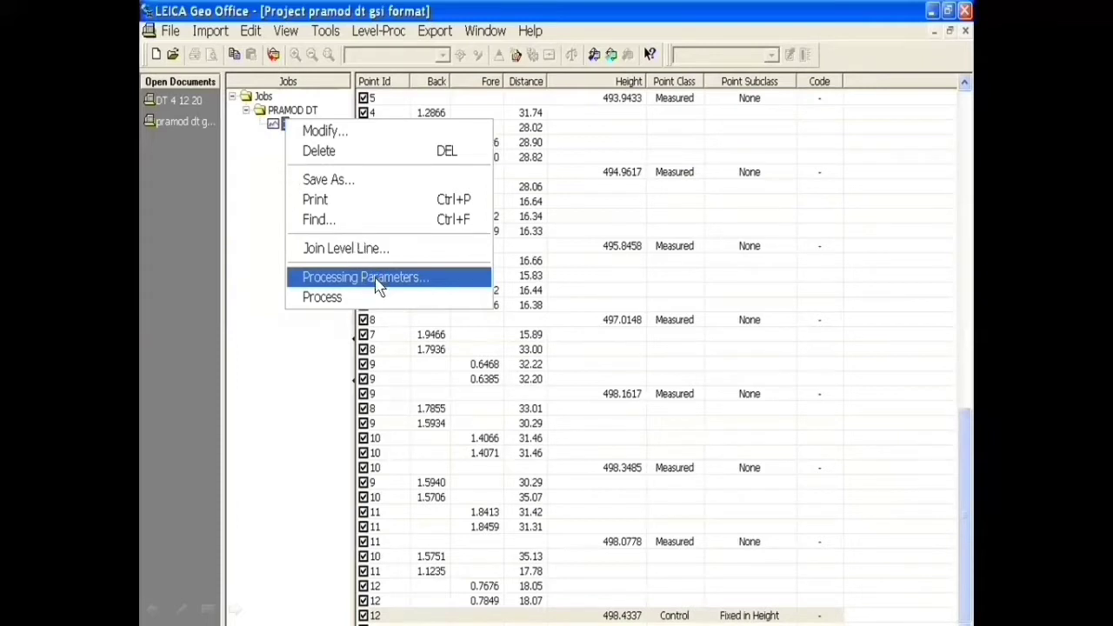
Check the joined line's processing parameters for level line, observations, point heights and staff corrections
{"action": "left_click", "coordinate": [456, 280]}
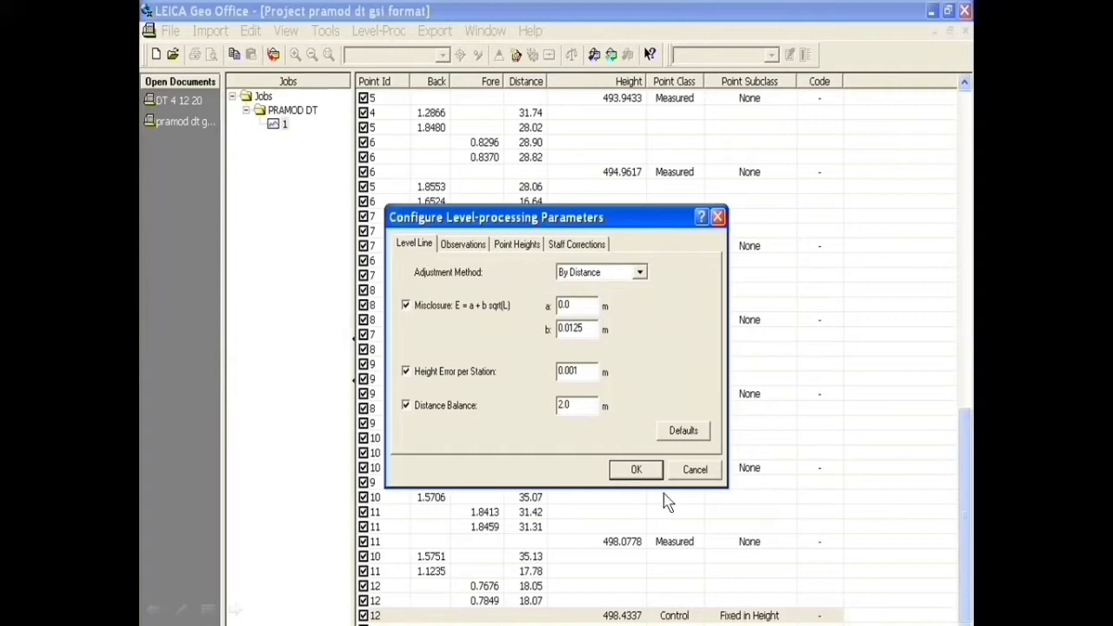
{"action": "key", "text": "ctrl+Tab"}
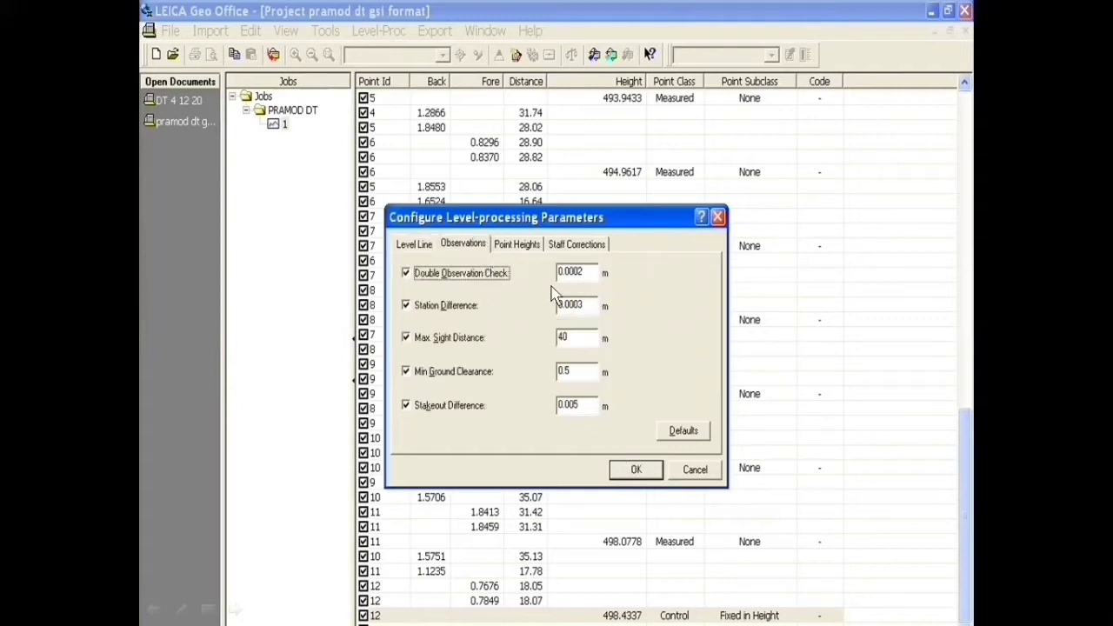
{"action": "key", "text": "ctrl+Tab"}
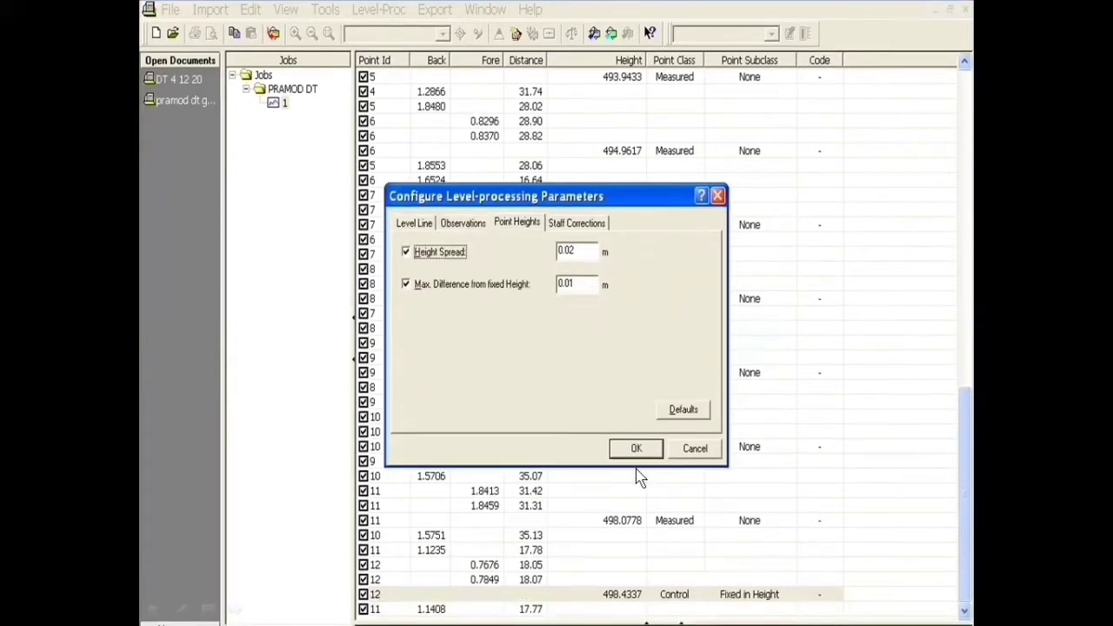
{"action": "key", "text": "ctrl+Tab"}
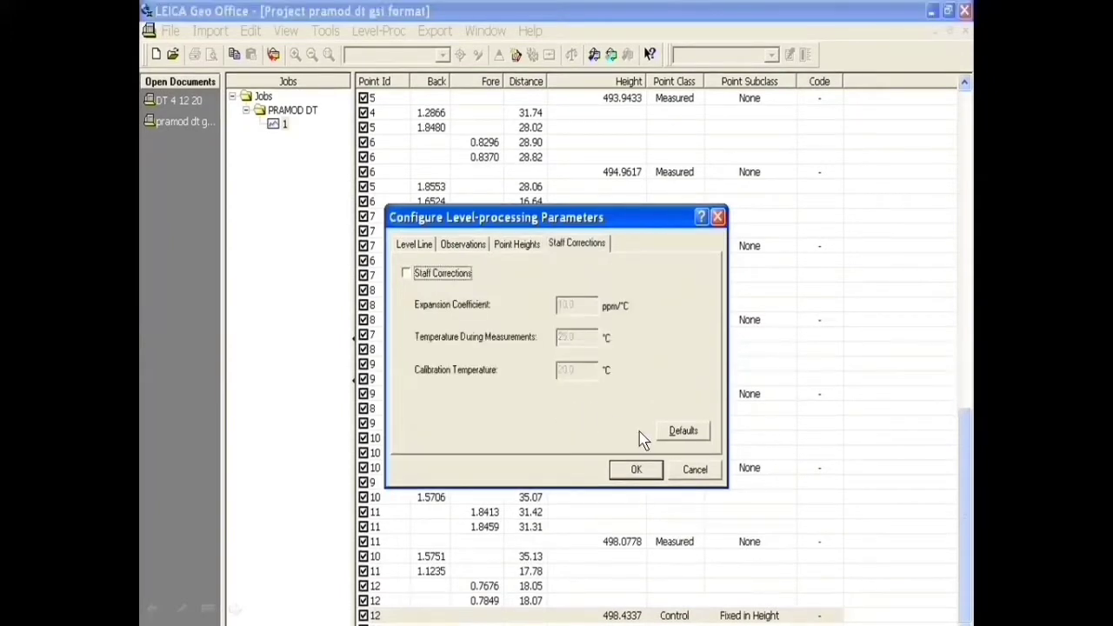
{"action": "key", "text": "ctrl+Tab"}
{"action": "key", "text": "ctrl+Tab"}
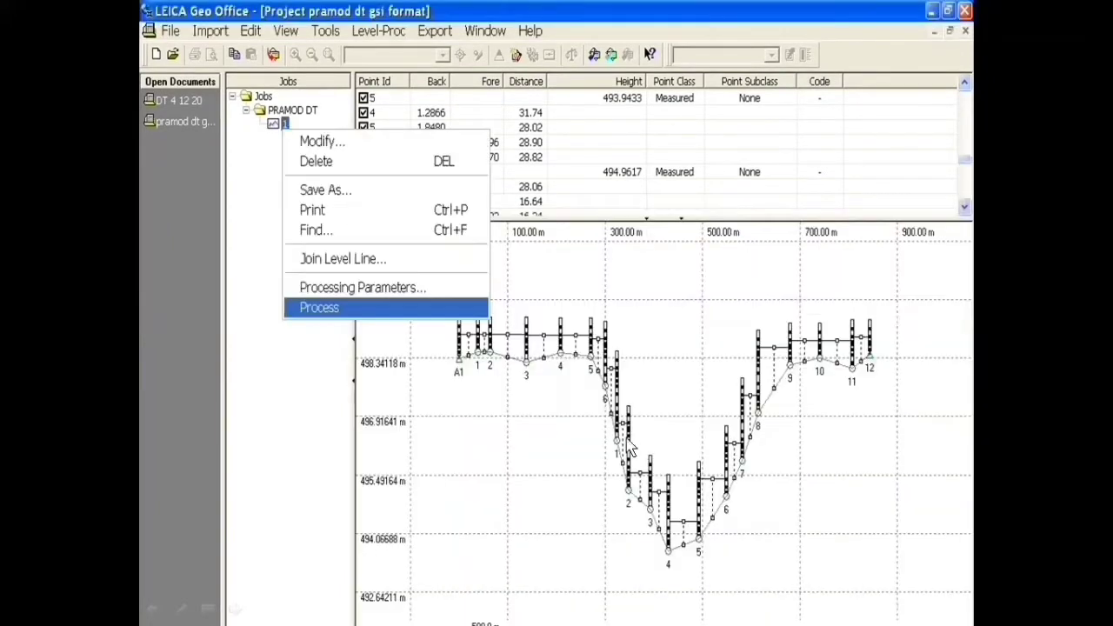
Process the joined level line and view its level summary report
{"action": "left_click", "coordinate": [348, 308]}
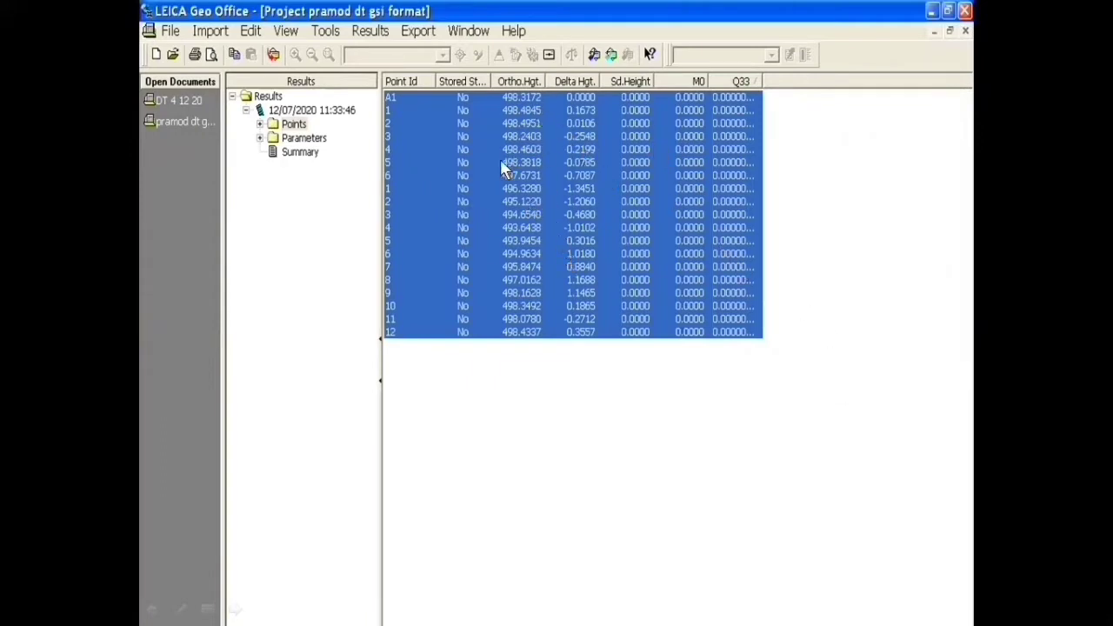
{"action": "left_click", "coordinate": [311, 153]}
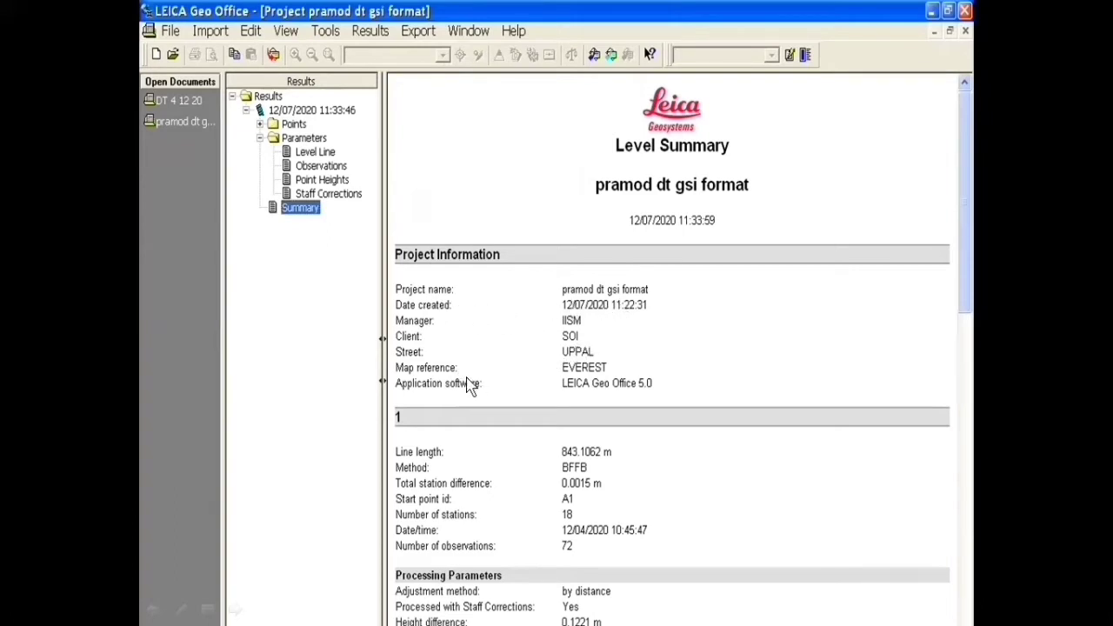
{"action": "scroll", "coordinate": [519, 404], "scroll_direction": "down", "scroll_amount": 5}
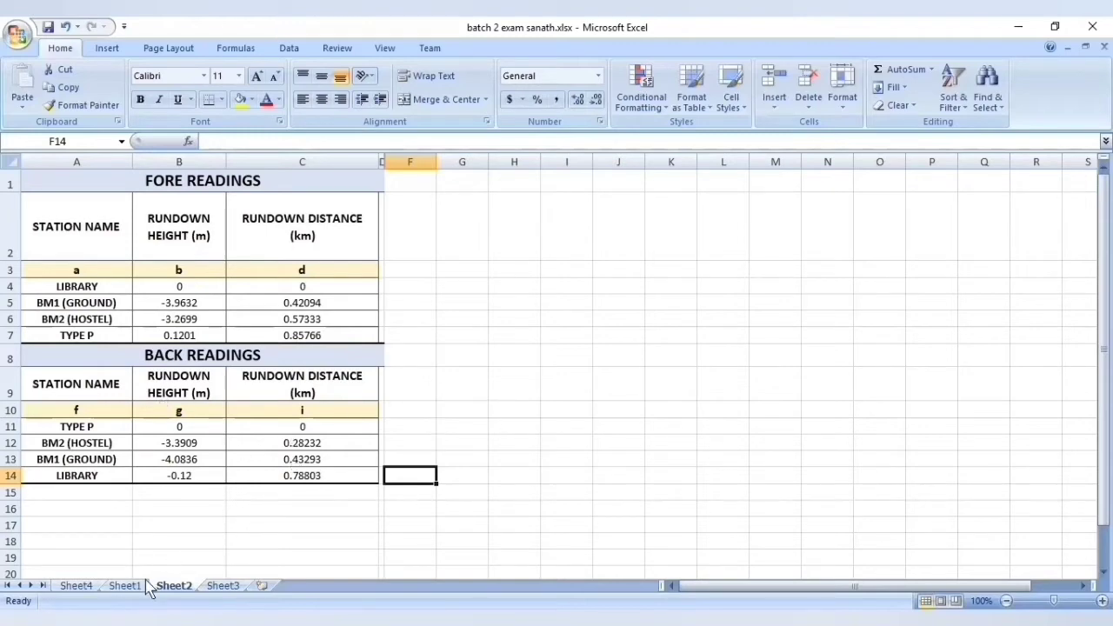
In the Excel workbook, examine Sheet1's fore and back readings, distance and permissible error tables, and the systematic and accidental error table
{"action": "key", "text": "ctrl+Page_Up"}
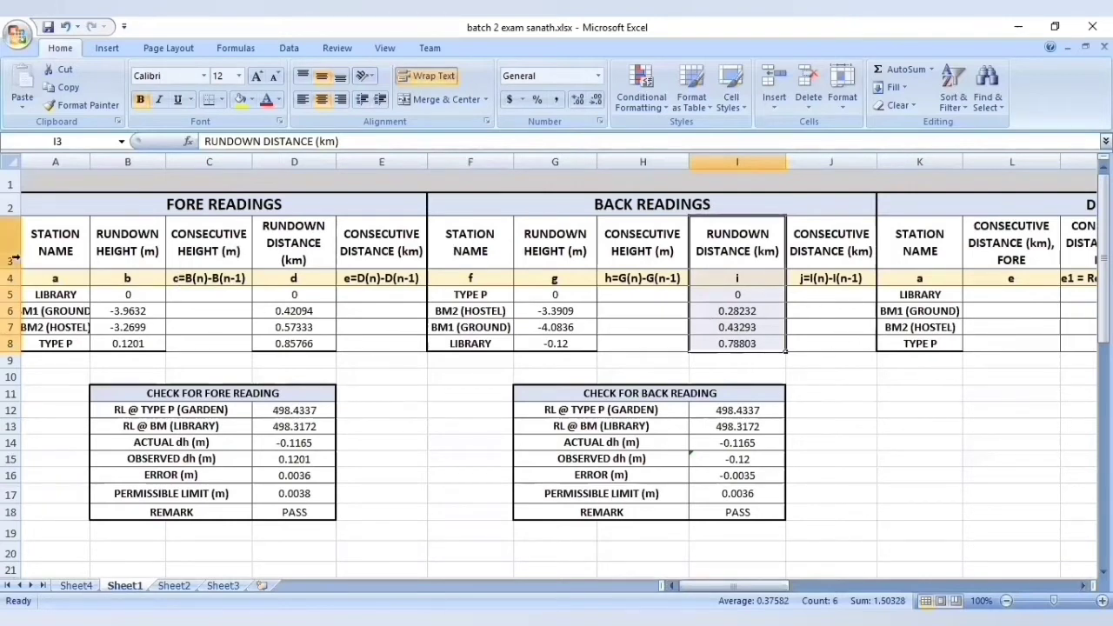
{"action": "left_click_drag", "start_coordinate": [777, 585], "coordinate": [833, 583]}
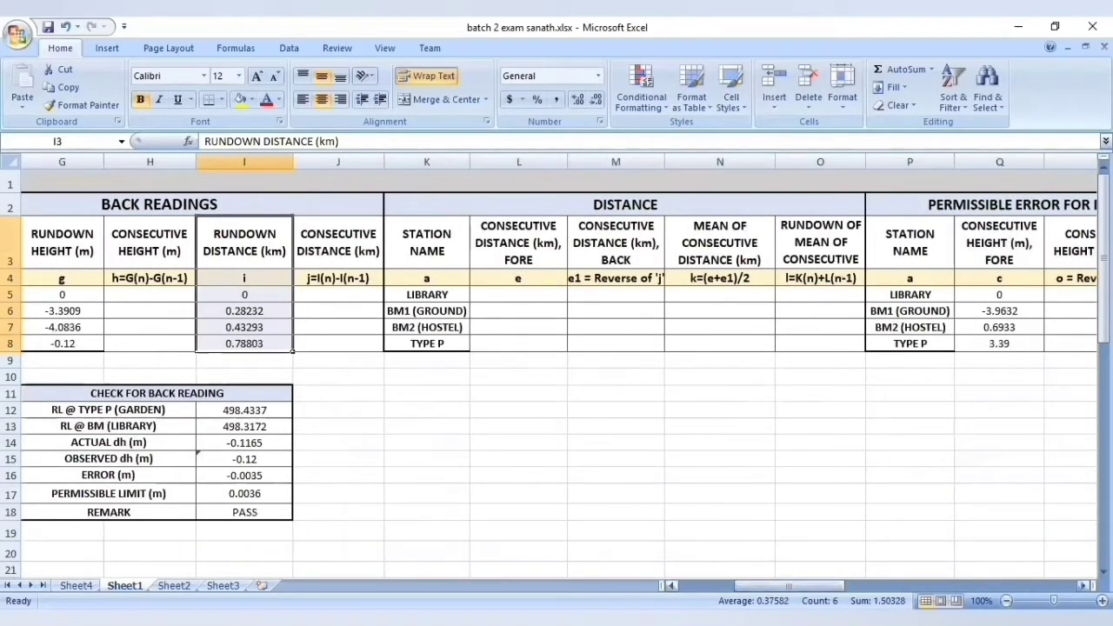
{"action": "left_click_drag", "start_coordinate": [837, 585], "coordinate": [867, 586]}
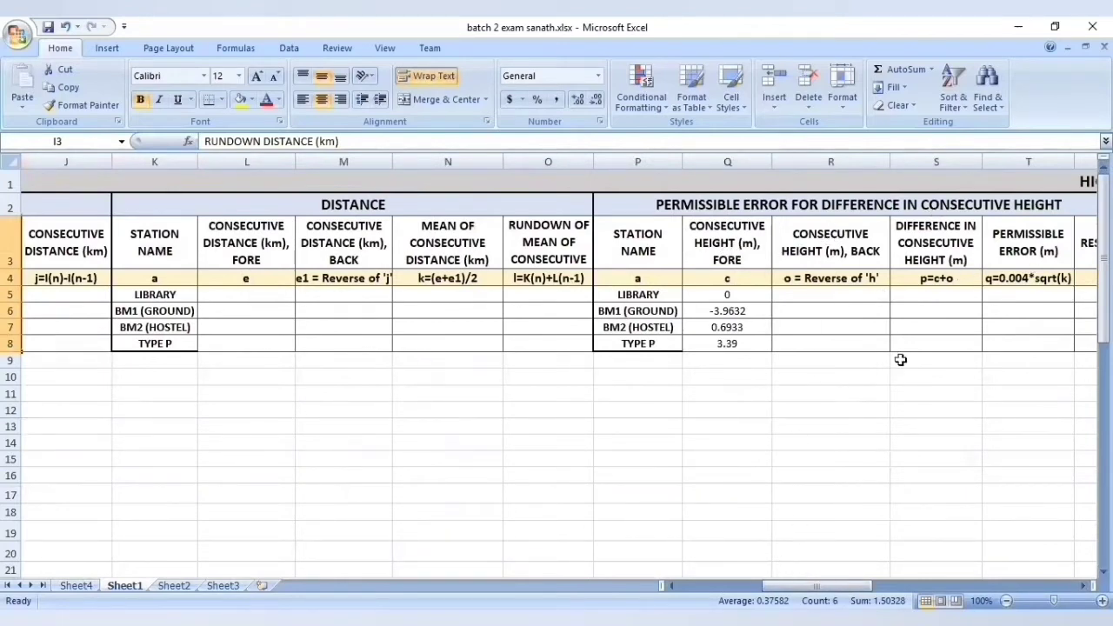
{"action": "left_click_drag", "start_coordinate": [841, 586], "coordinate": [885, 574]}
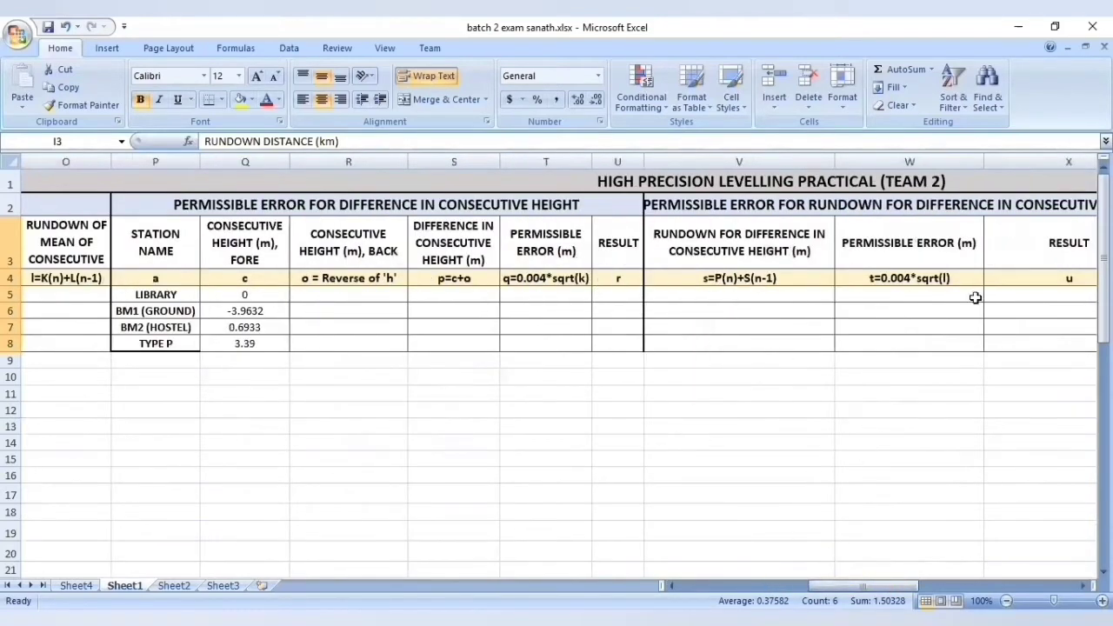
{"action": "scroll", "coordinate": [557, 366], "scroll_direction": "left", "scroll_amount": 5}
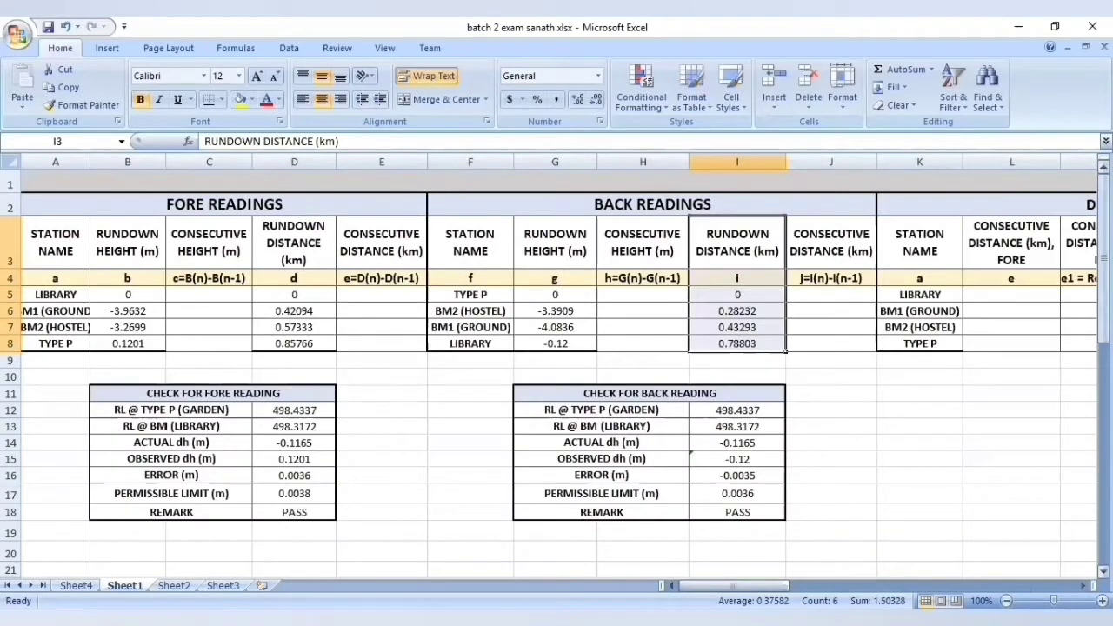
{"action": "left_click_drag", "start_coordinate": [1104, 315], "coordinate": [1103, 348]}
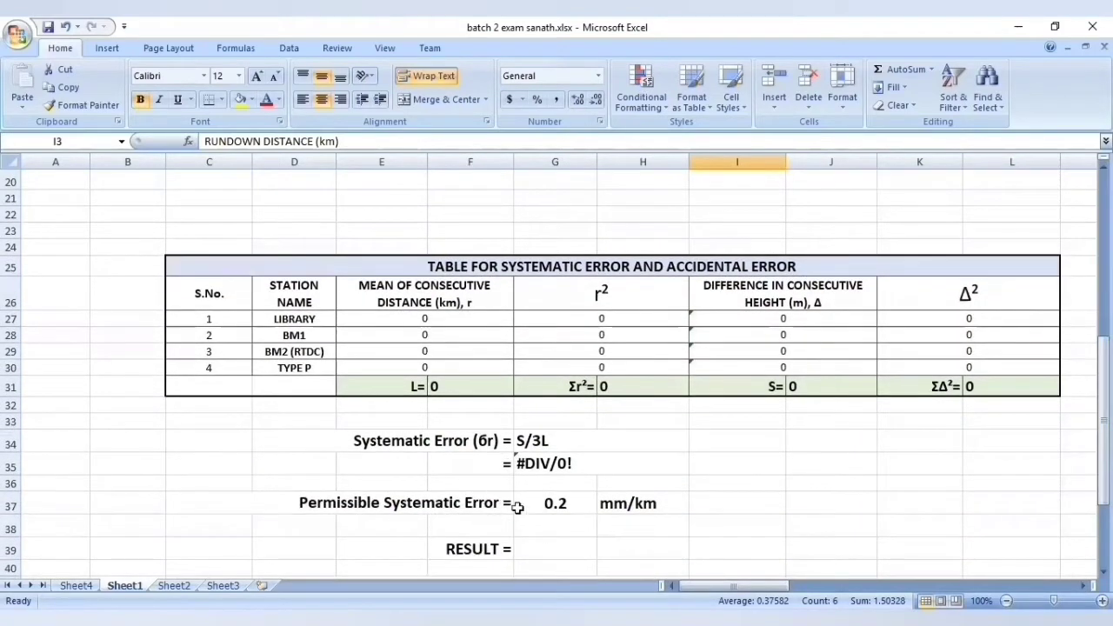
Examine Sheet1's systematic and accidental error formulas, the consecutive and rundown height permissible error tables, and the orthometric height calculations
{"action": "left_click_drag", "start_coordinate": [1104, 374], "coordinate": [1104, 384]}
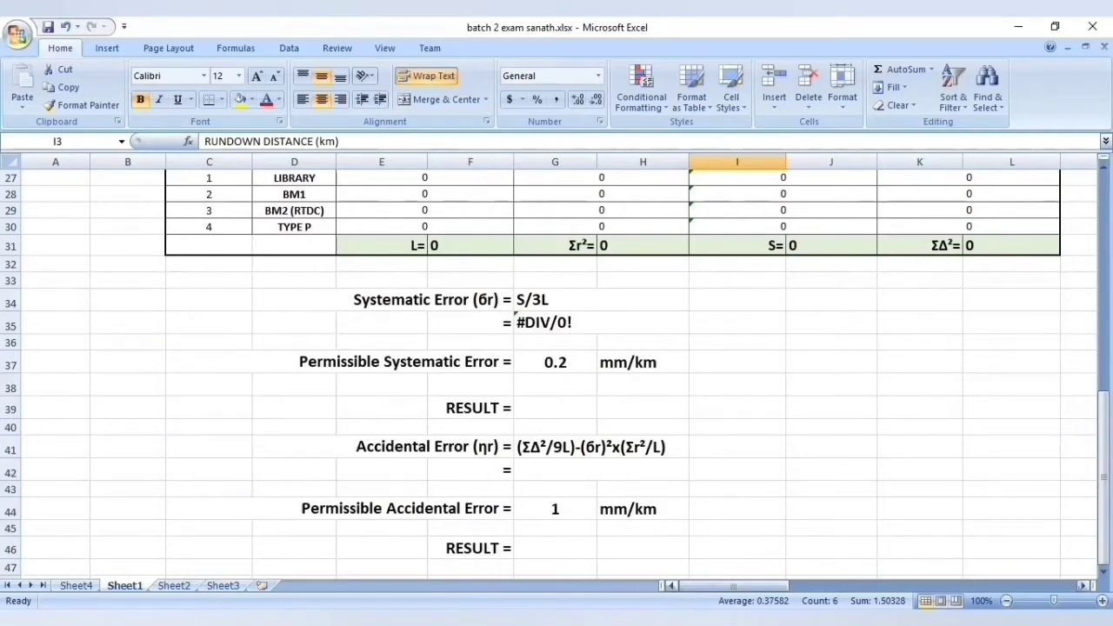
{"action": "left_click_drag", "start_coordinate": [735, 585], "coordinate": [910, 586]}
{"action": "scroll", "coordinate": [1027, 496], "scroll_direction": "up", "scroll_amount": 8}
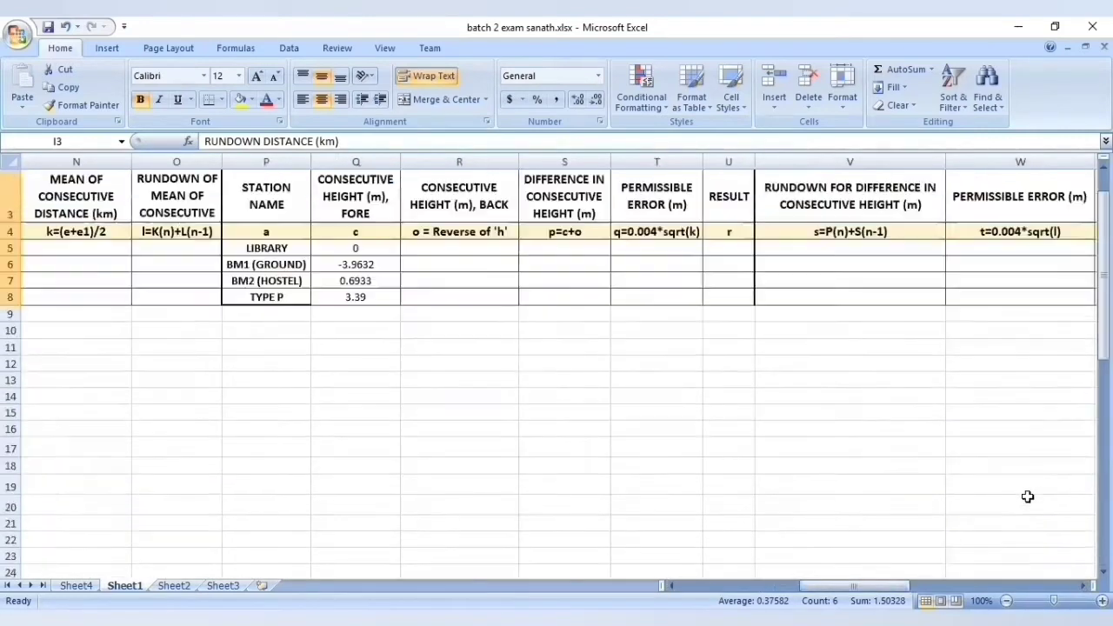
{"action": "scroll", "coordinate": [1027, 497], "scroll_direction": "up", "scroll_amount": 1}
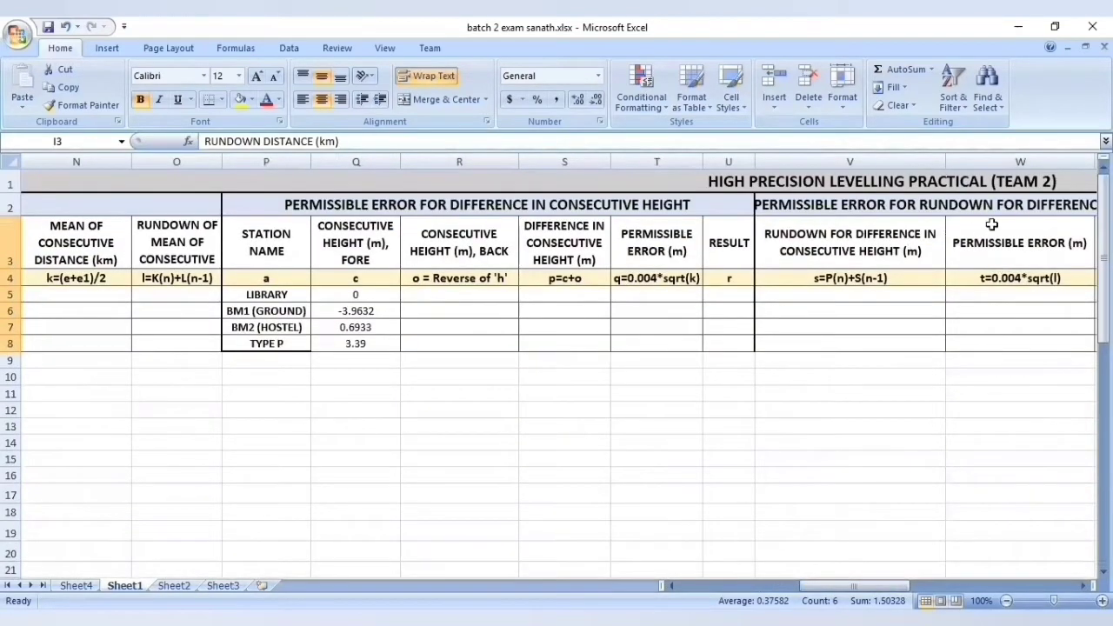
{"action": "left_click_drag", "start_coordinate": [843, 583], "coordinate": [951, 585]}
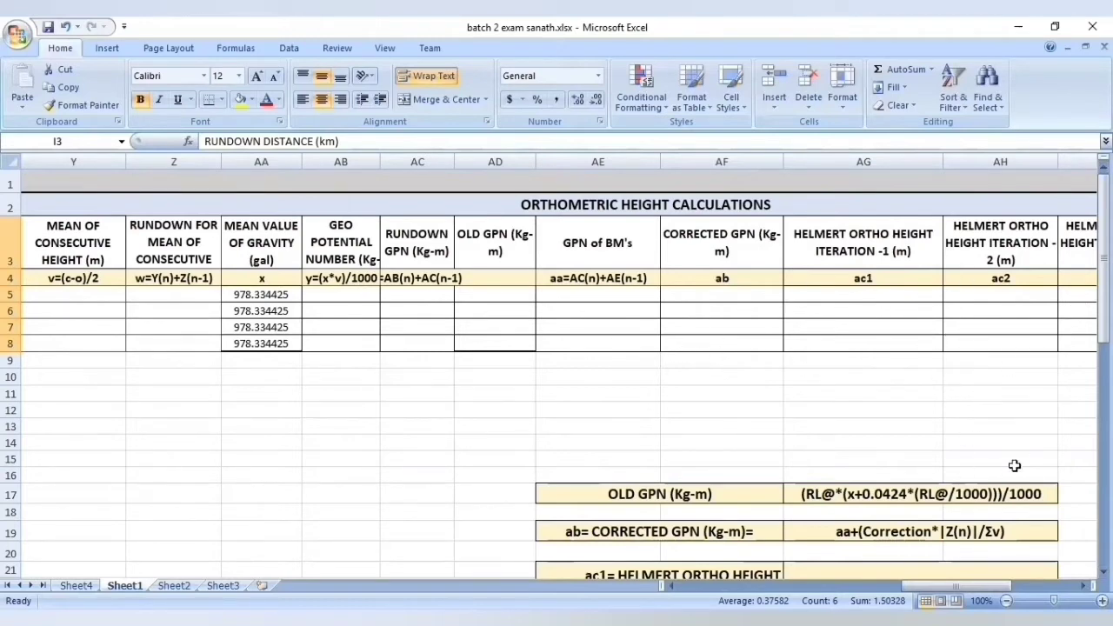
{"action": "scroll", "coordinate": [980, 403], "scroll_direction": "down", "scroll_amount": 1}
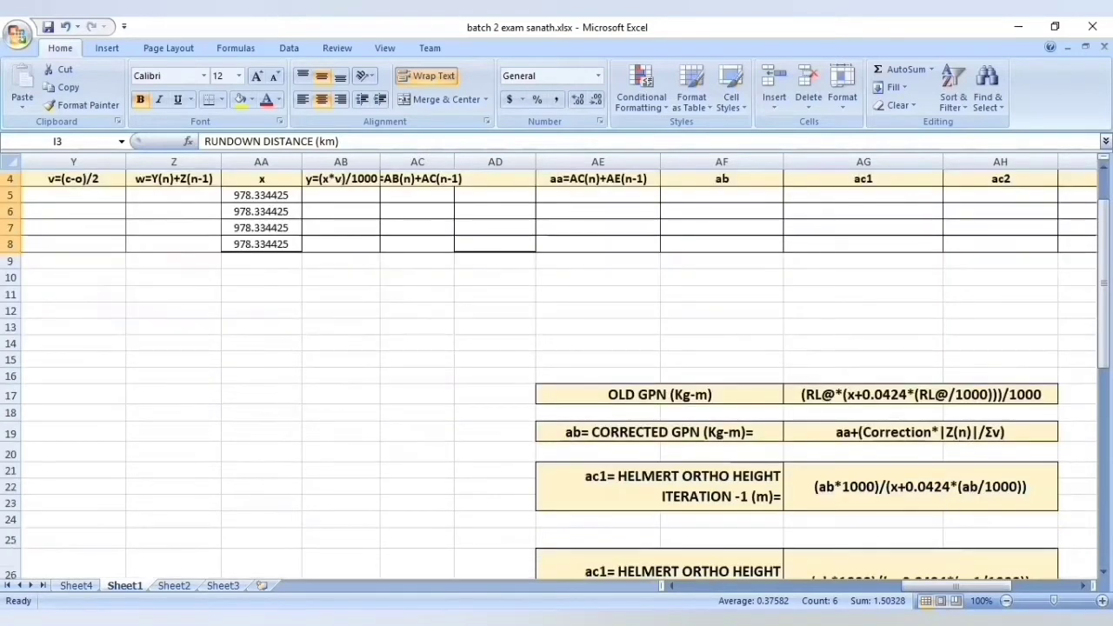
{"action": "left_click", "coordinate": [894, 585]}
{"action": "left_click_drag", "start_coordinate": [897, 577], "coordinate": [673, 585]}
{"action": "scroll", "coordinate": [1063, 431], "scroll_direction": "up", "scroll_amount": 1}
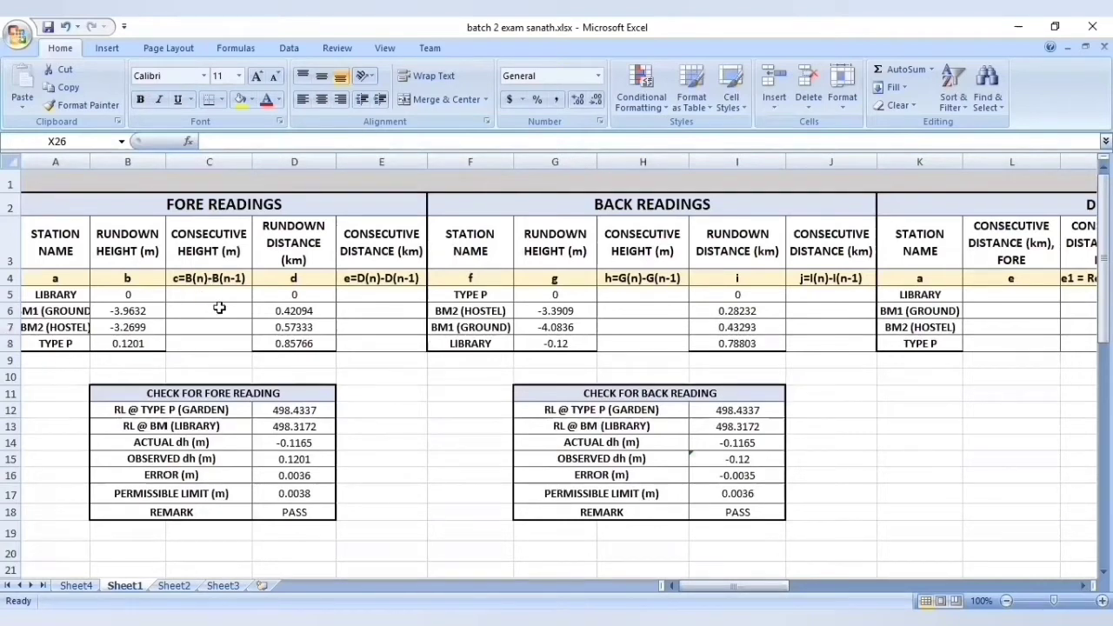
Fill the fore readings' consecutive heights with 0 in C5 and =B6-B5 in C6, copied down to C8
{"action": "left_click", "coordinate": [198, 280]}
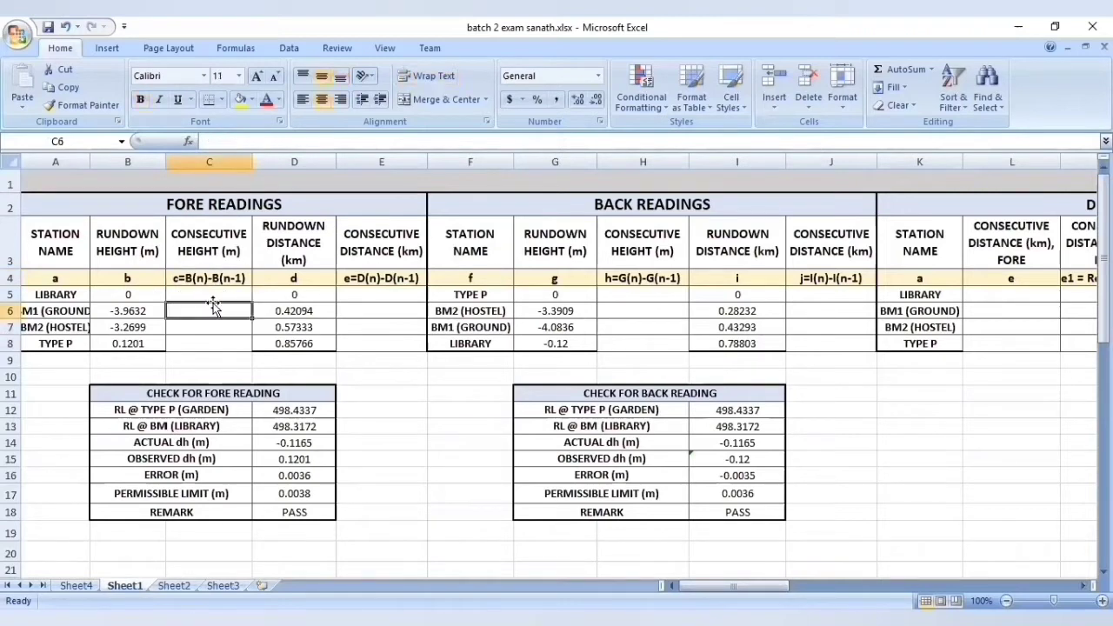
{"action": "left_click", "coordinate": [210, 296]}
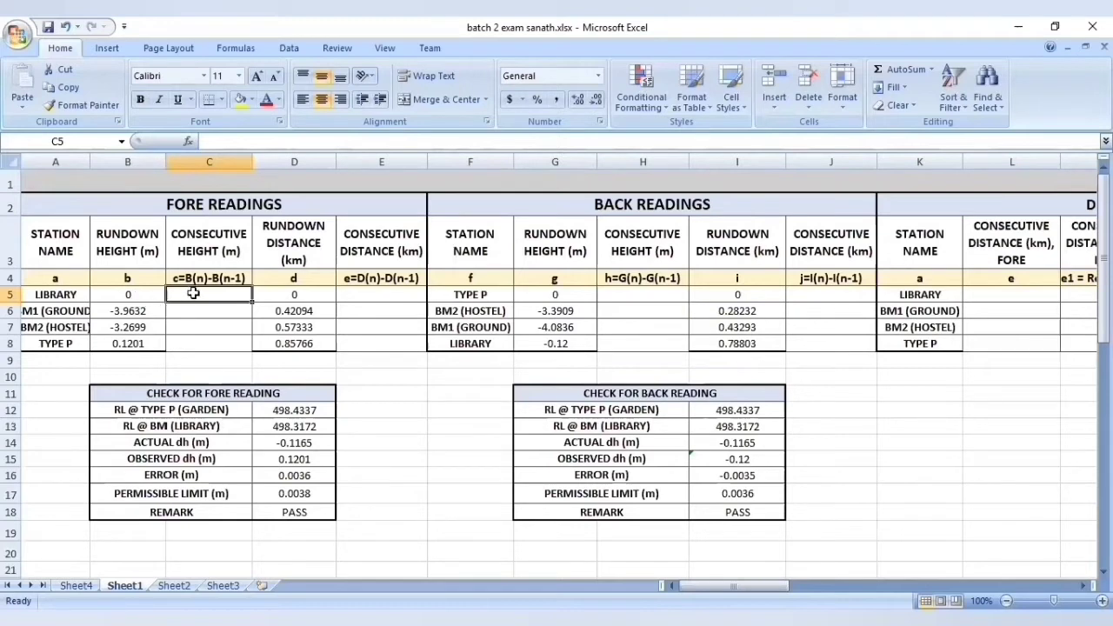
{"action": "type", "text": "0"}
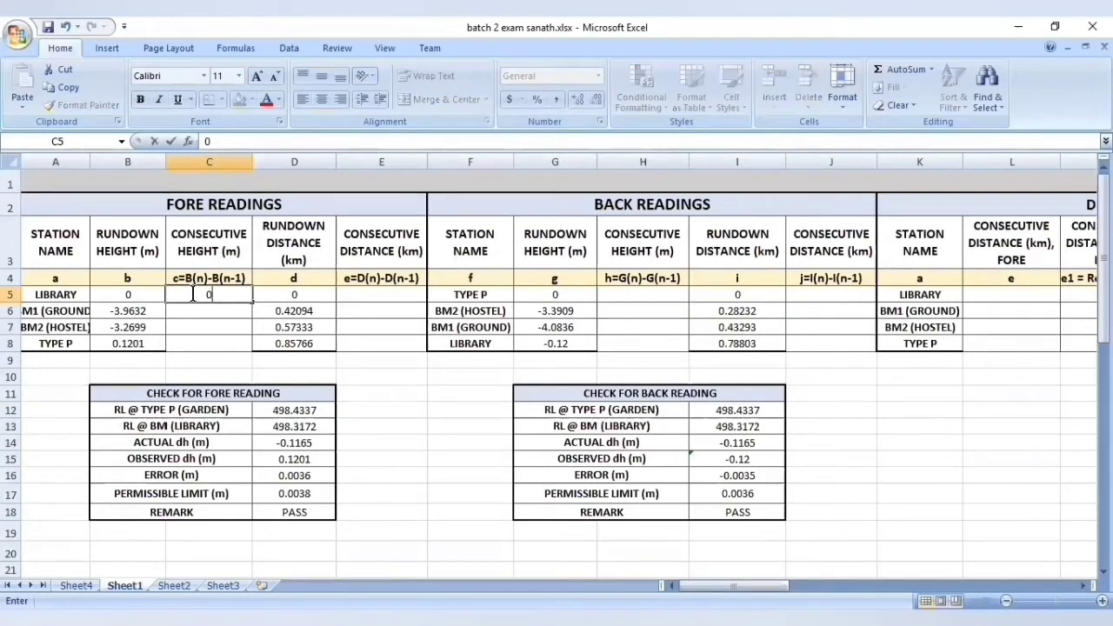
{"action": "left_click", "coordinate": [232, 318]}
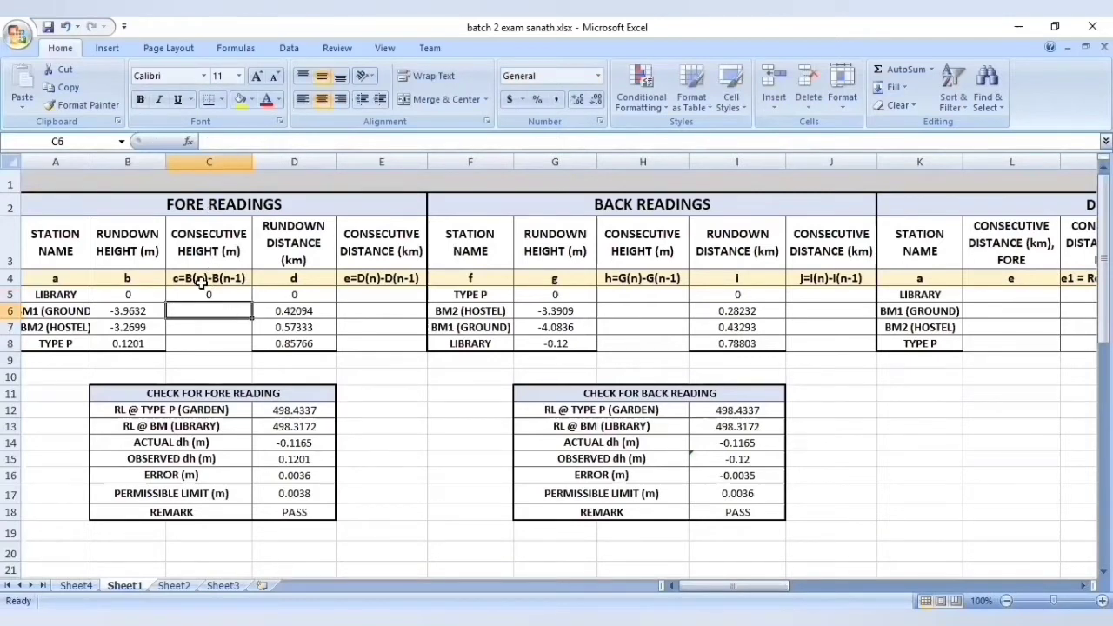
{"action": "type", "text": "="}
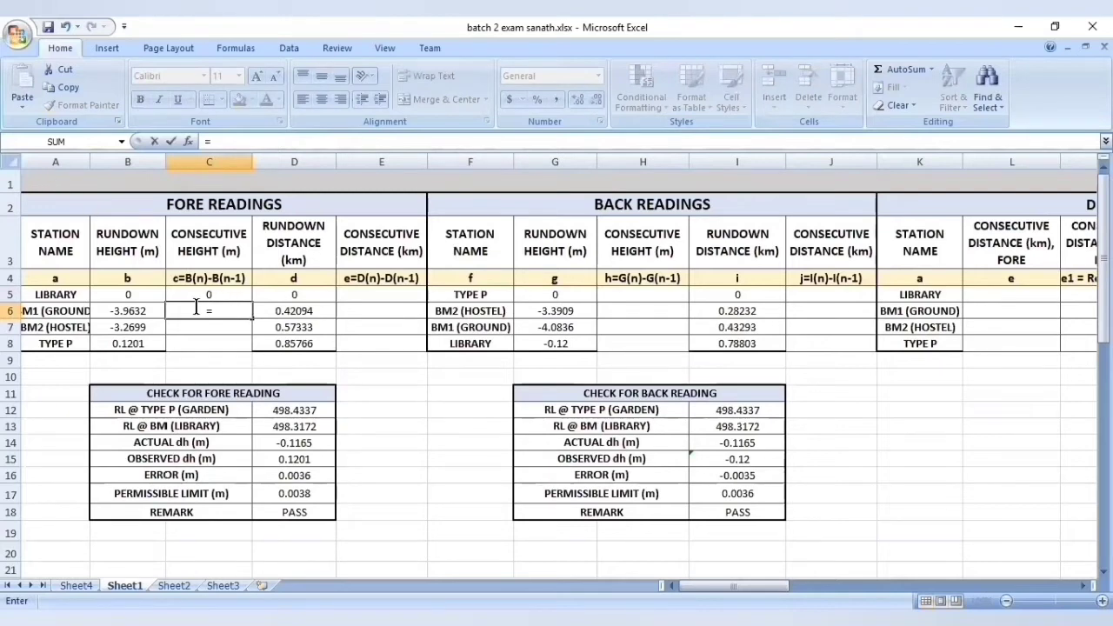
{"action": "left_click", "coordinate": [157, 312]}
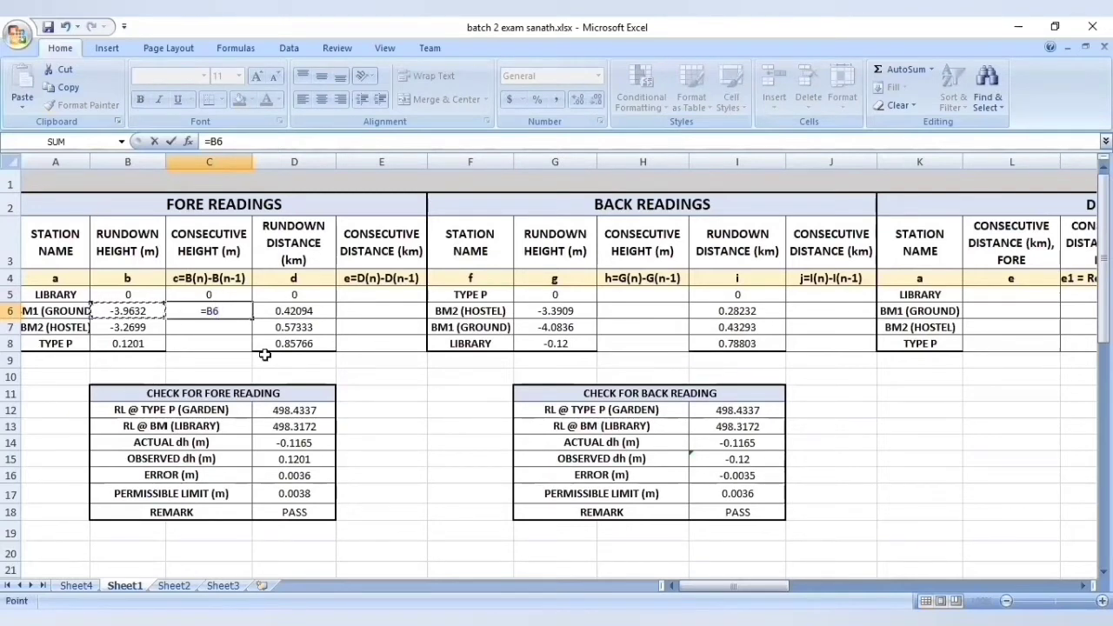
{"action": "type", "text": "-"}
{"action": "left_click", "coordinate": [155, 295]}
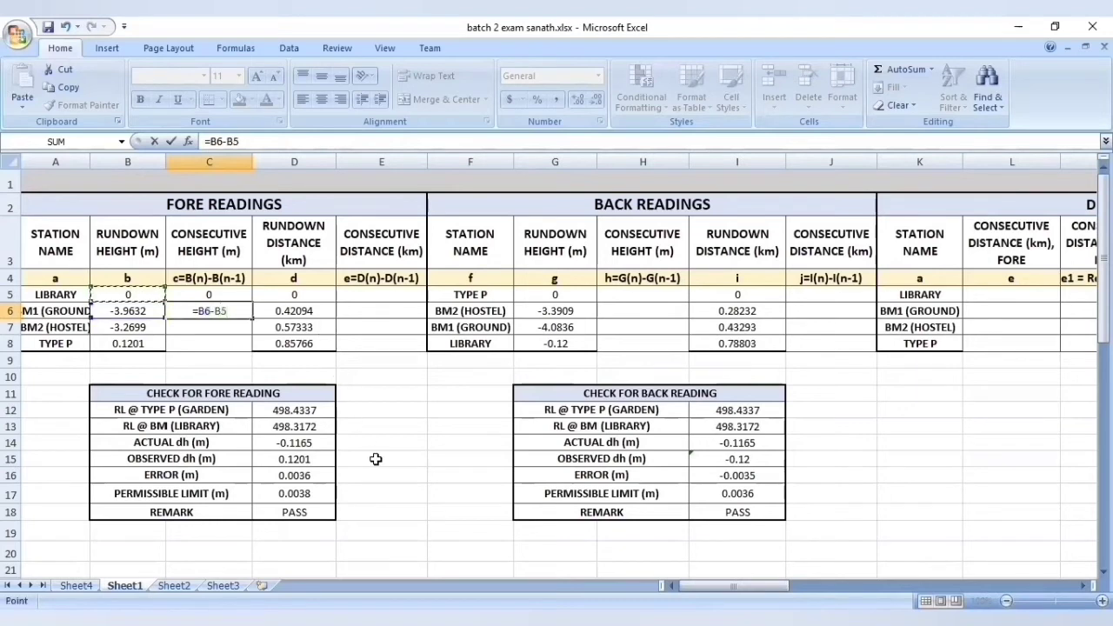
{"action": "key", "text": "Return"}
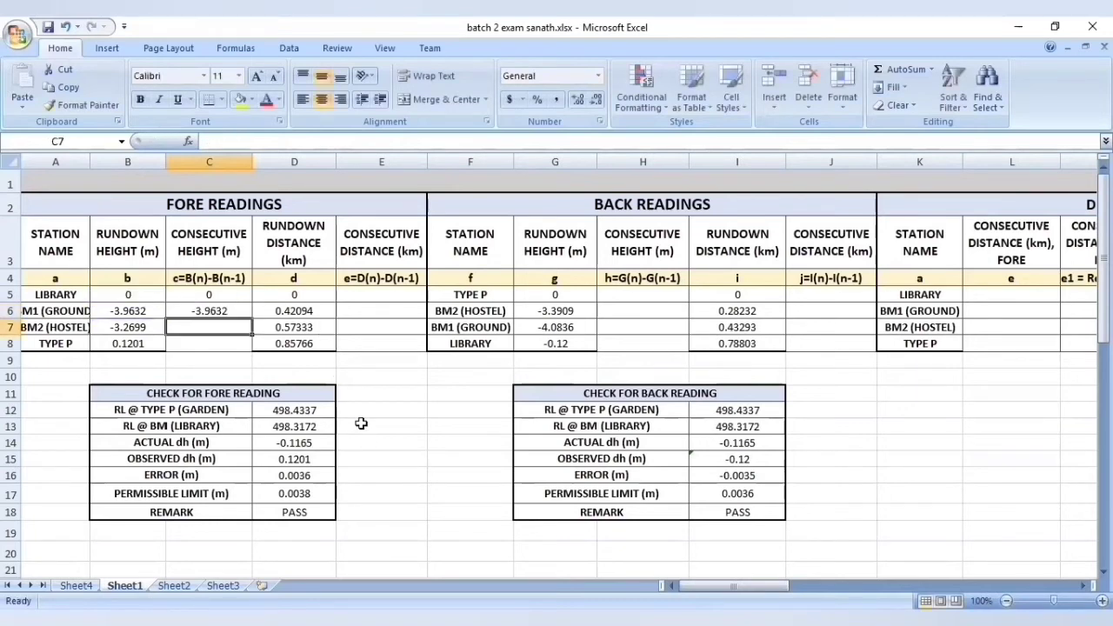
{"action": "left_click", "coordinate": [235, 310]}
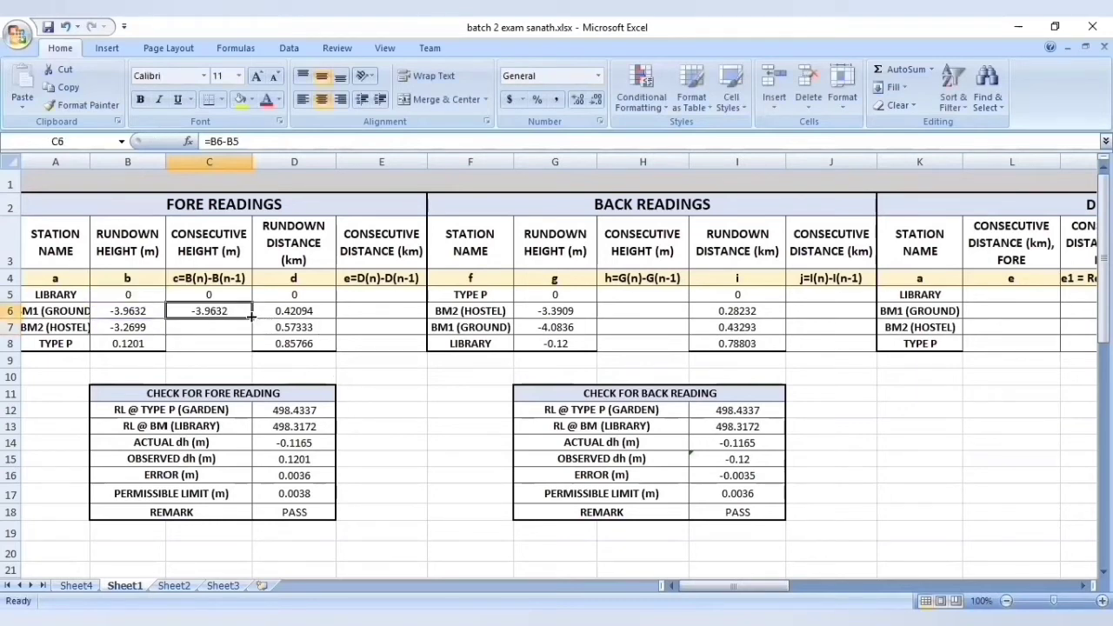
{"action": "left_click_drag", "start_coordinate": [250, 317], "coordinate": [249, 346]}
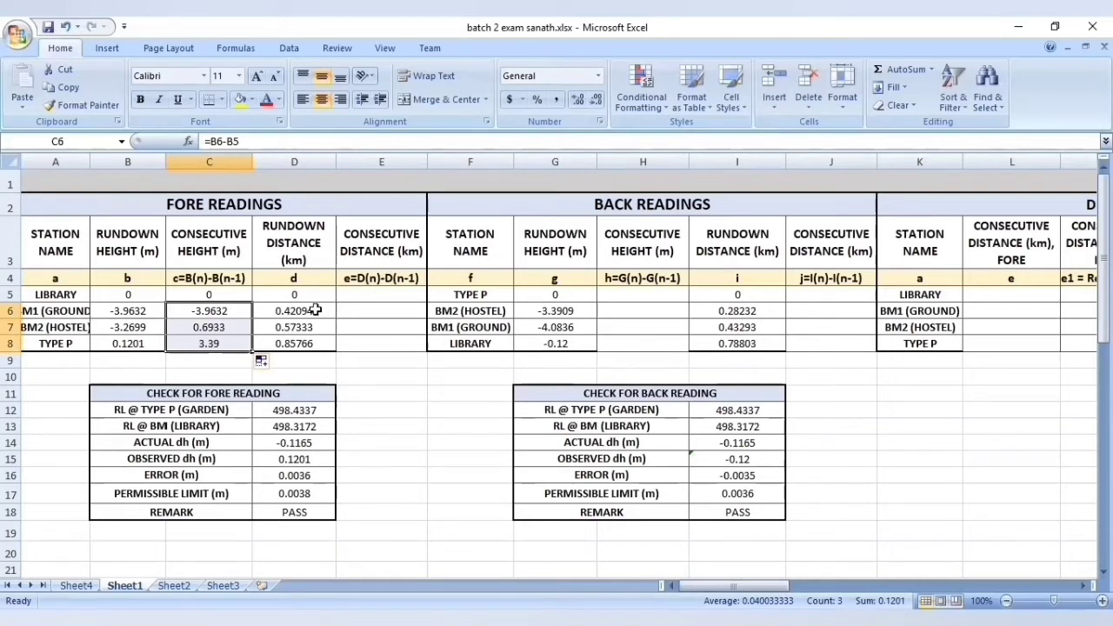
Fill the fore readings' consecutive distances with 0 in E5 and =D6-D5 in E6, copied down to E8
{"action": "left_click", "coordinate": [371, 299]}
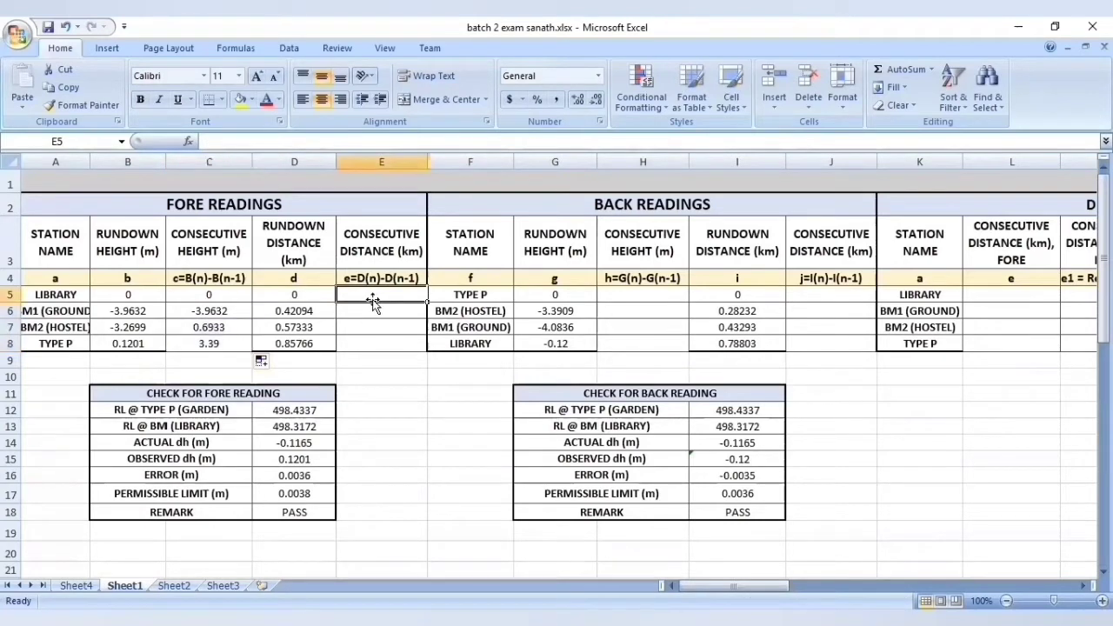
{"action": "type", "text": "0"}
{"action": "key", "text": "Return"}
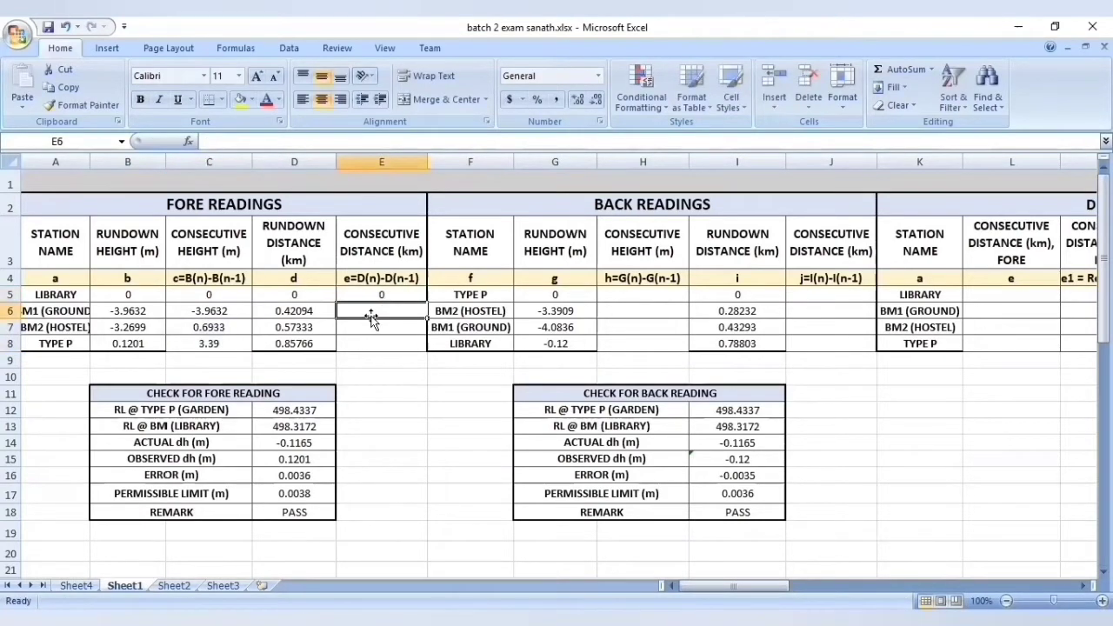
{"action": "type", "text": "="}
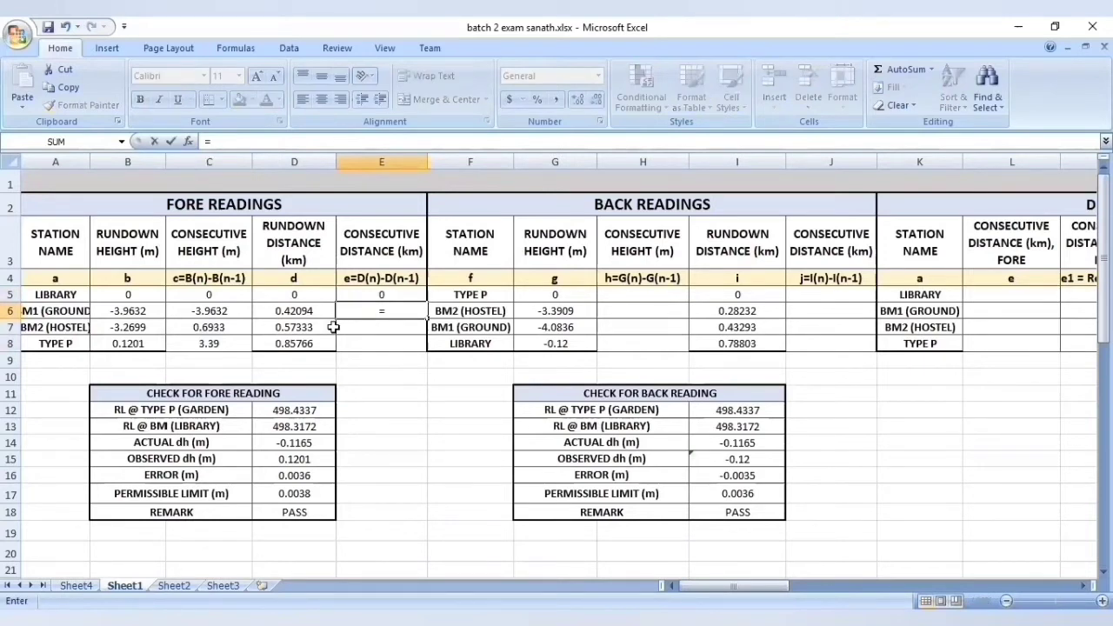
{"action": "left_click", "coordinate": [304, 313]}
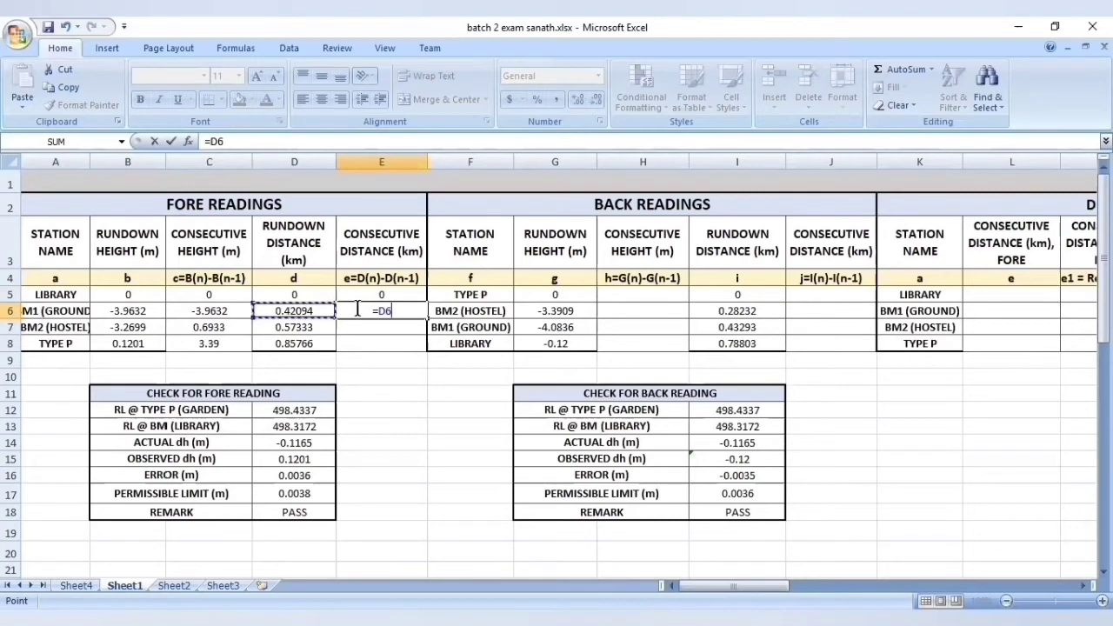
{"action": "type", "text": "-"}
{"action": "left_click", "coordinate": [305, 294]}
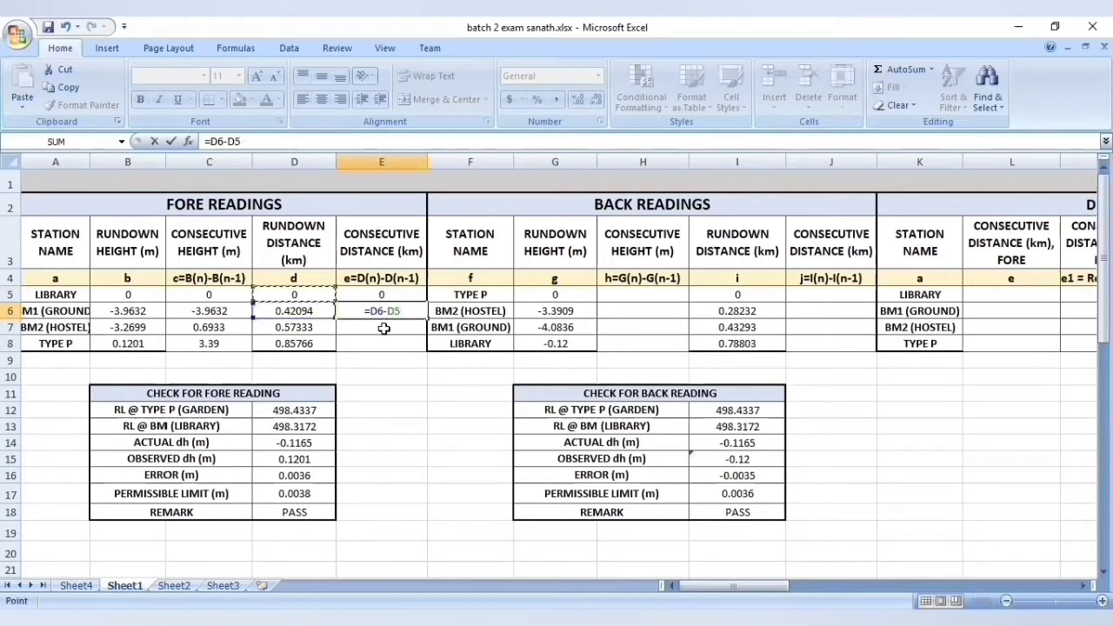
{"action": "key", "text": "Return"}
{"action": "left_click", "coordinate": [409, 311]}
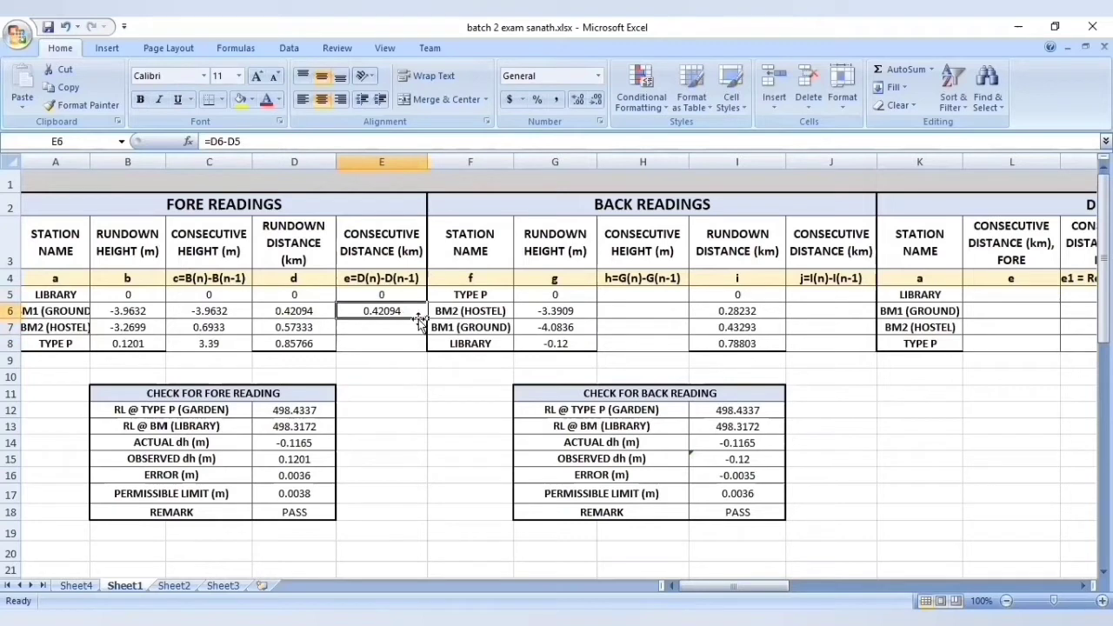
{"action": "left_click_drag", "start_coordinate": [427, 318], "coordinate": [427, 347]}
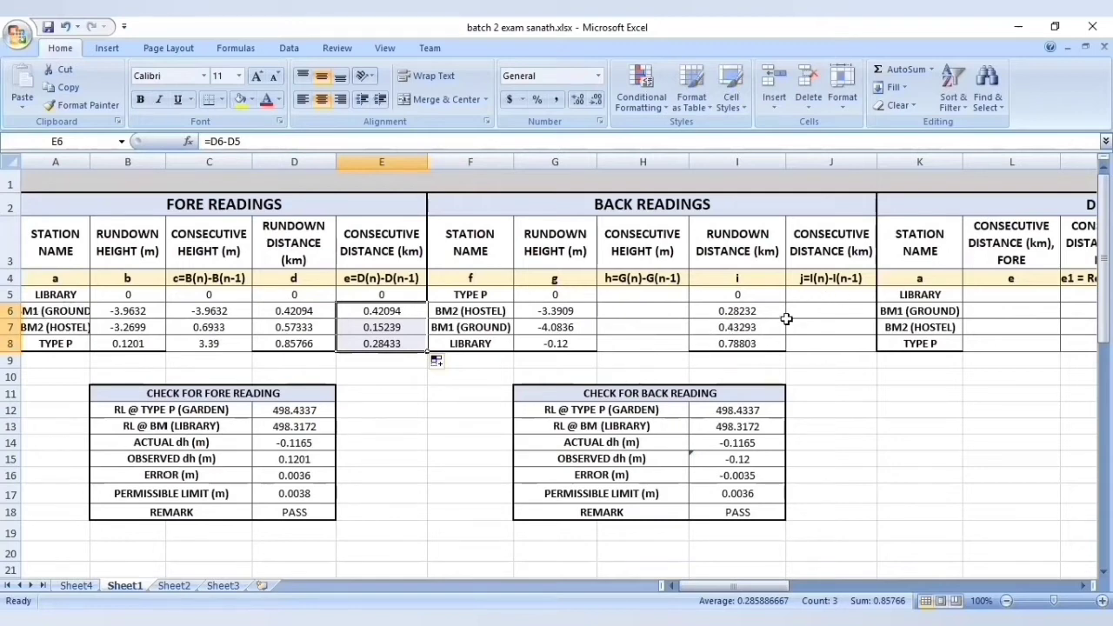
Fill the back readings' consecutive heights with 0 in H5 and =G6-G5 in H6, copied down to H8
{"action": "left_click", "coordinate": [648, 298]}
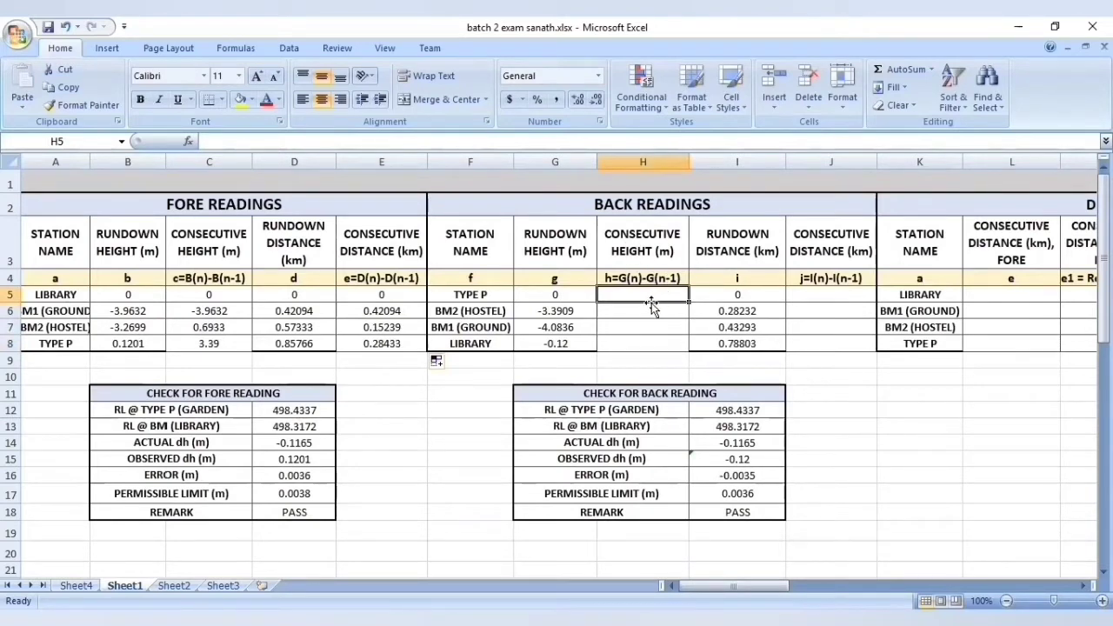
{"action": "type", "text": "0"}
{"action": "key", "text": "Return"}
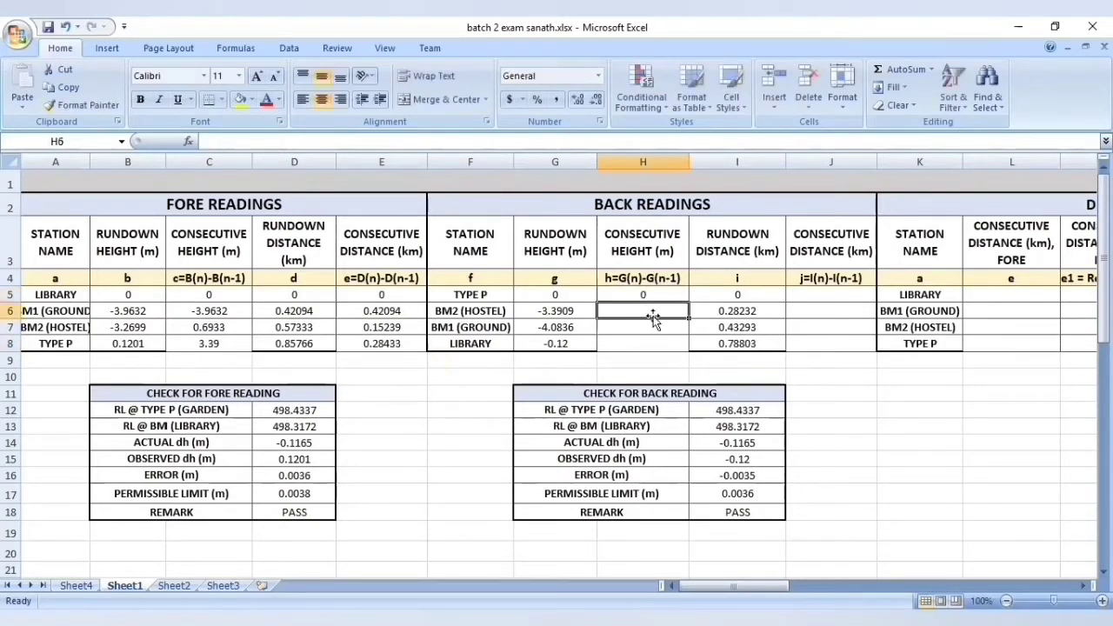
{"action": "type", "text": "="}
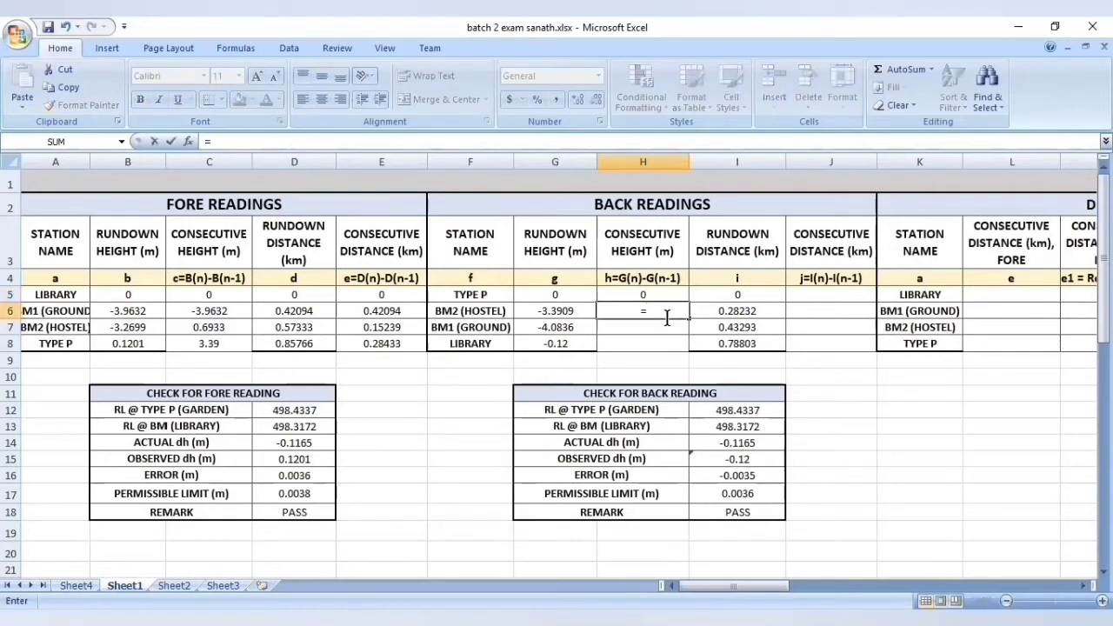
{"action": "left_click", "coordinate": [573, 311]}
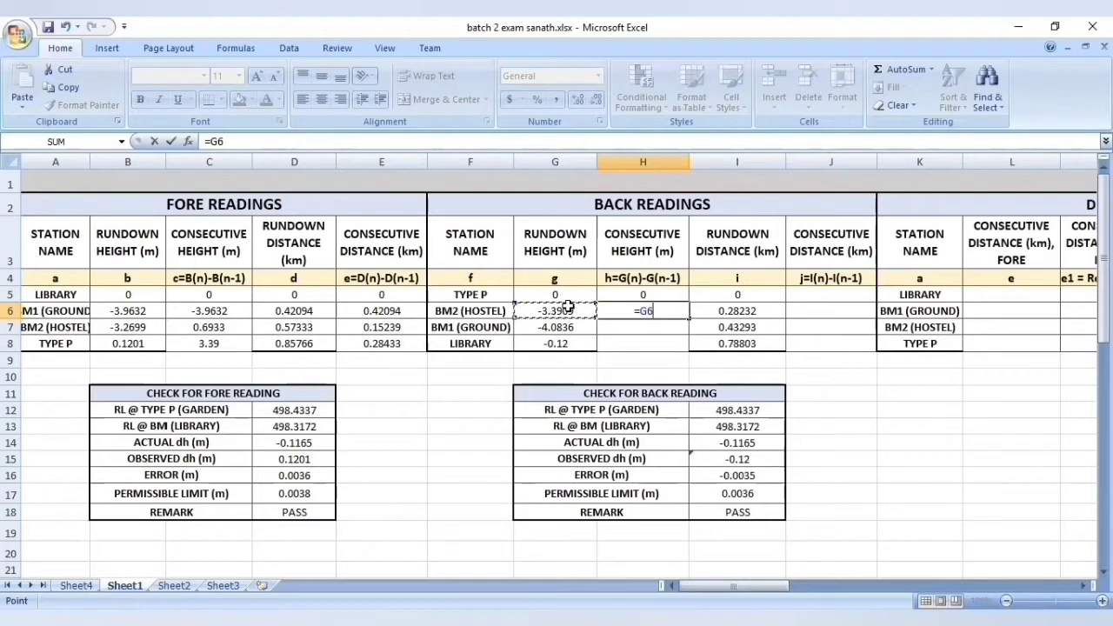
{"action": "type", "text": "-"}
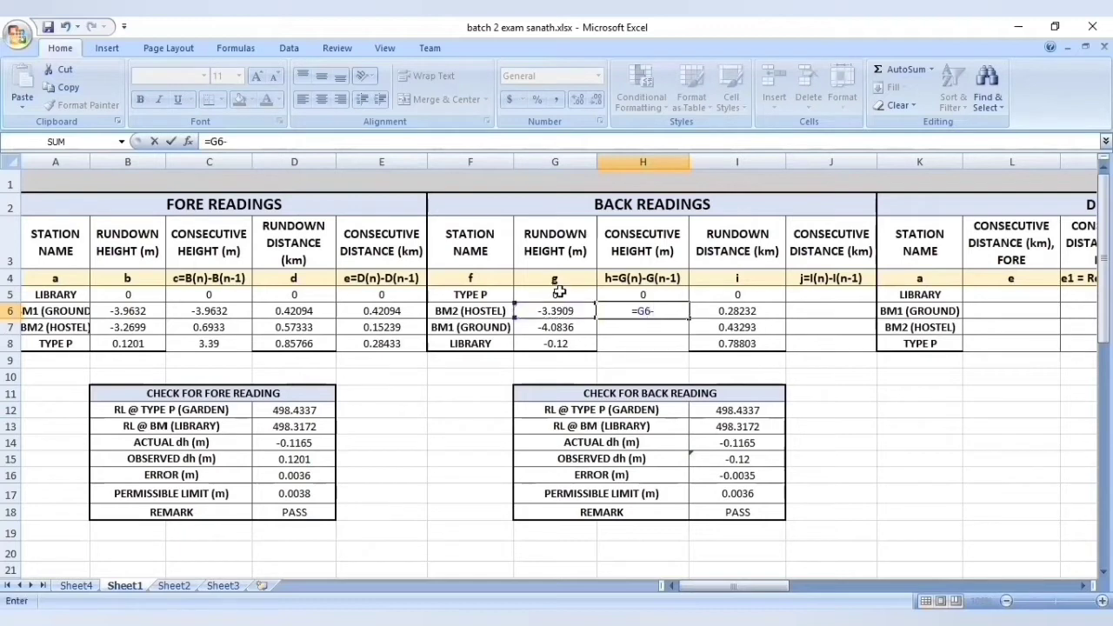
{"action": "left_click", "coordinate": [561, 294]}
{"action": "key", "text": "Return"}
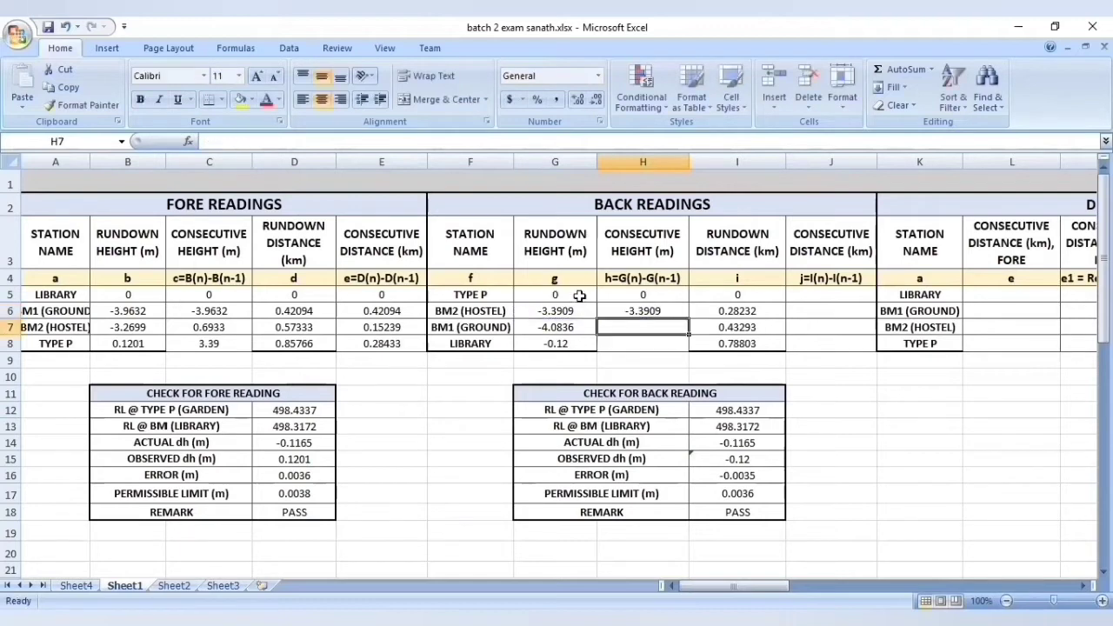
{"action": "left_click", "coordinate": [626, 310]}
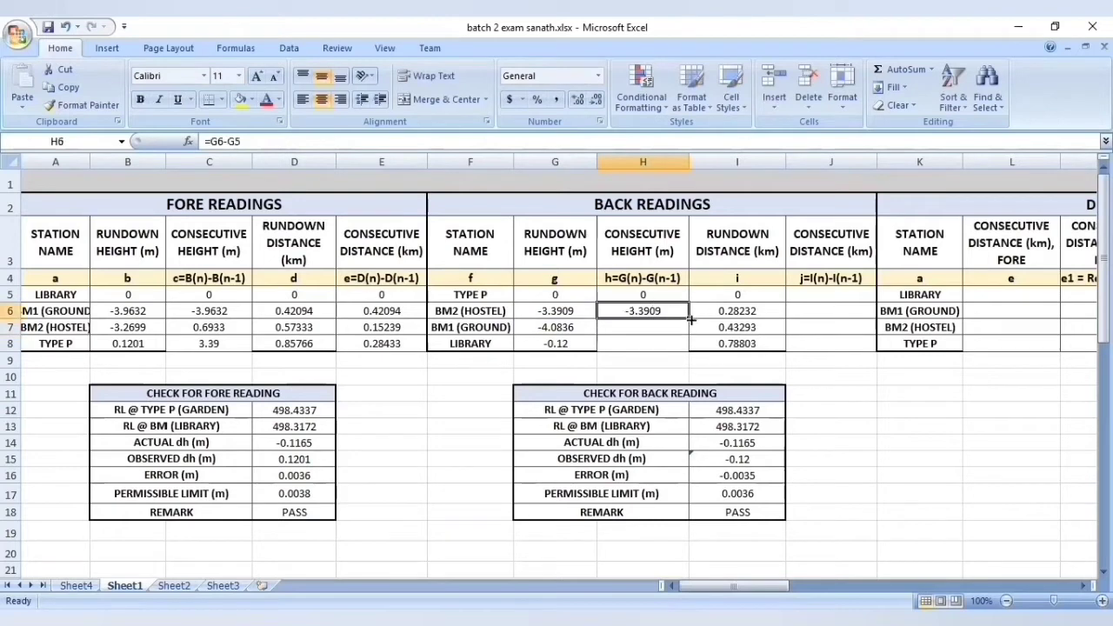
{"action": "left_click_drag", "start_coordinate": [687, 318], "coordinate": [685, 349]}
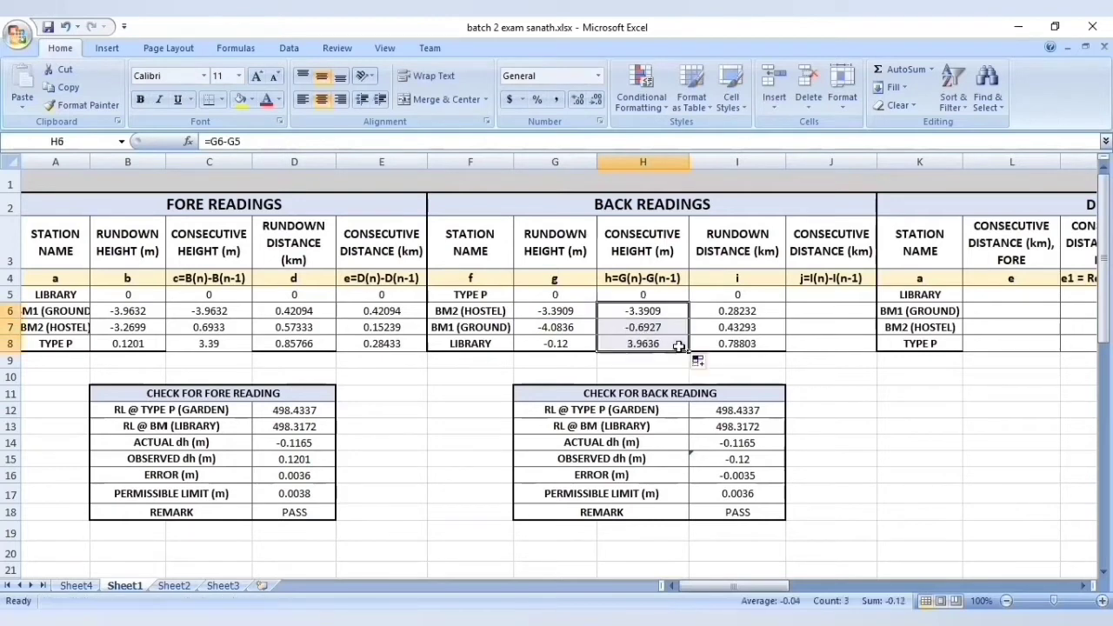
Fill the back readings' consecutive distances with 0 in J5 and =I6-I5 in J6, copied down to J8
{"action": "left_click", "coordinate": [828, 297]}
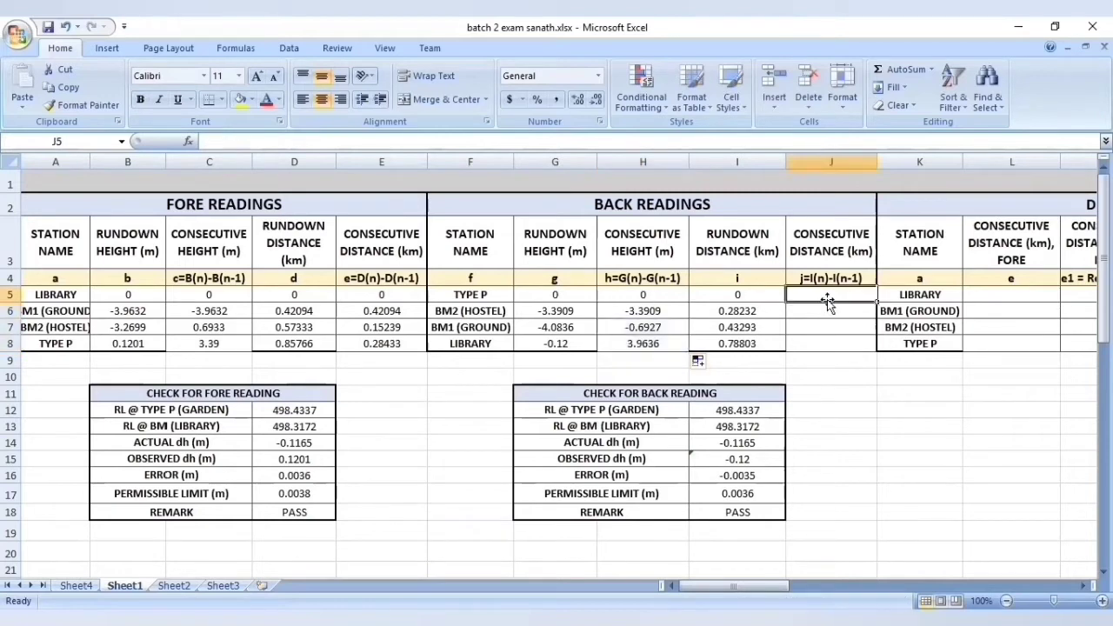
{"action": "type", "text": "0"}
{"action": "key", "text": "Return"}
{"action": "type", "text": "="}
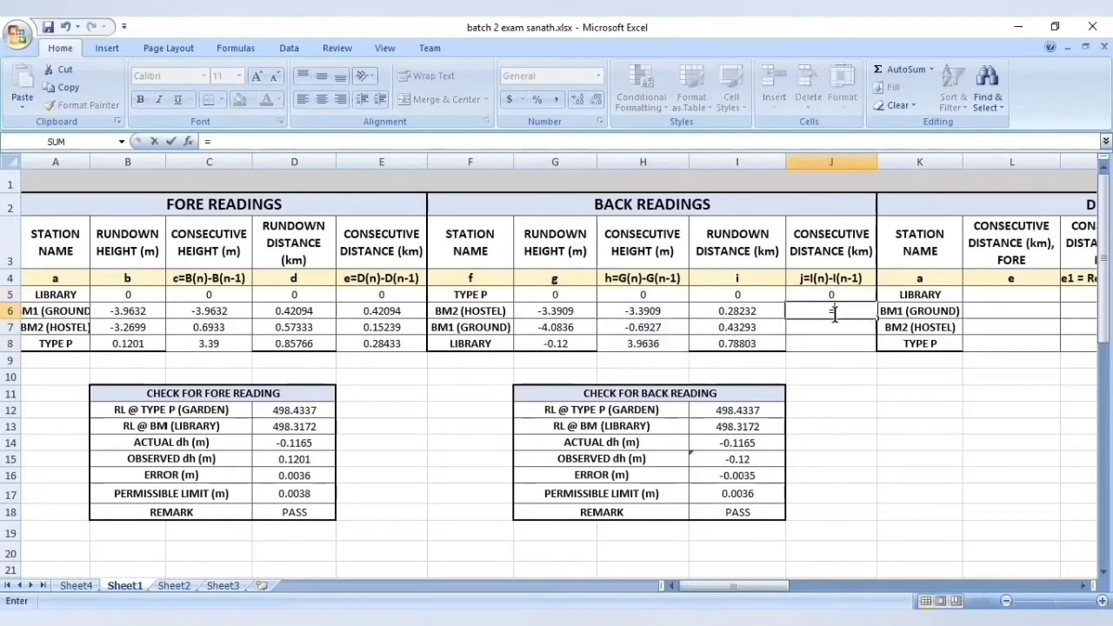
{"action": "left_click", "coordinate": [769, 312]}
{"action": "type", "text": "-"}
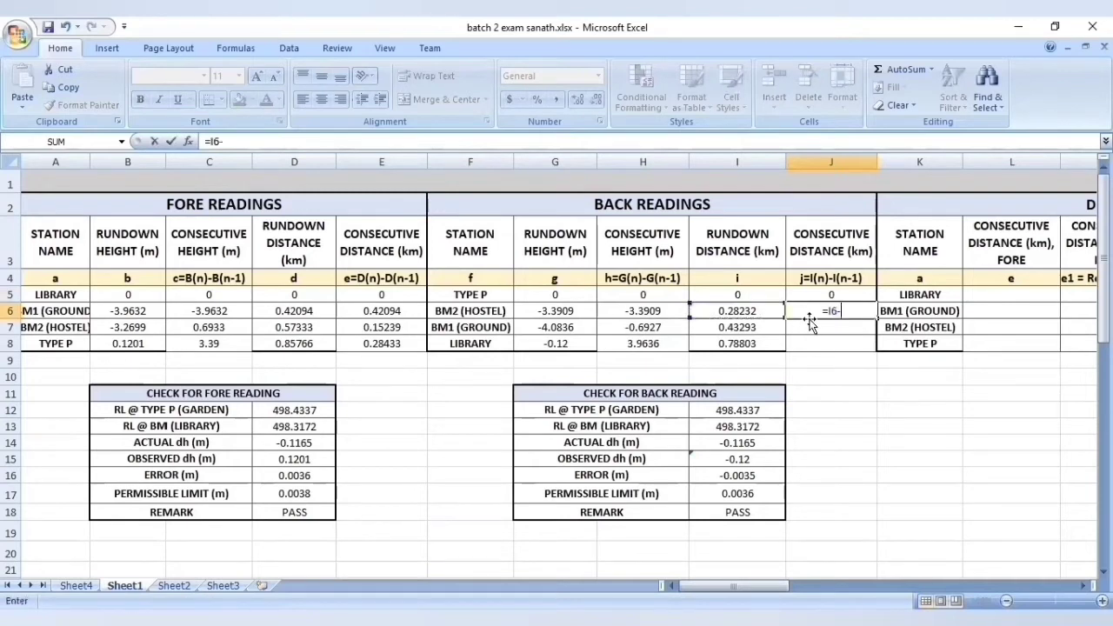
{"action": "left_click", "coordinate": [770, 295]}
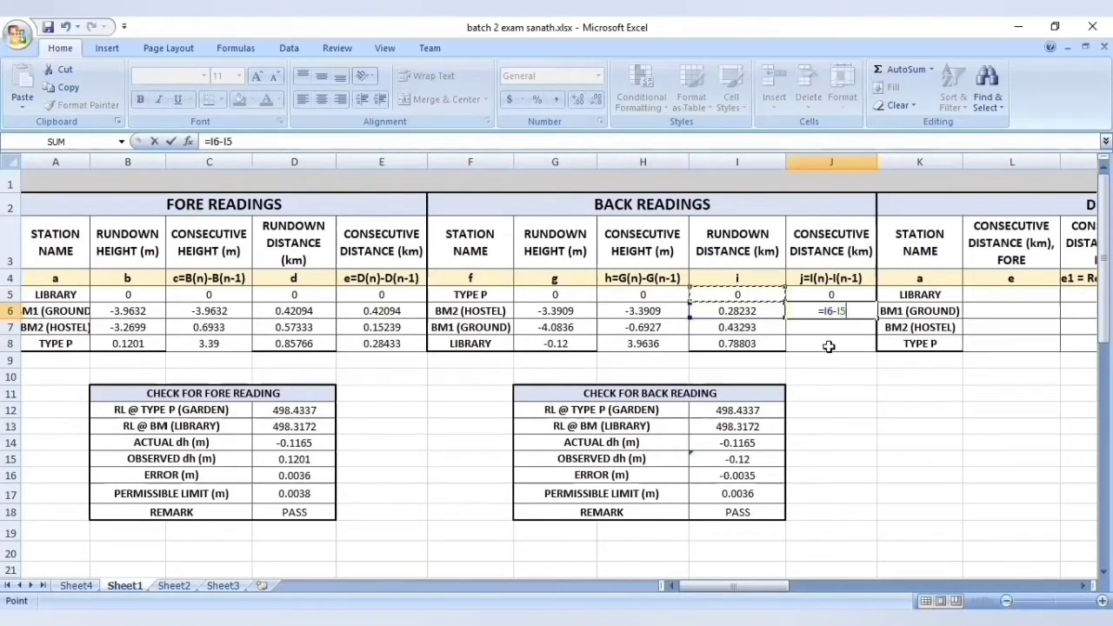
{"action": "key", "text": "Return"}
{"action": "left_click", "coordinate": [861, 312]}
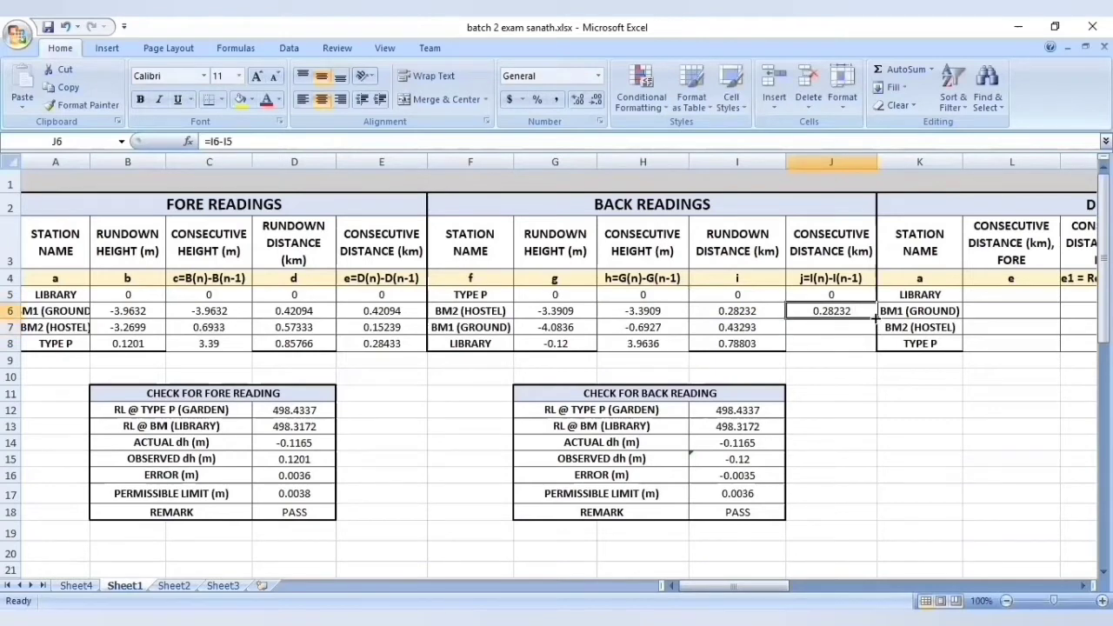
{"action": "left_click_drag", "start_coordinate": [875, 318], "coordinate": [874, 348]}
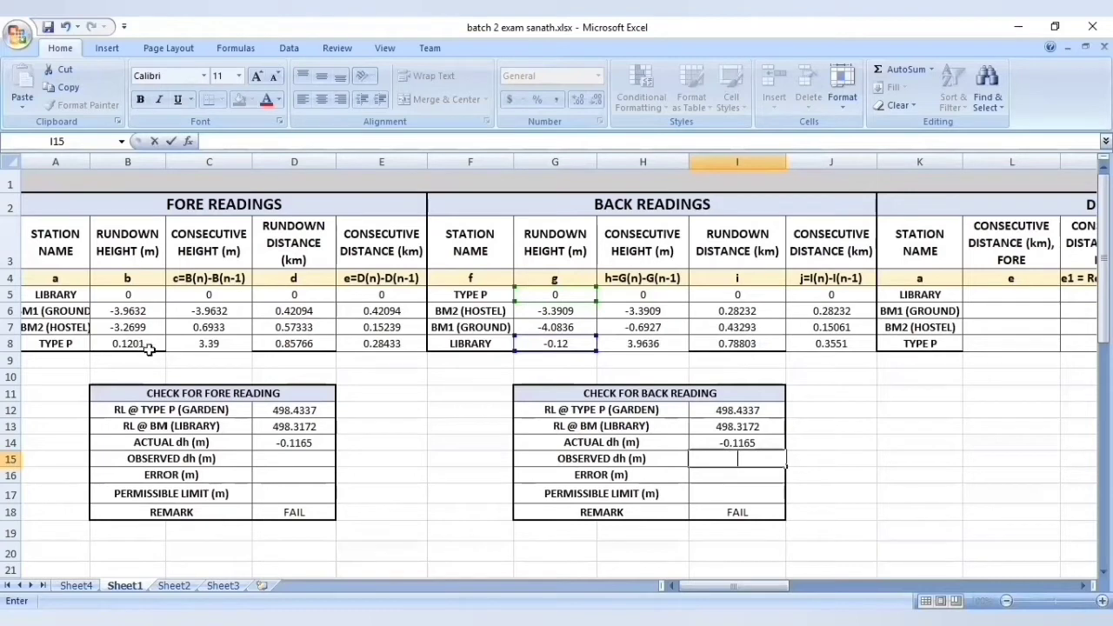
Enter 0.1201 as the observed dh in D15 of the fore reading check table
{"action": "left_click", "coordinate": [285, 467]}
{"action": "type", "text": "0"}
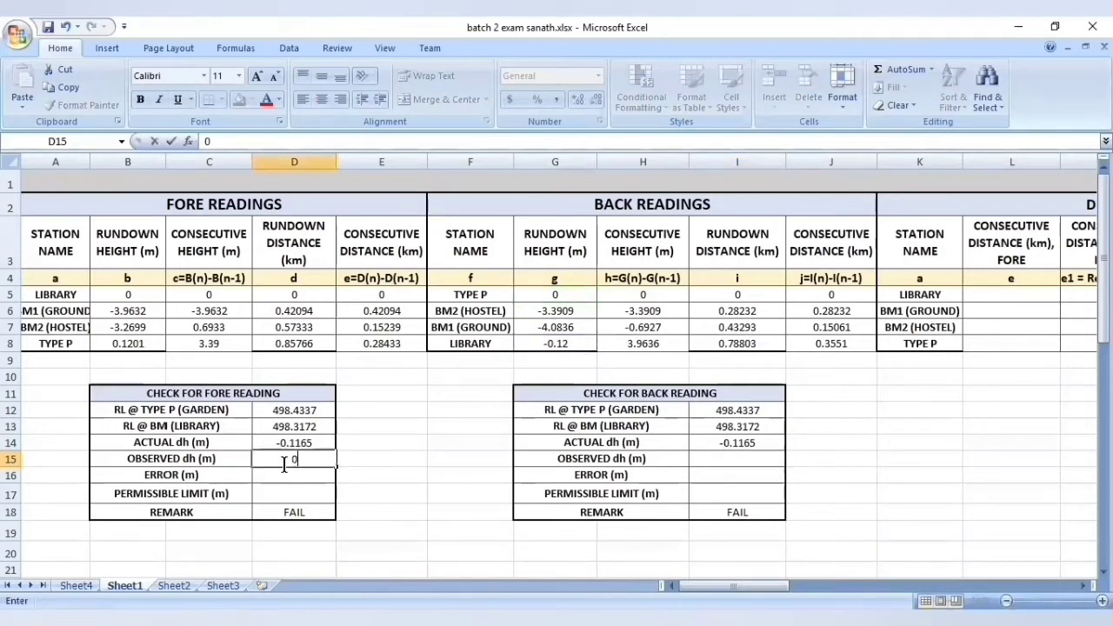
{"action": "type", "text": ".1201"}
{"action": "key", "text": "Return"}
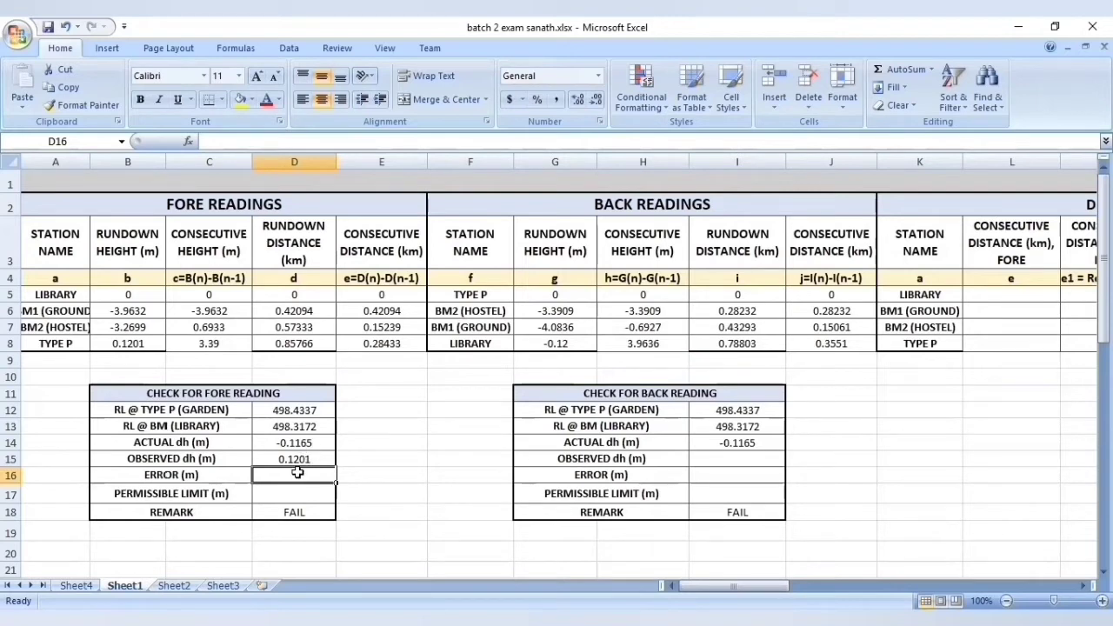
Calculate the fore reading check's error in D16 with =D14+D15
{"action": "type", "text": "="}
{"action": "left_click", "coordinate": [294, 445]}
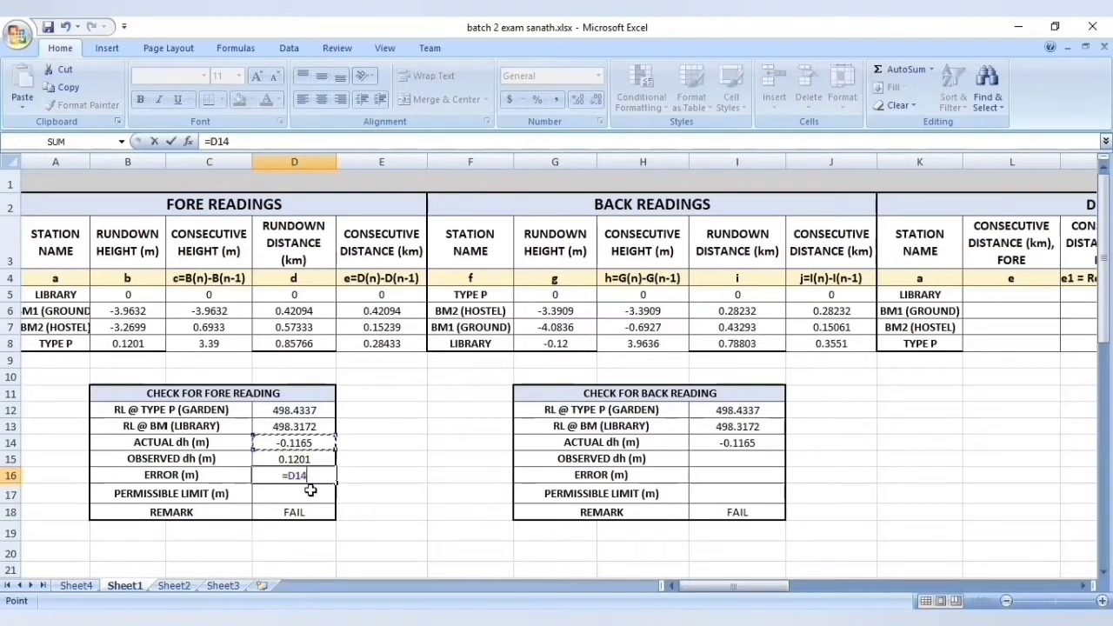
{"action": "type", "text": "+"}
{"action": "left_click", "coordinate": [317, 458]}
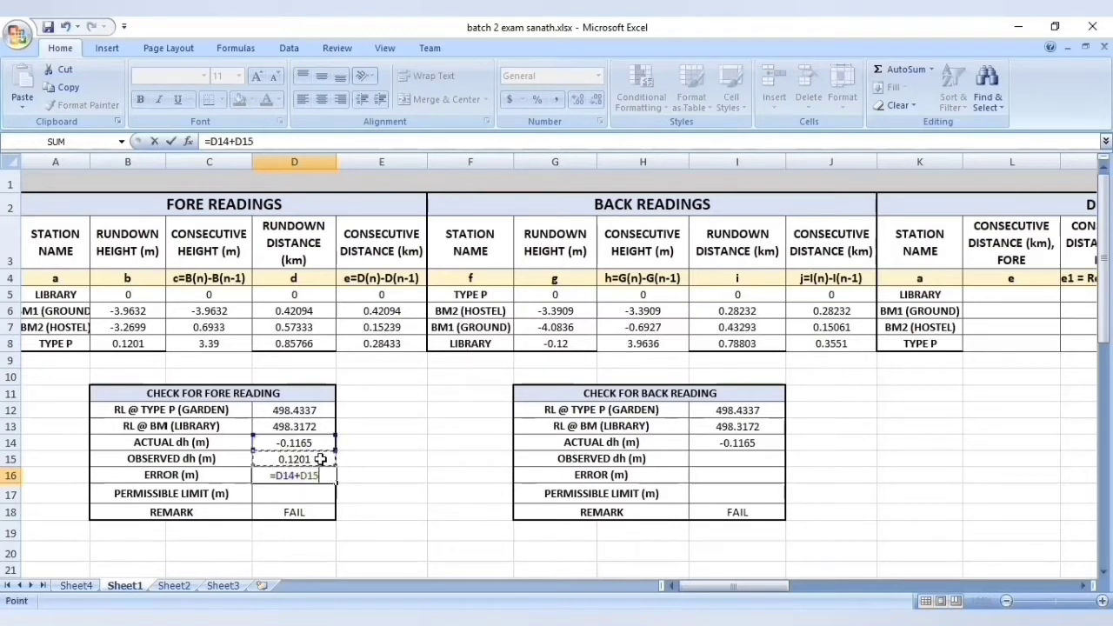
{"action": "key", "text": "Return"}
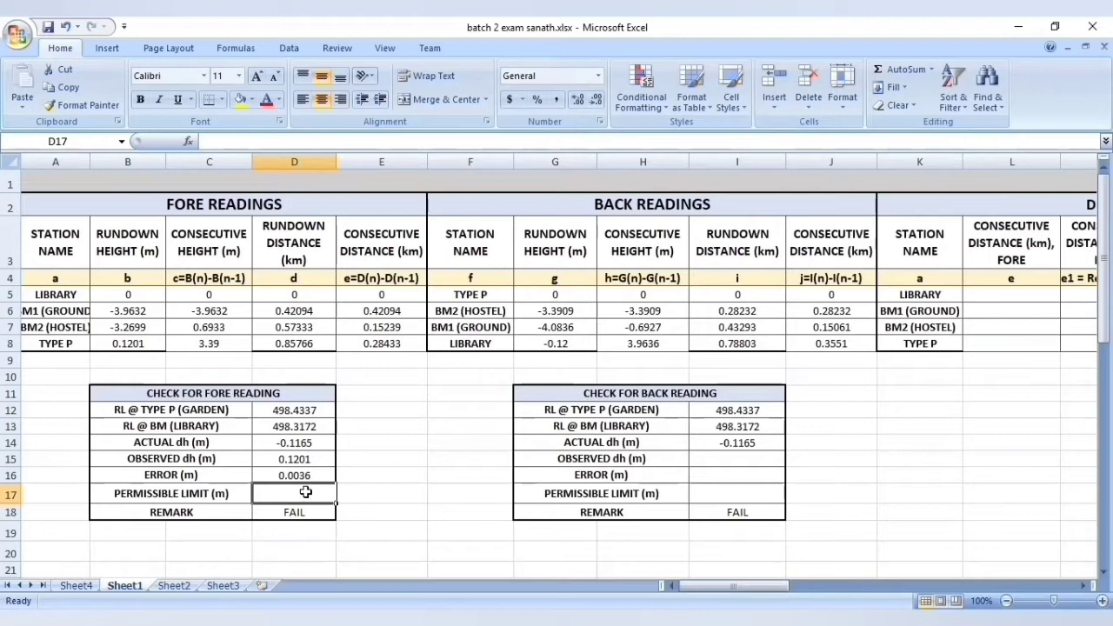
Calculate the fore reading check's permissible limit in D17 with =0.004*SQRT(D8)
{"action": "type", "text": "="}
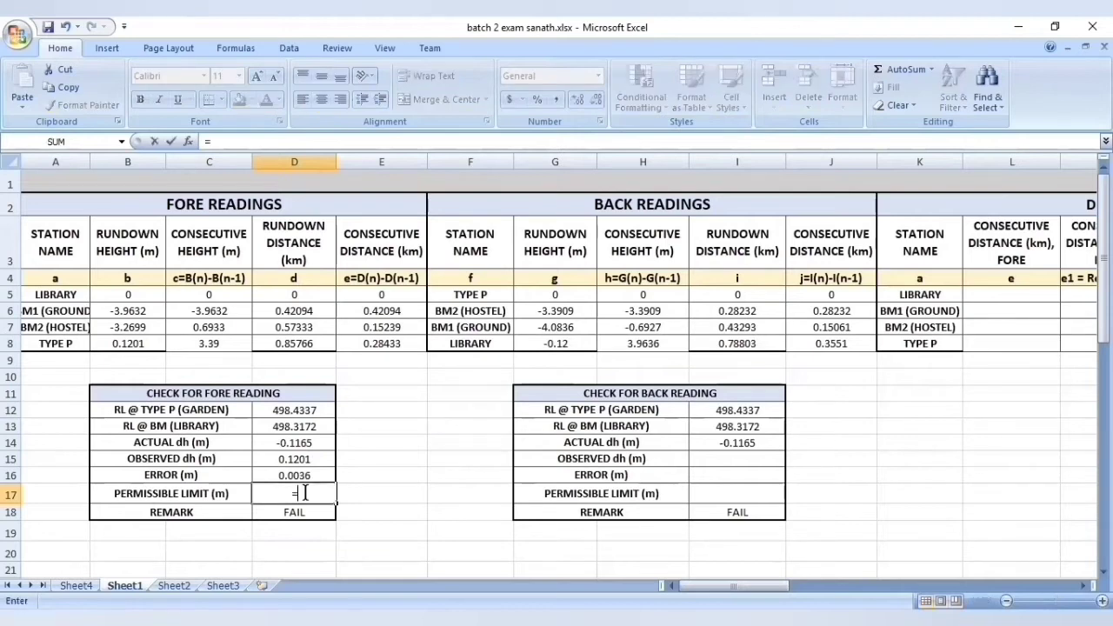
{"action": "type", "text": "0.004*sq"}
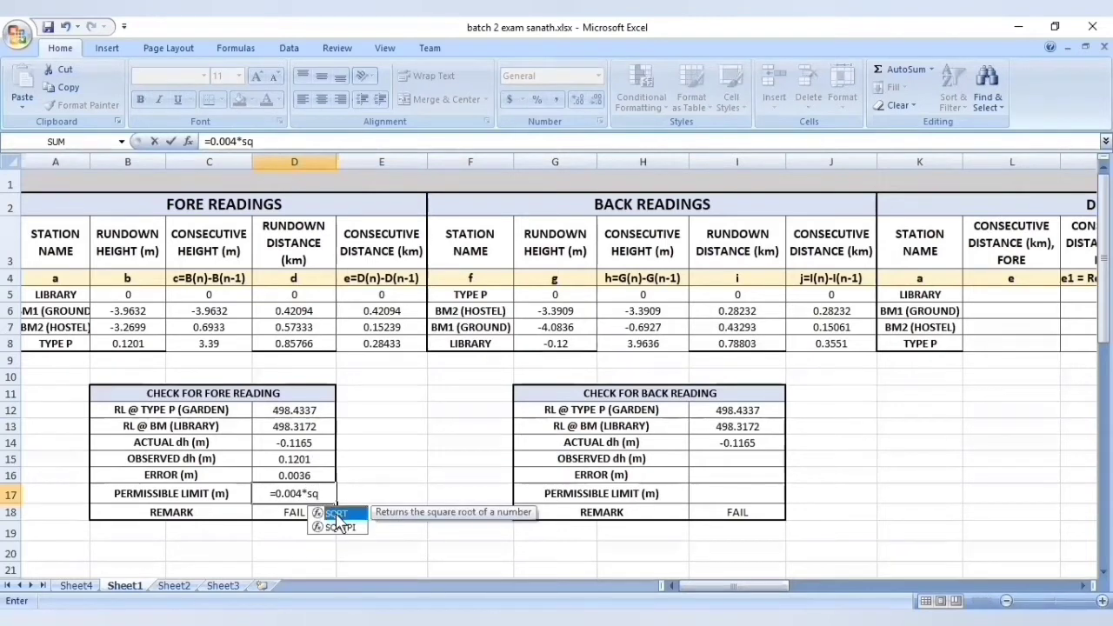
{"action": "double_click", "coordinate": [337, 515]}
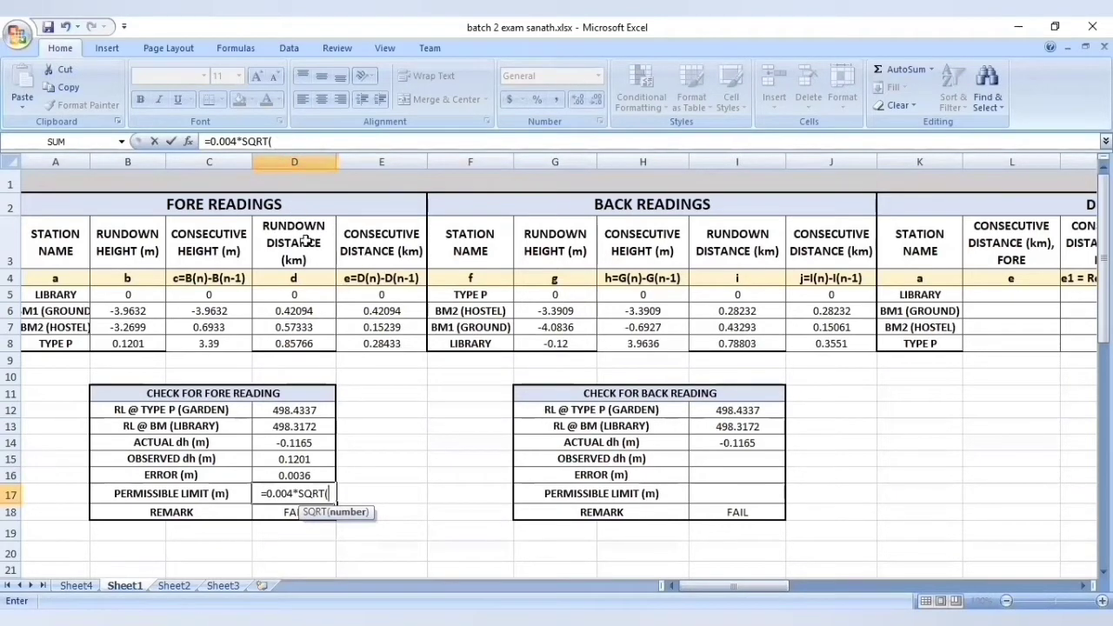
{"action": "left_click", "coordinate": [307, 343]}
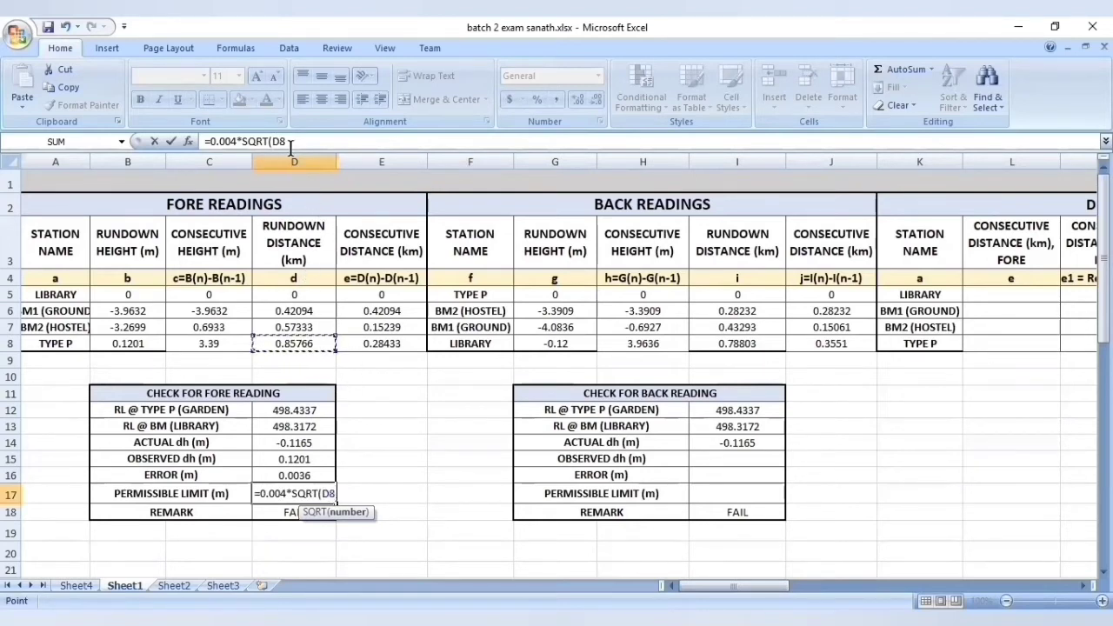
{"action": "left_click", "coordinate": [319, 141]}
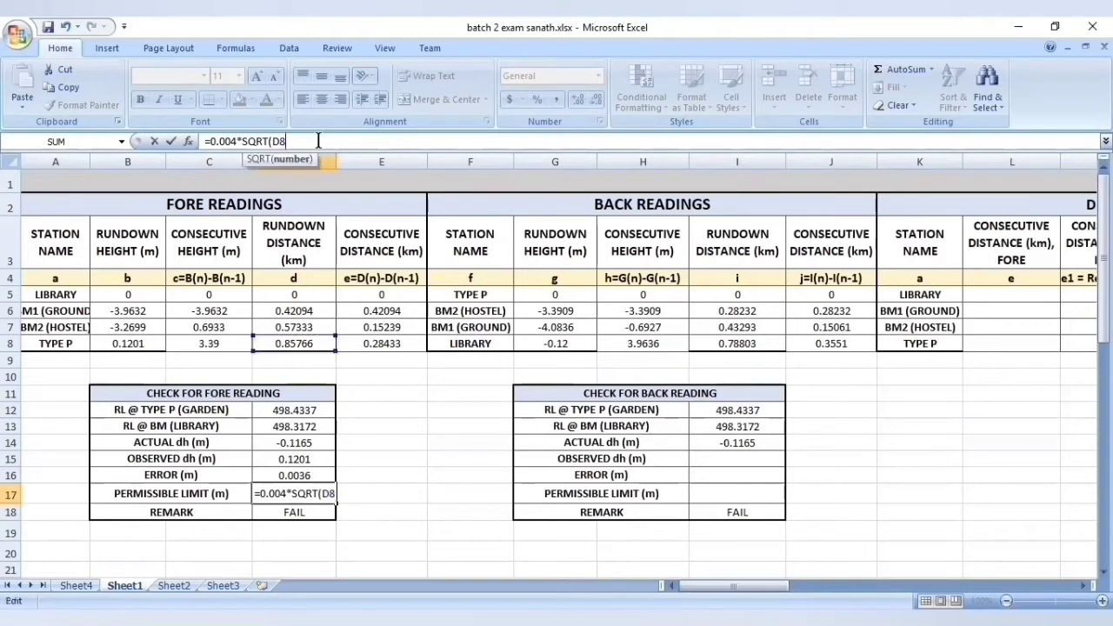
{"action": "type", "text": ")"}
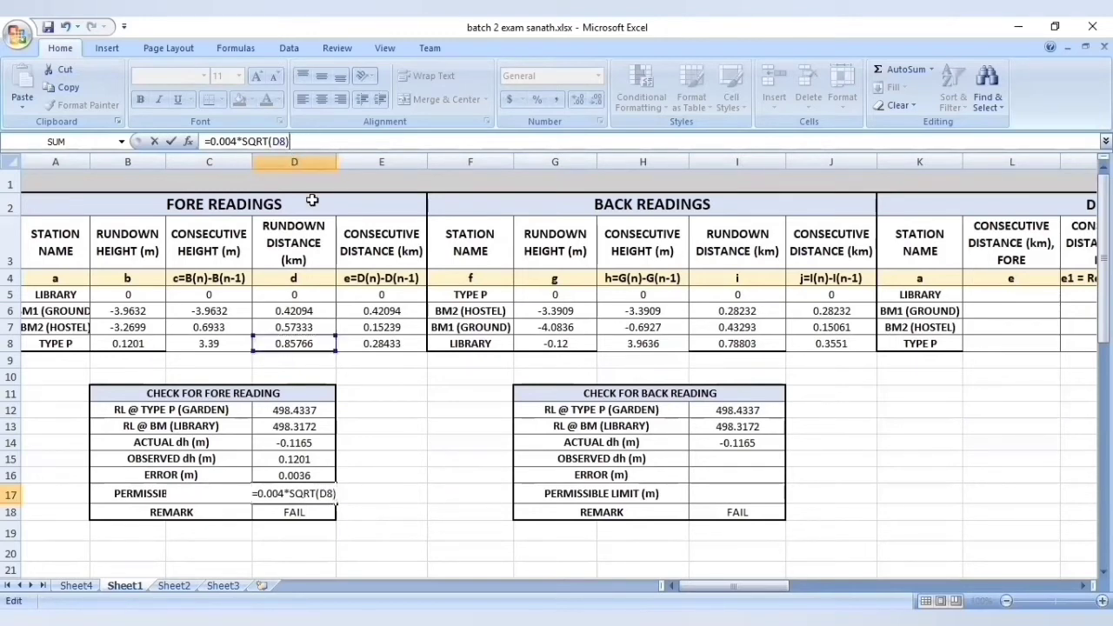
{"action": "key", "text": "Return"}
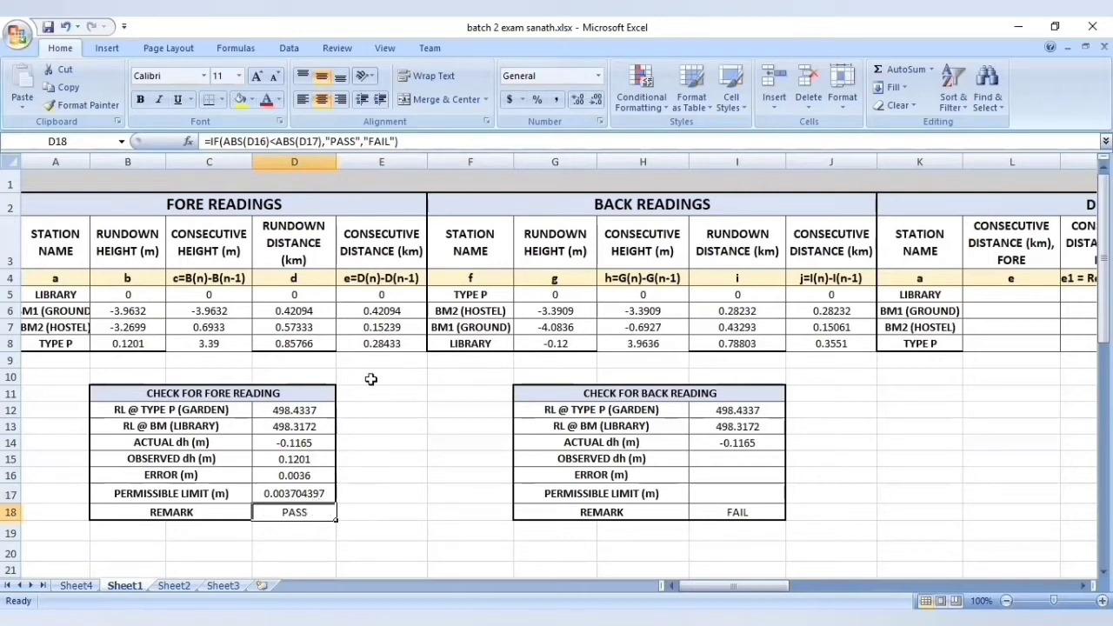
Try to wrap the fore check's remark formula in D18 in ROUNDUP with 4 digits
{"action": "left_click", "coordinate": [211, 139]}
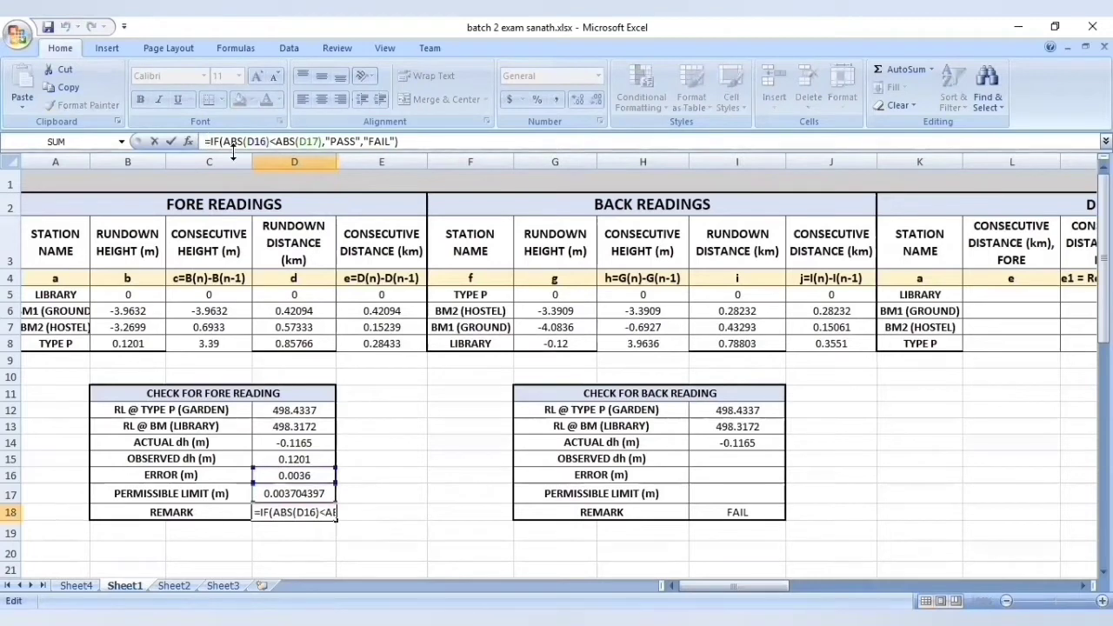
{"action": "type", "text": "r"}
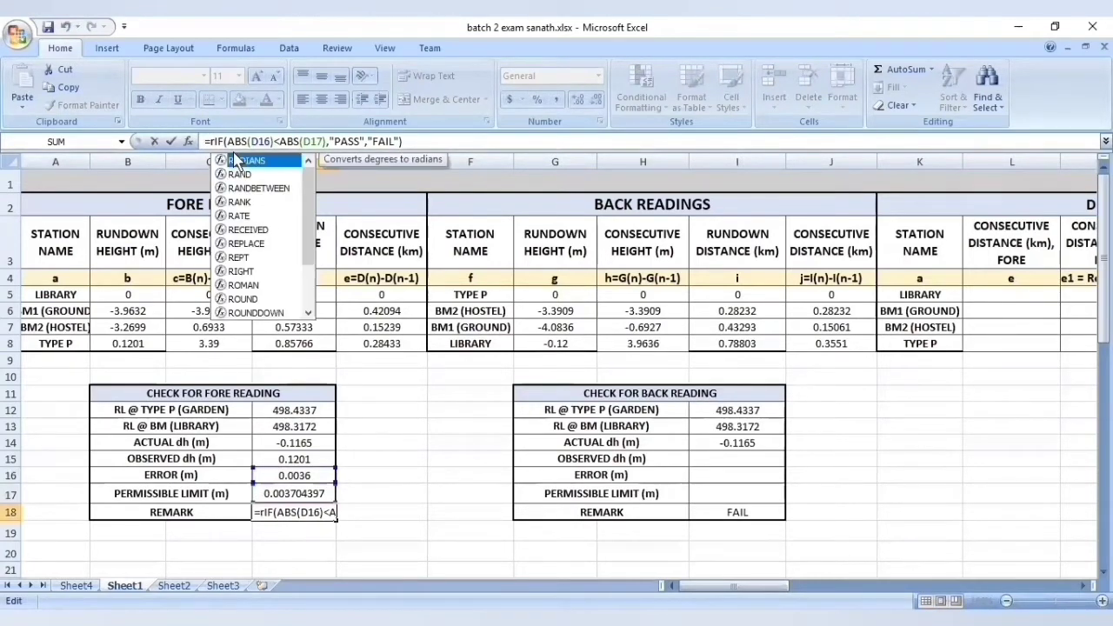
{"action": "type", "text": "ou"}
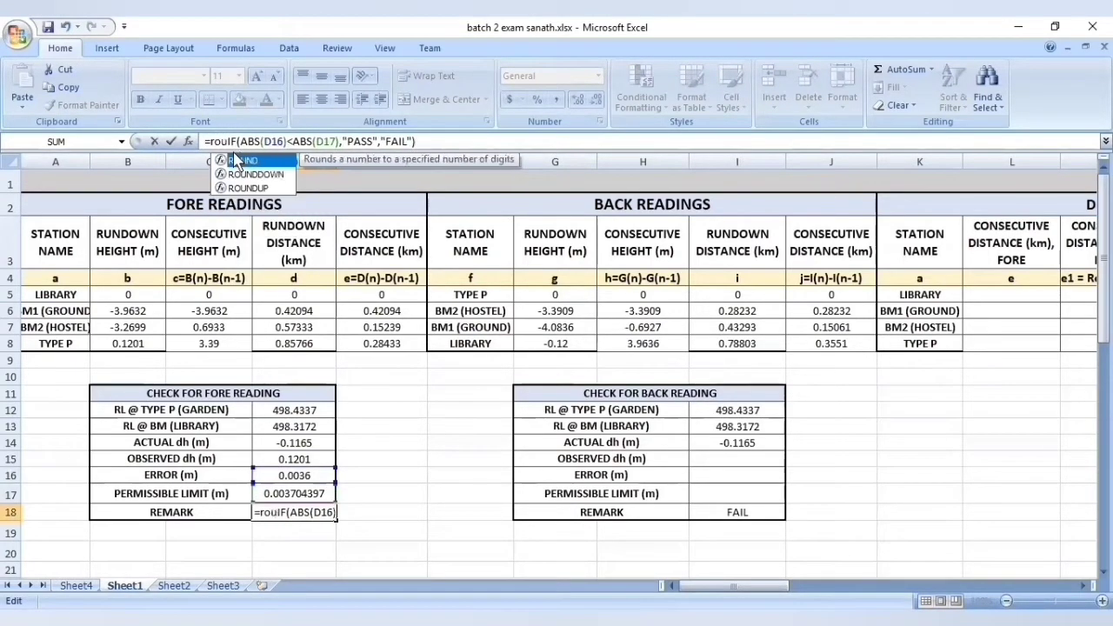
{"action": "left_click", "coordinate": [264, 189]}
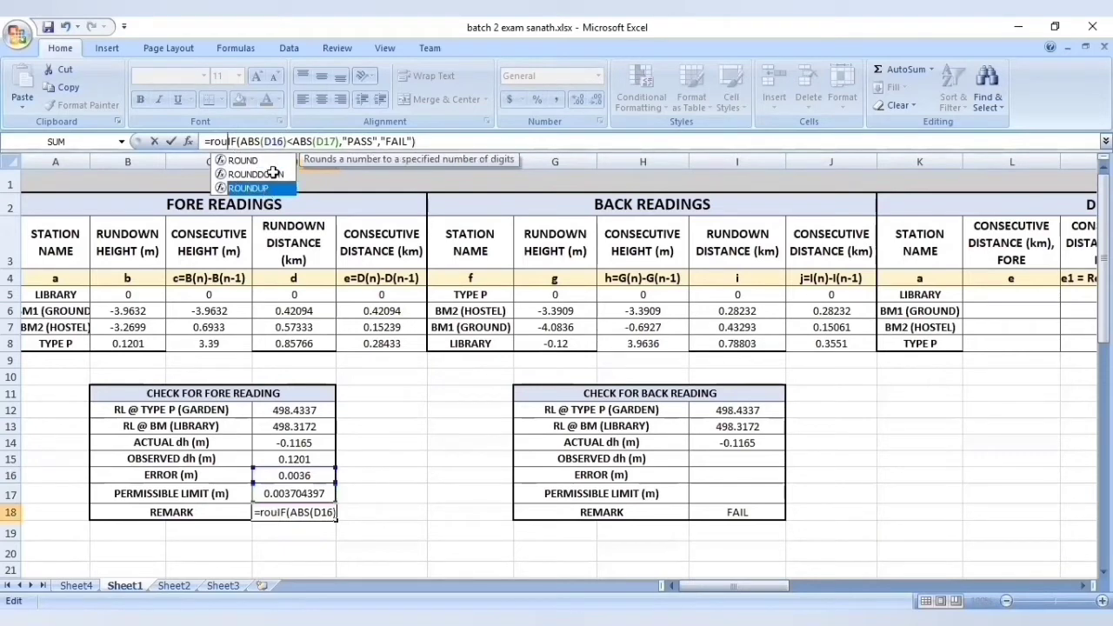
{"action": "key", "text": "Tab"}
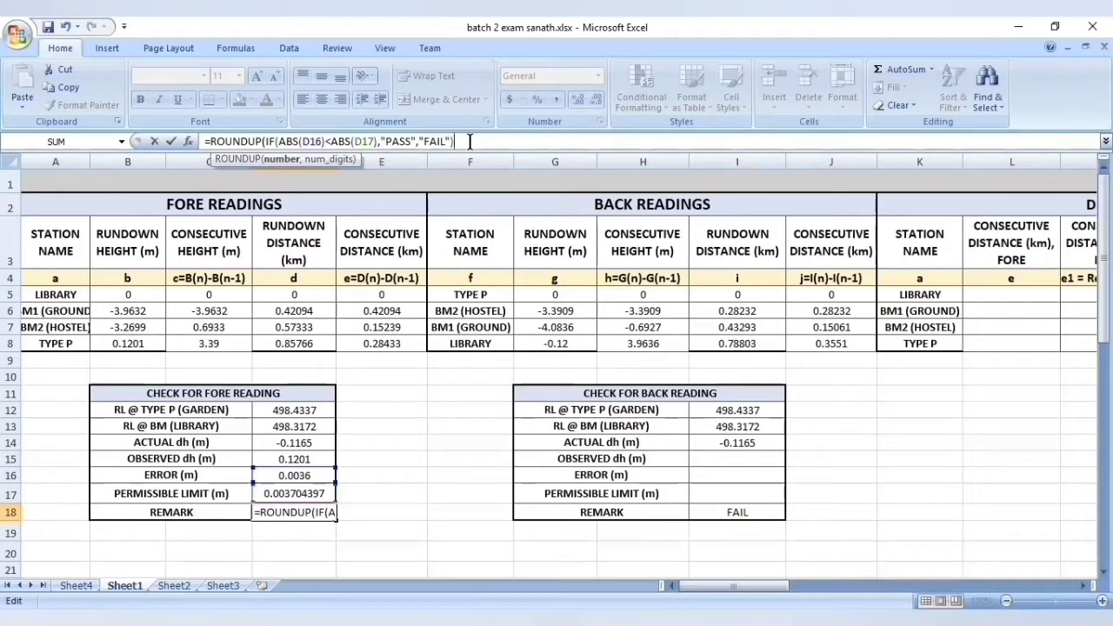
{"action": "type", "text": ",4"}
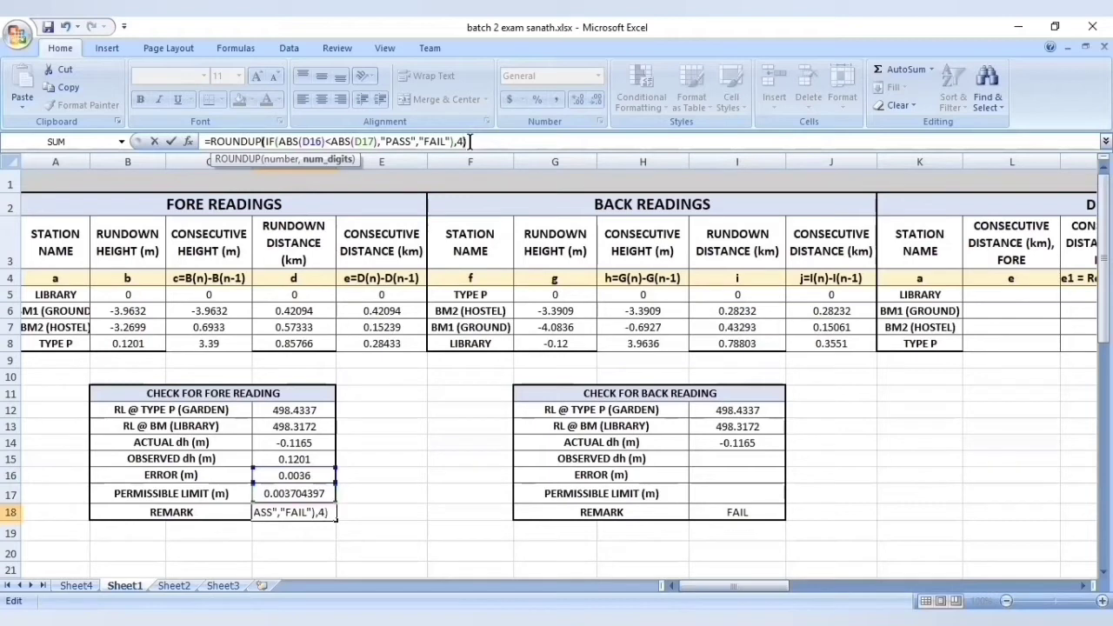
{"action": "key", "text": "Return"}
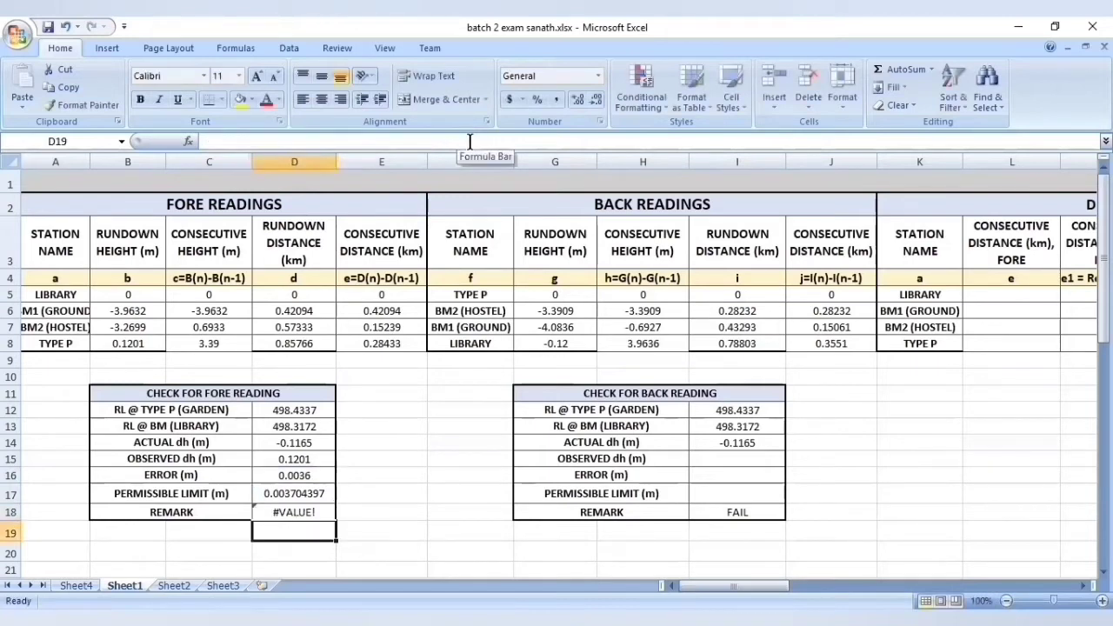
Round up the fore check's permissible limit in D17 to 4 decimals with =ROUNDUP(0.004*SQRT(D8),4)
{"action": "left_click", "coordinate": [309, 489]}
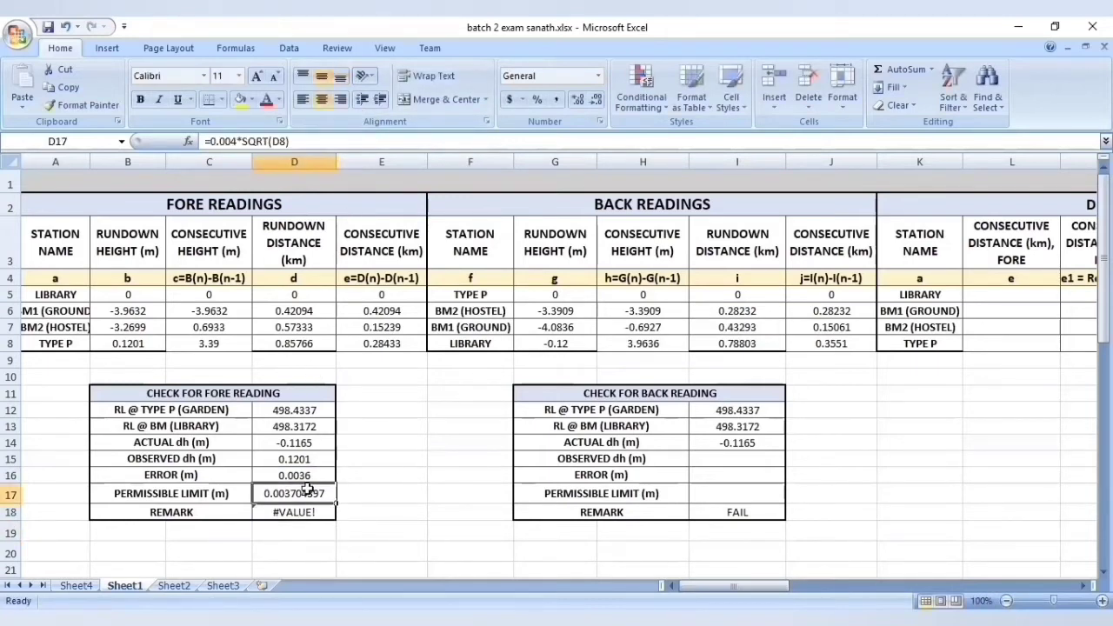
{"action": "left_click", "coordinate": [213, 141]}
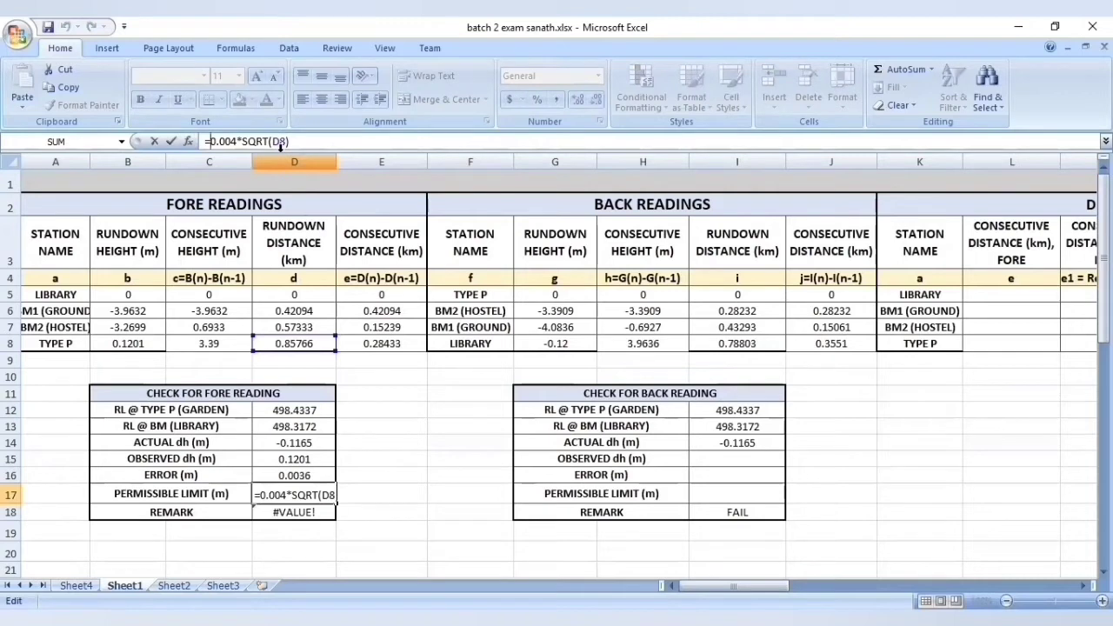
{"action": "type", "text": "r"}
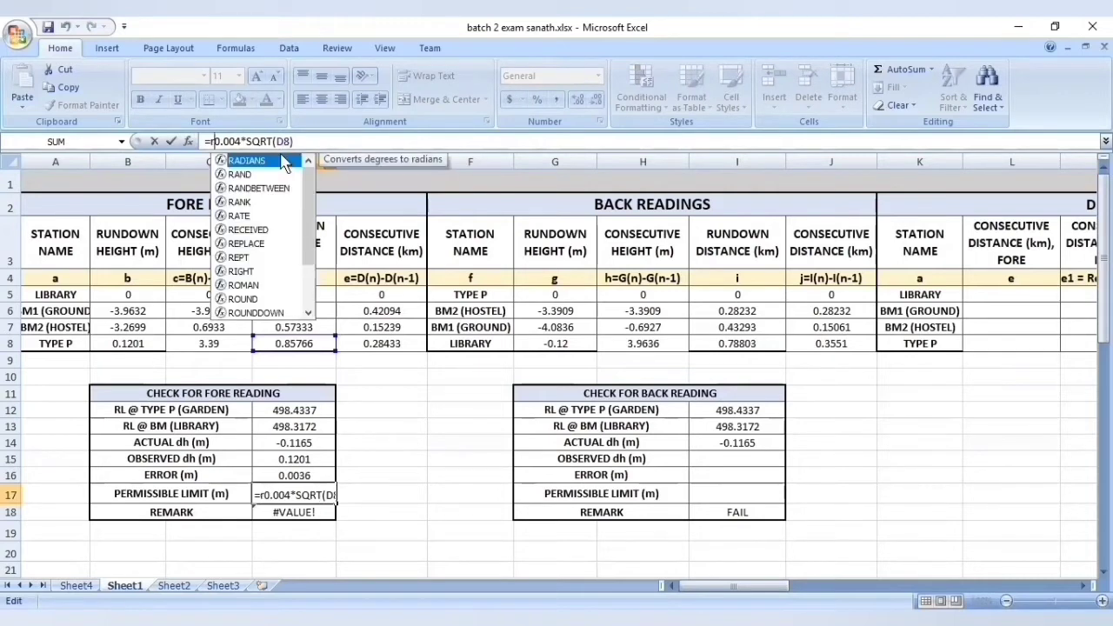
{"action": "type", "text": "ound"}
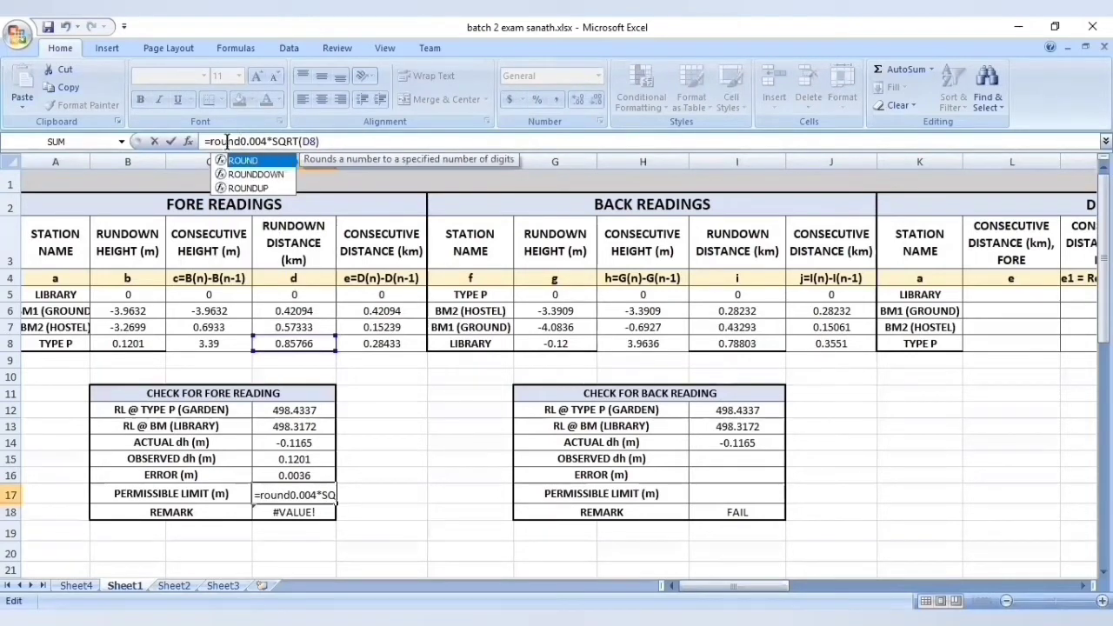
{"action": "left_click", "coordinate": [249, 188]}
{"action": "double_click", "coordinate": [250, 188]}
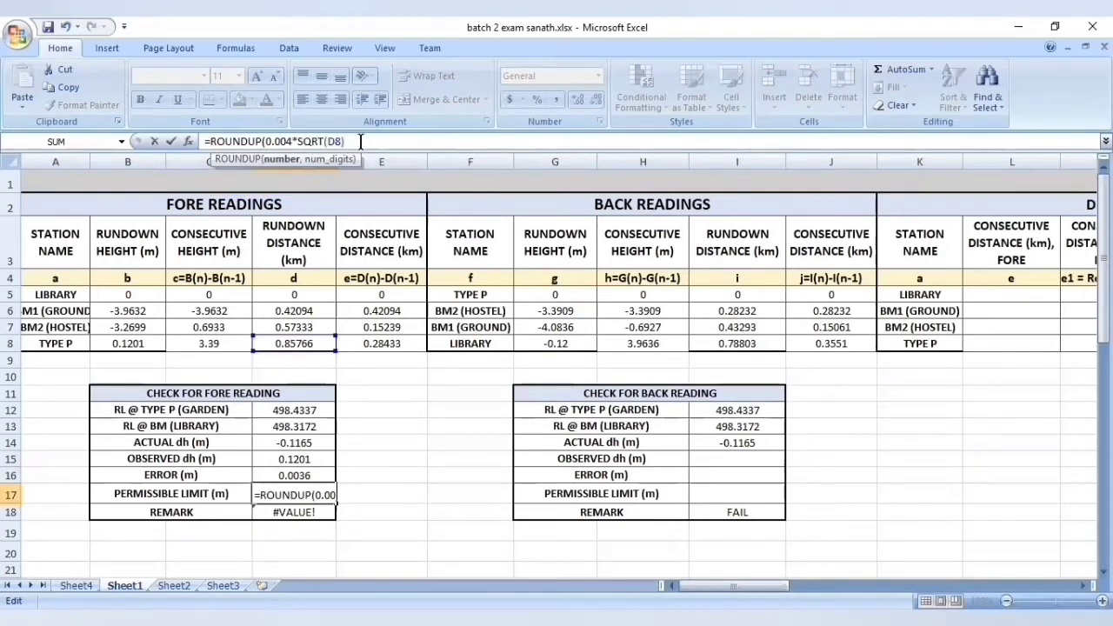
{"action": "type", "text": "),4)"}
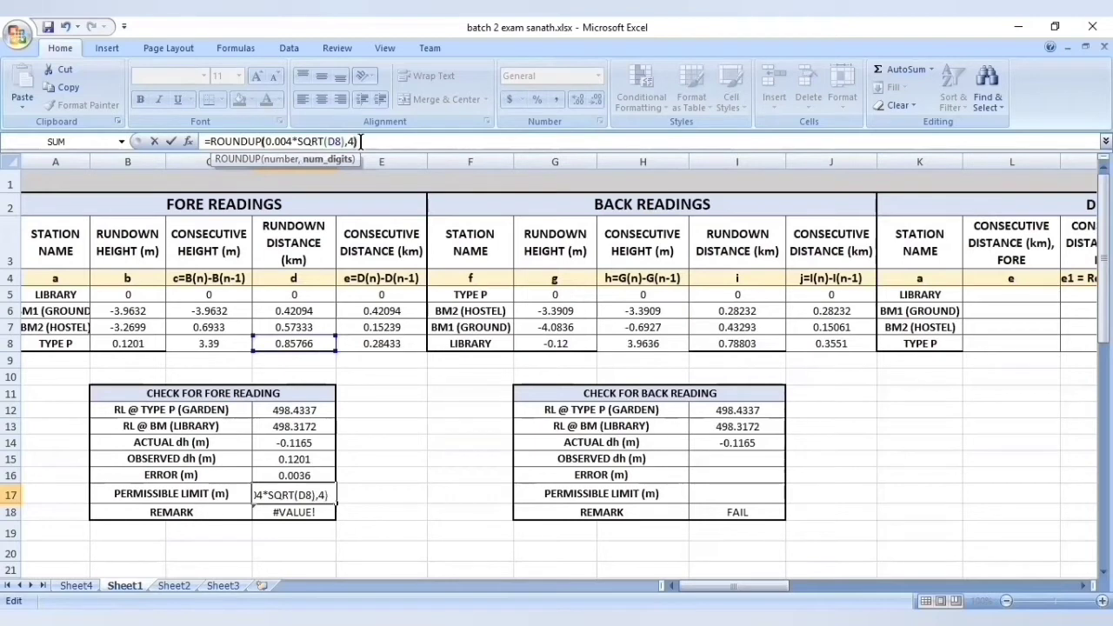
{"action": "key", "text": "Return"}
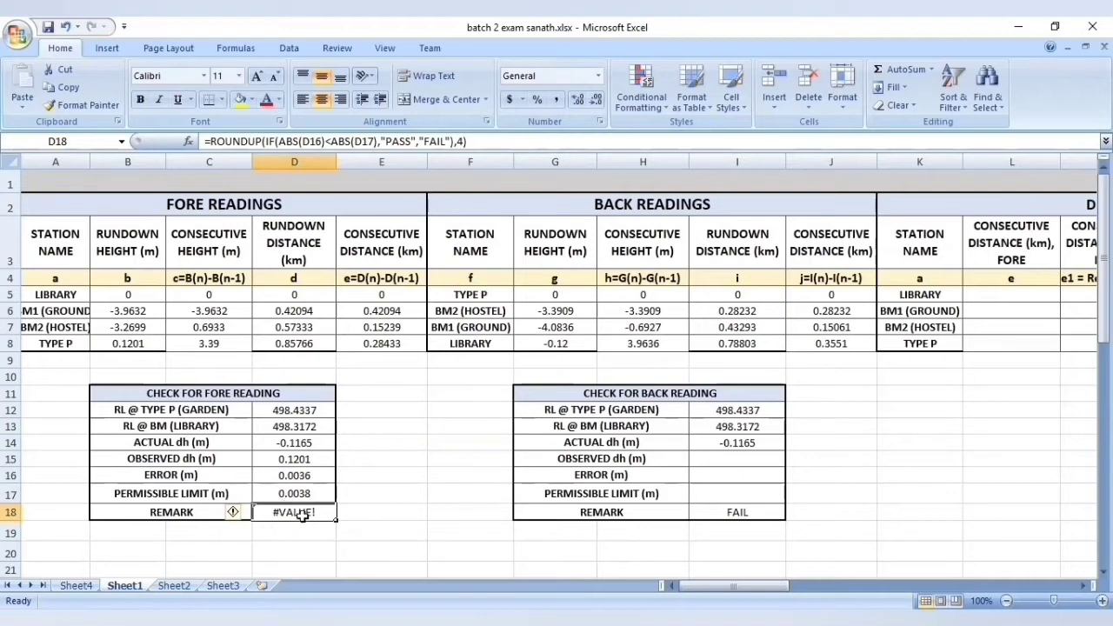
Replace the fore check's remark formula in D18 with the plain text "pass"
{"action": "left_click", "coordinate": [467, 140]}
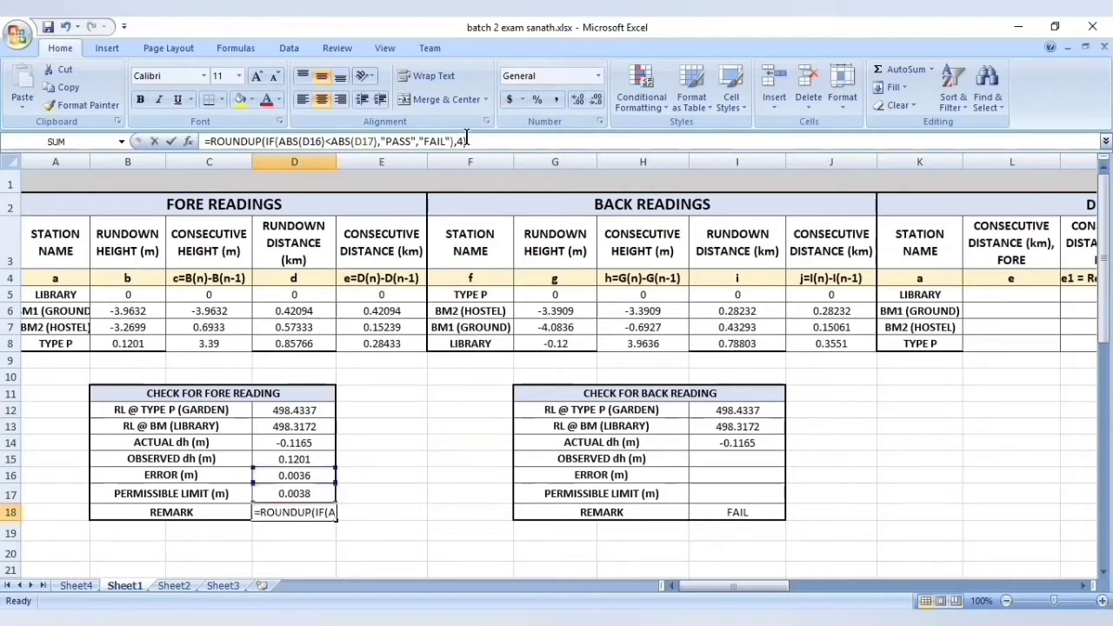
{"action": "key", "text": "BackSpace"}
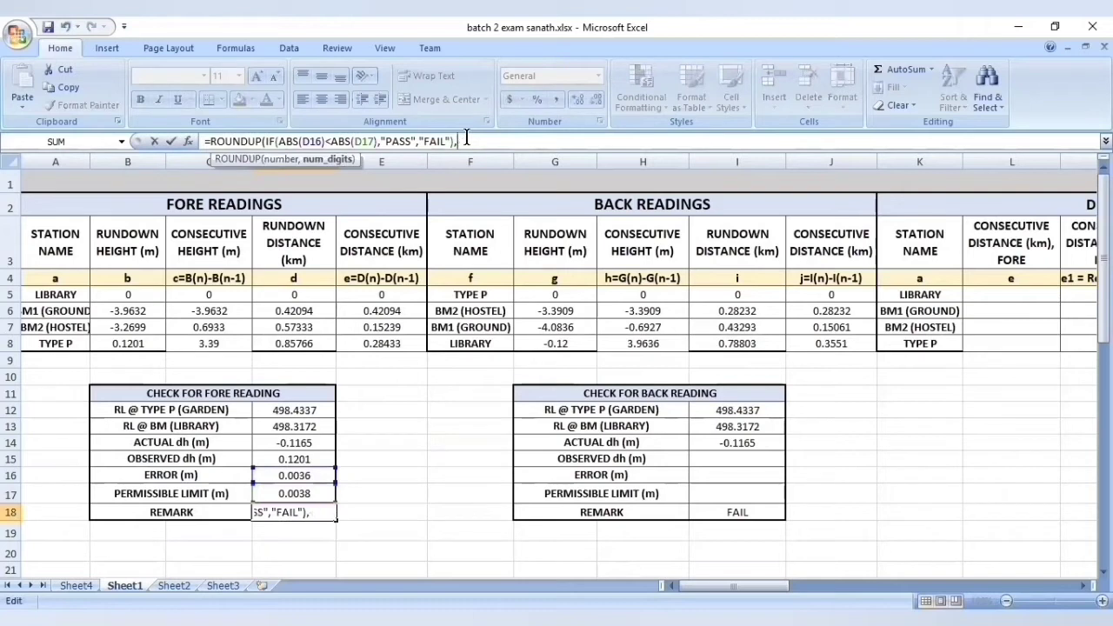
{"action": "key", "text": "Escape"}
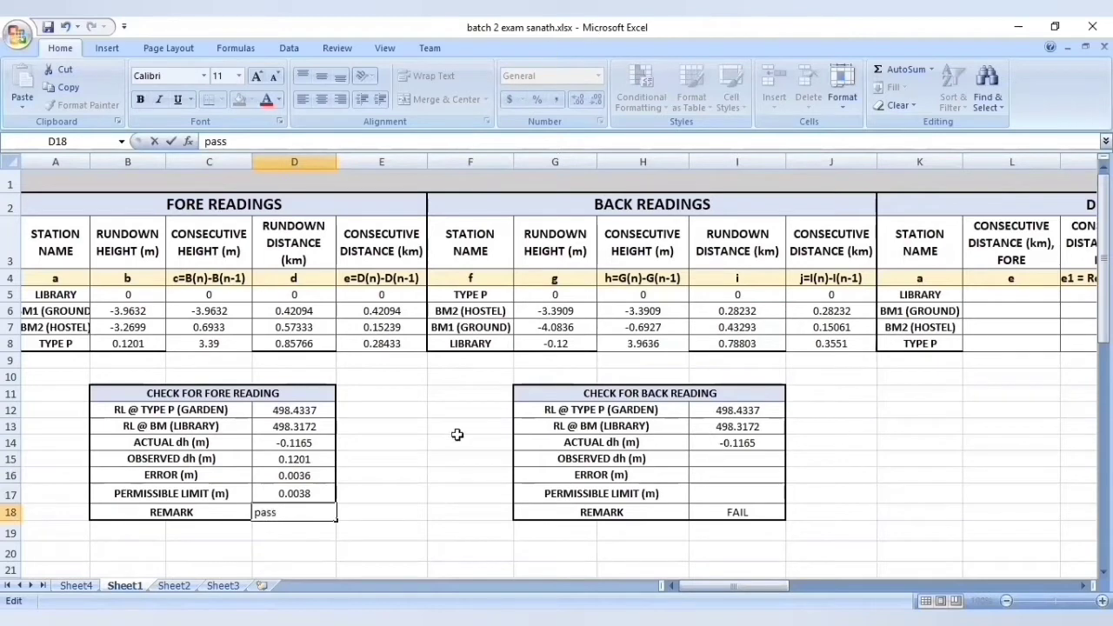
{"action": "left_click", "coordinate": [390, 492]}
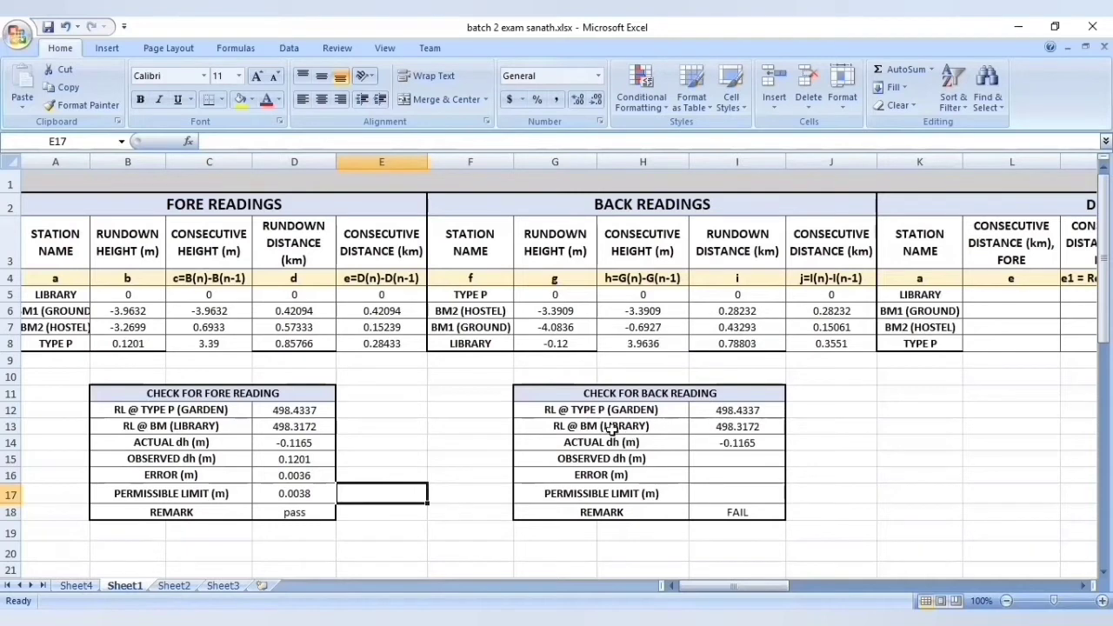
Enter -0.12 as the back reading check's observed dh in I15
{"action": "left_click", "coordinate": [729, 456]}
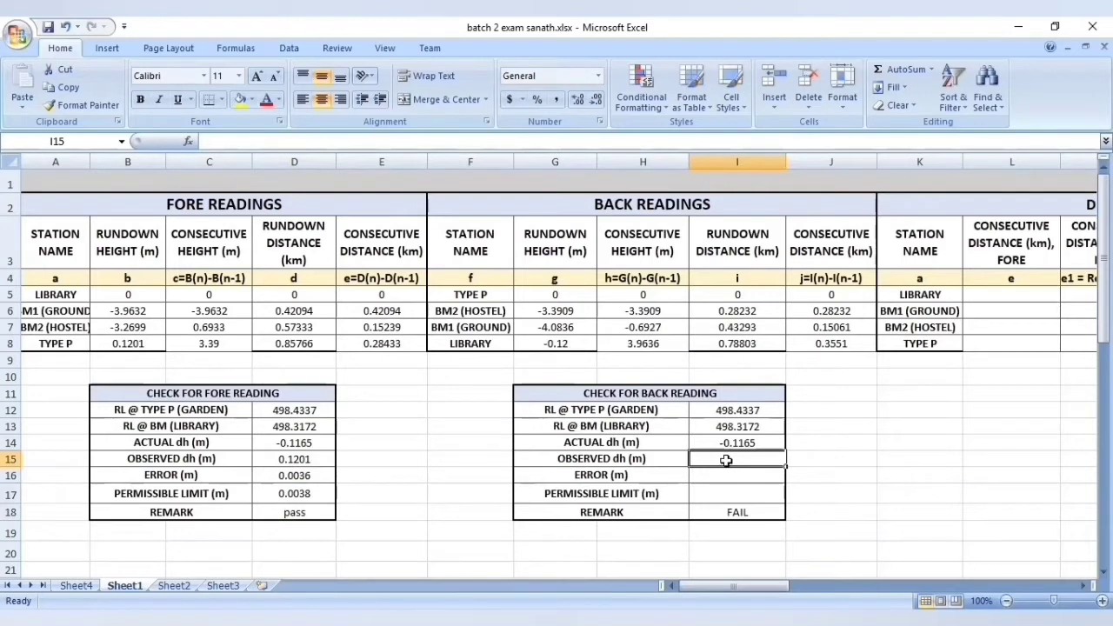
{"action": "type", "text": "="}
{"action": "type", "text": "0"}
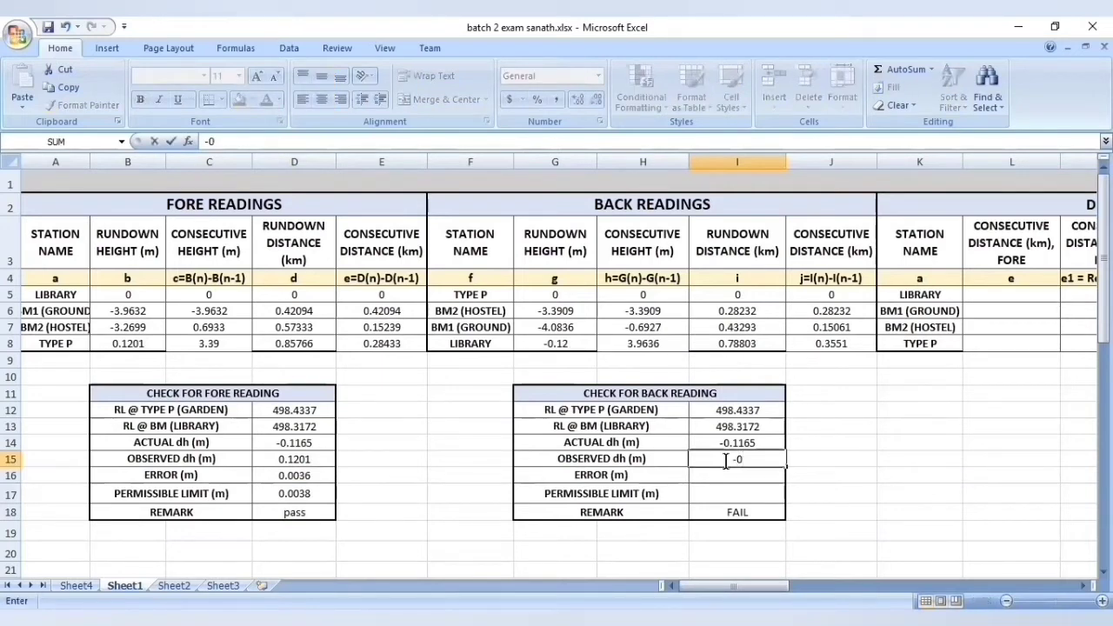
{"action": "type", "text": ".12"}
{"action": "left_click", "coordinate": [736, 485]}
Calculate the back reading check's error in I16 with =I14-I15
{"action": "left_click", "coordinate": [739, 476]}
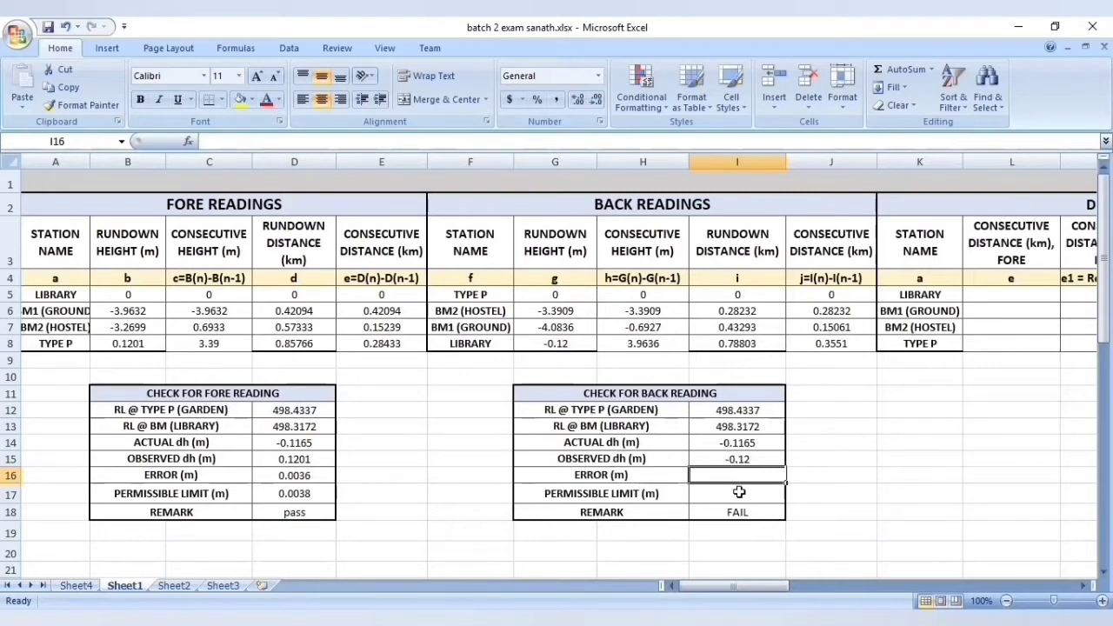
{"action": "left_click", "coordinate": [745, 444]}
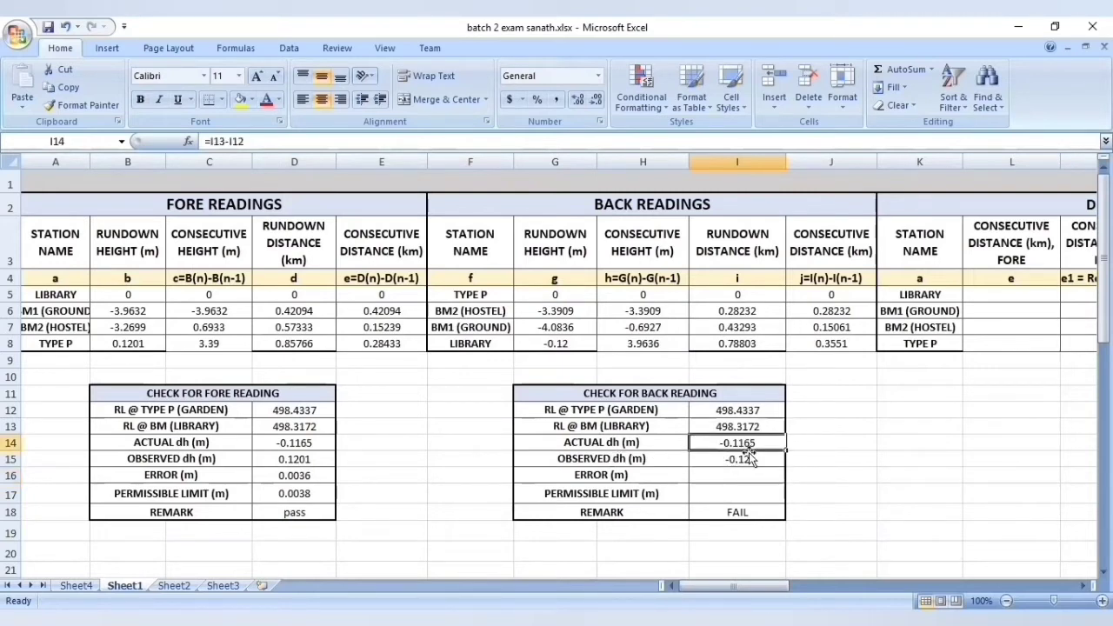
{"action": "left_click", "coordinate": [737, 476]}
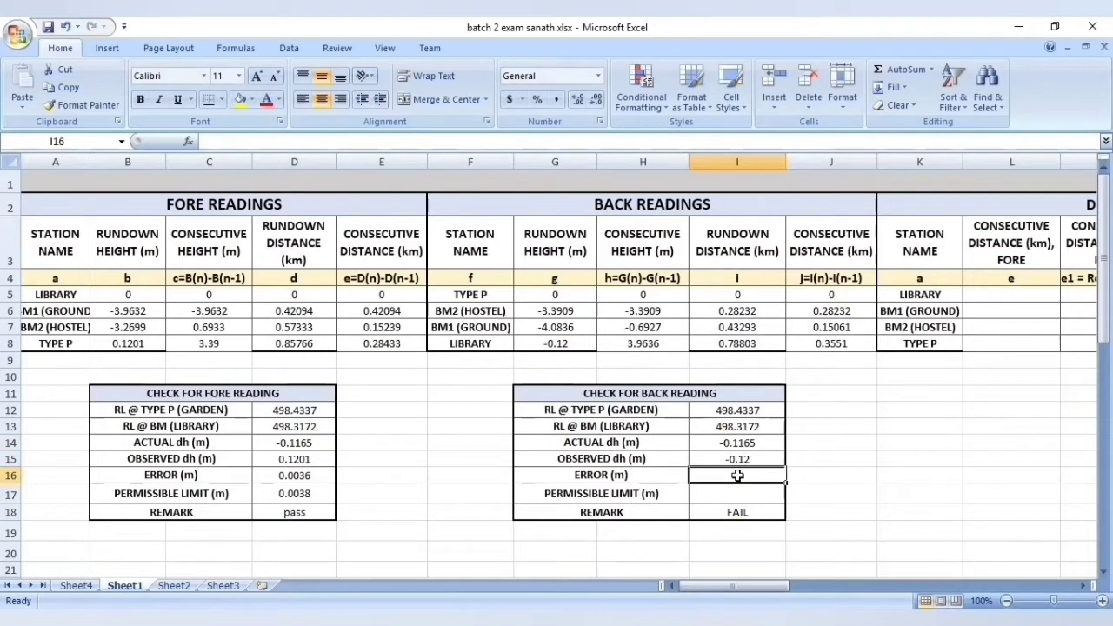
{"action": "type", "text": "="}
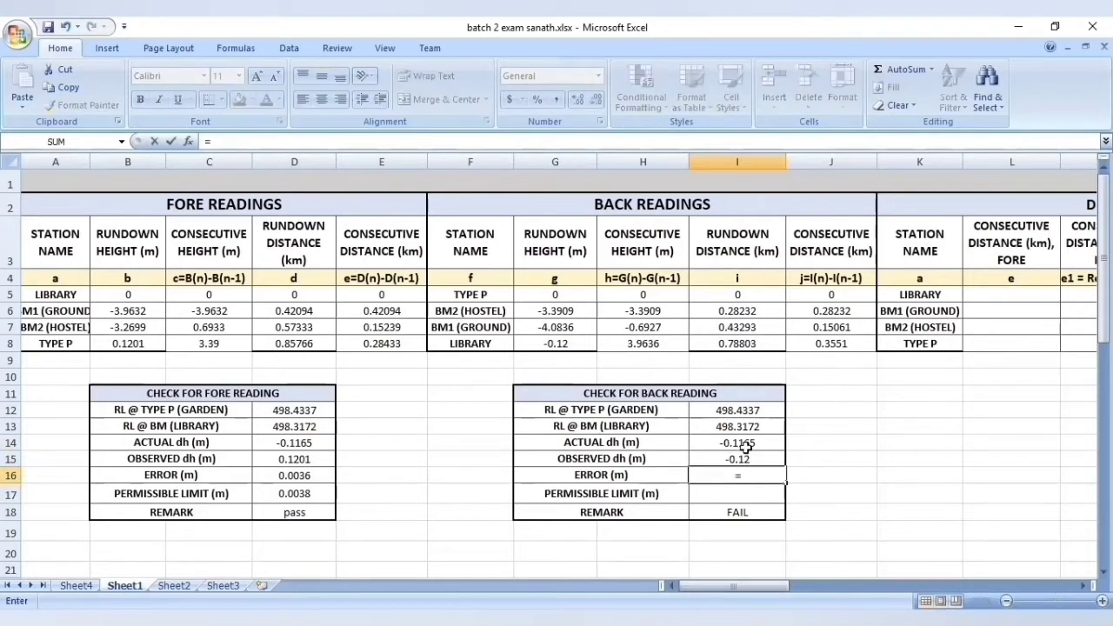
{"action": "left_click", "coordinate": [746, 444]}
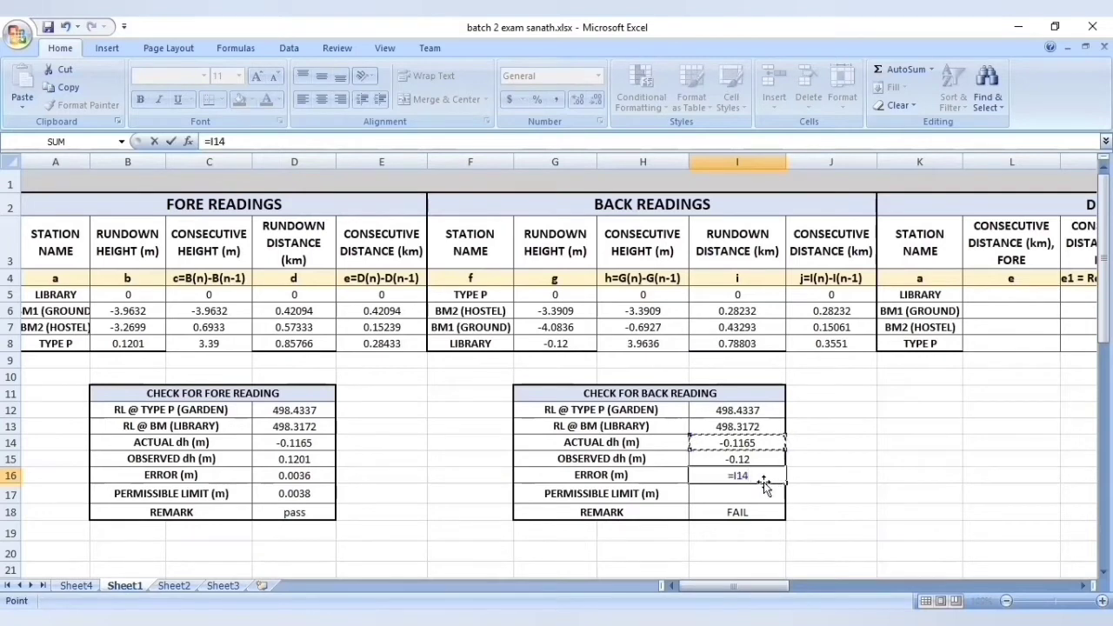
{"action": "type", "text": "-"}
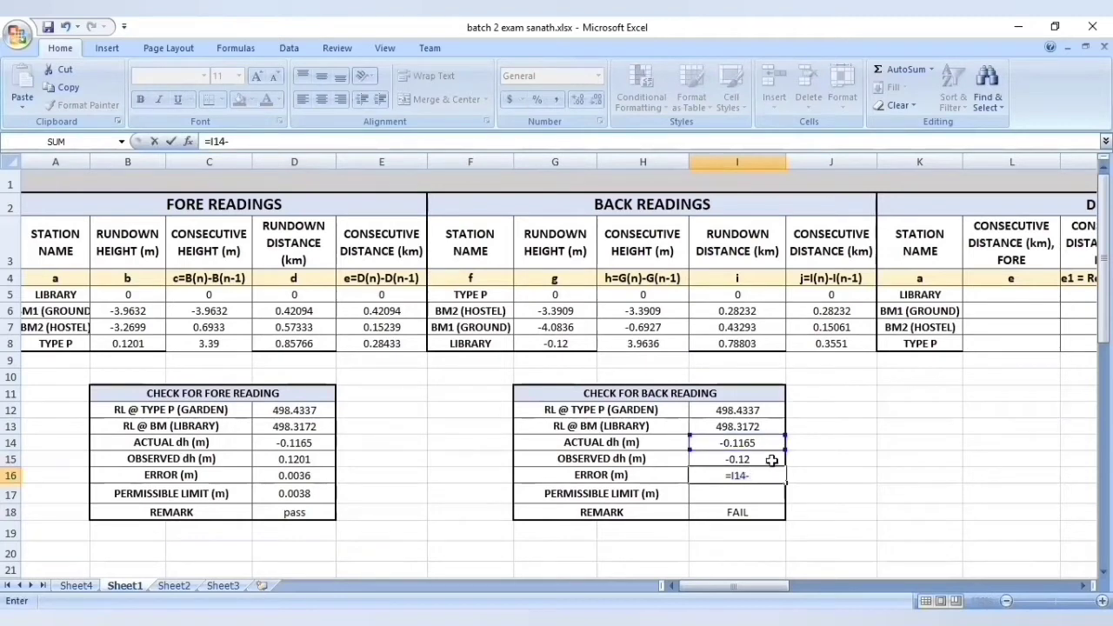
{"action": "left_click", "coordinate": [771, 459]}
{"action": "key", "text": "Return"}
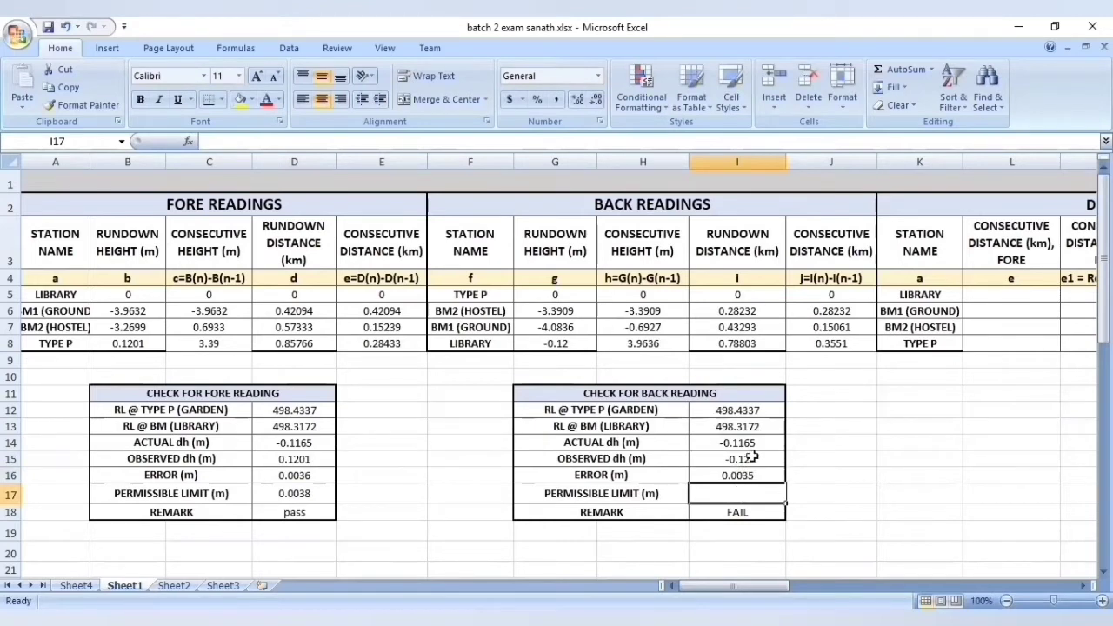
Calculate the back reading check's permissible limit in I17, rounded up to 4 decimals, with =ROUNDUP(0.004*SQRT(I8),4)
{"action": "type", "text": "0"}
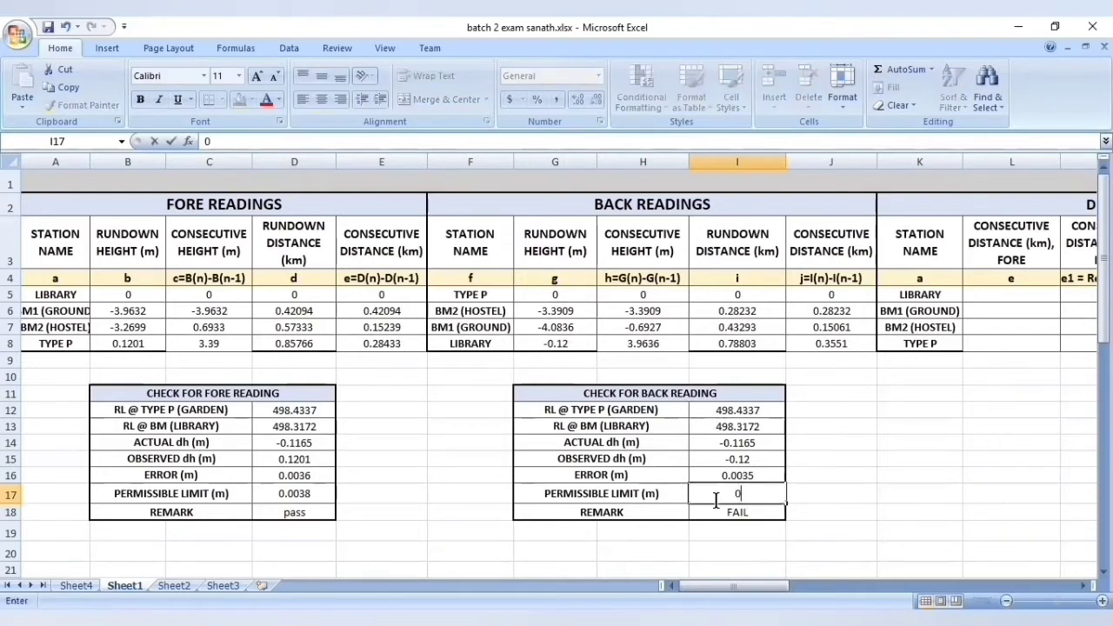
{"action": "key", "text": "BackSpace"}
{"action": "type", "text": "="}
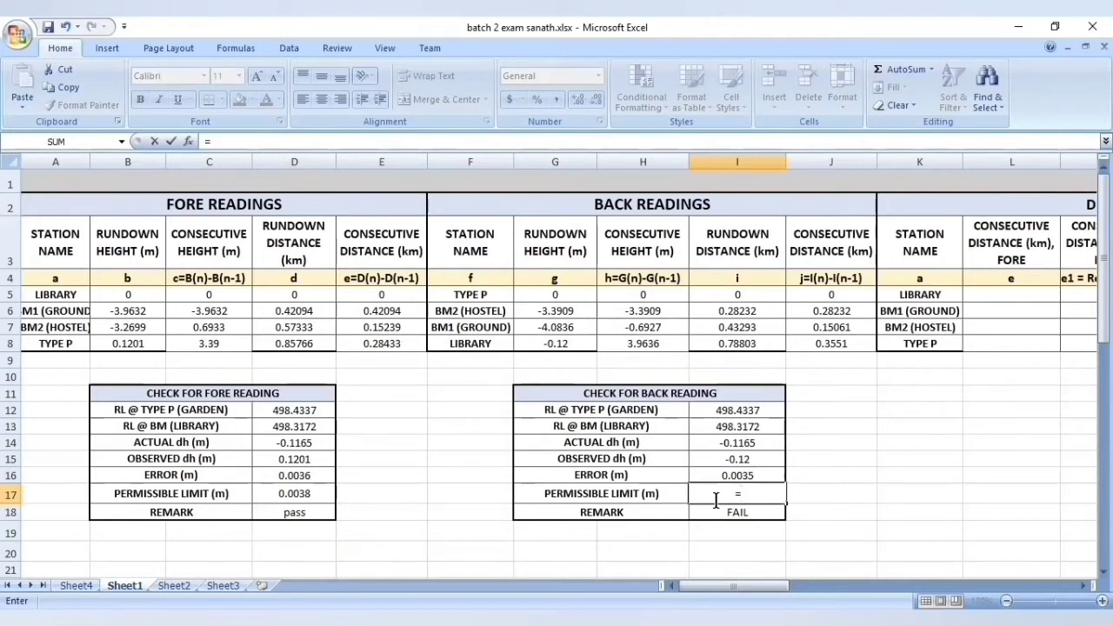
{"action": "type", "text": "rou"}
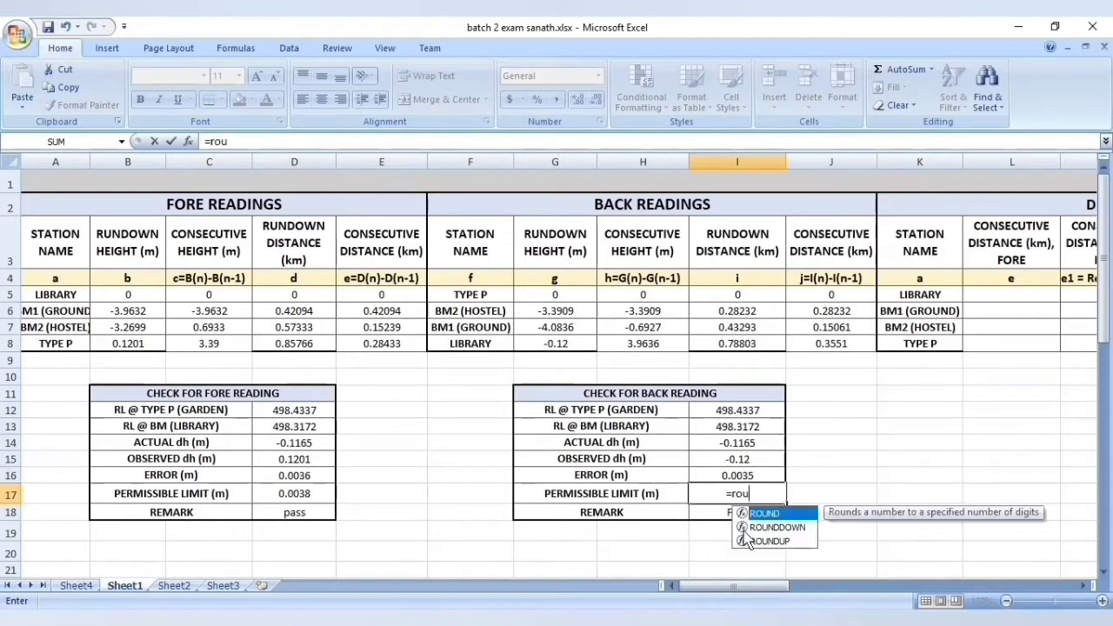
{"action": "left_click", "coordinate": [767, 543]}
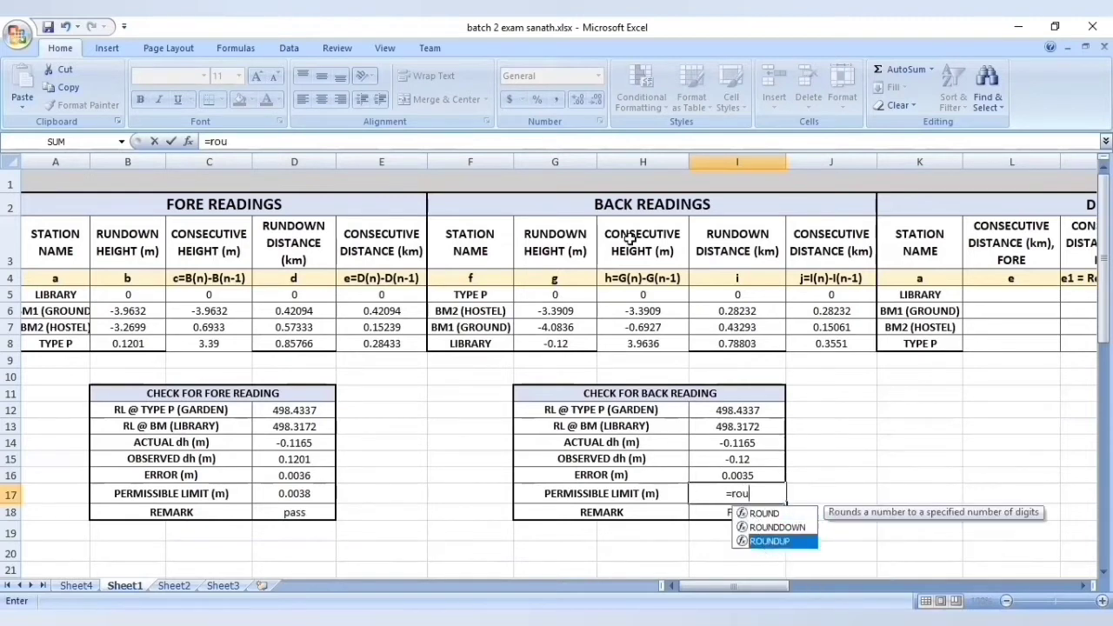
{"action": "double_click", "coordinate": [766, 543]}
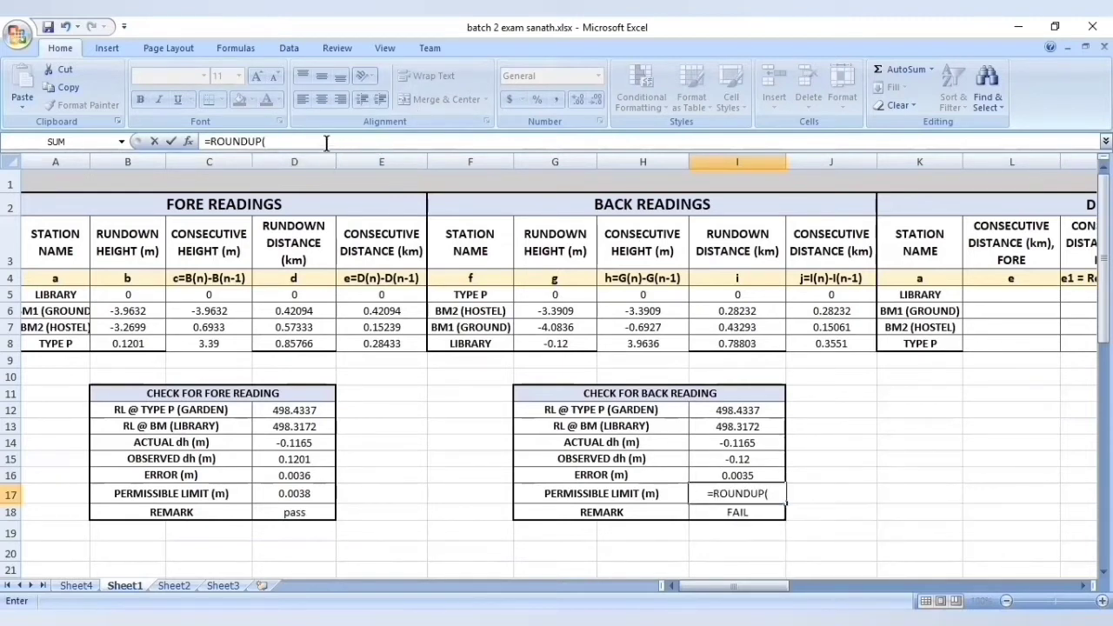
{"action": "left_click", "coordinate": [327, 143]}
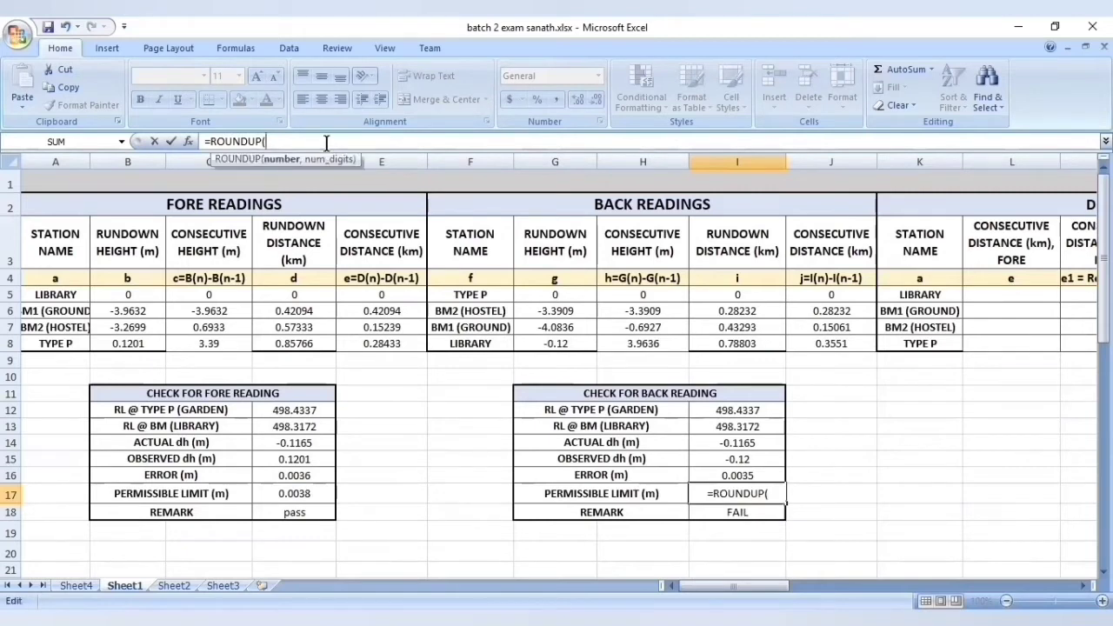
{"action": "type", "text": "0.00"}
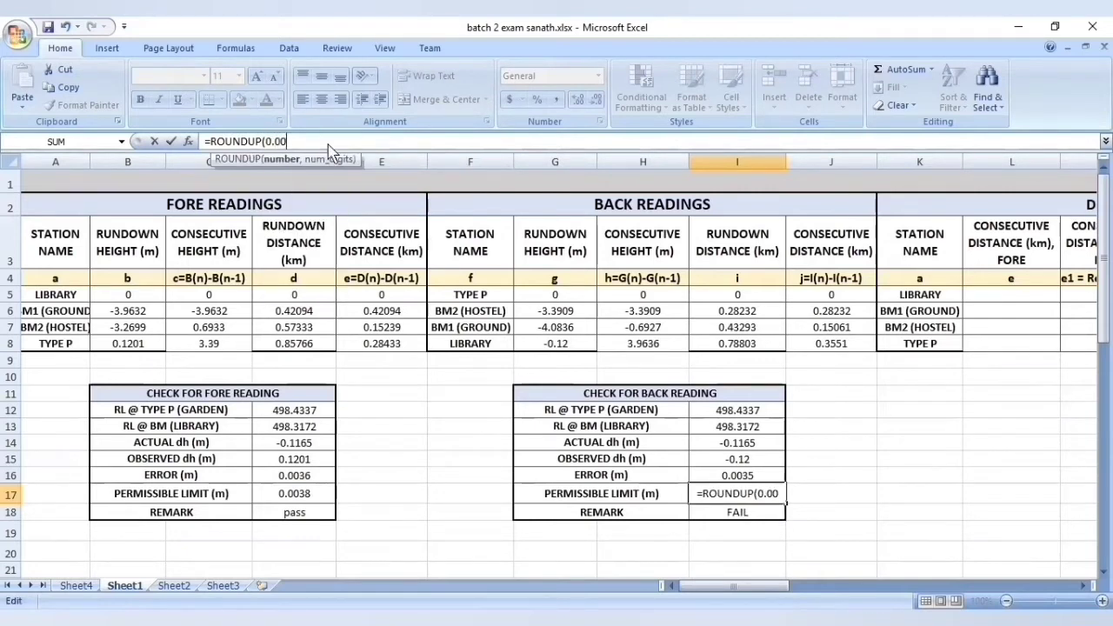
{"action": "type", "text": "4"}
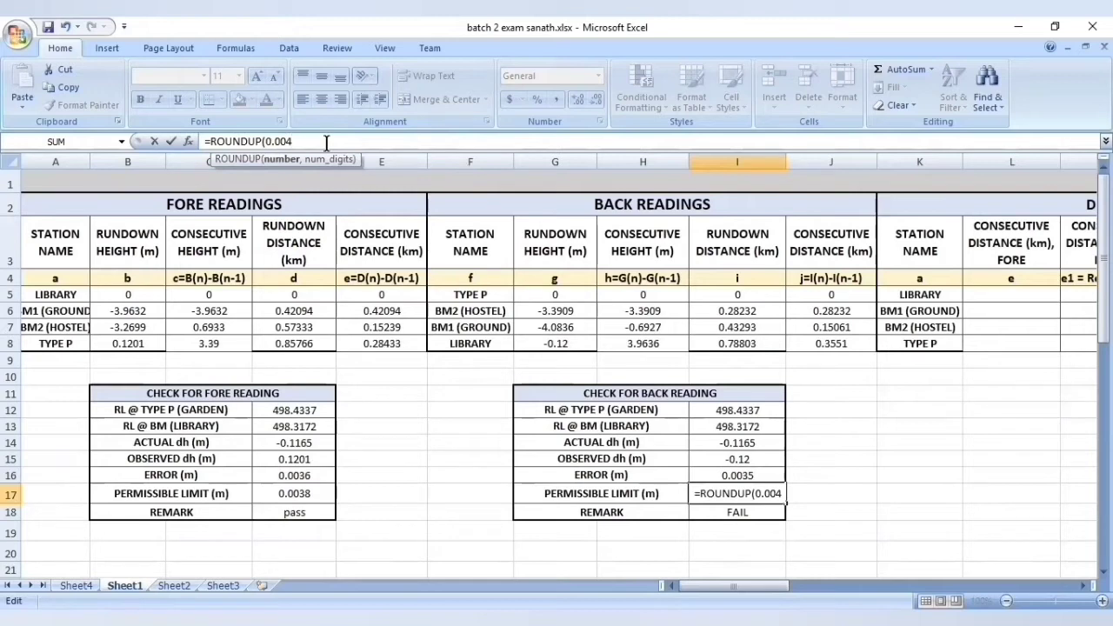
{"action": "type", "text": "*s"}
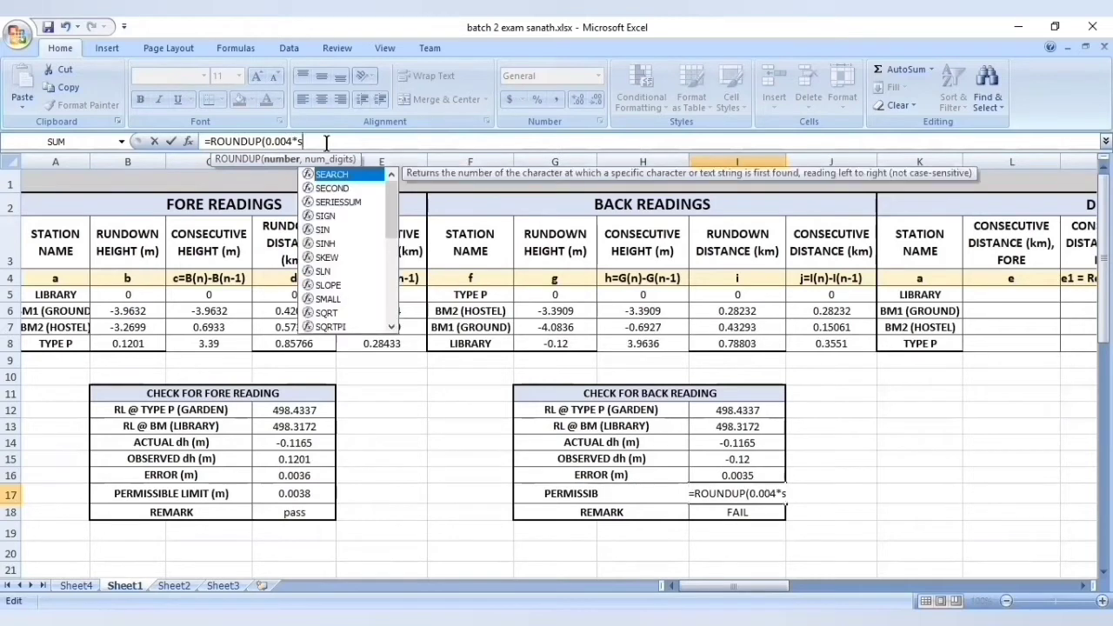
{"action": "type", "text": "qrt"}
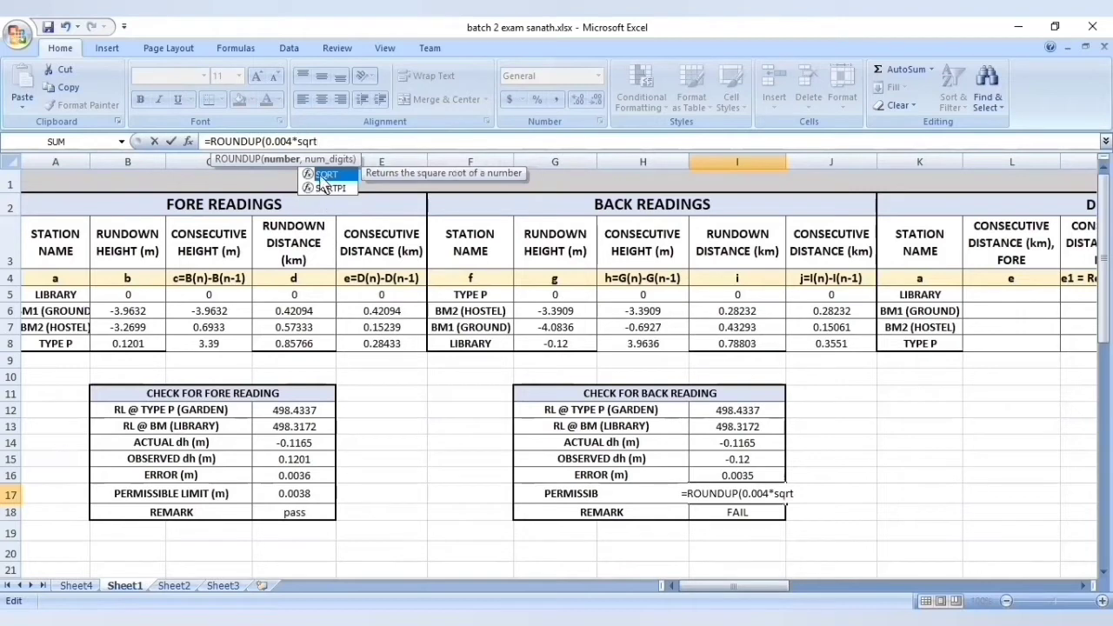
{"action": "key", "text": "Tab"}
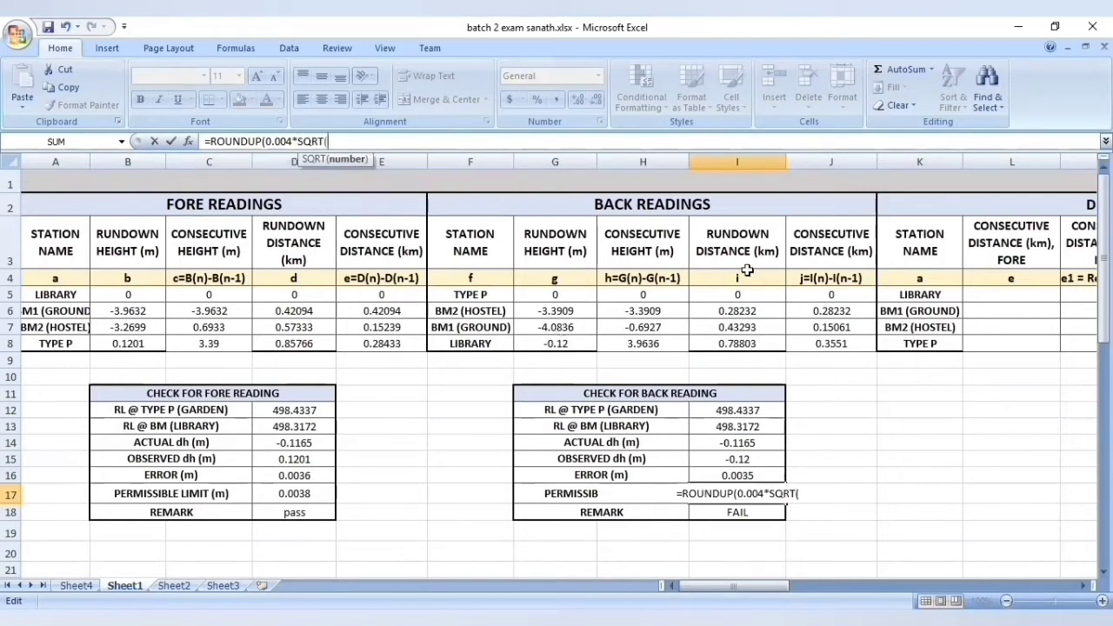
{"action": "left_click", "coordinate": [729, 342]}
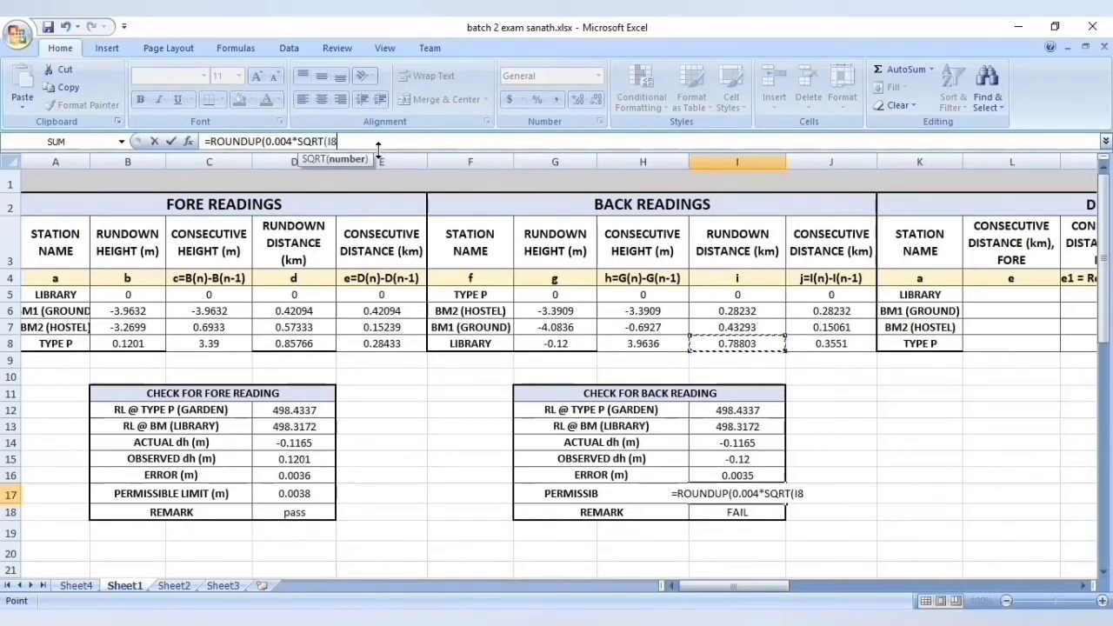
{"action": "type", "text": ")"}
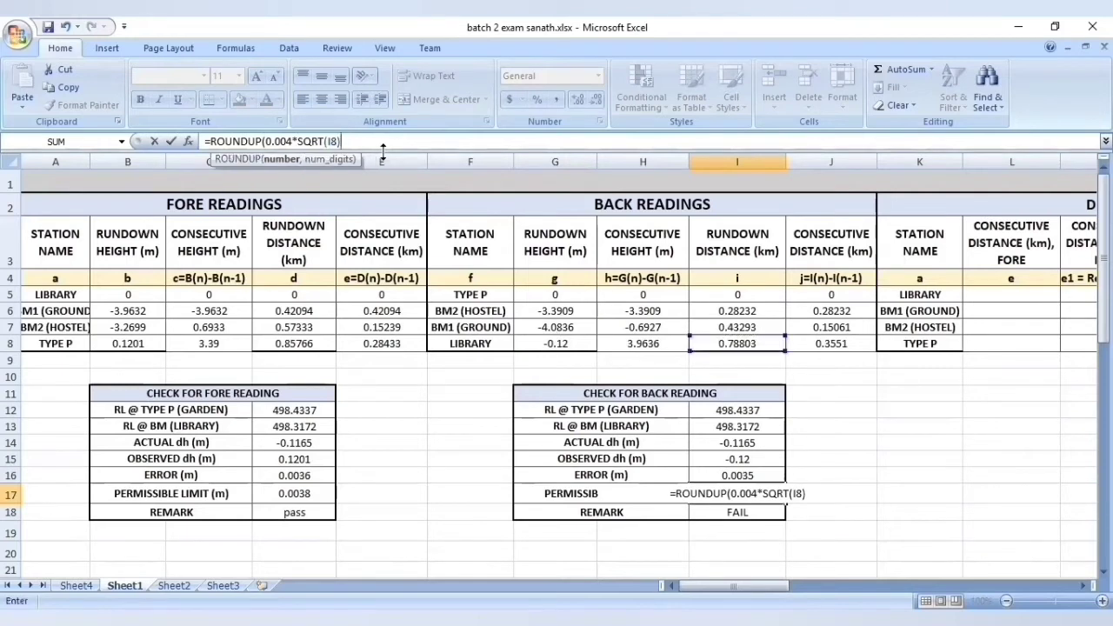
{"action": "type", "text": ",4"}
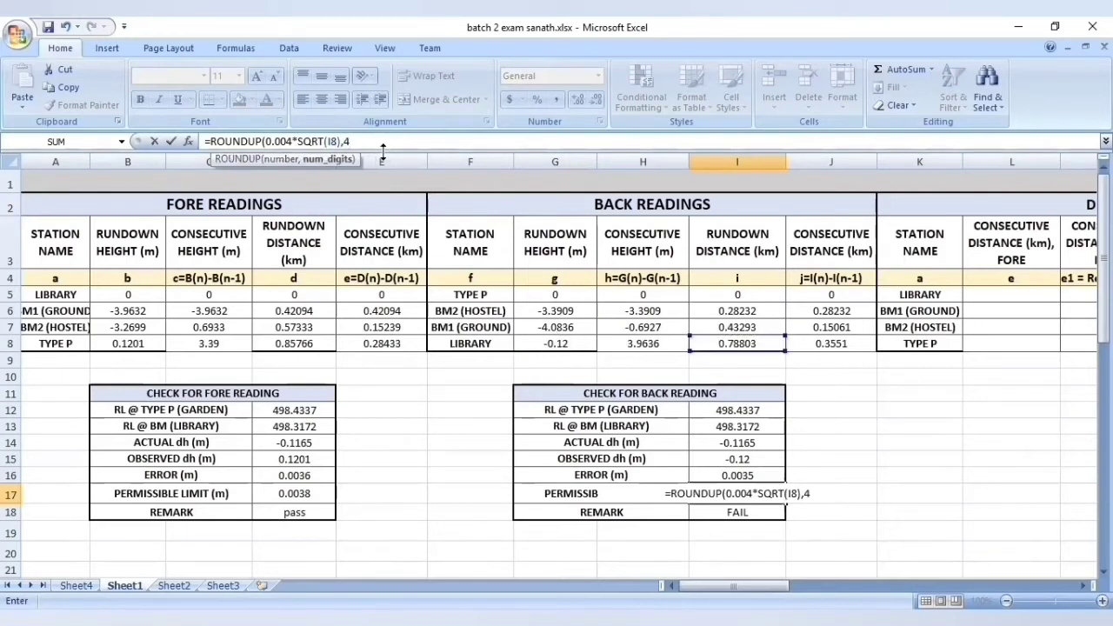
{"action": "type", "text": ")"}
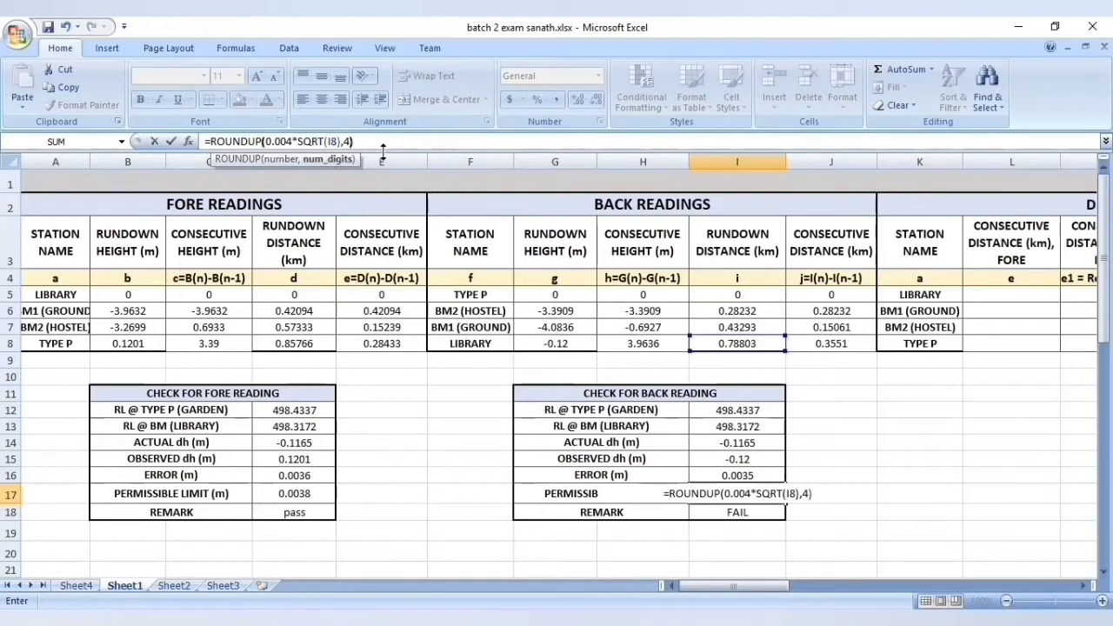
{"action": "key", "text": "Return"}
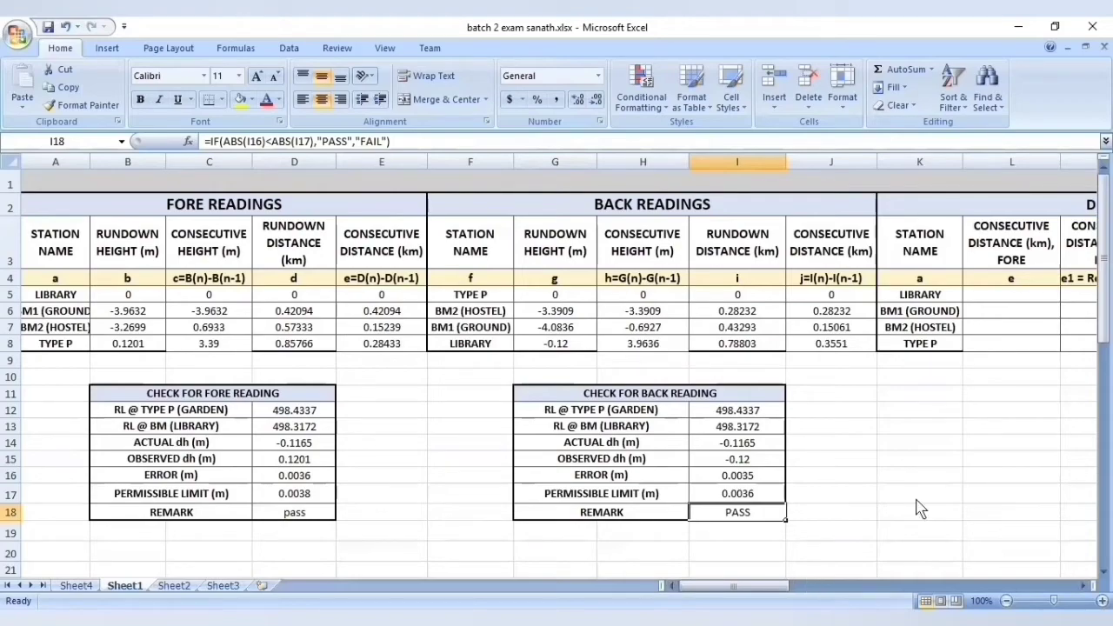
In the Distance table's fore consecutive distance column, enter 0 for LIBRARY in L5 and =E6 for BM1 (GROUND) in L6
{"action": "scroll", "coordinate": [927, 376], "scroll_direction": "right", "scroll_amount": 2}
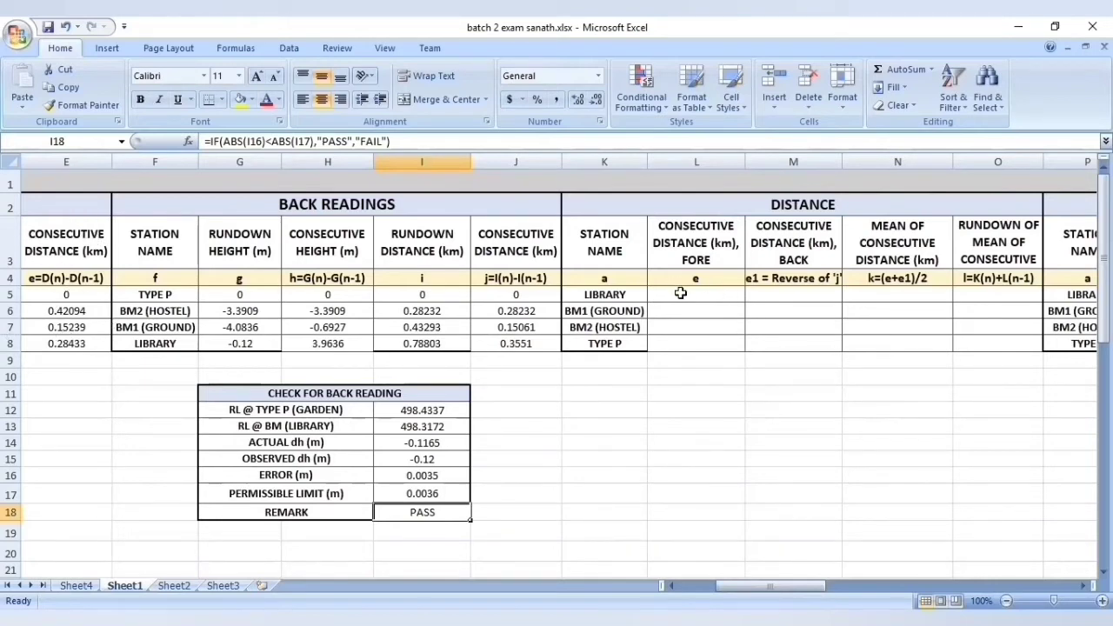
{"action": "left_click", "coordinate": [681, 294]}
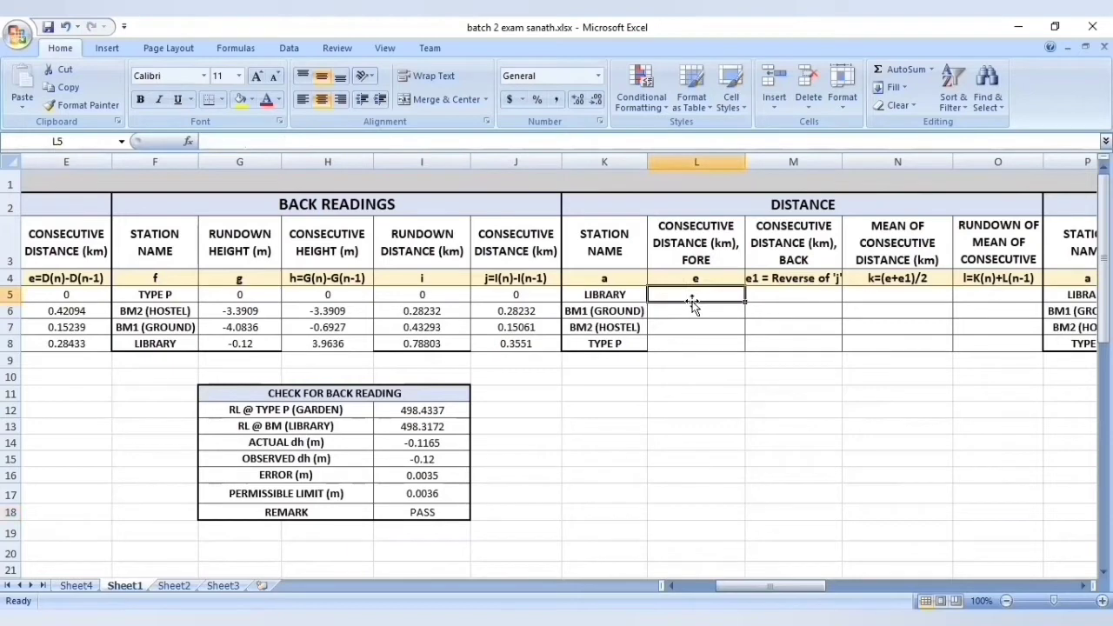
{"action": "type", "text": "0"}
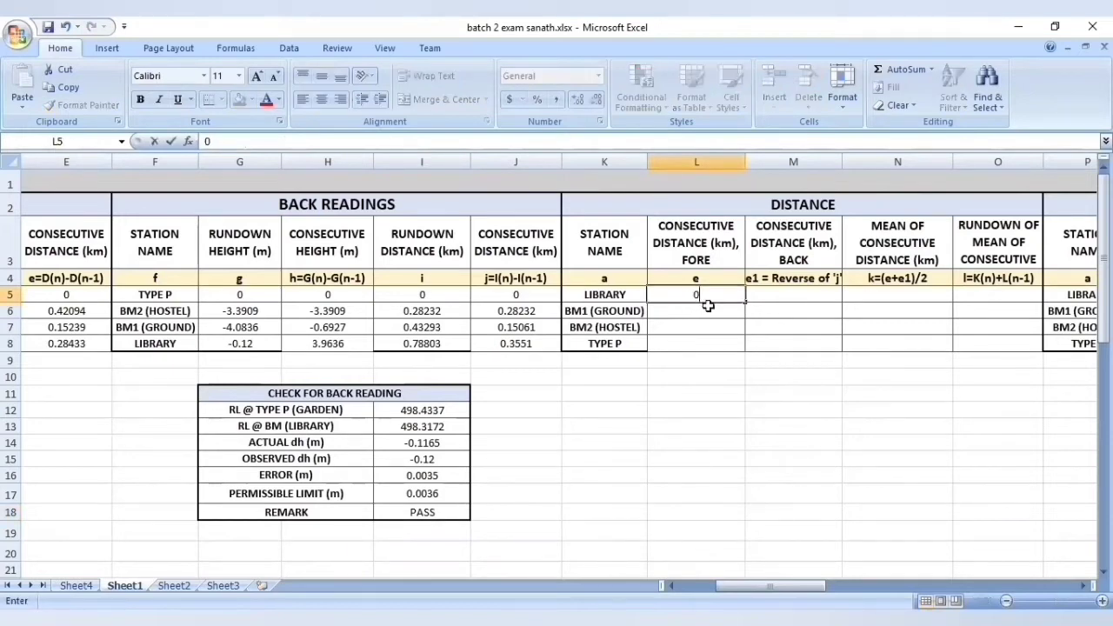
{"action": "key", "text": "Return"}
{"action": "type", "text": "="}
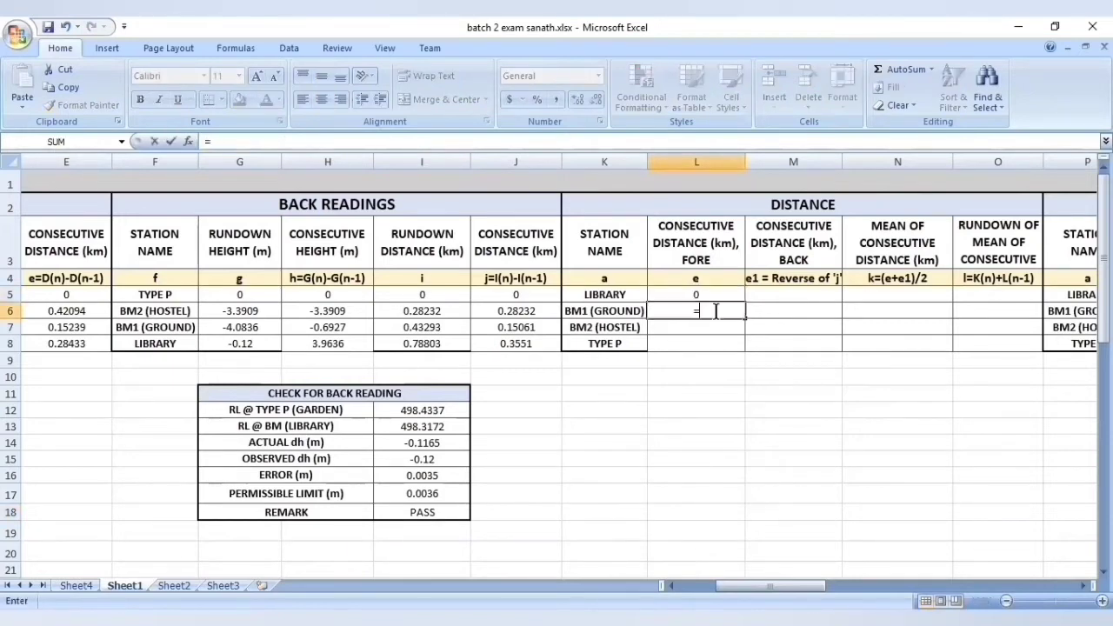
{"action": "left_click", "coordinate": [80, 310]}
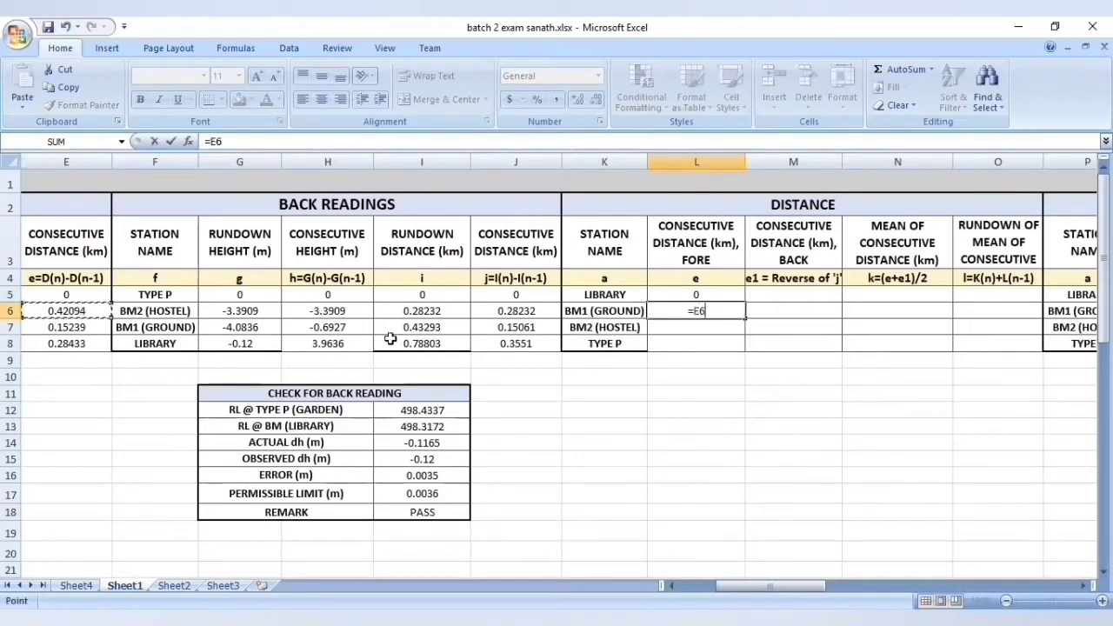
{"action": "key", "text": "Return"}
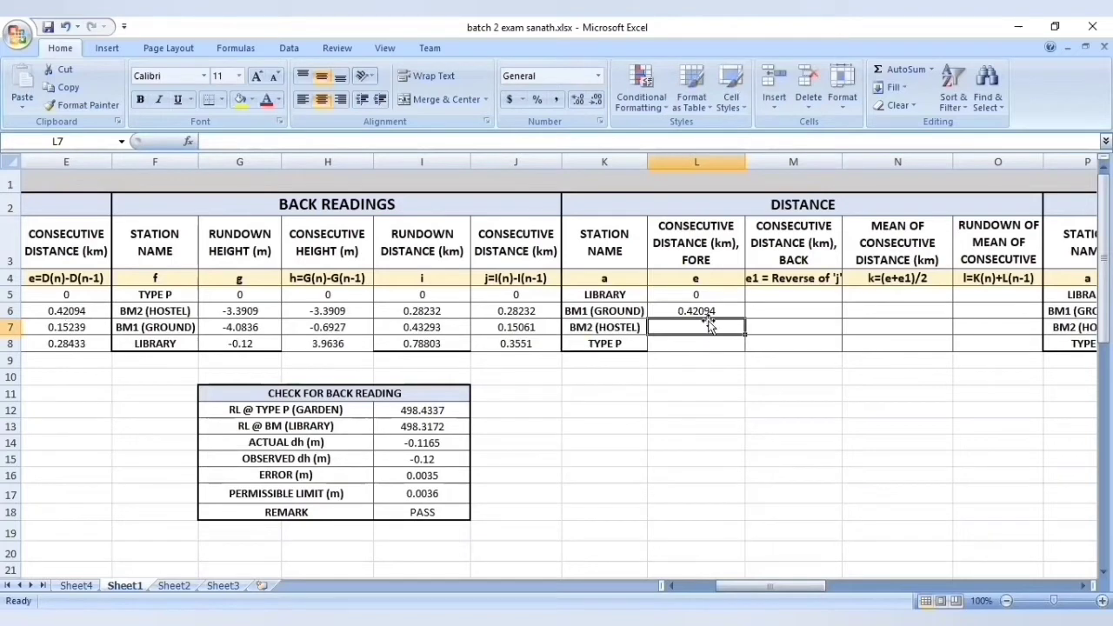
Complete the Distance table's fore consecutive distance column with =E7 for BM2 (HOSTEL) in L7 and =E8 for TYPE P in L8
{"action": "type", "text": "="}
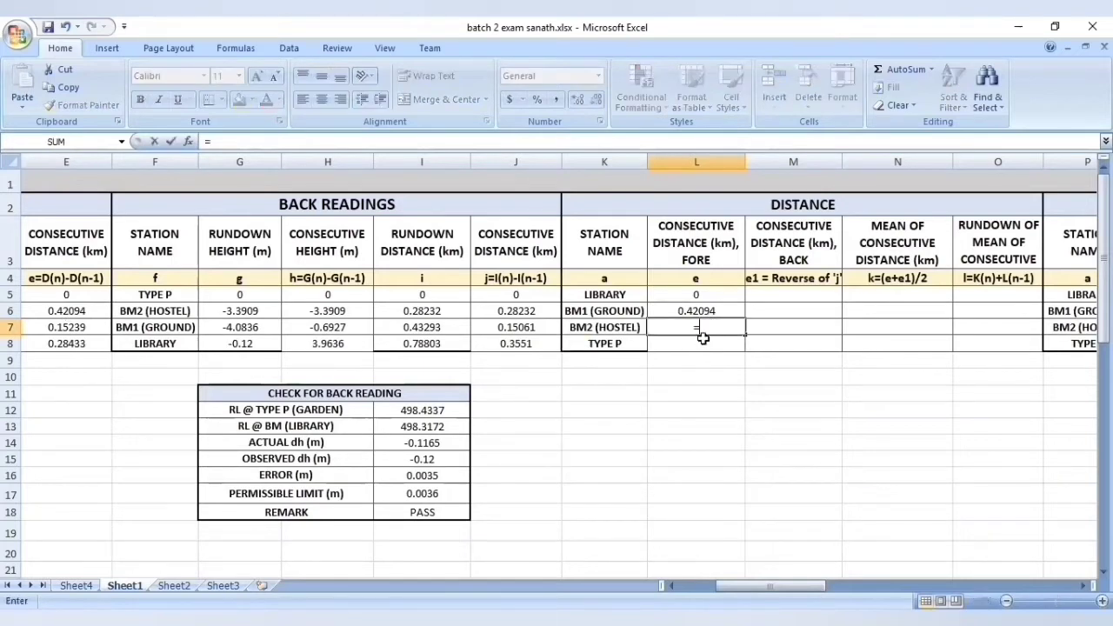
{"action": "left_click", "coordinate": [82, 322]}
{"action": "key", "text": "Return"}
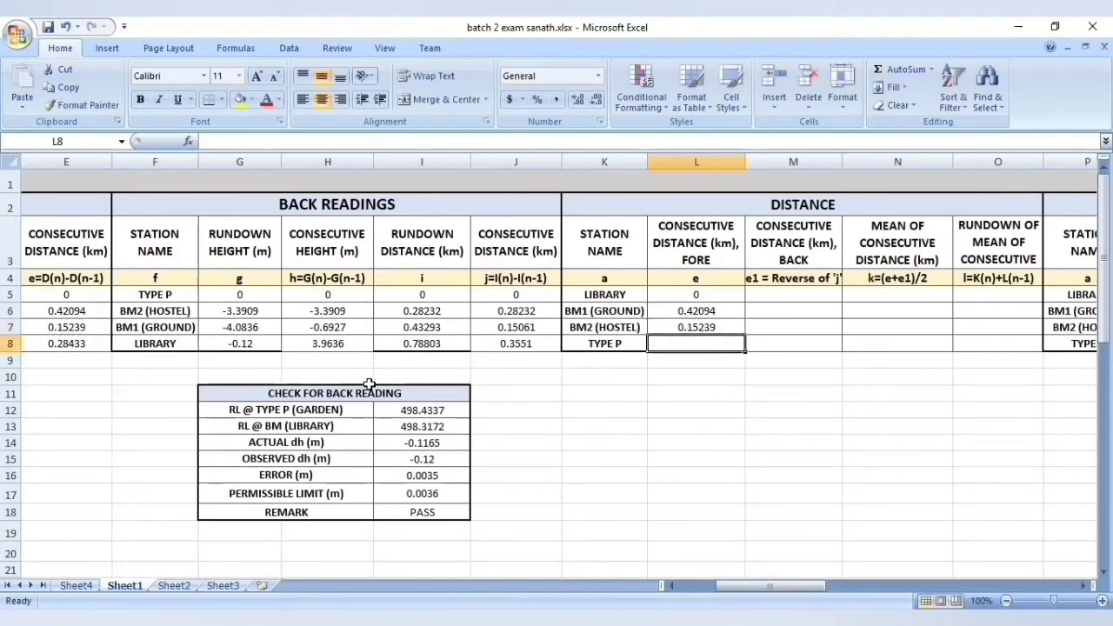
{"action": "type", "text": "="}
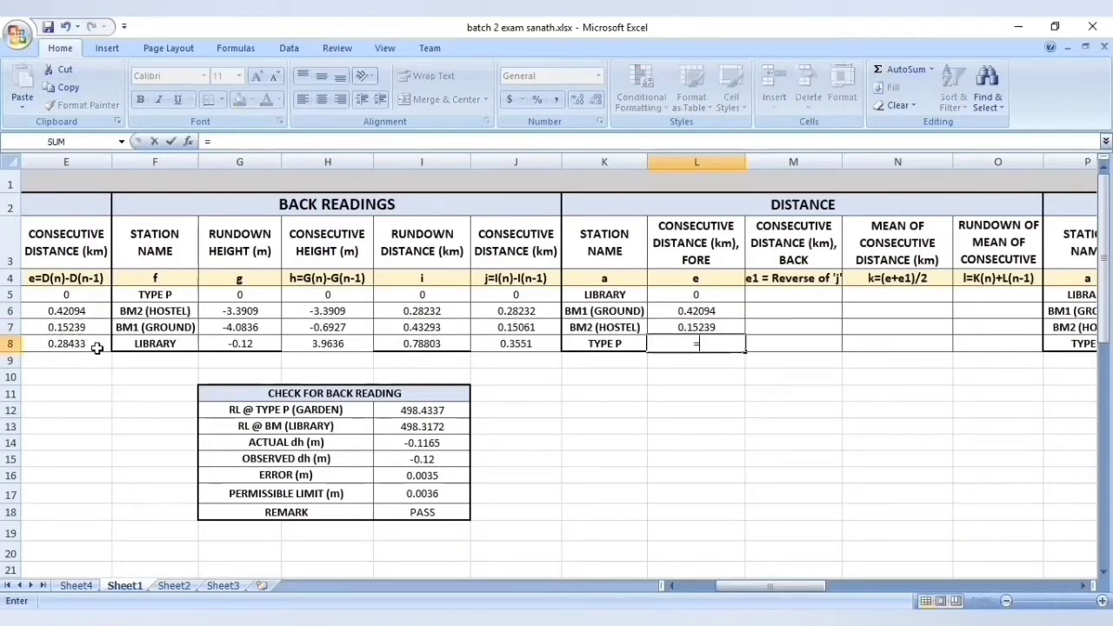
{"action": "left_click", "coordinate": [97, 348]}
{"action": "key", "text": "Return"}
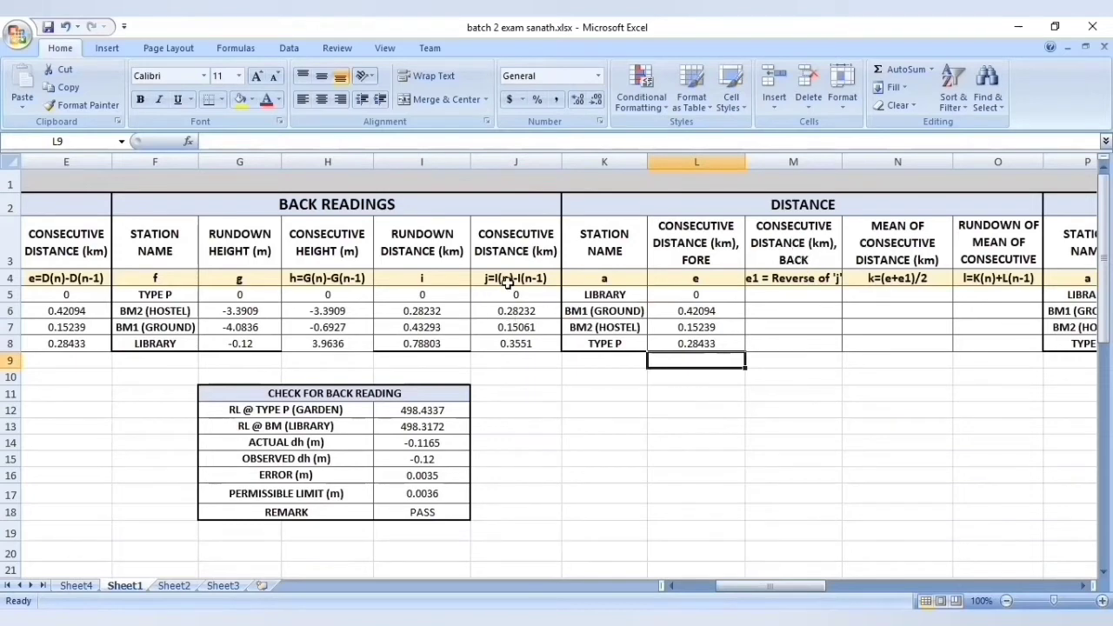
Enter 0 for LIBRARY in M5, the first cell of the back consecutive distance column
{"action": "left_click", "coordinate": [797, 297]}
{"action": "type", "text": "0"}
{"action": "left_click", "coordinate": [802, 312]}
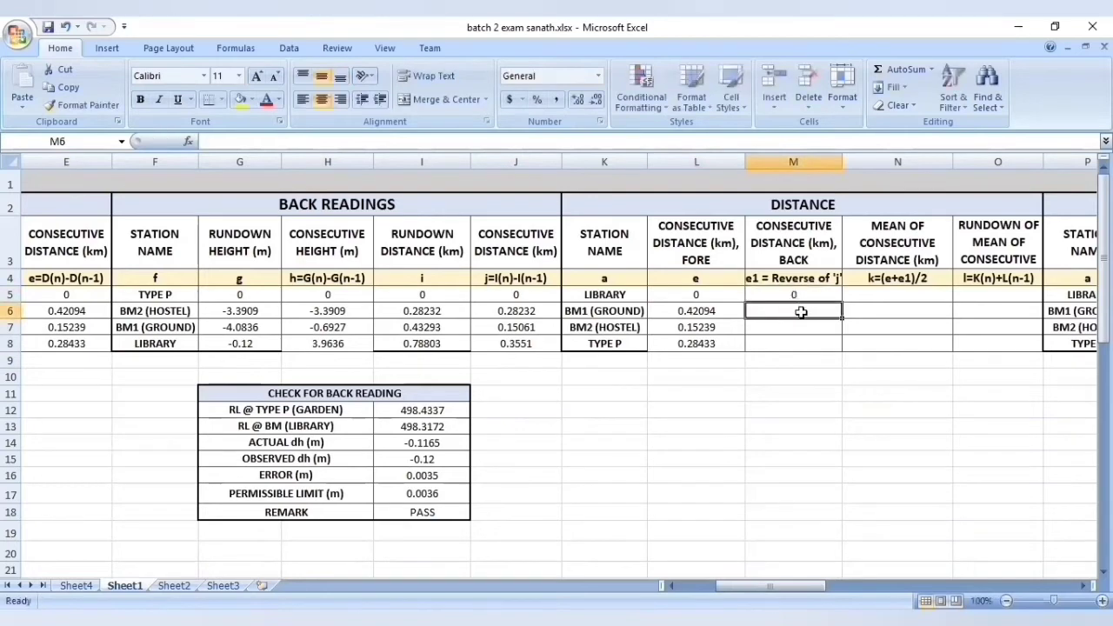
{"action": "type", "text": "="}
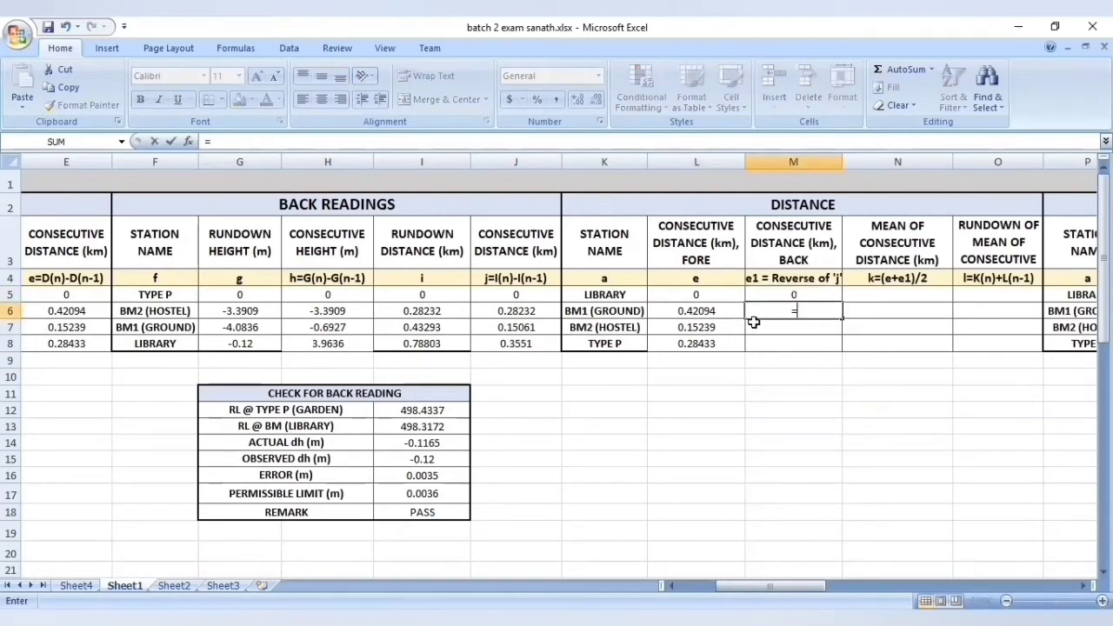
{"action": "left_click", "coordinate": [485, 311]}
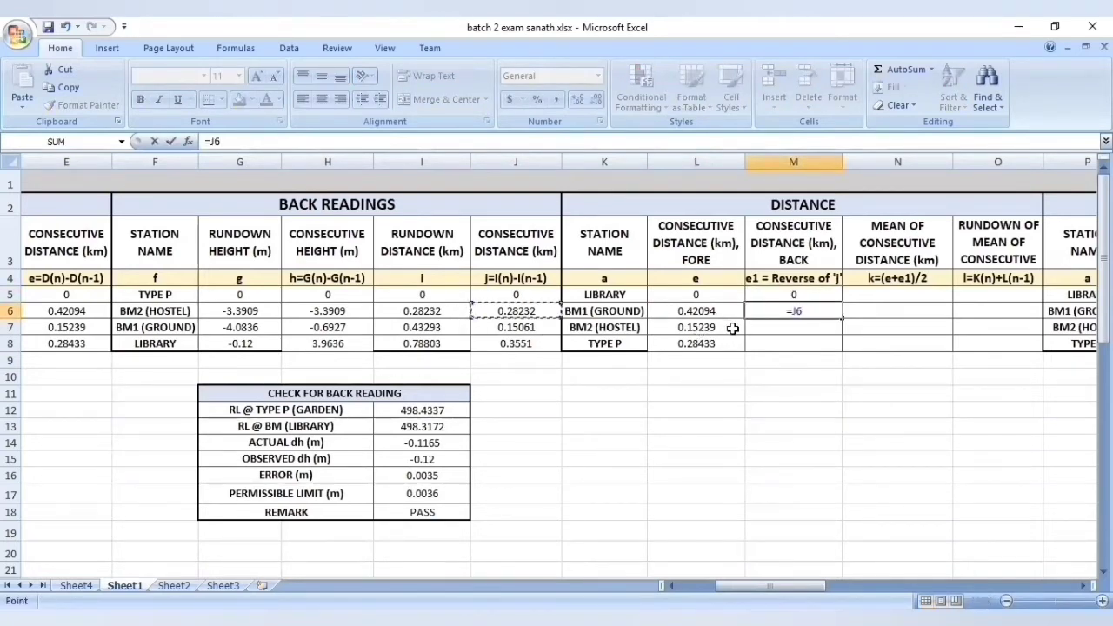
{"action": "key", "text": "BackSpace"}
{"action": "key", "text": "BackSpace"}
{"action": "key", "text": "BackSpace"}
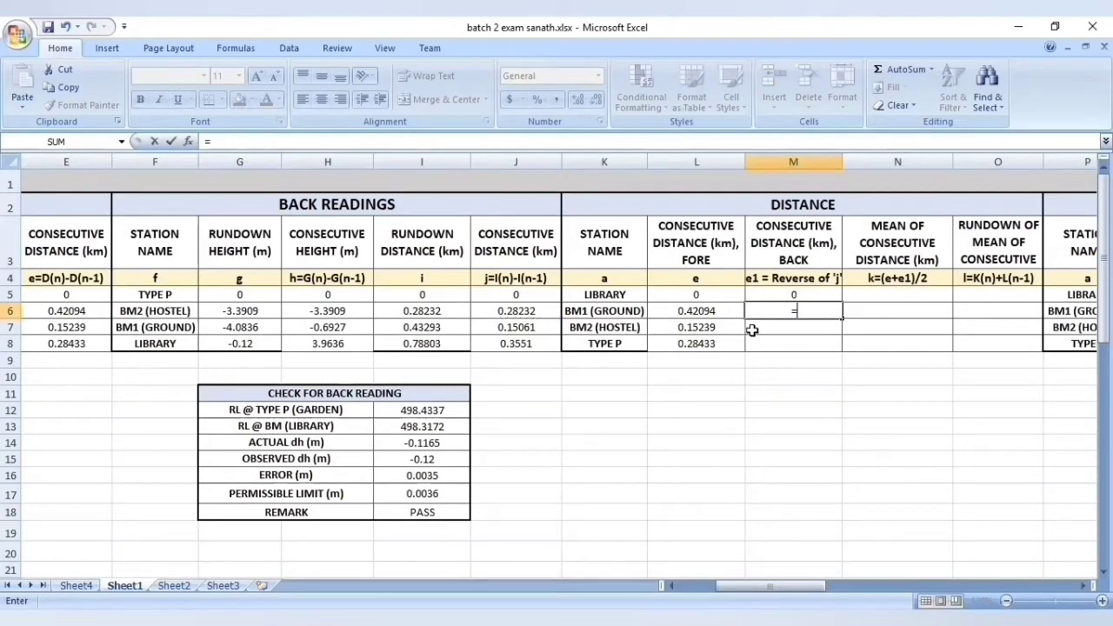
{"action": "left_click", "coordinate": [805, 296]}
{"action": "key", "text": "BackSpace"}
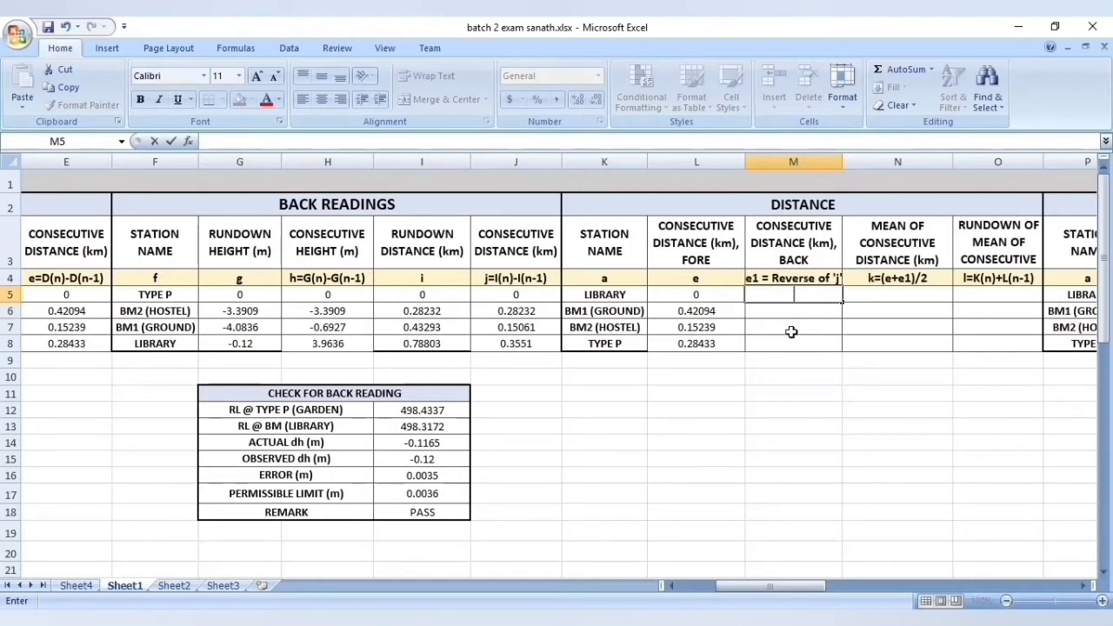
{"action": "left_click", "coordinate": [442, 344]}
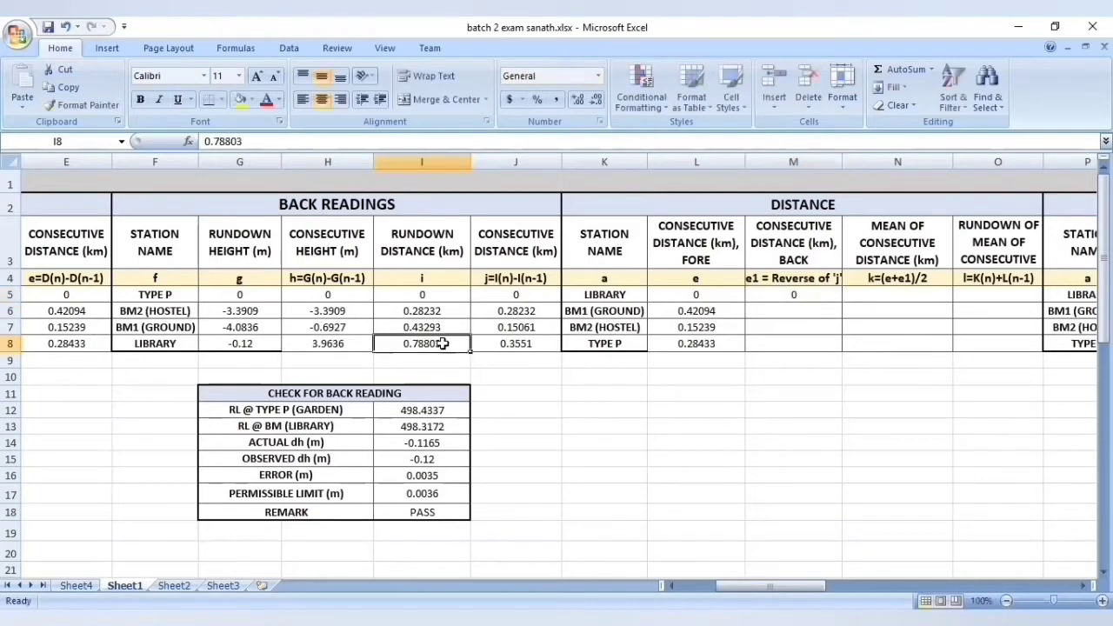
{"action": "left_click", "coordinate": [508, 344]}
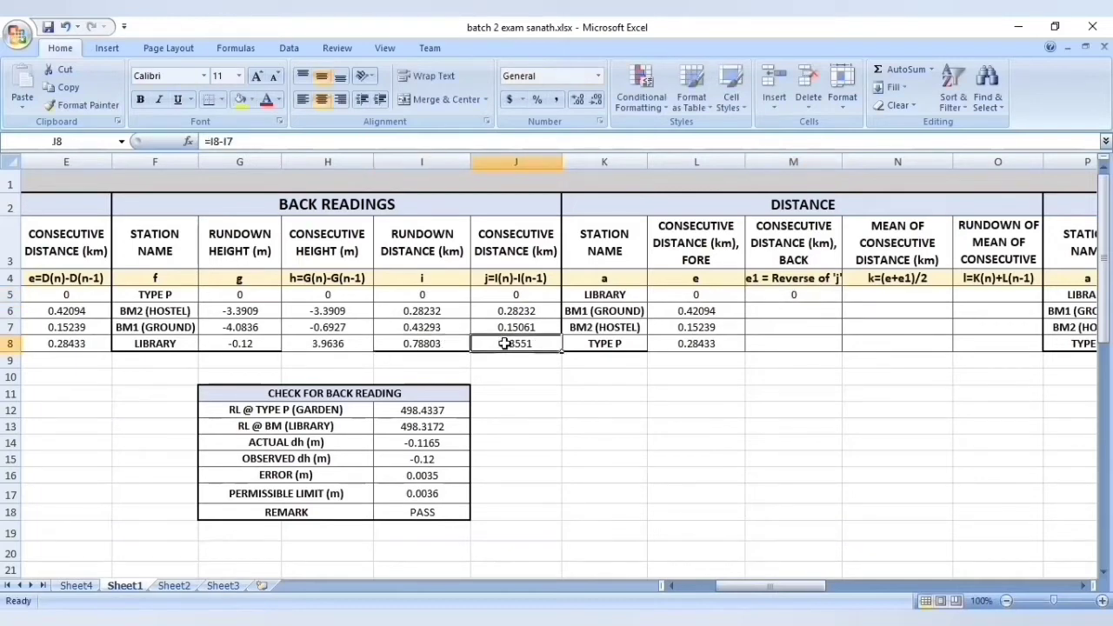
Fill the Distance table's back consecutive distances in reverse order of column J: =J8 in M6, =J7 in M7 and =J6 in M8
{"action": "left_click", "coordinate": [767, 306]}
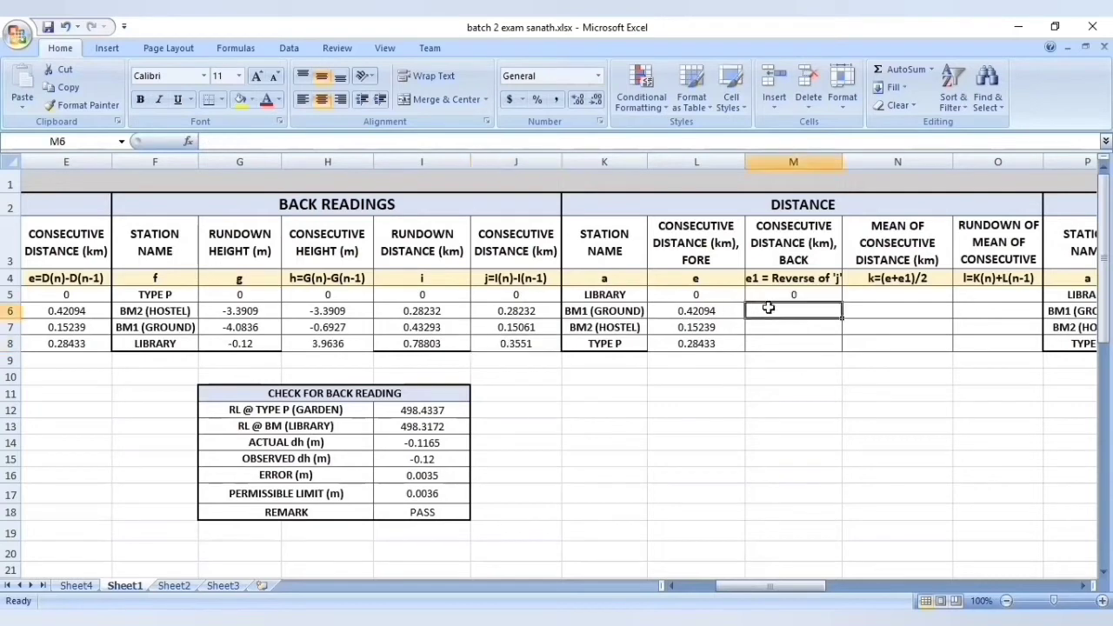
{"action": "type", "text": "="}
{"action": "left_click", "coordinate": [513, 344]}
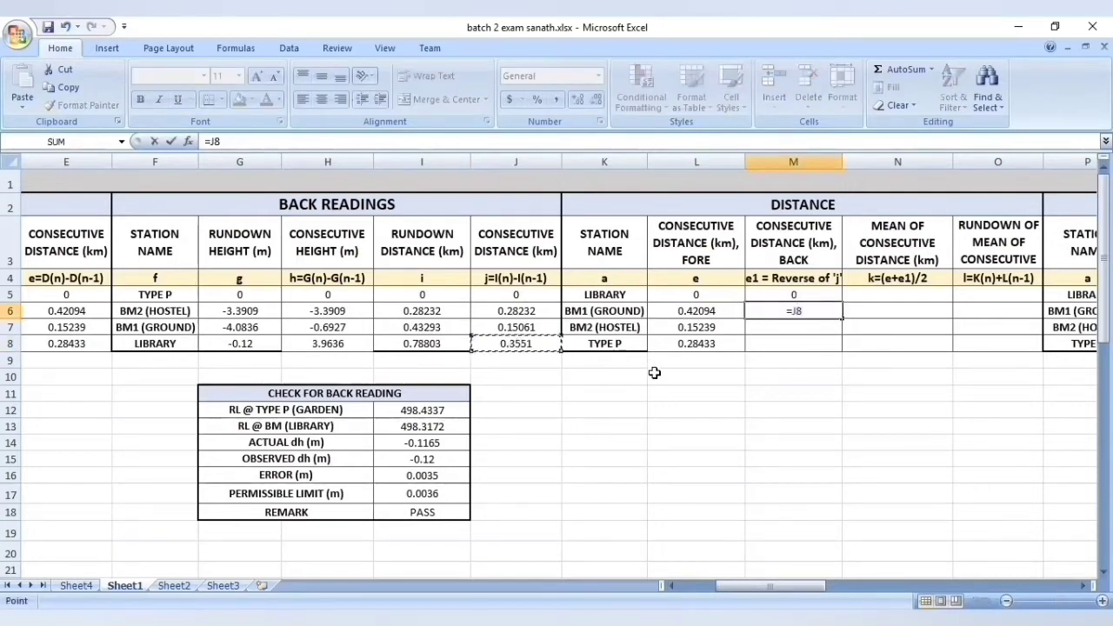
{"action": "key", "text": "Return"}
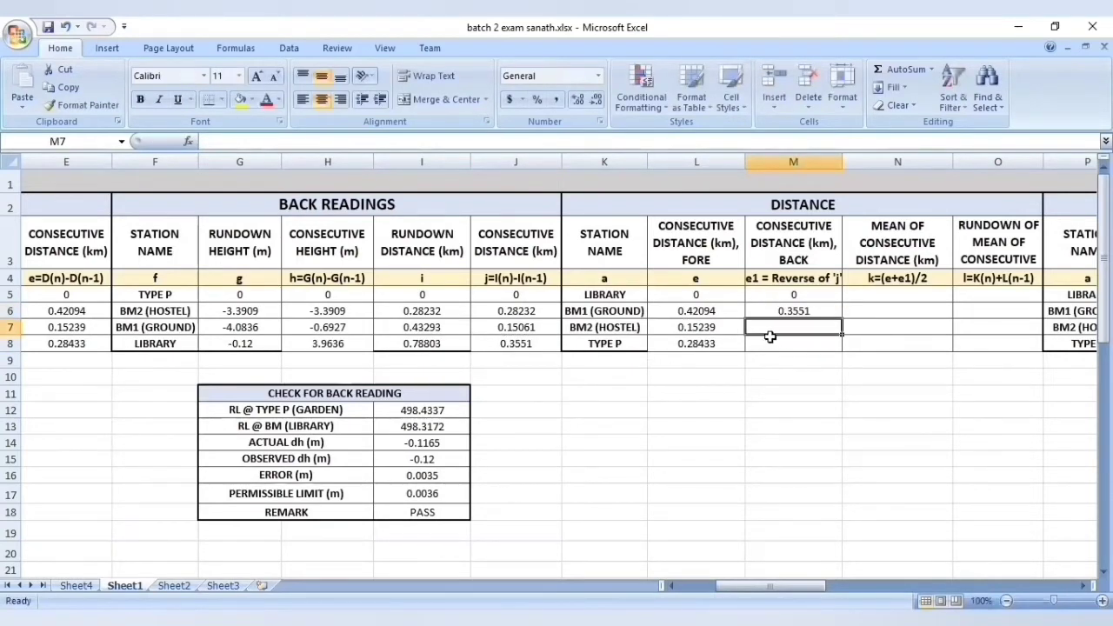
{"action": "type", "text": "="}
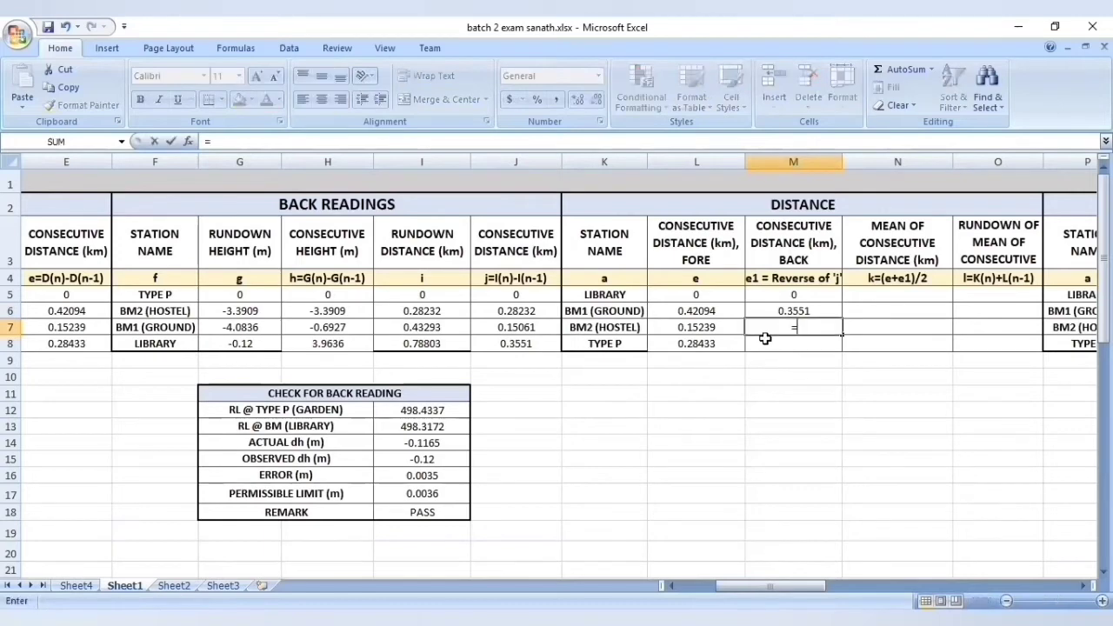
{"action": "left_click", "coordinate": [539, 332]}
{"action": "key", "text": "Return"}
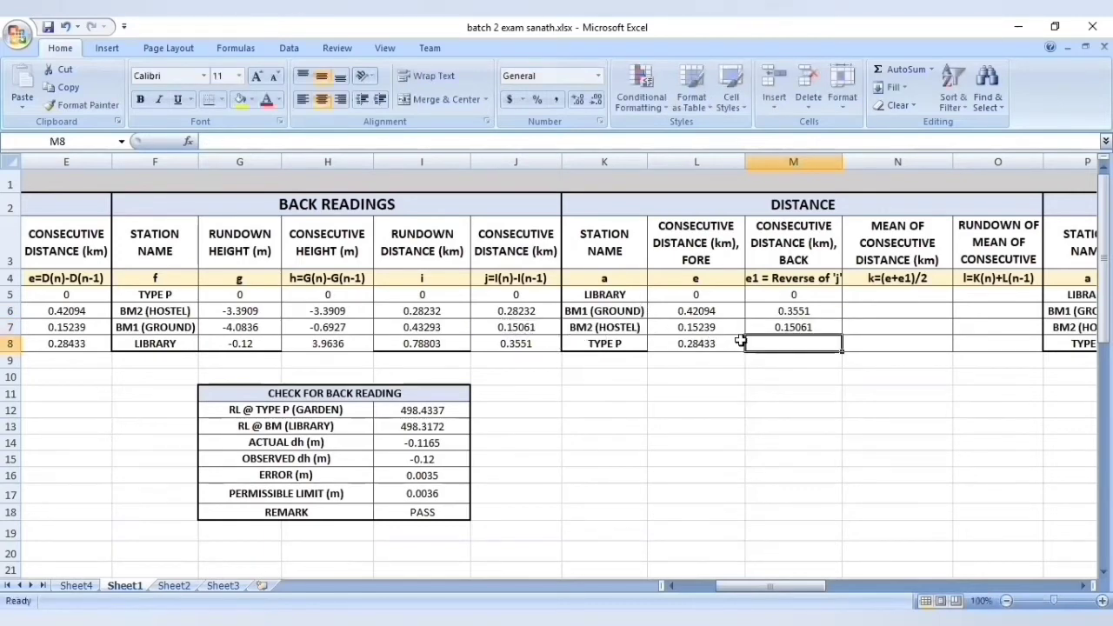
{"action": "type", "text": "="}
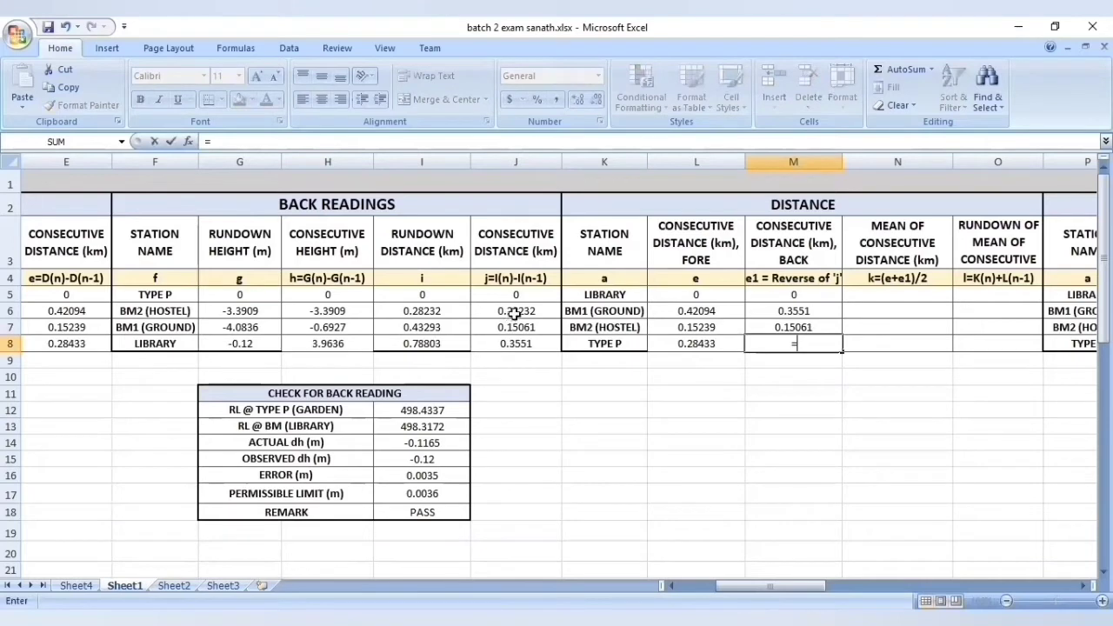
{"action": "left_click", "coordinate": [515, 315]}
{"action": "key", "text": "Return"}
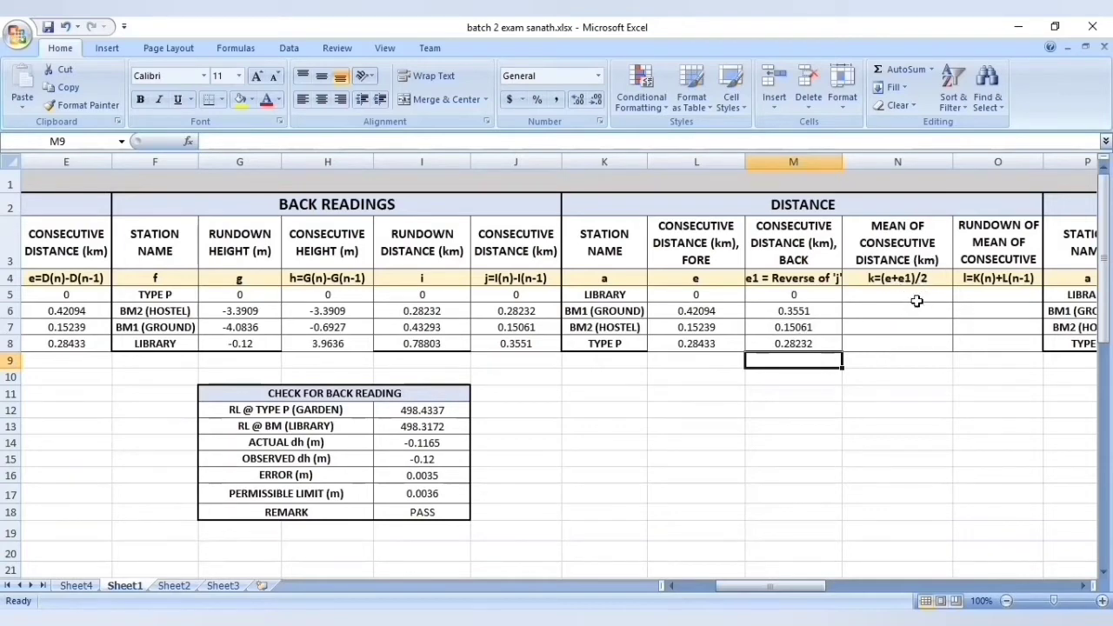
Enter 0 for LIBRARY in N5, the first cell of the mean of consecutive distance column
{"action": "left_click", "coordinate": [917, 297]}
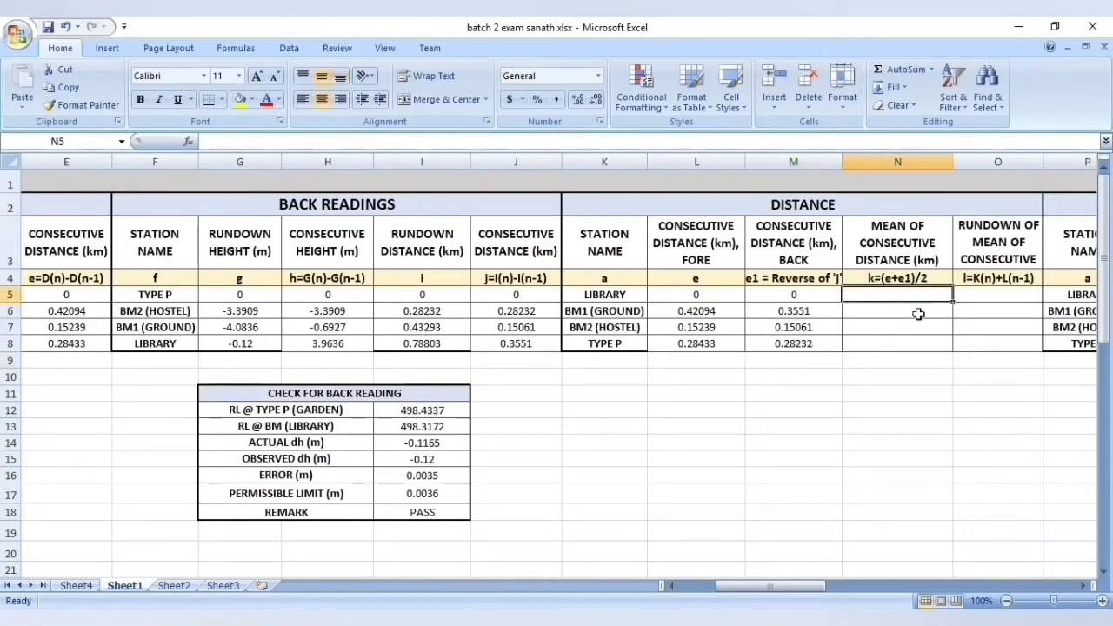
{"action": "type", "text": "0"}
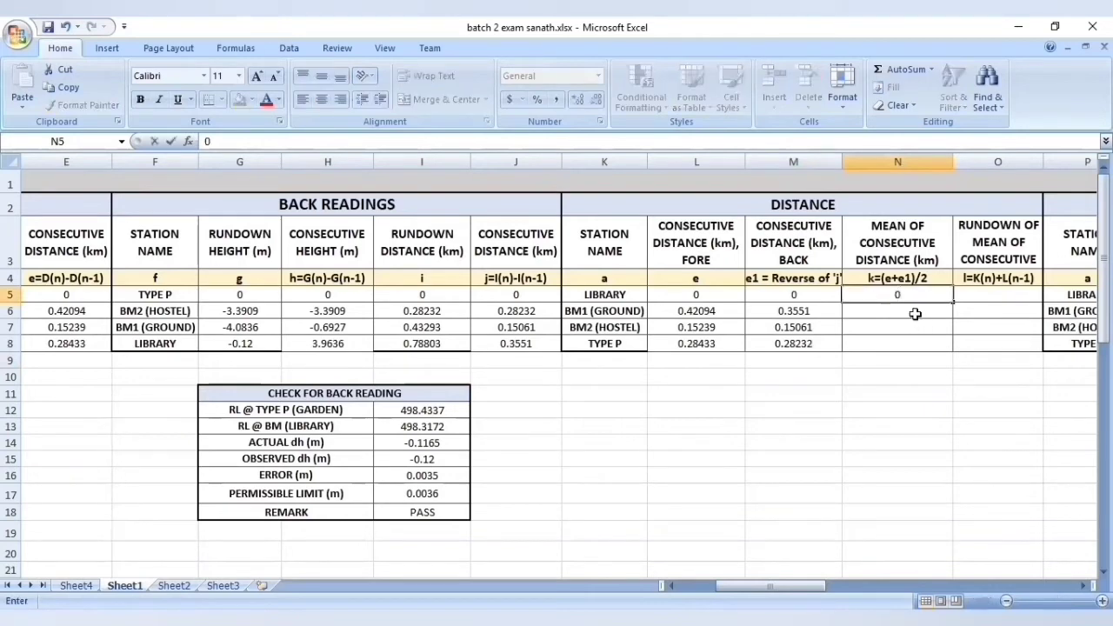
{"action": "key", "text": "Return"}
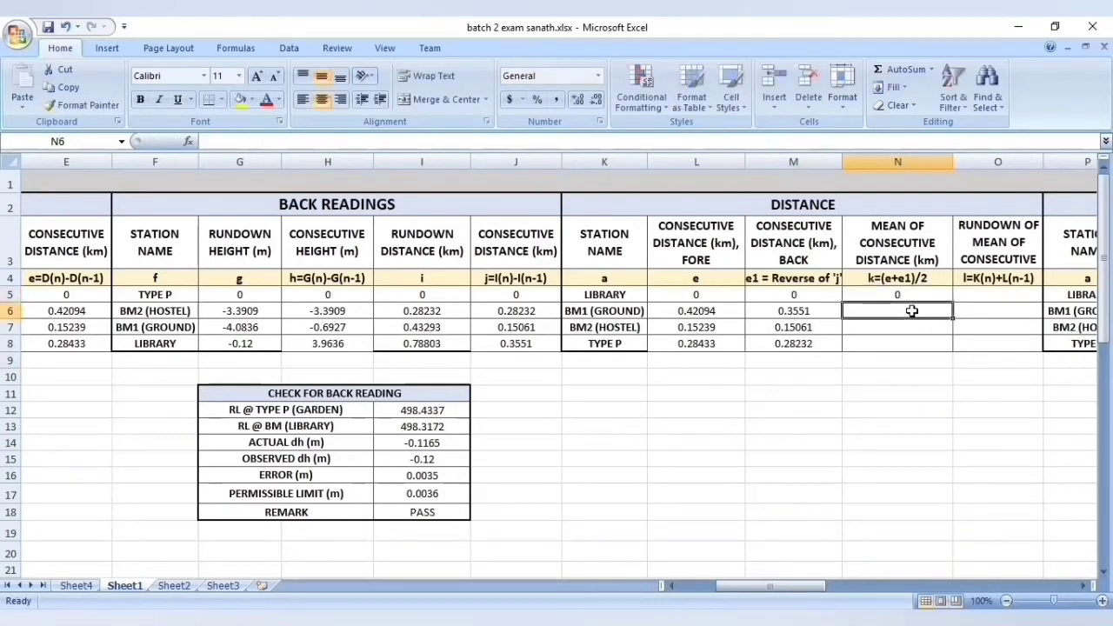
Calculate the mean consecutive distance in N6 with =(L6+M6)/2 and fill the formula through N8
{"action": "type", "text": "="}
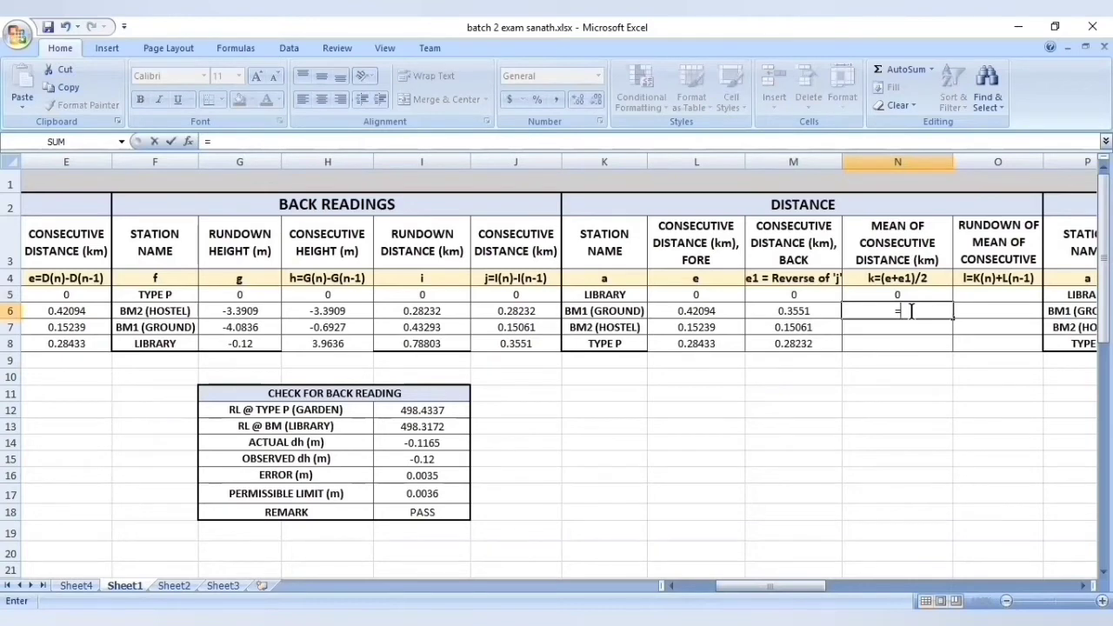
{"action": "type", "text": "("}
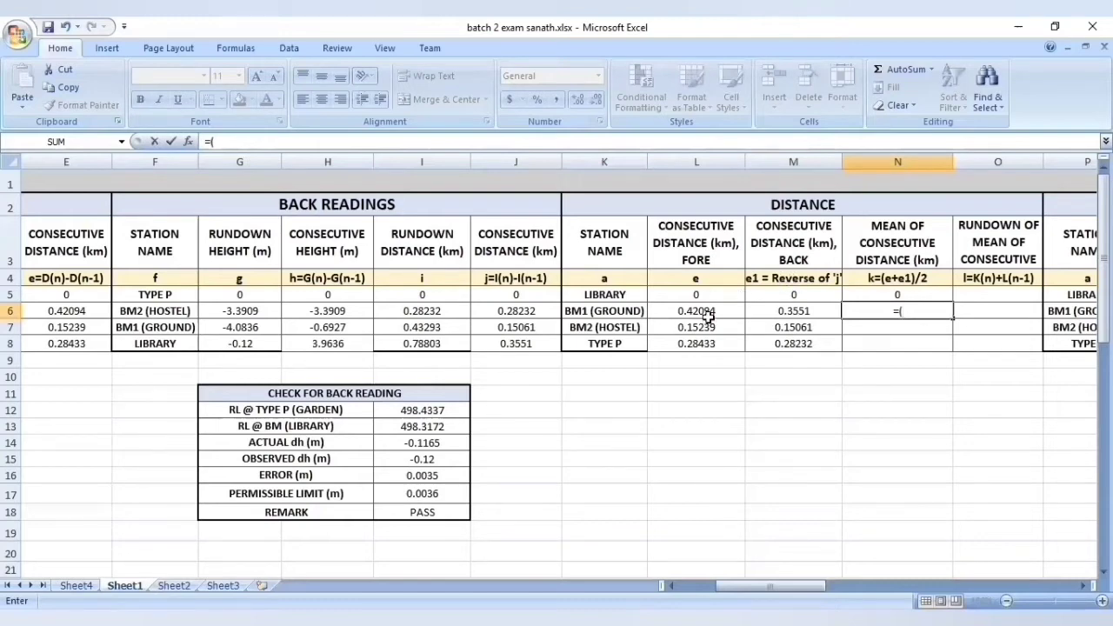
{"action": "left_click", "coordinate": [707, 315]}
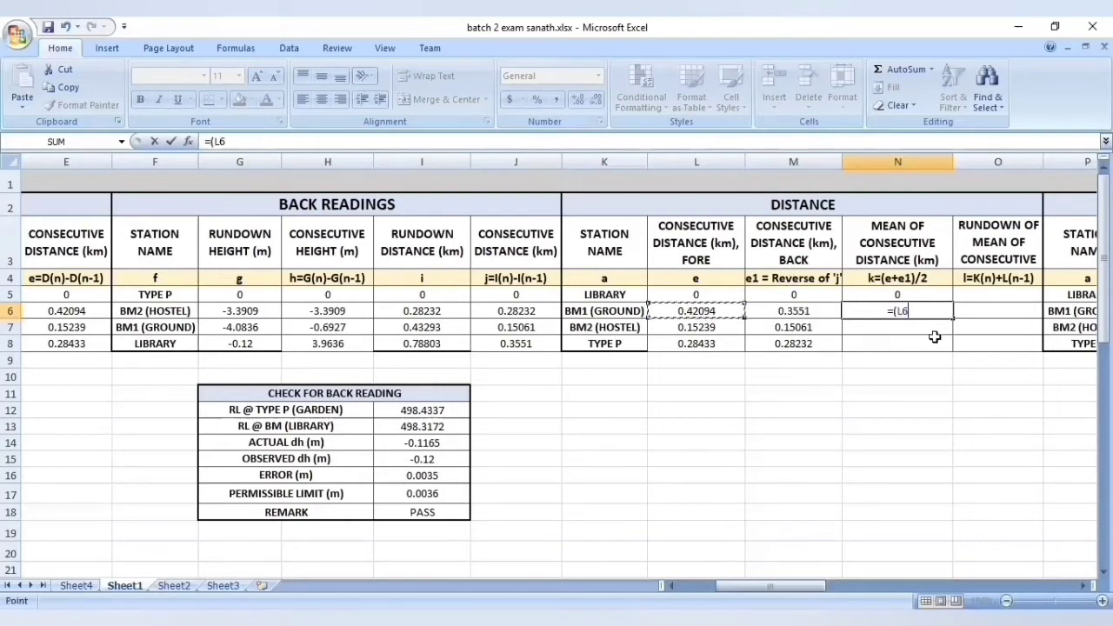
{"action": "type", "text": "+"}
{"action": "left_click", "coordinate": [807, 315]}
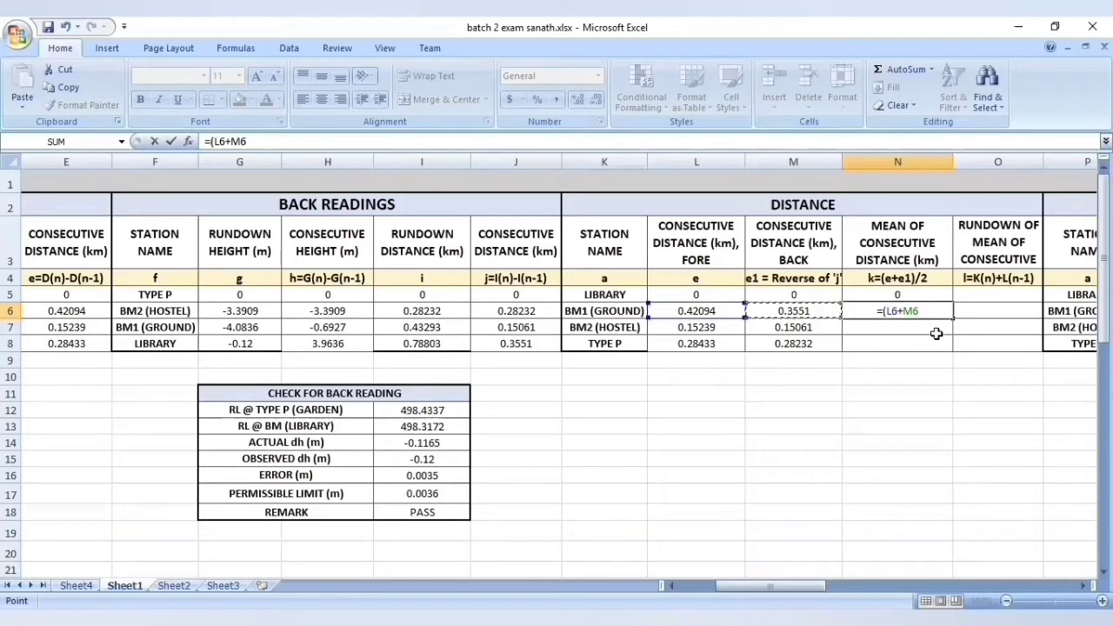
{"action": "type", "text": ")/2"}
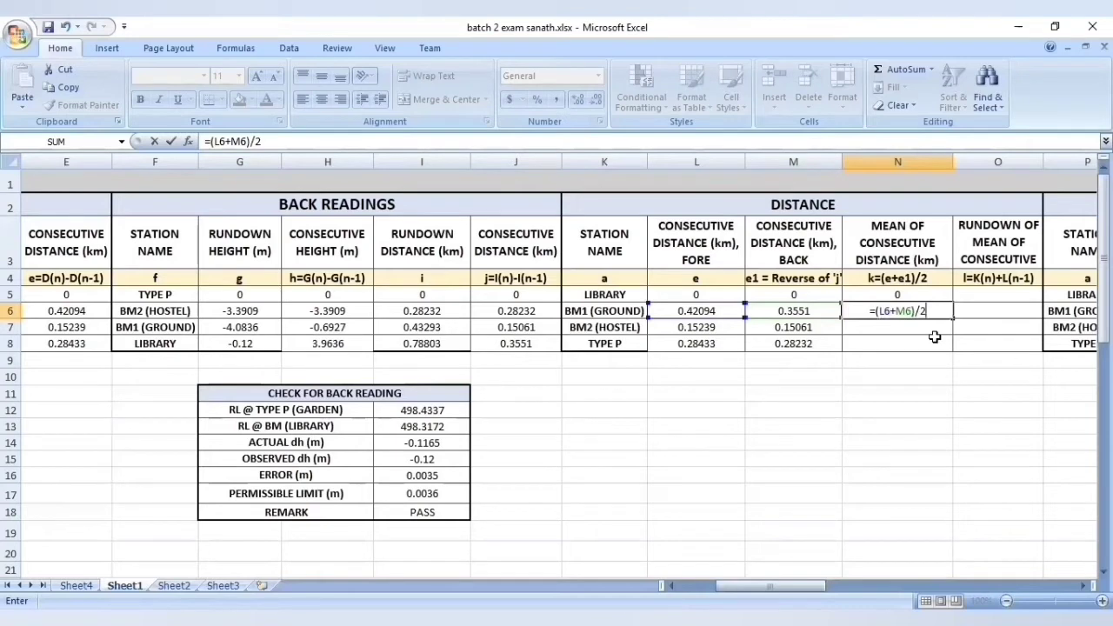
{"action": "key", "text": "Return"}
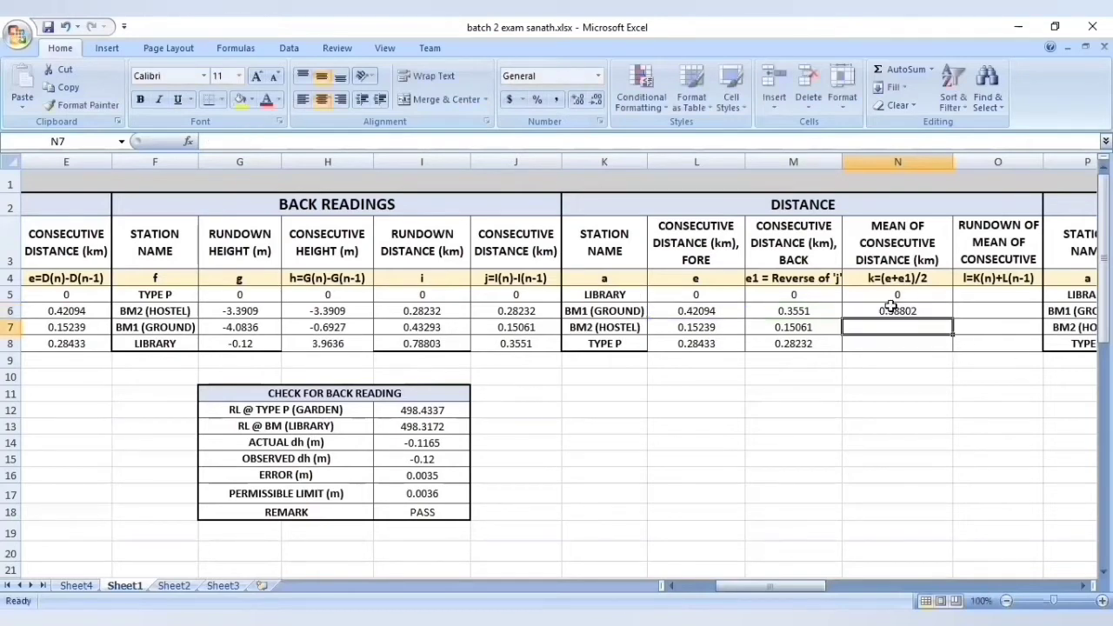
{"action": "left_click", "coordinate": [903, 314]}
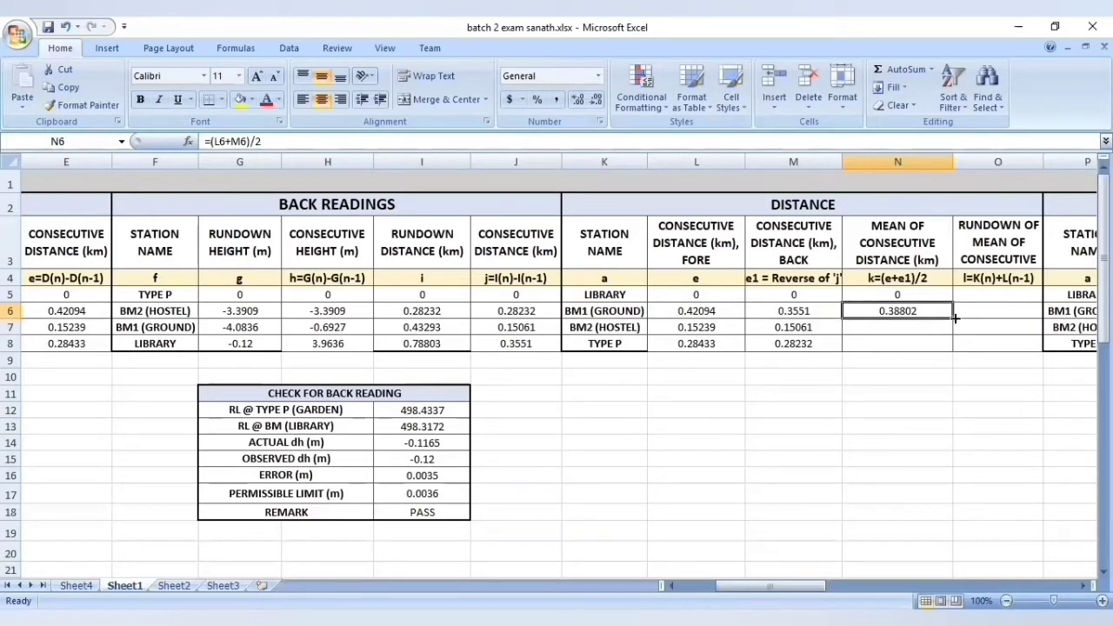
{"action": "left_click_drag", "start_coordinate": [951, 318], "coordinate": [953, 349]}
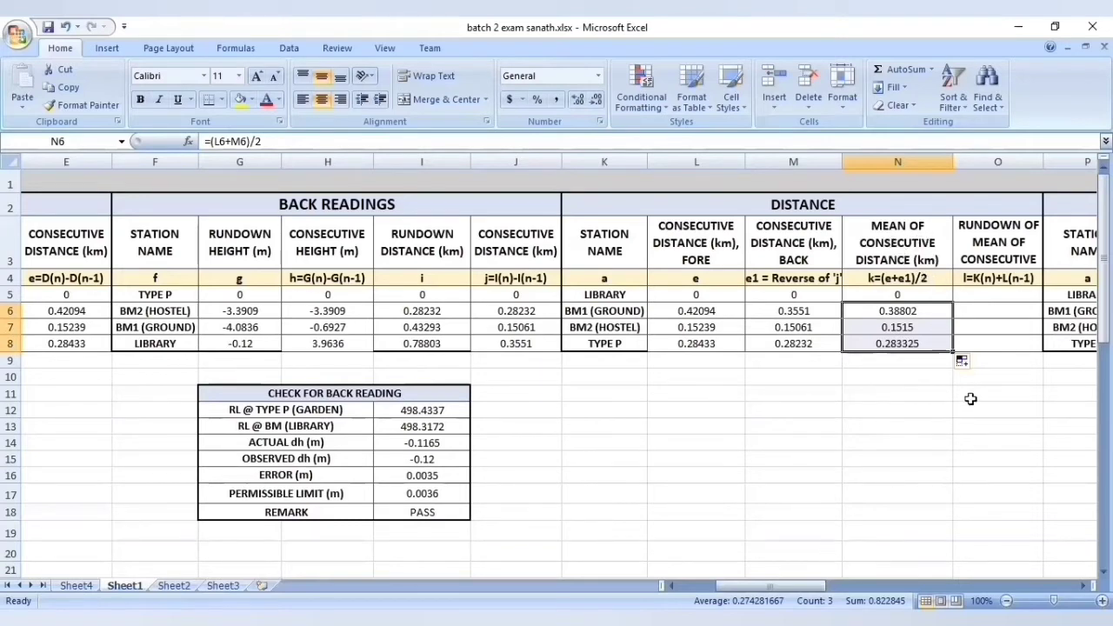
Enter 0 for LIBRARY in O5, the first cell of the rundown of mean consecutive distance column
{"action": "left_click_drag", "start_coordinate": [772, 586], "coordinate": [783, 586]}
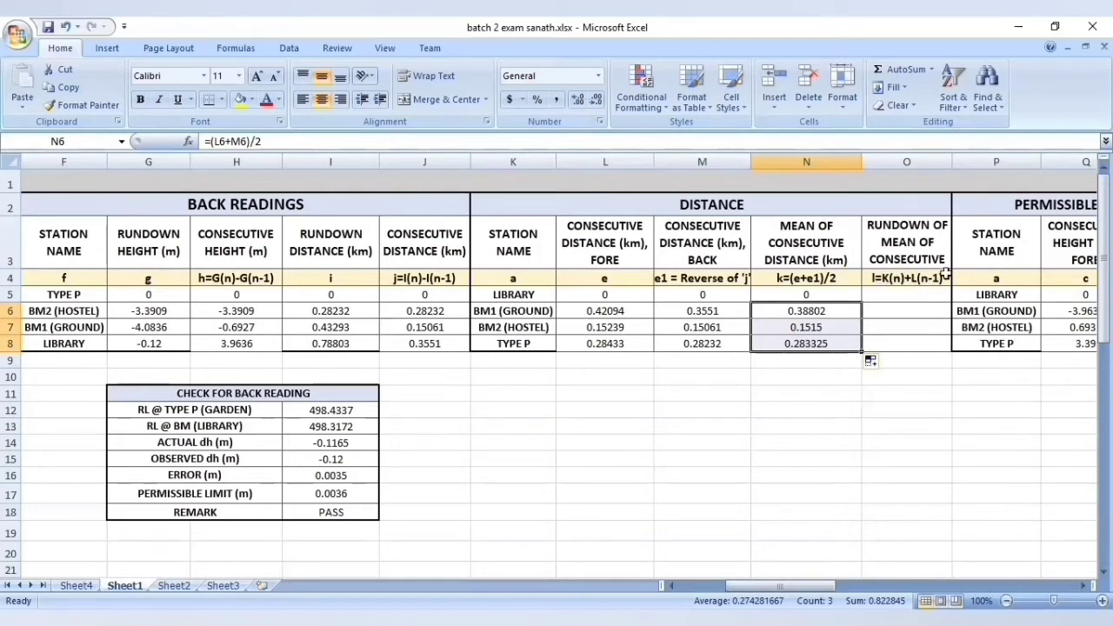
{"action": "left_click", "coordinate": [899, 296]}
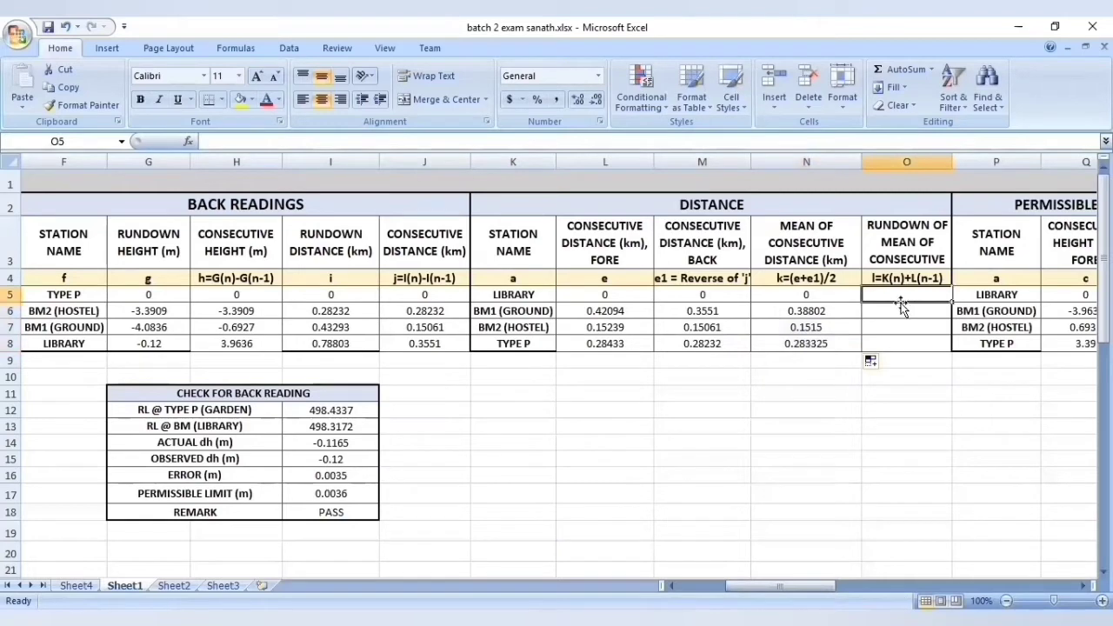
{"action": "type", "text": "0"}
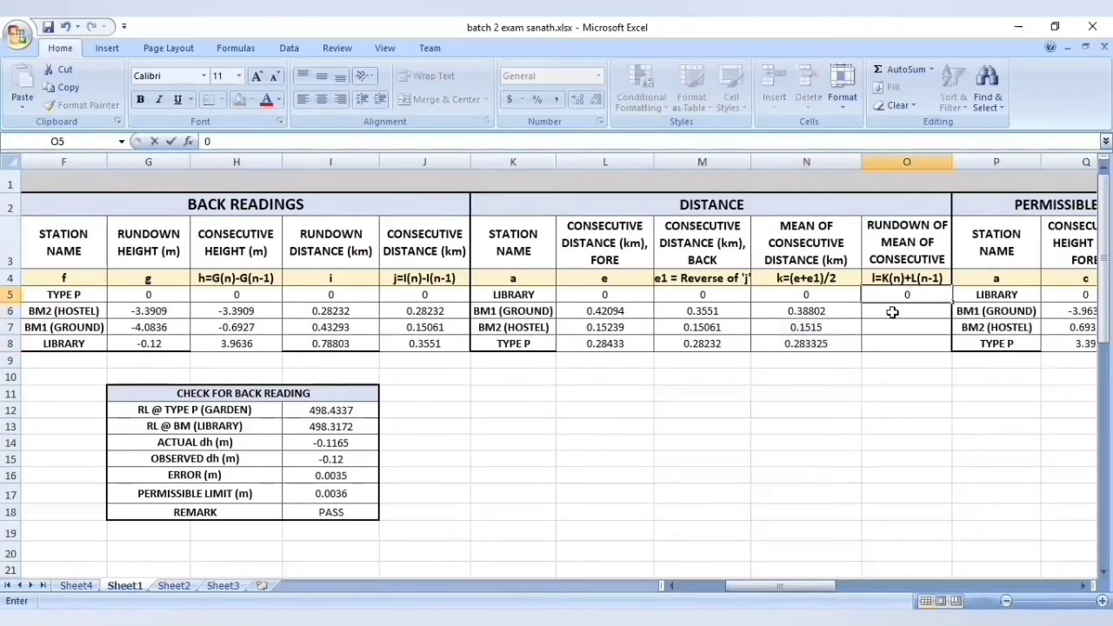
{"action": "key", "text": "Return"}
{"action": "type", "text": "="}
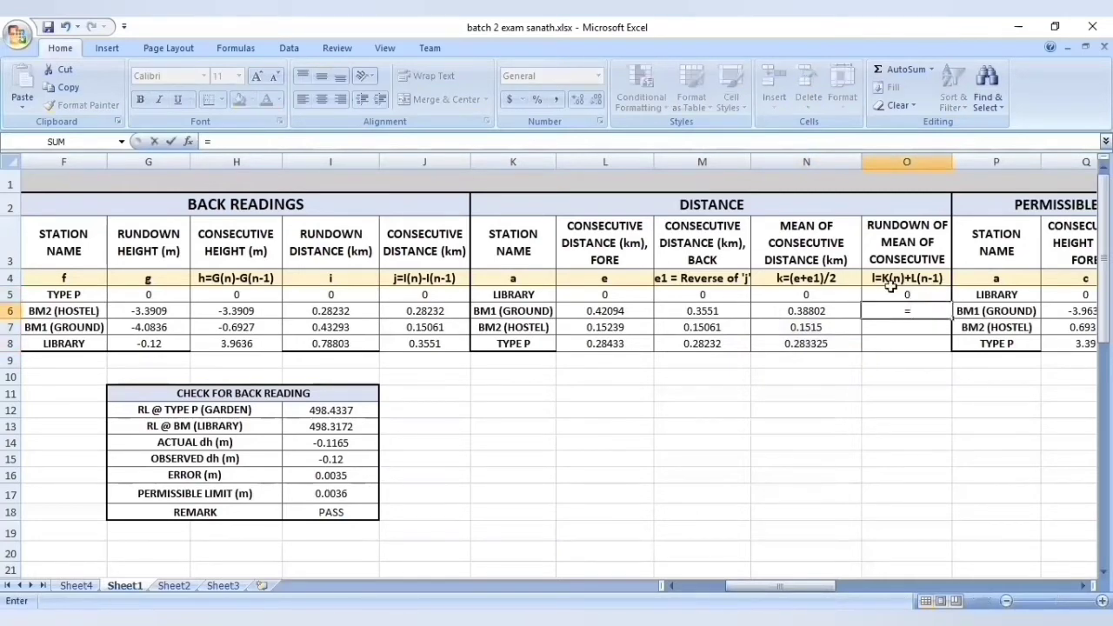
{"action": "left_click", "coordinate": [819, 294]}
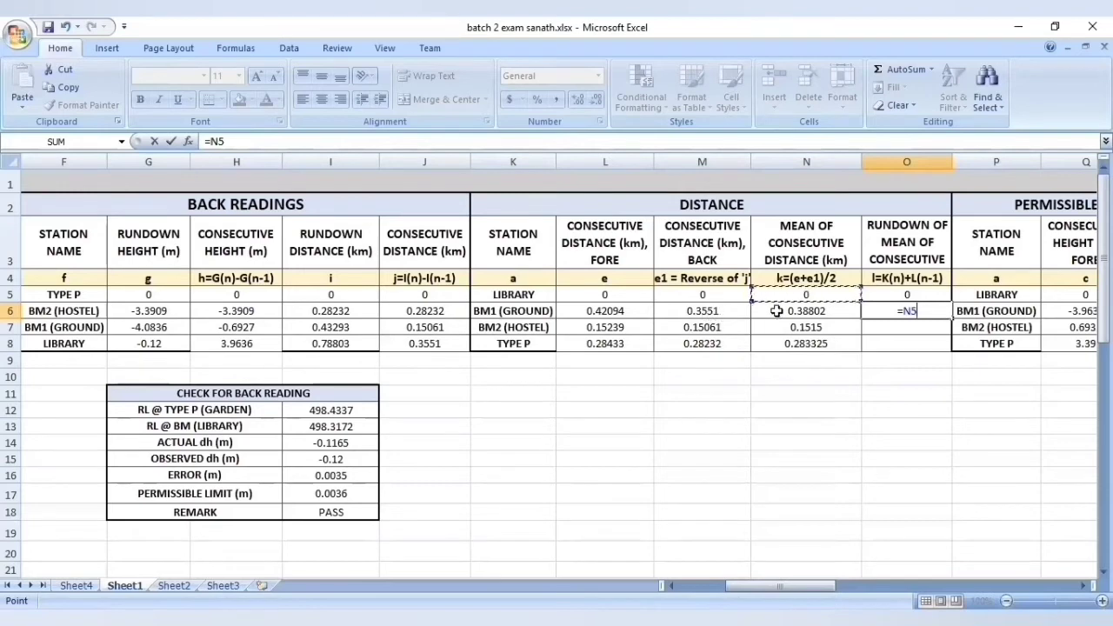
{"action": "key", "text": "Return"}
{"action": "key", "text": "Return"}
{"action": "type", "text": "="}
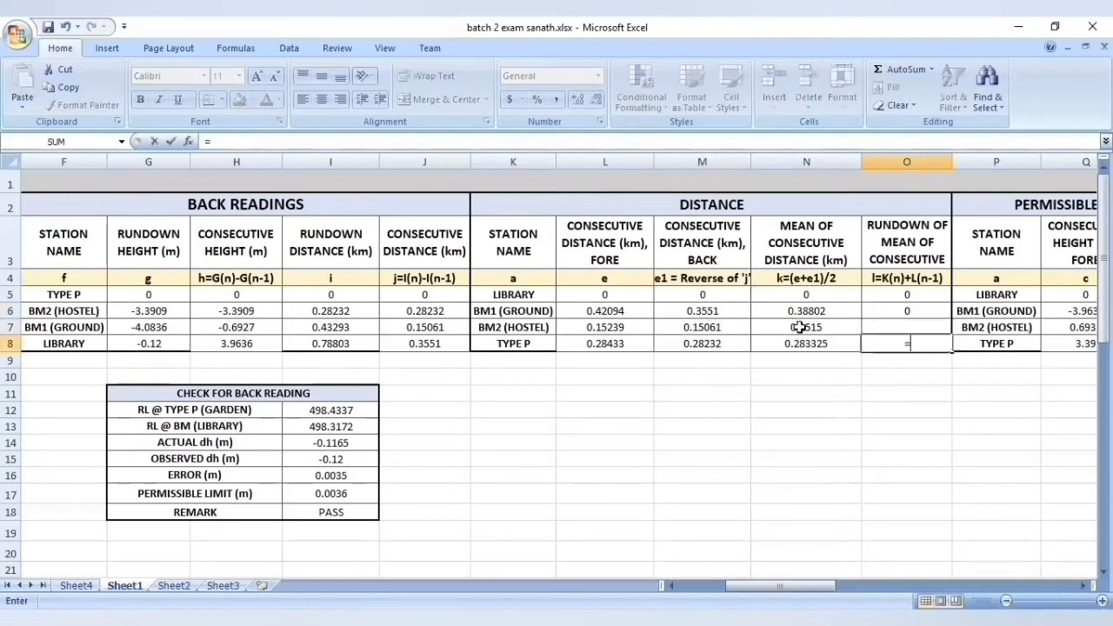
{"action": "left_click", "coordinate": [906, 309]}
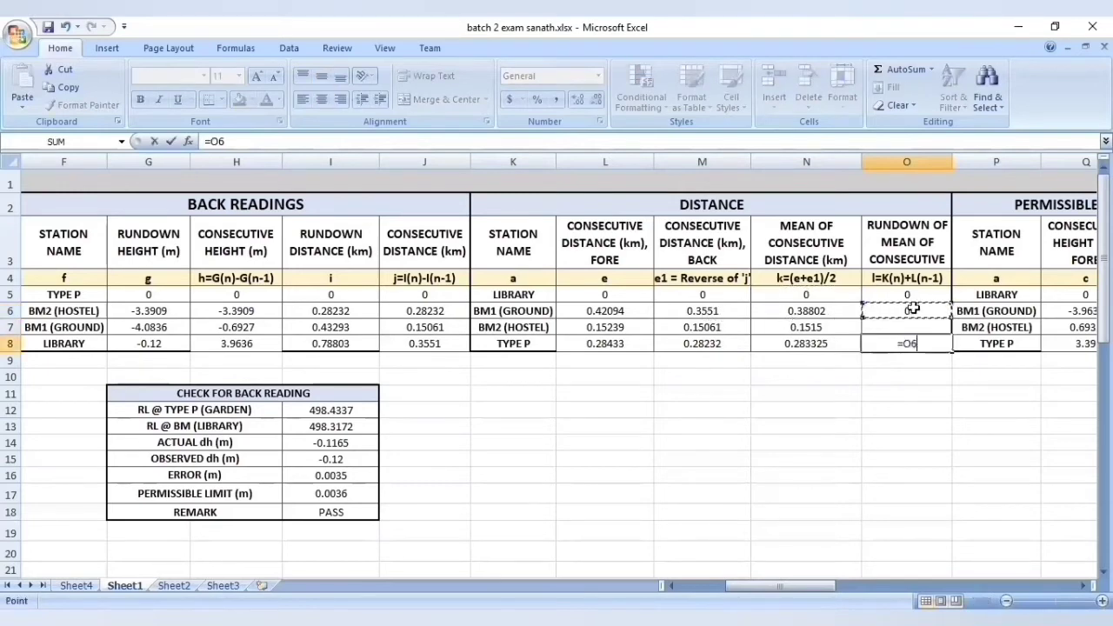
{"action": "key", "text": "Escape"}
{"action": "left_click", "coordinate": [908, 309]}
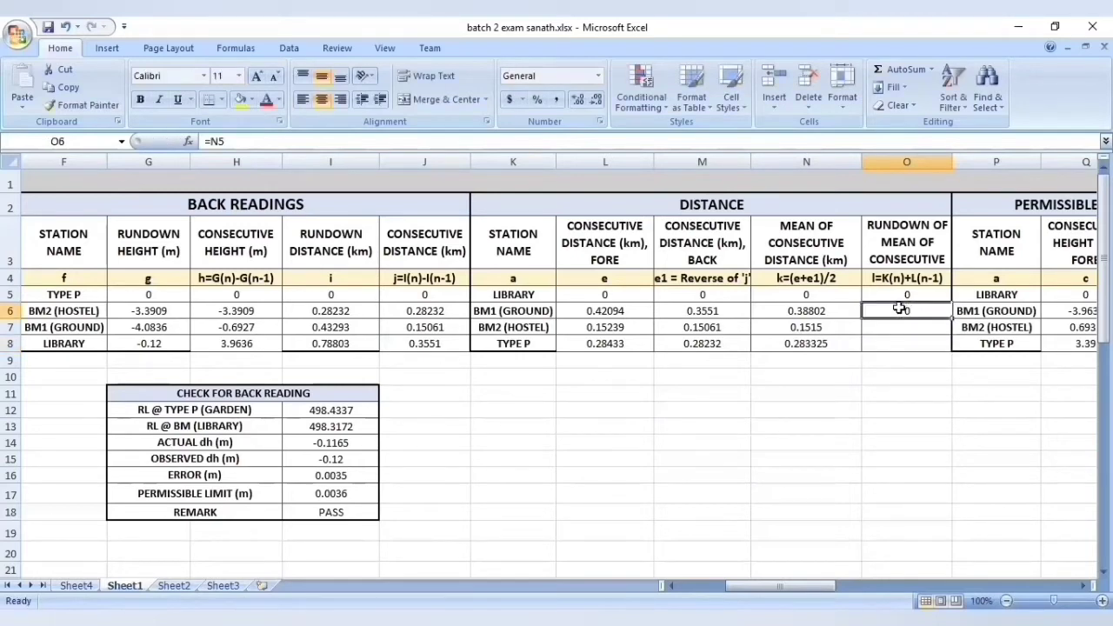
{"action": "key", "text": "BackSpace"}
{"action": "type", "text": "="}
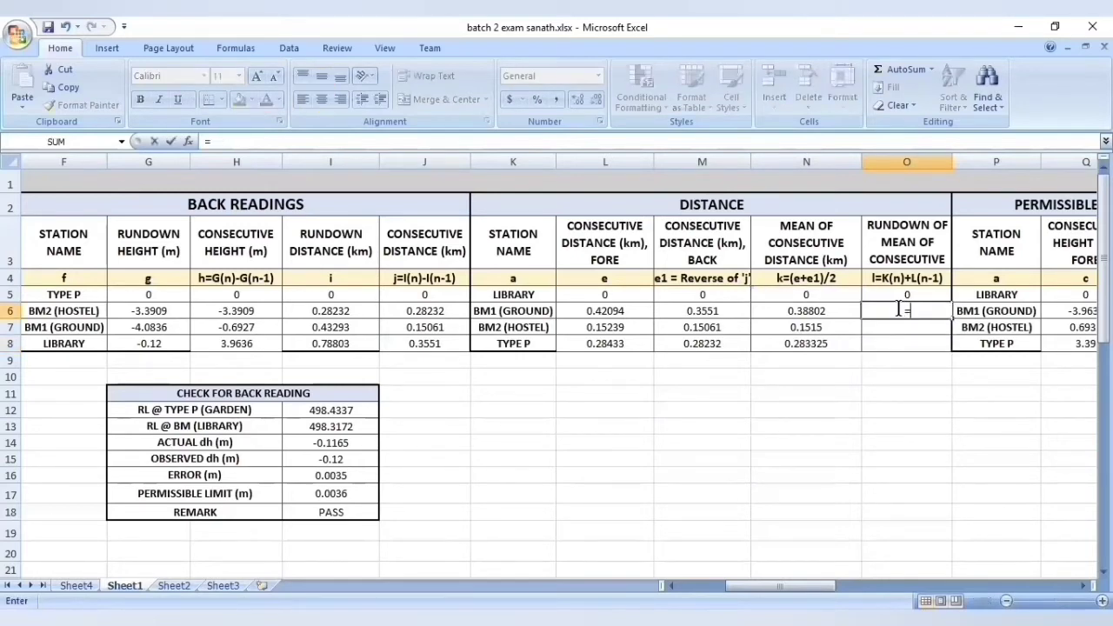
{"action": "left_click", "coordinate": [806, 298]}
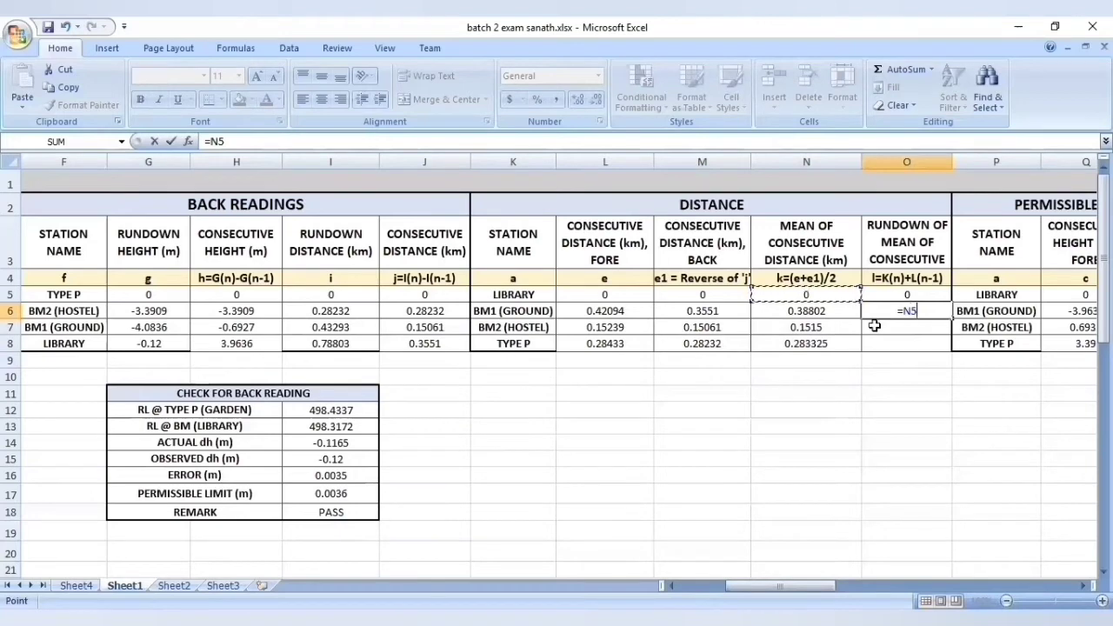
{"action": "type", "text": "+"}
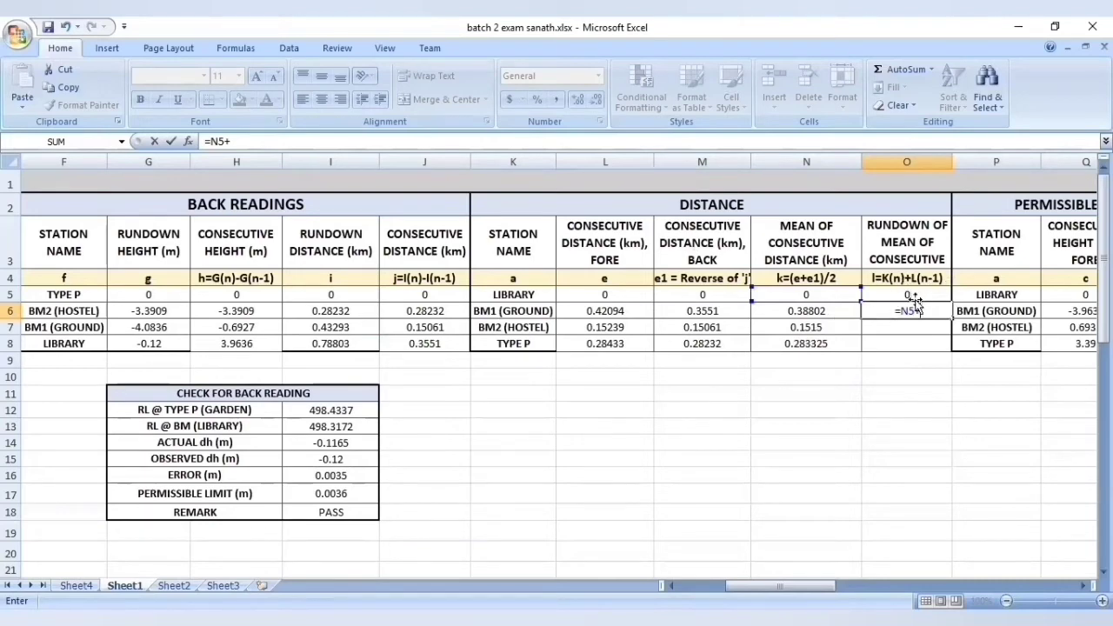
{"action": "key", "text": "BackSpace"}
{"action": "key", "text": "BackSpace"}
{"action": "key", "text": "BackSpace"}
{"action": "key", "text": "BackSpace"}
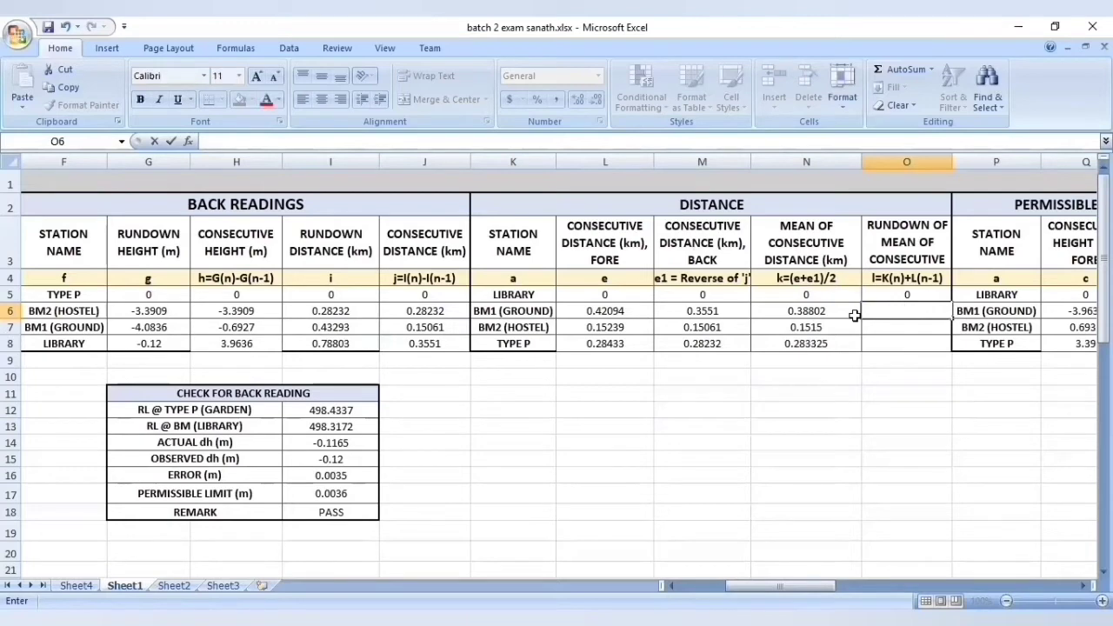
Calculate the rundown of mean consecutive distance for BM1 (GROUND) in O6 with =N6+O5
{"action": "type", "text": "="}
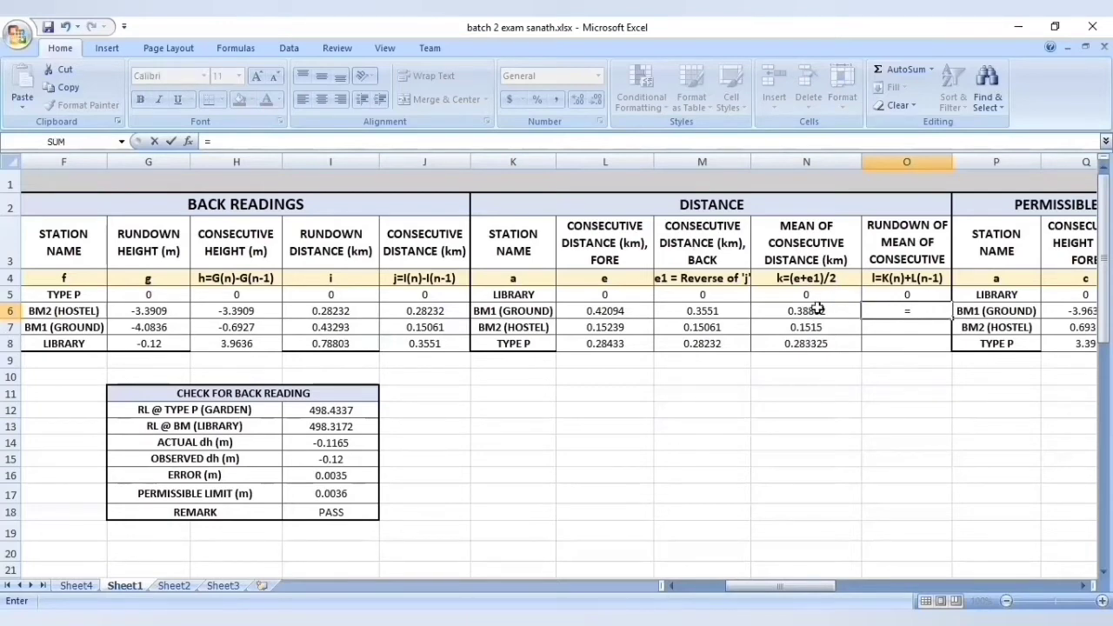
{"action": "left_click", "coordinate": [813, 310]}
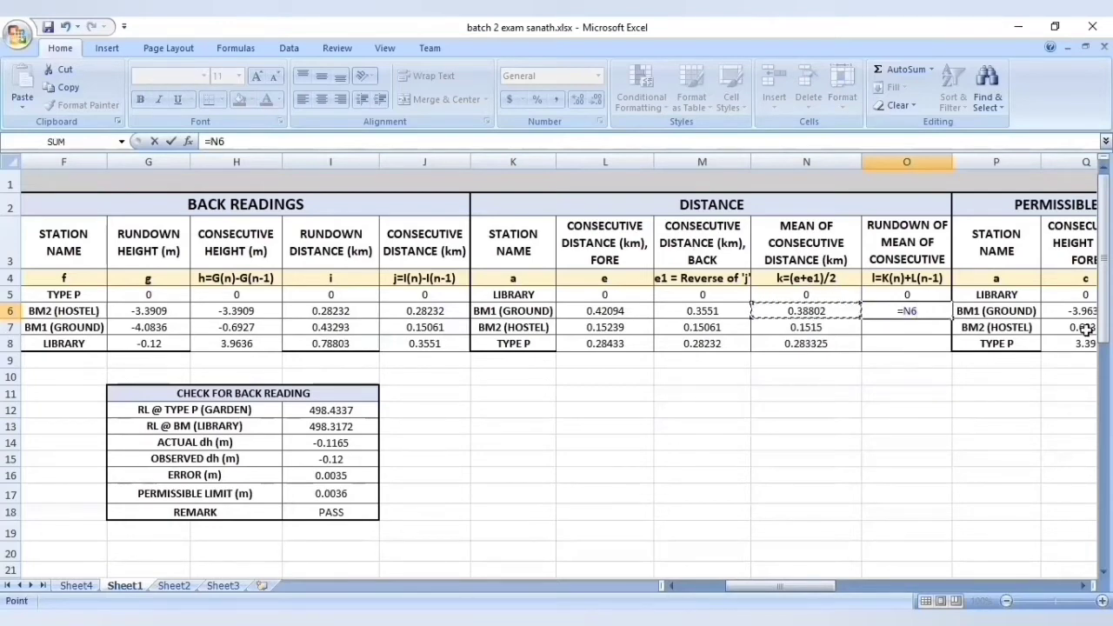
{"action": "type", "text": "+"}
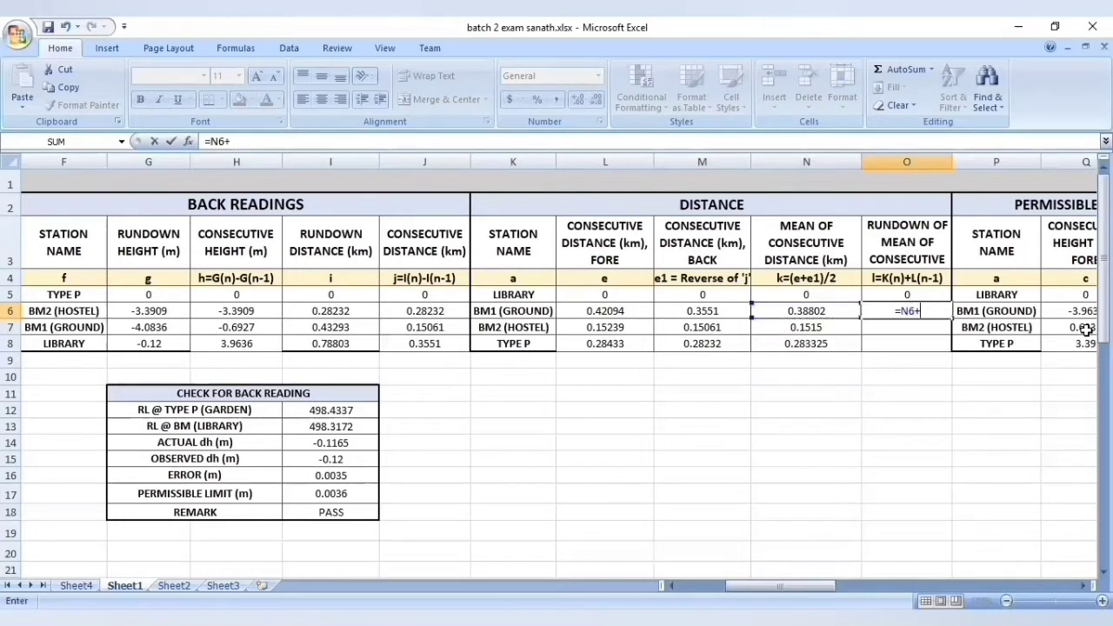
{"action": "left_click", "coordinate": [924, 295]}
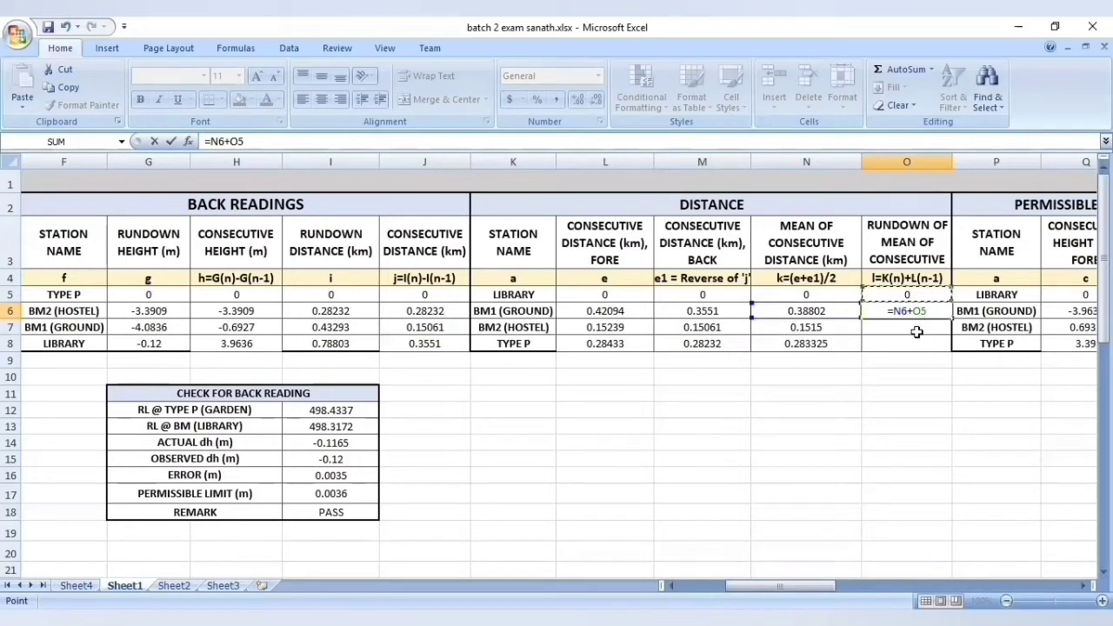
{"action": "key", "text": "Return"}
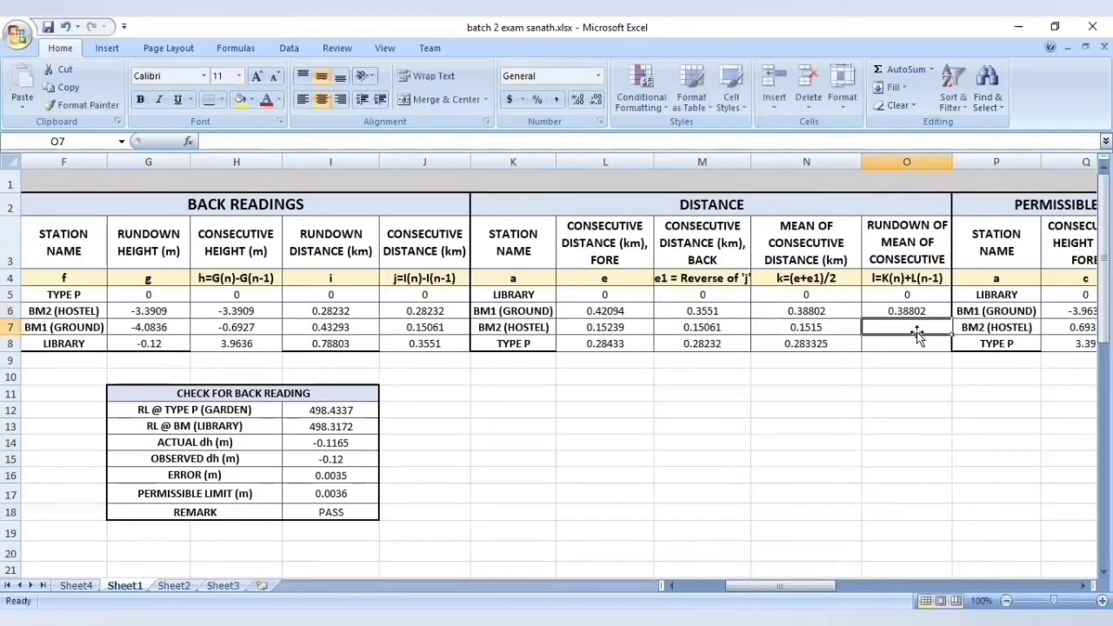
Calculate the rundown of mean consecutive distance for BM2 (HOSTEL) in O7 with =N7+O6 and fill the formula to O8
{"action": "type", "text": "="}
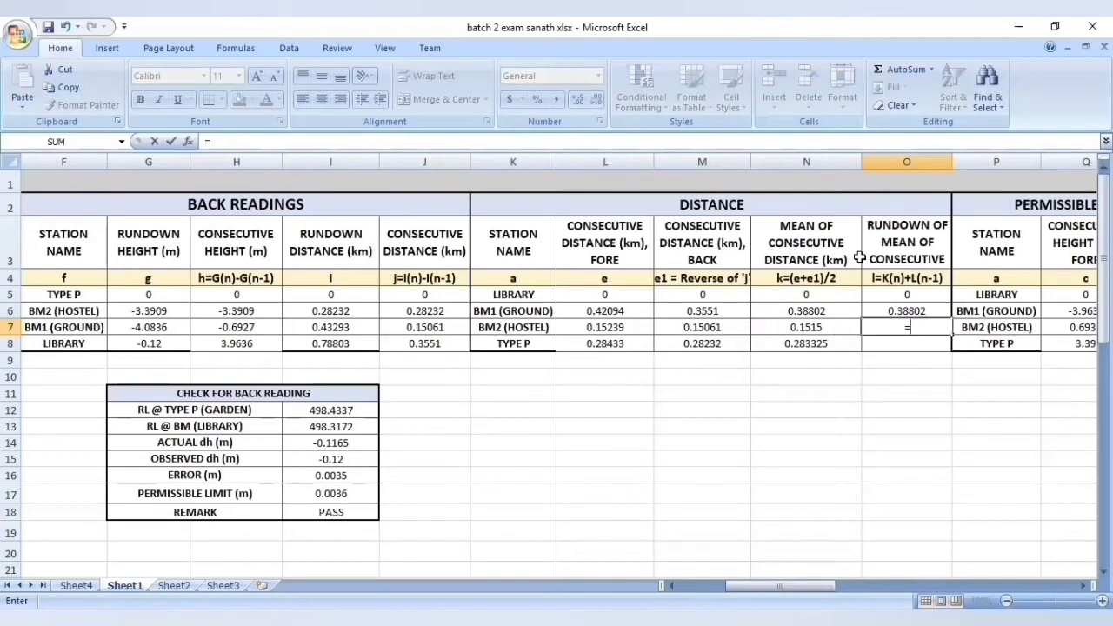
{"action": "left_click", "coordinate": [818, 329]}
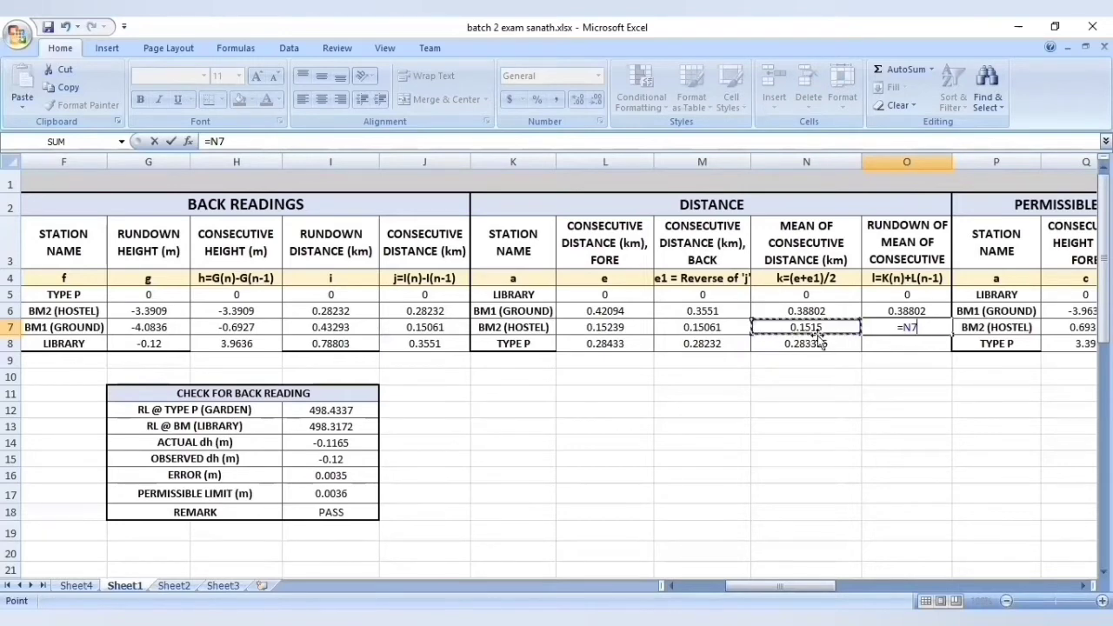
{"action": "type", "text": "+"}
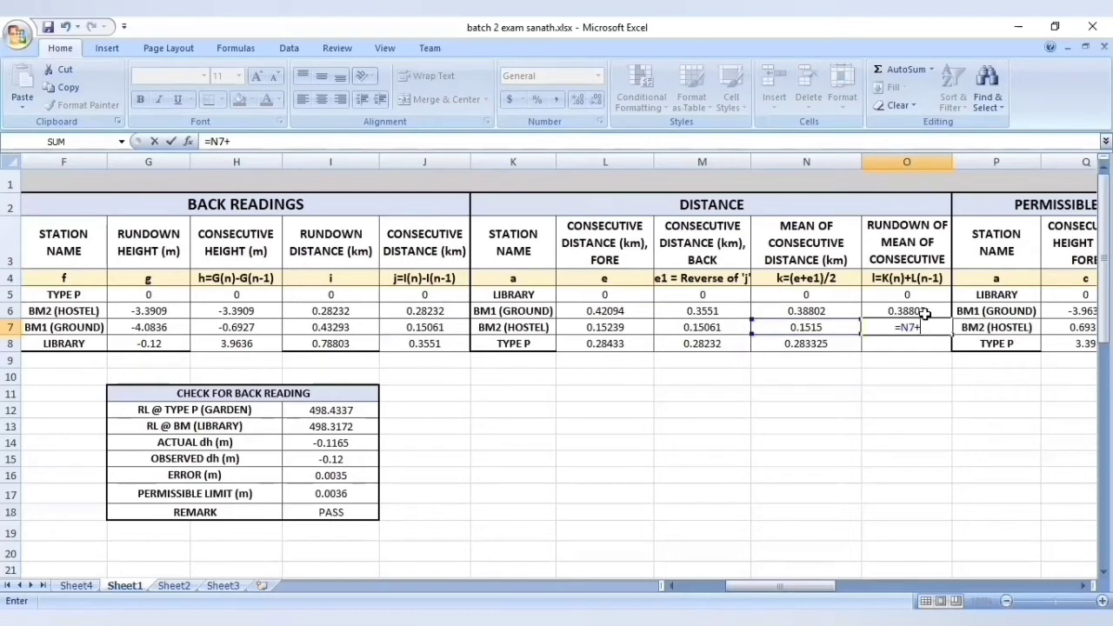
{"action": "left_click", "coordinate": [909, 310]}
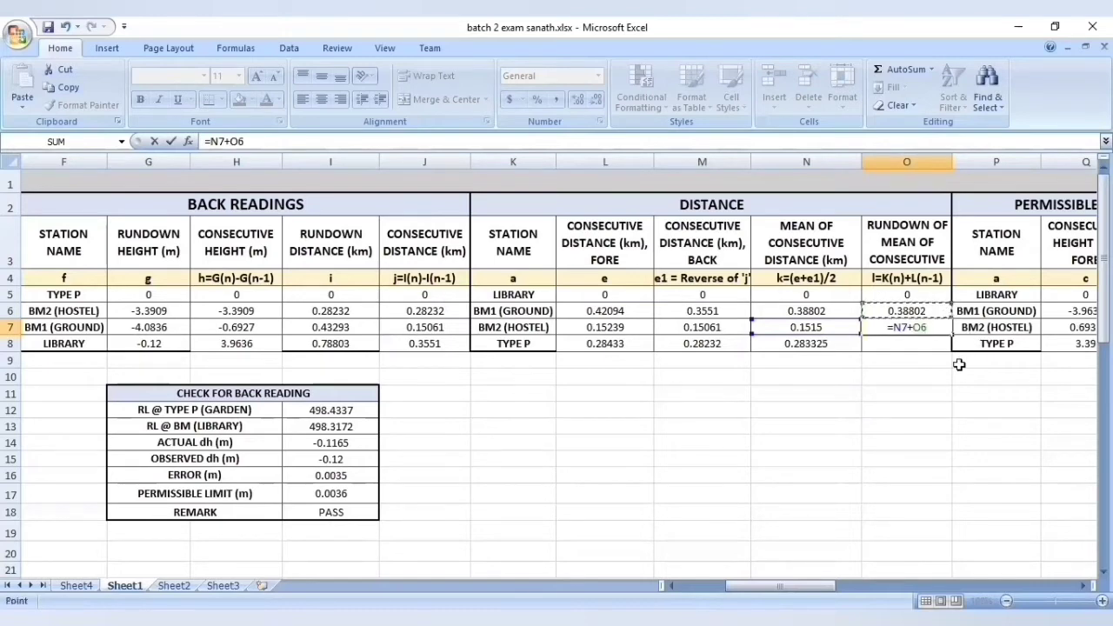
{"action": "key", "text": "Return"}
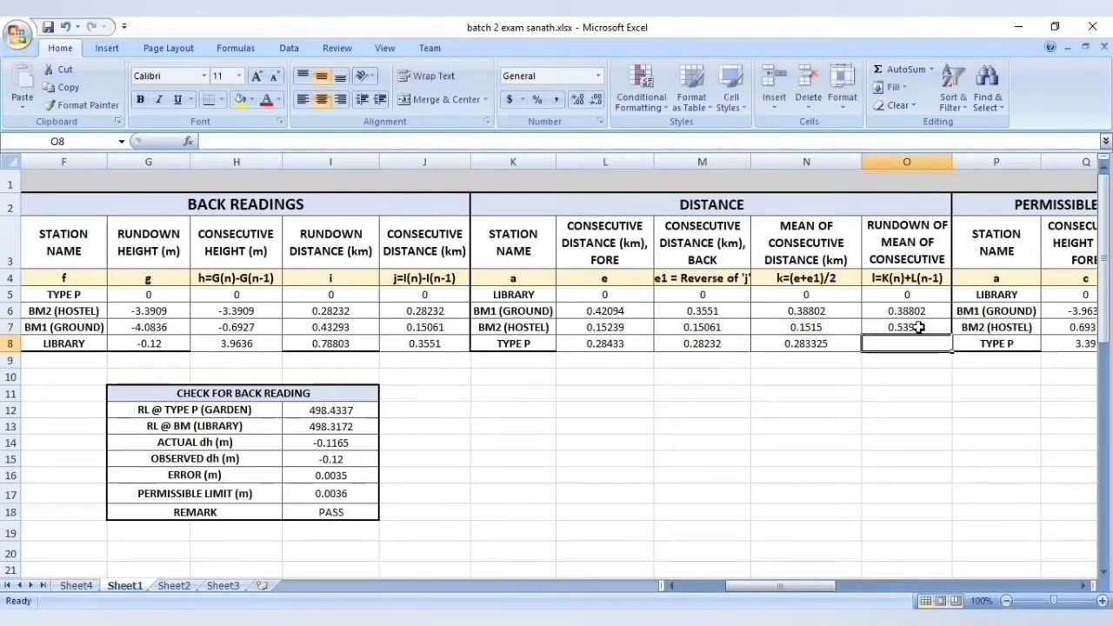
{"action": "left_click", "coordinate": [919, 327]}
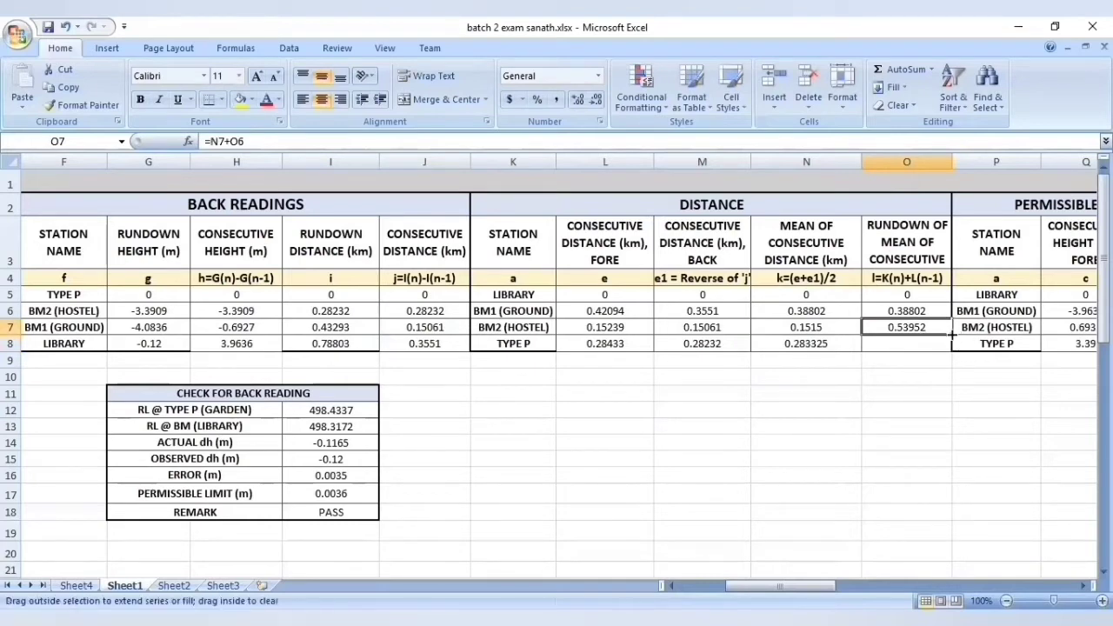
{"action": "left_click_drag", "start_coordinate": [952, 335], "coordinate": [952, 353]}
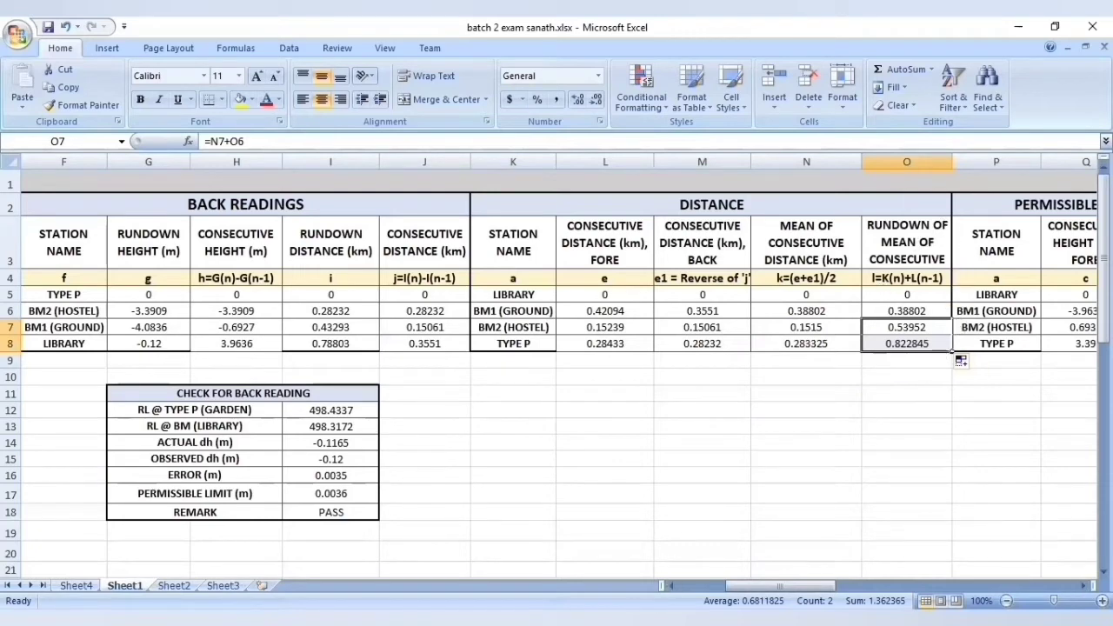
Enter 0 for LIBRARY in R5, the first back consecutive height of the permissible error table
{"action": "left_click_drag", "start_coordinate": [780, 586], "coordinate": [797, 586]}
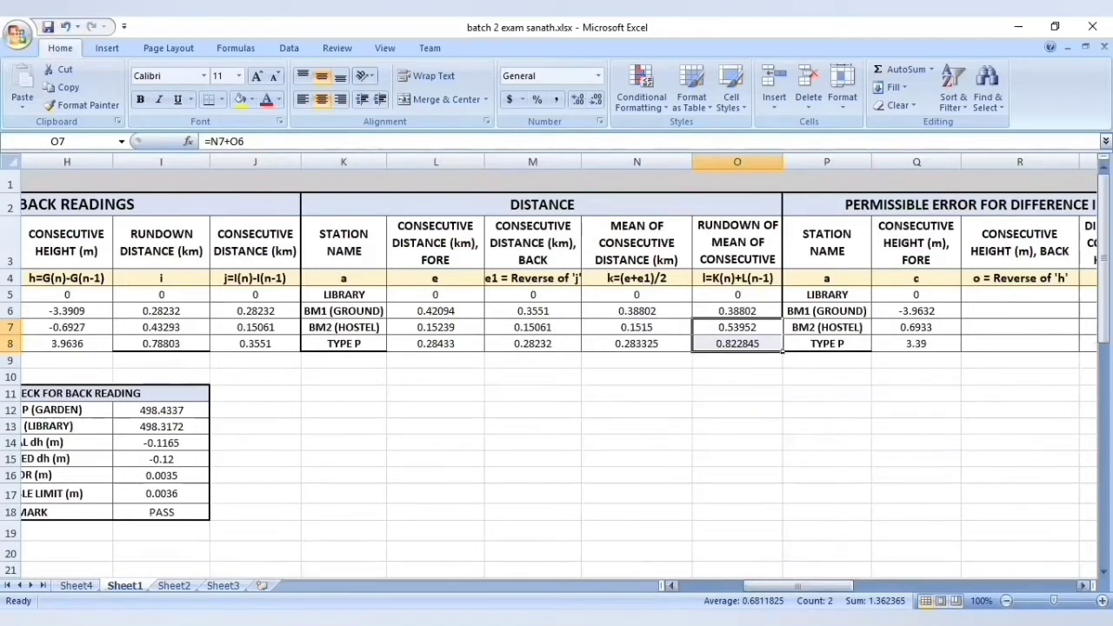
{"action": "left_click_drag", "start_coordinate": [810, 575], "coordinate": [842, 587]}
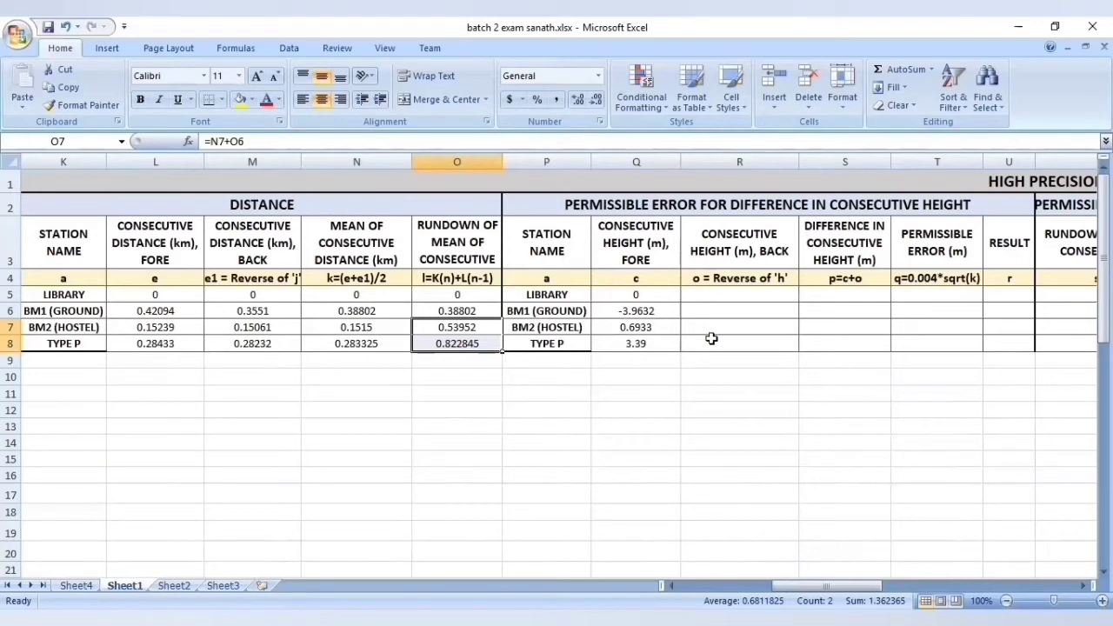
{"action": "left_click", "coordinate": [731, 296]}
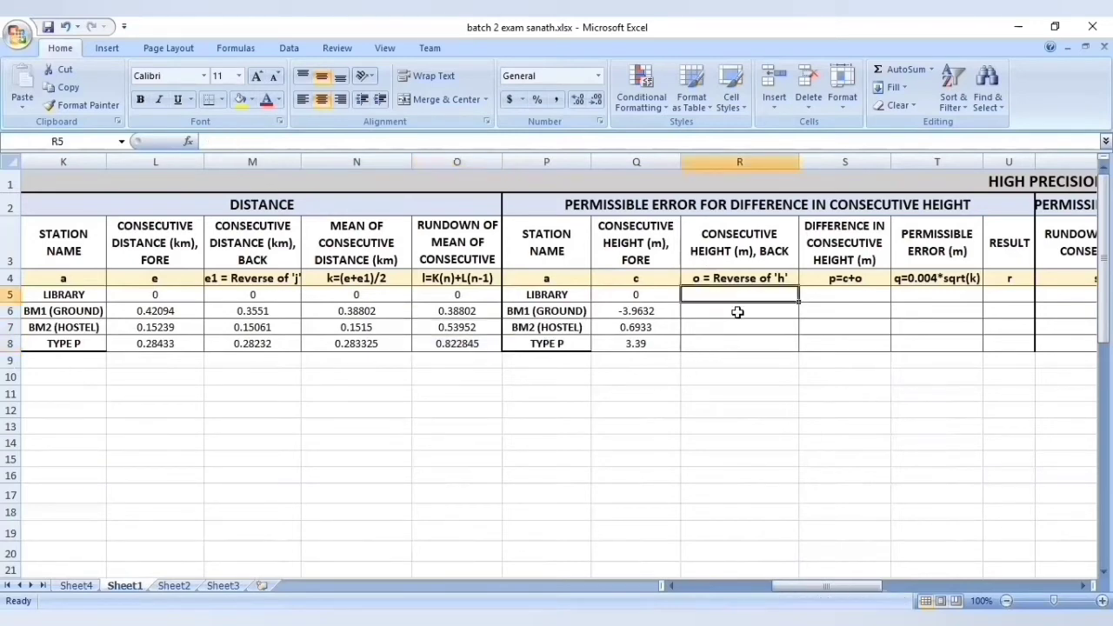
{"action": "type", "text": "0"}
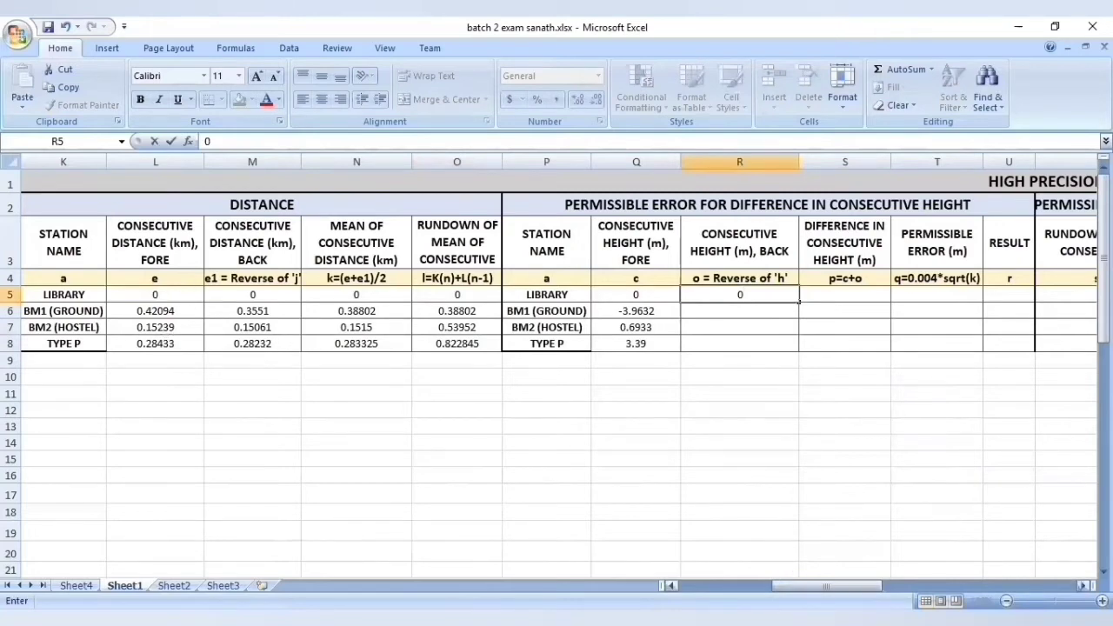
{"action": "left_click", "coordinate": [671, 586]}
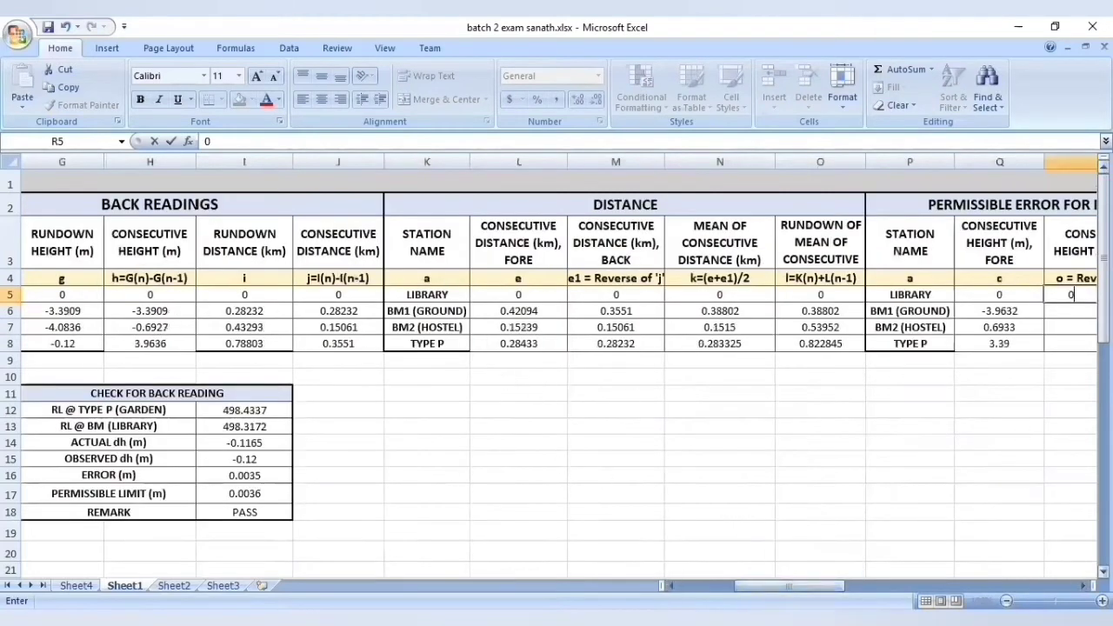
{"action": "key", "text": "Return"}
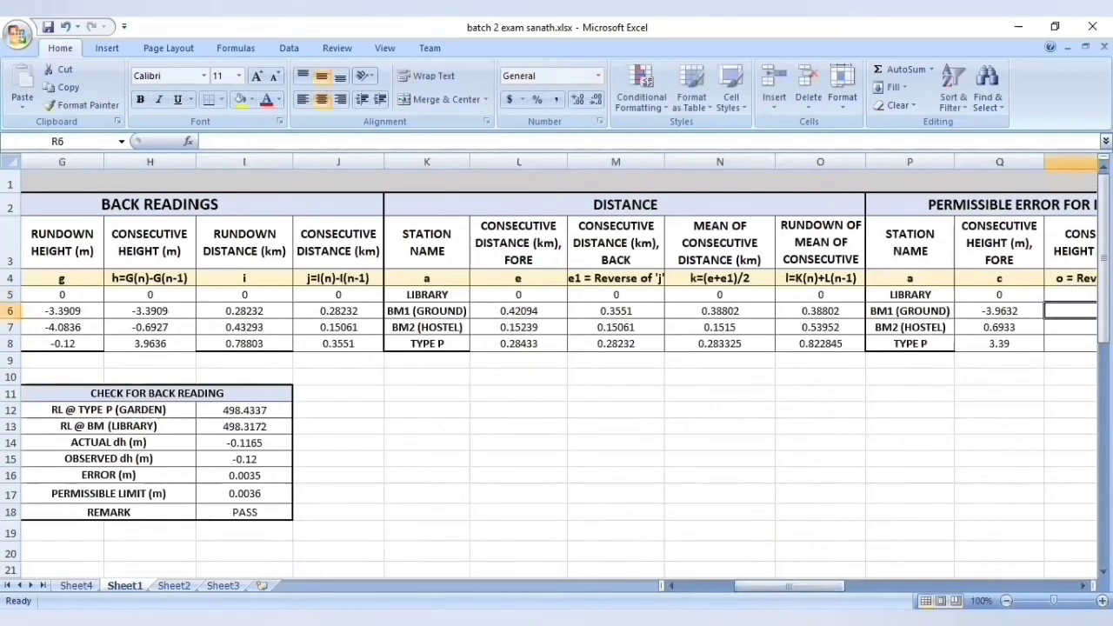
Fill the permissible error table's back consecutive heights in reverse order of column H: =H8 in R6, =H7 in R7 and =H6 in R8
{"action": "type", "text": "="}
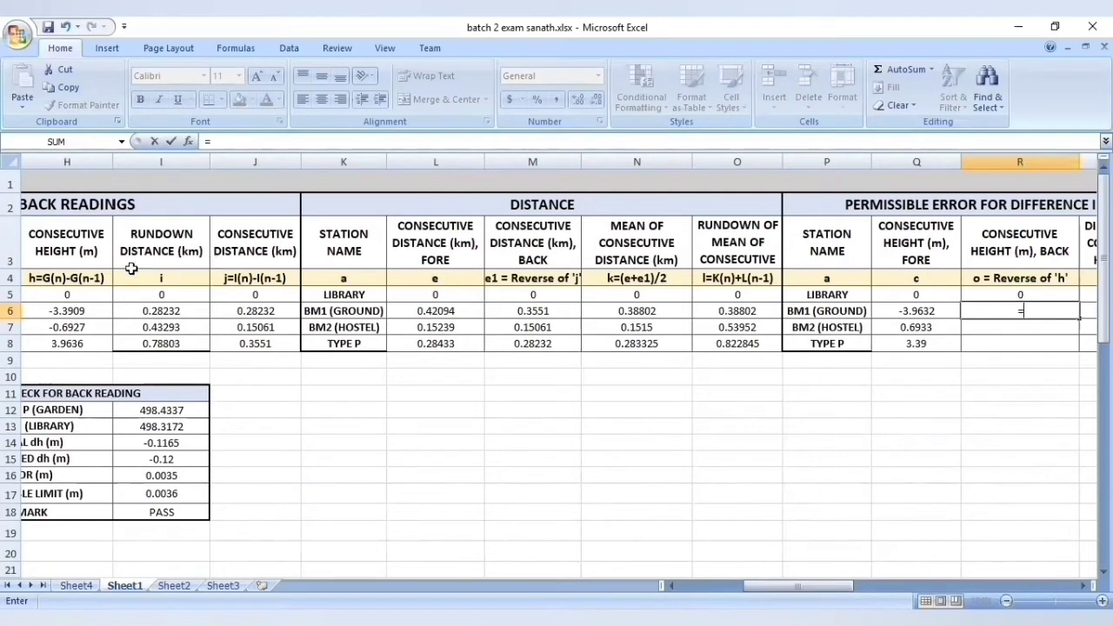
{"action": "left_click", "coordinate": [86, 345]}
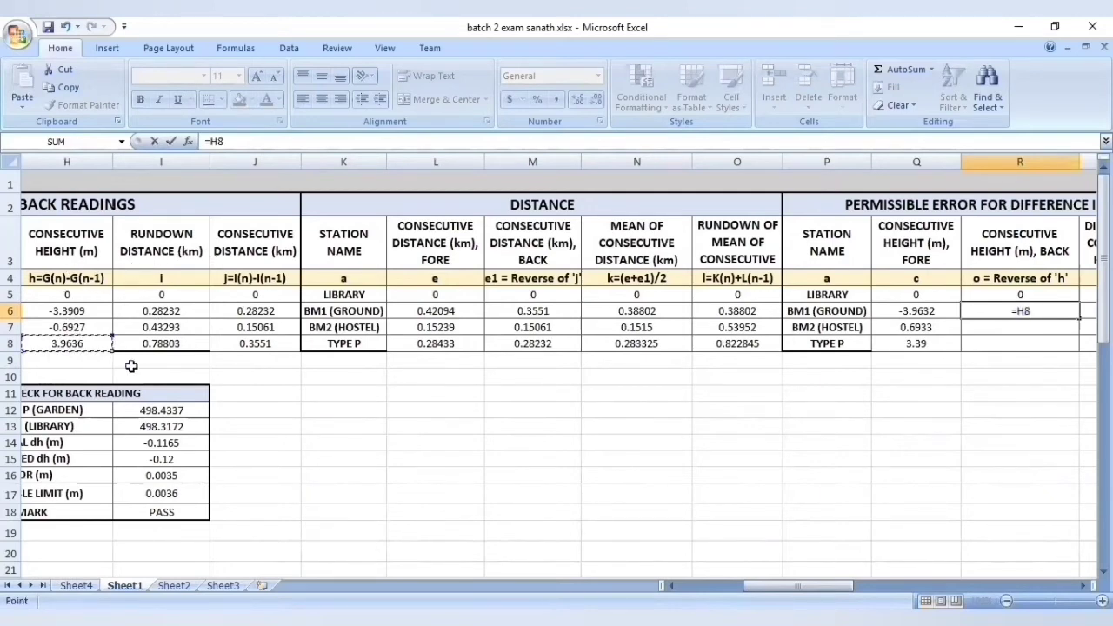
{"action": "key", "text": "Return"}
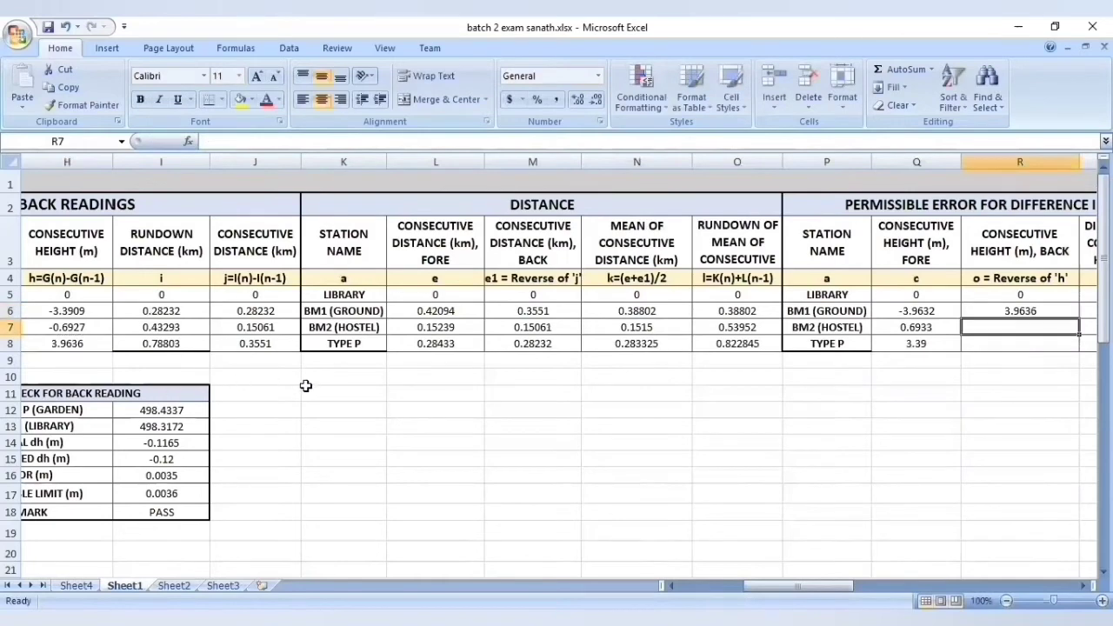
{"action": "type", "text": "="}
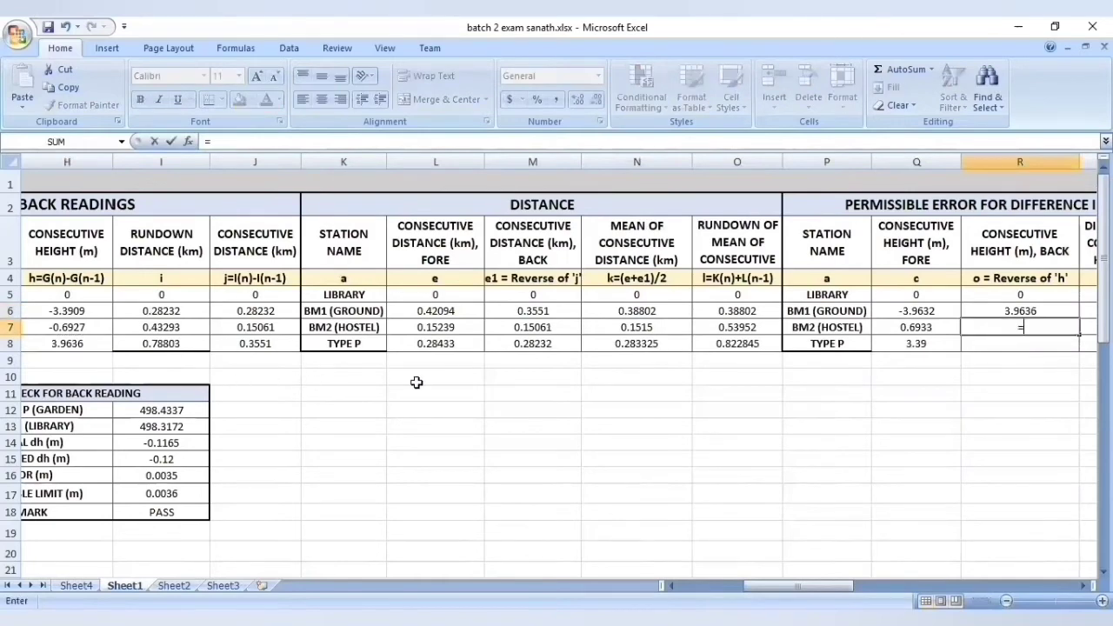
{"action": "left_click", "coordinate": [93, 327]}
{"action": "key", "text": "Return"}
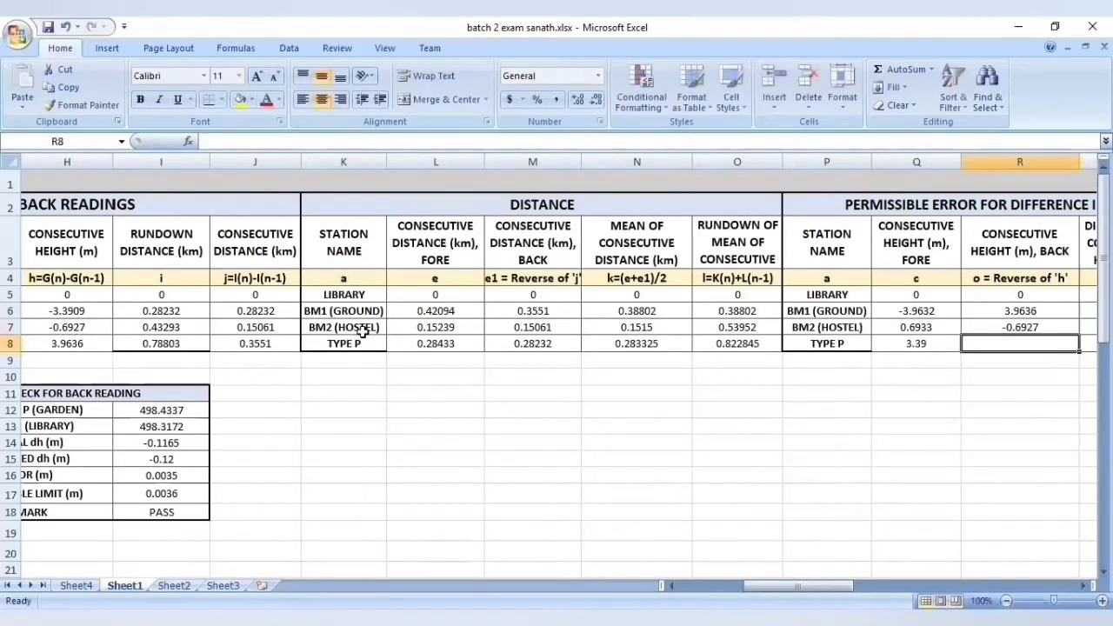
{"action": "type", "text": "="}
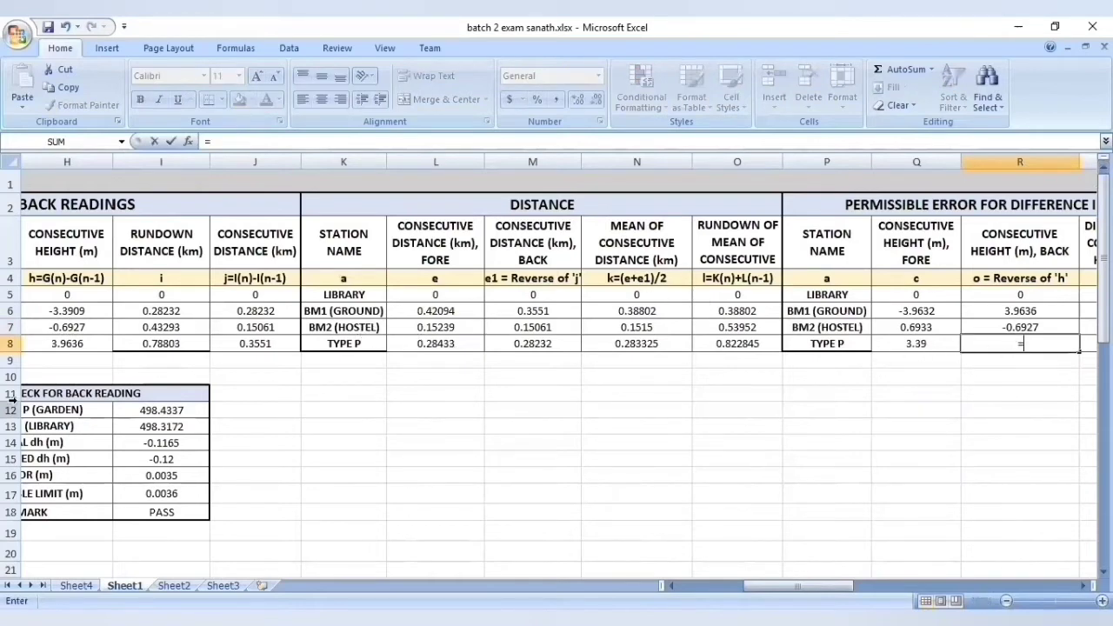
{"action": "left_click", "coordinate": [80, 311]}
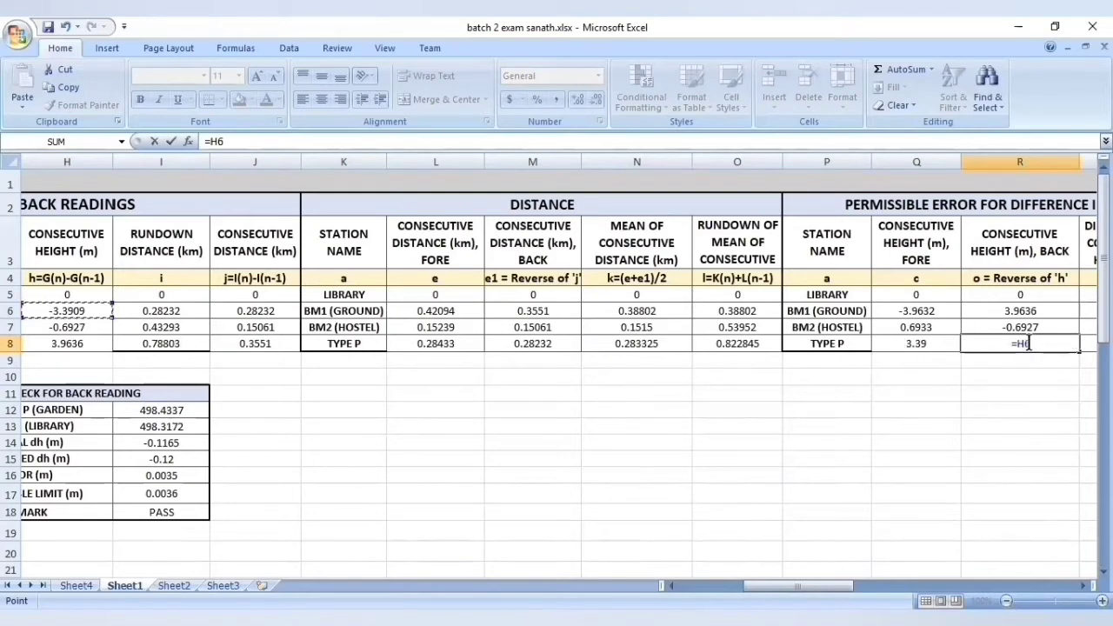
{"action": "key", "text": "Return"}
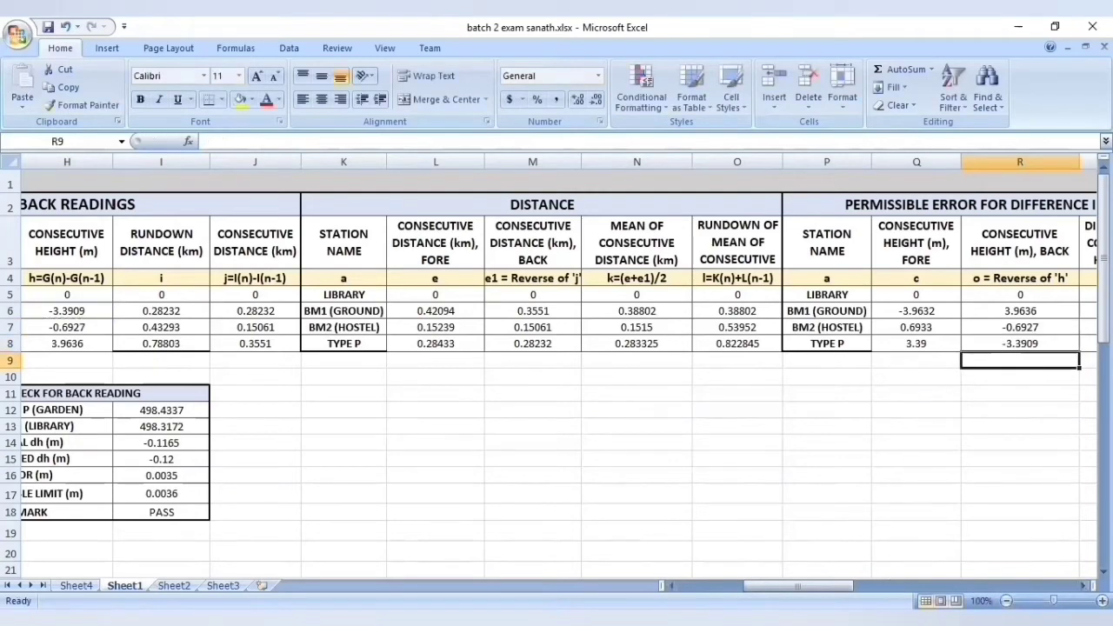
Enter 0 for LIBRARY in S5, the first difference in consecutive height
{"action": "left_click_drag", "start_coordinate": [798, 585], "coordinate": [857, 588]}
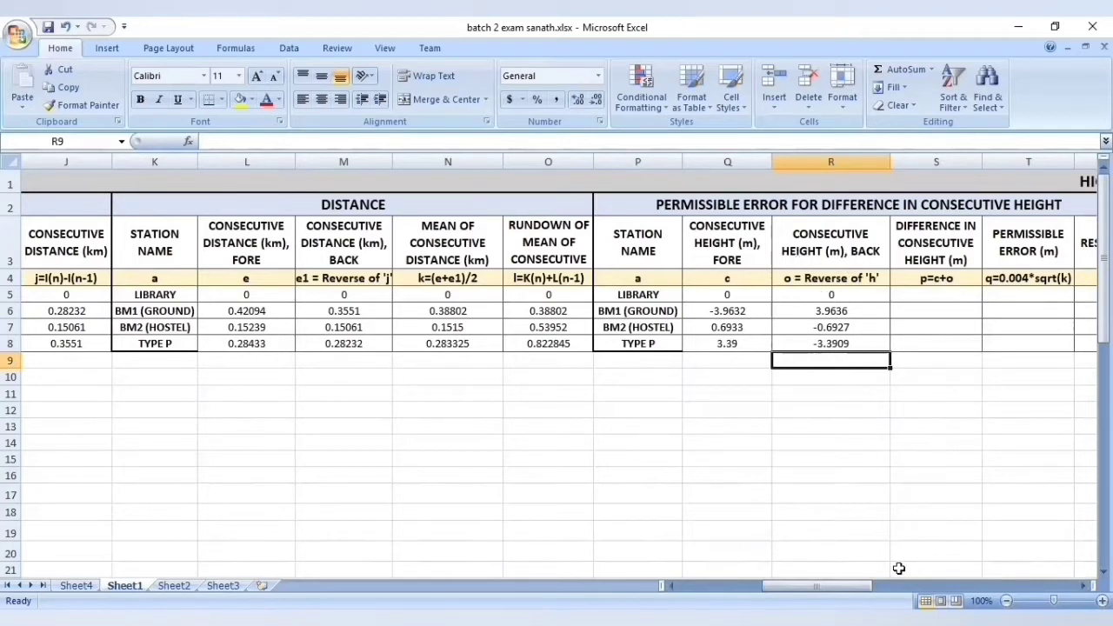
{"action": "scroll", "coordinate": [898, 568], "scroll_direction": "right", "scroll_amount": 3}
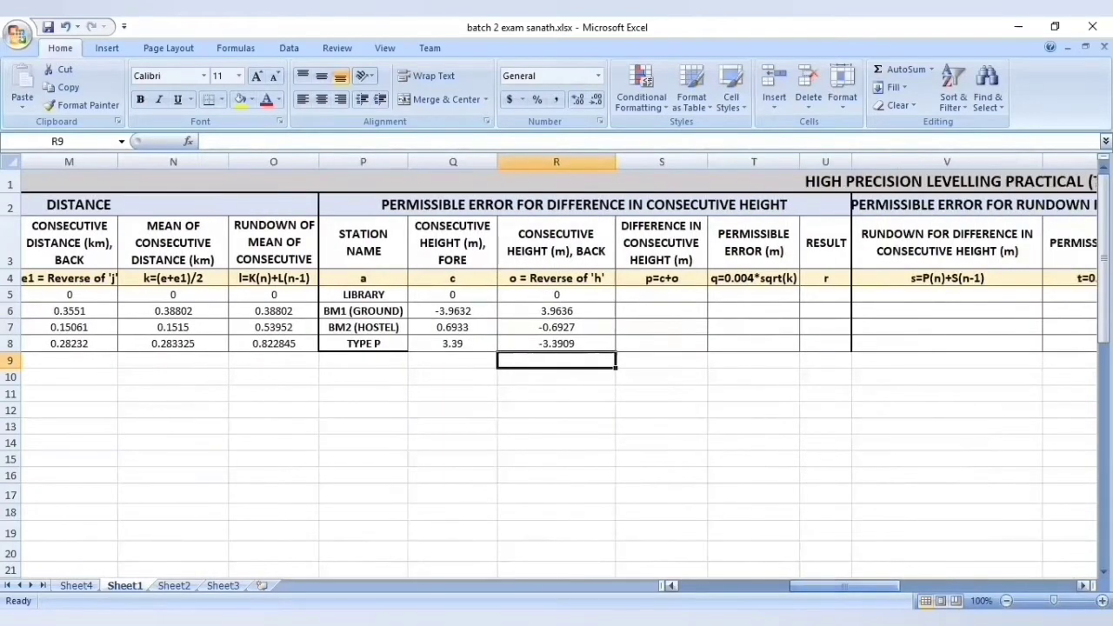
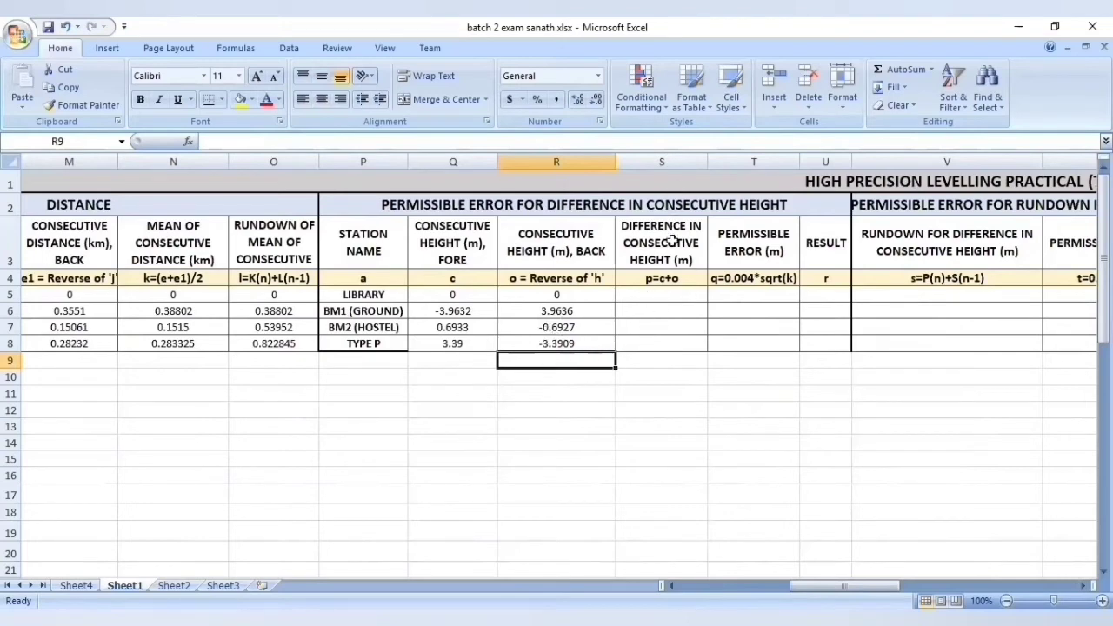
{"action": "left_click", "coordinate": [666, 296]}
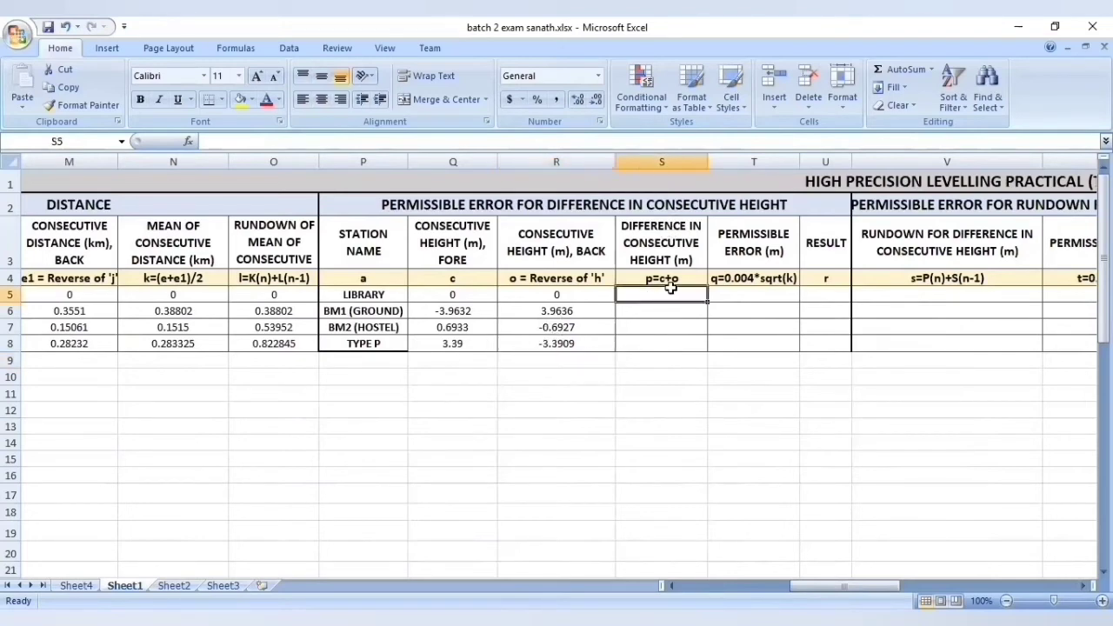
{"action": "type", "text": "0"}
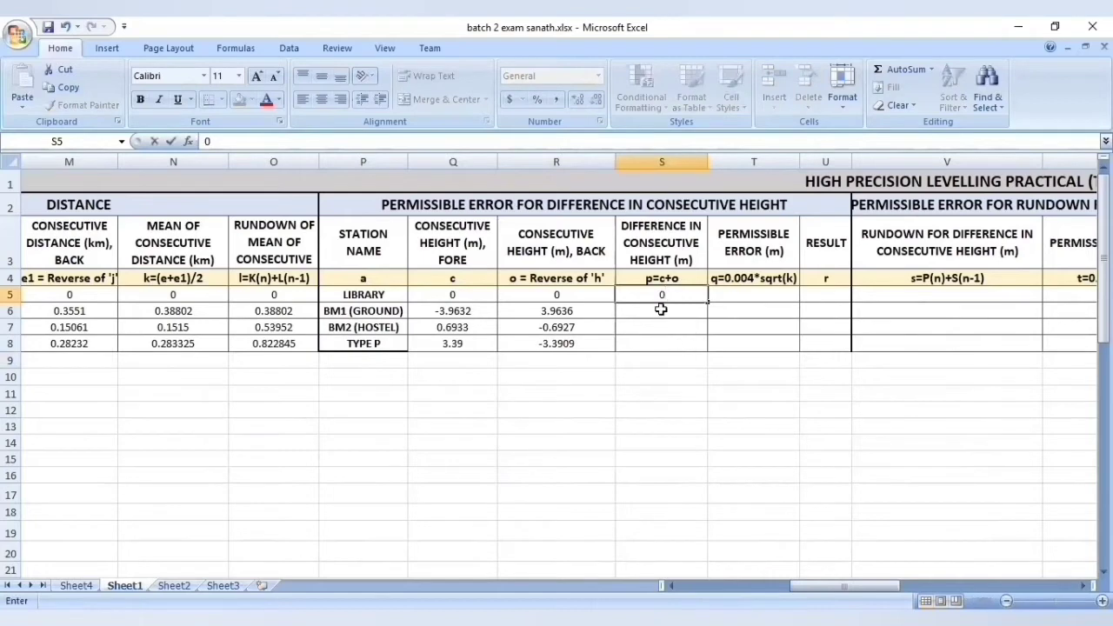
{"action": "key", "text": "Return"}
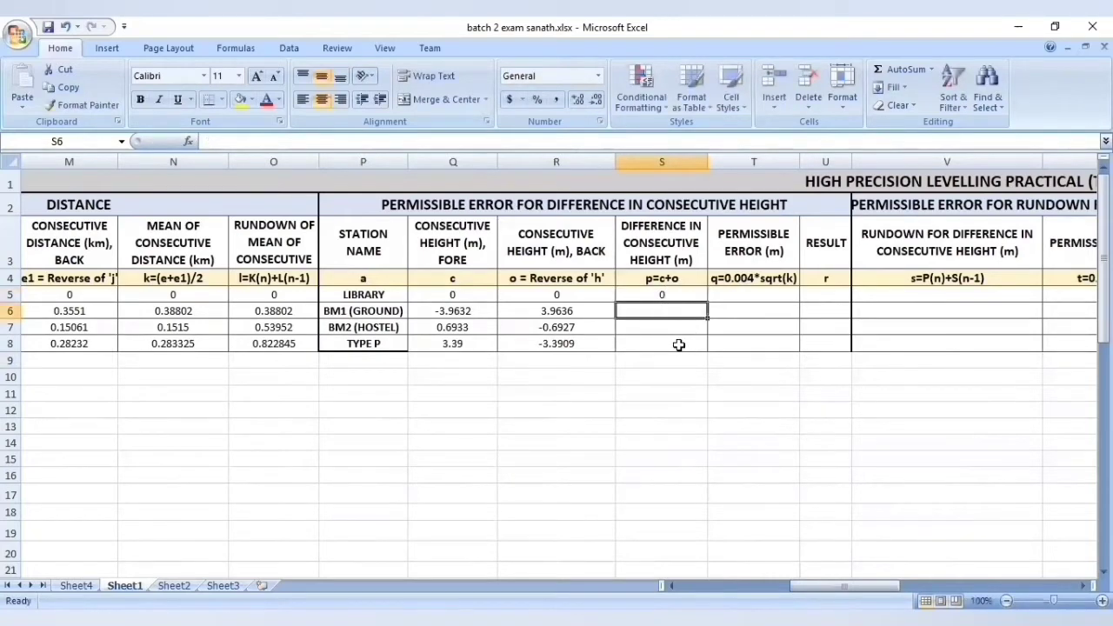
Calculate the difference in consecutive height for BM1 (GROUND) in S6 with =Q6+R6 and fill the formula down to S8
{"action": "type", "text": "="}
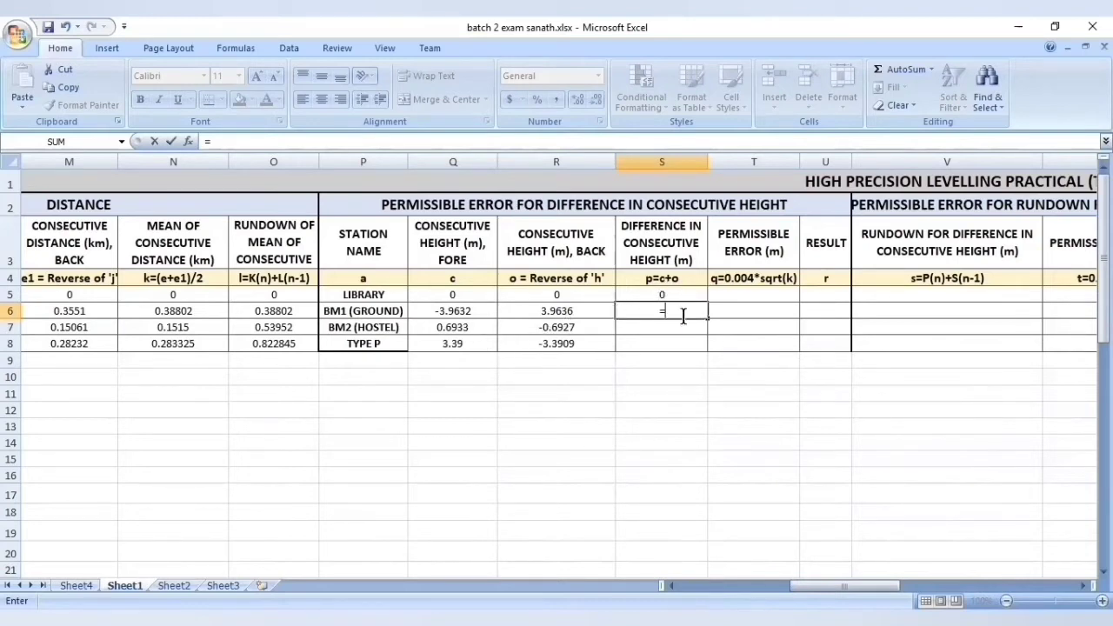
{"action": "left_click", "coordinate": [473, 311]}
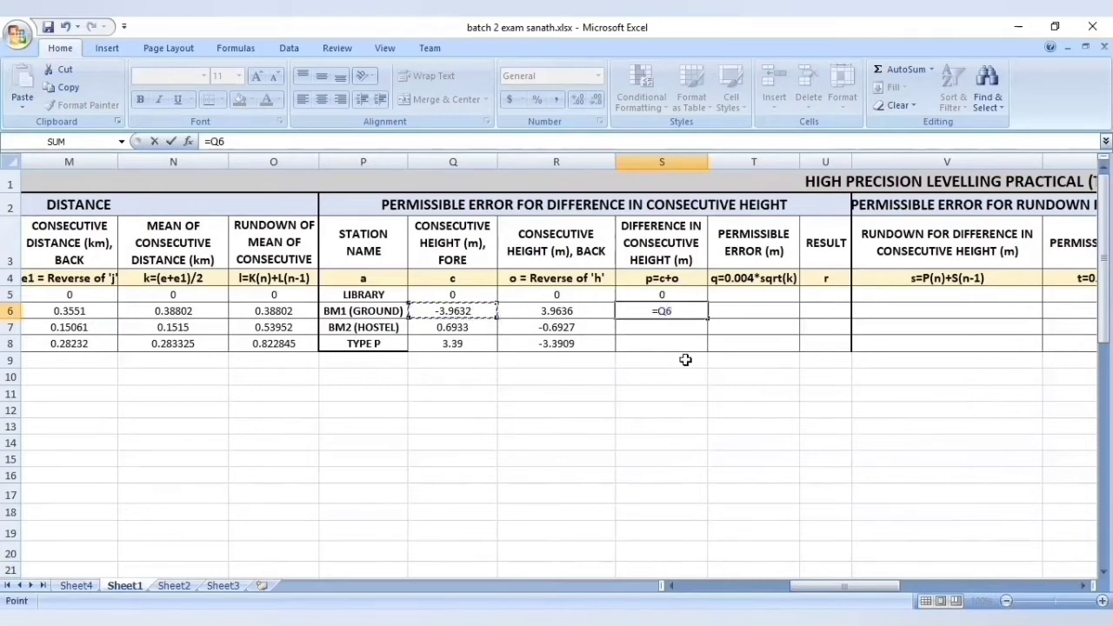
{"action": "type", "text": "+"}
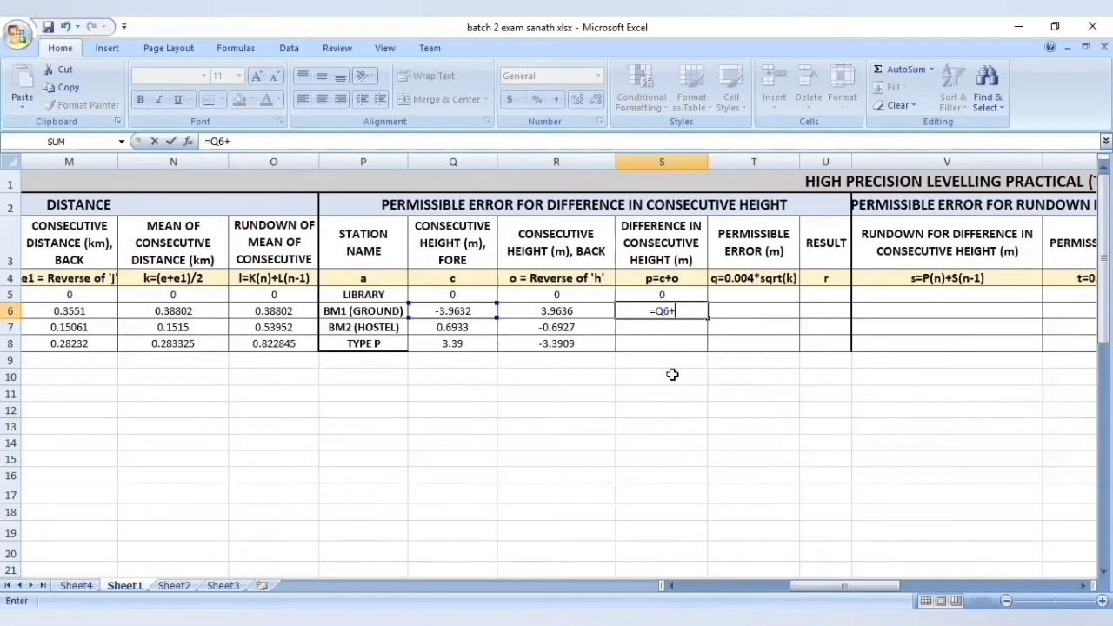
{"action": "left_click", "coordinate": [585, 313]}
{"action": "key", "text": "Return"}
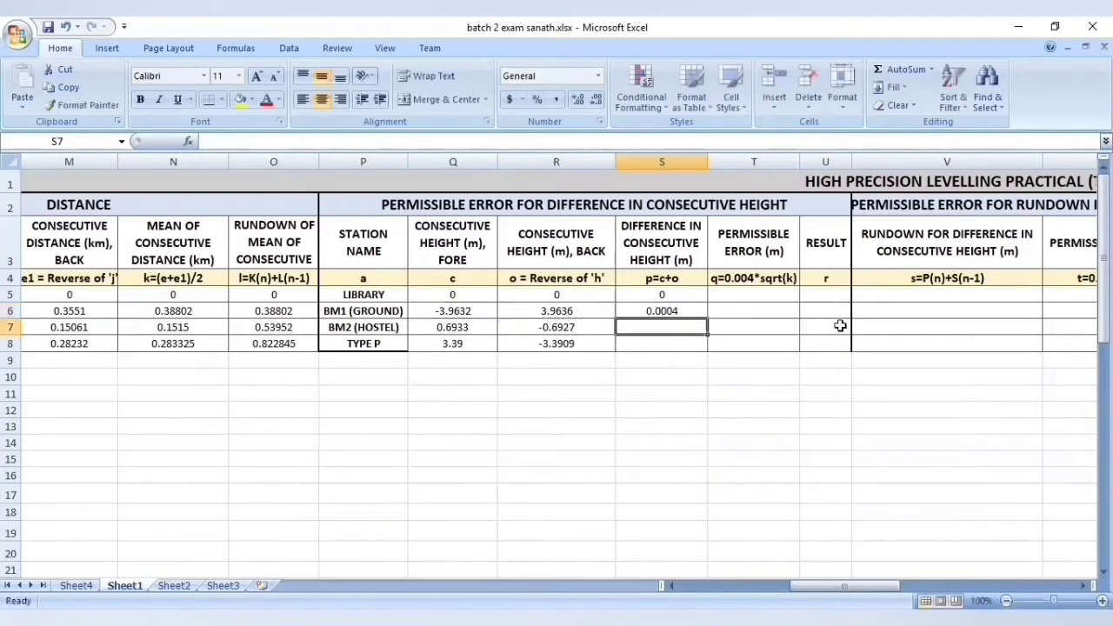
{"action": "left_click", "coordinate": [647, 313]}
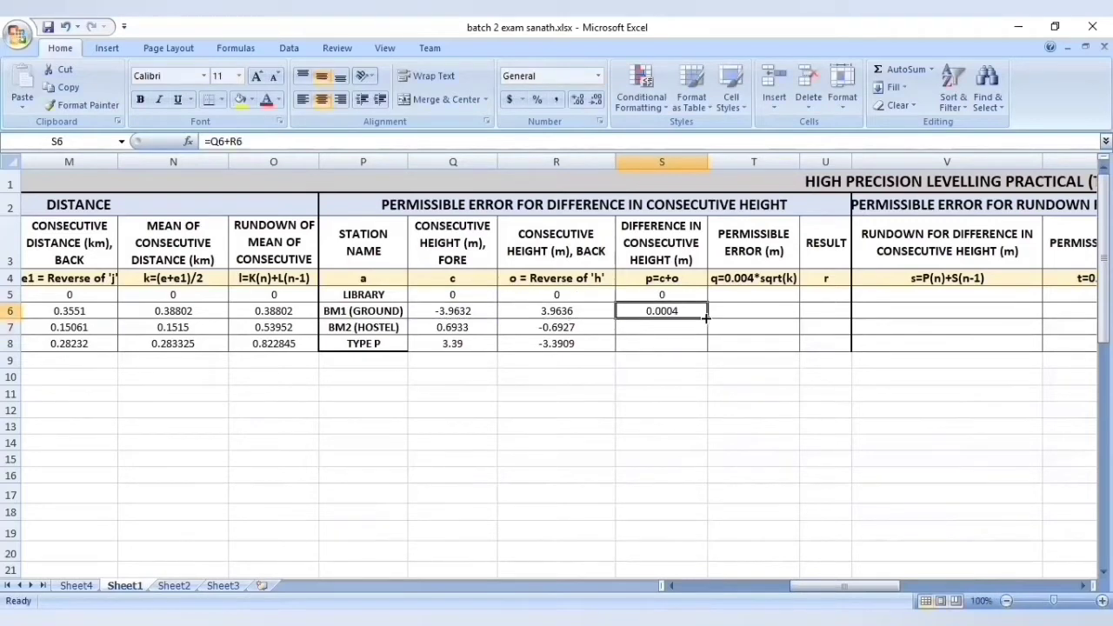
{"action": "left_click_drag", "start_coordinate": [706, 319], "coordinate": [708, 348]}
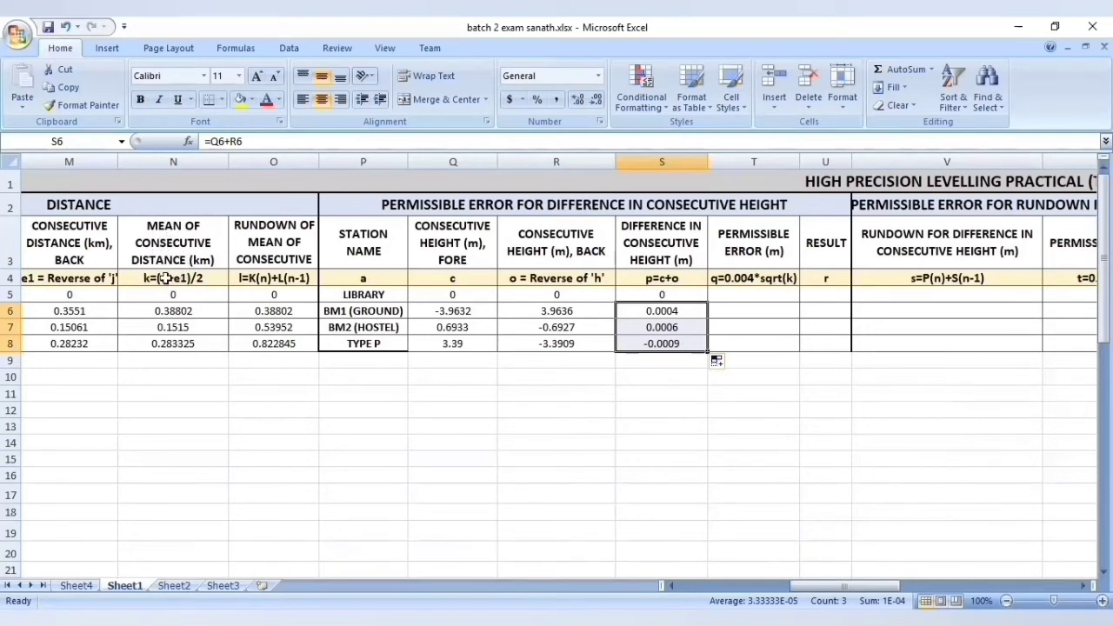
Enter 0 for LIBRARY in T5 as the permissible error of the difference in consecutive height
{"action": "left_click", "coordinate": [740, 294]}
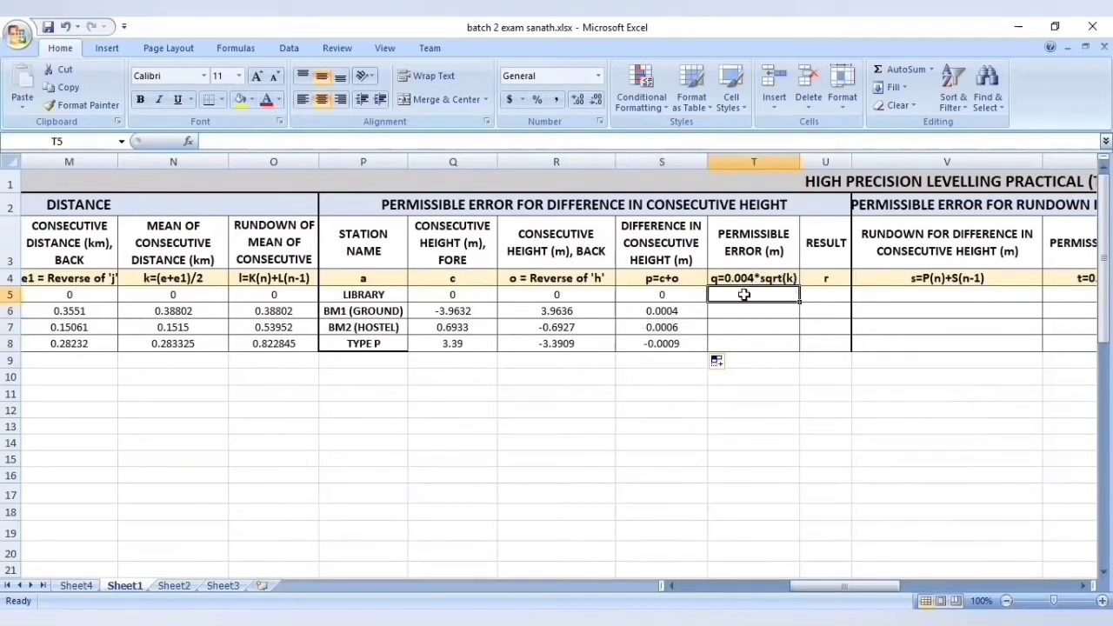
{"action": "type", "text": "0"}
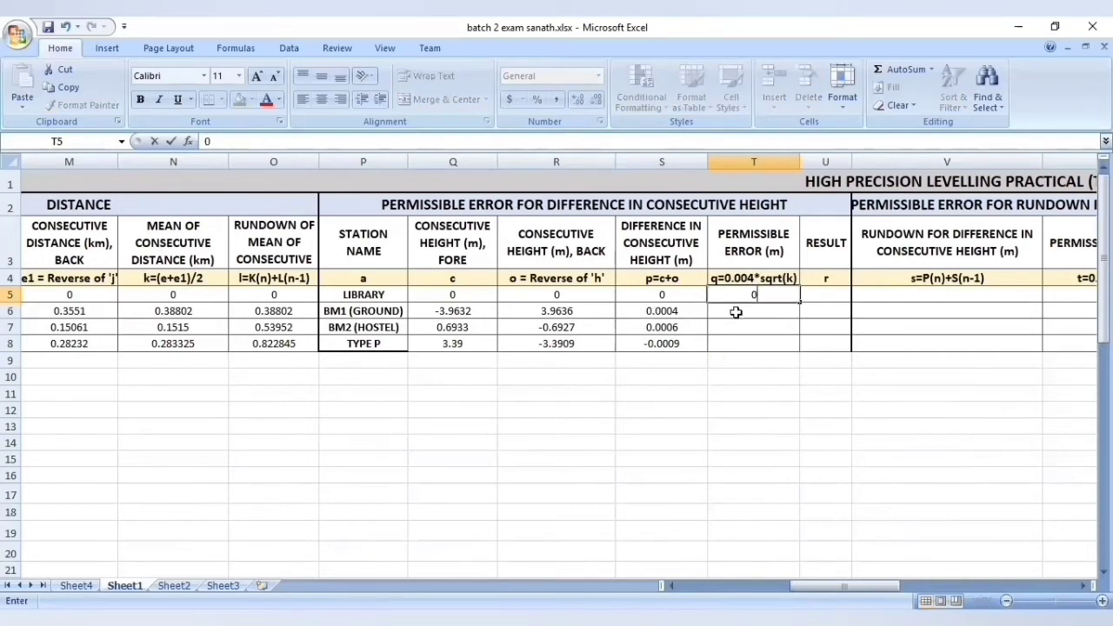
{"action": "key", "text": "Return"}
{"action": "type", "text": "="}
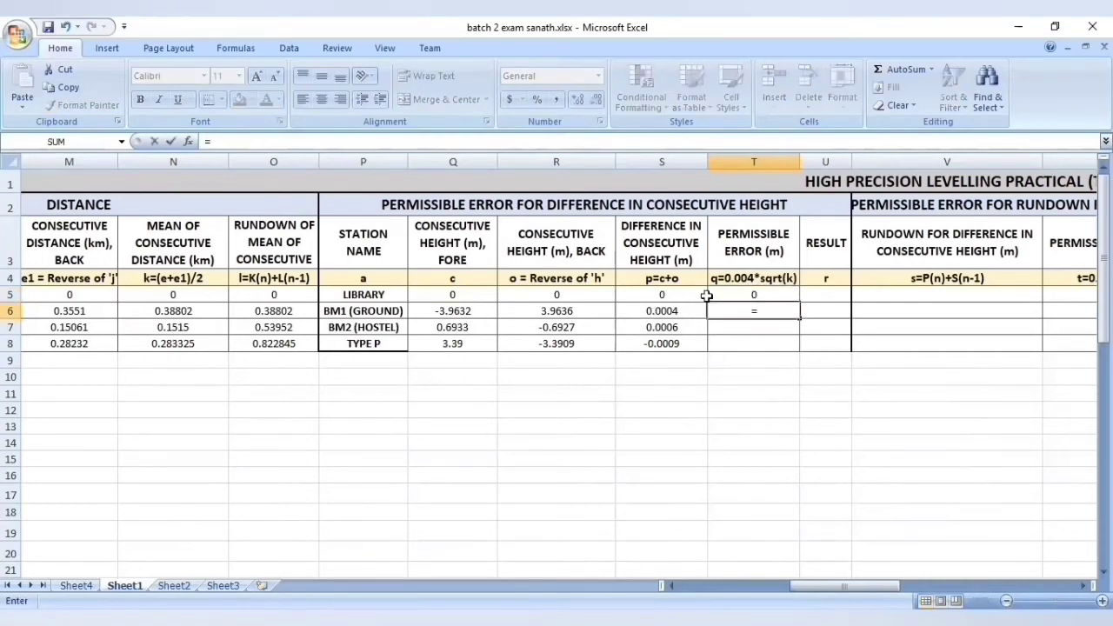
{"action": "type", "text": "0.00"}
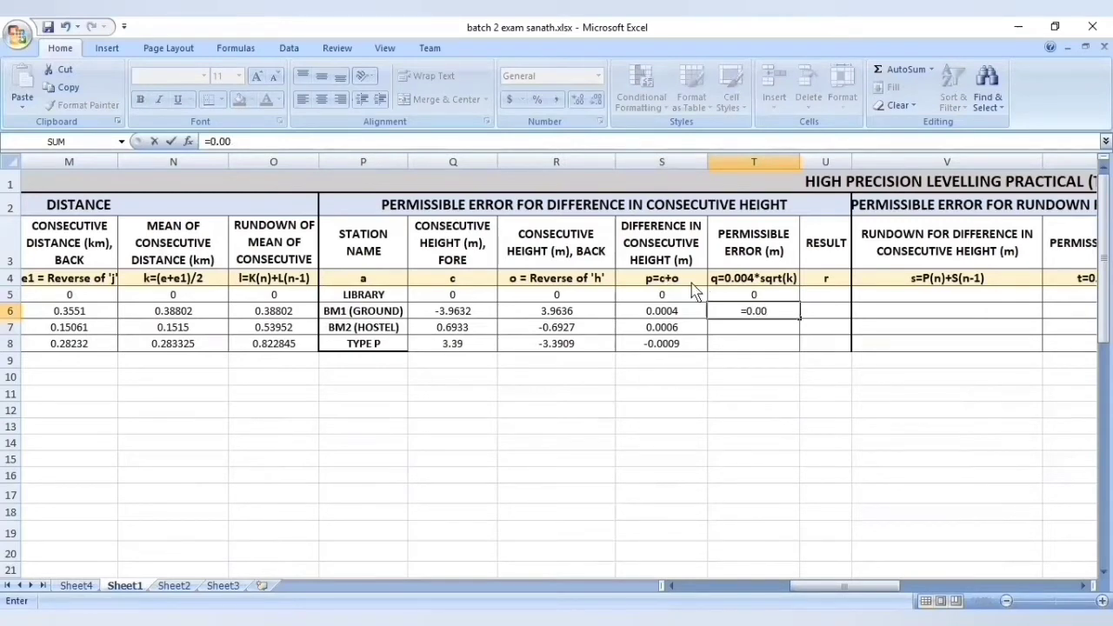
{"action": "type", "text": "4"}
{"action": "key", "text": "BackSpace"}
{"action": "key", "text": "BackSpace"}
{"action": "key", "text": "BackSpace"}
{"action": "key", "text": "BackSpace"}
{"action": "key", "text": "BackSpace"}
{"action": "key", "text": "BackSpace"}
Calculate the permissible error for BM1 (GROUND) in T6 with =ROUNDUP(0.004*SQRT(N6),4)
{"action": "type", "text": "="}
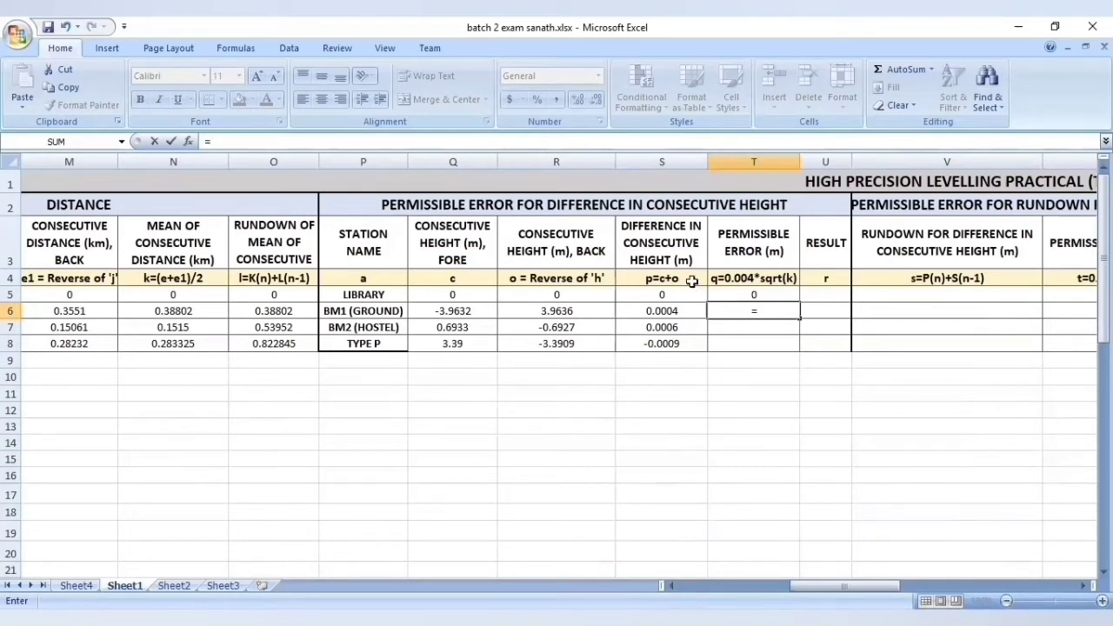
{"action": "left_click", "coordinate": [263, 141]}
{"action": "type", "text": "r"}
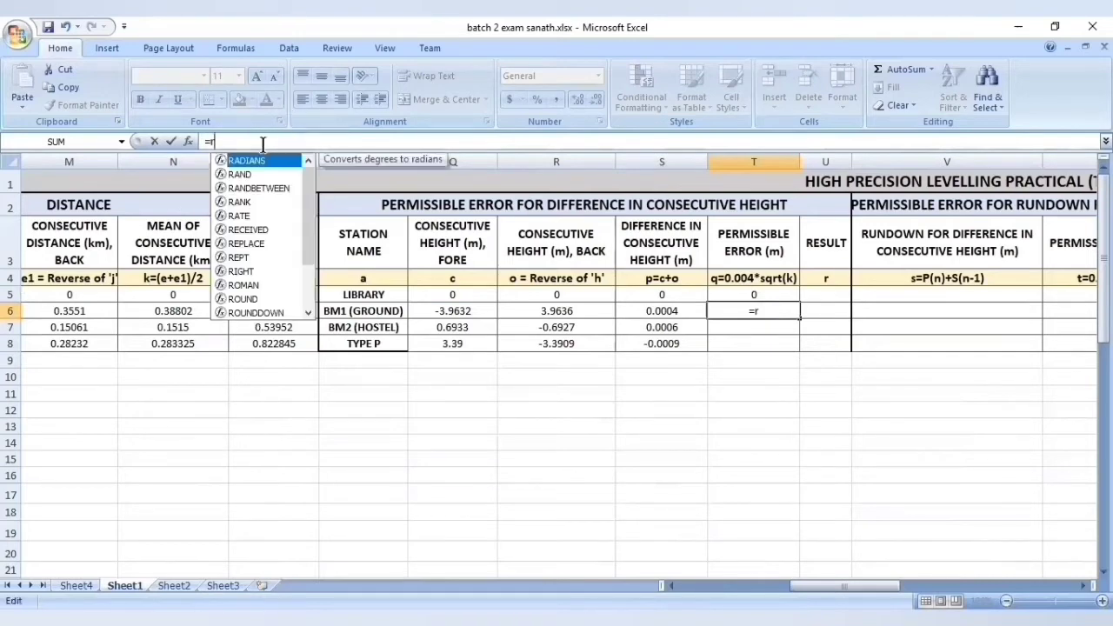
{"action": "type", "text": "o"}
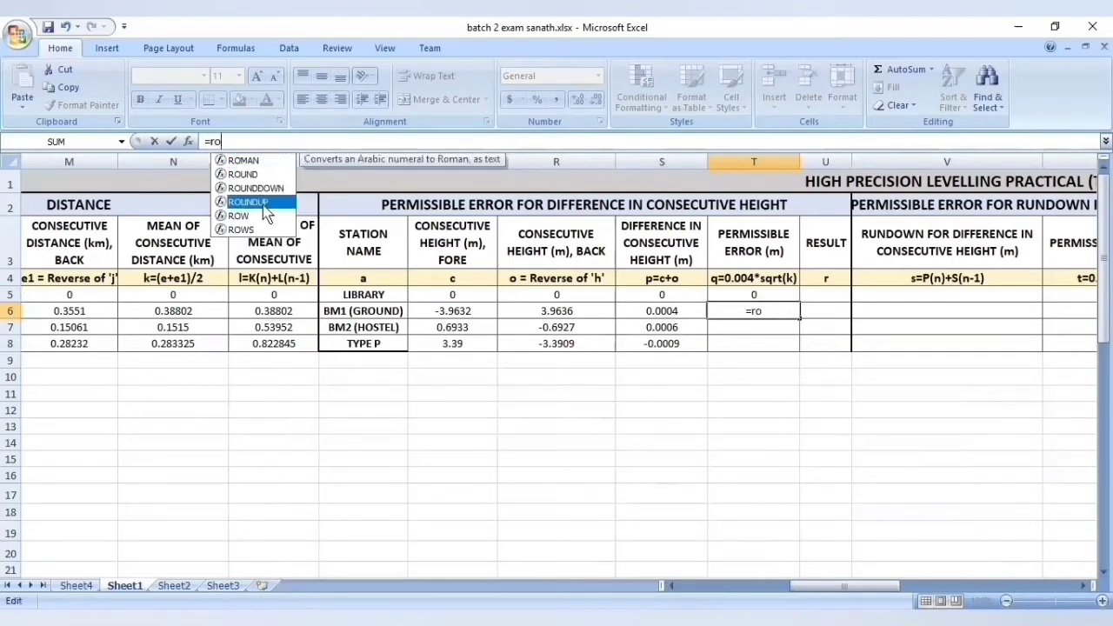
{"action": "key", "text": "Tab"}
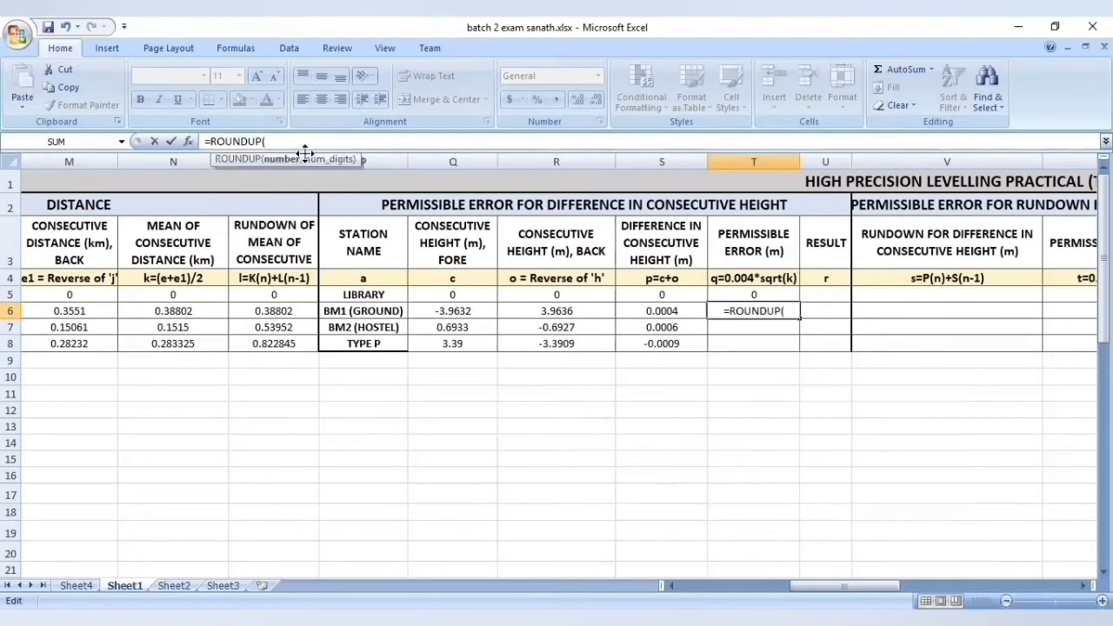
{"action": "type", "text": "0.004"}
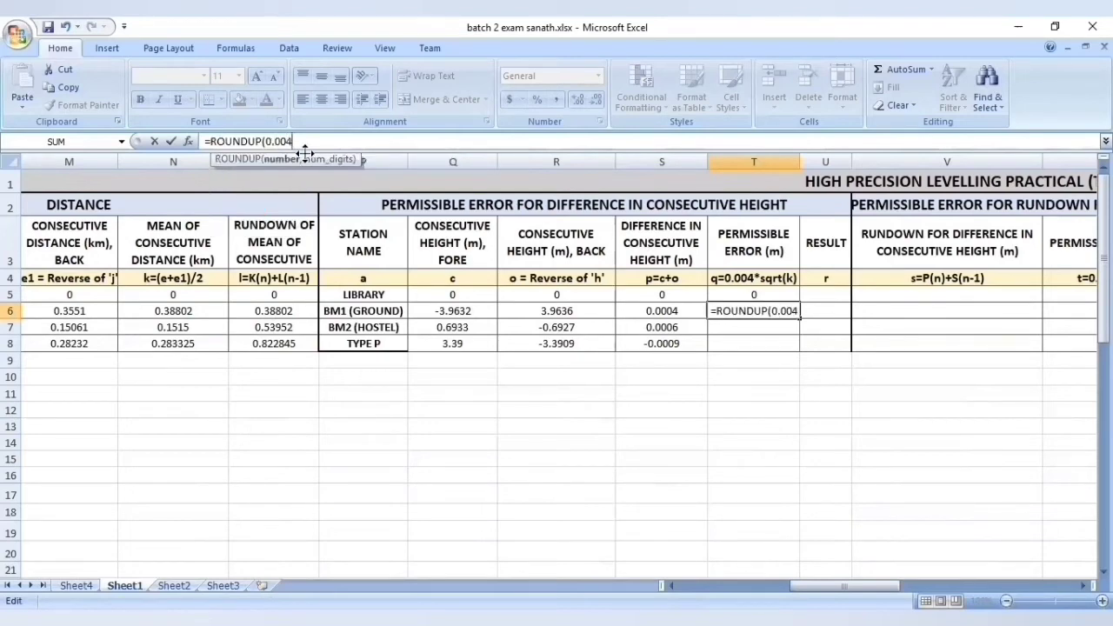
{"action": "type", "text": "*"}
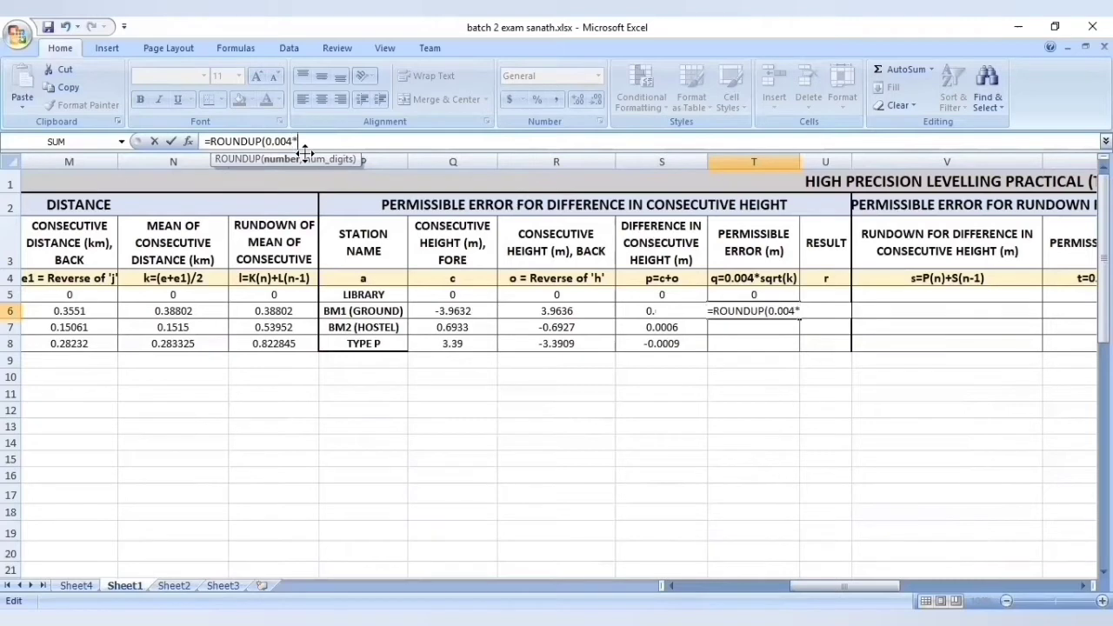
{"action": "type", "text": "sqrt"}
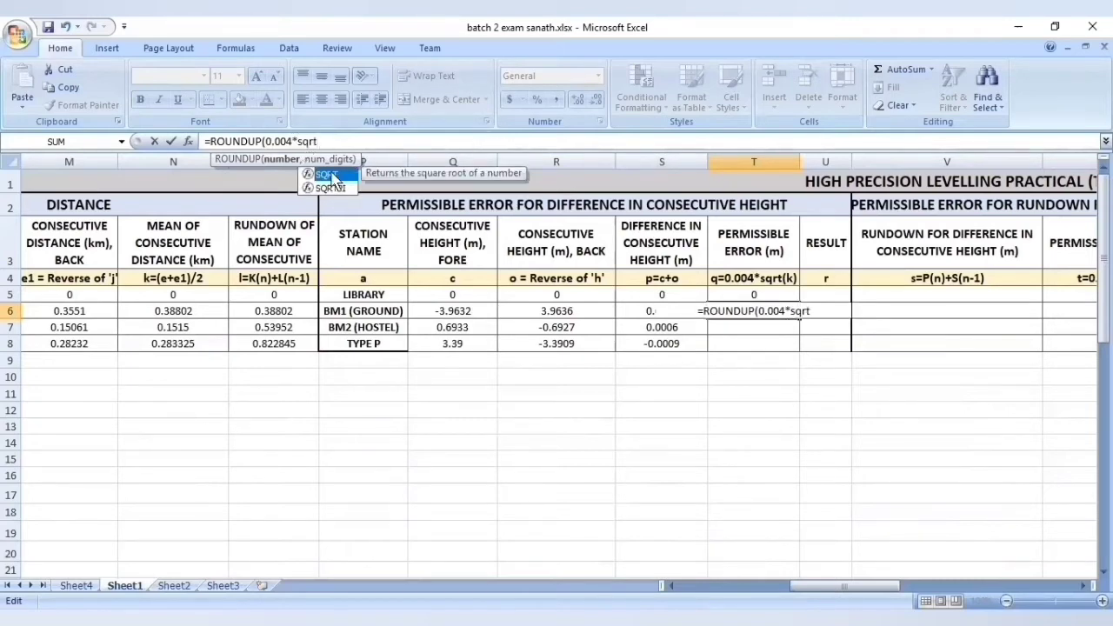
{"action": "double_click", "coordinate": [331, 176]}
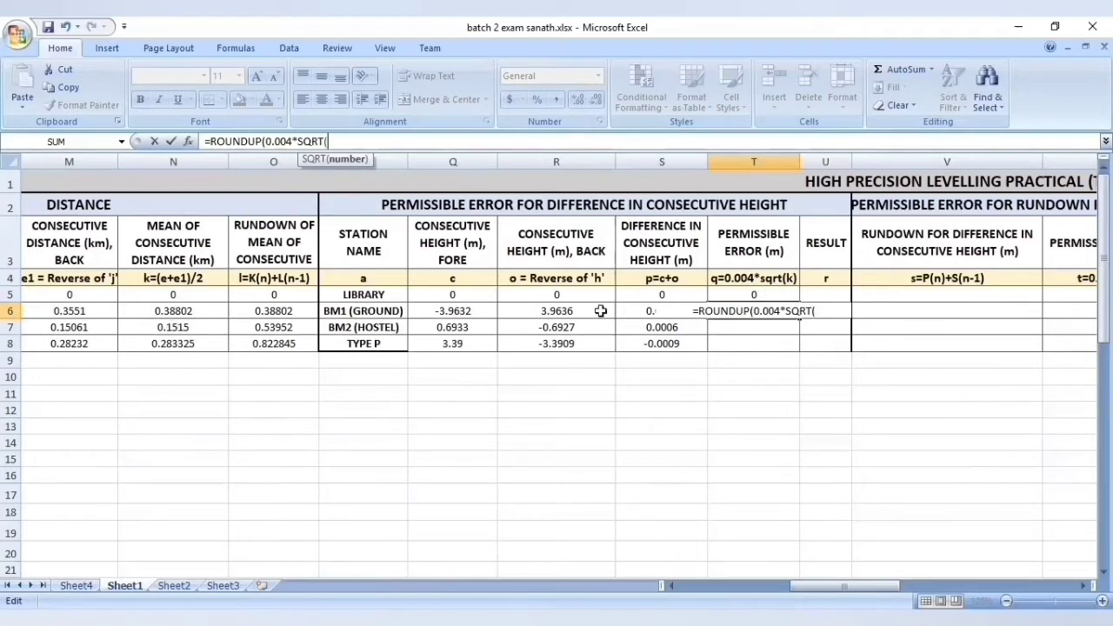
{"action": "left_click", "coordinate": [184, 311]}
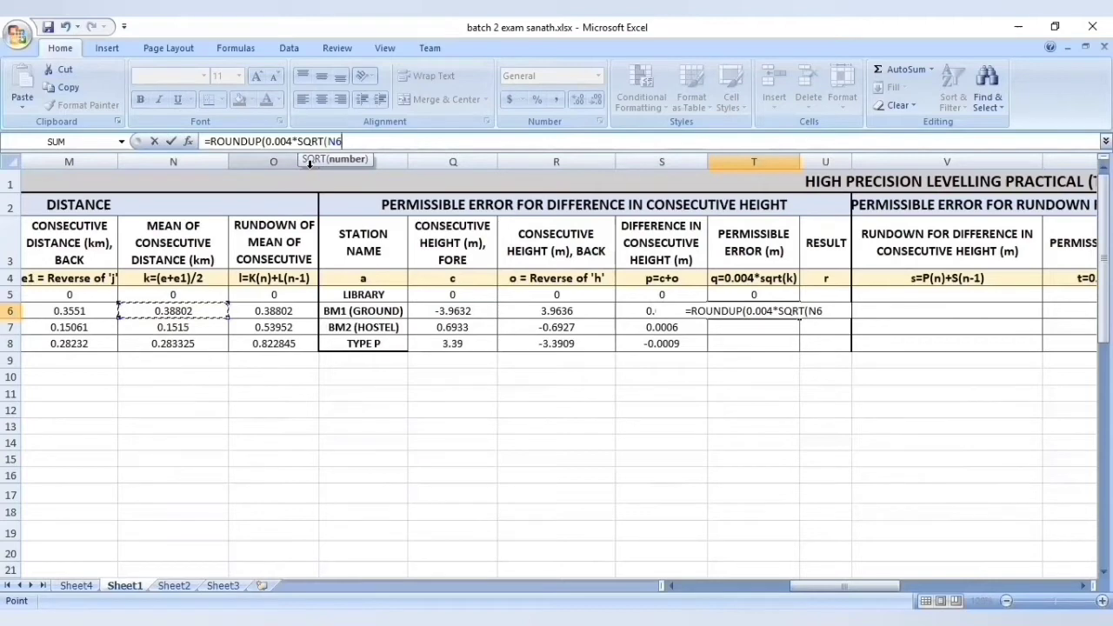
{"action": "type", "text": ")"}
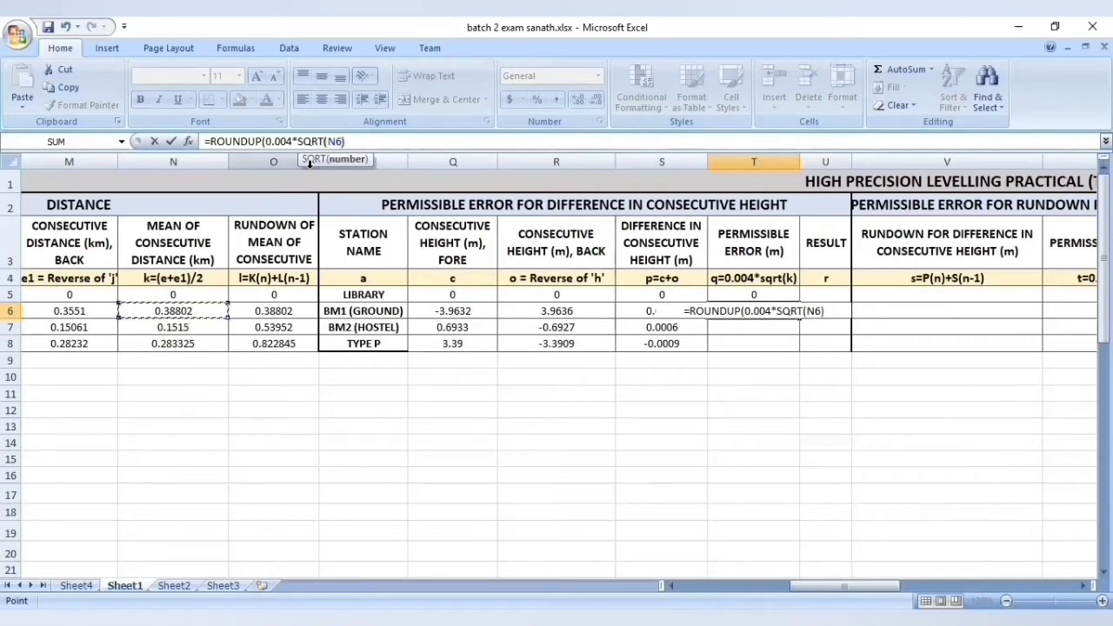
{"action": "type", "text": ",4"}
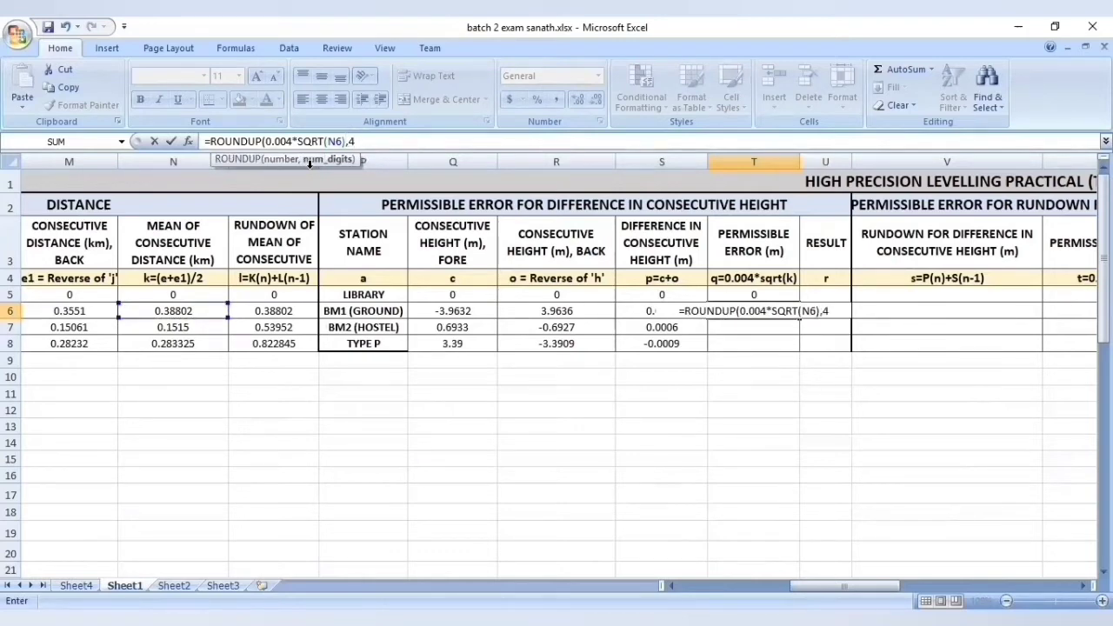
{"action": "type", "text": ")"}
{"action": "key", "text": "Return"}
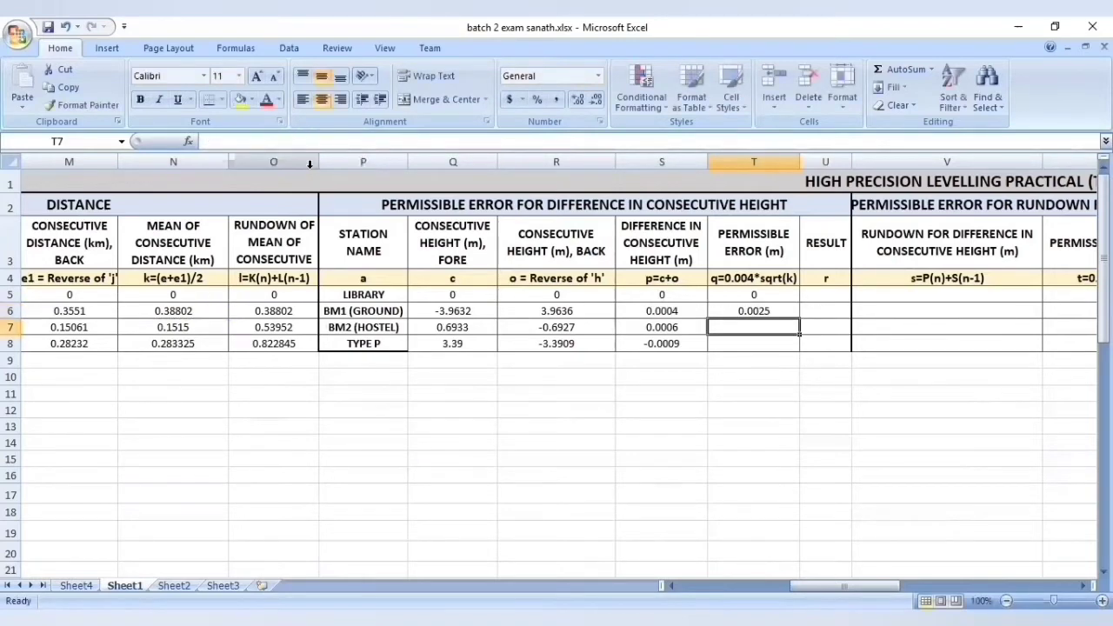
Fill the permissible error formula from T6 down to T8 and check the copied formulas in T7 and T8
{"action": "left_click", "coordinate": [770, 310]}
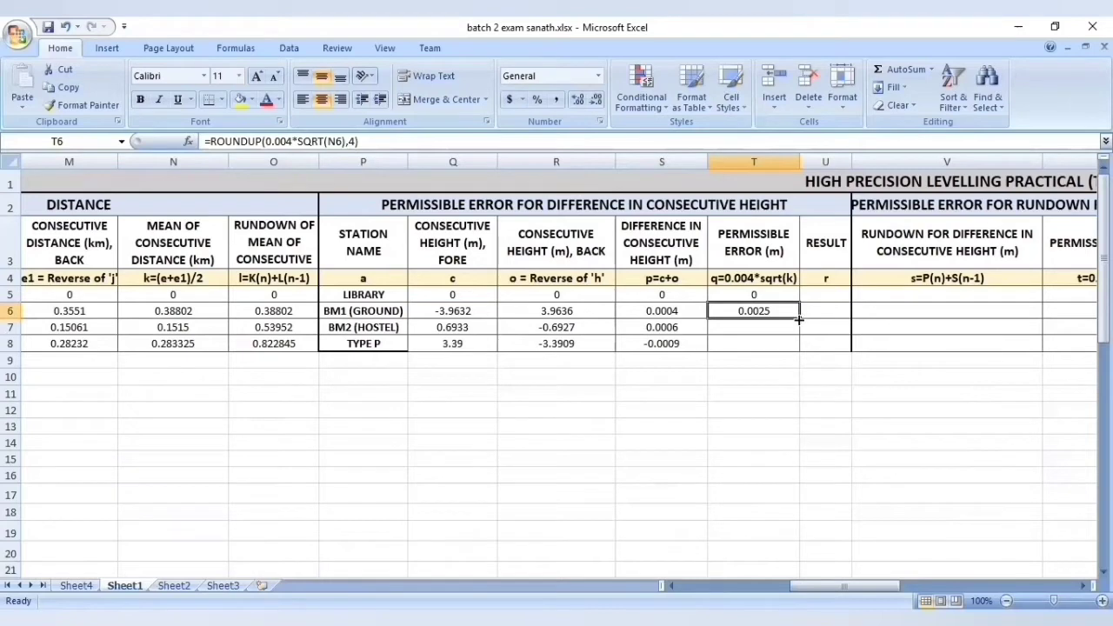
{"action": "left_click_drag", "start_coordinate": [799, 319], "coordinate": [806, 349]}
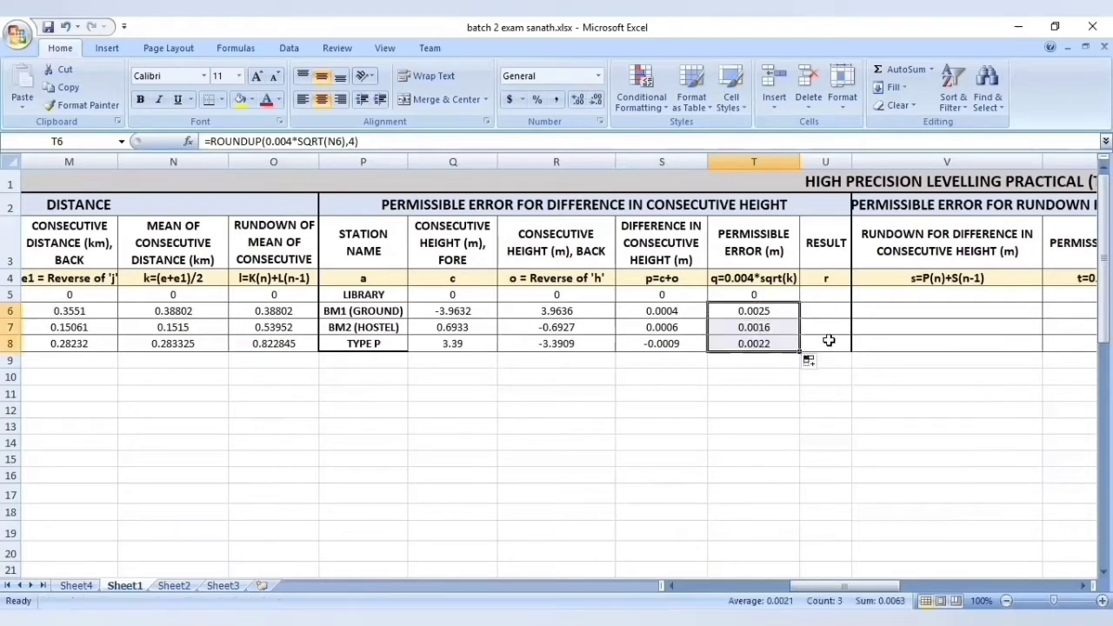
{"action": "left_click", "coordinate": [770, 329]}
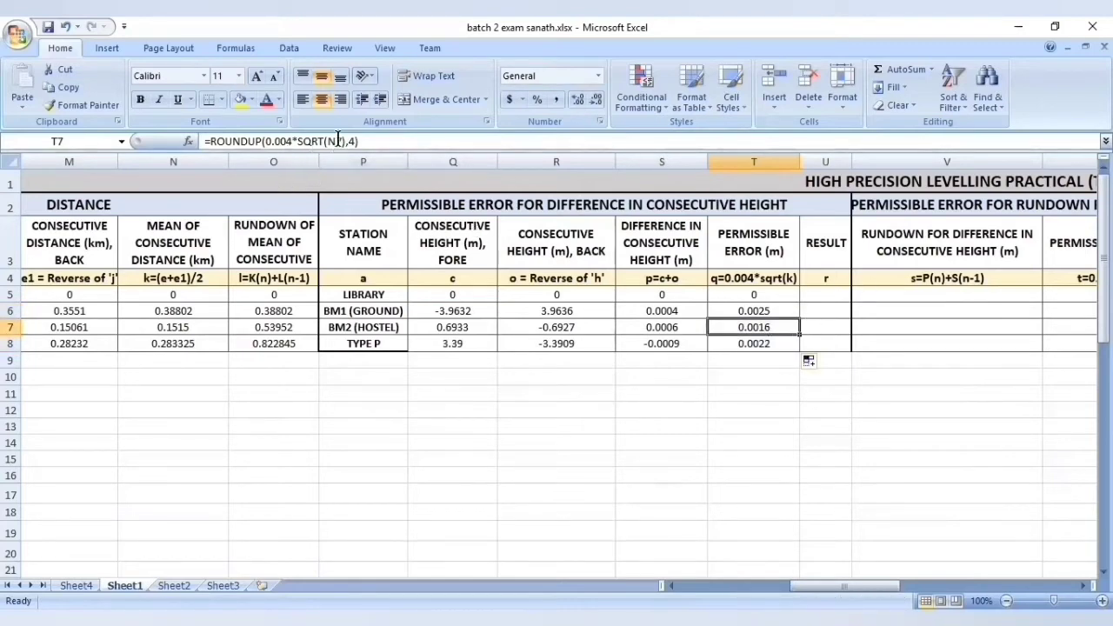
{"action": "left_click", "coordinate": [735, 347]}
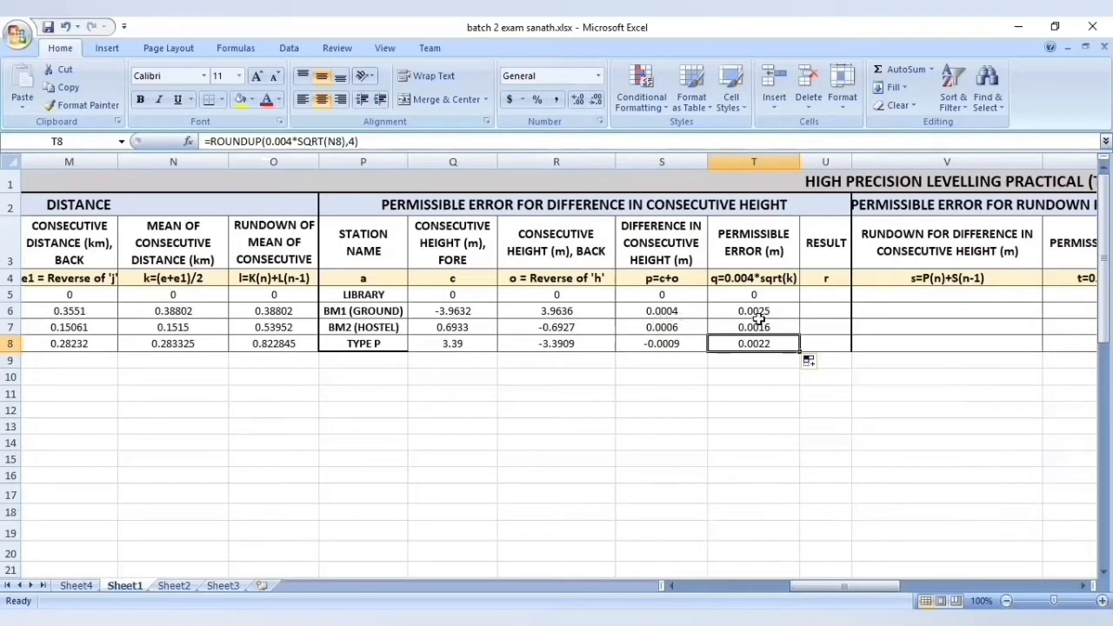
Enter the result "pass" for LIBRARY in U5 of the consecutive height permissible error table
{"action": "left_click", "coordinate": [819, 294]}
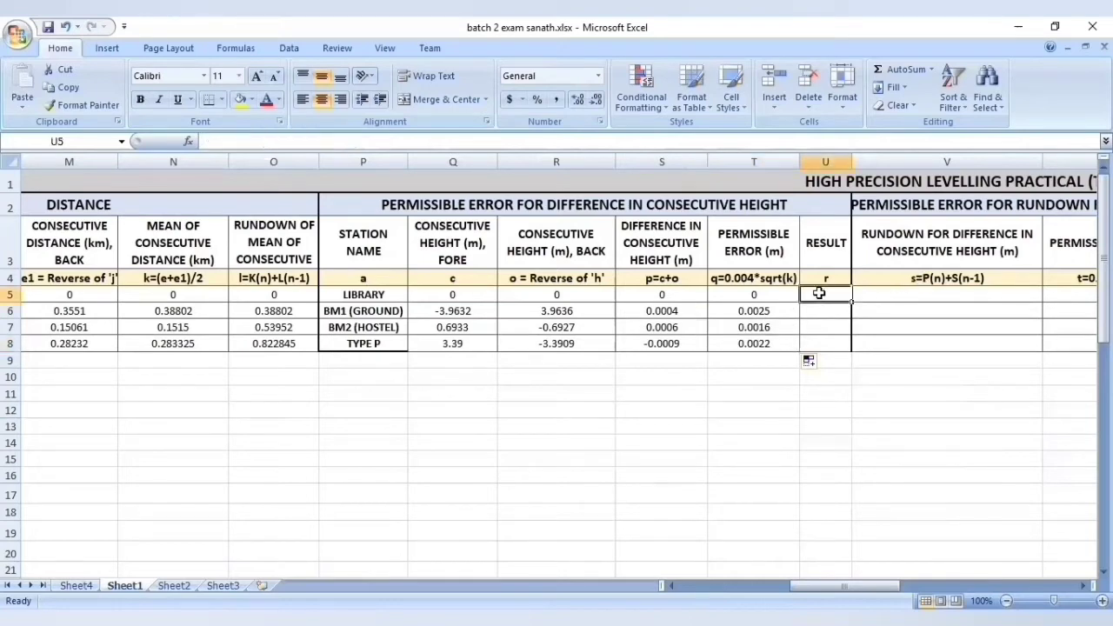
{"action": "type", "text": "paas"}
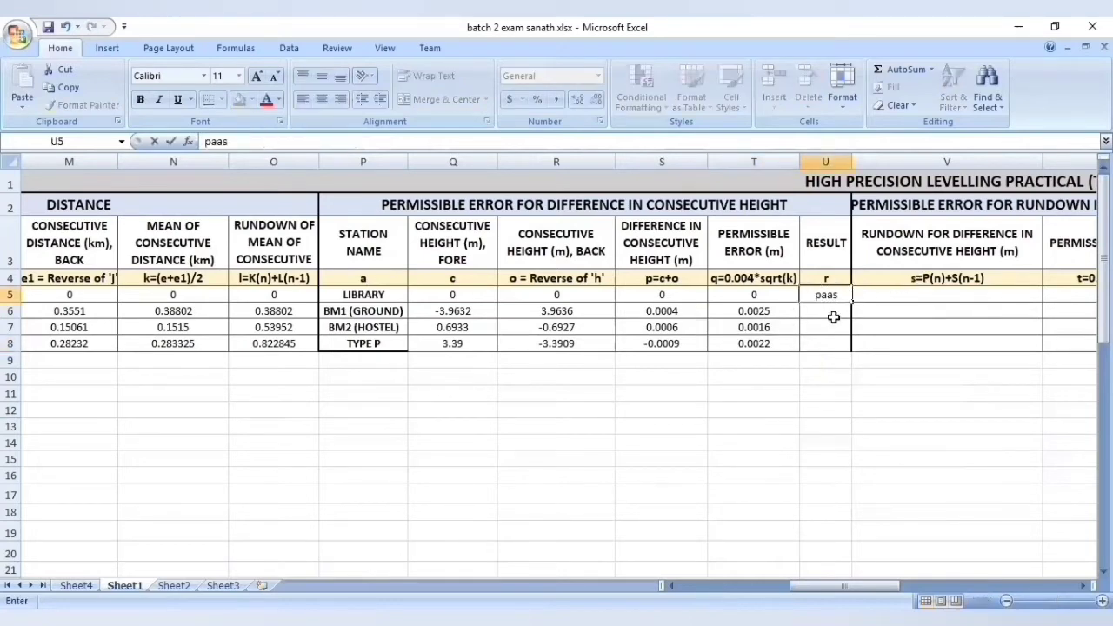
{"action": "key", "text": "BackSpace"}
{"action": "key", "text": "BackSpace"}
{"action": "type", "text": "ss"}
{"action": "key", "text": "Return"}
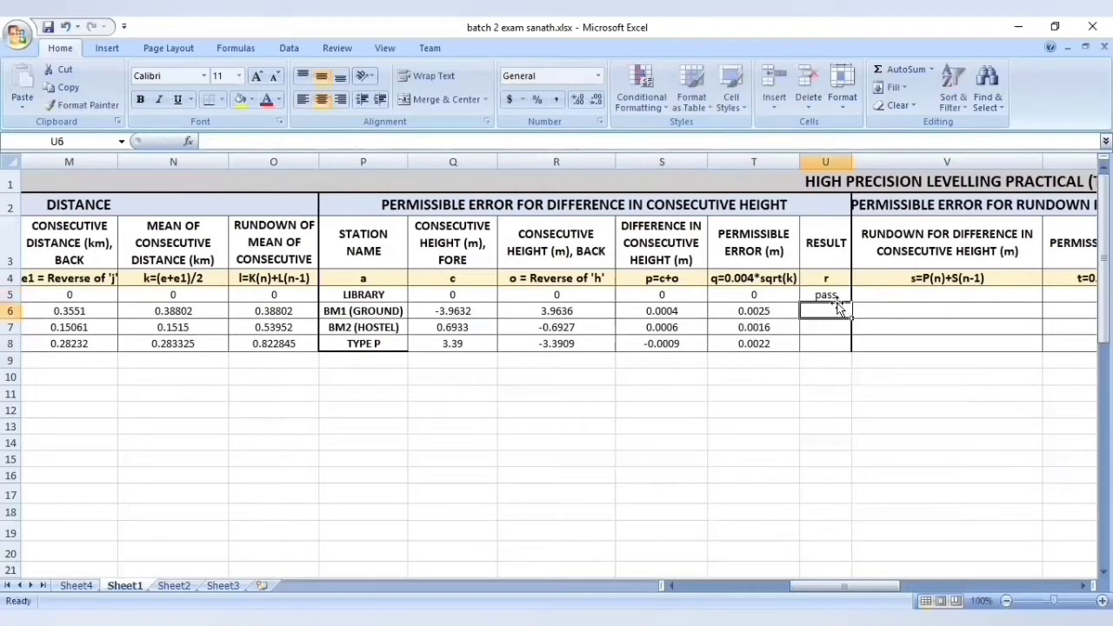
Enter the result "pass" for BM1 (GROUND), BM2 (HOSTEL) and TYPE P in U6 to U8 of the consecutive height permissible error table
{"action": "type", "text": "pass"}
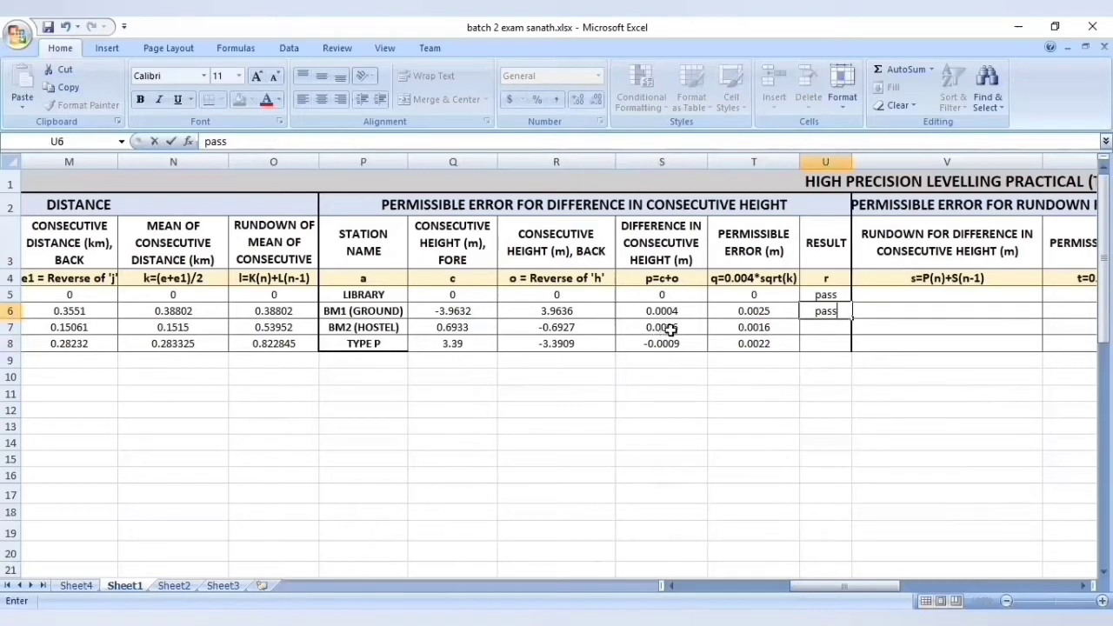
{"action": "left_click", "coordinate": [828, 326]}
{"action": "type", "text": "pass"}
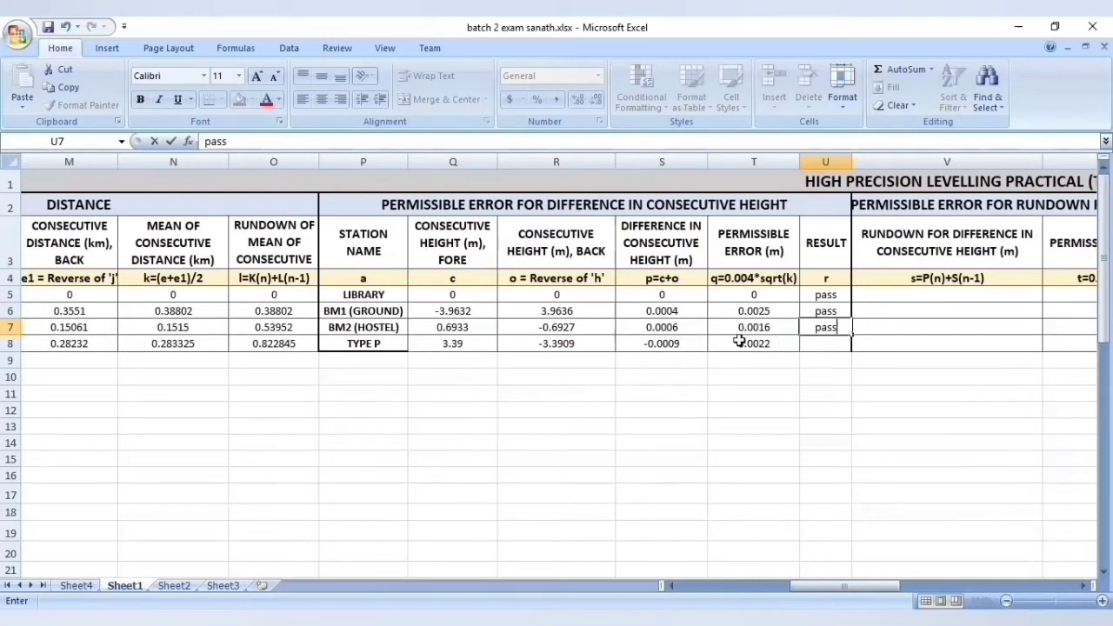
{"action": "left_click", "coordinate": [826, 344]}
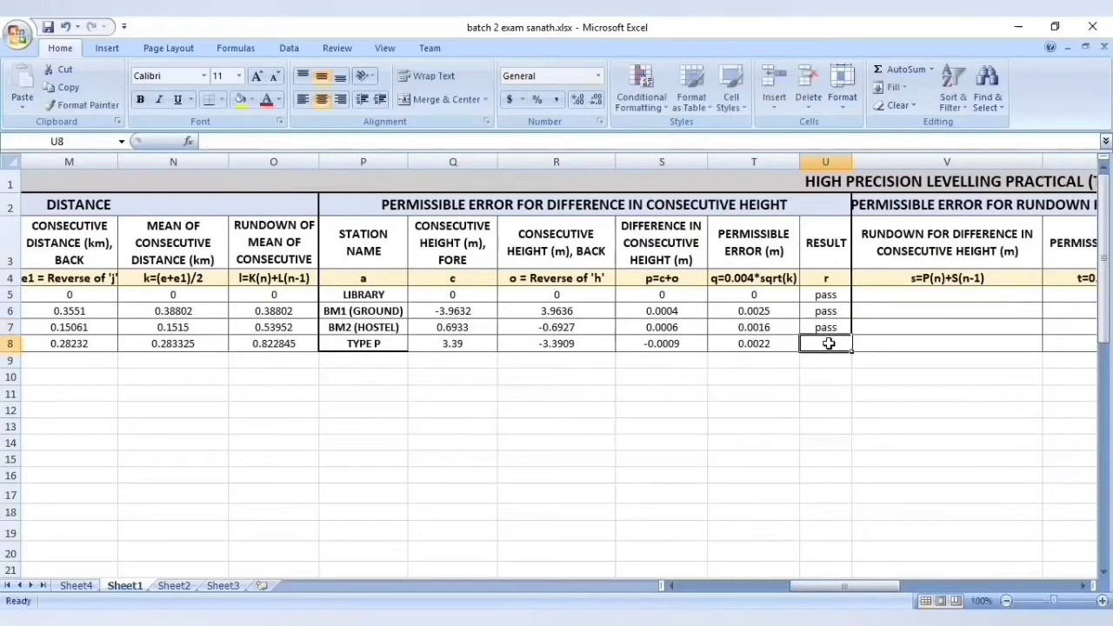
{"action": "type", "text": "pass"}
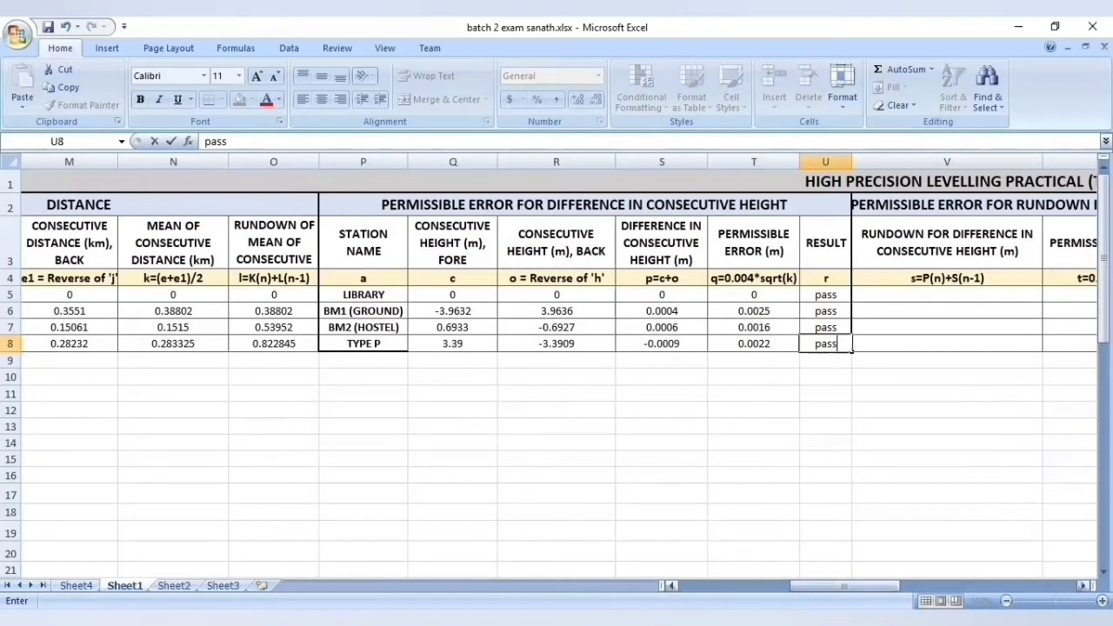
Enter 0 for LIBRARY in V5 as the rundown for difference in consecutive height
{"action": "left_click_drag", "start_coordinate": [844, 586], "coordinate": [871, 585]}
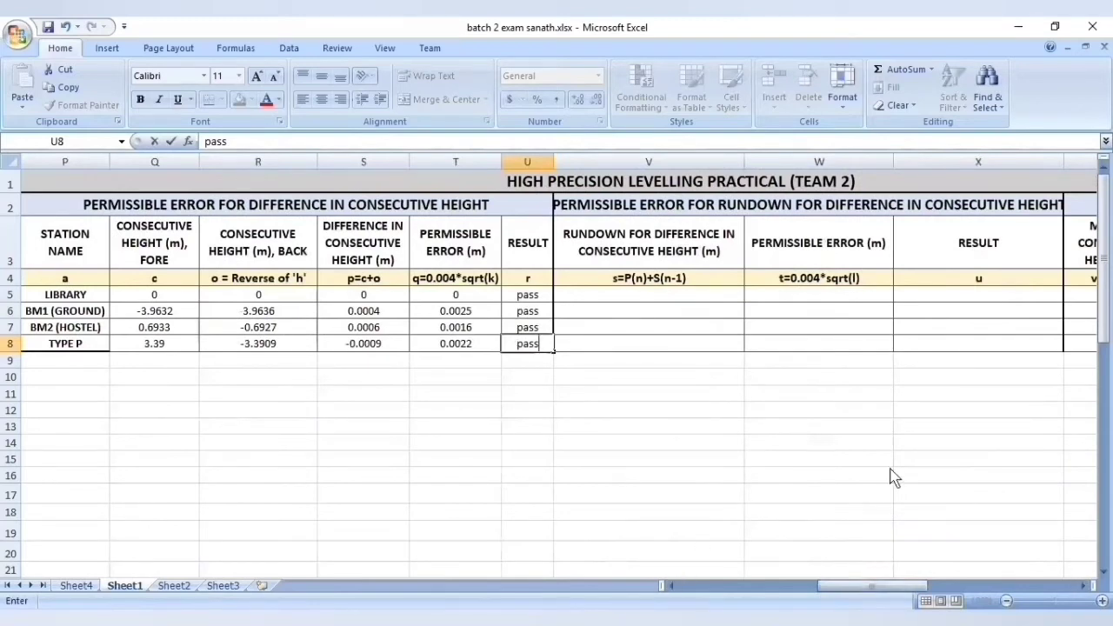
{"action": "scroll", "coordinate": [894, 477], "scroll_direction": "left", "scroll_amount": 1}
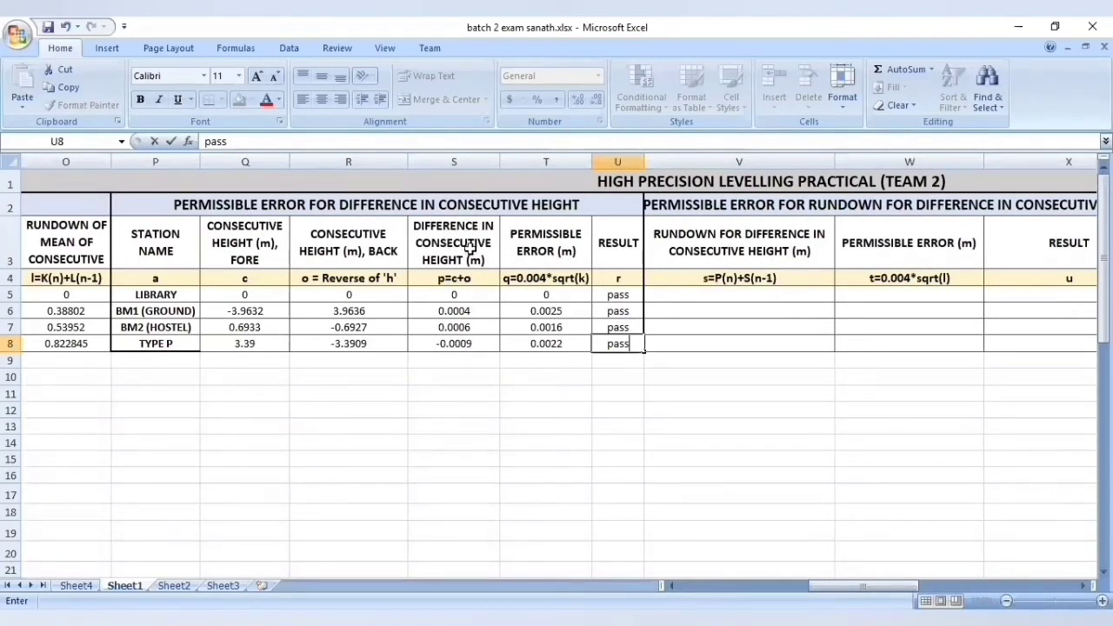
{"action": "left_click", "coordinate": [747, 295]}
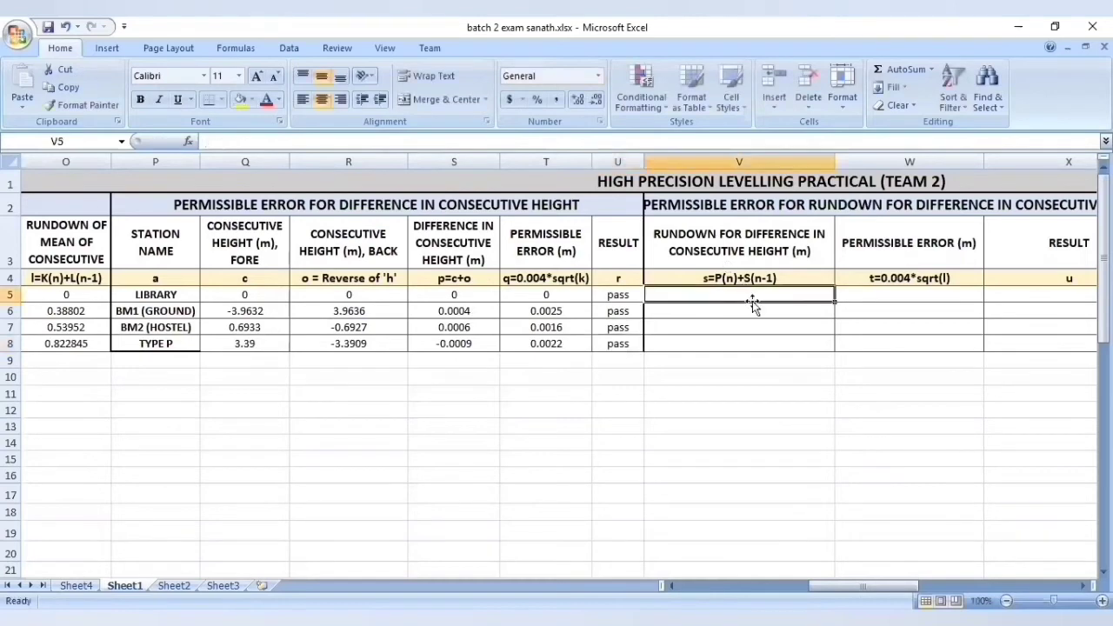
{"action": "type", "text": "="}
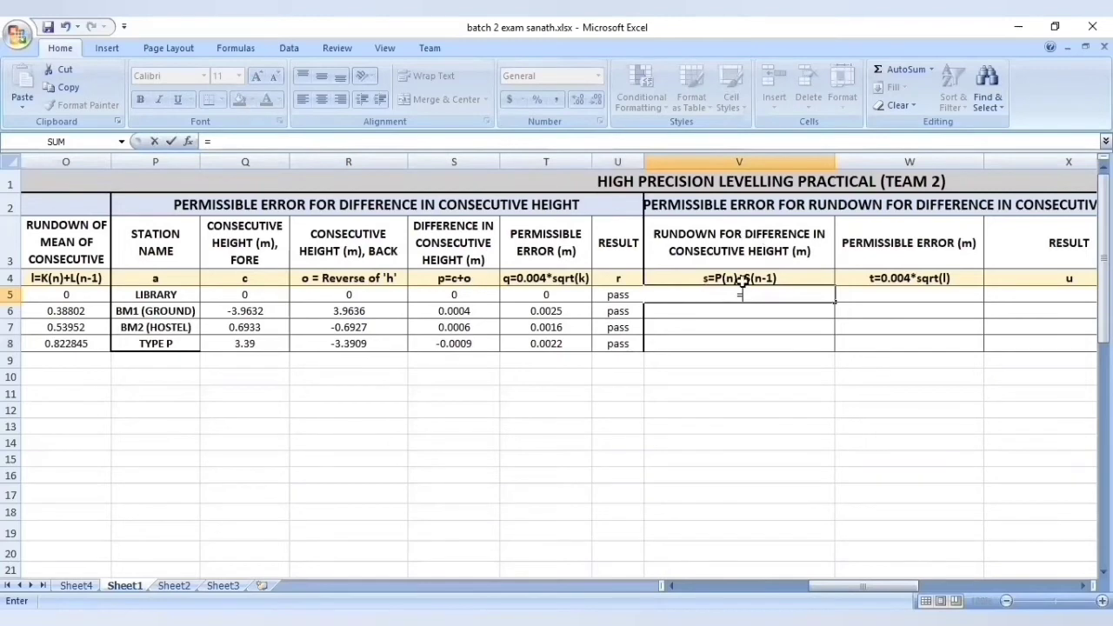
{"action": "type", "text": "0"}
{"action": "key", "text": "Return"}
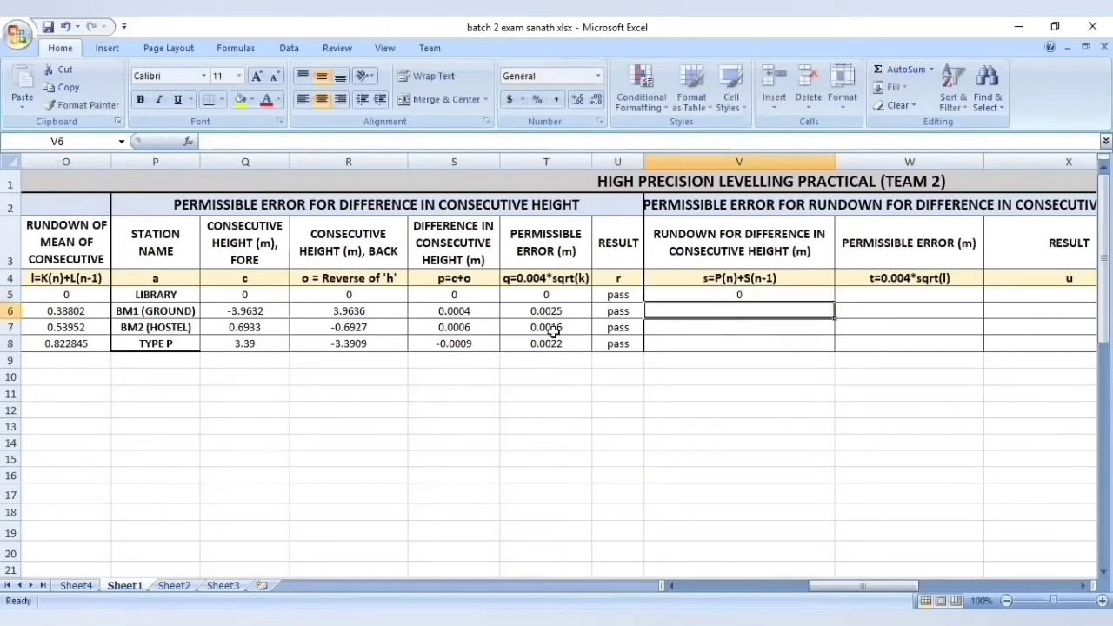
Set the BM1 (GROUND) rundown for difference in consecutive height in V6 with =S6
{"action": "left_click", "coordinate": [480, 314]}
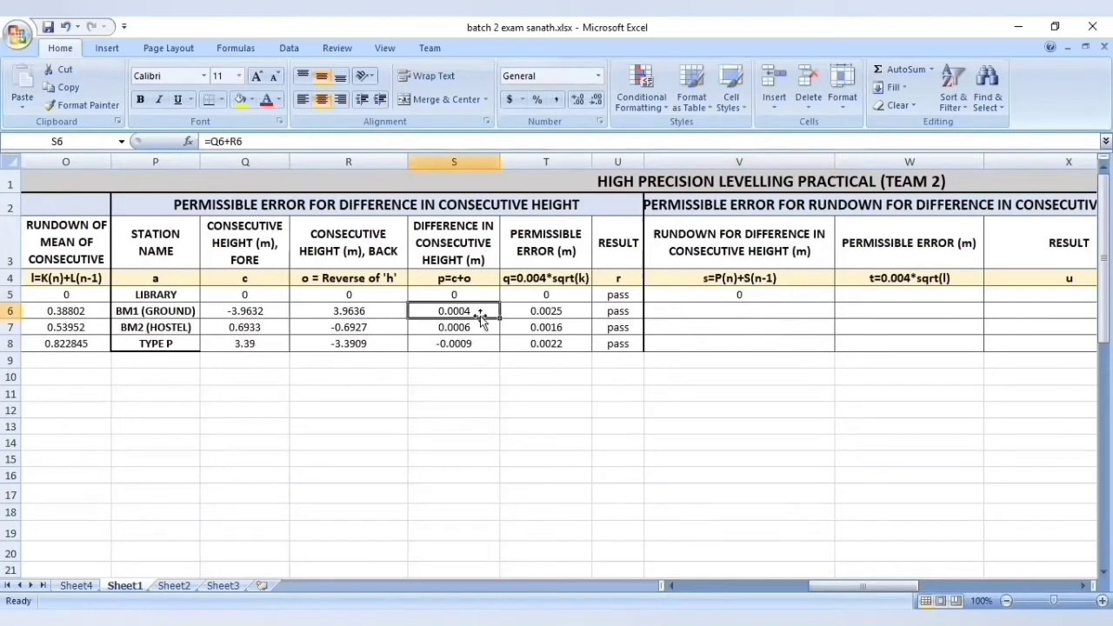
{"action": "left_click", "coordinate": [687, 317]}
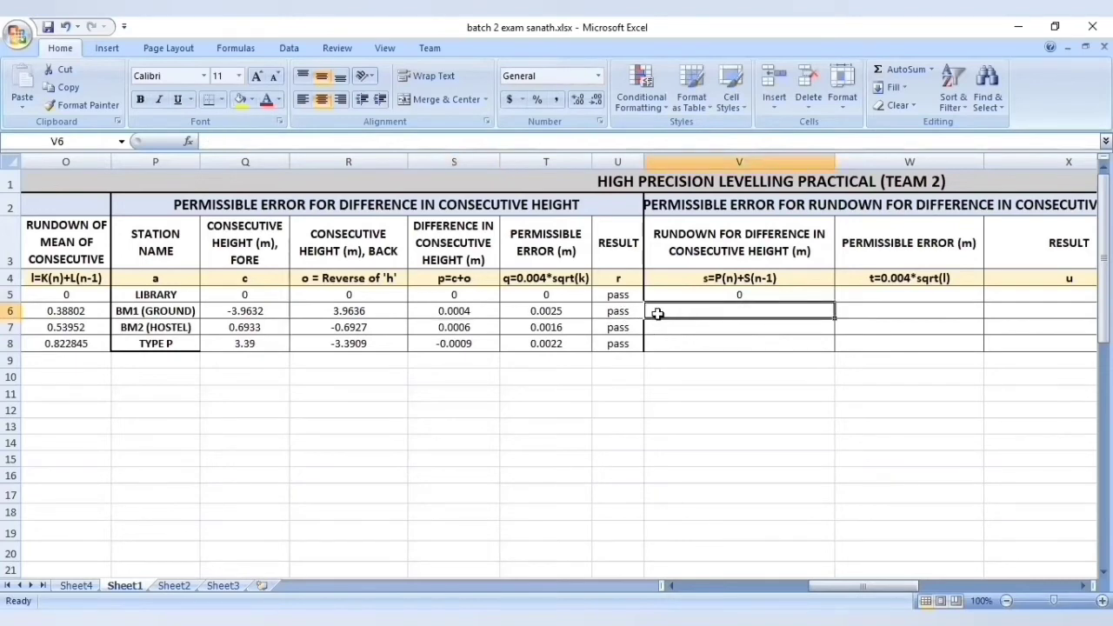
{"action": "type", "text": "="}
{"action": "left_click", "coordinate": [454, 310]}
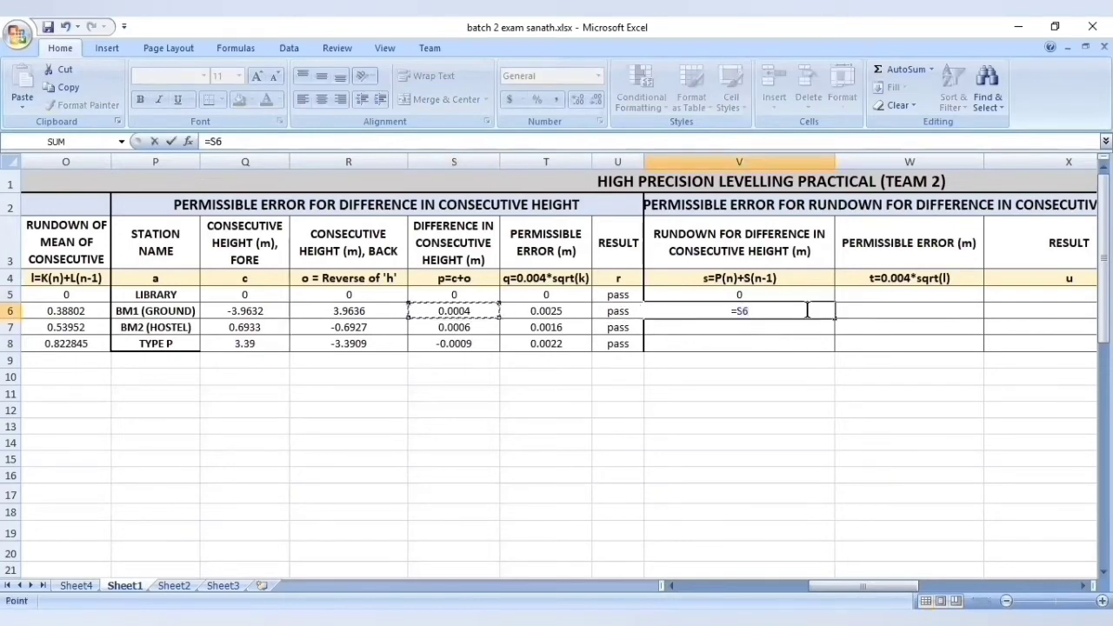
{"action": "key", "text": "Return"}
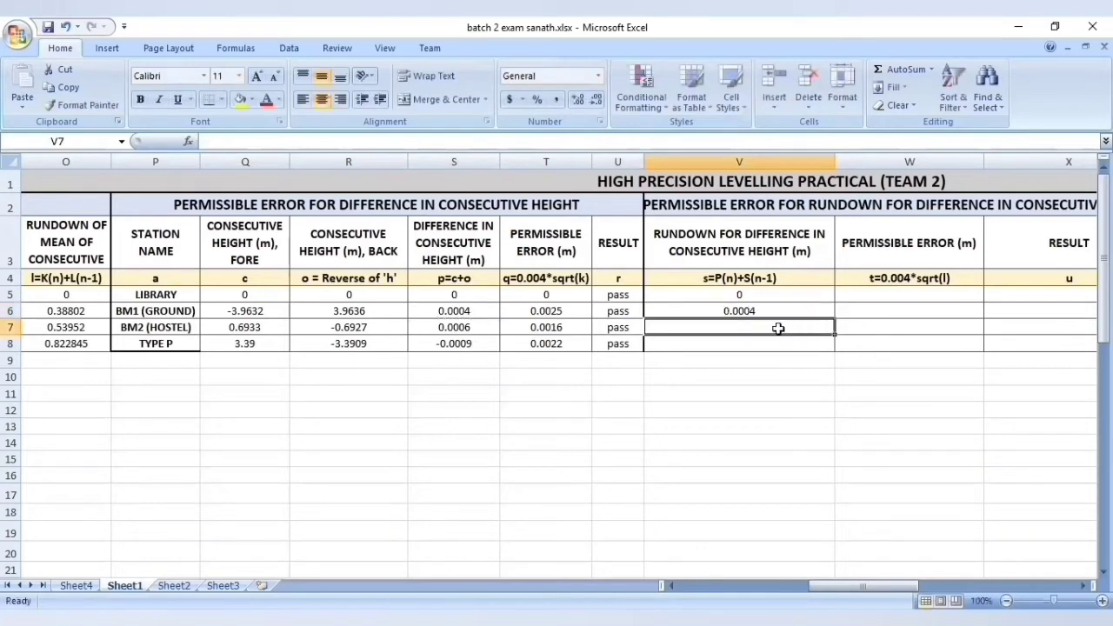
Calculate the BM2 (HOSTEL) rundown for difference in consecutive height in V7 with =V6+S7 and fill the formula down to V8
{"action": "left_click", "coordinate": [483, 327]}
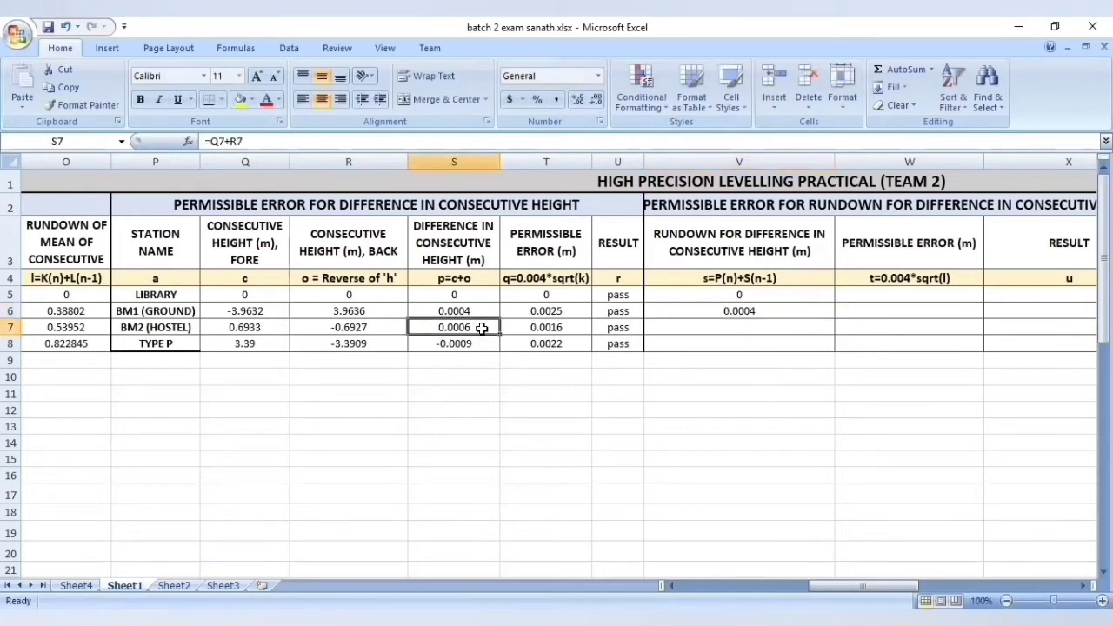
{"action": "left_click", "coordinate": [760, 325]}
{"action": "type", "text": "="}
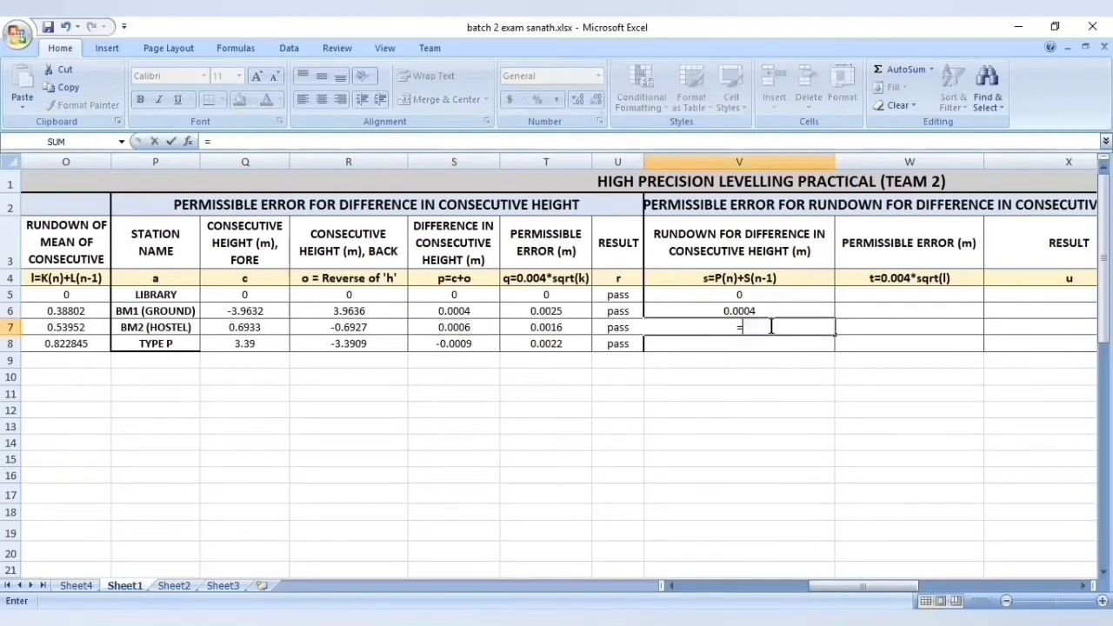
{"action": "left_click", "coordinate": [762, 311]}
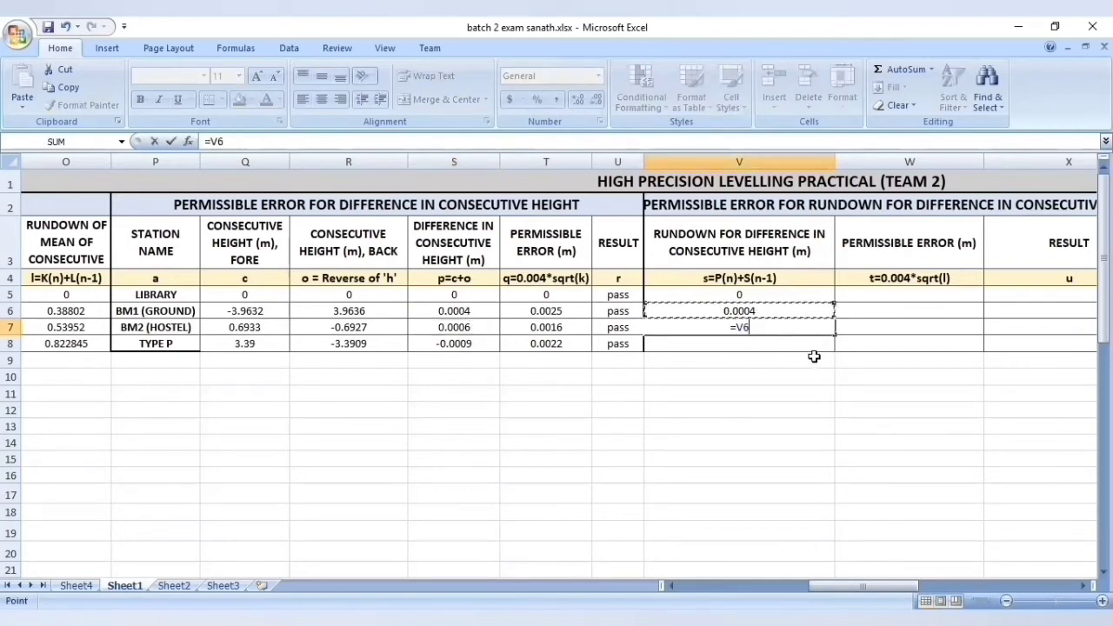
{"action": "type", "text": "+"}
{"action": "left_click", "coordinate": [481, 328]}
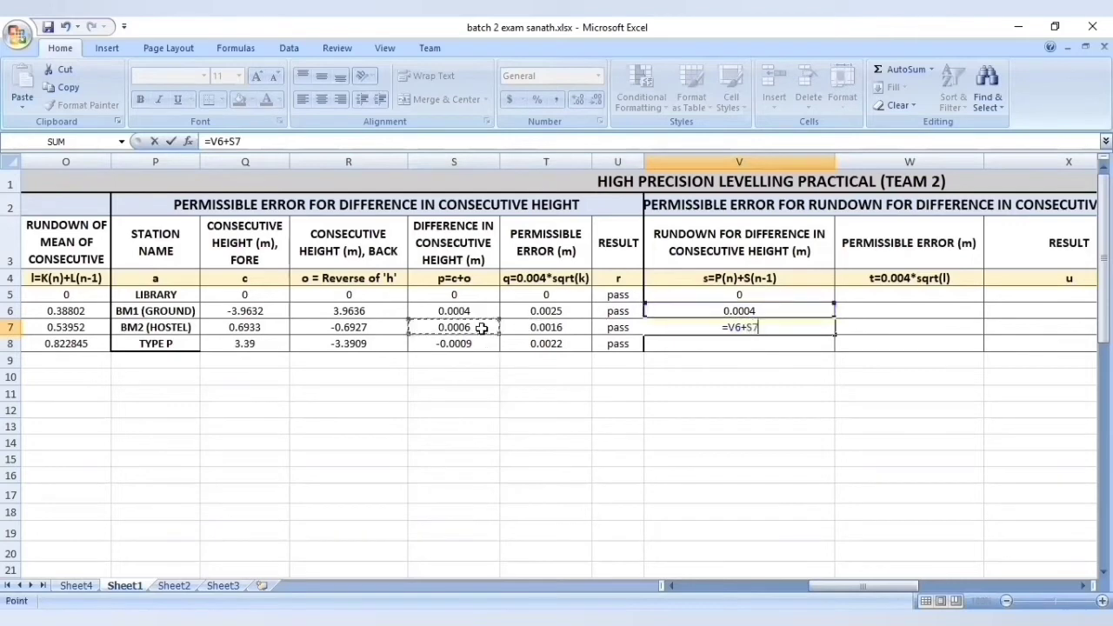
{"action": "key", "text": "Return"}
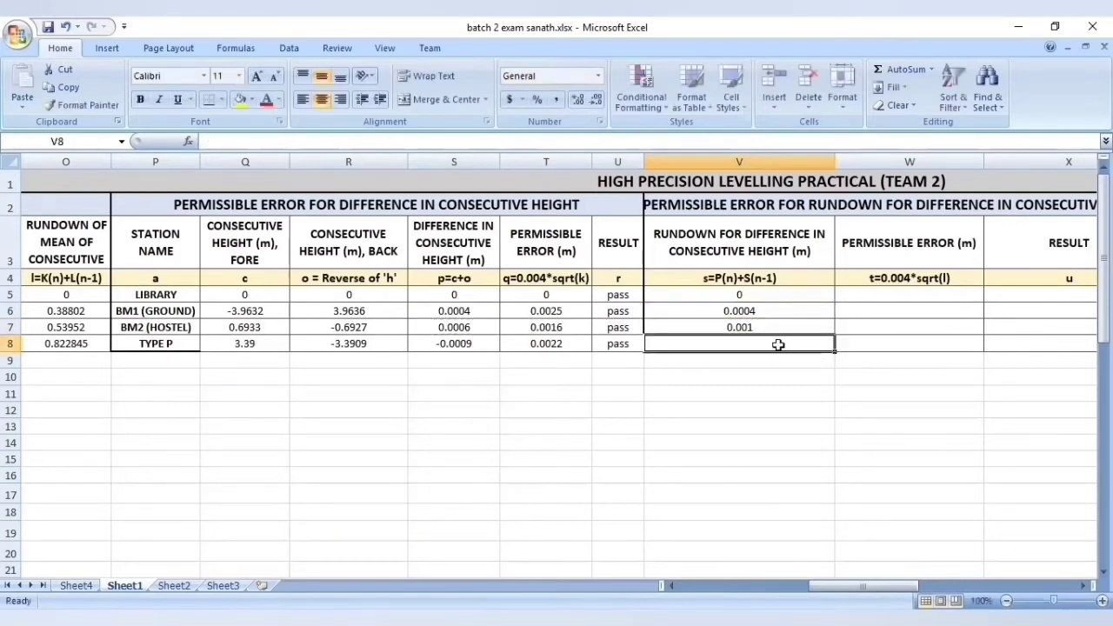
{"action": "left_click", "coordinate": [782, 326]}
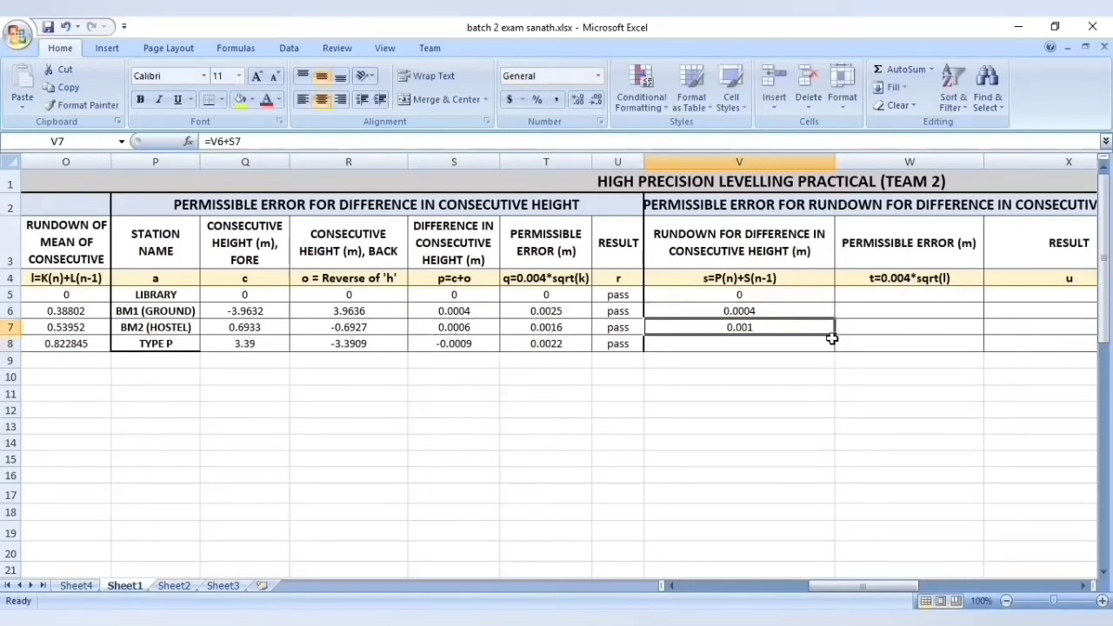
{"action": "left_click_drag", "start_coordinate": [833, 335], "coordinate": [829, 350]}
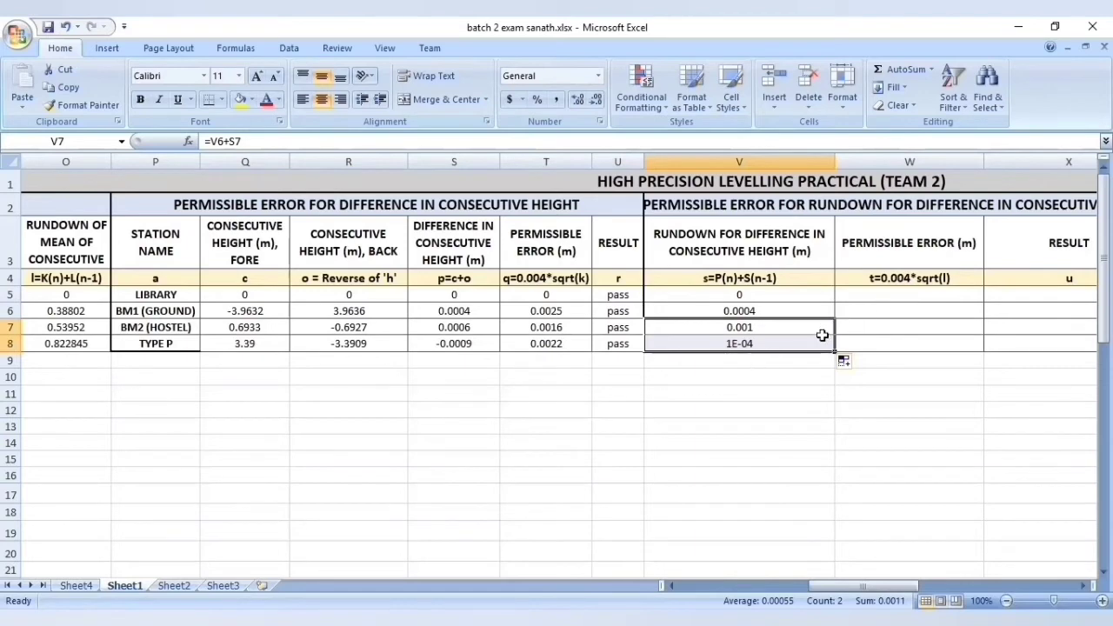
Enter 0 for LIBRARY in W5 as the rundown permissible error and try =ROUNDDOWN(0.004*SQRT(O6) for BM1 (GROUND) in W6
{"action": "left_click", "coordinate": [887, 295]}
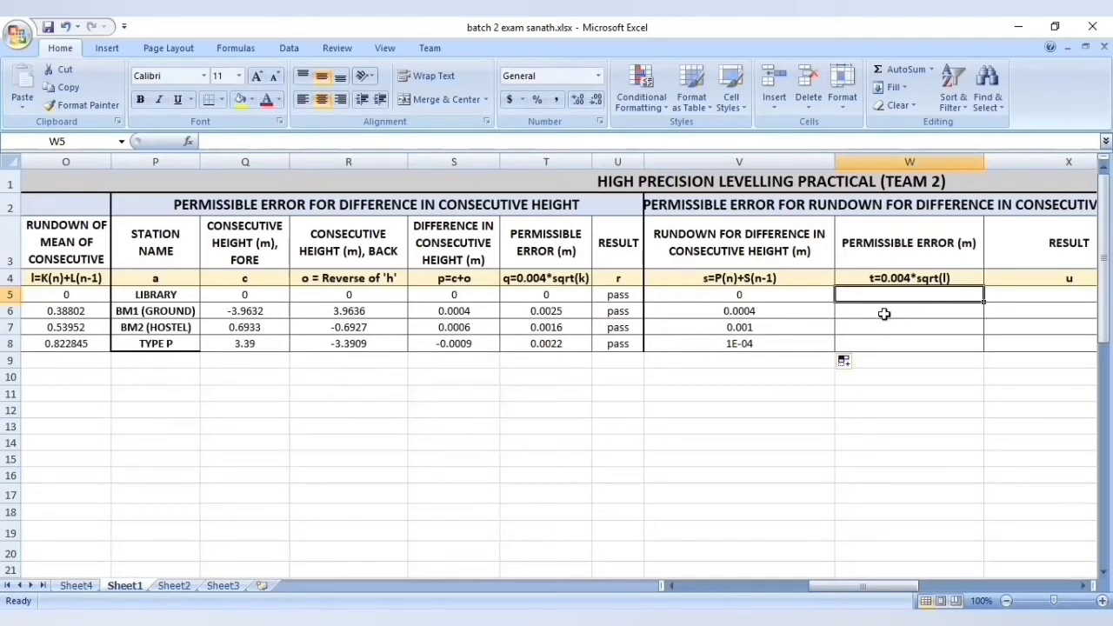
{"action": "type", "text": "0"}
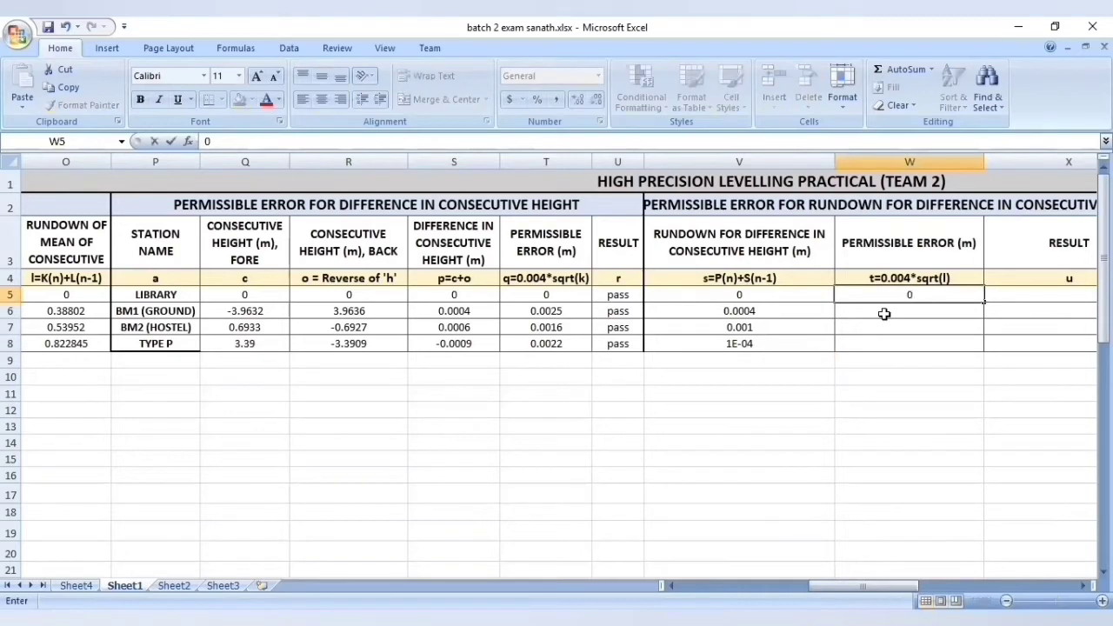
{"action": "left_click", "coordinate": [885, 314]}
{"action": "type", "text": "="}
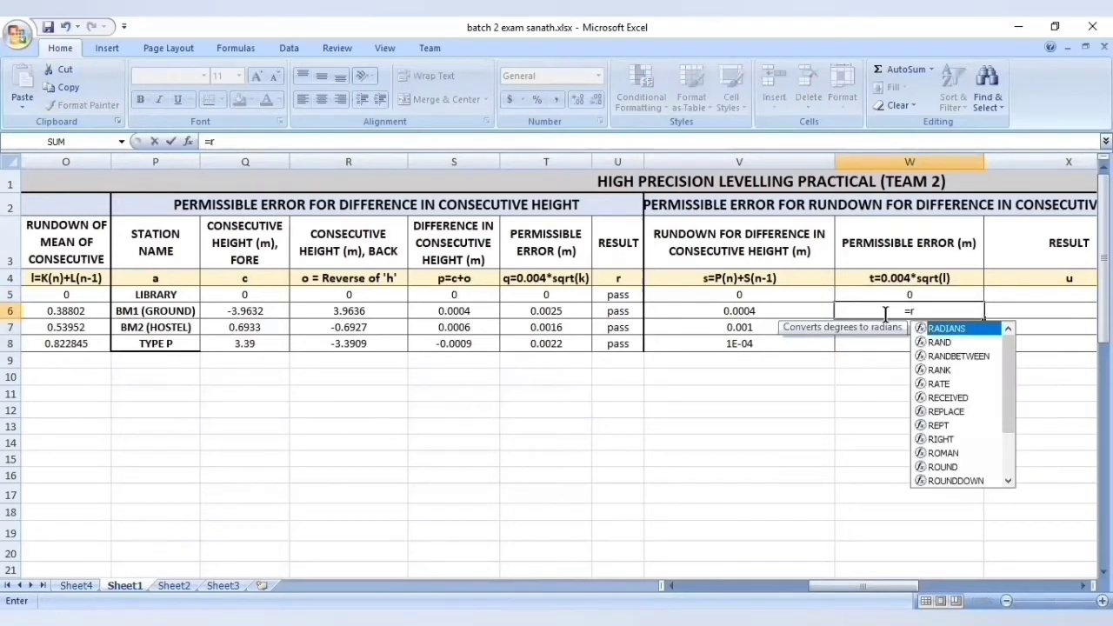
{"action": "type", "text": "roun"}
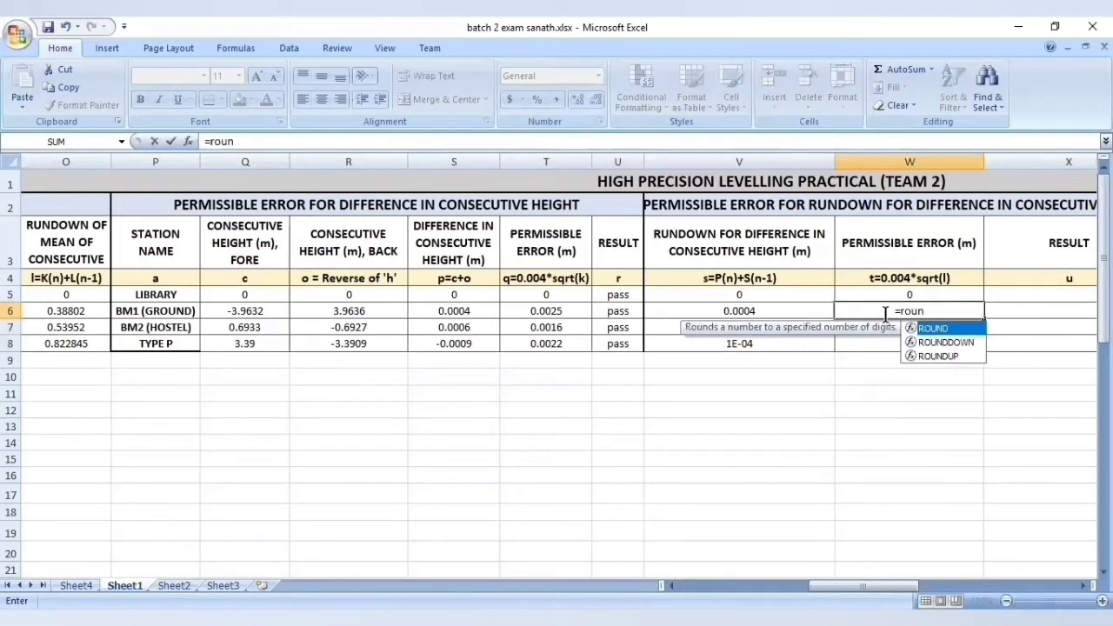
{"action": "double_click", "coordinate": [952, 343]}
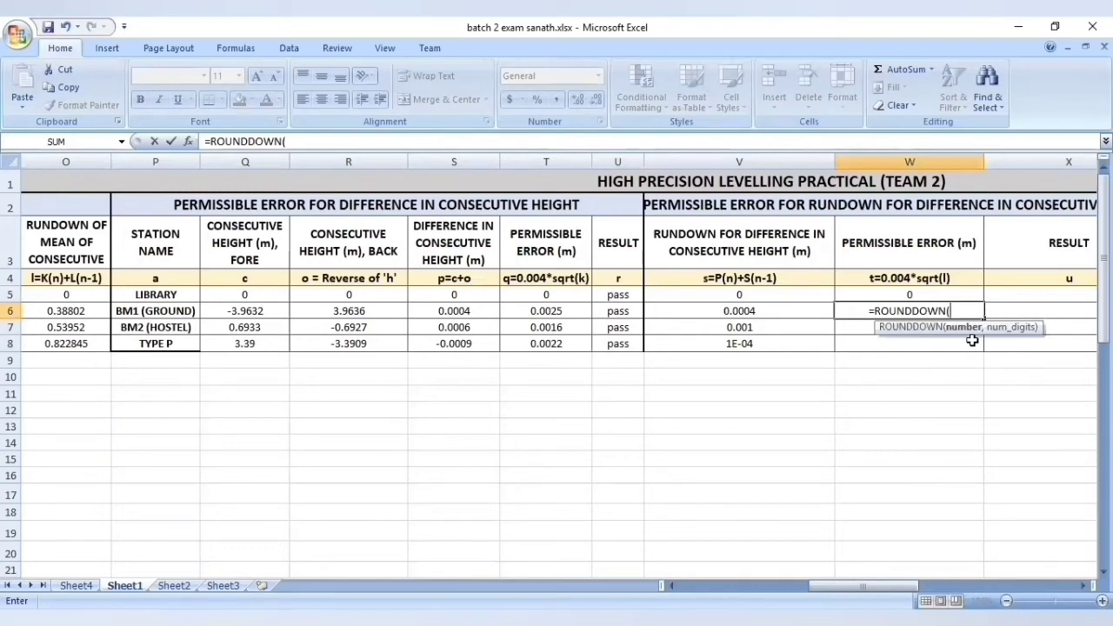
{"action": "type", "text": "0.004"}
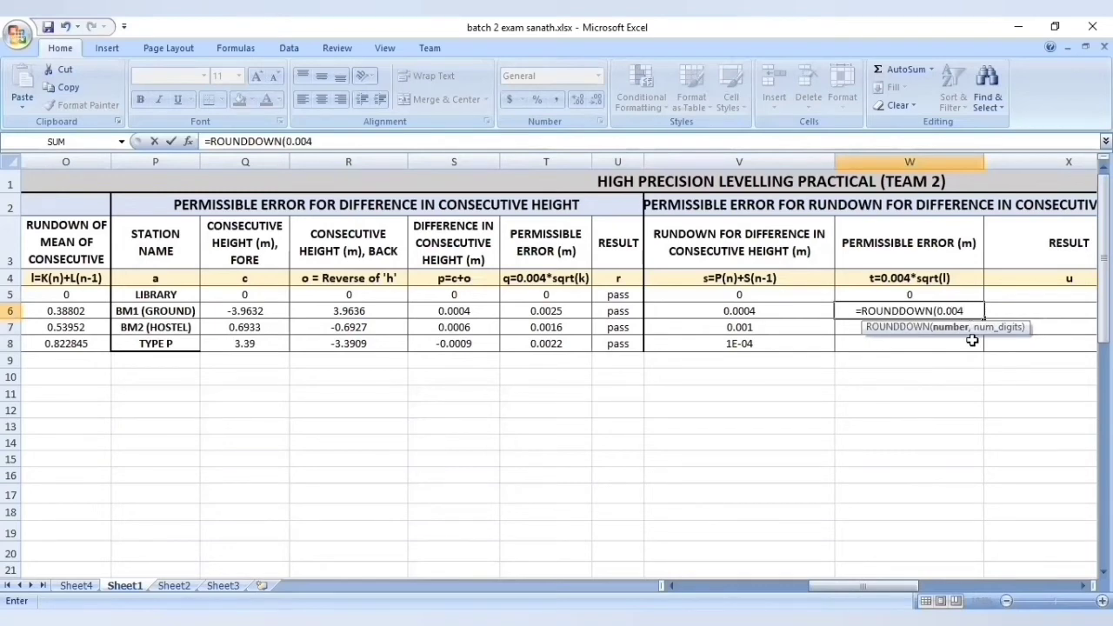
{"action": "type", "text": "*"}
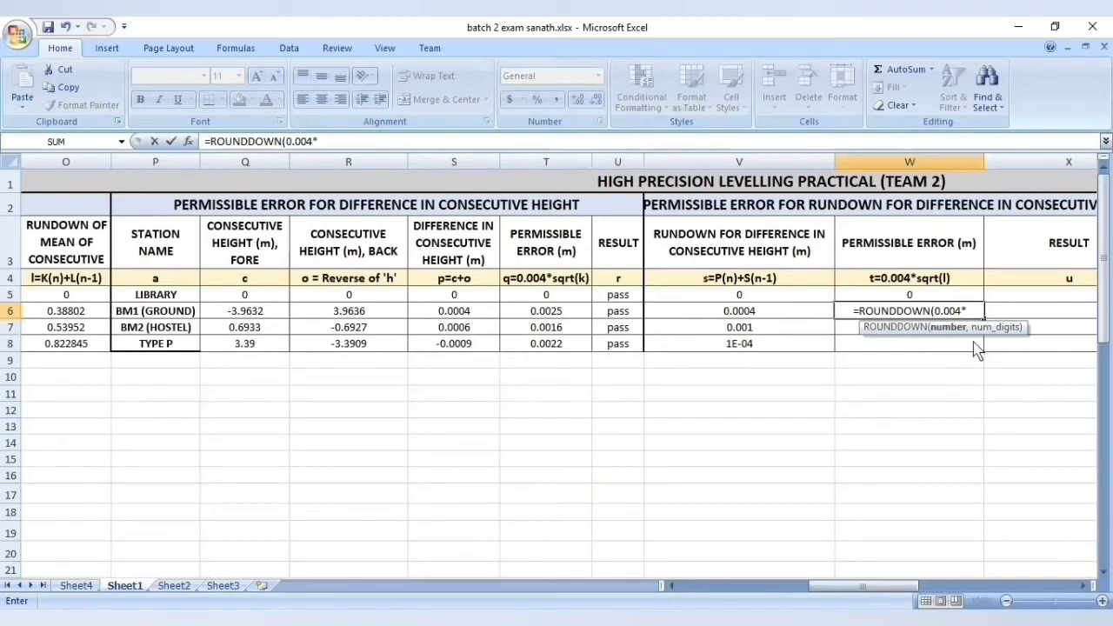
{"action": "type", "text": "sqrt"}
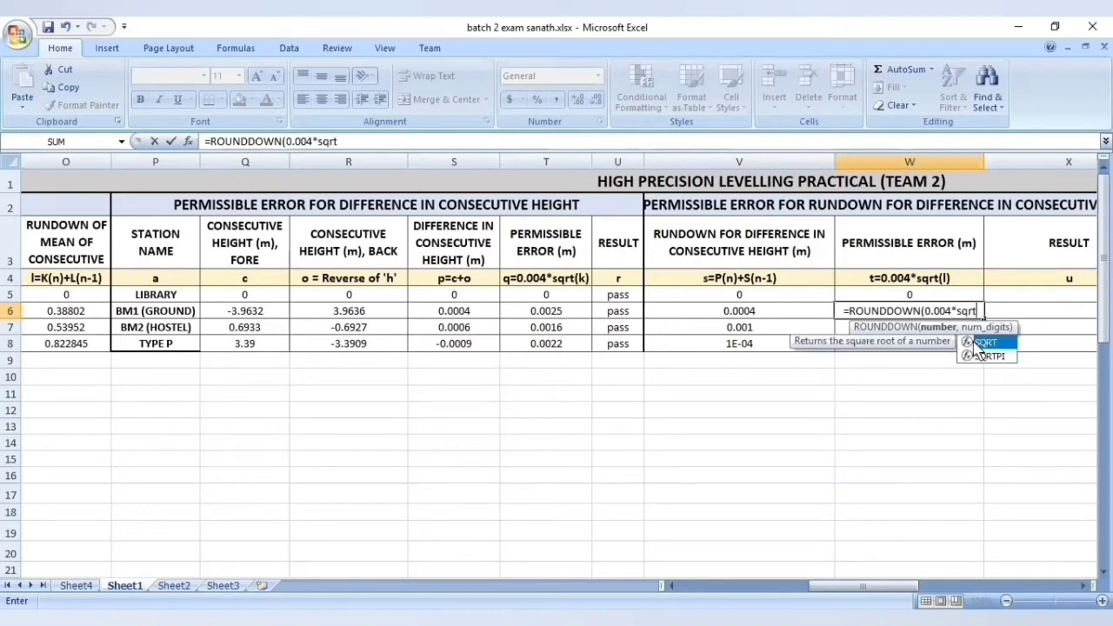
{"action": "double_click", "coordinate": [977, 342]}
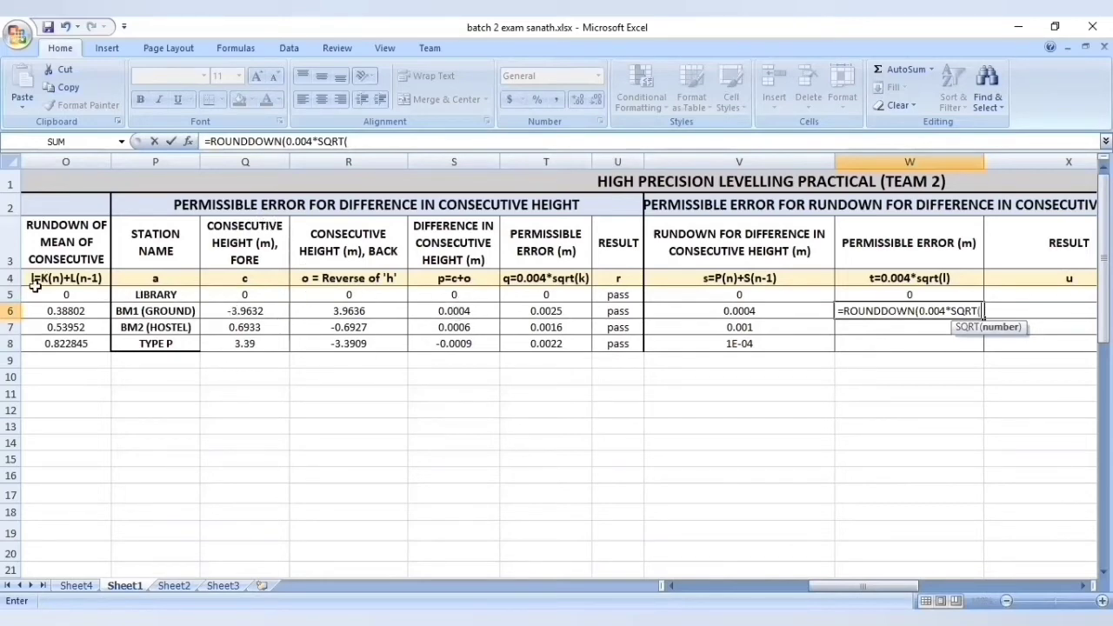
{"action": "left_click", "coordinate": [49, 313]}
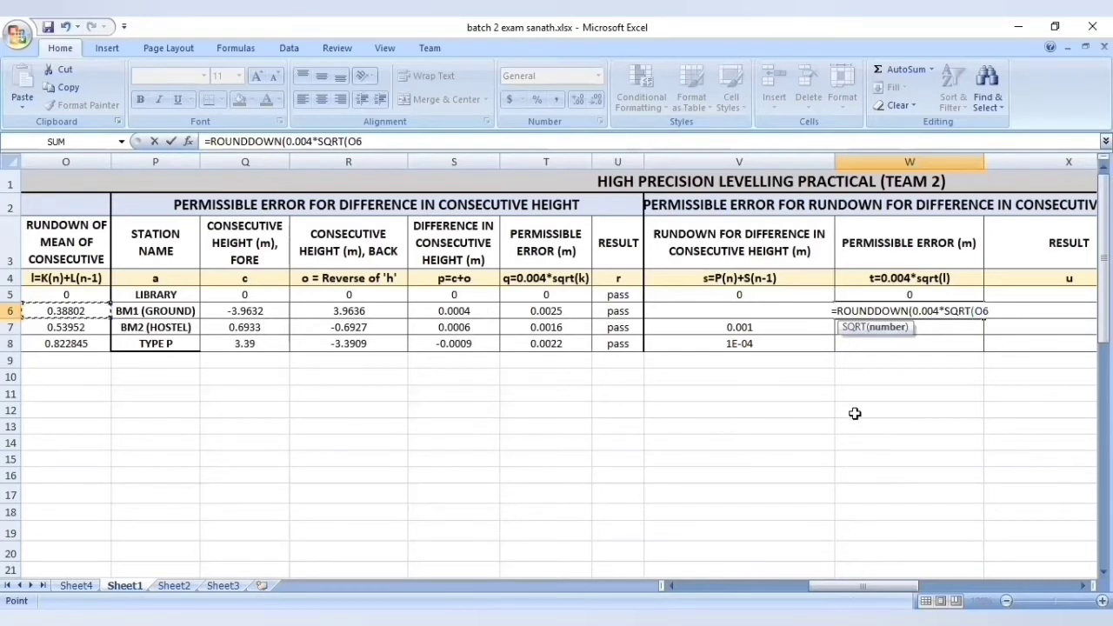
{"action": "type", "text": ")"}
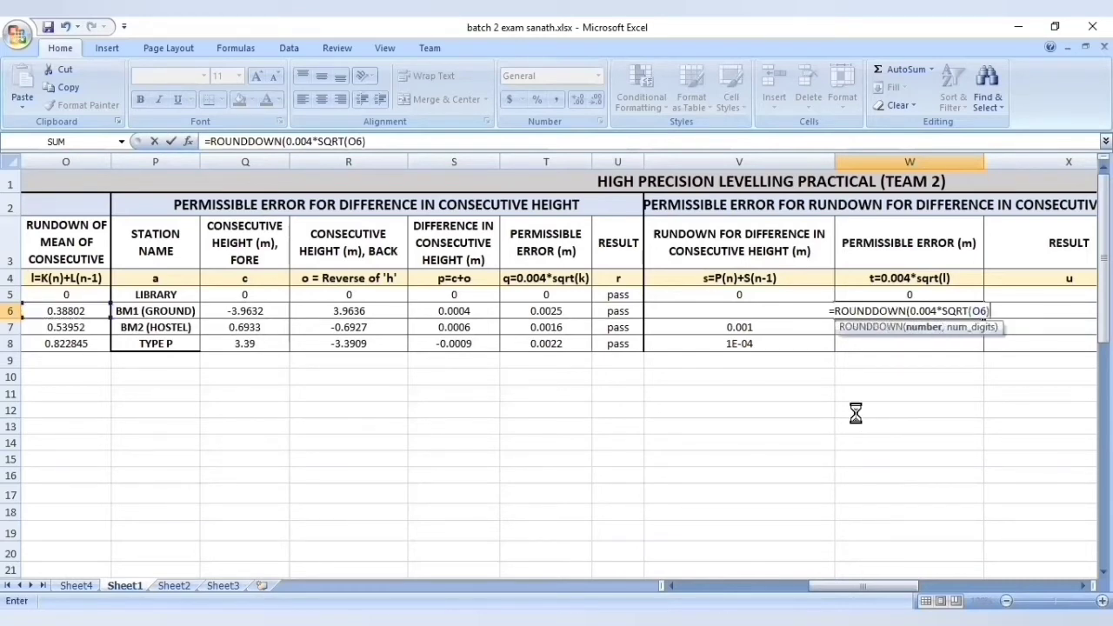
{"action": "key", "text": "Return"}
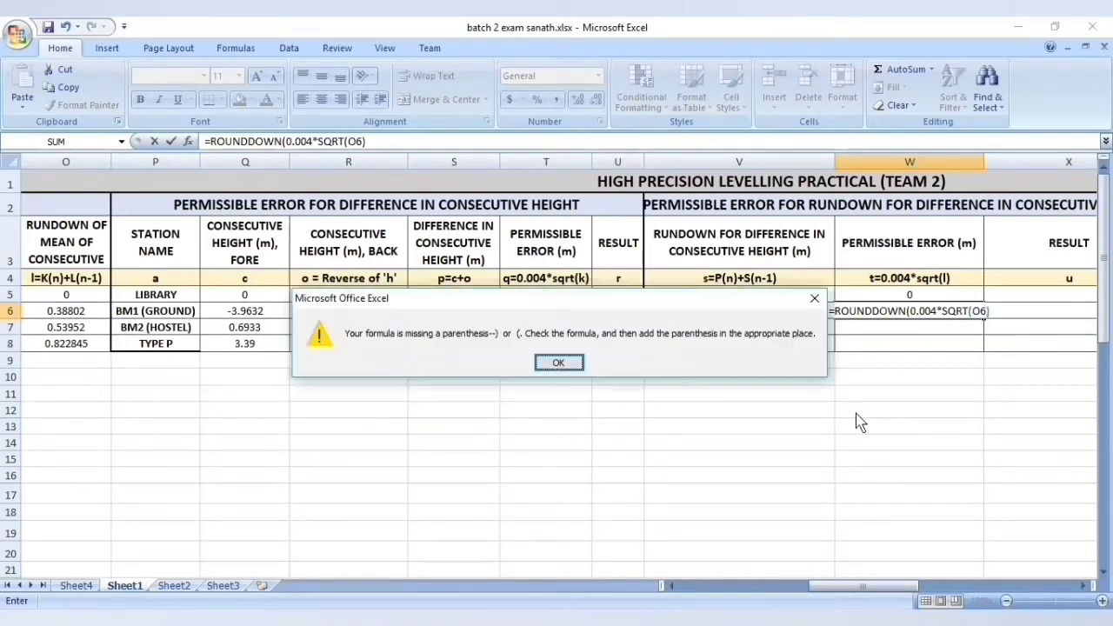
Correct the BM1 (GROUND) rundown permissible error in W6 to =ROUNDDOWN(0.004*SQRT(O6),4) and fill it down to W8
{"action": "left_click", "coordinate": [816, 301]}
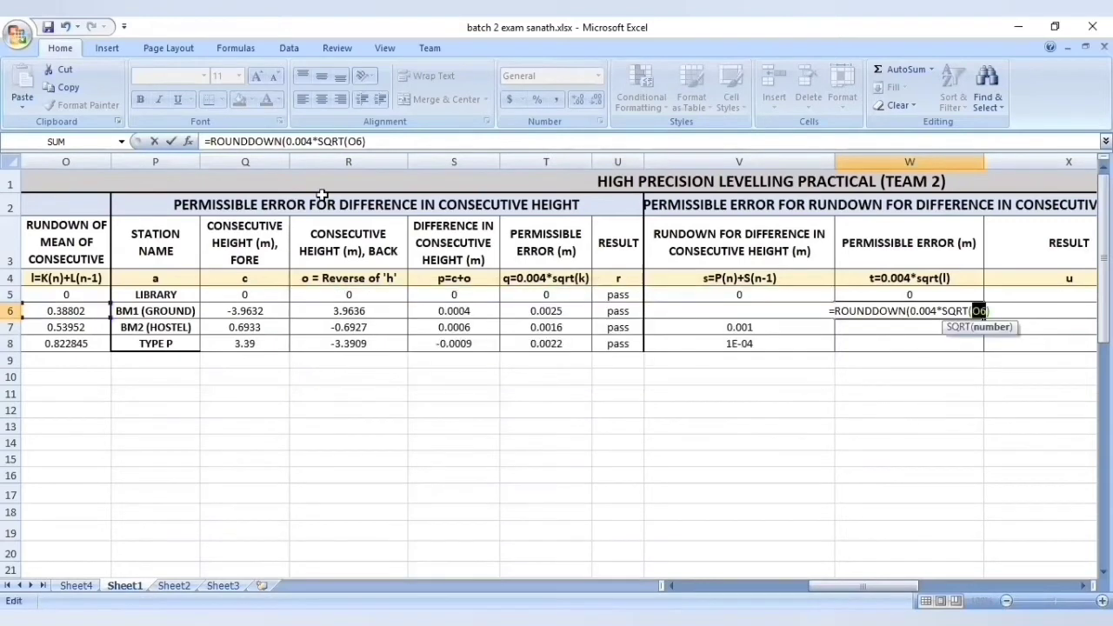
{"action": "left_click", "coordinate": [367, 142]}
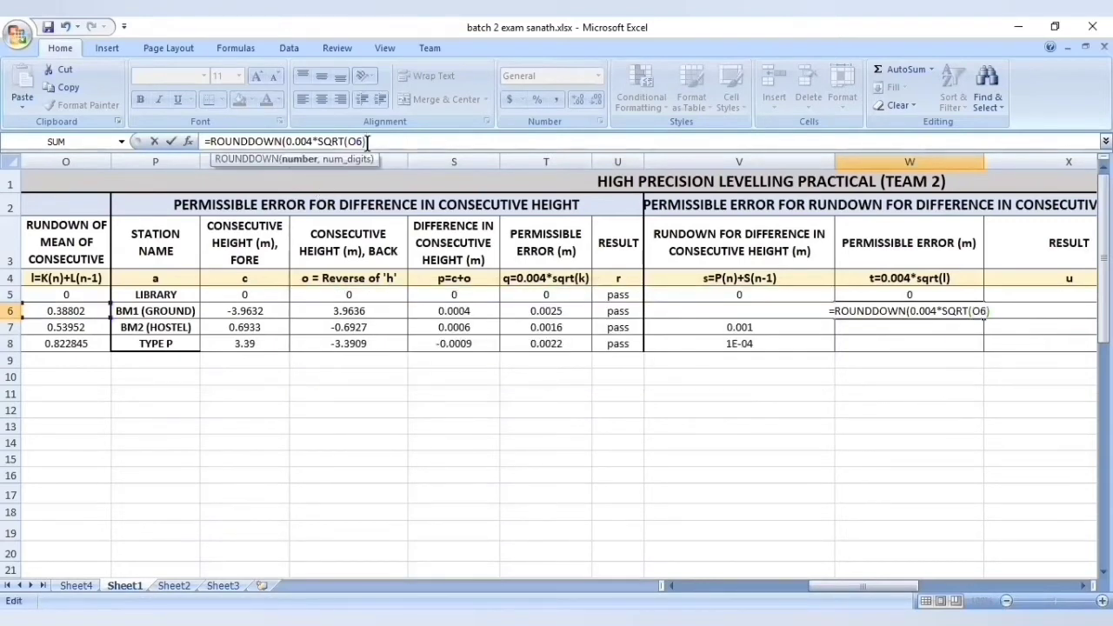
{"action": "type", "text": ",4)"}
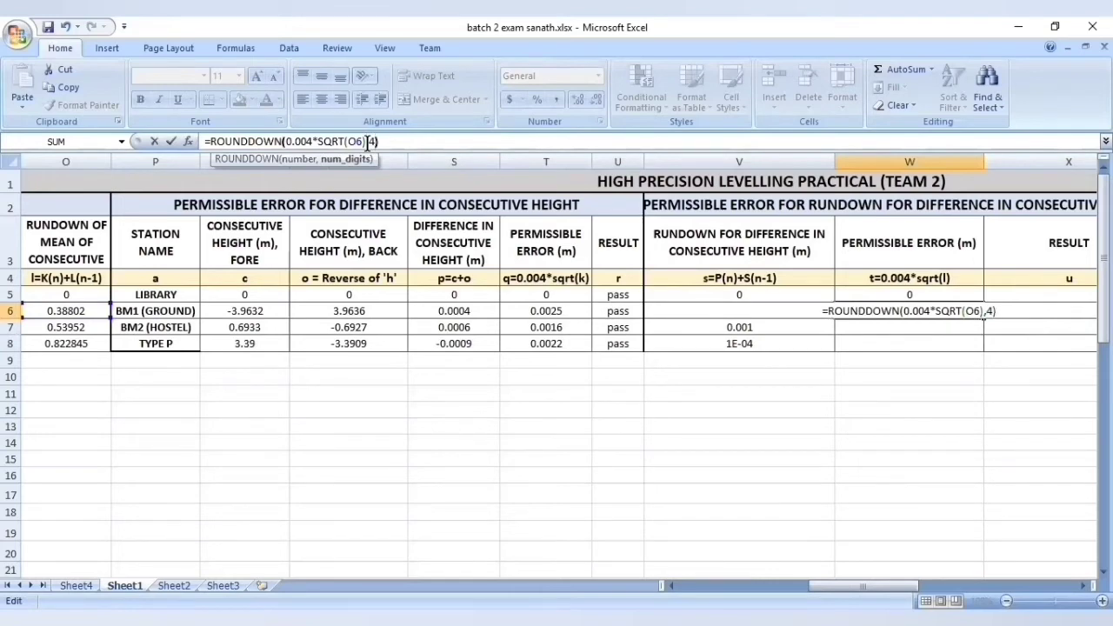
{"action": "key", "text": "Return"}
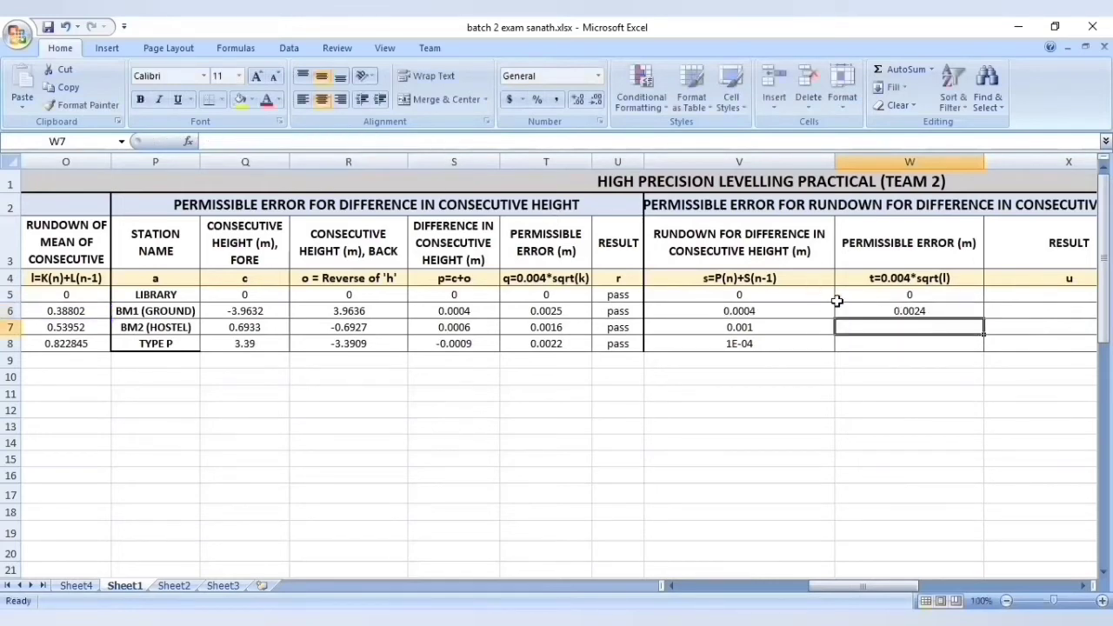
{"action": "left_click", "coordinate": [917, 311]}
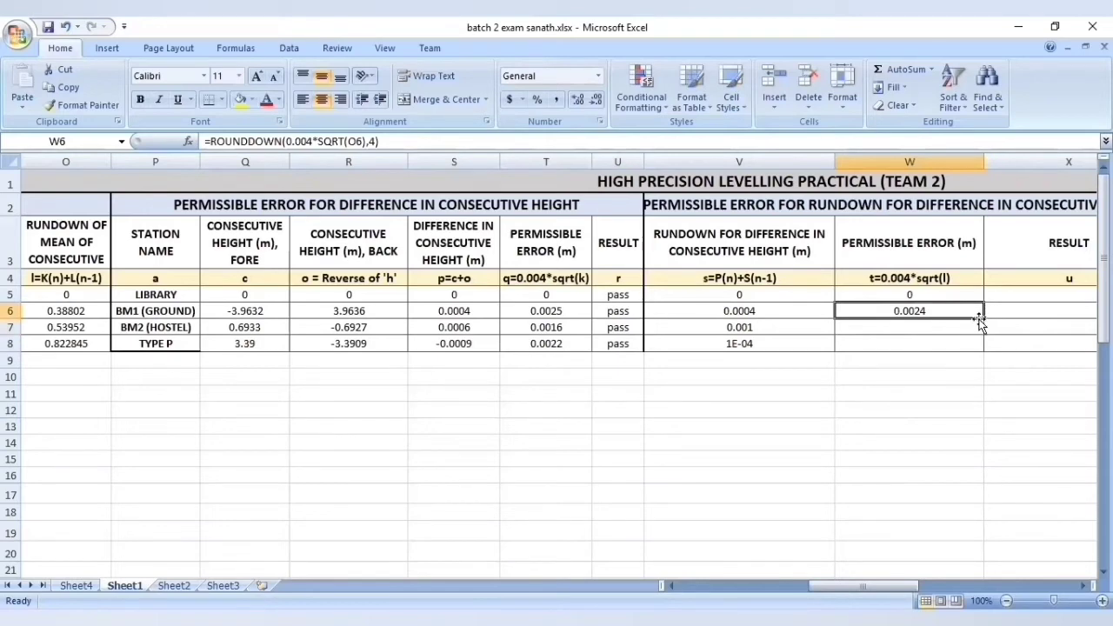
{"action": "left_click_drag", "start_coordinate": [980, 320], "coordinate": [986, 350]}
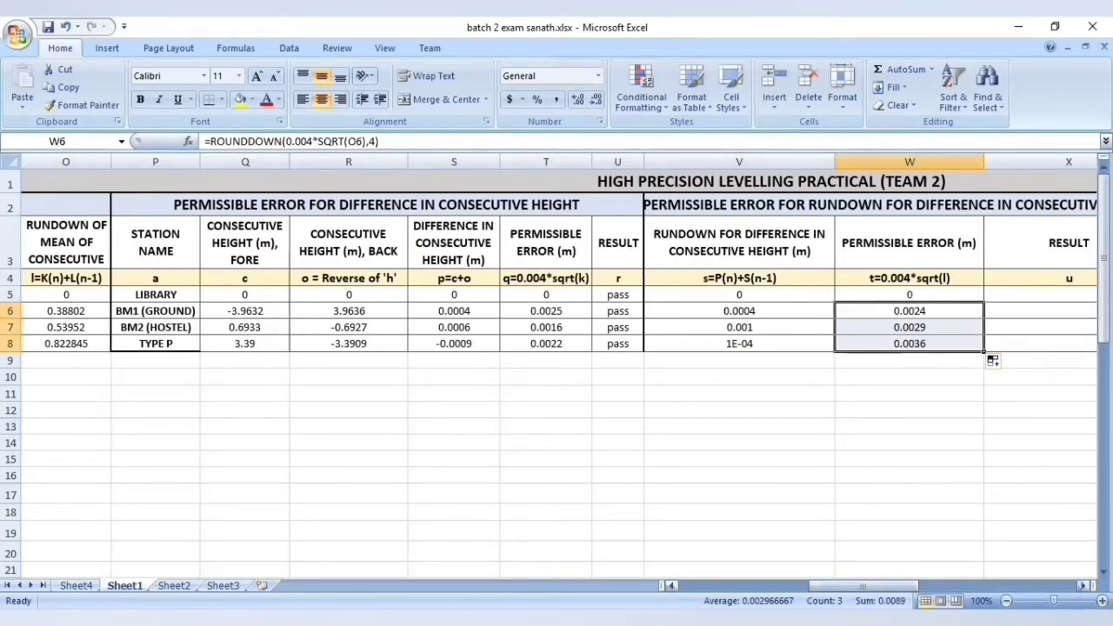
Enter pass as the LIBRARY result for the rundown permissible error in X5 and fill it down to X8
{"action": "left_click_drag", "start_coordinate": [908, 586], "coordinate": [918, 586]}
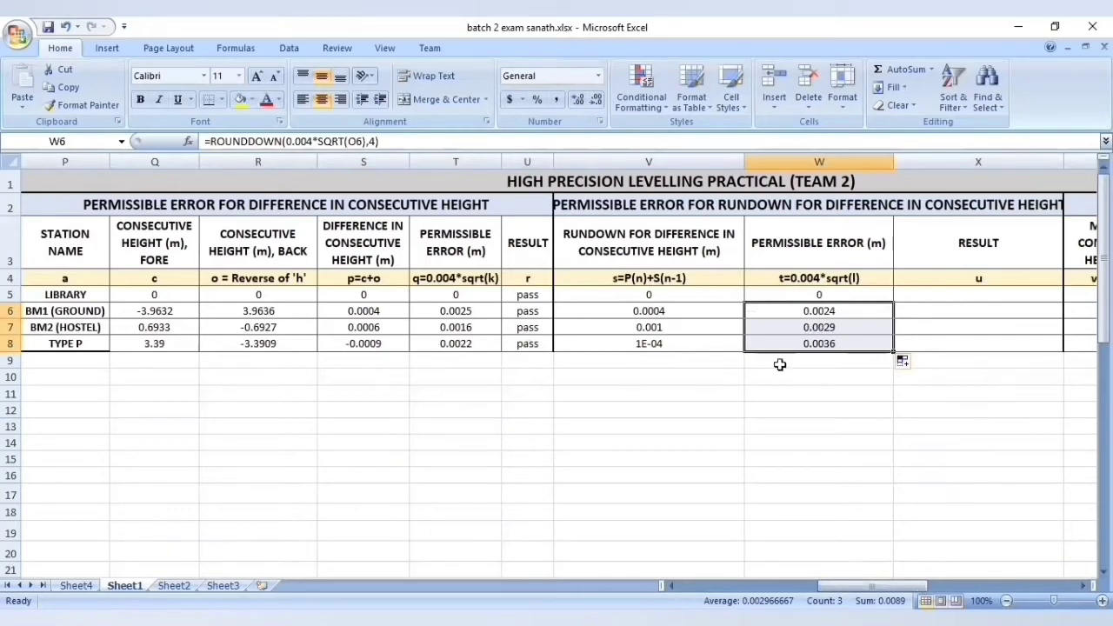
{"action": "left_click", "coordinate": [976, 297]}
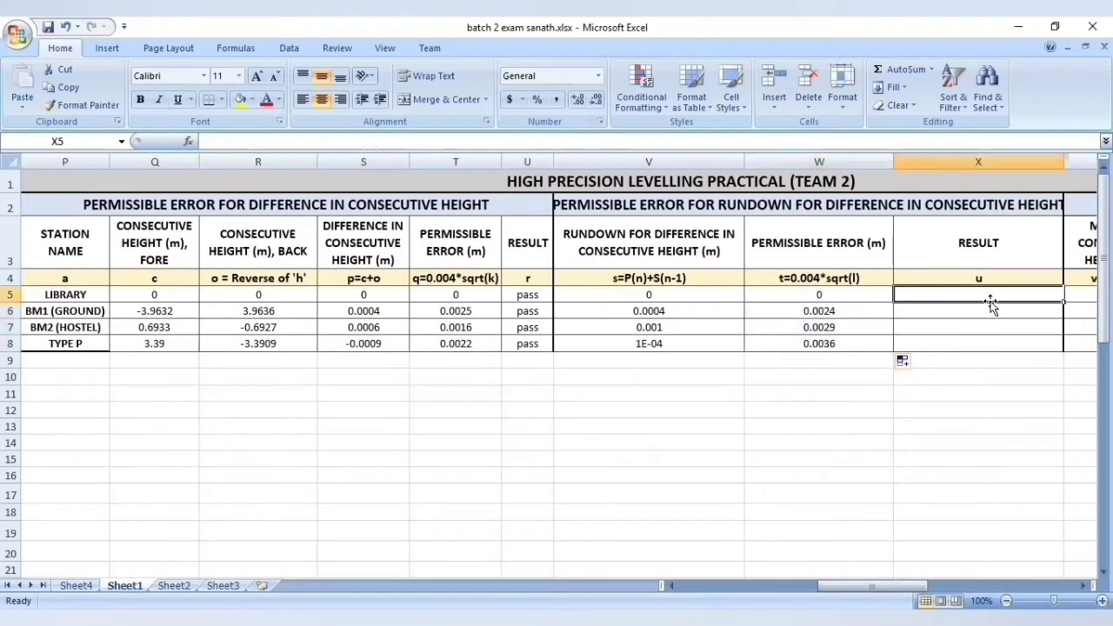
{"action": "type", "text": "0"}
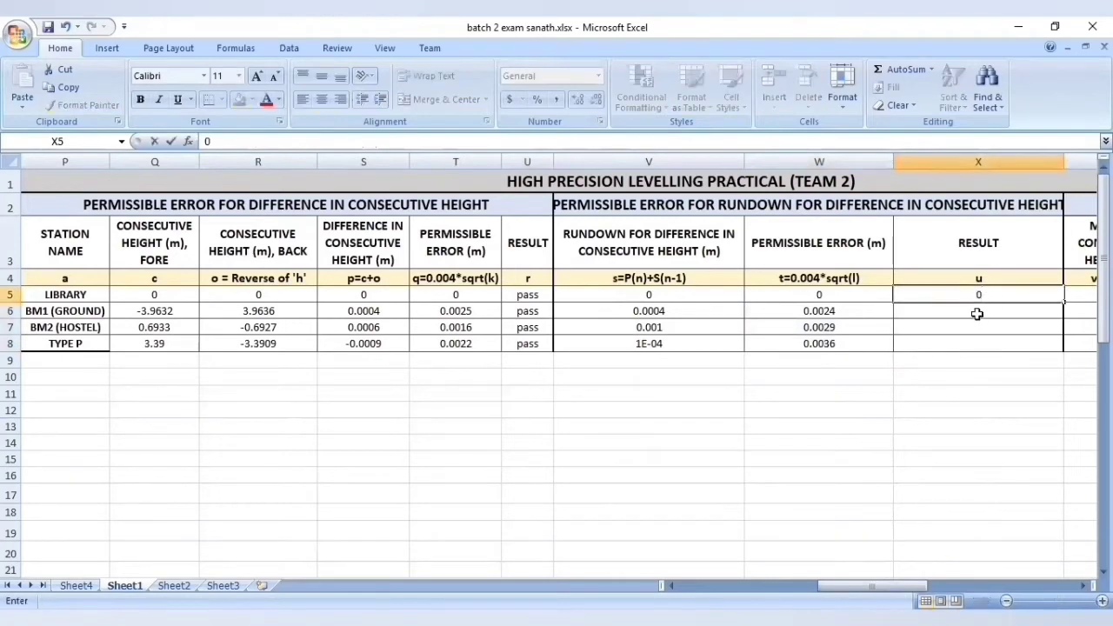
{"action": "type", "text": "pass"}
{"action": "key", "text": "ctrl+Return"}
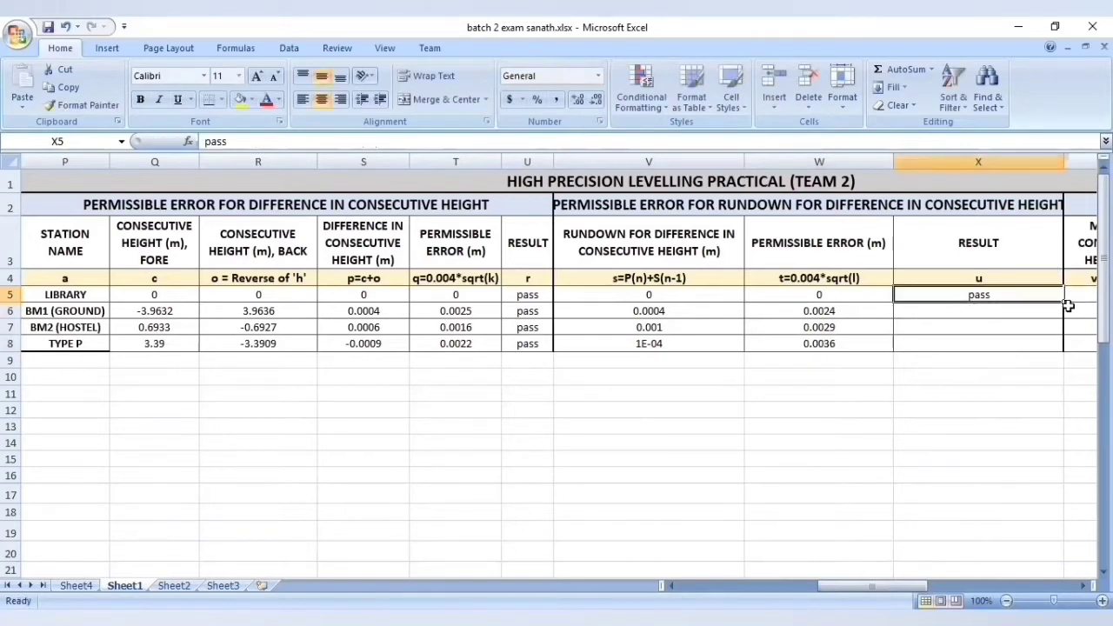
{"action": "left_click_drag", "start_coordinate": [1065, 302], "coordinate": [1066, 349]}
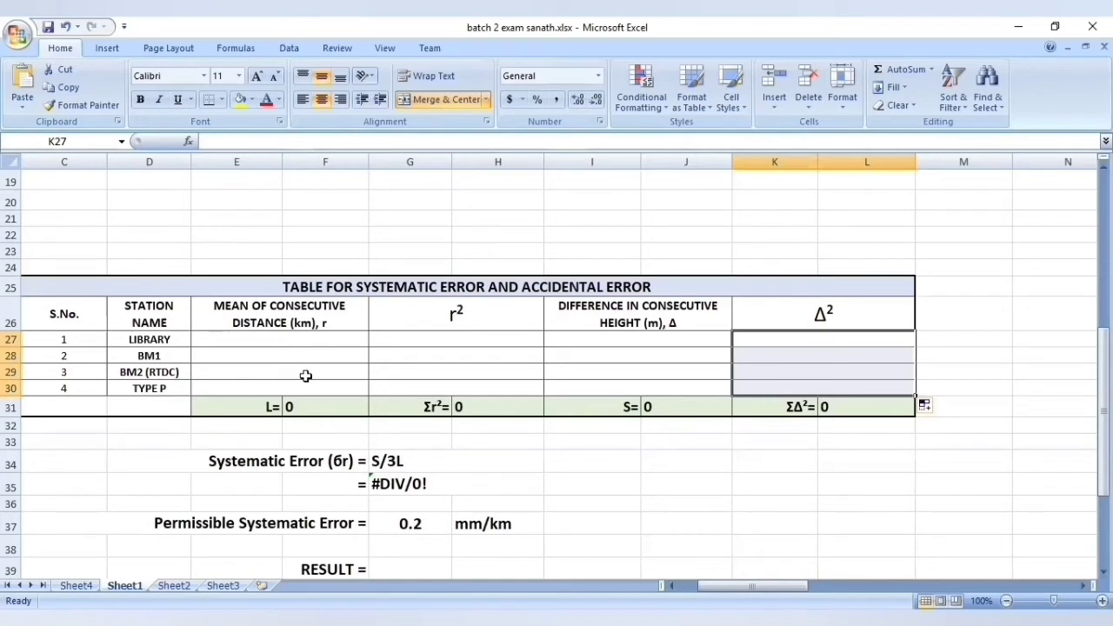
Enter 0 for LIBRARY in E27 as the mean of consecutive distance in the systematic and accidental error table
{"action": "left_click", "coordinate": [259, 344]}
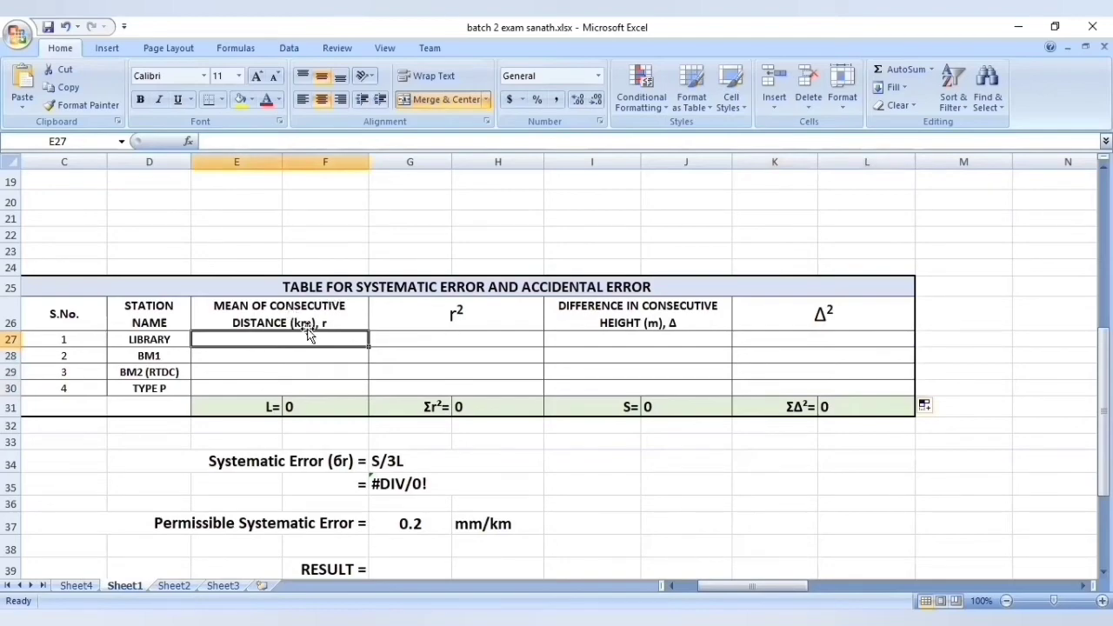
{"action": "scroll", "coordinate": [1034, 328], "scroll_direction": "up", "scroll_amount": 4}
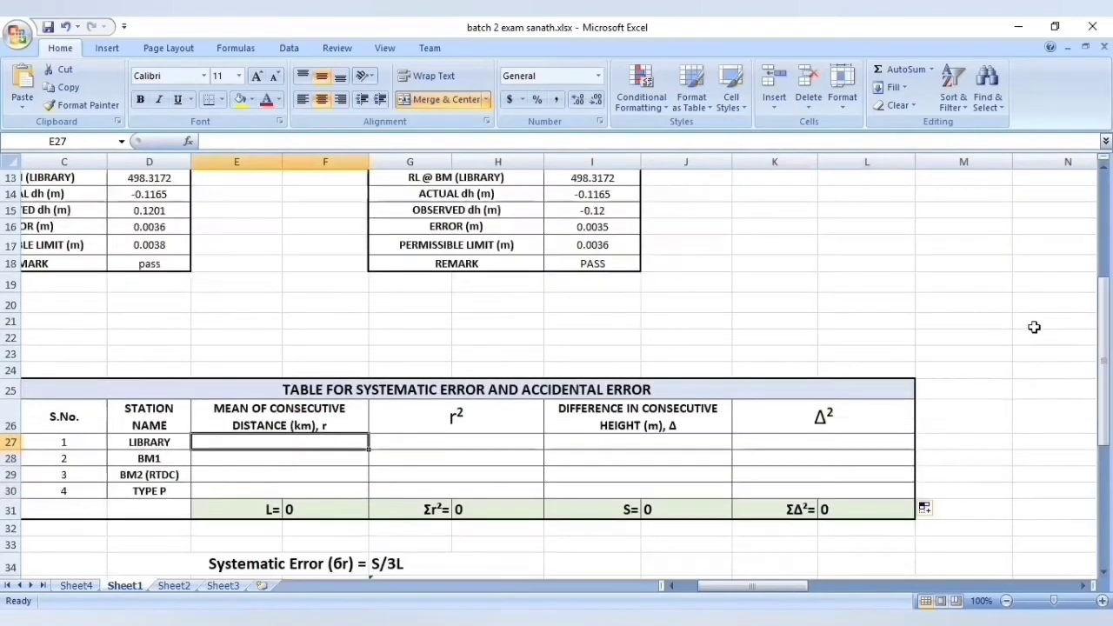
{"action": "scroll", "coordinate": [1033, 328], "scroll_direction": "up", "scroll_amount": 1}
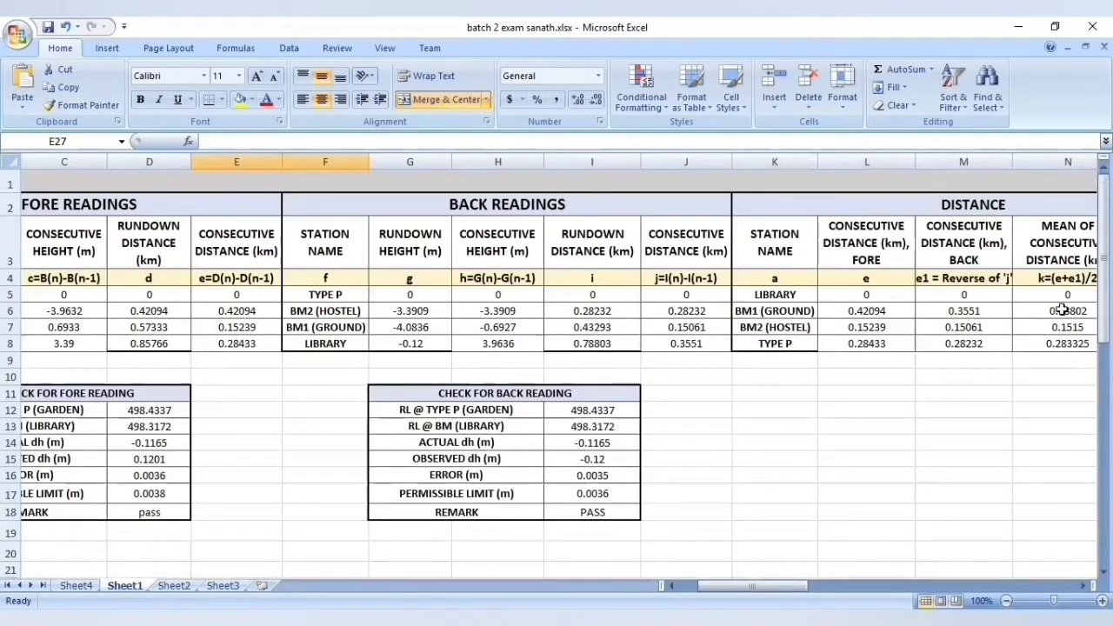
{"action": "left_click", "coordinate": [1062, 310]}
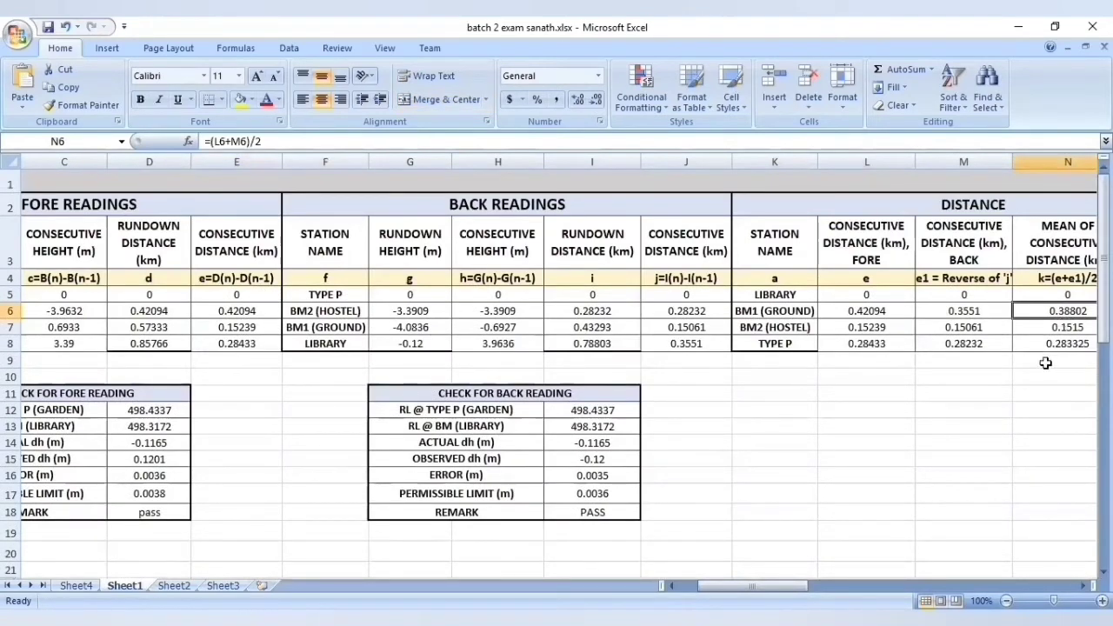
{"action": "scroll", "coordinate": [1044, 364], "scroll_direction": "down", "scroll_amount": 4}
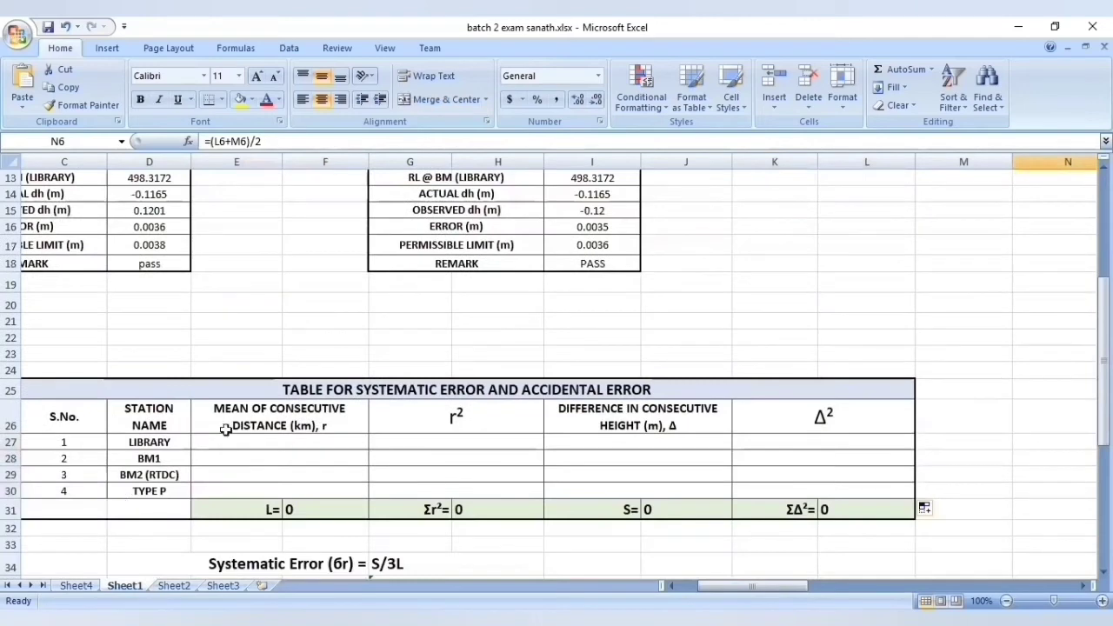
{"action": "left_click", "coordinate": [260, 446]}
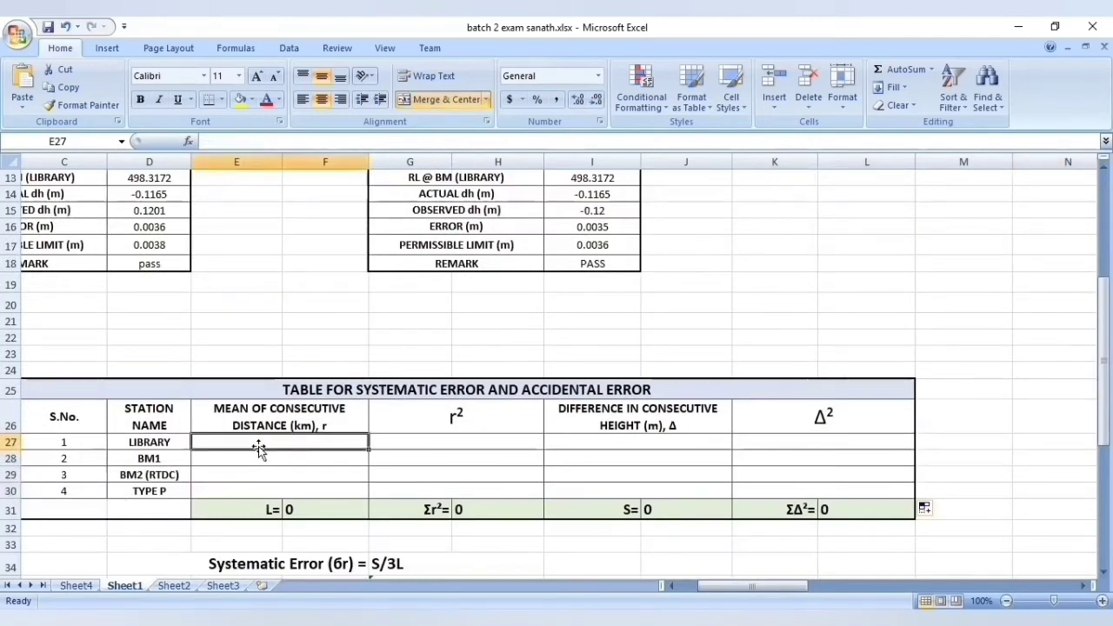
{"action": "type", "text": "0"}
Link the BM1 mean of consecutive distance in E28 to the distance table with =N6
{"action": "left_click", "coordinate": [272, 457]}
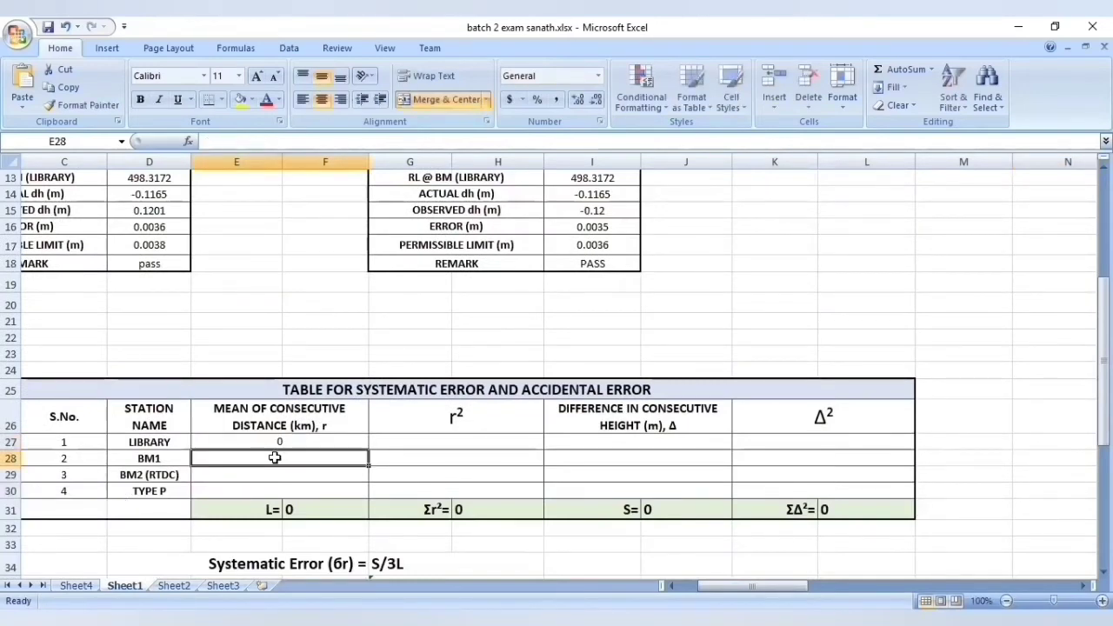
{"action": "type", "text": "="}
{"action": "scroll", "coordinate": [1018, 279], "scroll_direction": "up", "scroll_amount": 4}
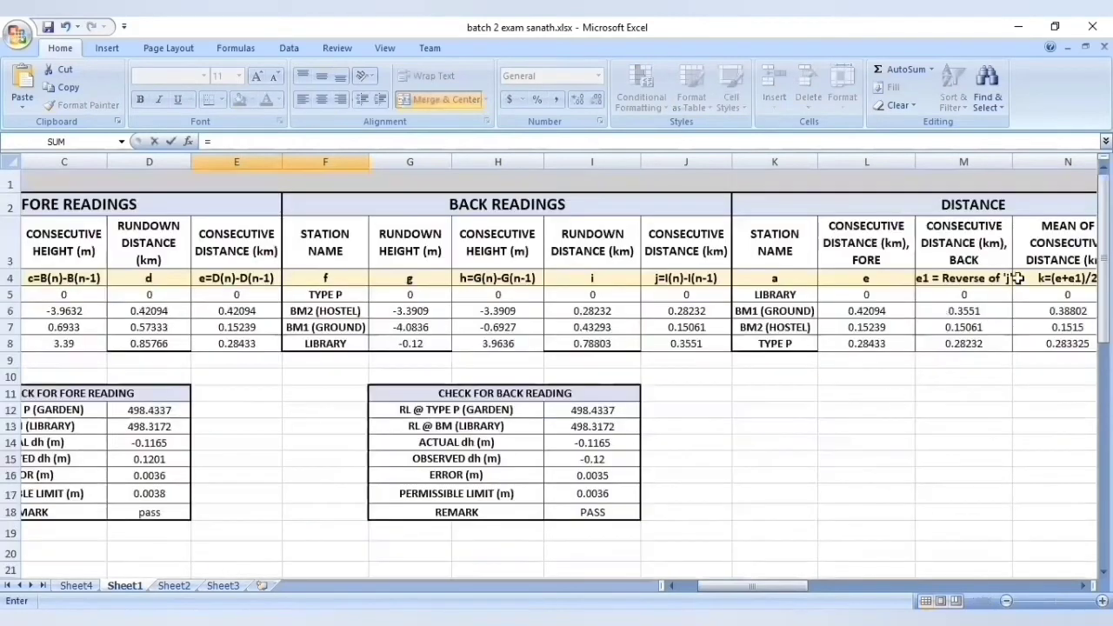
{"action": "left_click", "coordinate": [1052, 311]}
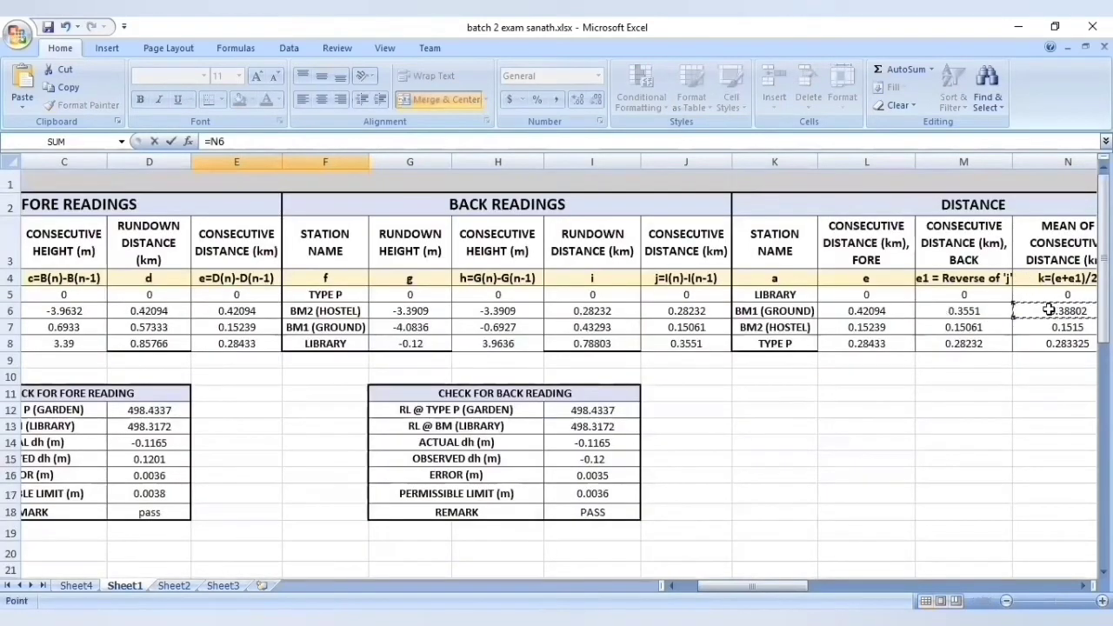
{"action": "key", "text": "Return"}
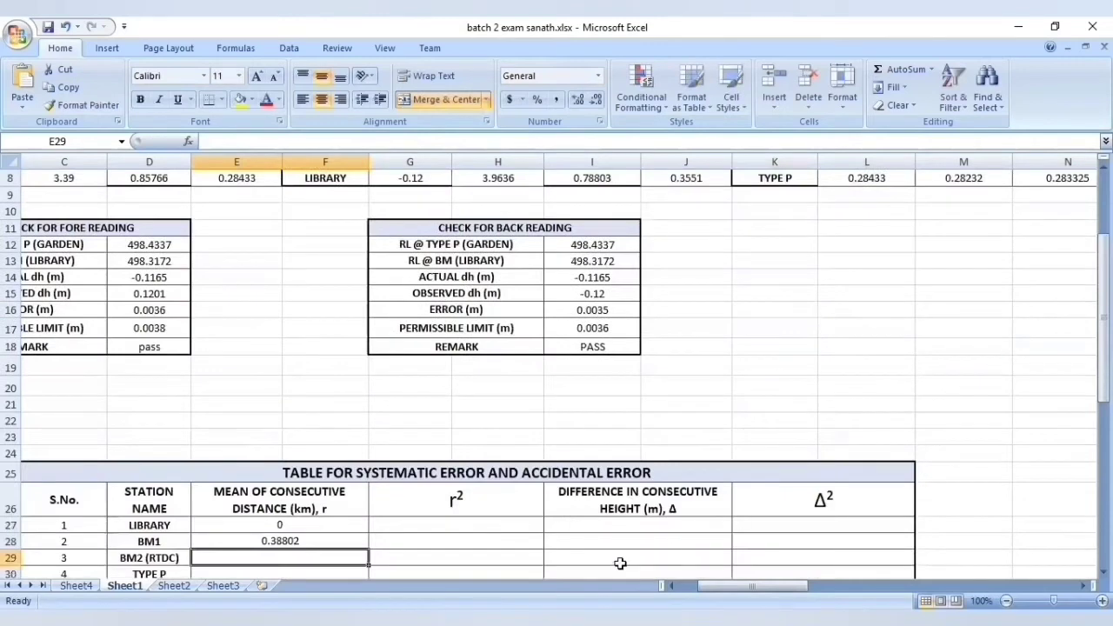
Link the mean of consecutive distance for BM2 (RTDC) in E29 with =N7 and for TYPE P in E30 with =N8
{"action": "type", "text": "="}
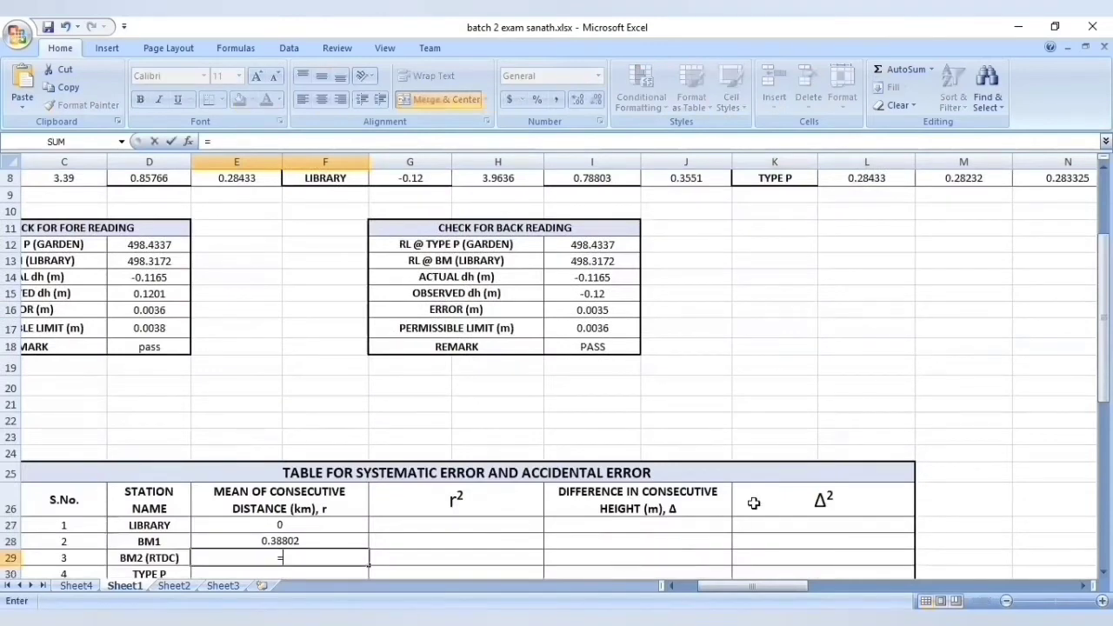
{"action": "scroll", "coordinate": [1077, 331], "scroll_direction": "up", "scroll_amount": 3}
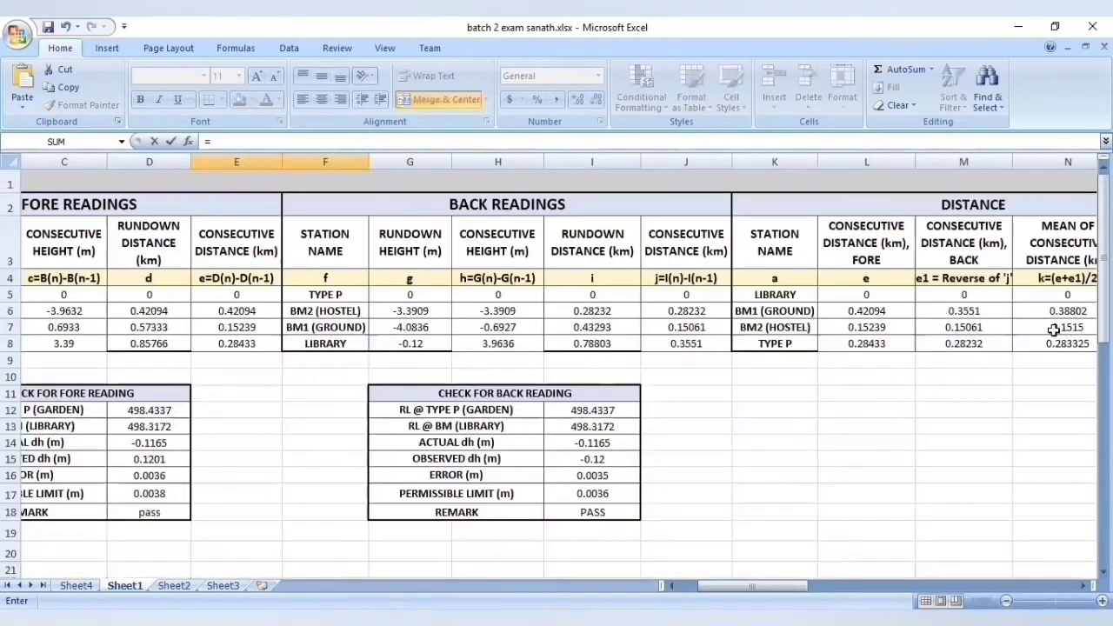
{"action": "left_click", "coordinate": [1081, 328]}
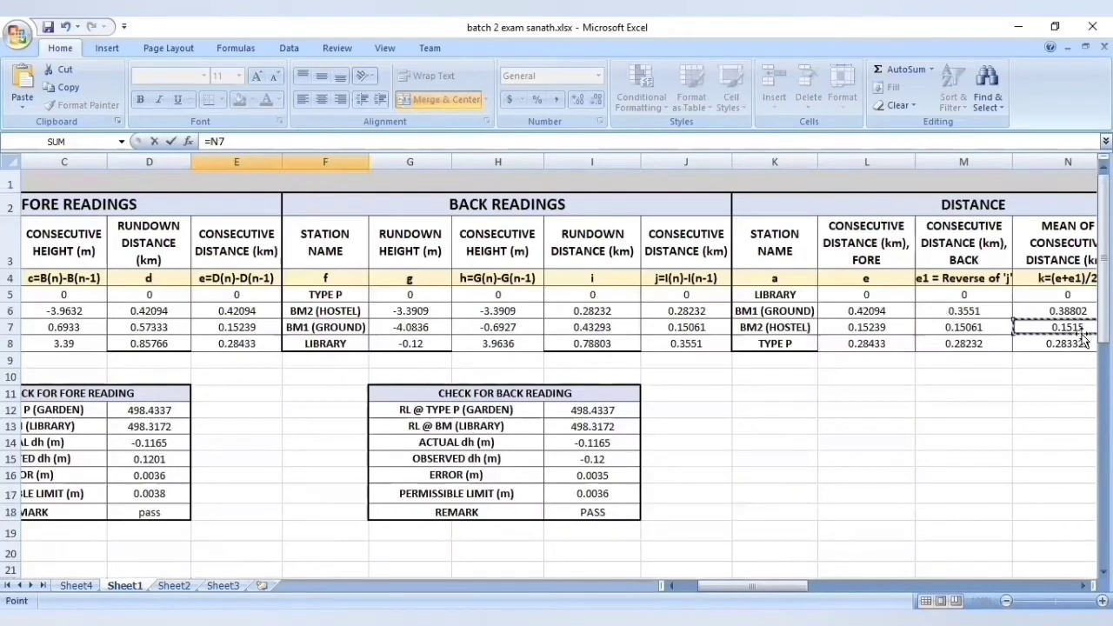
{"action": "key", "text": "Return"}
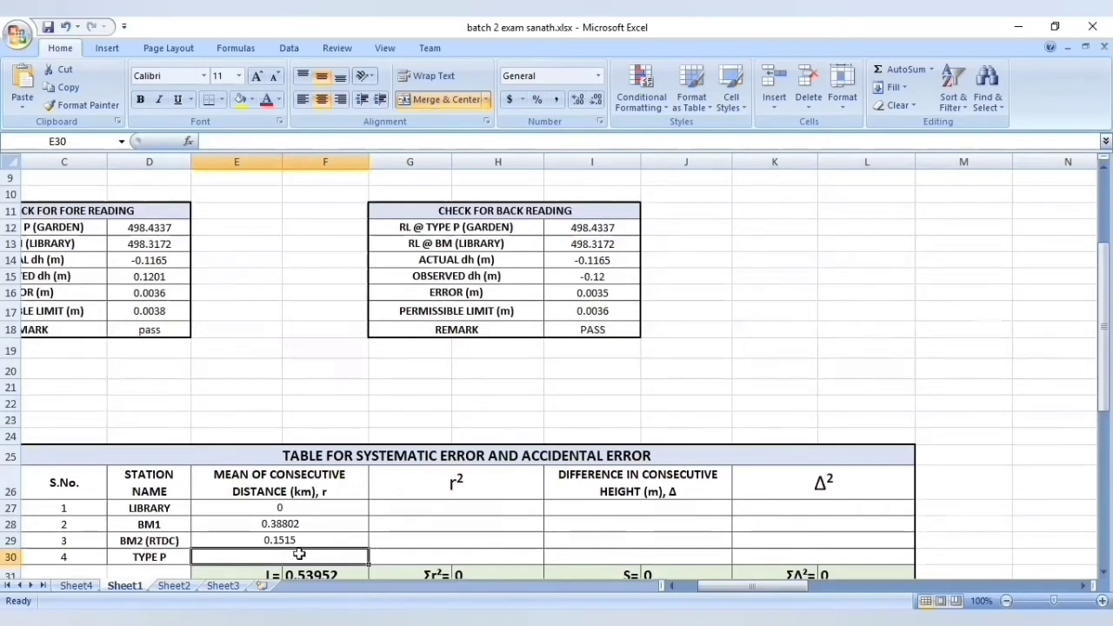
{"action": "type", "text": "="}
{"action": "scroll", "coordinate": [1005, 213], "scroll_direction": "up", "scroll_amount": 2}
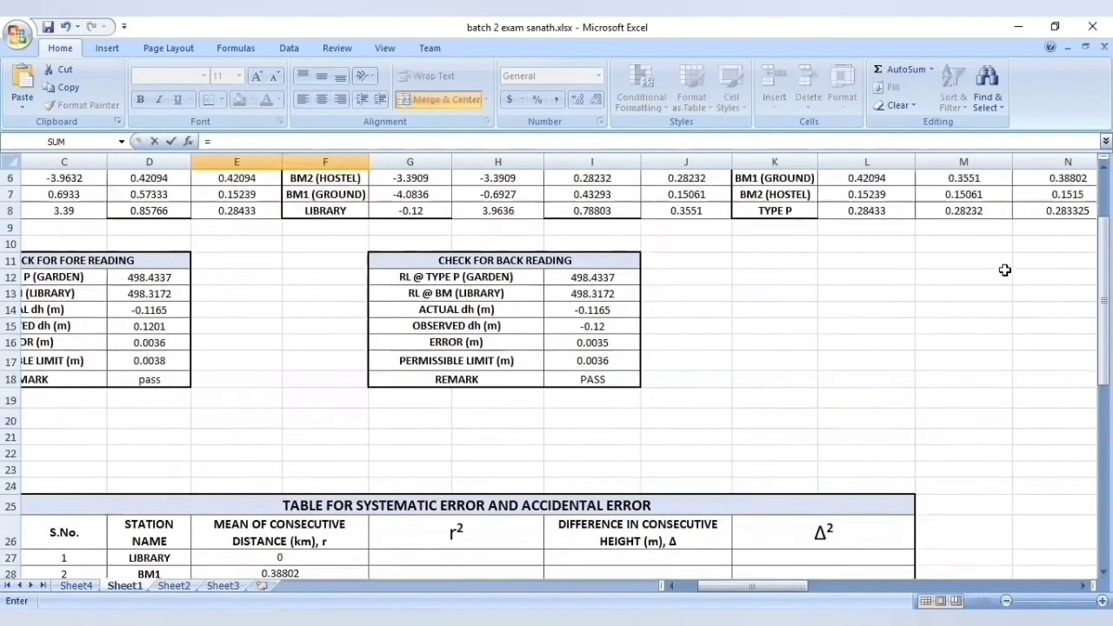
{"action": "left_click", "coordinate": [1070, 297]}
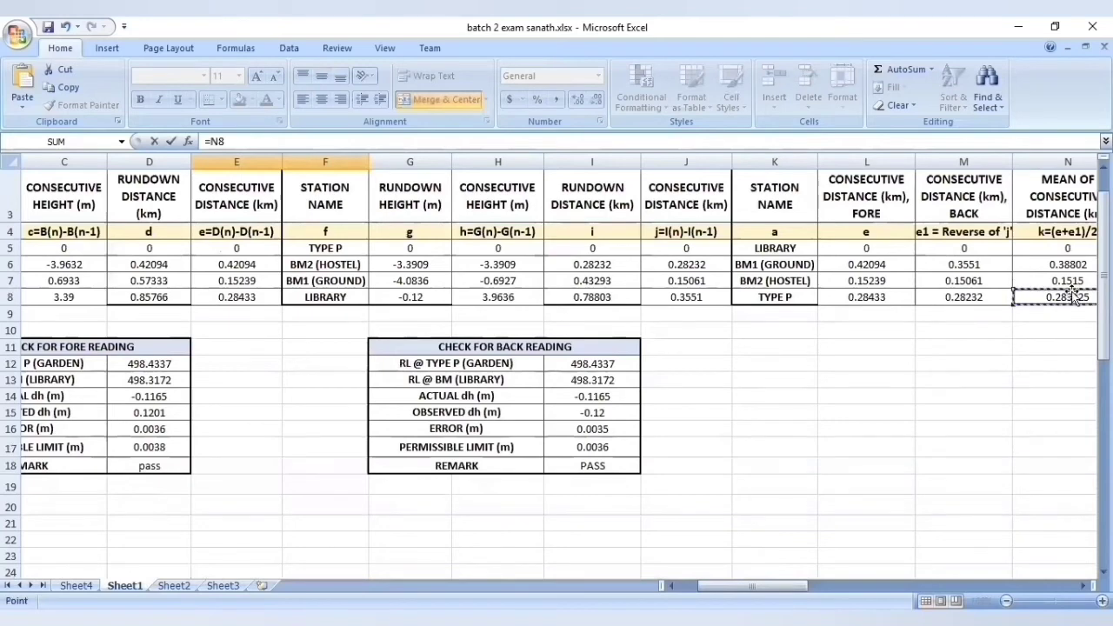
{"action": "key", "text": "Return"}
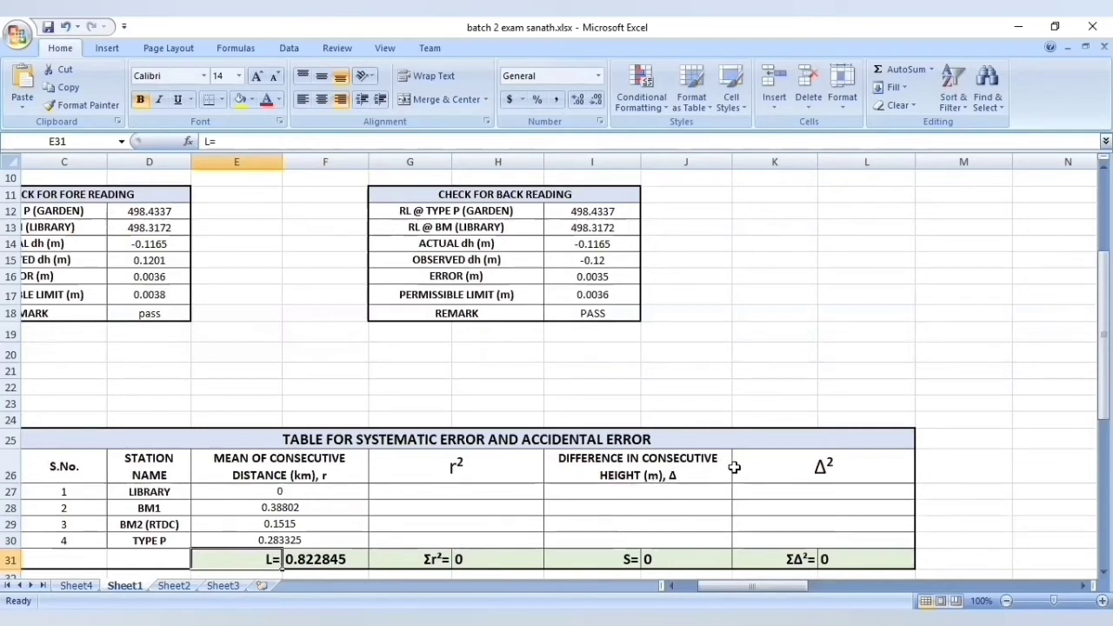
Examine the difference in consecutive height column of the permissible error table, including the BM1 (GROUND) formula in S6
{"action": "scroll", "coordinate": [974, 422], "scroll_direction": "up", "scroll_amount": 3}
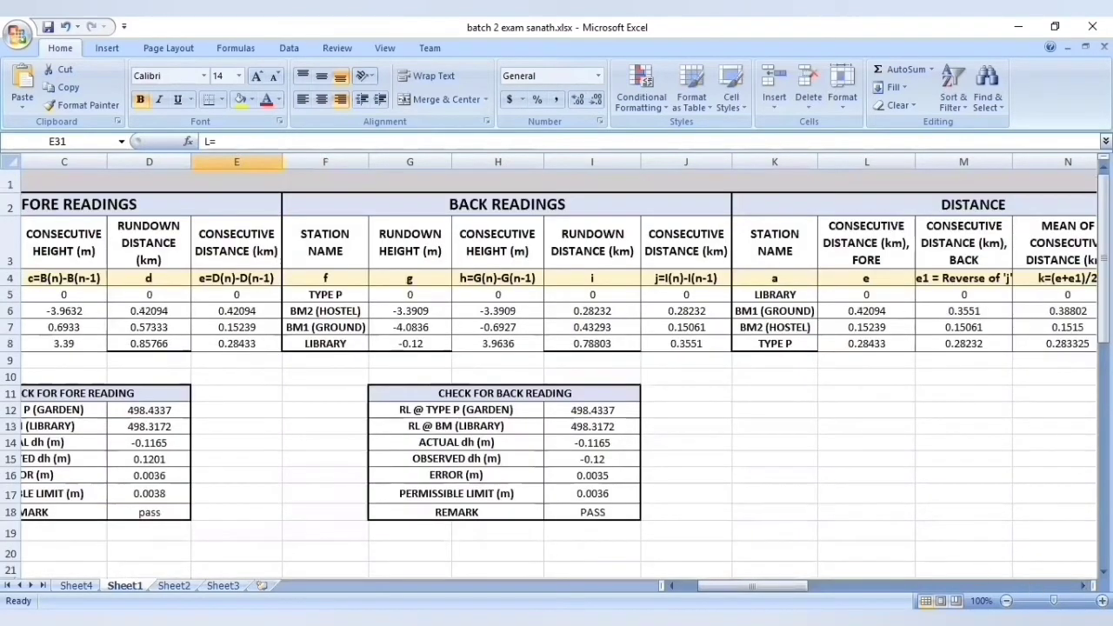
{"action": "double_click", "coordinate": [1085, 589]}
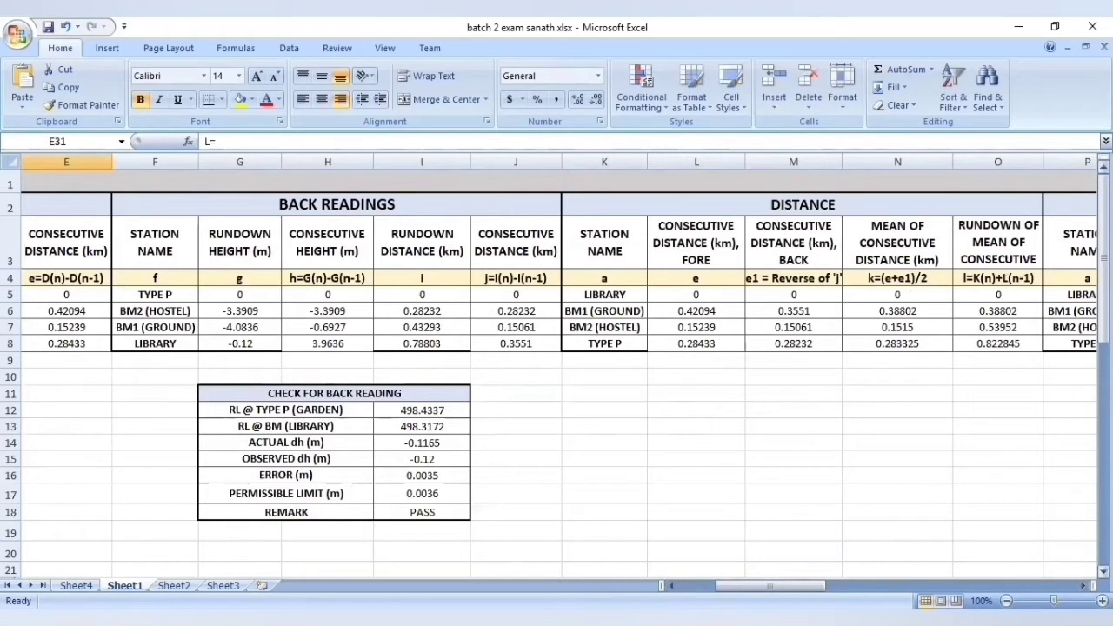
{"action": "left_click", "coordinate": [1084, 587]}
{"action": "left_click", "coordinate": [1084, 586]}
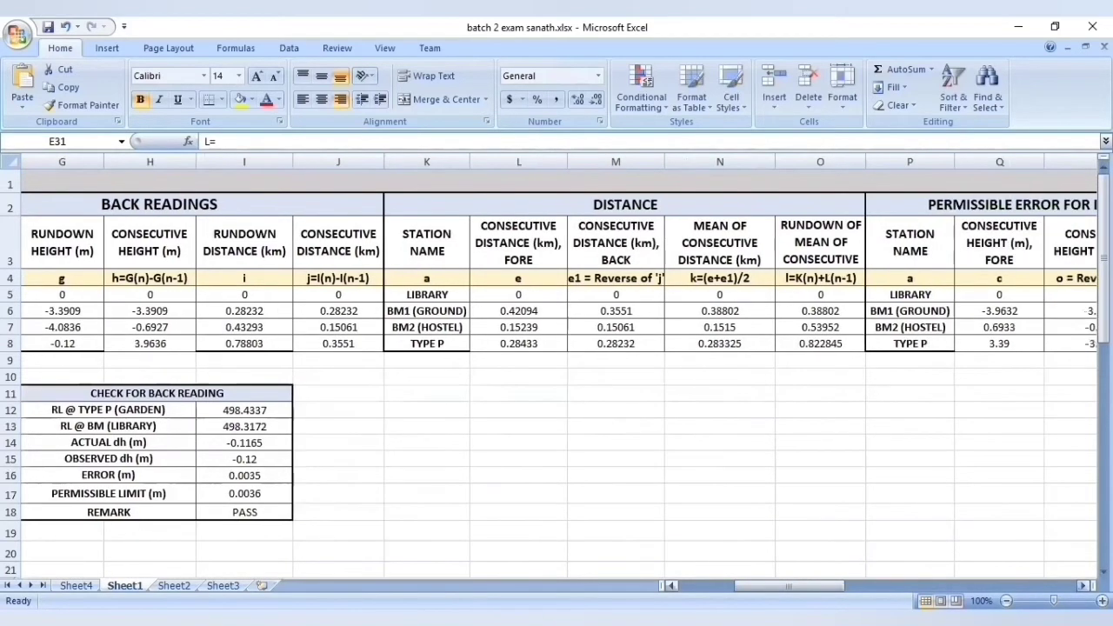
{"action": "left_click", "coordinate": [1084, 587]}
{"action": "left_click", "coordinate": [1083, 587]}
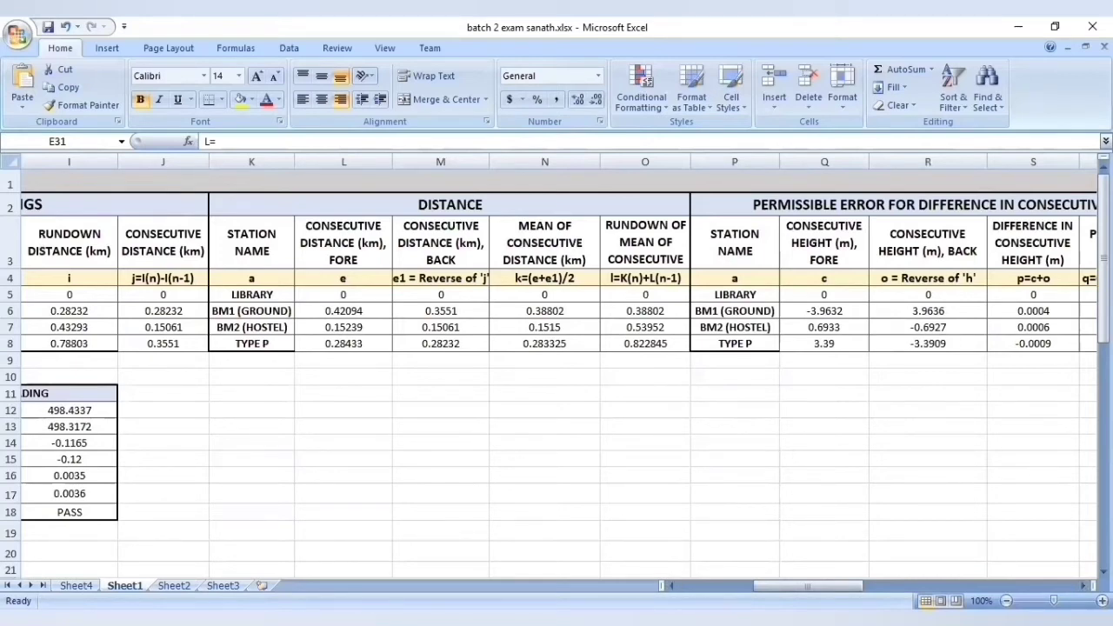
{"action": "left_click_drag", "start_coordinate": [808, 586], "coordinate": [827, 586]}
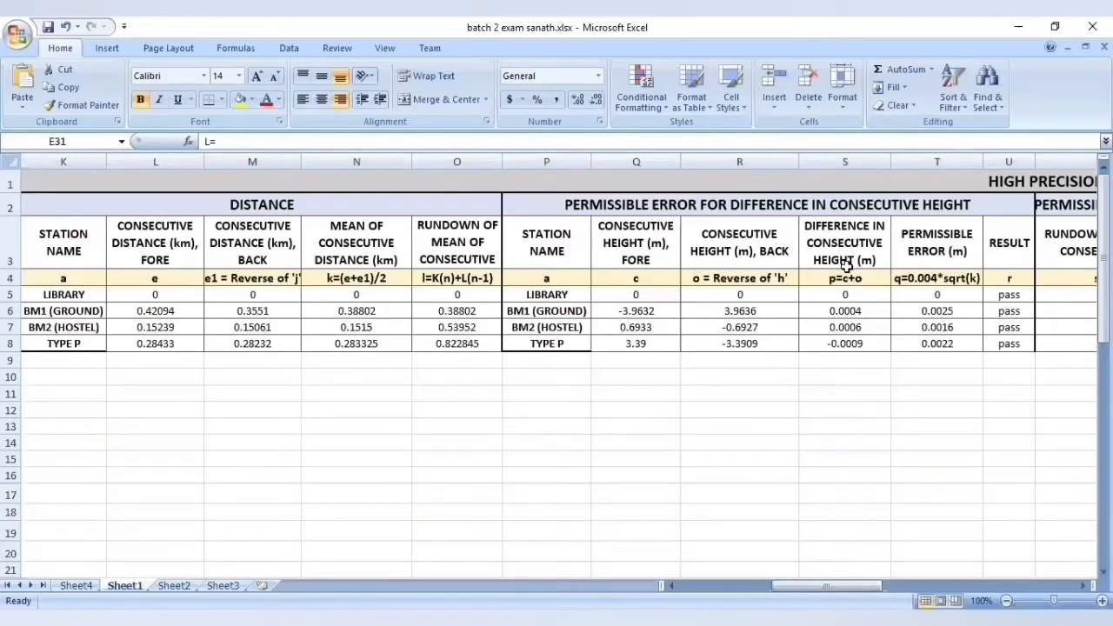
{"action": "left_click", "coordinate": [868, 309]}
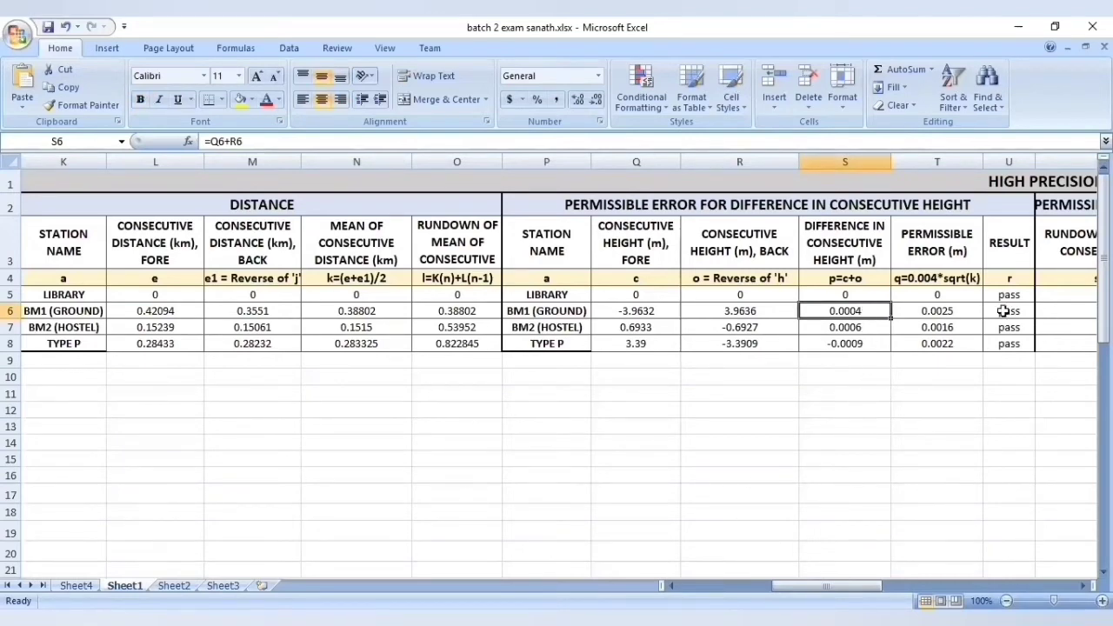
Enter 0 for LIBRARY in I27 as the difference in consecutive height in the systematic and accidental error table
{"action": "scroll", "coordinate": [1056, 499], "scroll_direction": "down", "scroll_amount": 7}
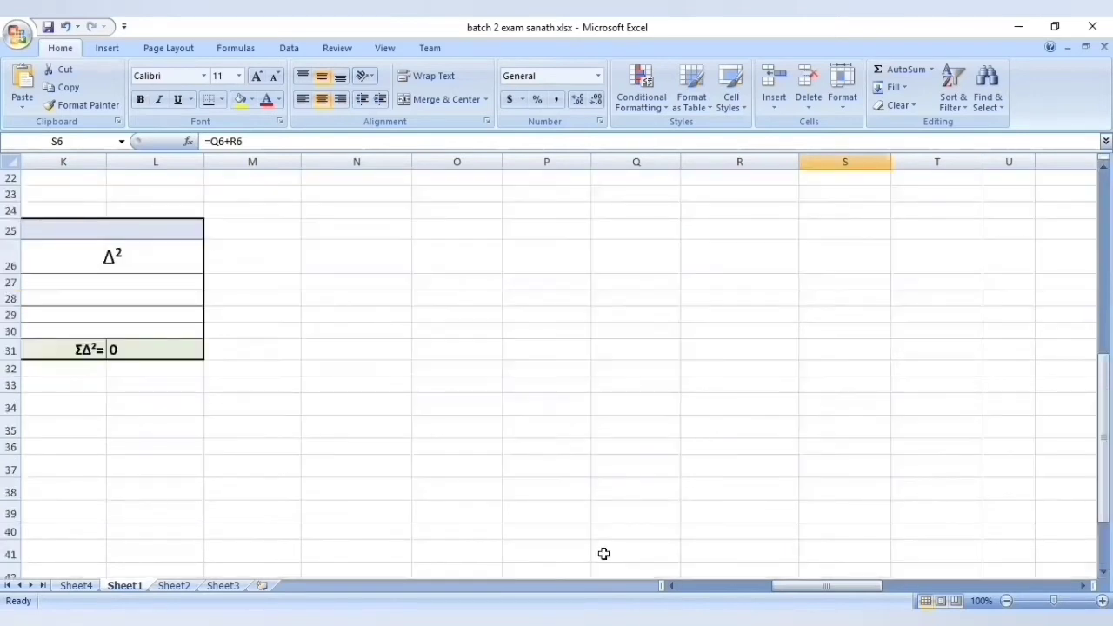
{"action": "left_click_drag", "start_coordinate": [822, 586], "coordinate": [748, 587]}
{"action": "left_click", "coordinate": [646, 282]}
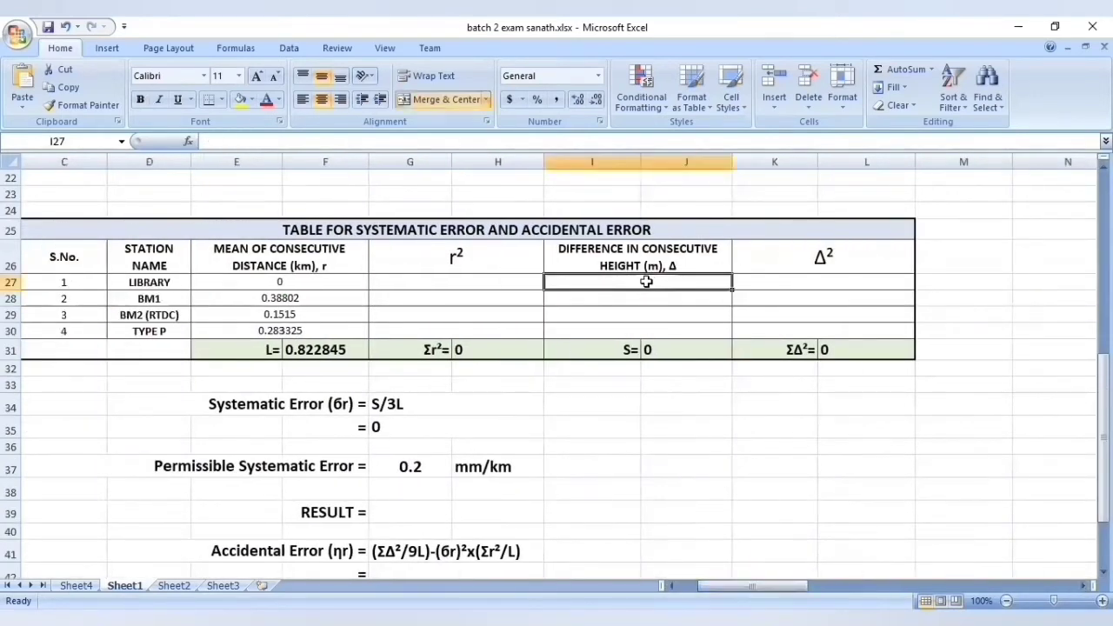
{"action": "type", "text": "0"}
Link the BM1 difference in consecutive height in I28 to the permissible error table with =S6
{"action": "left_click", "coordinate": [648, 301]}
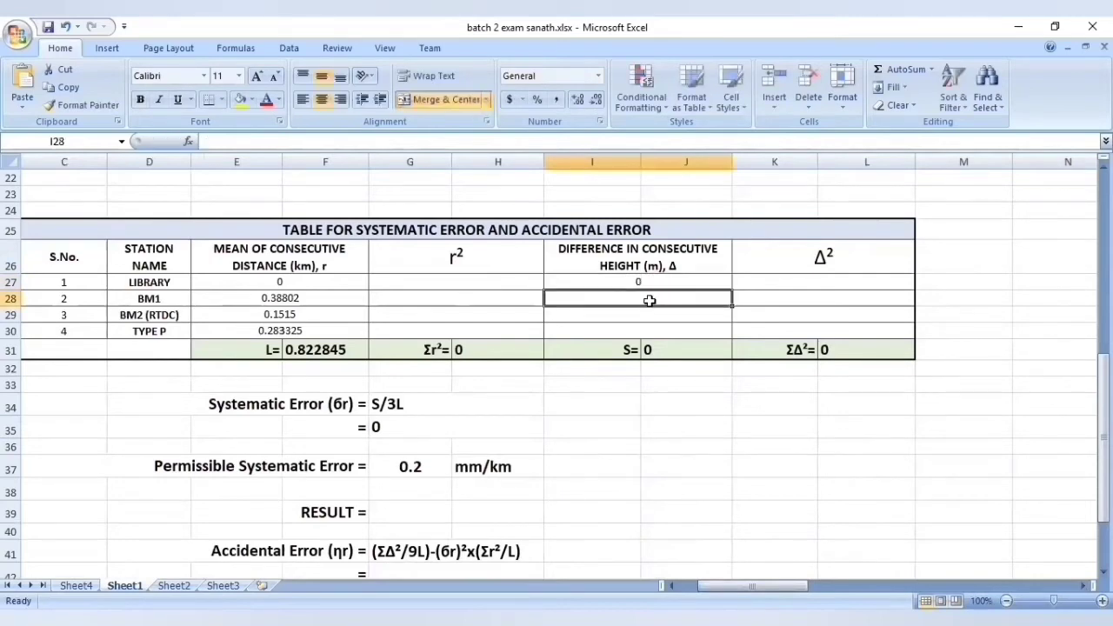
{"action": "type", "text": "="}
{"action": "left_click_drag", "start_coordinate": [778, 588], "coordinate": [806, 587]}
{"action": "left_click_drag", "start_coordinate": [1103, 435], "coordinate": [1050, 297]}
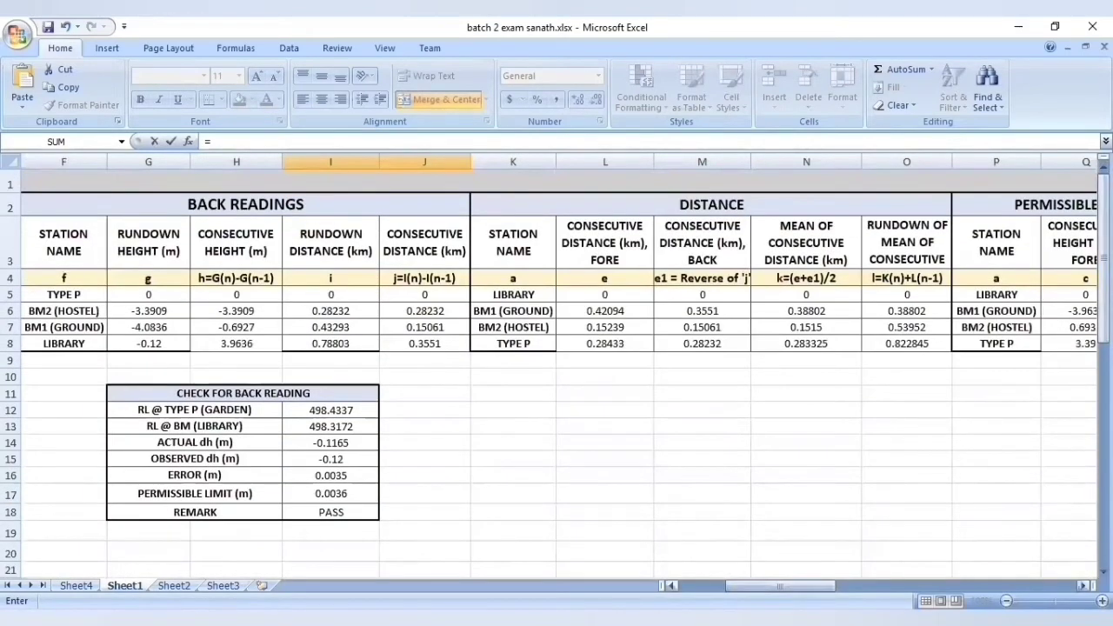
{"action": "left_click_drag", "start_coordinate": [783, 587], "coordinate": [828, 587]}
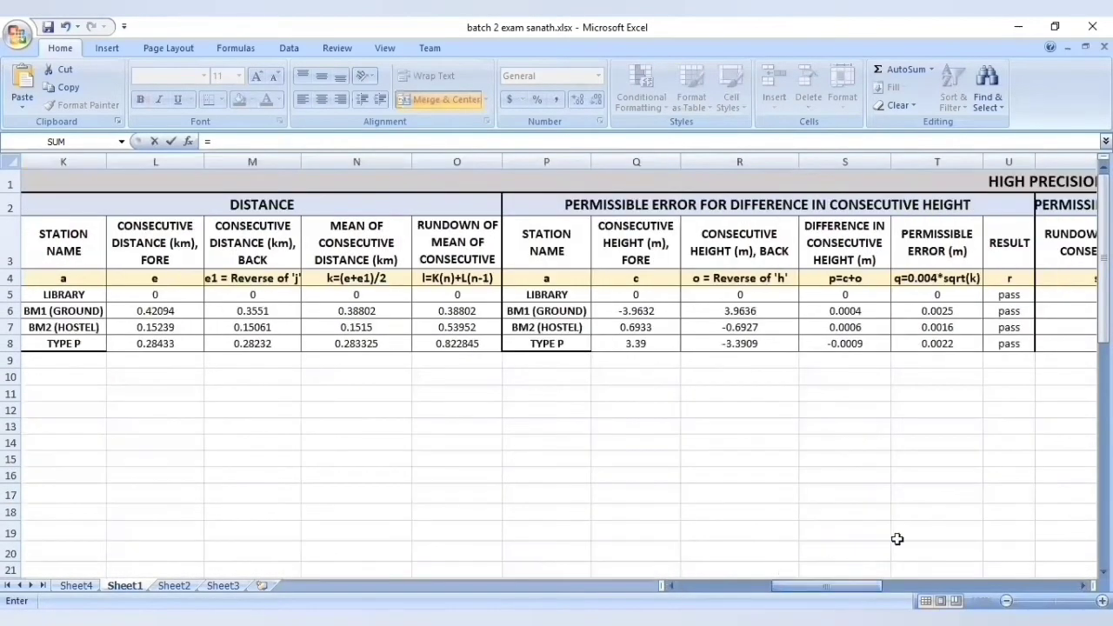
{"action": "left_click", "coordinate": [846, 311]}
{"action": "key", "text": "Return"}
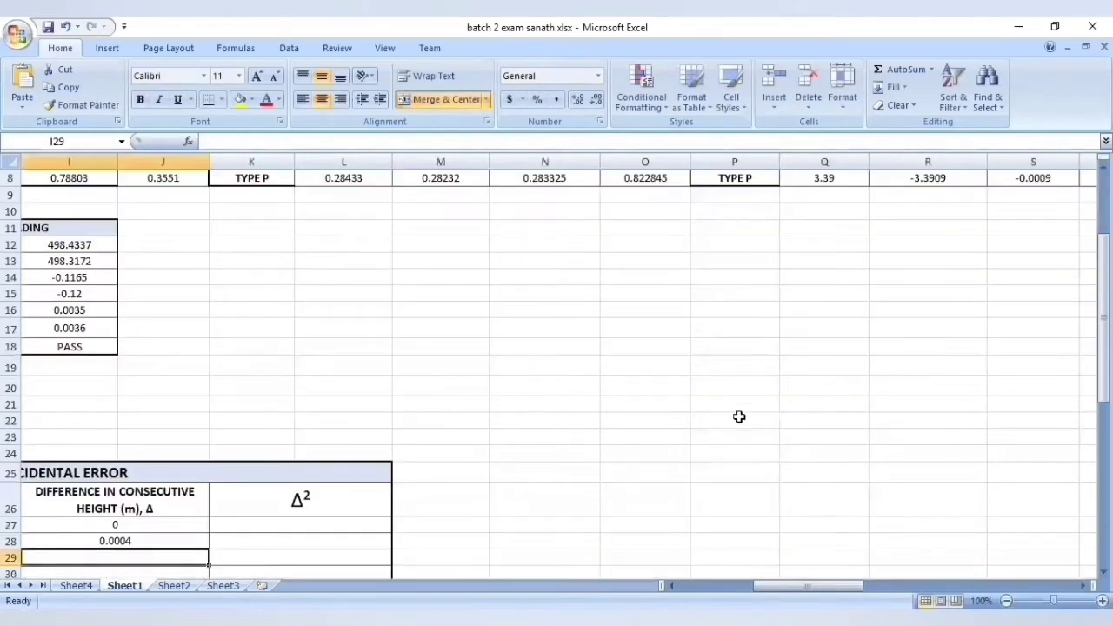
Fill the difference in consecutive height formula from I28 down to I30 for BM2 (RTDC) and TYPE P
{"action": "left_click", "coordinate": [199, 542]}
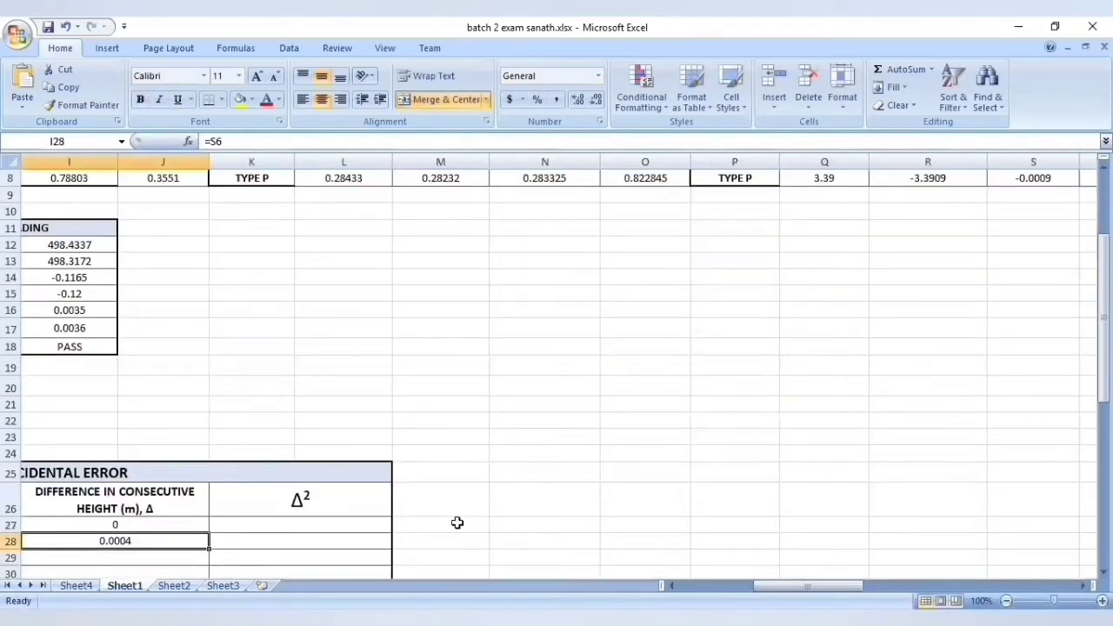
{"action": "scroll", "coordinate": [458, 522], "scroll_direction": "down", "scroll_amount": 1}
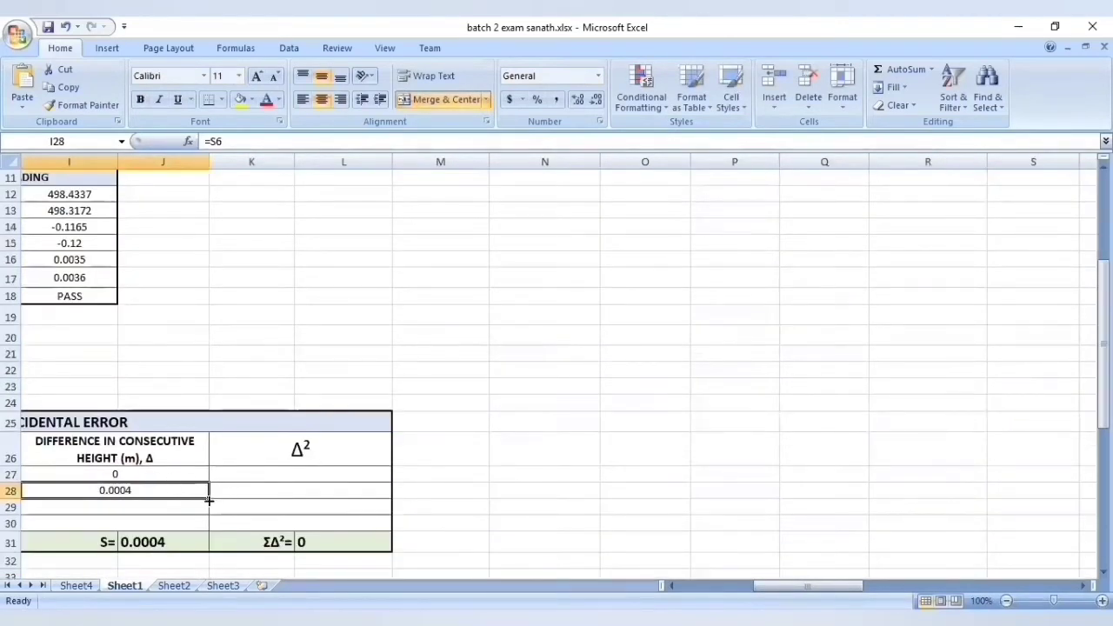
{"action": "left_click_drag", "start_coordinate": [210, 499], "coordinate": [207, 526]}
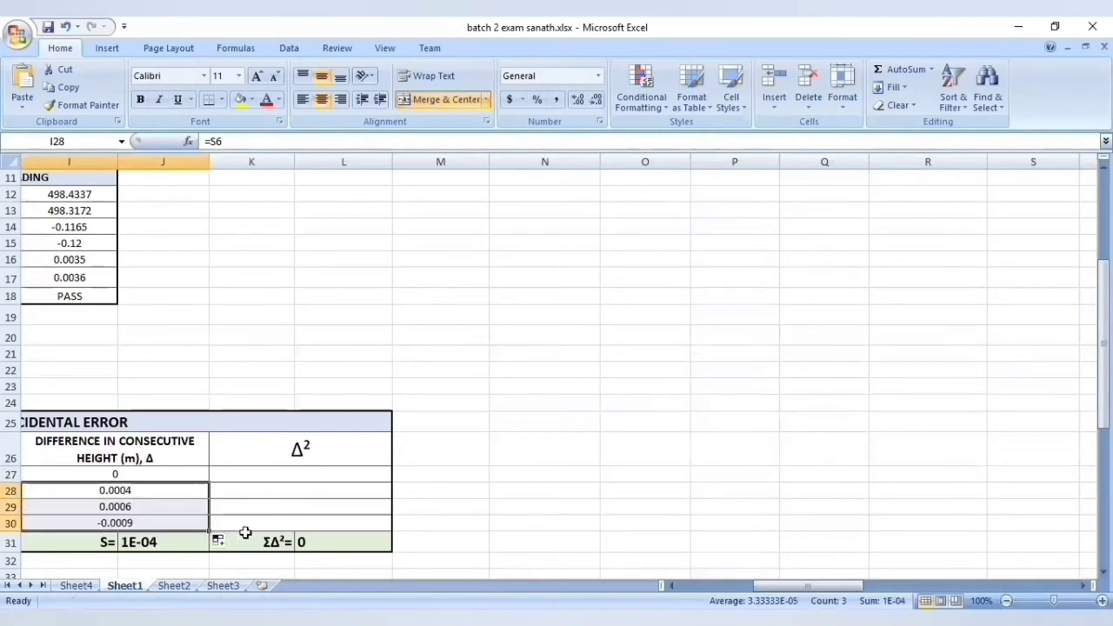
{"action": "scroll", "coordinate": [779, 491], "scroll_direction": "left", "scroll_amount": 6}
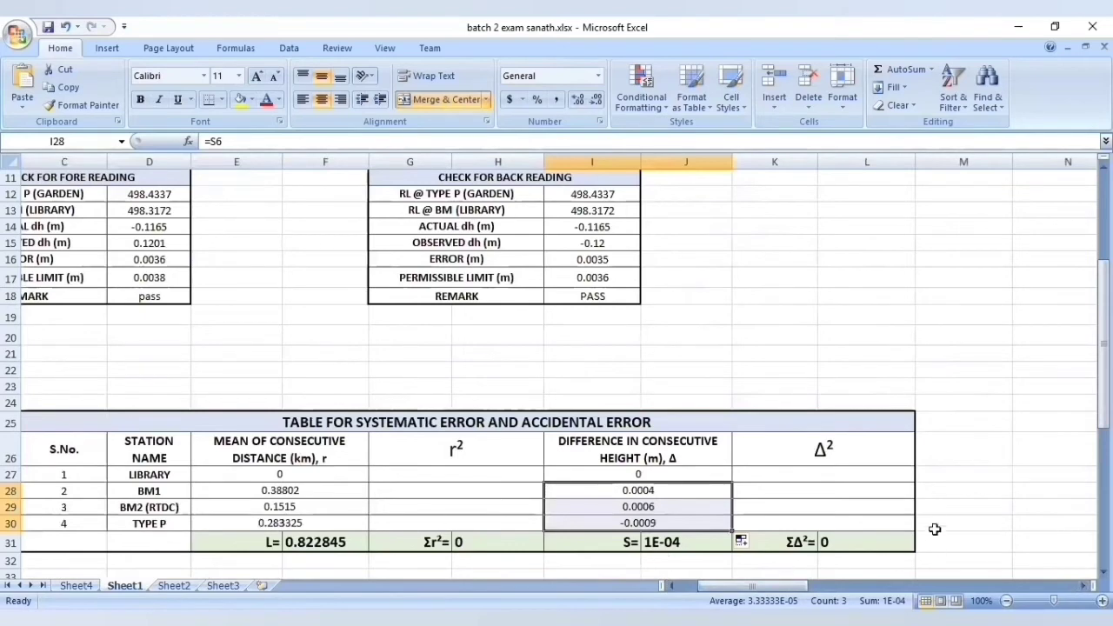
Replace the systematic error formula in G35 with =(J31/(3*F31)), following S/3L
{"action": "scroll", "coordinate": [934, 518], "scroll_direction": "down", "scroll_amount": 2}
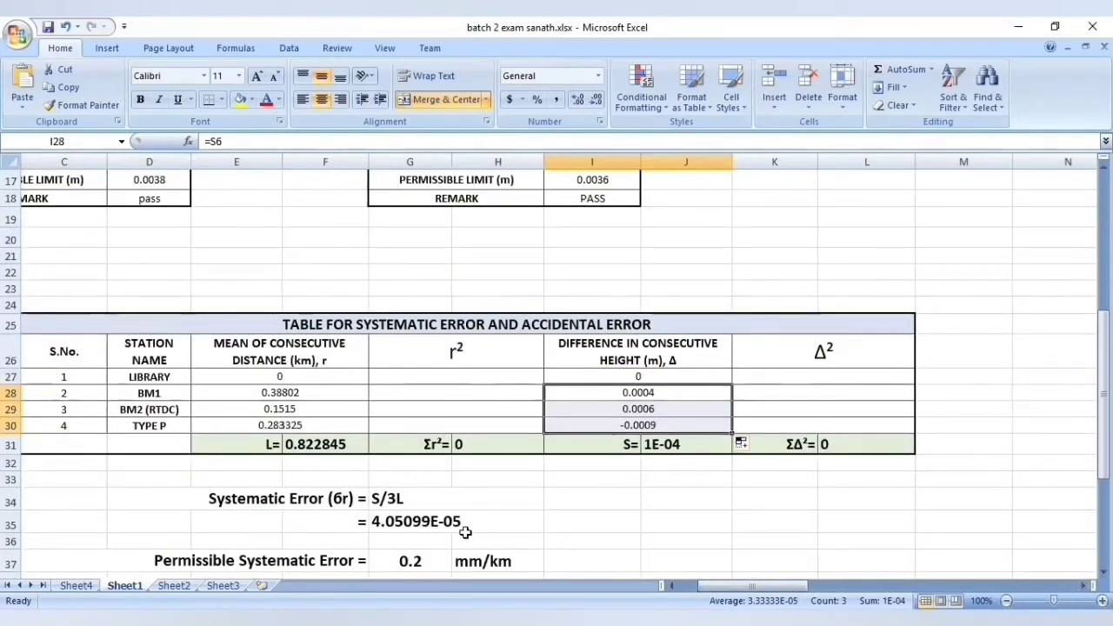
{"action": "scroll", "coordinate": [492, 503], "scroll_direction": "down", "scroll_amount": 1}
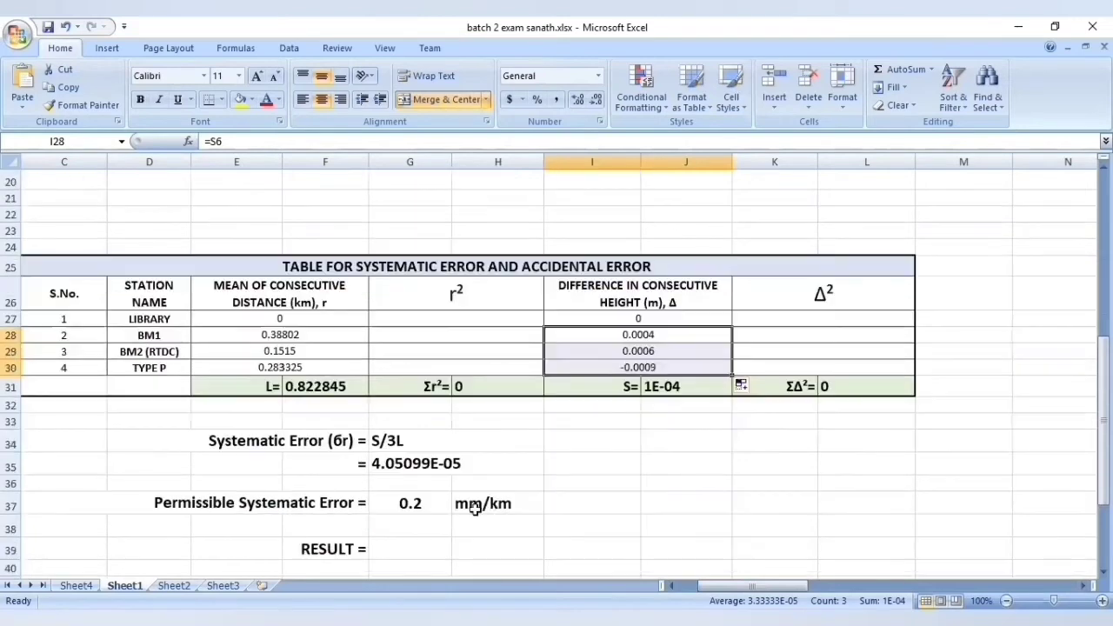
{"action": "left_click", "coordinate": [409, 463]}
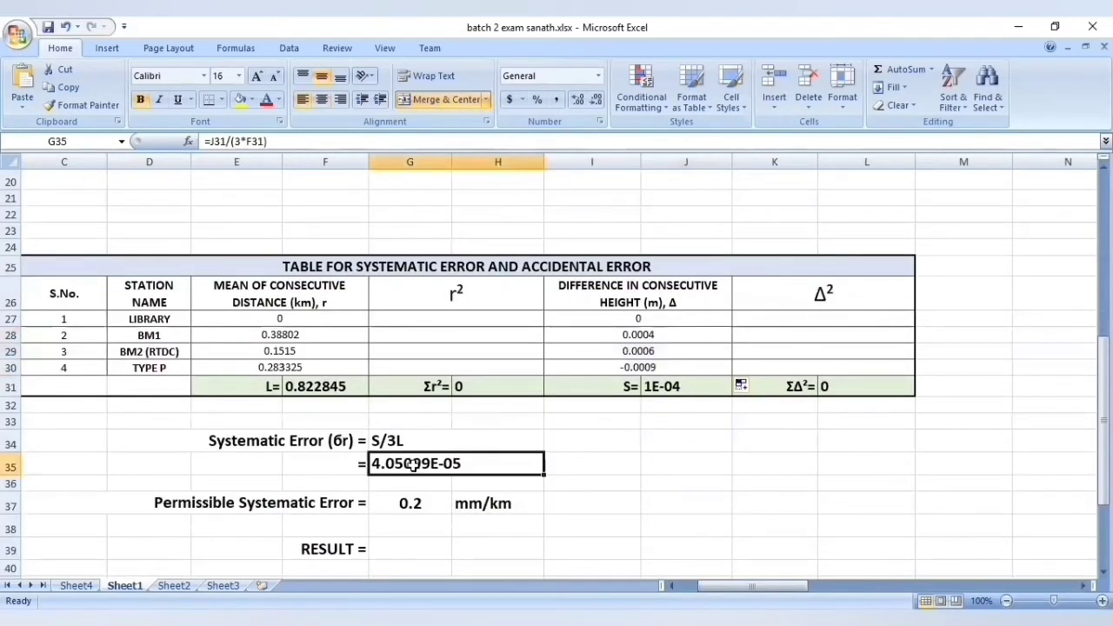
{"action": "key", "text": "BackSpace"}
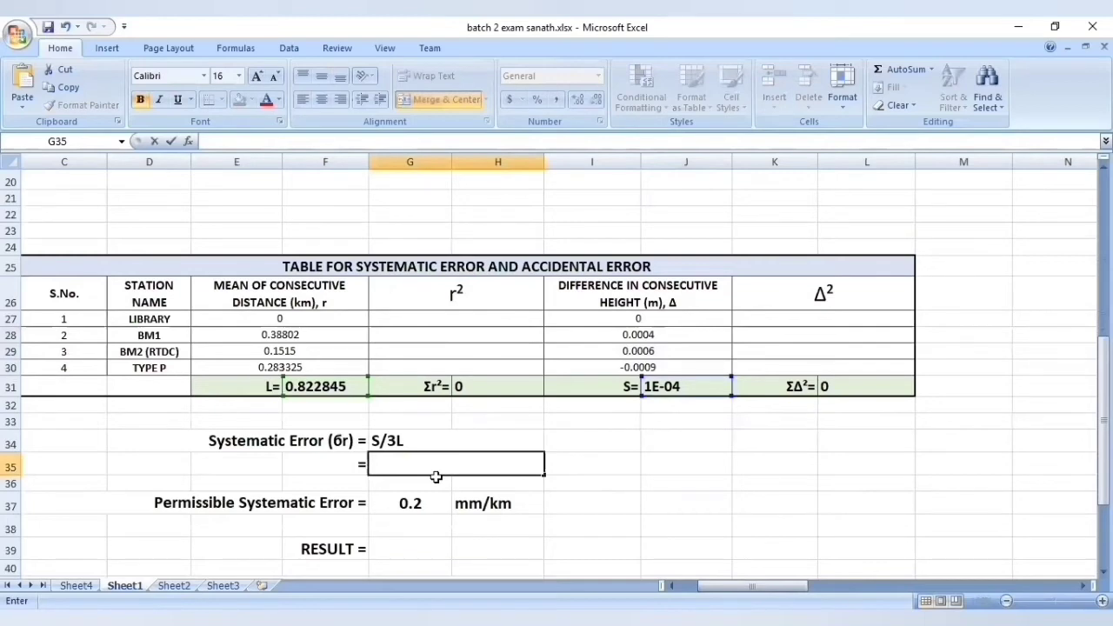
{"action": "type", "text": "="}
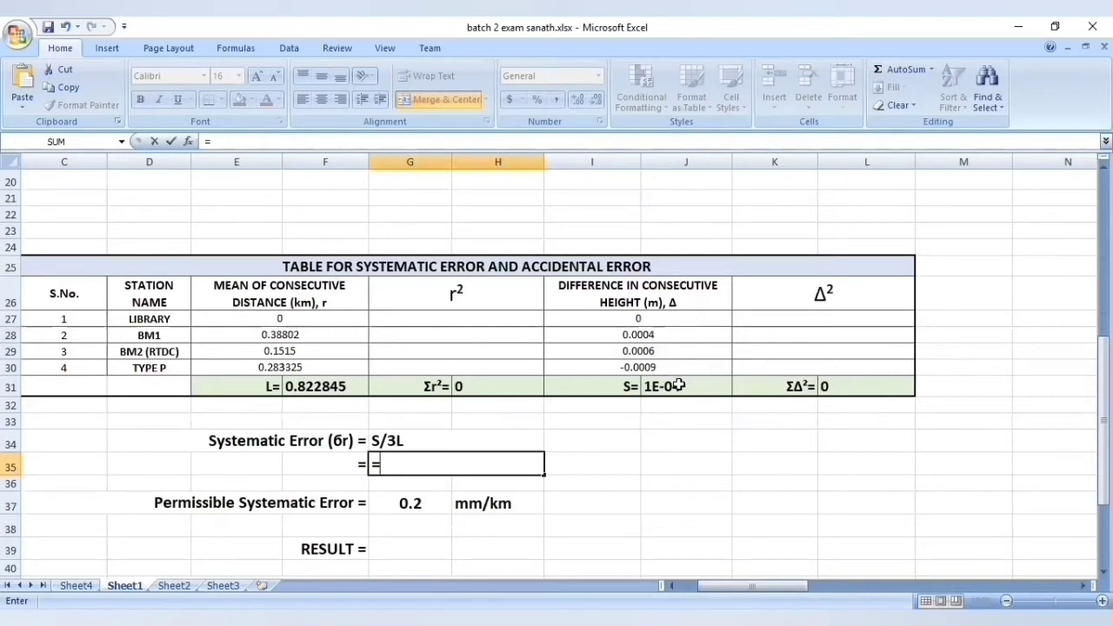
{"action": "left_click", "coordinate": [245, 140]}
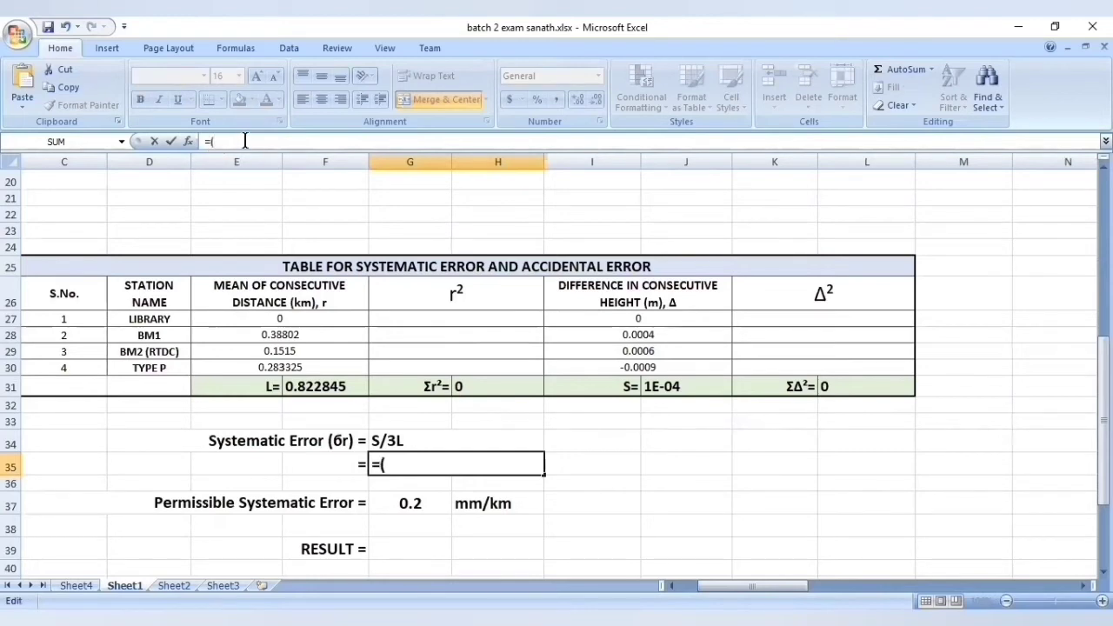
{"action": "type", "text": "("}
{"action": "left_click", "coordinate": [662, 385]}
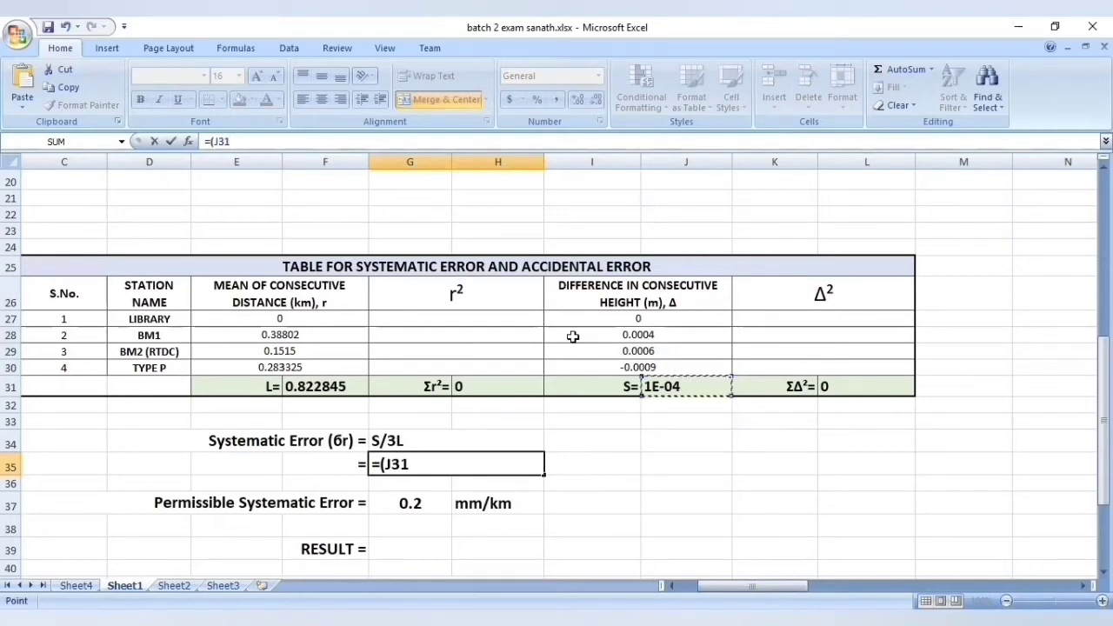
{"action": "type", "text": "/(3*"}
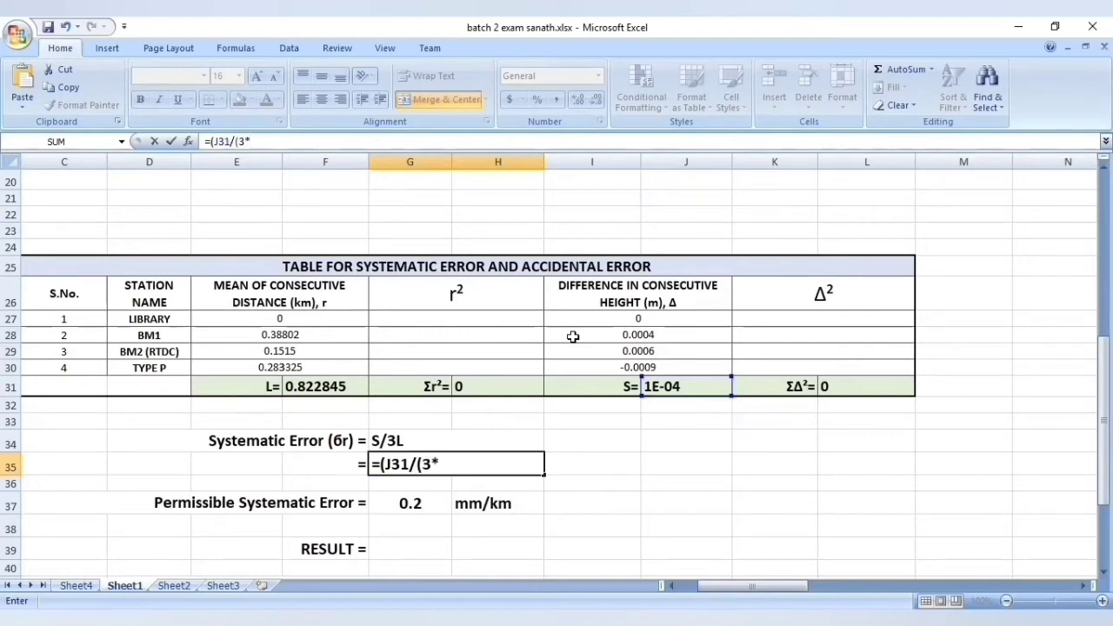
{"action": "left_click", "coordinate": [335, 388]}
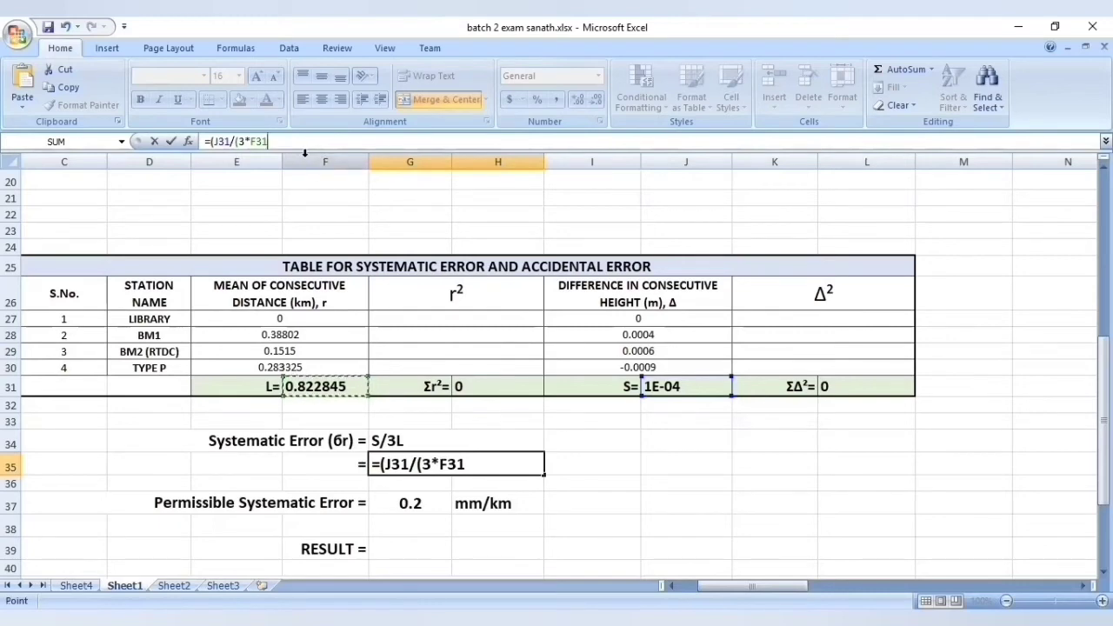
{"action": "type", "text": "))"}
{"action": "key", "text": "Return"}
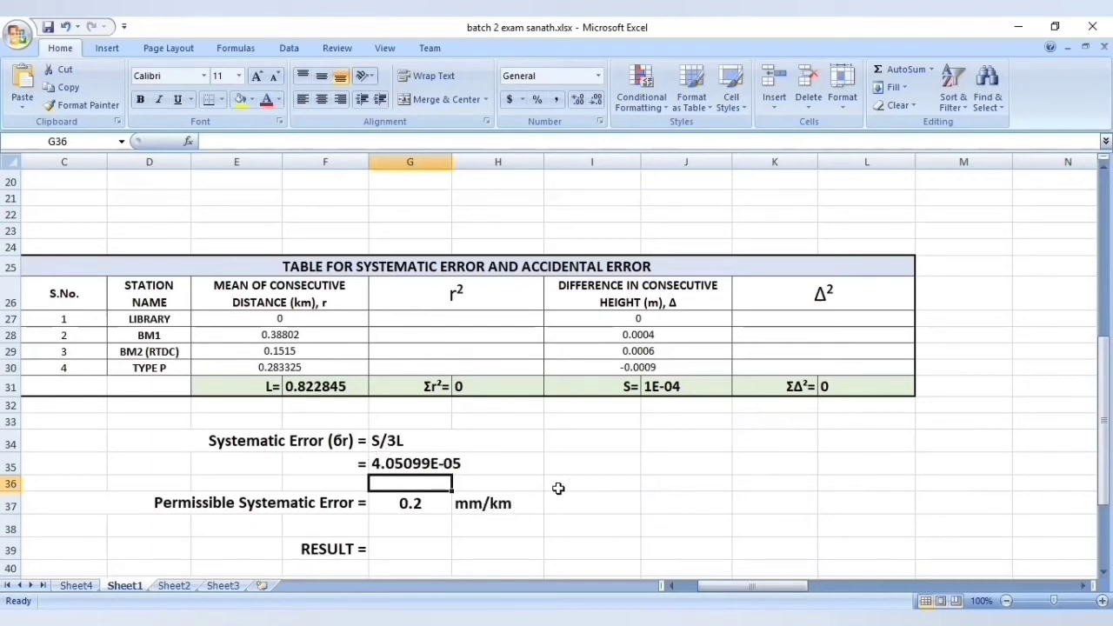
Enter 0 for LIBRARY in G27 as the r² value
{"action": "scroll", "coordinate": [574, 513], "scroll_direction": "down", "scroll_amount": 2}
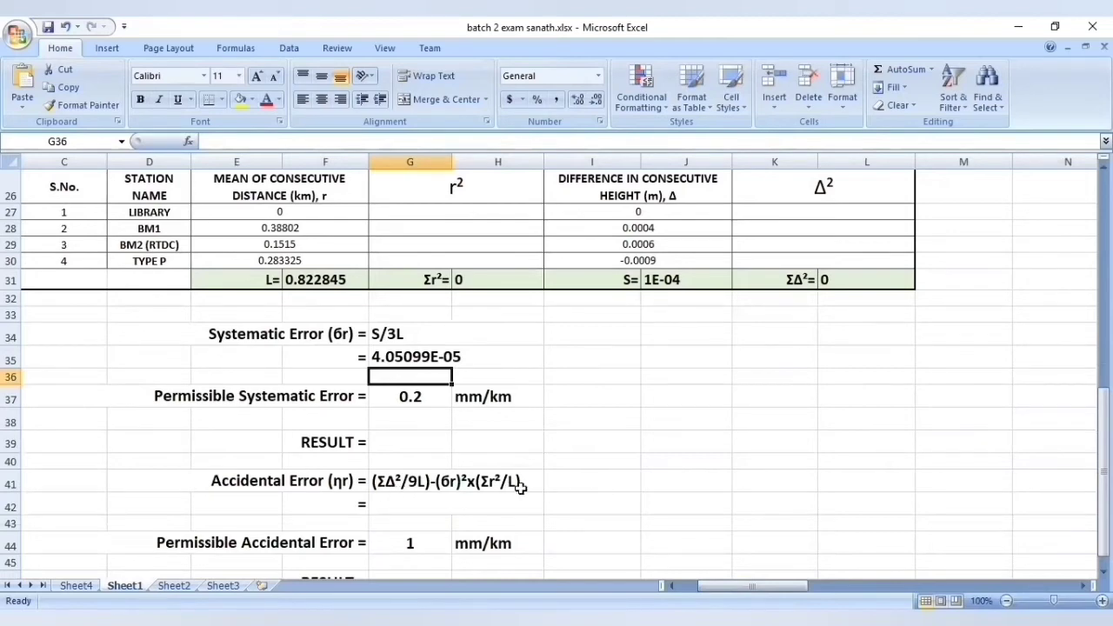
{"action": "scroll", "coordinate": [801, 234], "scroll_direction": "up", "scroll_amount": 1}
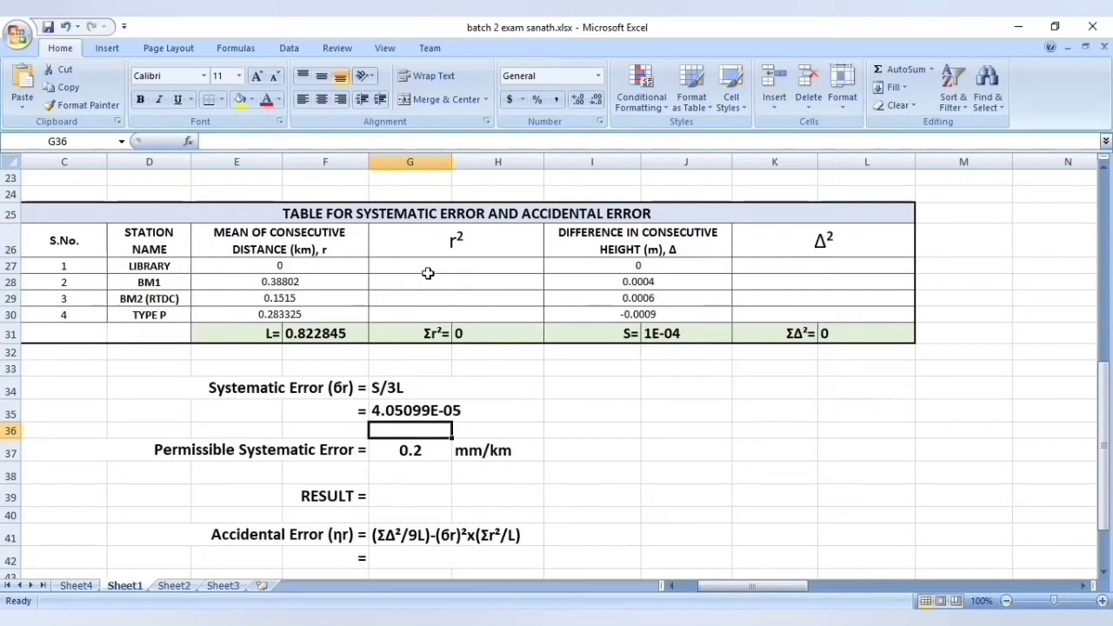
{"action": "left_click", "coordinate": [431, 266]}
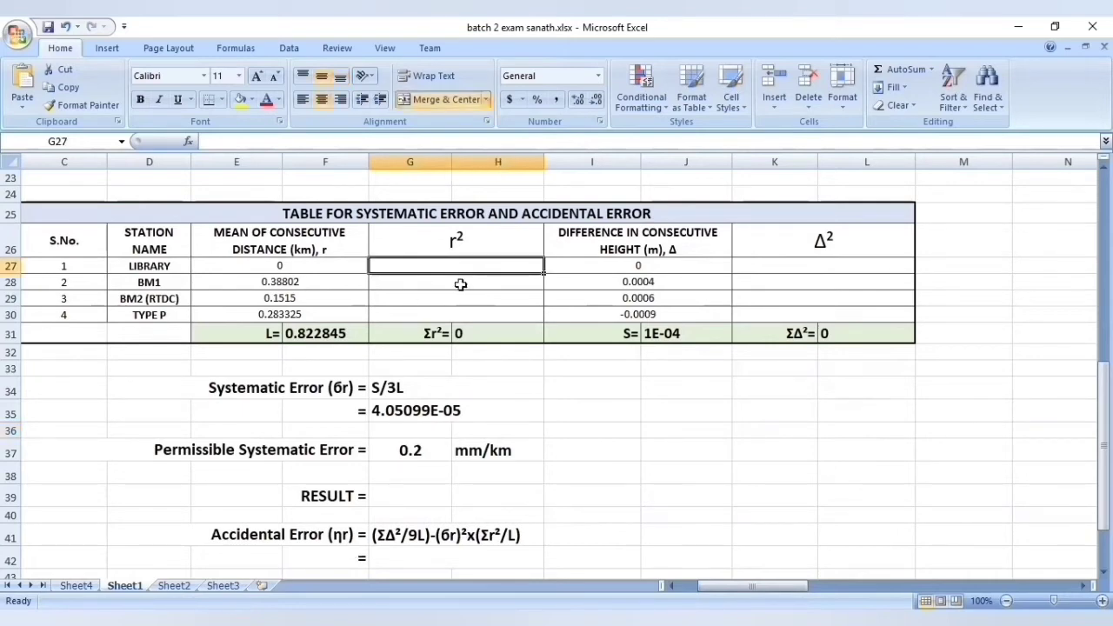
{"action": "type", "text": "0"}
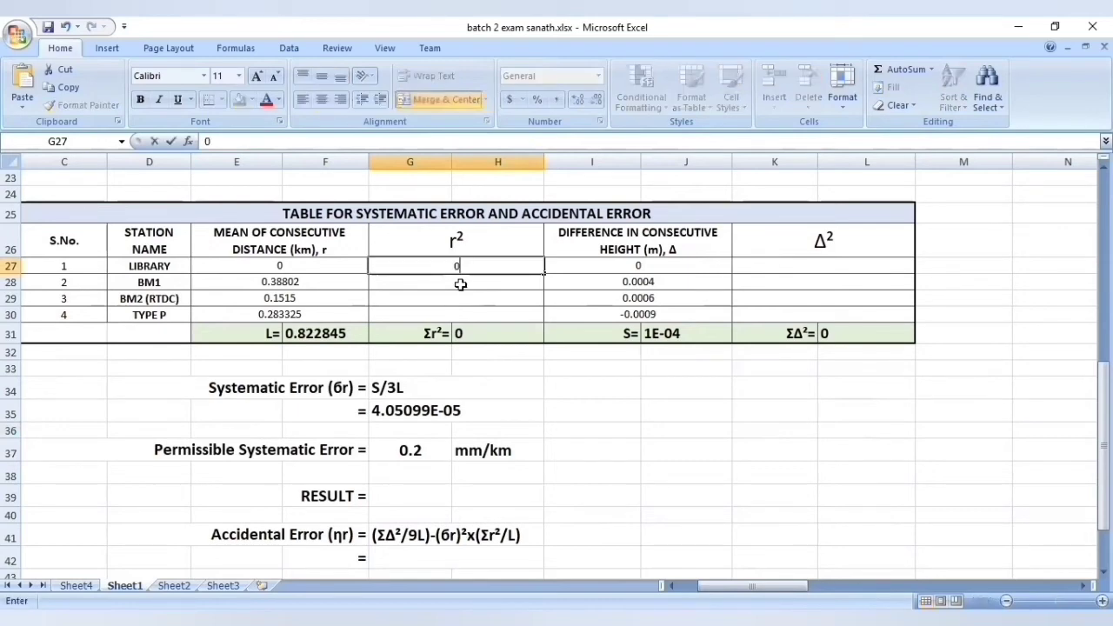
{"action": "key", "text": "Return"}
Calculate r² for BM1 in G28 with =E28*E28 and select that cell
{"action": "type", "text": "="}
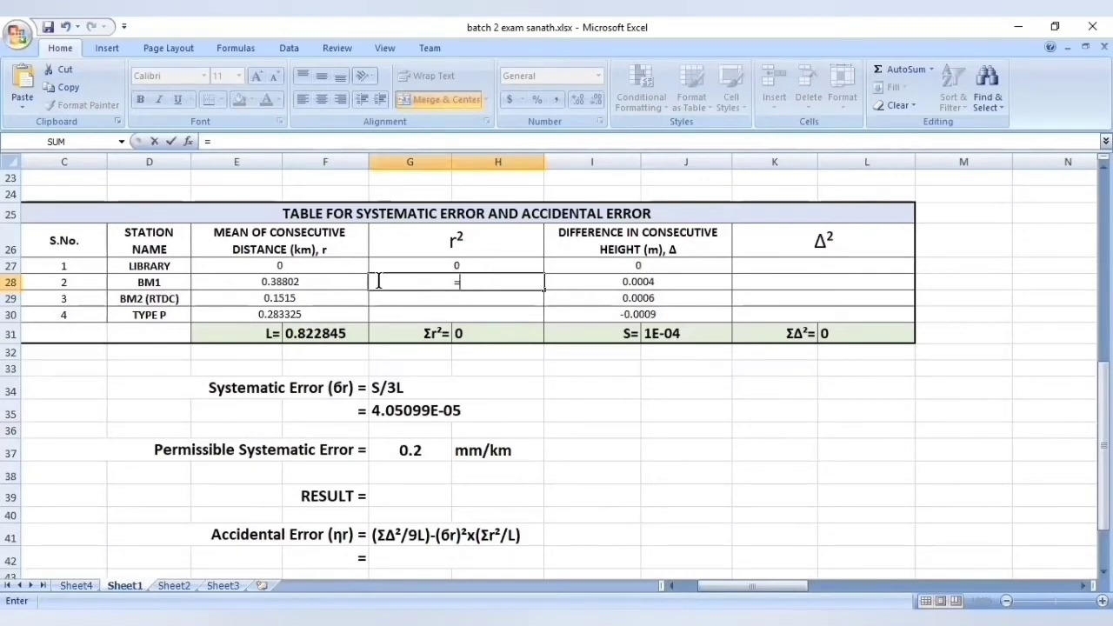
{"action": "left_click", "coordinate": [331, 279]}
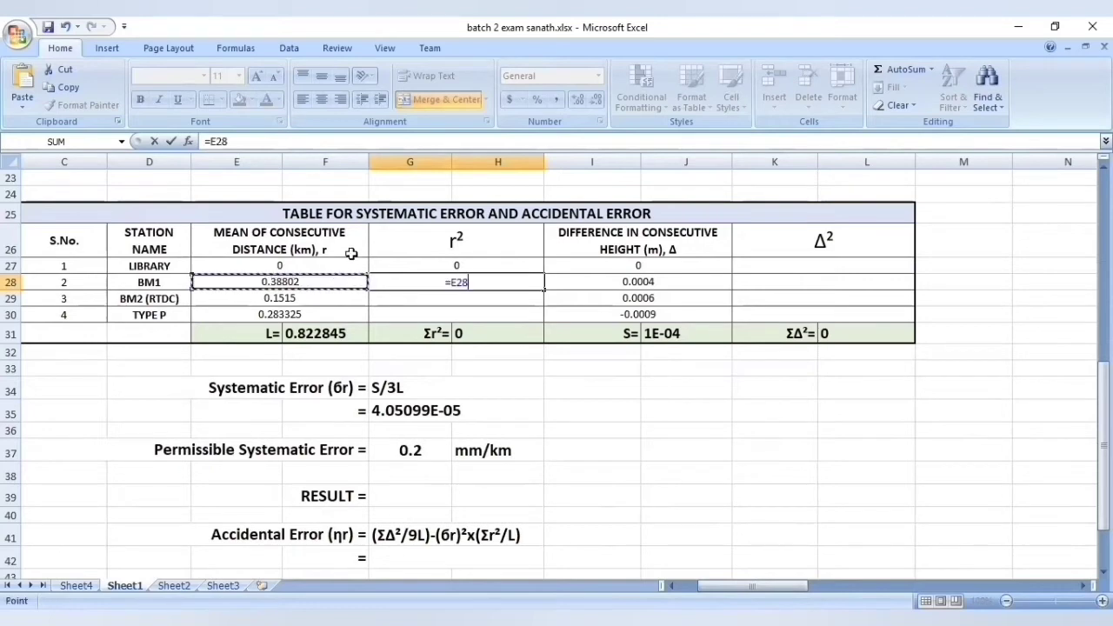
{"action": "left_click", "coordinate": [278, 144]}
{"action": "type", "text": "*"}
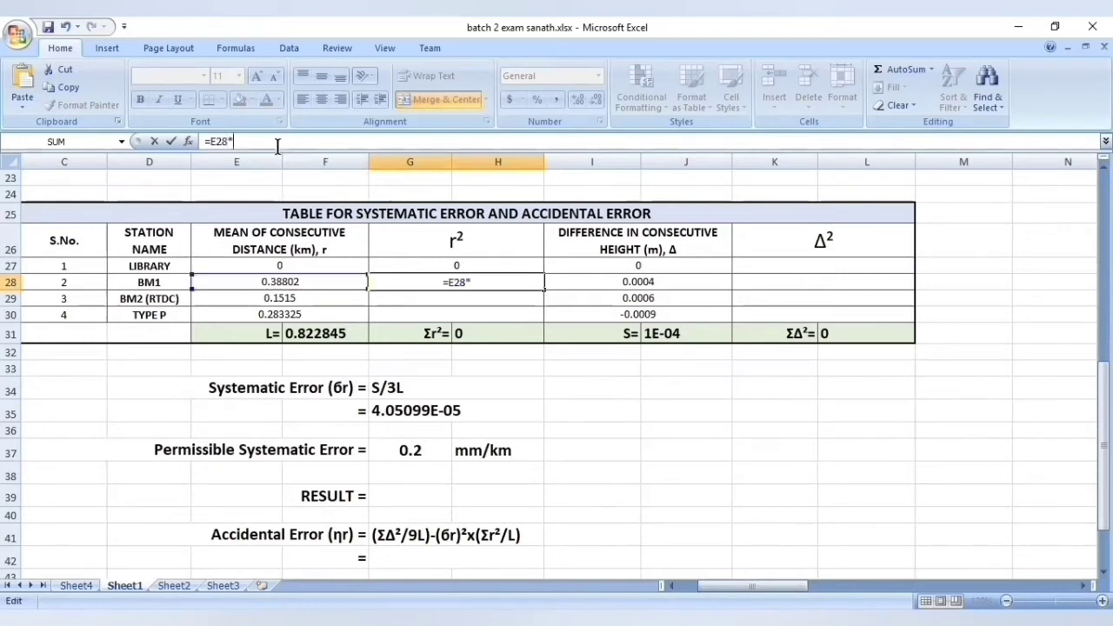
{"action": "left_click", "coordinate": [291, 280]}
{"action": "key", "text": "Return"}
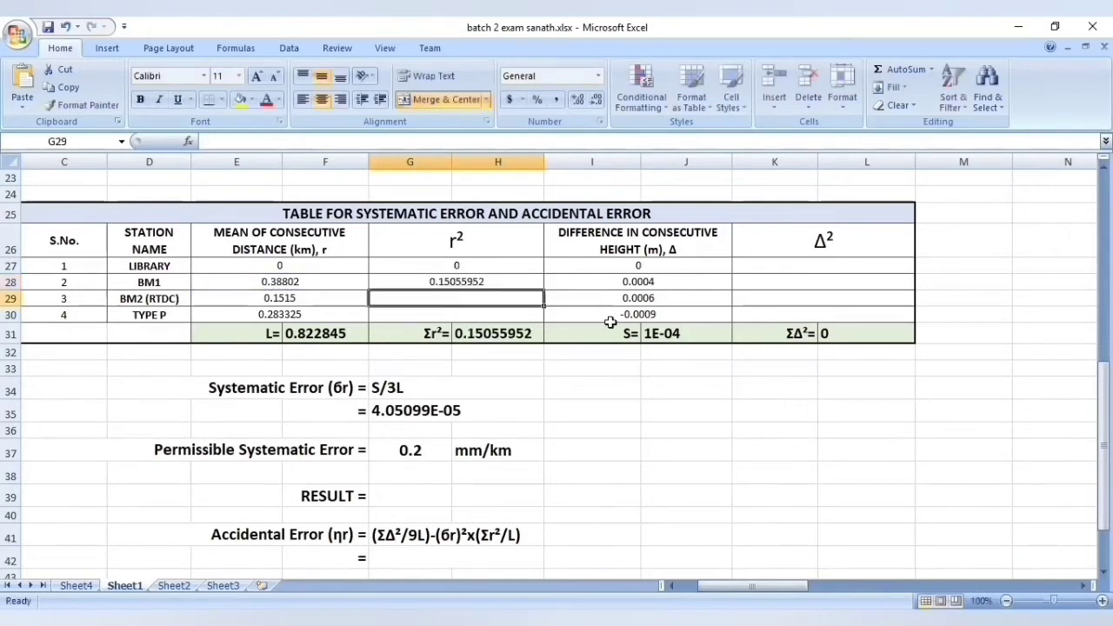
{"action": "left_click", "coordinate": [470, 285]}
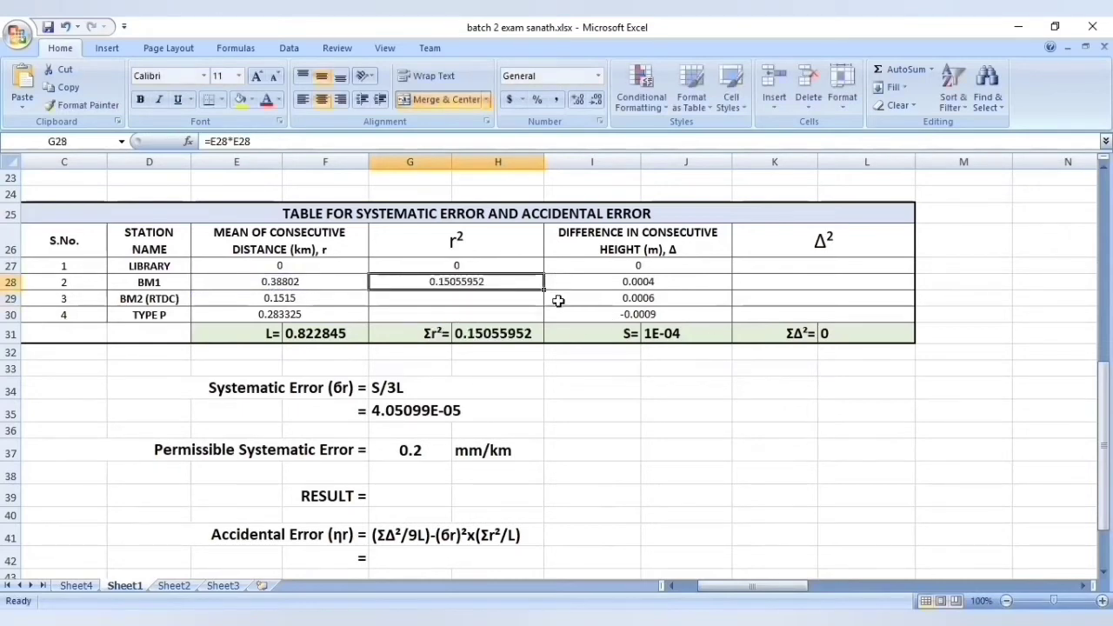
Fill the r² formula from G28 down to G30 for BM2 (RTDC) and TYPE P
{"action": "scroll", "coordinate": [556, 301], "scroll_direction": "up", "scroll_amount": 1}
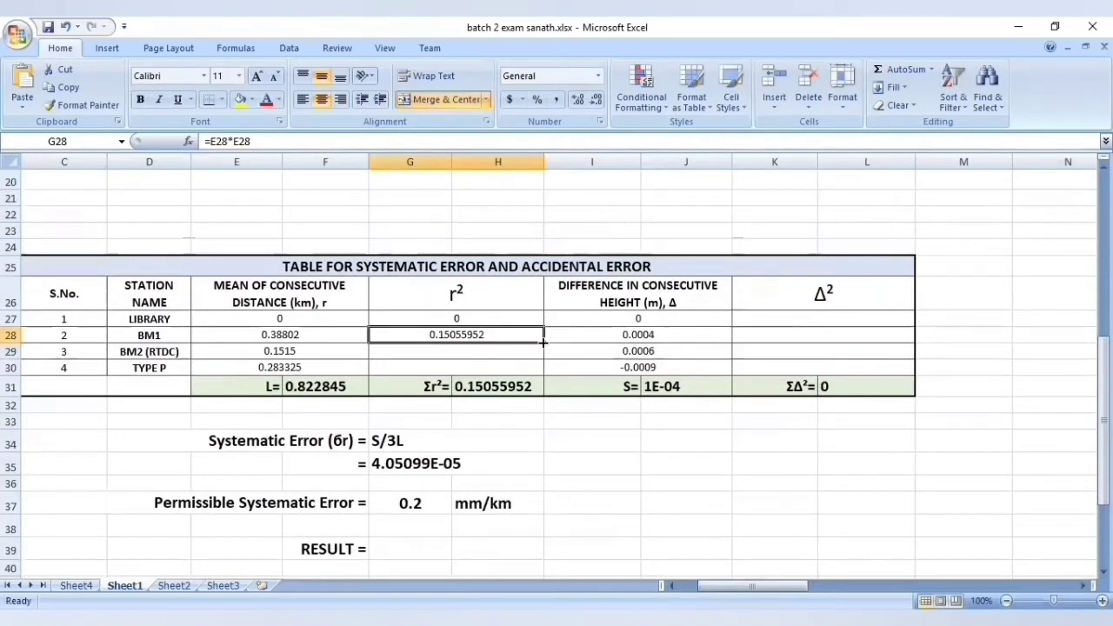
{"action": "left_click_drag", "start_coordinate": [544, 342], "coordinate": [536, 371]}
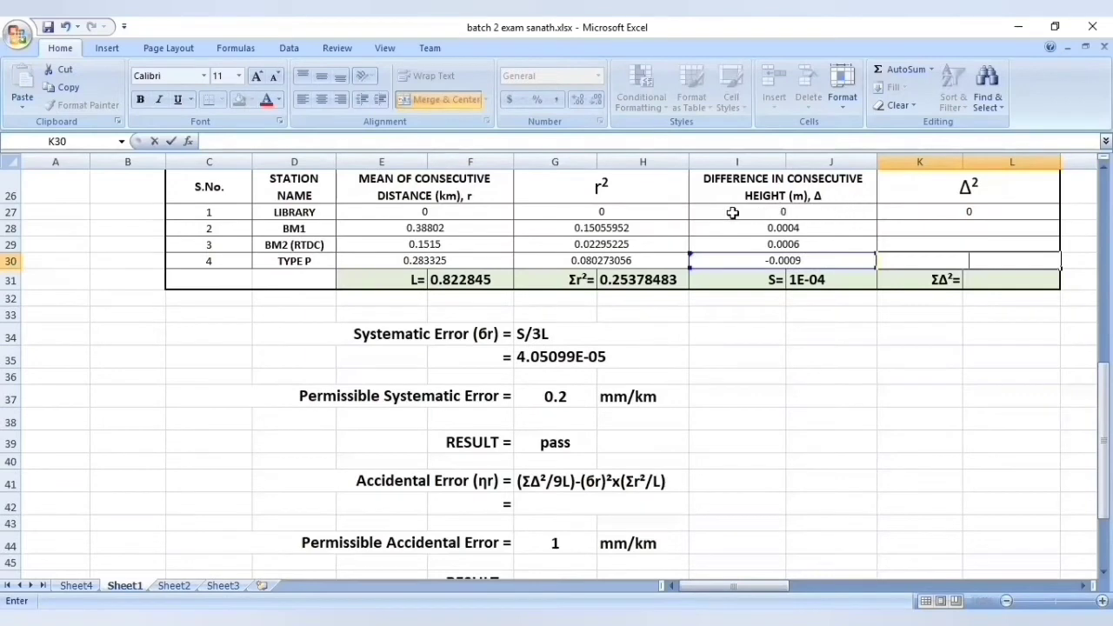
Calculate Δ² for BM1 in K28 with =(I28*I28) and fill the formula down to K30
{"action": "left_click", "coordinate": [811, 215]}
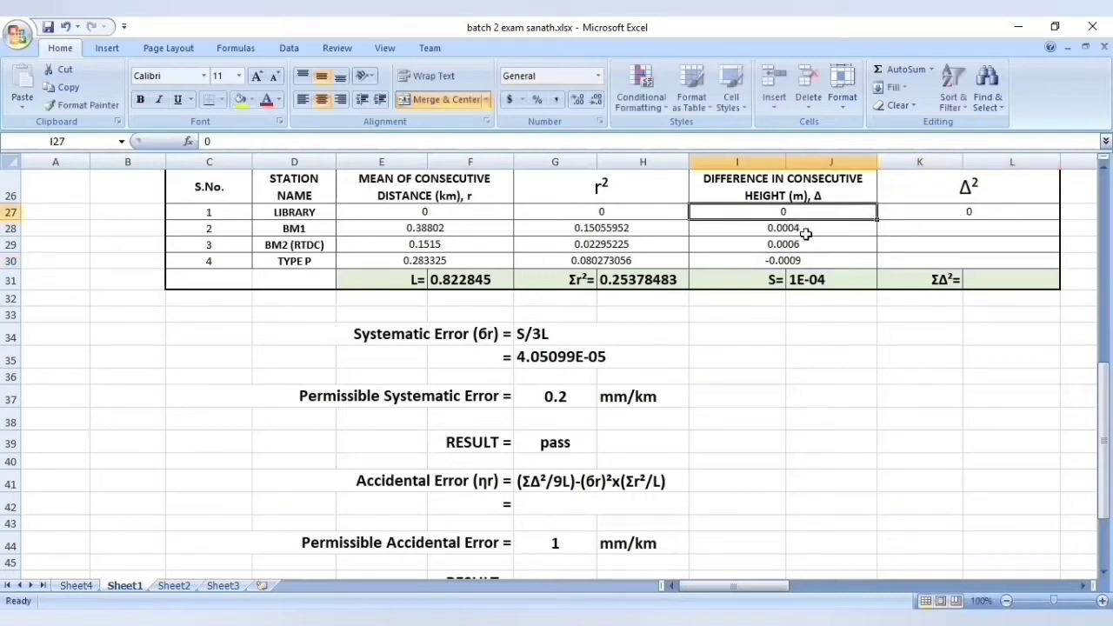
{"action": "left_click", "coordinate": [971, 233]}
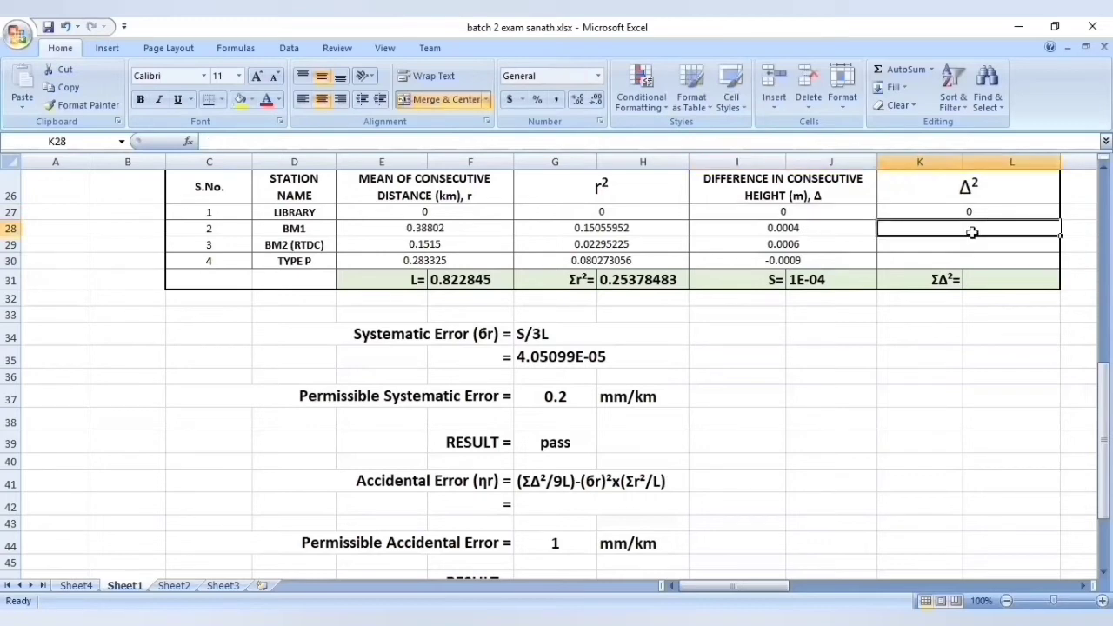
{"action": "type", "text": "=("}
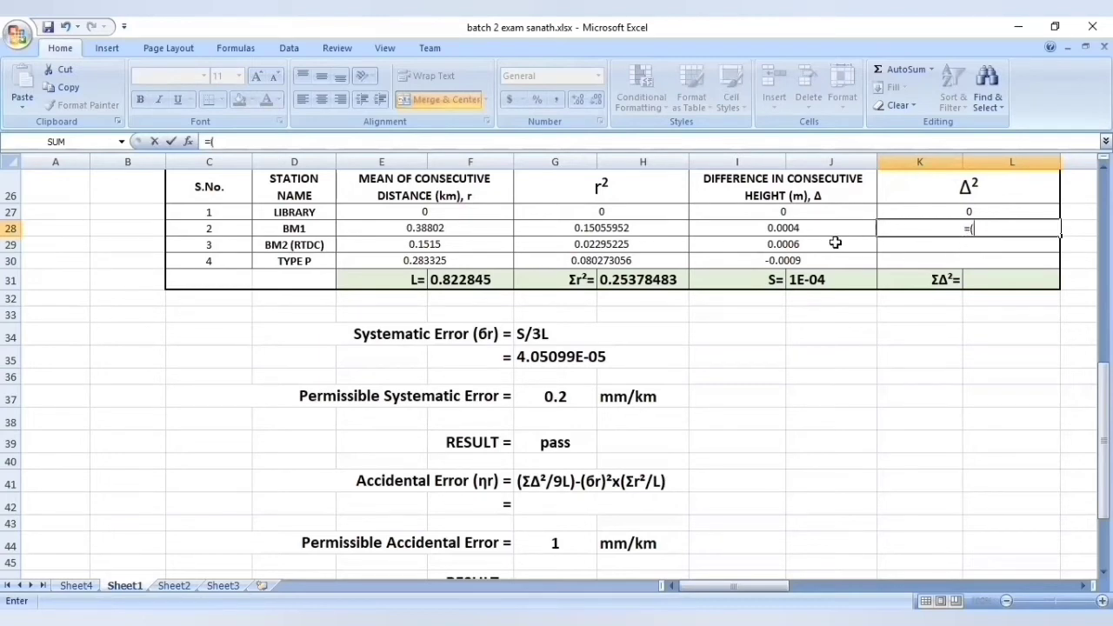
{"action": "left_click", "coordinate": [842, 228]}
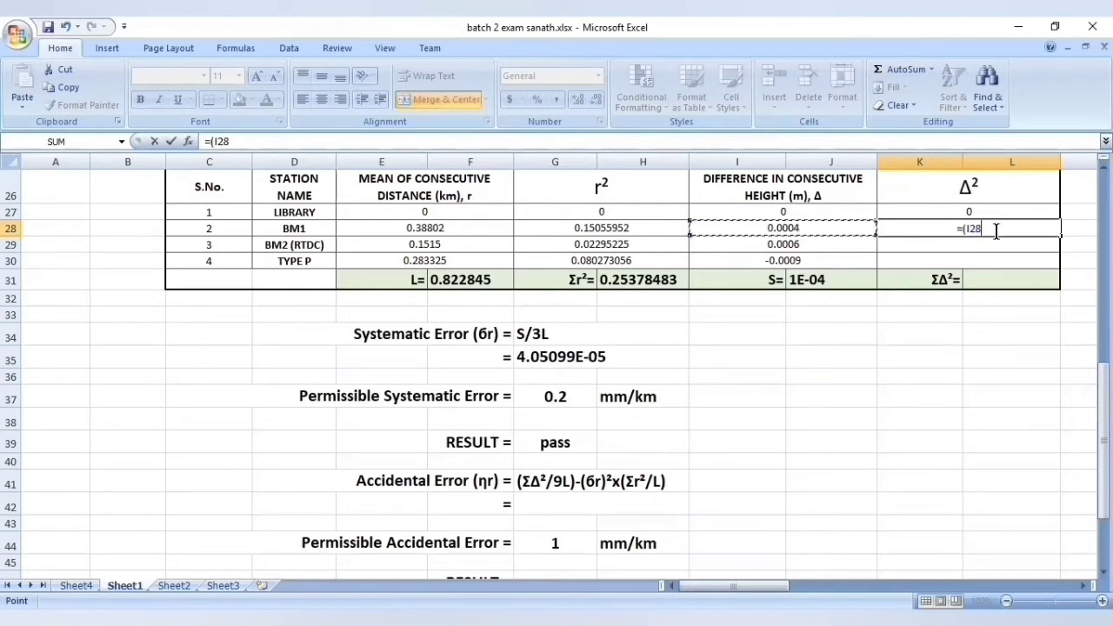
{"action": "type", "text": "*"}
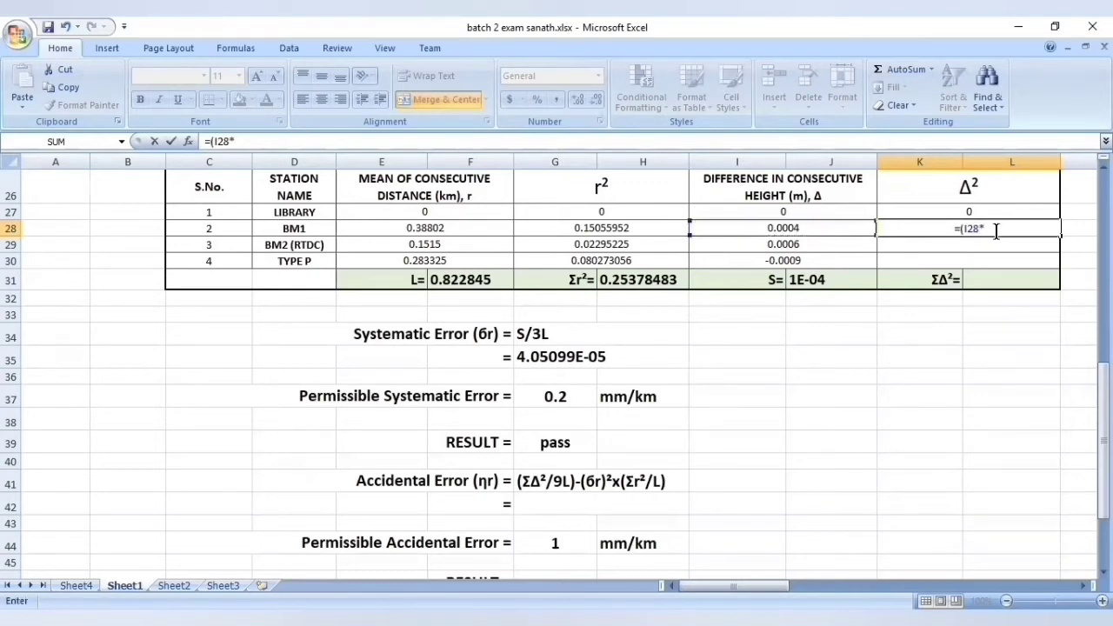
{"action": "left_click", "coordinate": [842, 226]}
{"action": "left_click", "coordinate": [855, 226]}
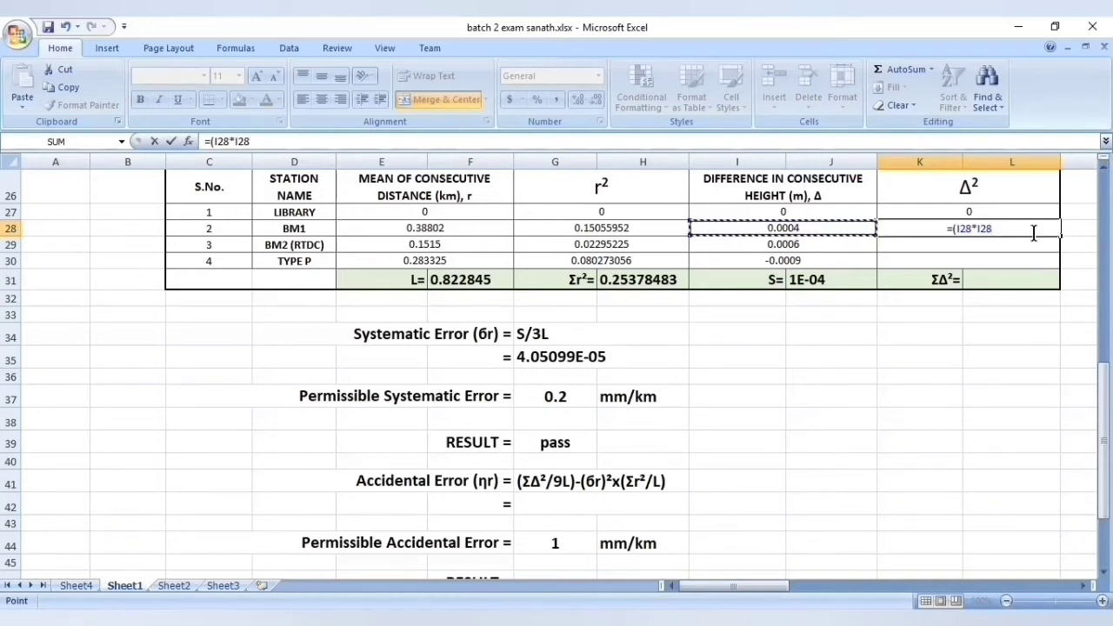
{"action": "type", "text": ")"}
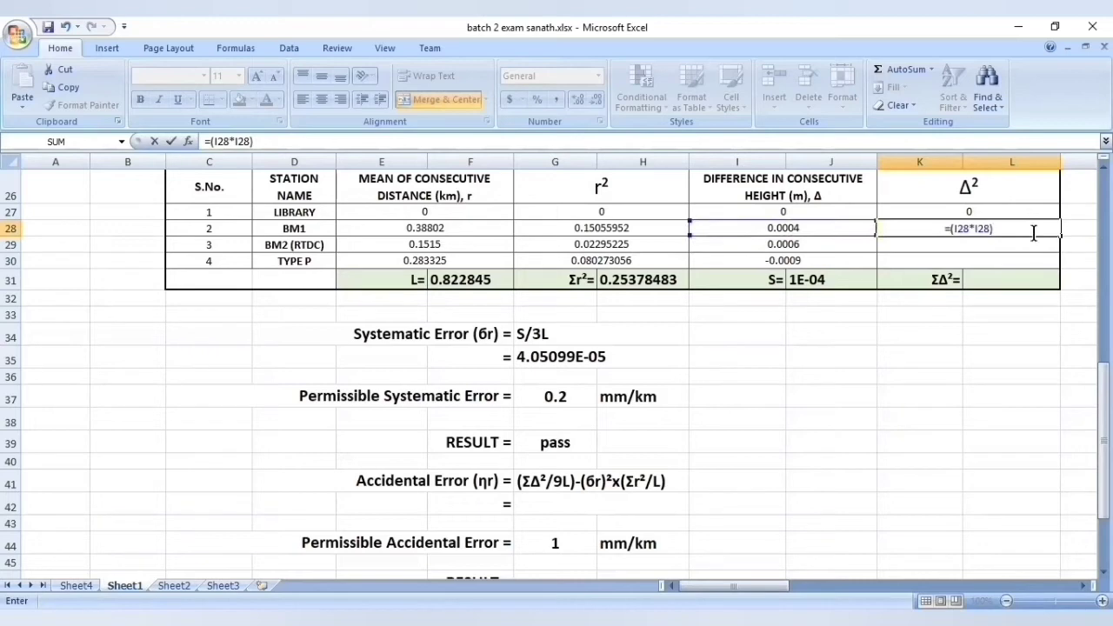
{"action": "key", "text": "Return"}
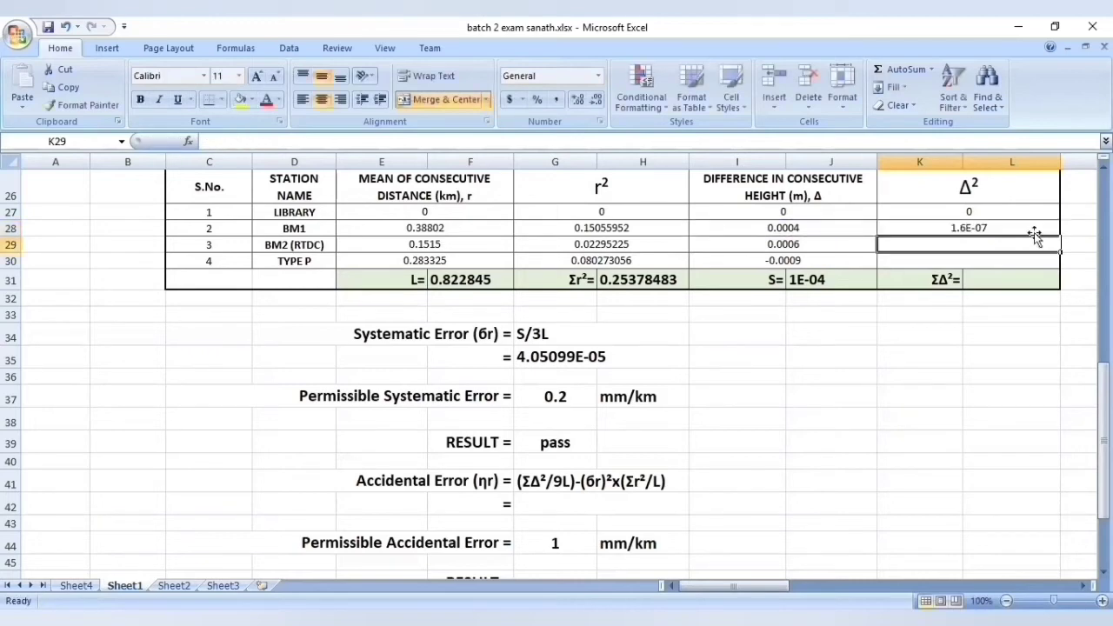
{"action": "left_click", "coordinate": [1024, 229]}
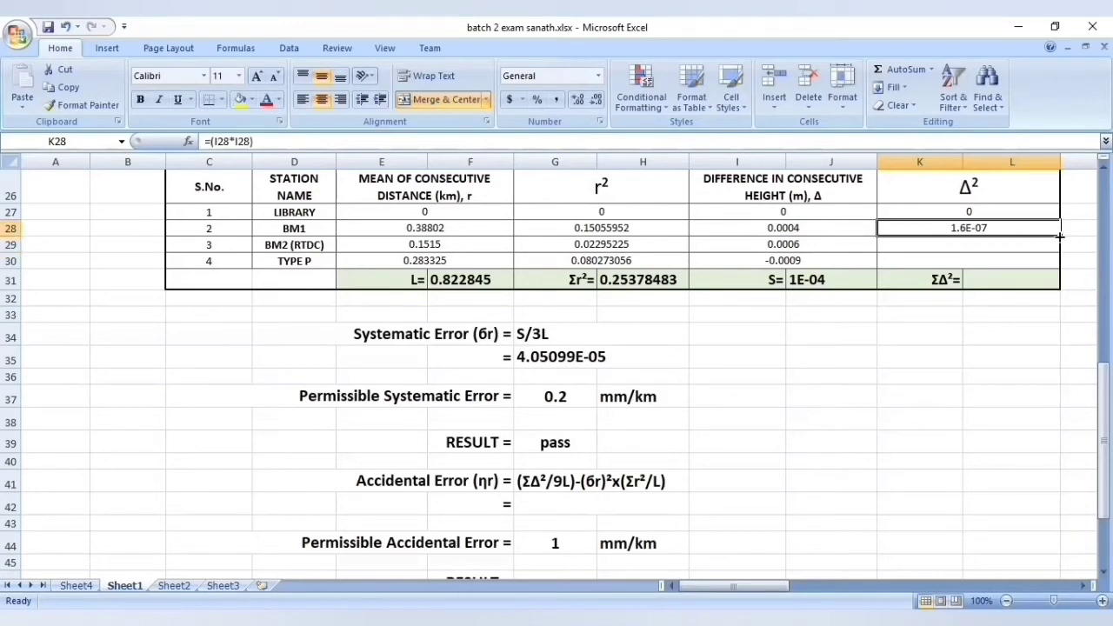
{"action": "left_click_drag", "start_coordinate": [1060, 235], "coordinate": [1060, 266]}
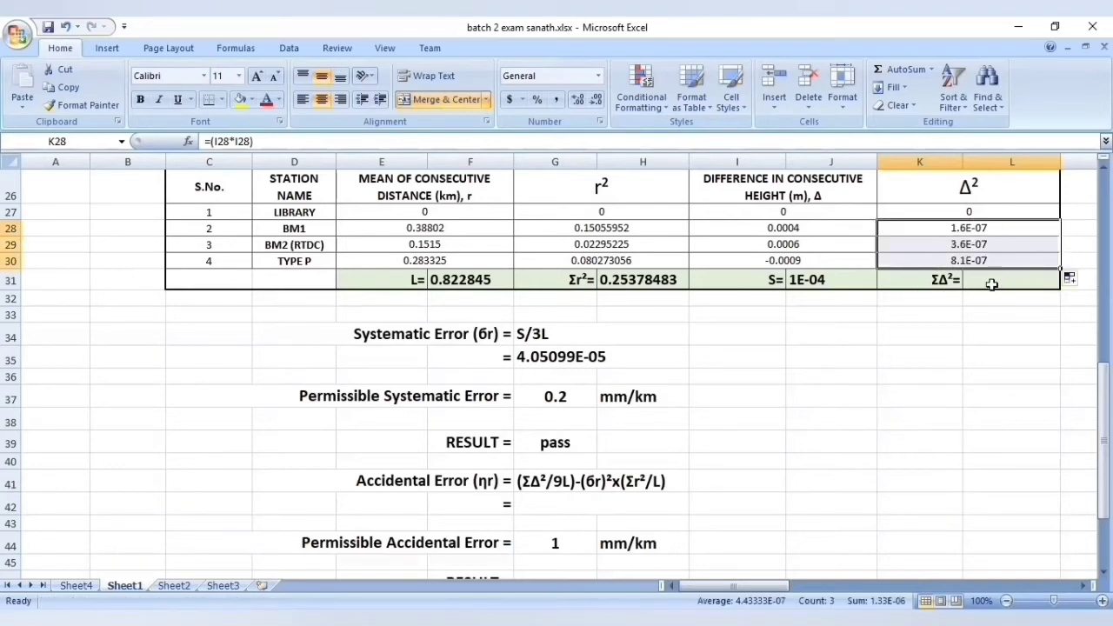
Try to total the Δ² values in L31 with the formula =(K27:K30)
{"action": "left_click", "coordinate": [991, 283]}
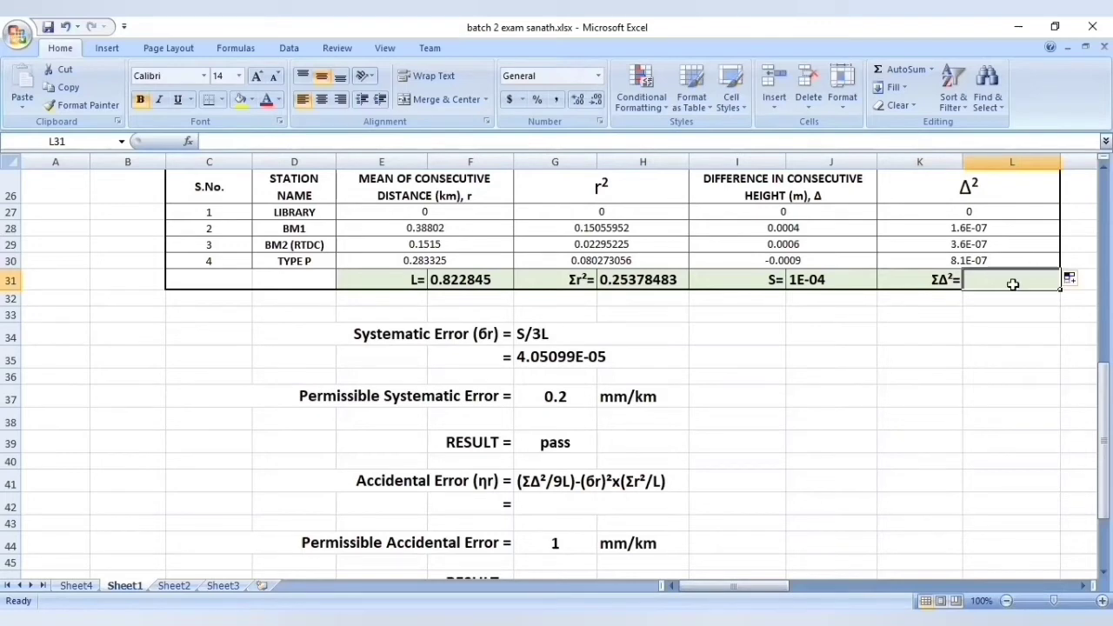
{"action": "type", "text": "="}
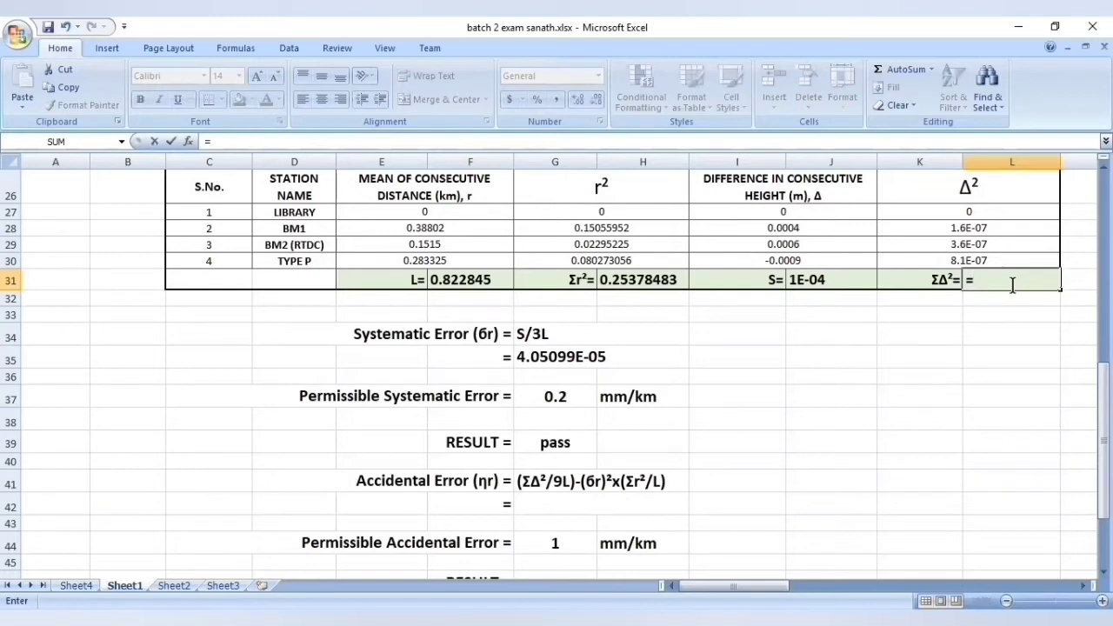
{"action": "type", "text": "("}
{"action": "left_click", "coordinate": [1042, 213]}
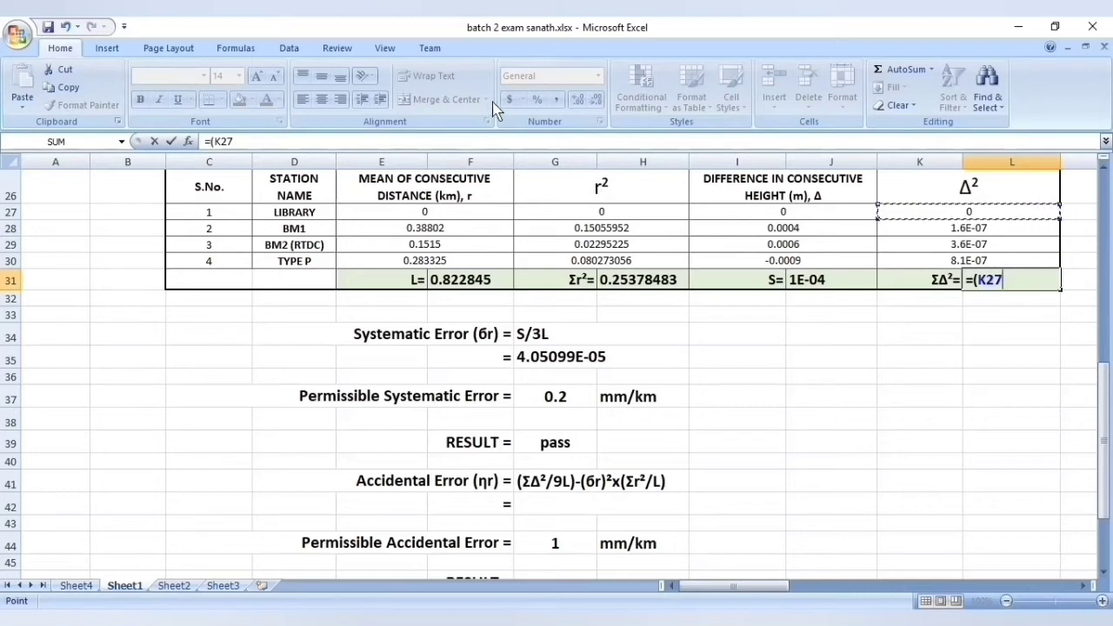
{"action": "left_click", "coordinate": [379, 134]}
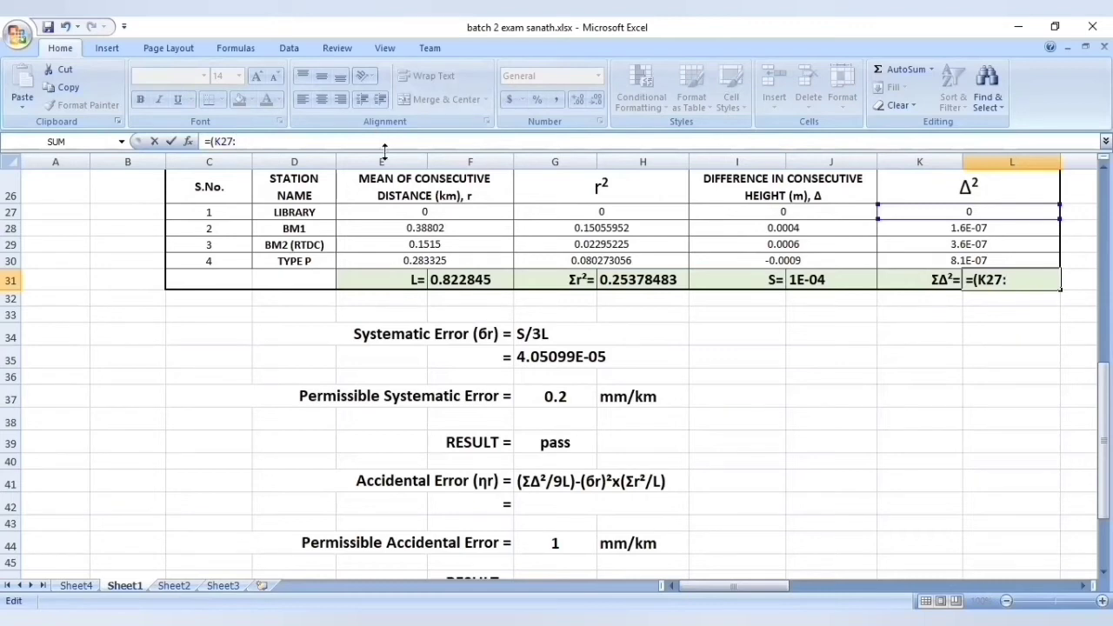
{"action": "type", "text": ":"}
{"action": "left_click", "coordinate": [974, 259]}
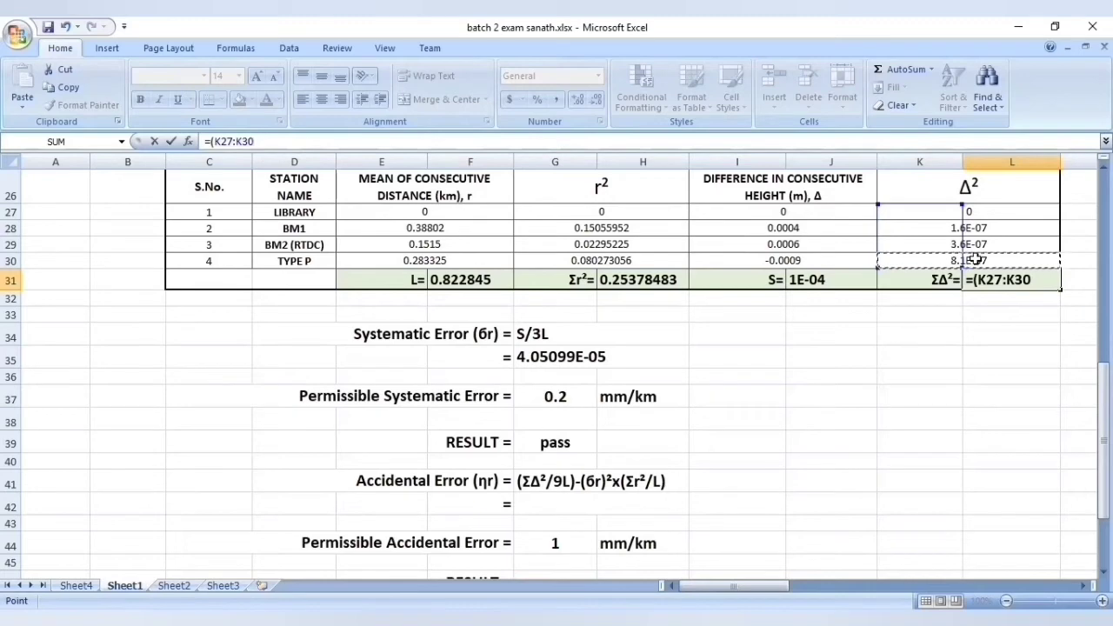
{"action": "type", "text": ")"}
{"action": "key", "text": "Return"}
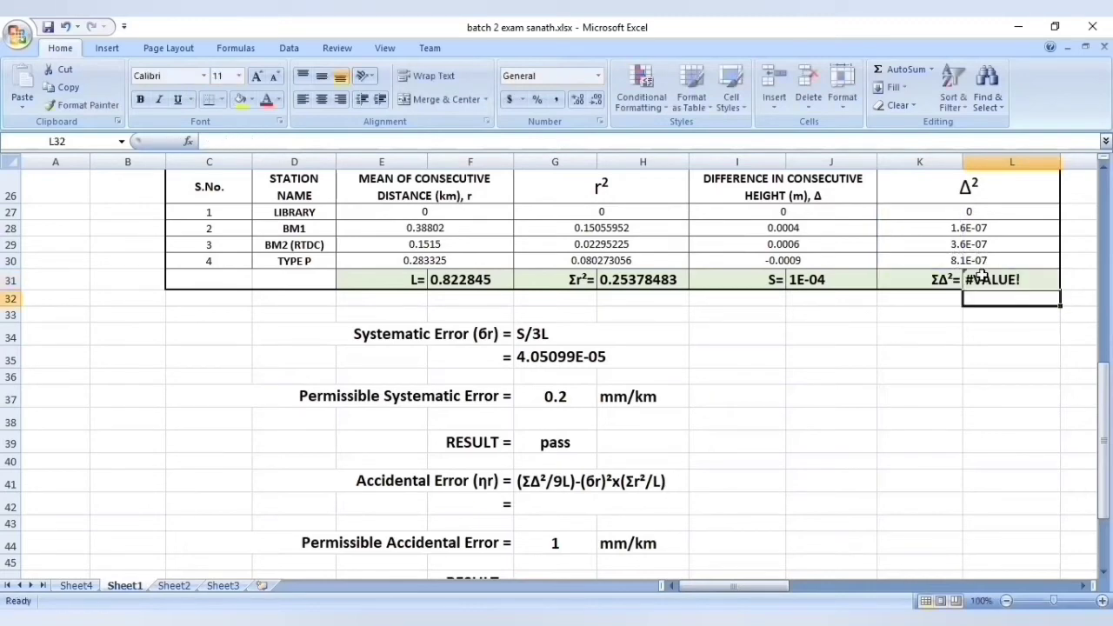
Replace the ΣΔ² formula in L31 with =SUM(K27:K30)
{"action": "left_click", "coordinate": [981, 277]}
{"action": "key", "text": "BackSpace"}
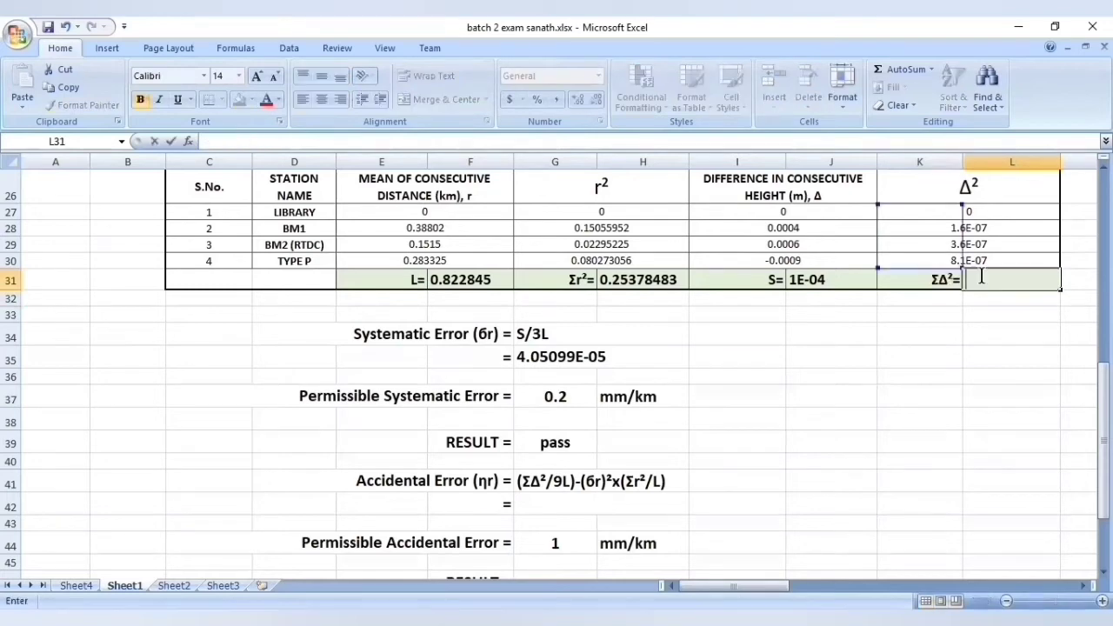
{"action": "type", "text": "su"}
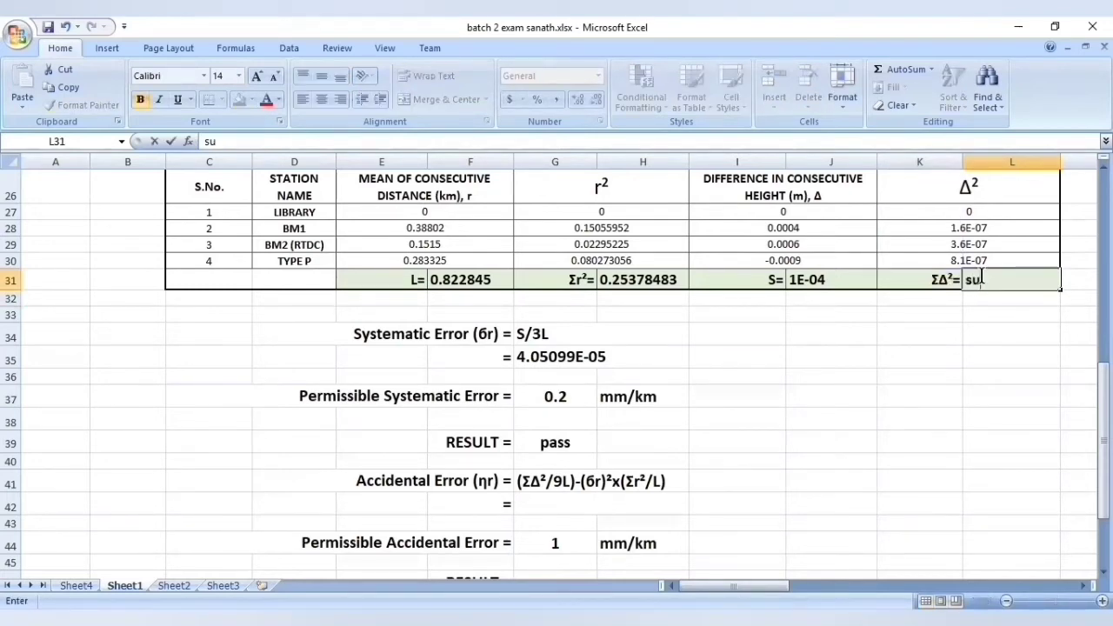
{"action": "key", "text": "BackSpace"}
{"action": "key", "text": "BackSpace"}
{"action": "type", "text": "="}
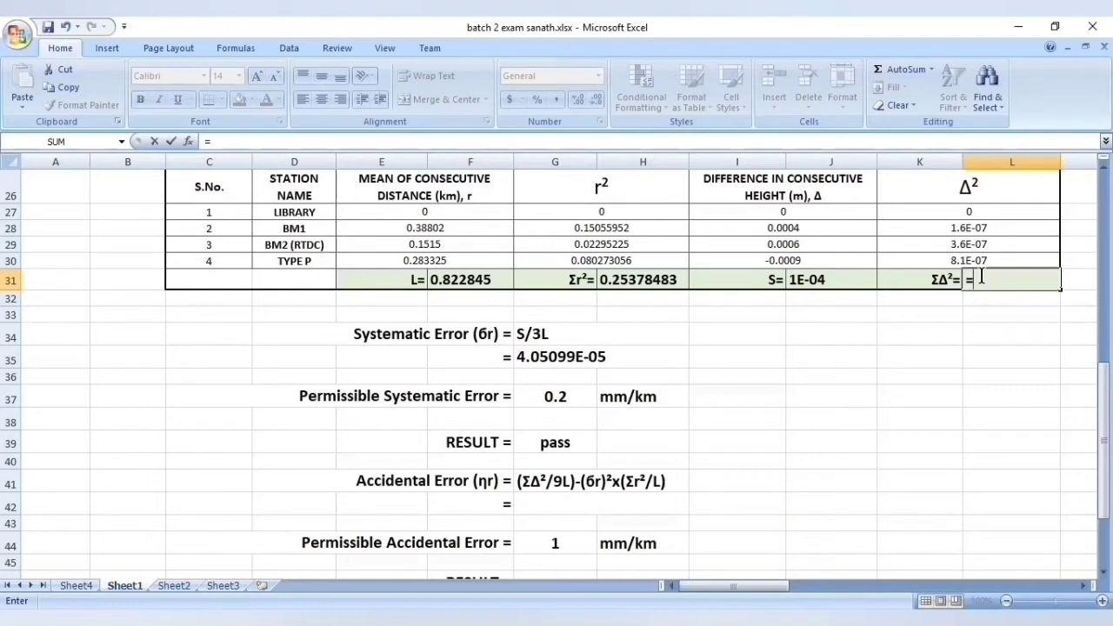
{"action": "type", "text": "su"}
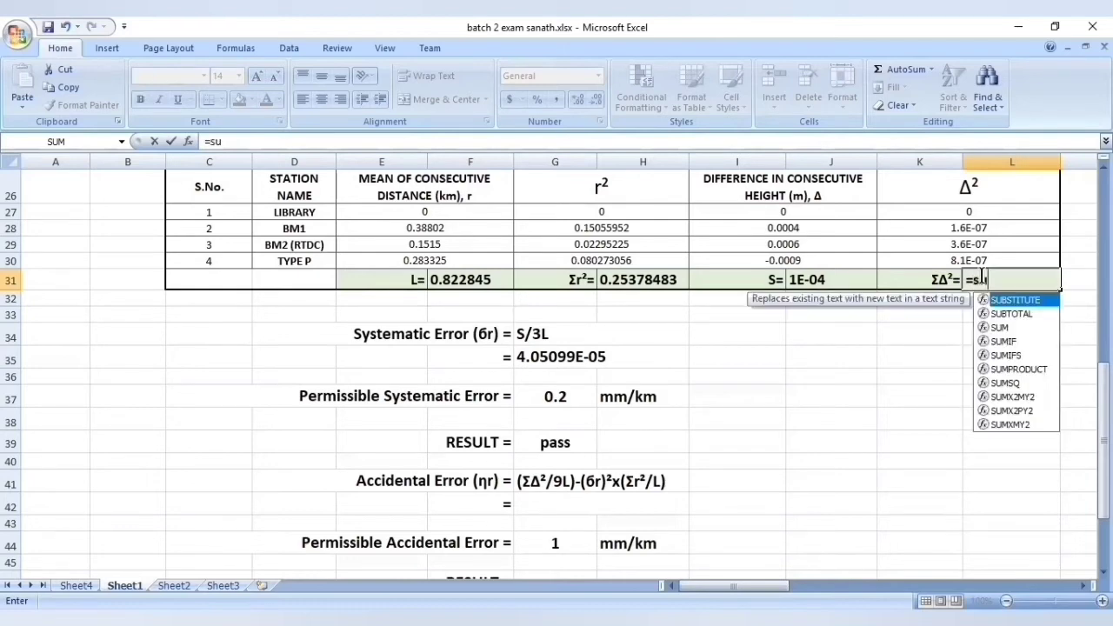
{"action": "double_click", "coordinate": [998, 328]}
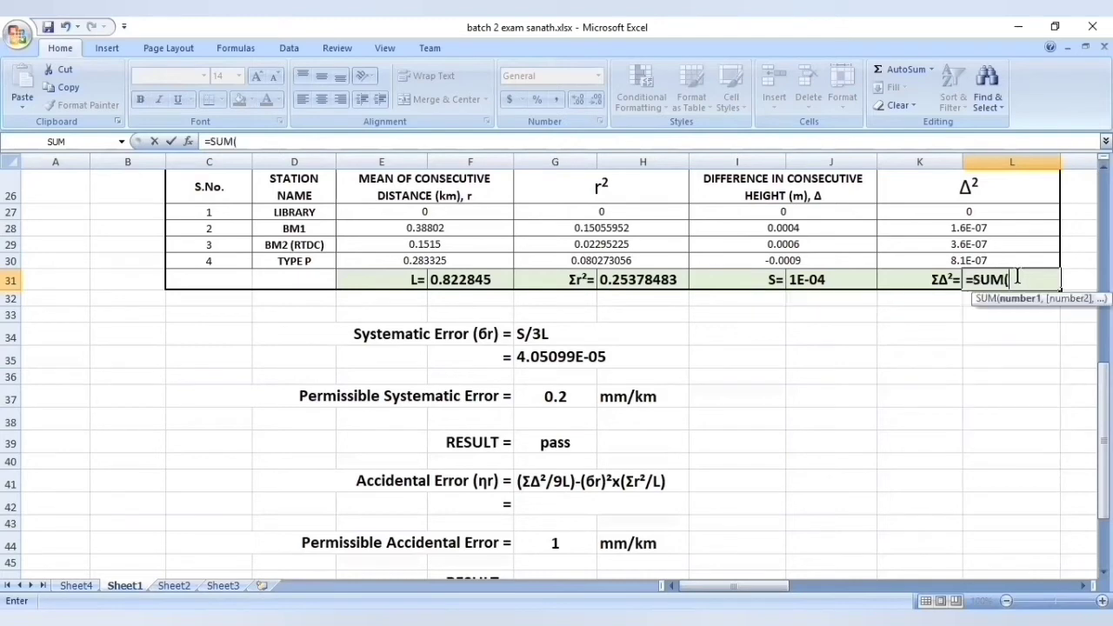
{"action": "left_click", "coordinate": [987, 212]}
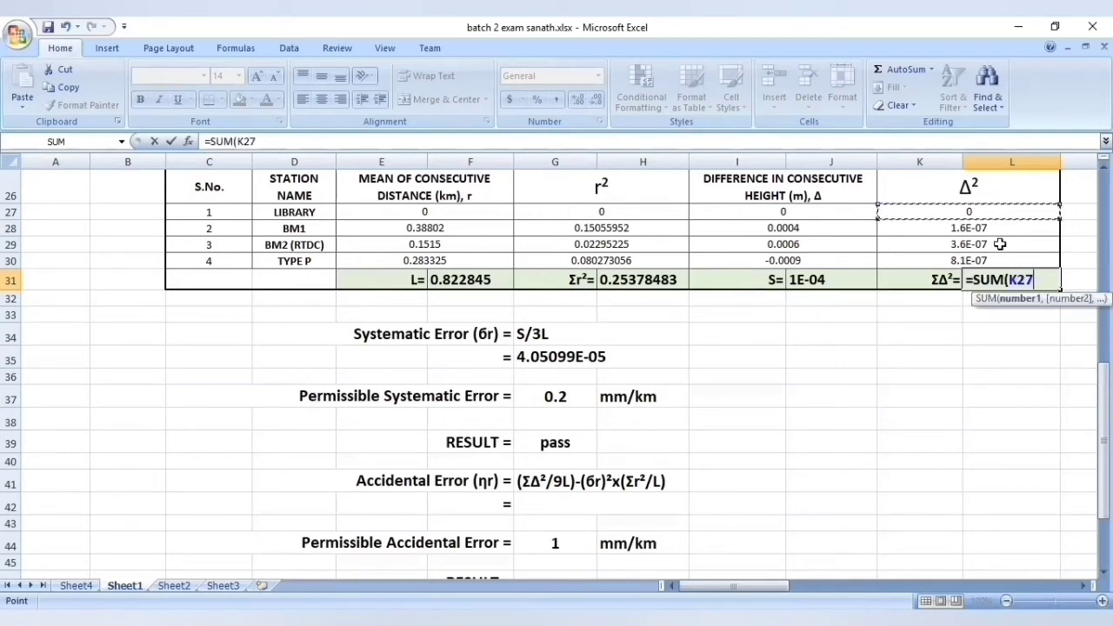
{"action": "key", "text": "F8"}
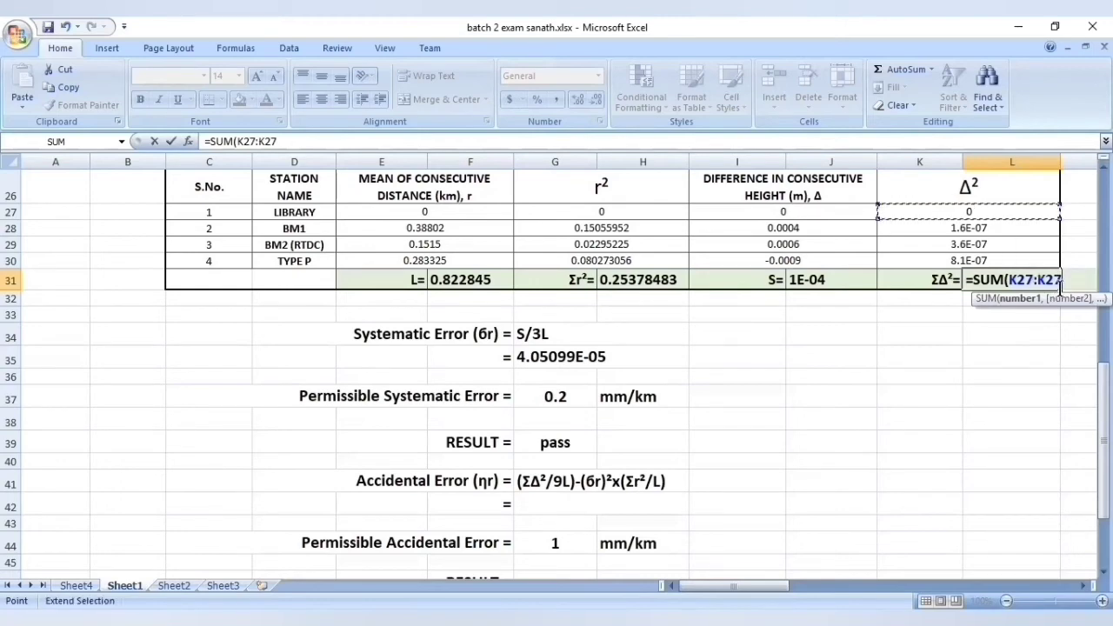
{"action": "key", "text": "BackSpace"}
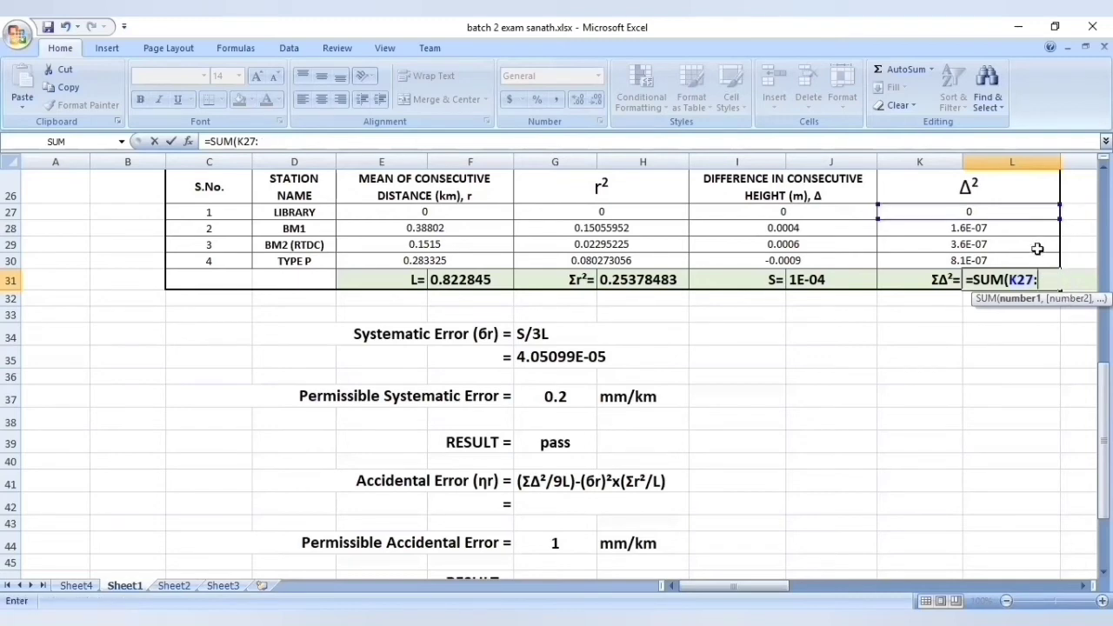
{"action": "left_click", "coordinate": [1036, 264]}
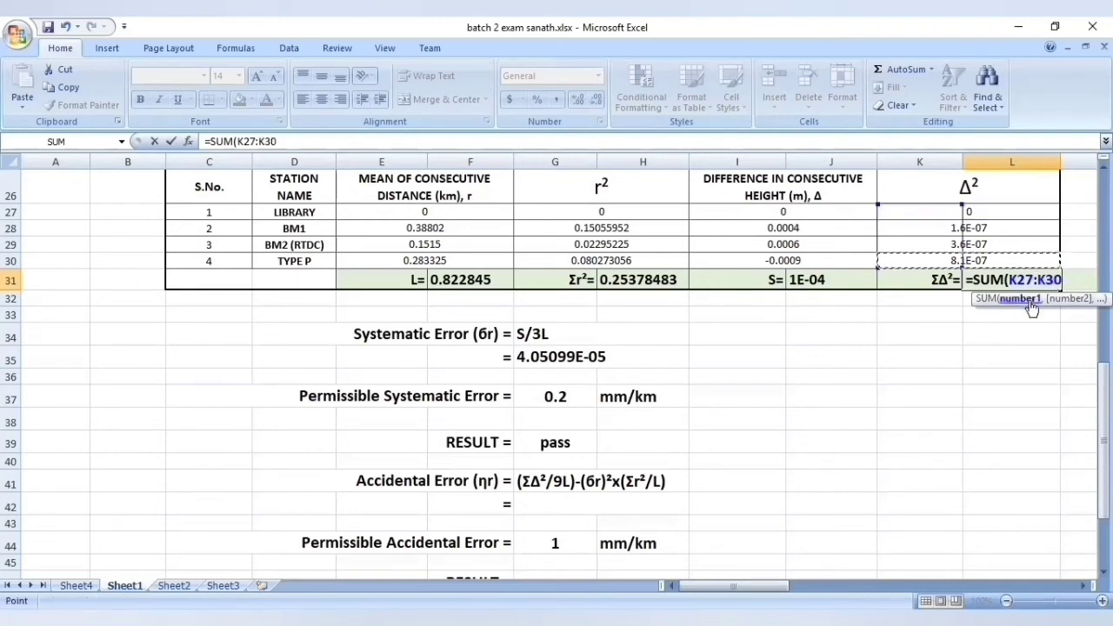
{"action": "type", "text": ")"}
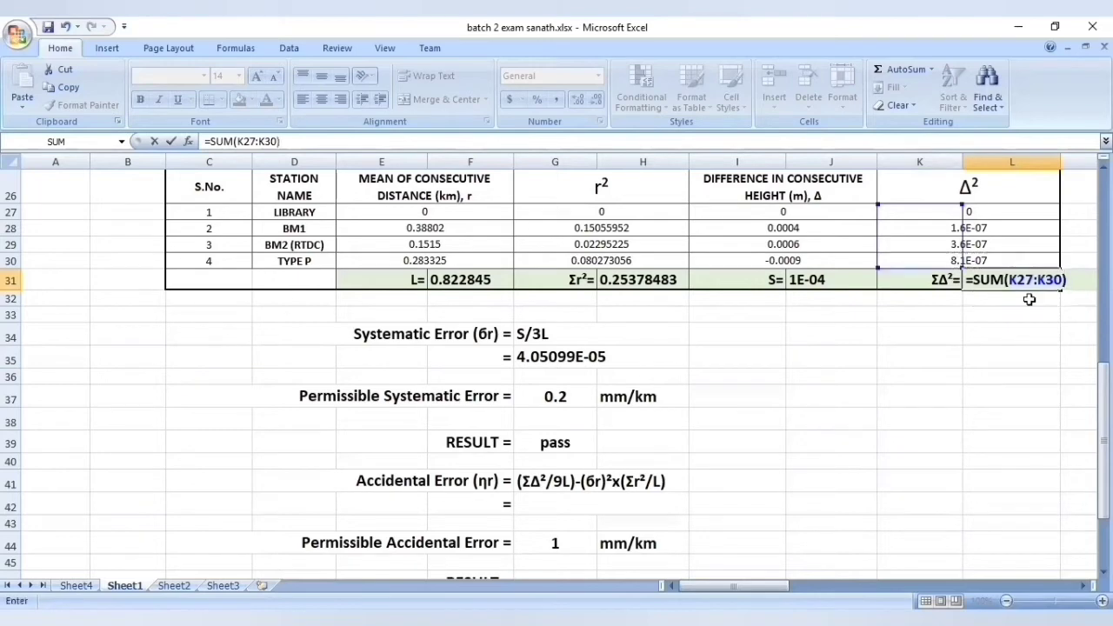
{"action": "key", "text": "Return"}
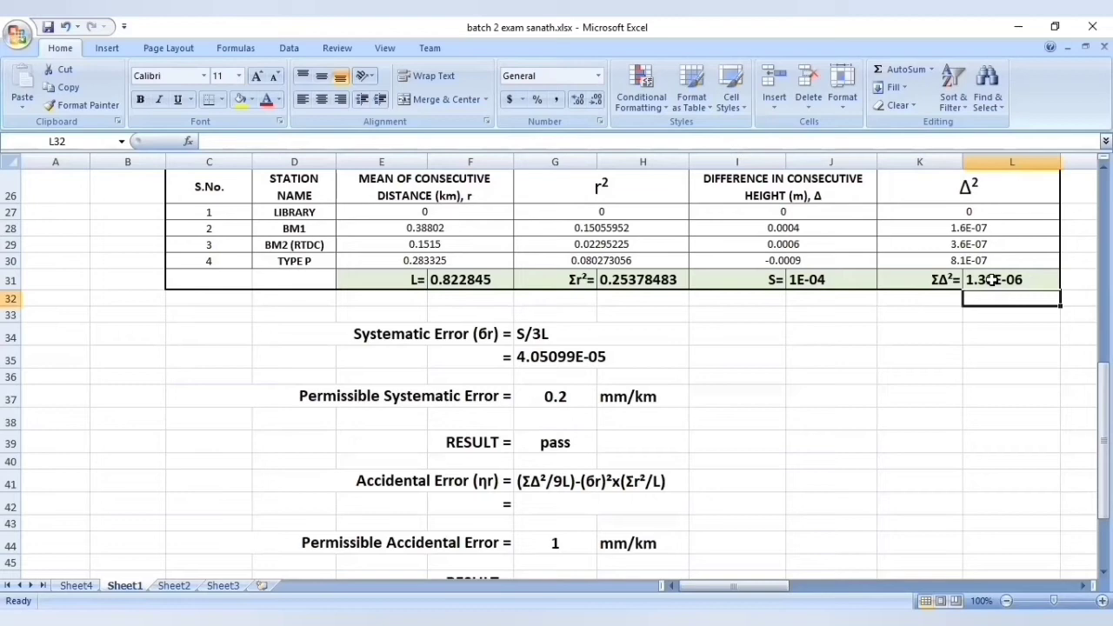
{"action": "scroll", "coordinate": [992, 279], "scroll_direction": "up", "scroll_amount": 3}
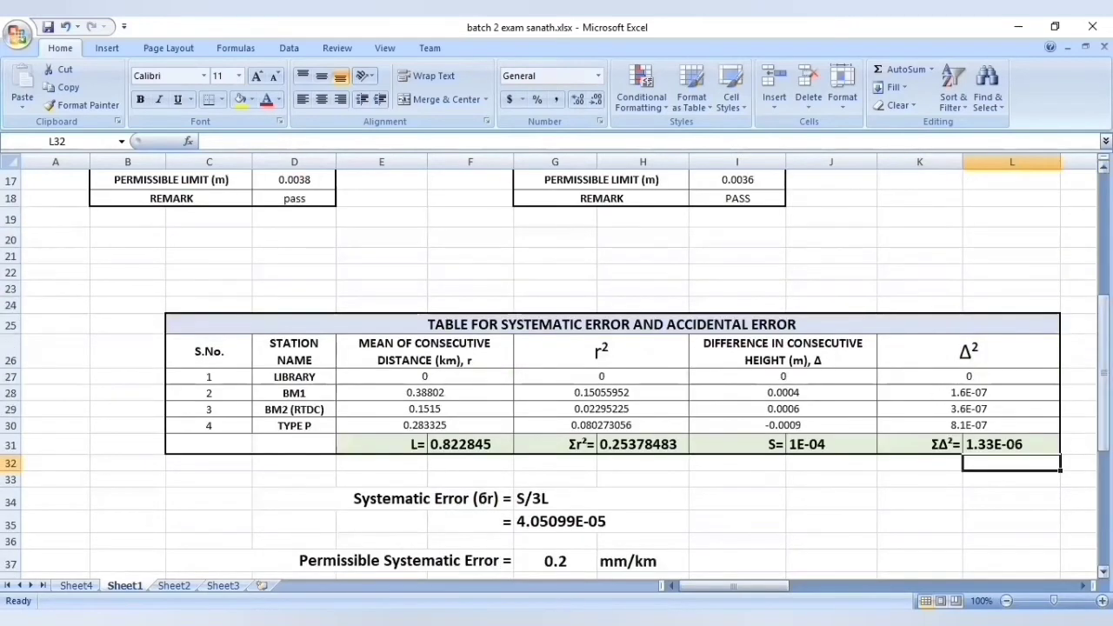
Begin the accidental error formula in G42 with =((L31/(9*F31))-, dividing ΣΔ² by nine times L
{"action": "scroll", "coordinate": [1044, 374], "scroll_direction": "down", "scroll_amount": 4}
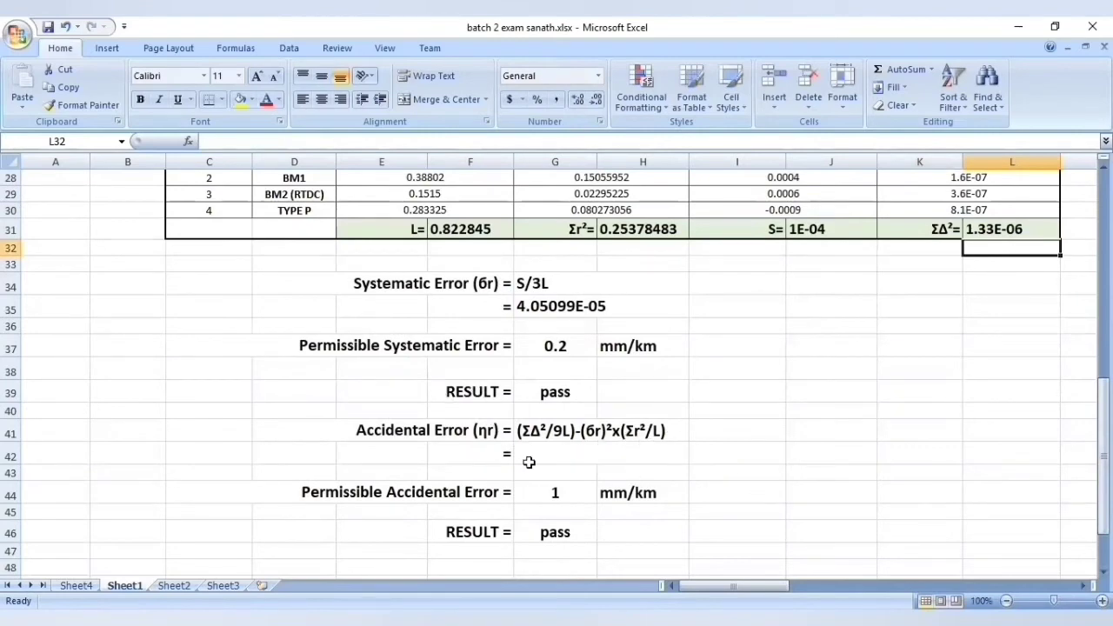
{"action": "left_click", "coordinate": [538, 455]}
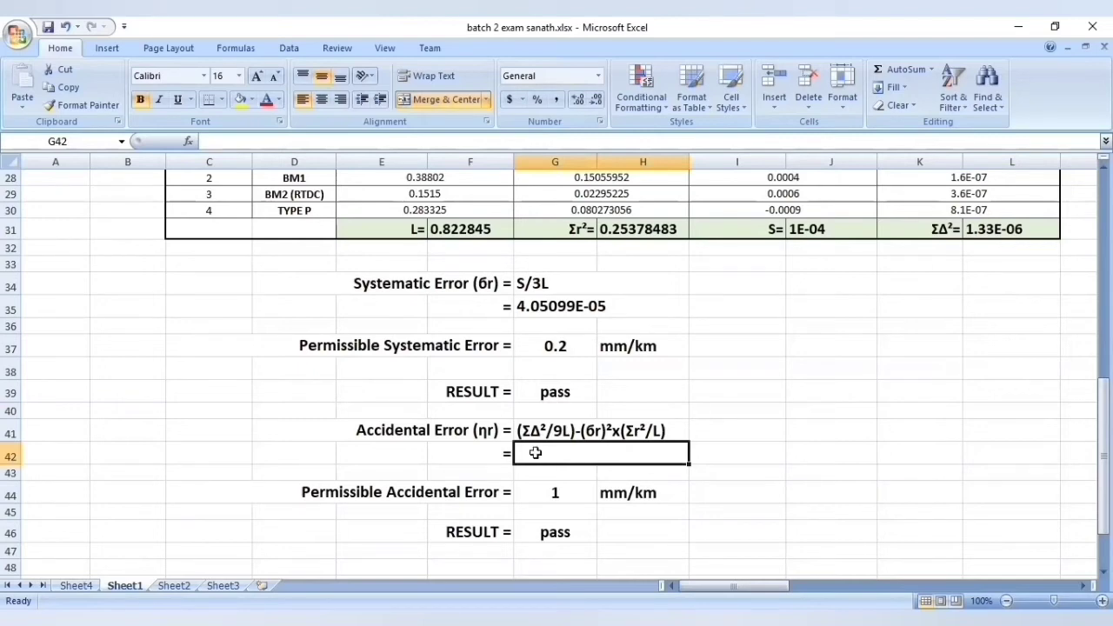
{"action": "type", "text": "="}
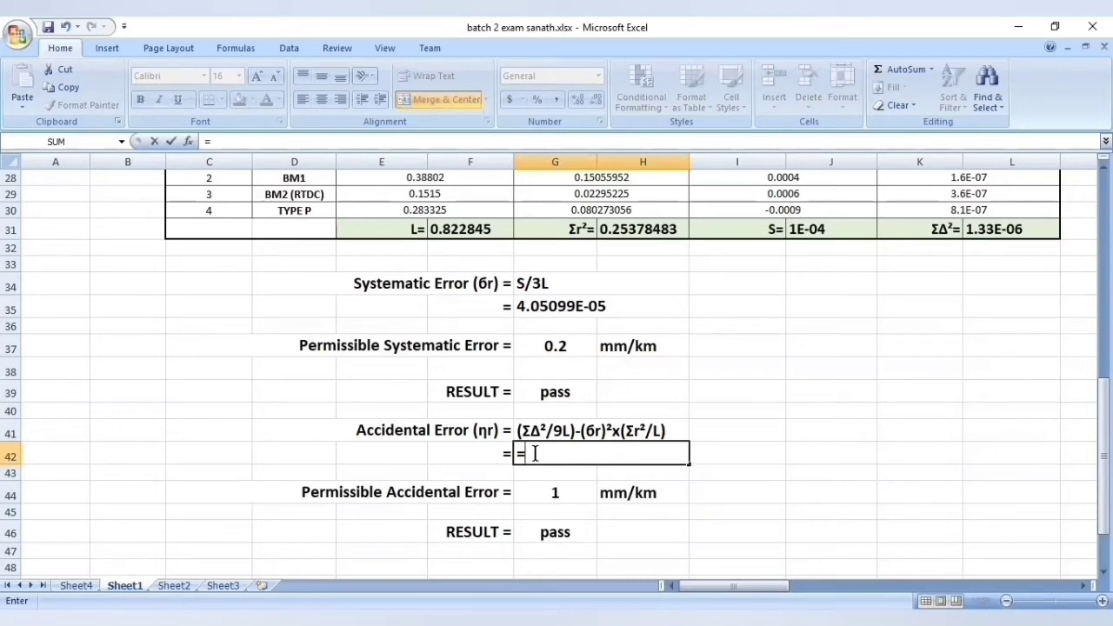
{"action": "type", "text": "("}
{"action": "left_click", "coordinate": [990, 229]}
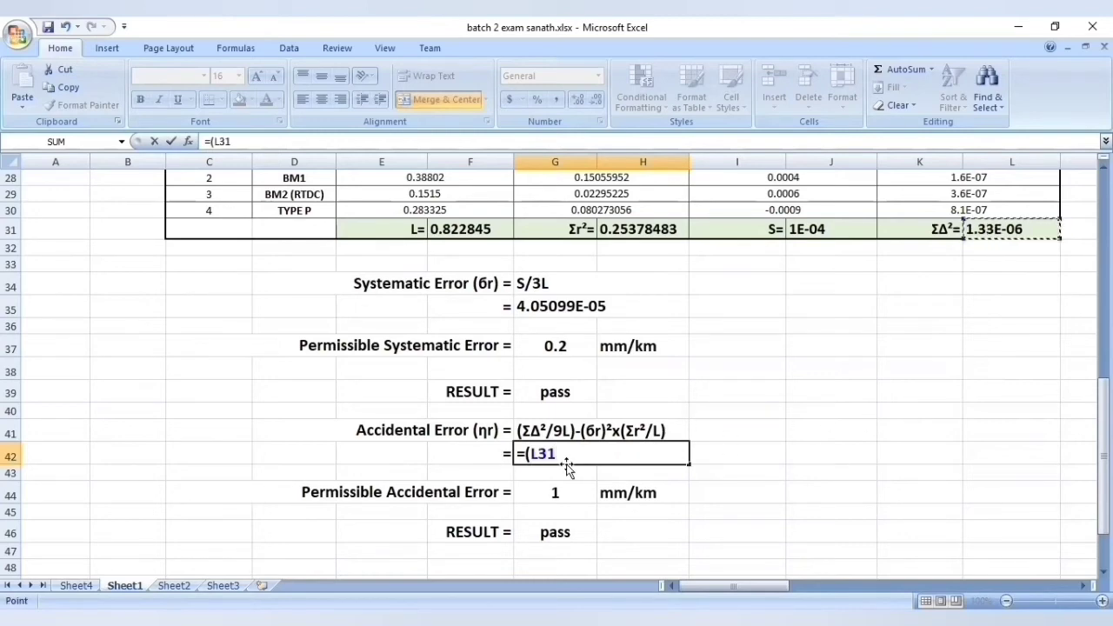
{"action": "type", "text": "/(9"}
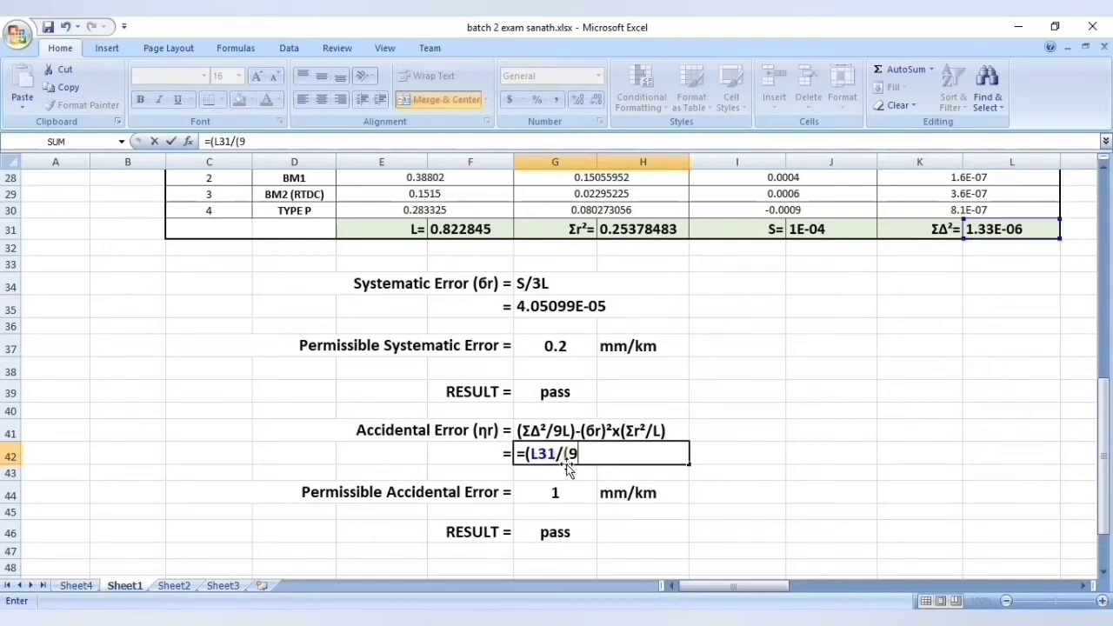
{"action": "type", "text": "*"}
{"action": "left_click", "coordinate": [471, 227]}
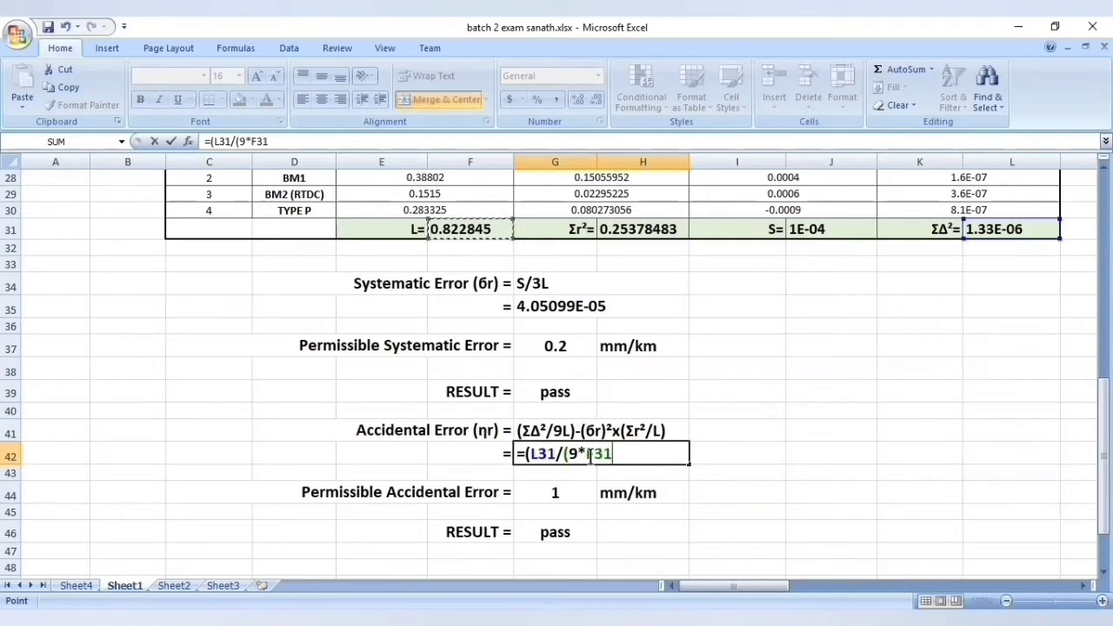
{"action": "type", "text": ")"}
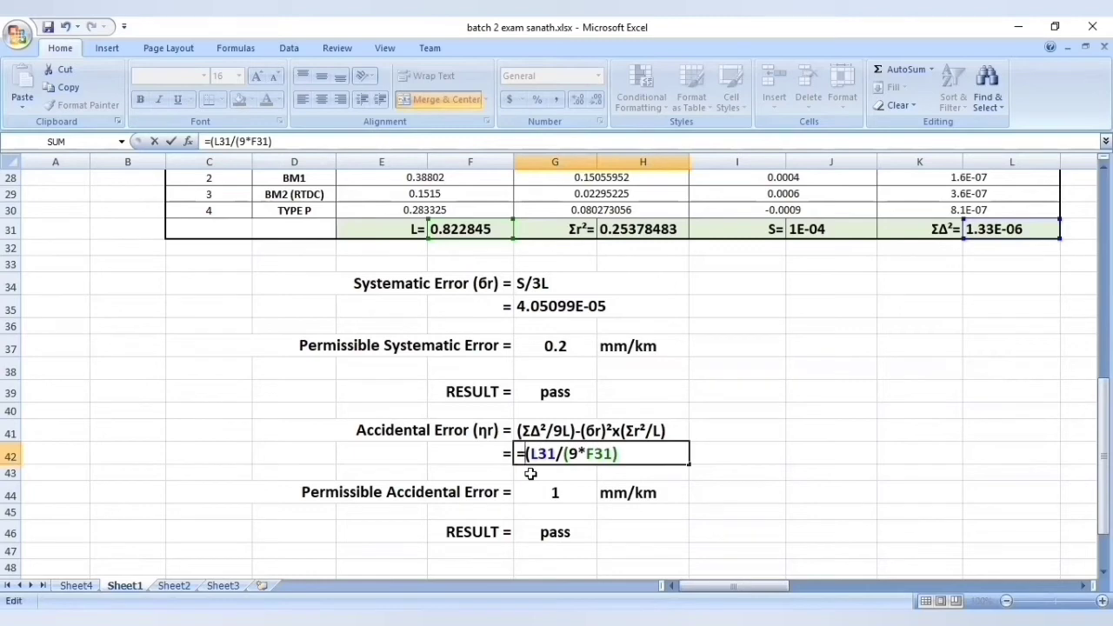
{"action": "type", "text": "("}
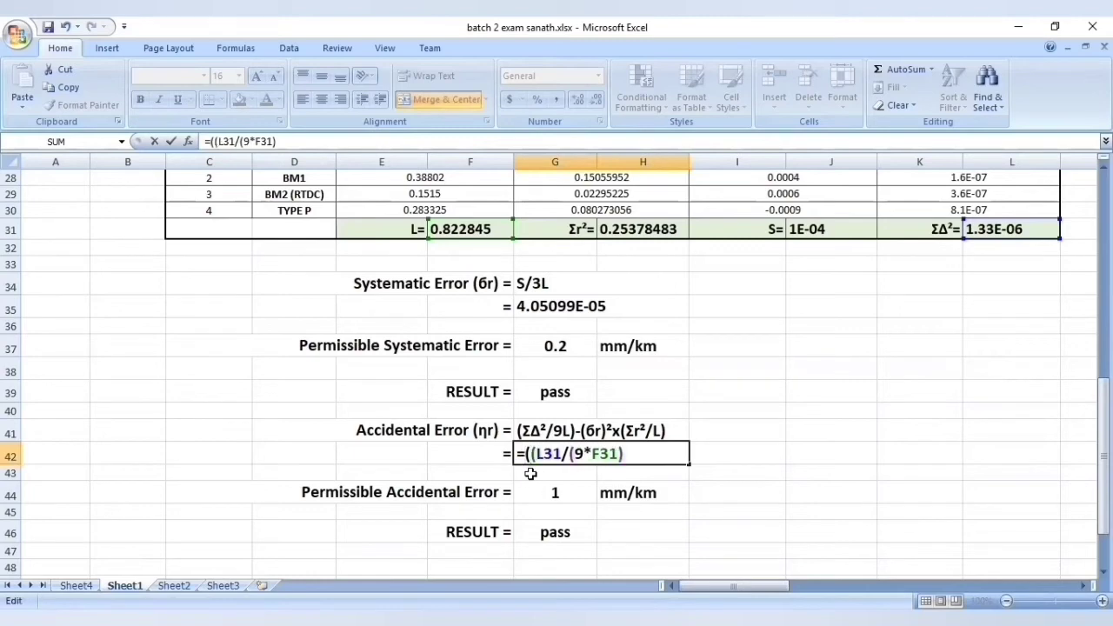
{"action": "left_click", "coordinate": [625, 461]}
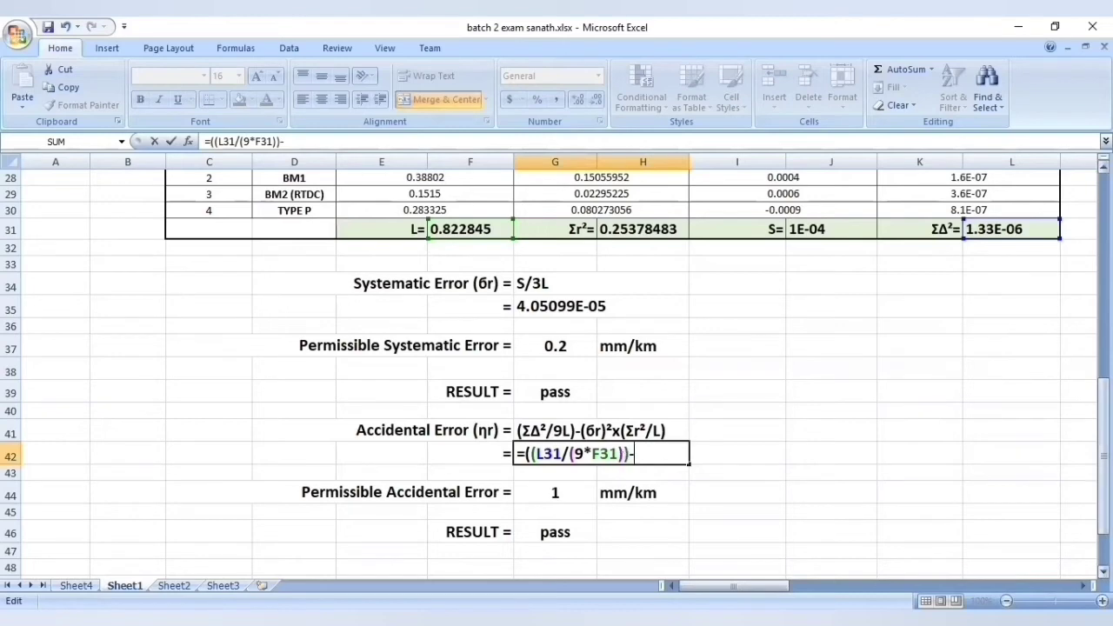
Add the squared systematic error as ((G35*G35) to the accidental error formula in G42
{"action": "left_click_drag", "start_coordinate": [1104, 491], "coordinate": [1104, 479]}
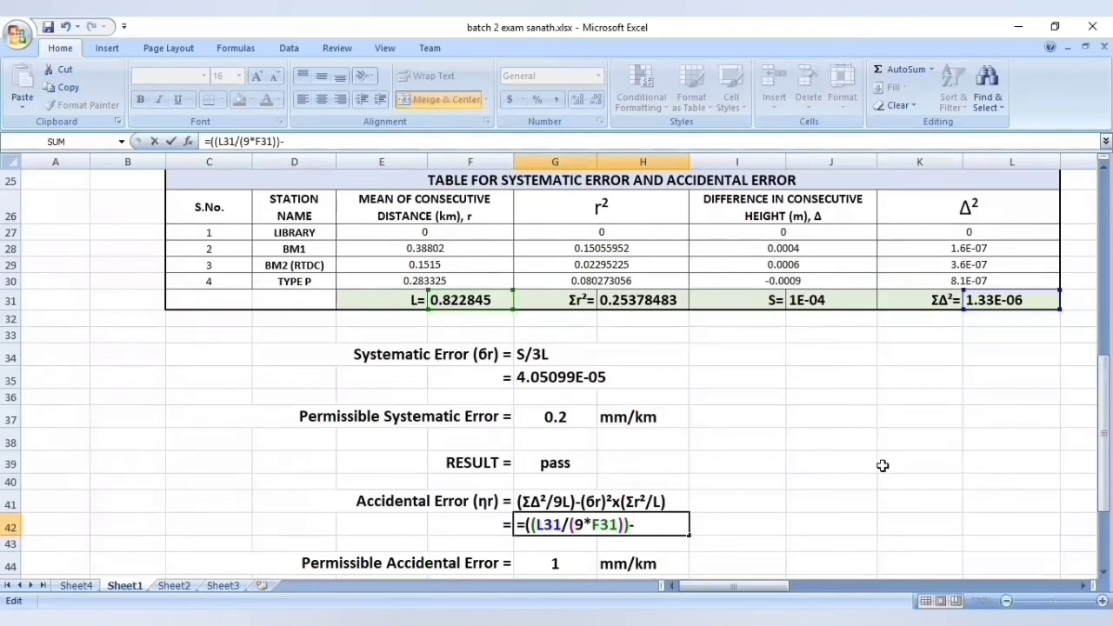
{"action": "left_click_drag", "start_coordinate": [1104, 469], "coordinate": [1104, 486]}
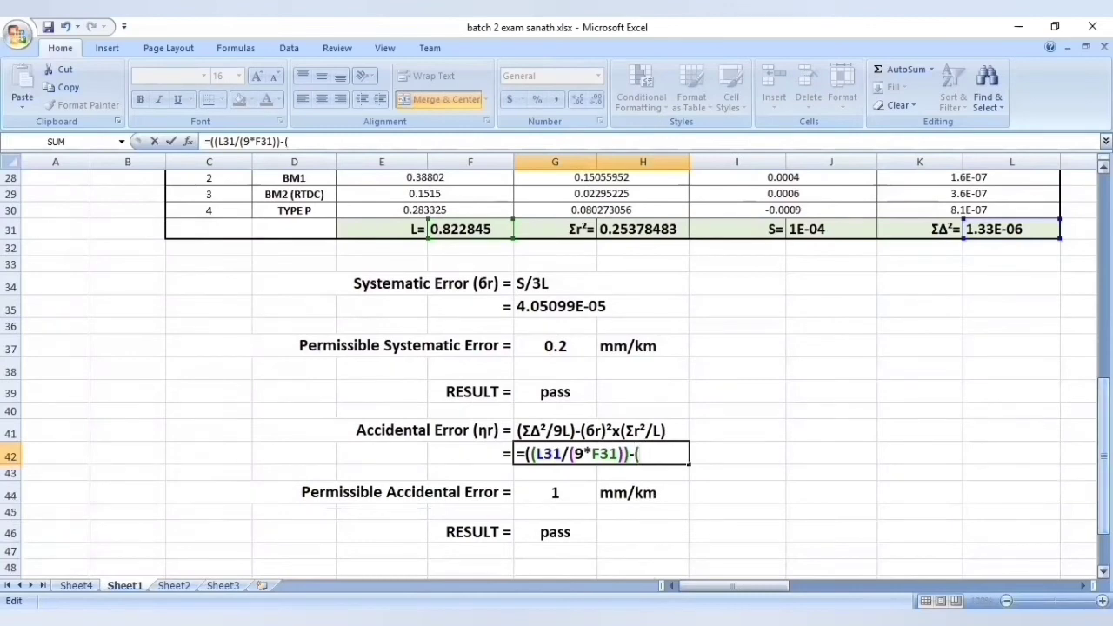
{"action": "left_click", "coordinate": [566, 304]}
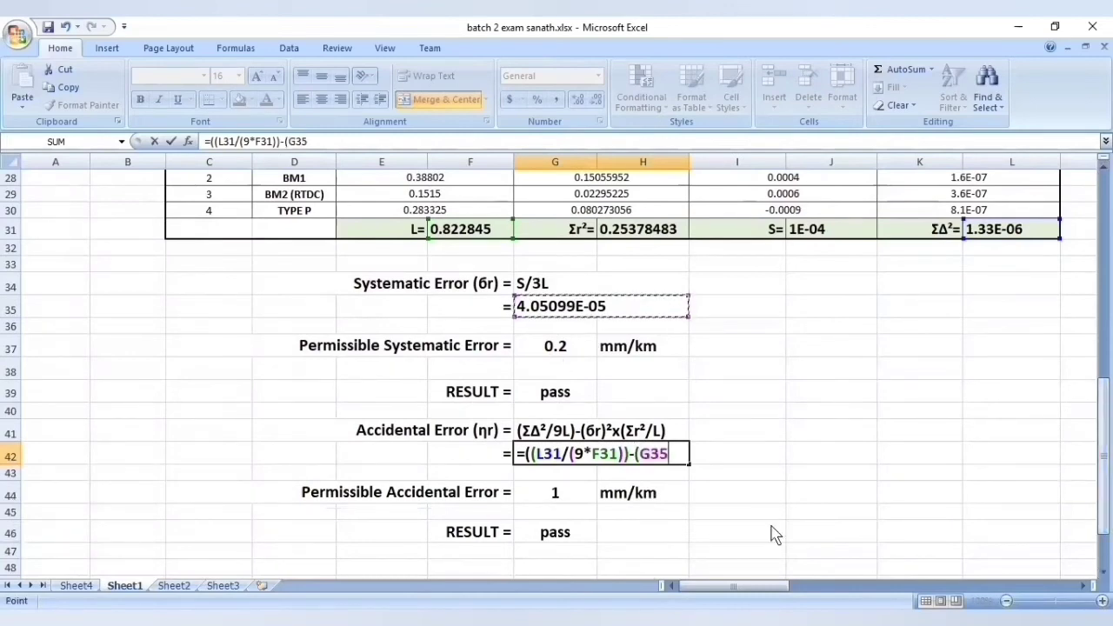
{"action": "type", "text": "*"}
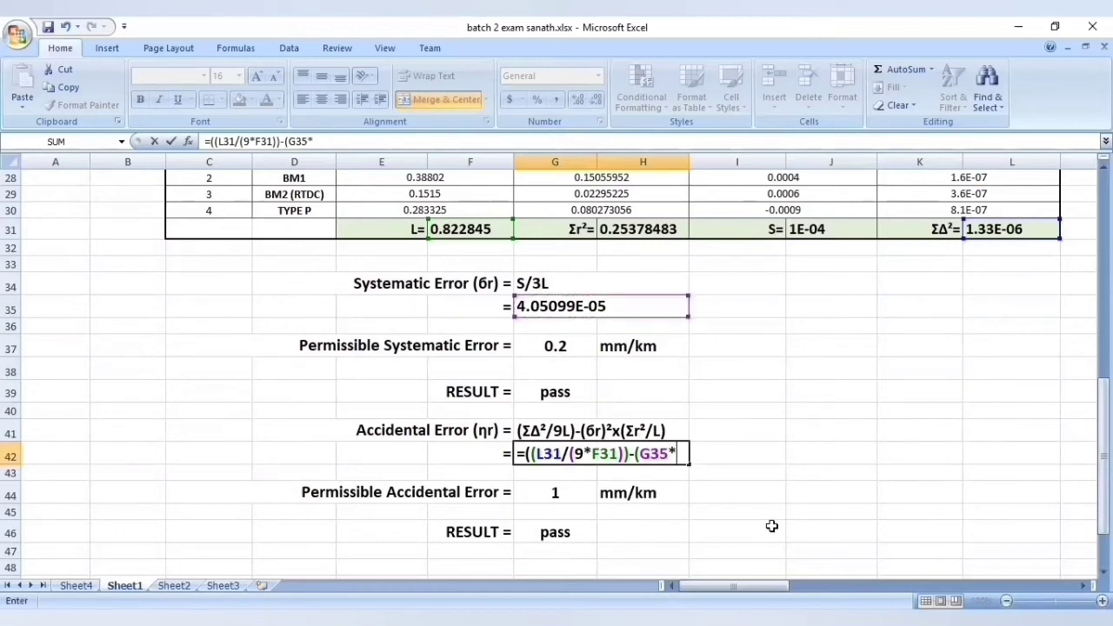
{"action": "left_click", "coordinate": [619, 303]}
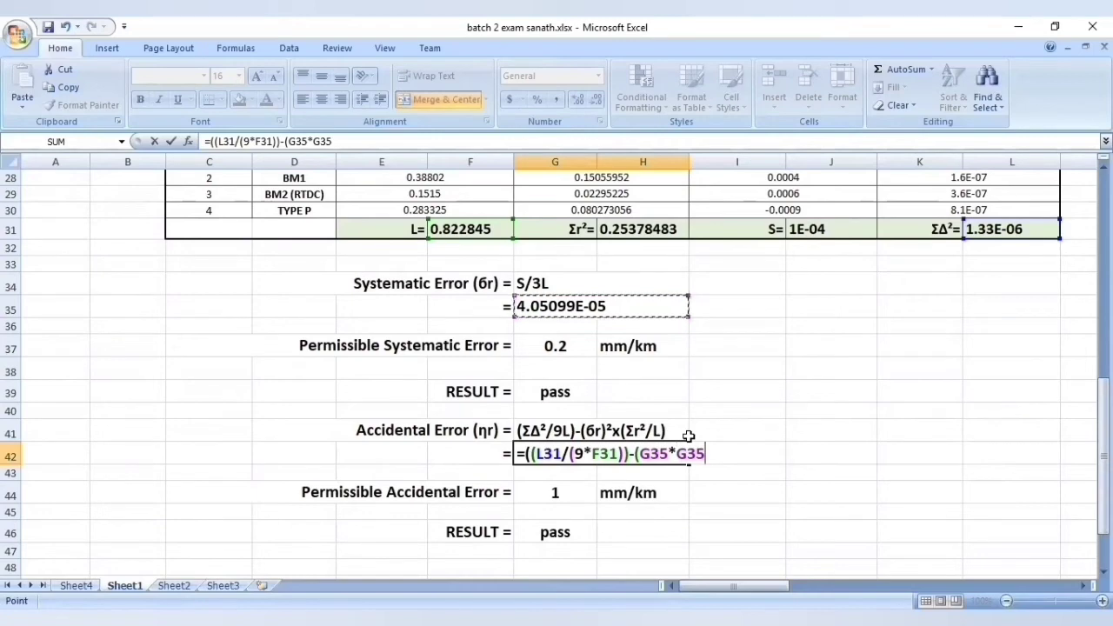
{"action": "type", "text": ")"}
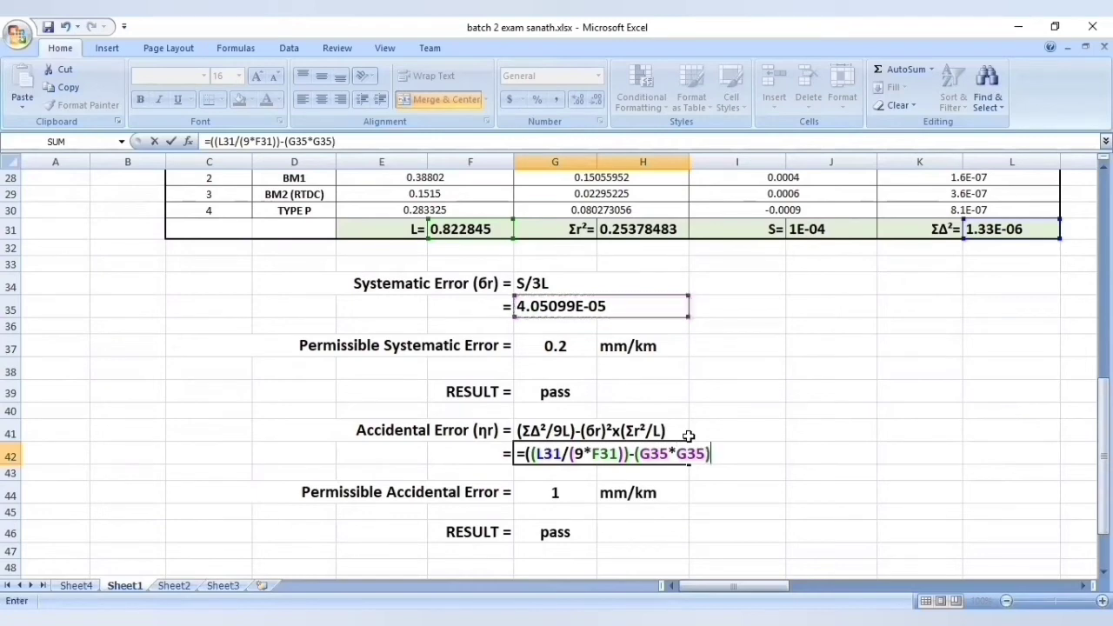
{"action": "left_click", "coordinate": [636, 459]}
{"action": "type", "text": "(9"}
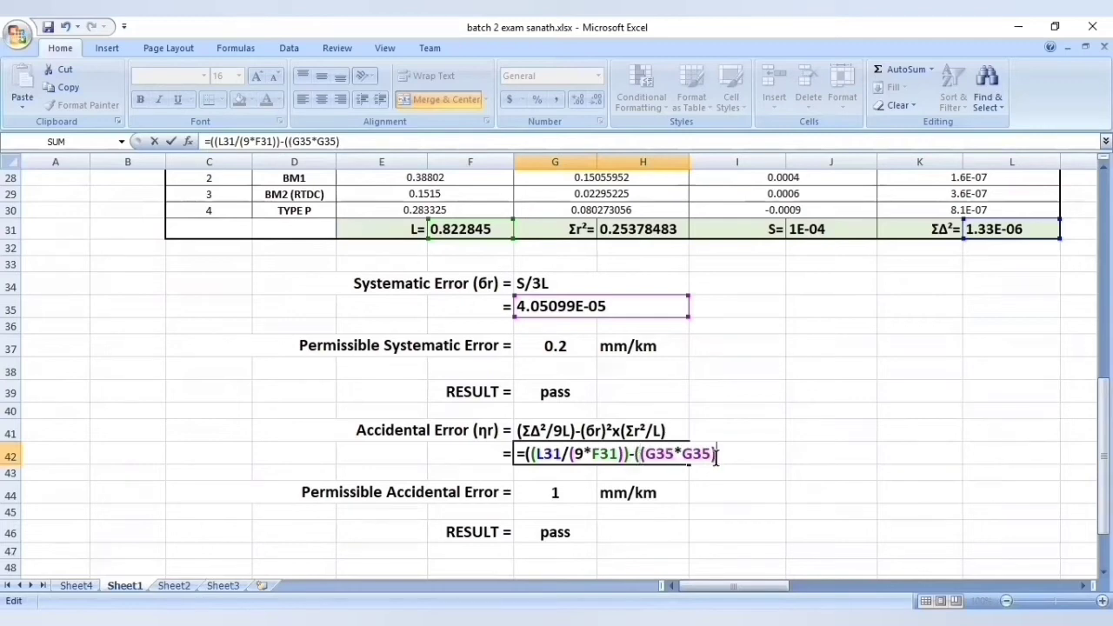
Multiply the squared term by (H31/F31), close the remaining brackets and enter the accidental error formula in G42
{"action": "type", "text": "*"}
{"action": "left_click_drag", "start_coordinate": [1103, 447], "coordinate": [1103, 415]}
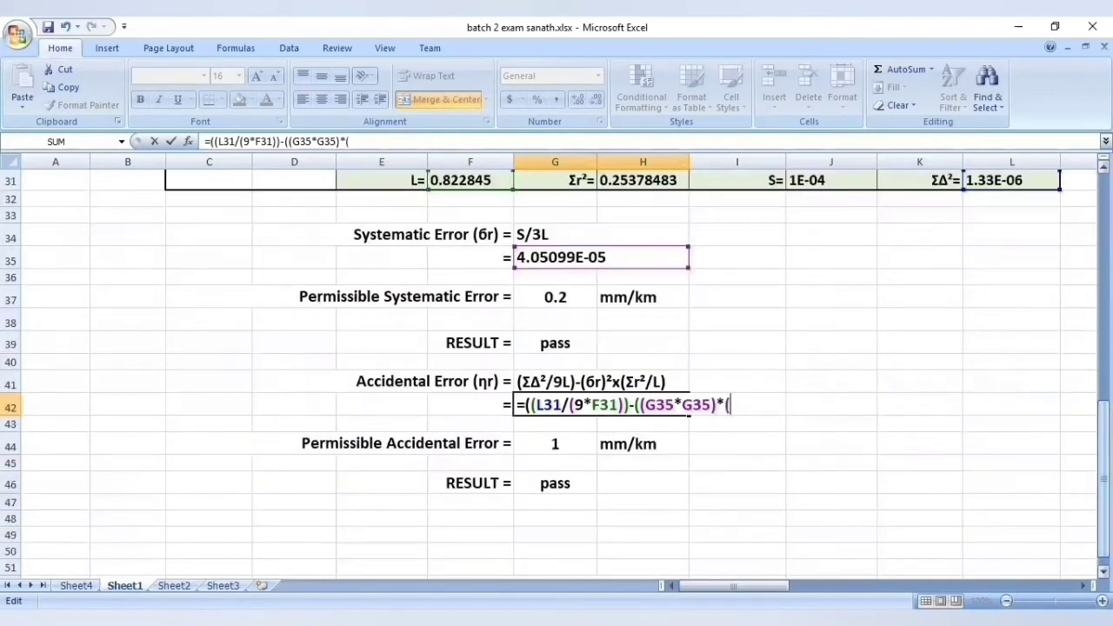
{"action": "left_click", "coordinate": [675, 183]}
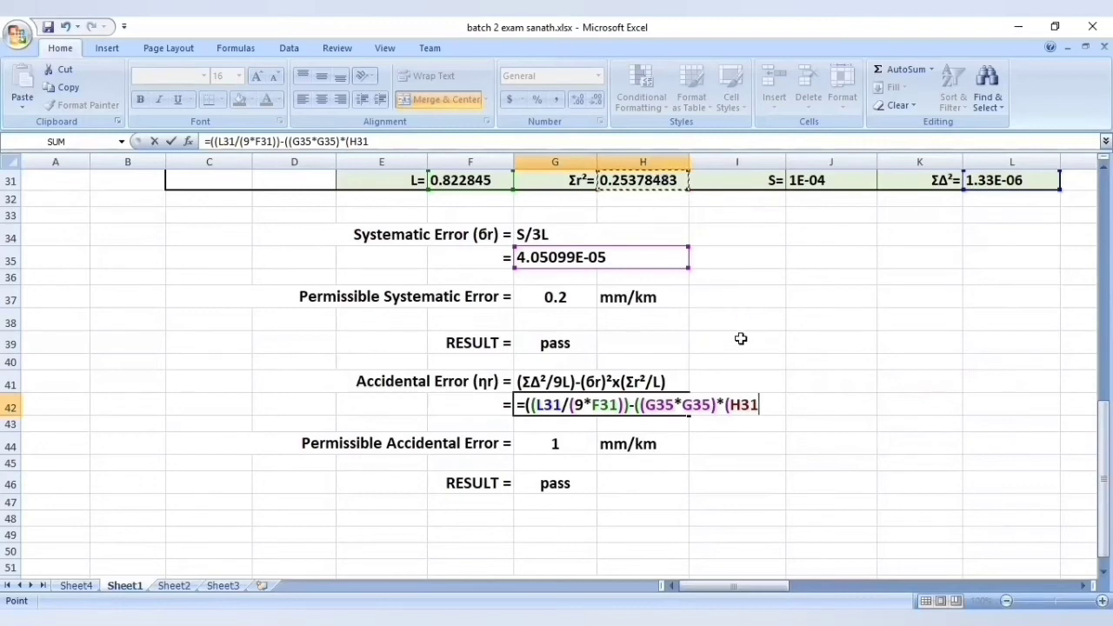
{"action": "type", "text": "/"}
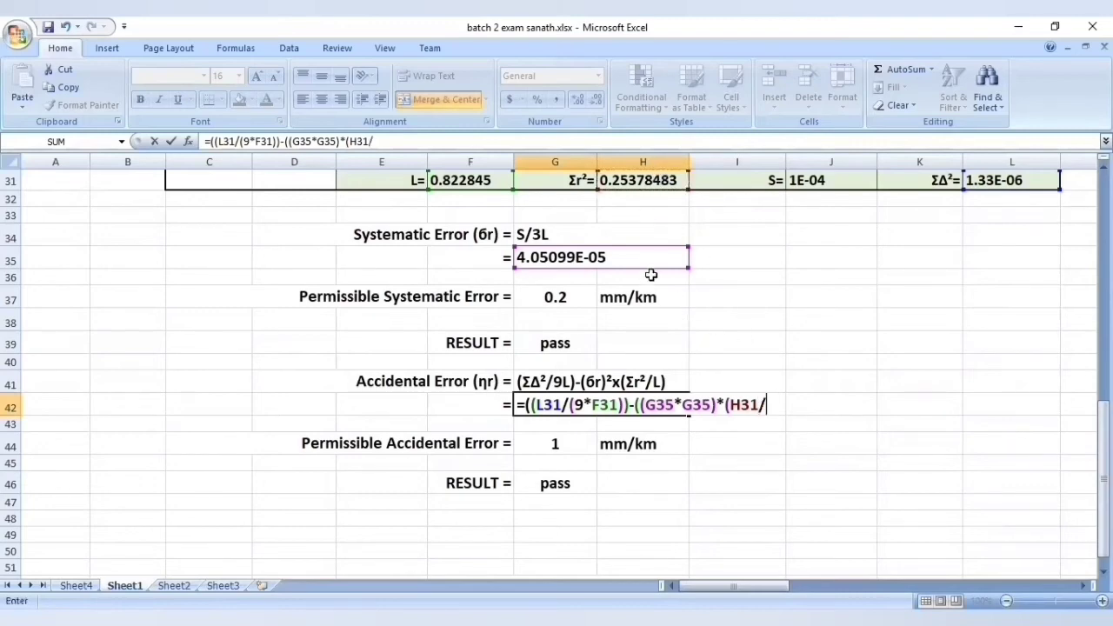
{"action": "left_click", "coordinate": [498, 180]}
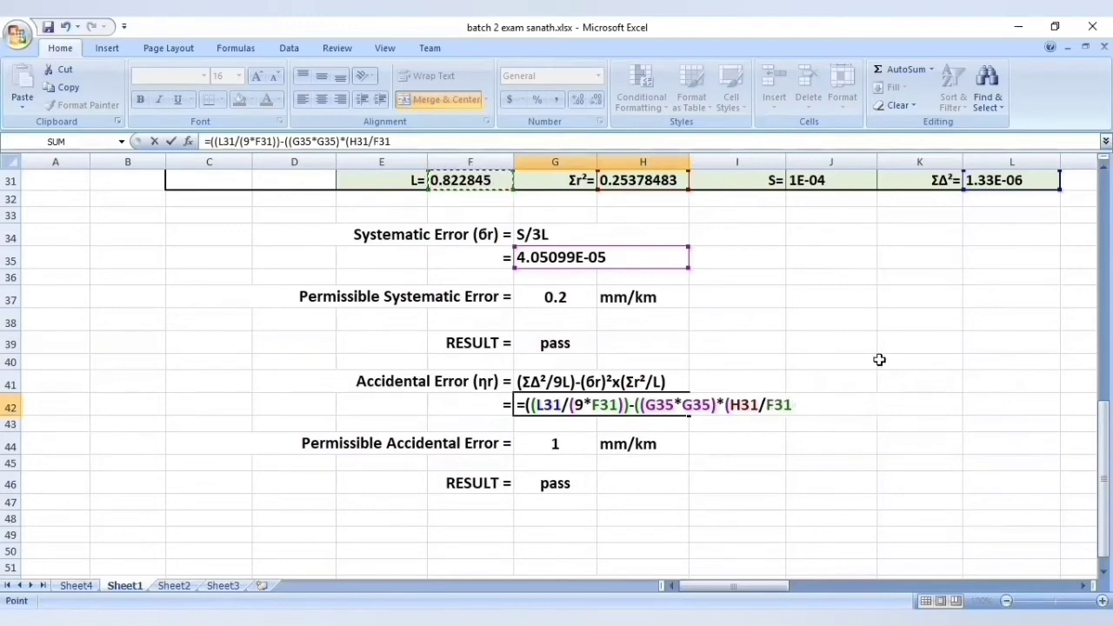
{"action": "type", "text": ")))"}
{"action": "key", "text": "Return"}
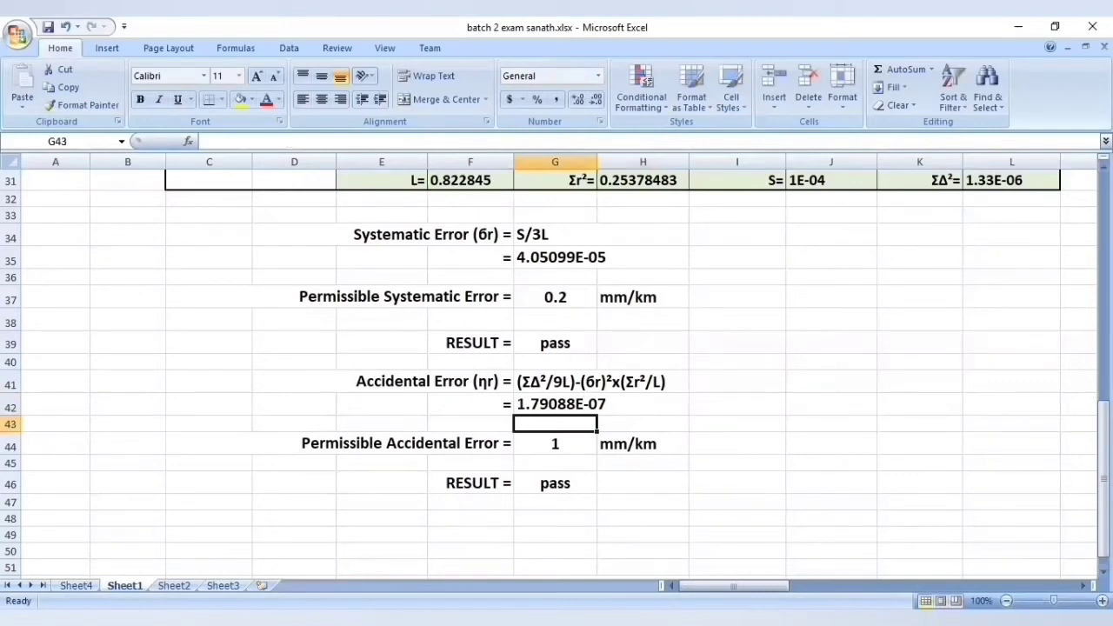
Select the empty cell F49 below the accidental error result
{"action": "left_click_drag", "start_coordinate": [1103, 521], "coordinate": [1103, 511]}
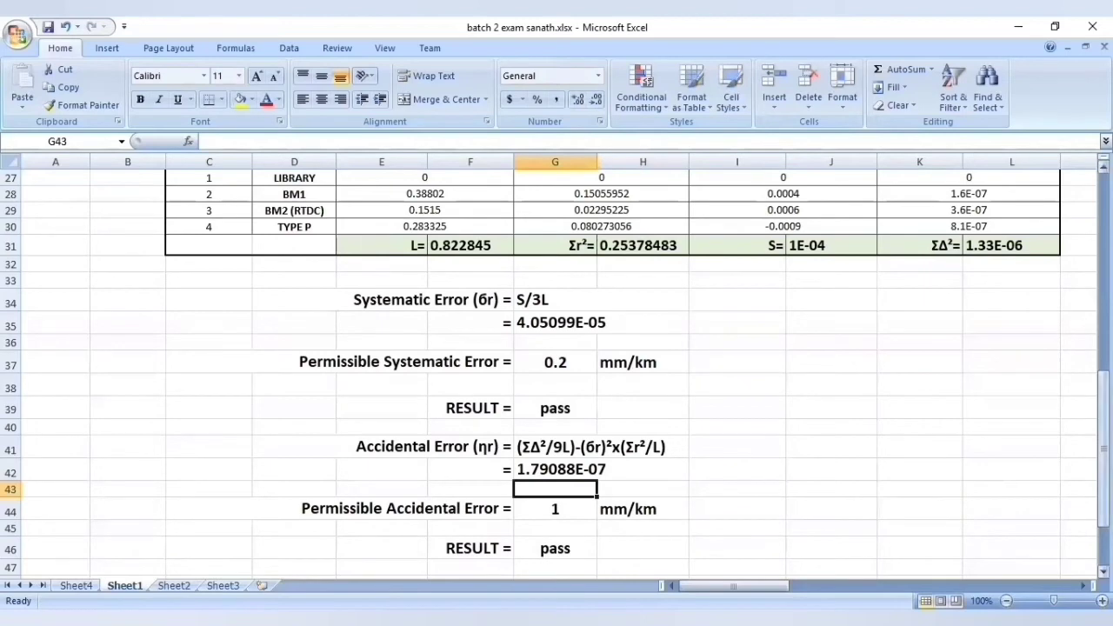
{"action": "left_click_drag", "start_coordinate": [1102, 435], "coordinate": [1102, 456]}
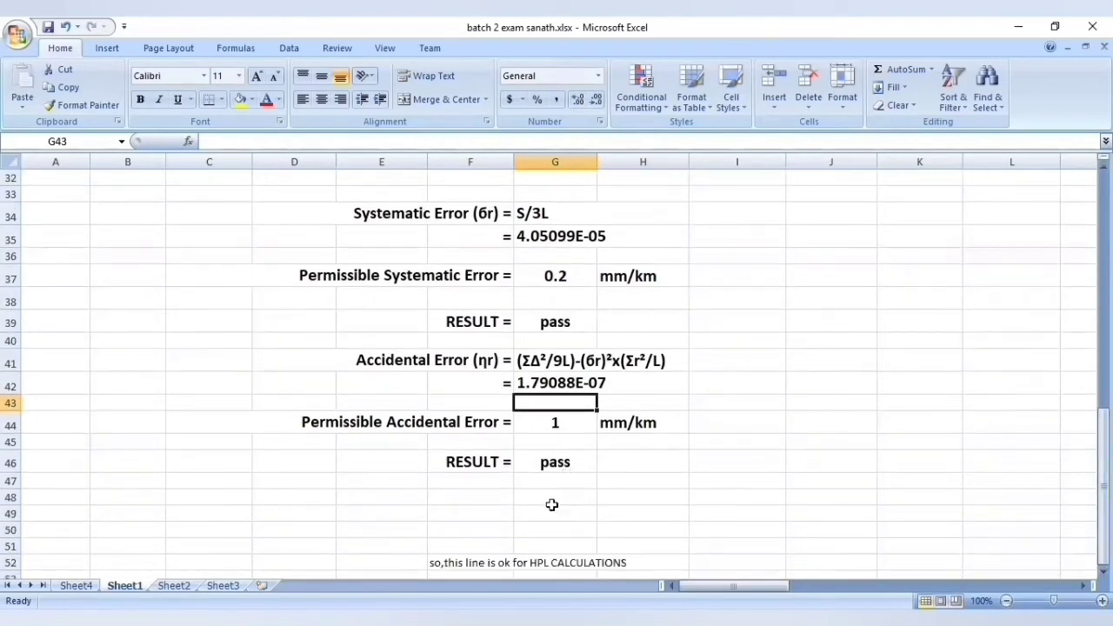
{"action": "left_click", "coordinate": [483, 516]}
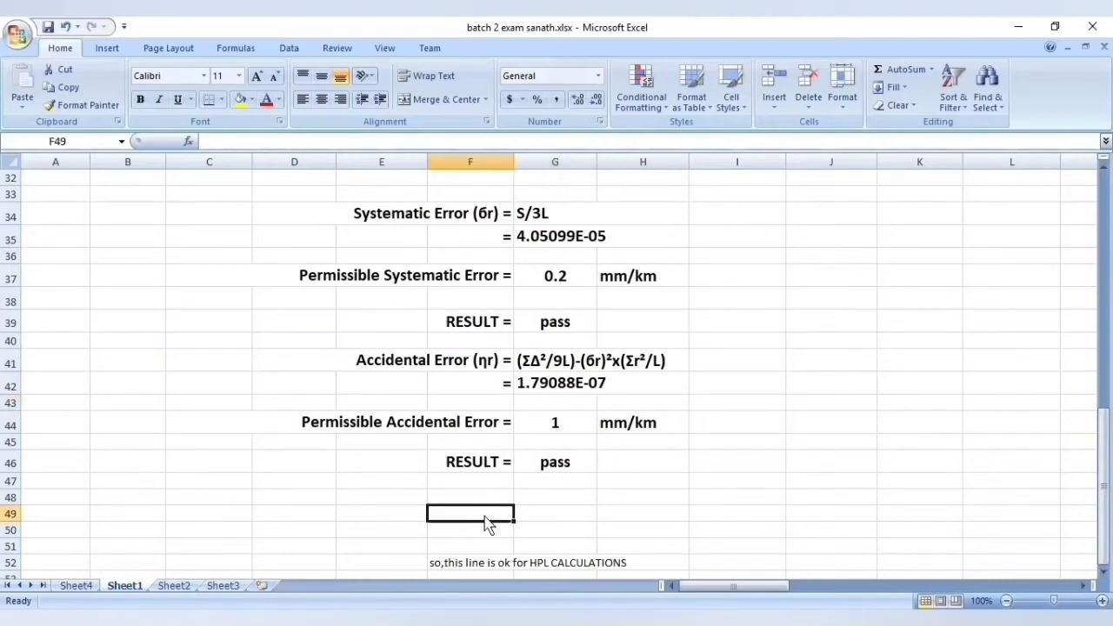
{"action": "type", "text": "high"}
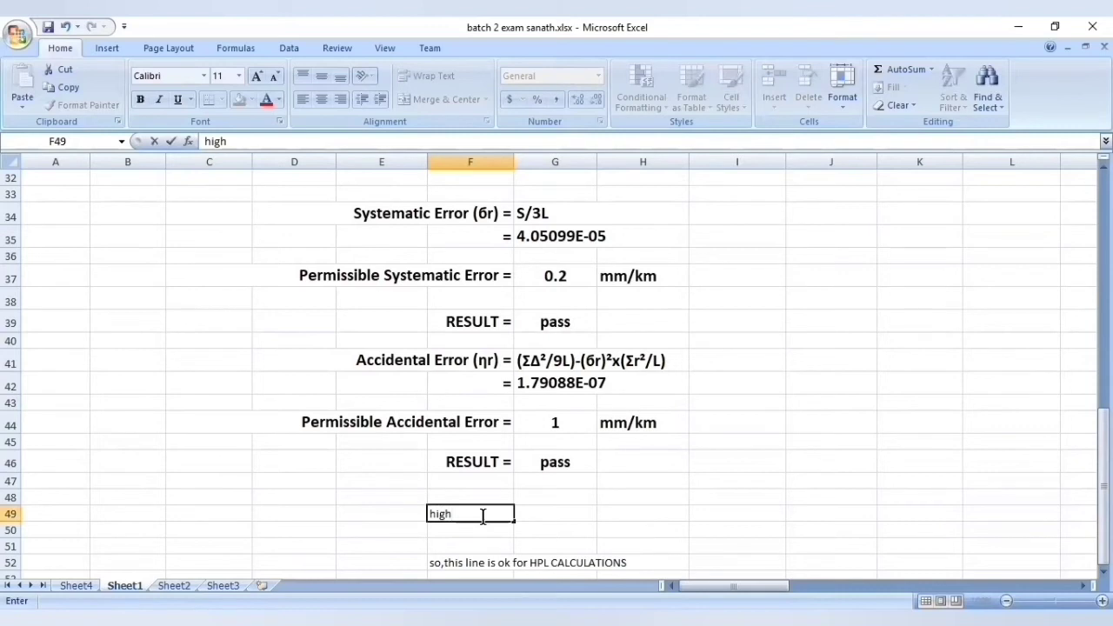
{"action": "key", "text": "BackSpace"}
{"action": "key", "text": "BackSpace"}
{"action": "key", "text": "BackSpace"}
{"action": "key", "text": "BackSpace"}
Enter the conclusion "HENCE IT IS OK FOR HIGH PRECISION LEVELLING" in cell F49
{"action": "type", "text": "HENCE IT"}
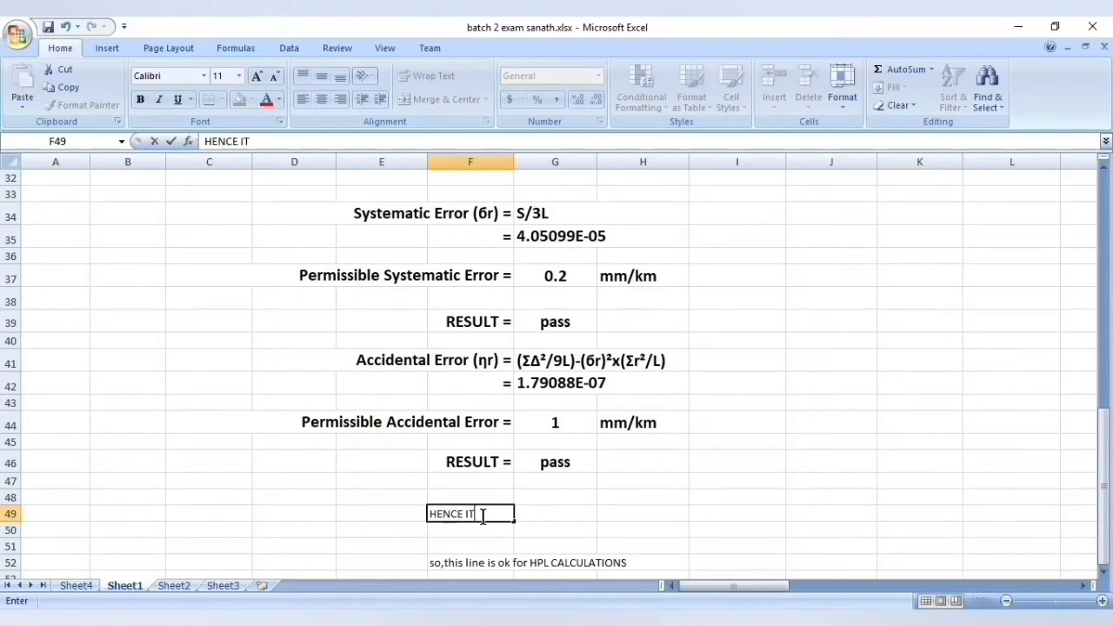
{"action": "type", "text": " IS OJ"}
{"action": "key", "text": "BackSpace"}
{"action": "type", "text": "K FOR"}
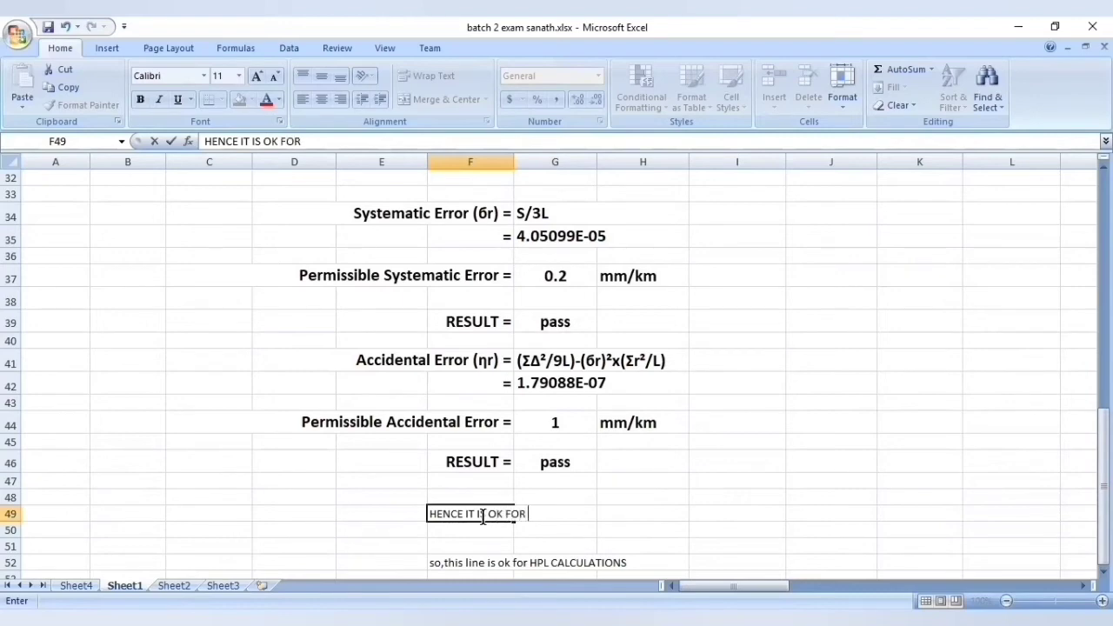
{"action": "type", "text": " HIGH PRECI"}
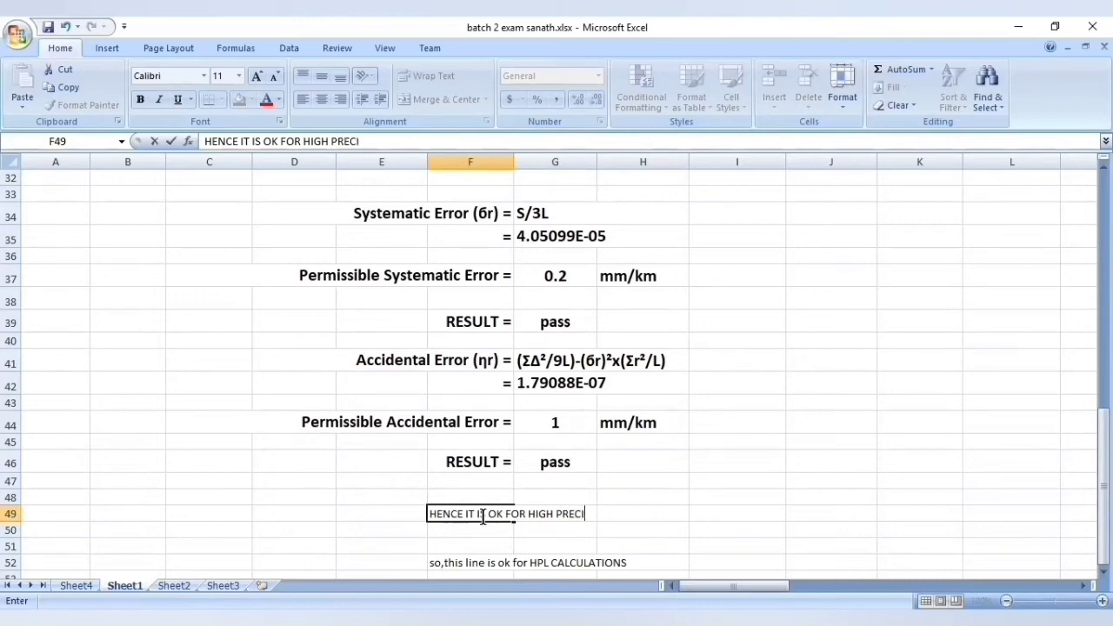
{"action": "type", "text": "SION LEVELL"}
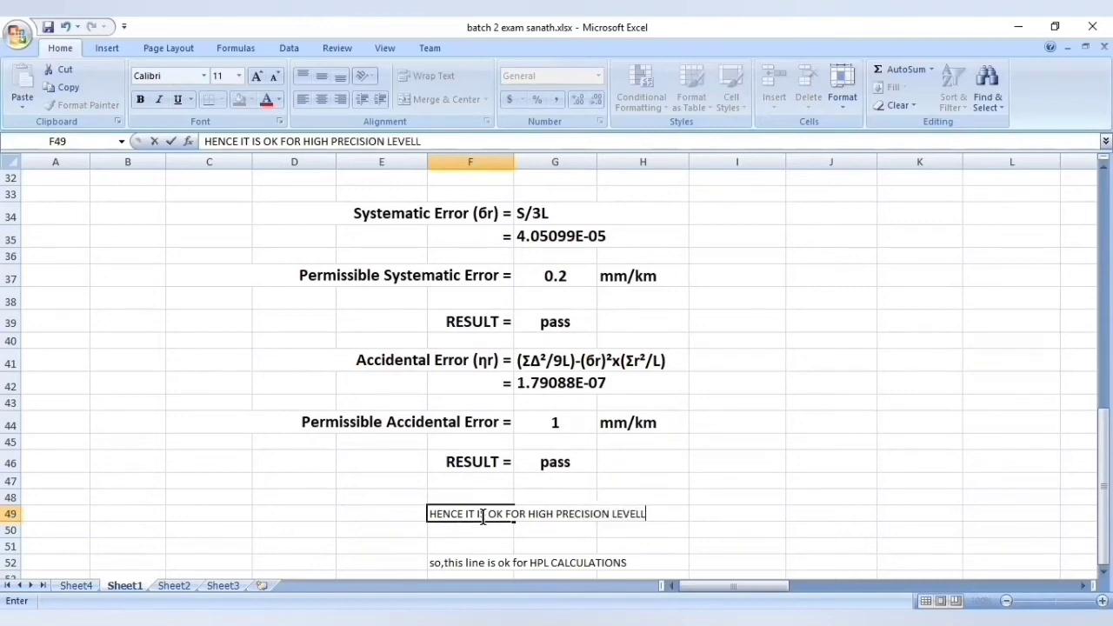
{"action": "type", "text": "ING"}
{"action": "left_click", "coordinate": [708, 541]}
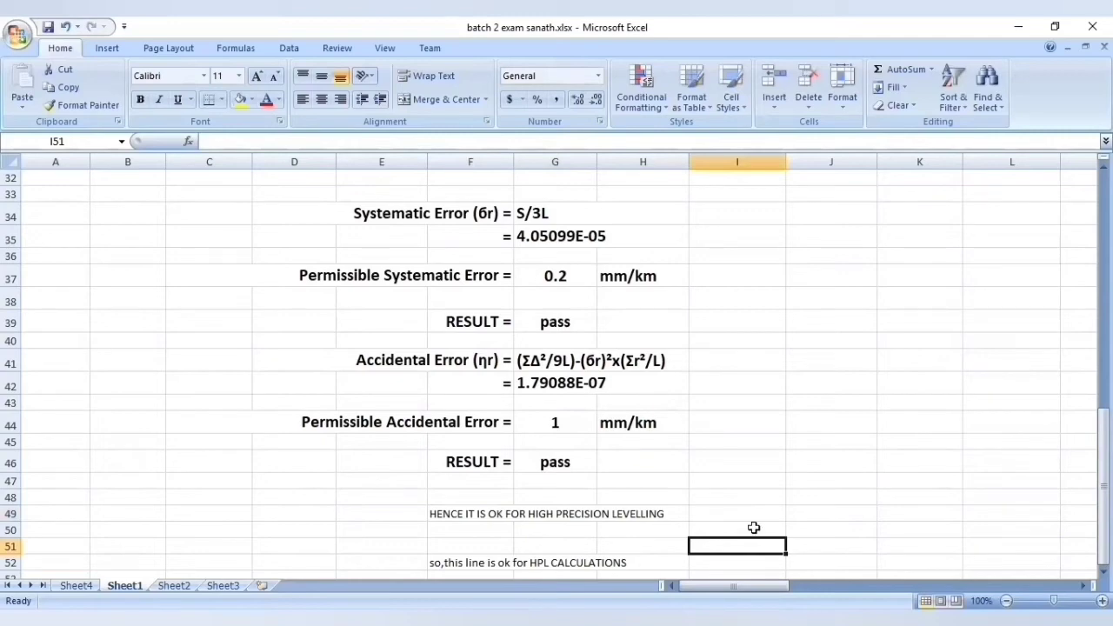
Review the systematic and accidental error table and the permissible error tables for consecutive height differences and their rundown
{"action": "scroll", "coordinate": [753, 528], "scroll_direction": "right", "scroll_amount": 3}
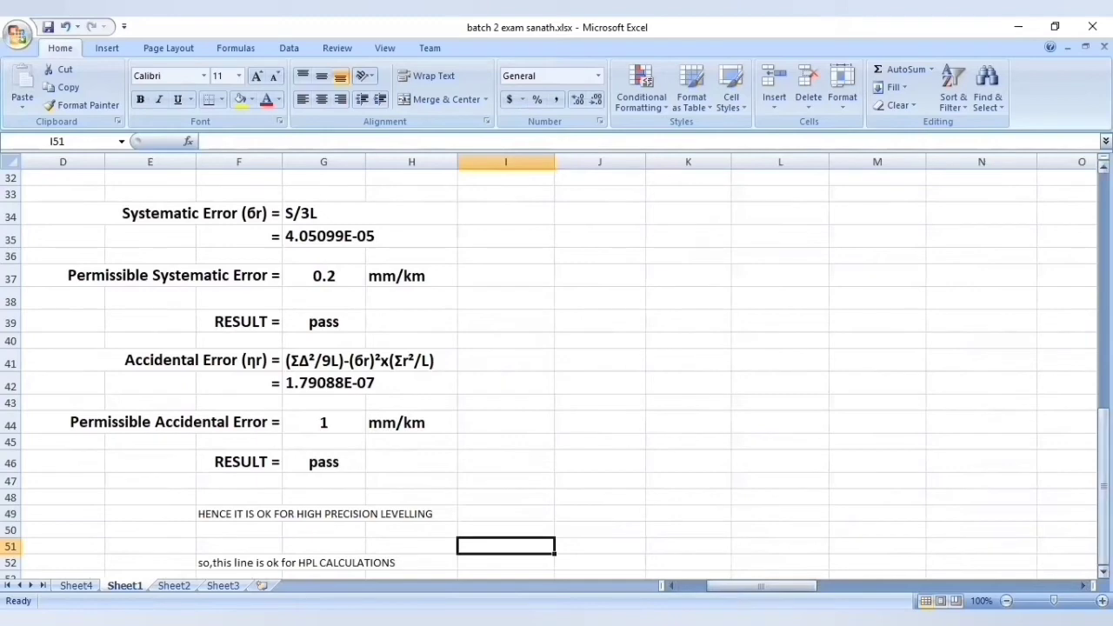
{"action": "left_click_drag", "start_coordinate": [1104, 468], "coordinate": [1103, 347]}
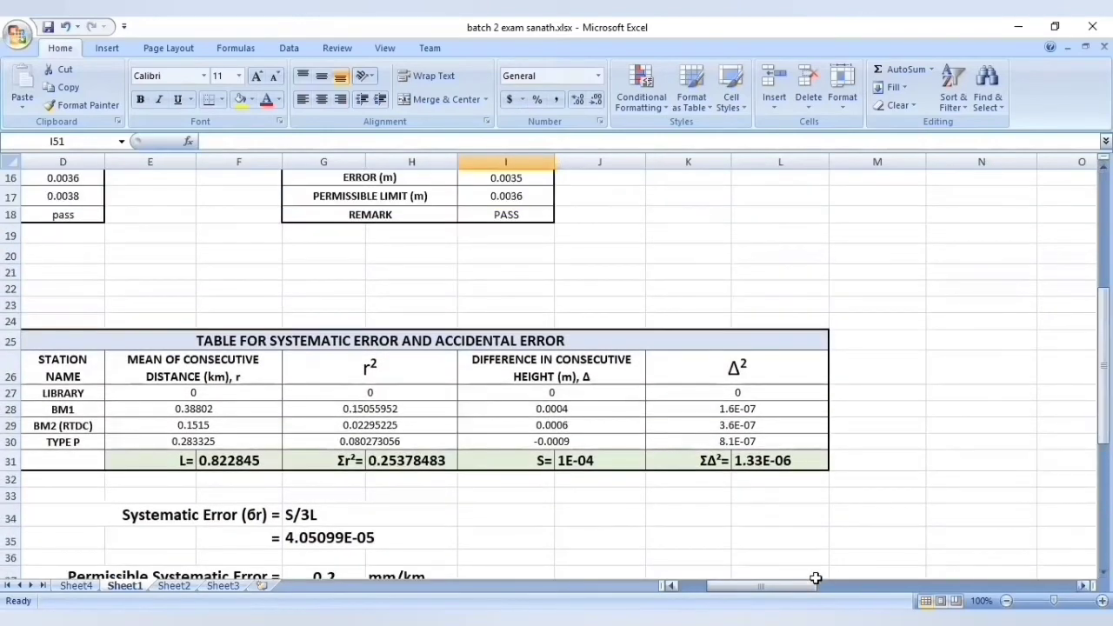
{"action": "scroll", "coordinate": [816, 579], "scroll_direction": "right", "scroll_amount": 11}
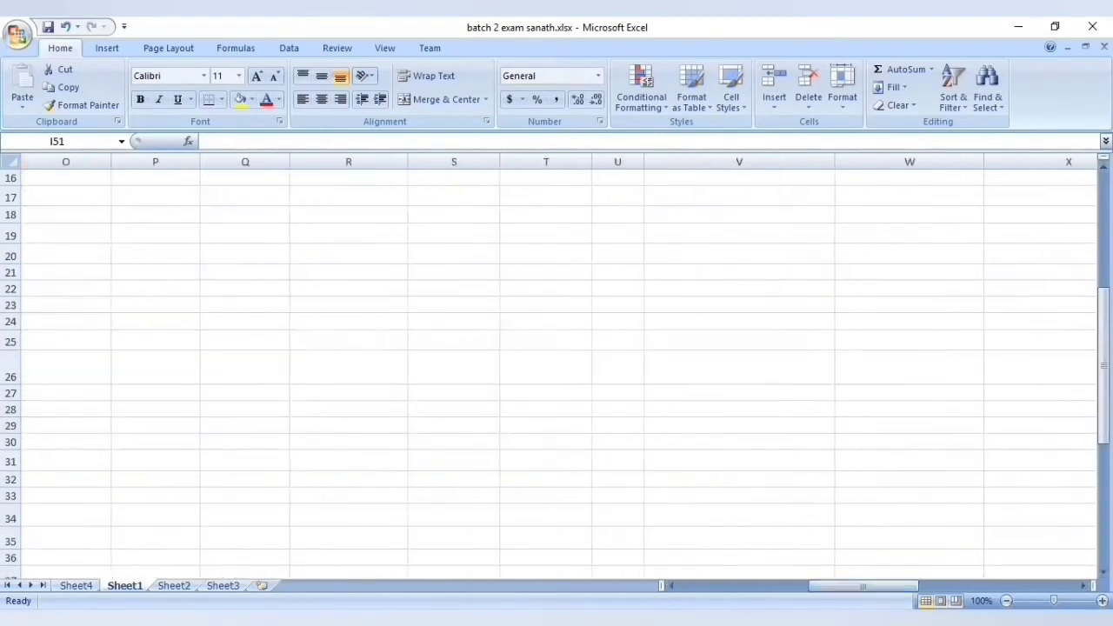
{"action": "left_click_drag", "start_coordinate": [1104, 411], "coordinate": [1104, 292]}
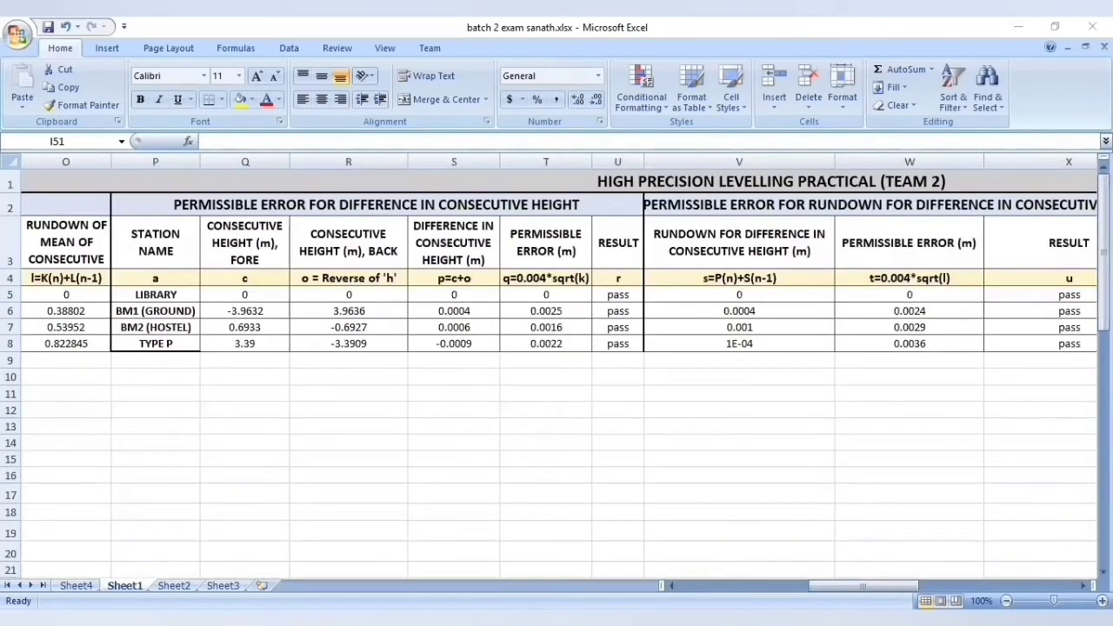
{"action": "left_click", "coordinate": [915, 585]}
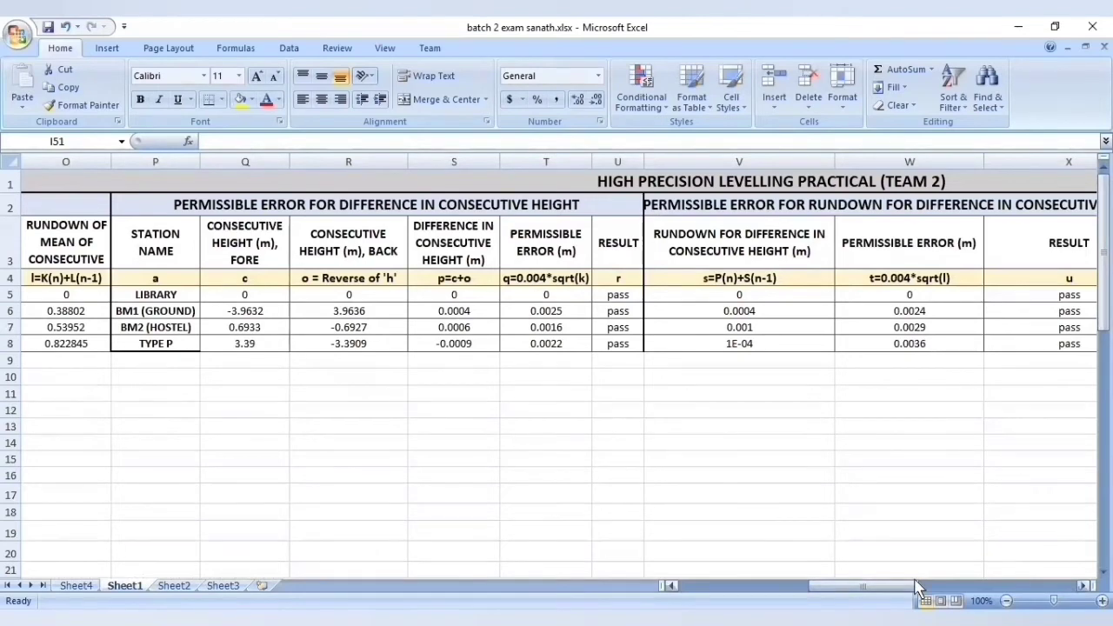
{"action": "left_click_drag", "start_coordinate": [915, 585], "coordinate": [942, 587]}
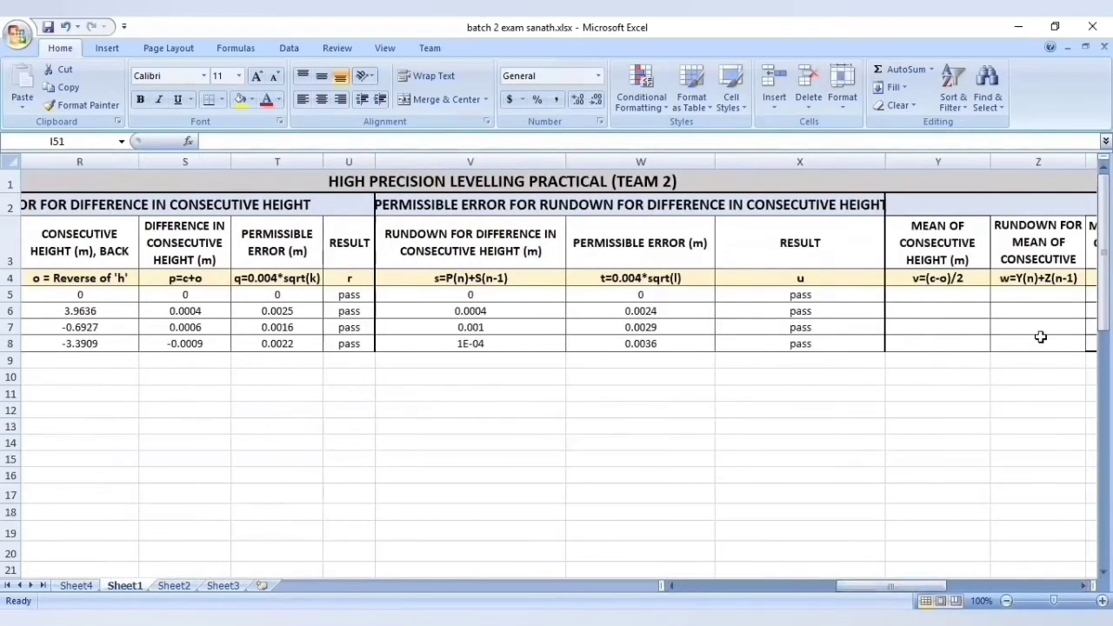
Examine the orthometric height calculation columns and the GPN and Helmert height iteration formulas below them
{"action": "left_click_drag", "start_coordinate": [845, 586], "coordinate": [851, 587]}
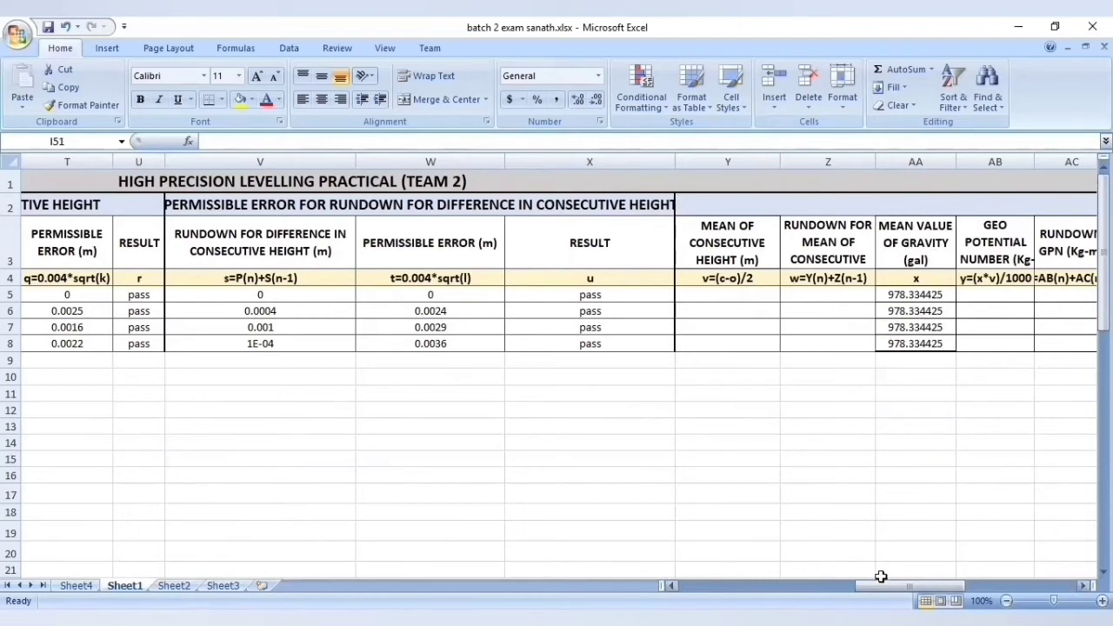
{"action": "left_click_drag", "start_coordinate": [881, 581], "coordinate": [946, 584]}
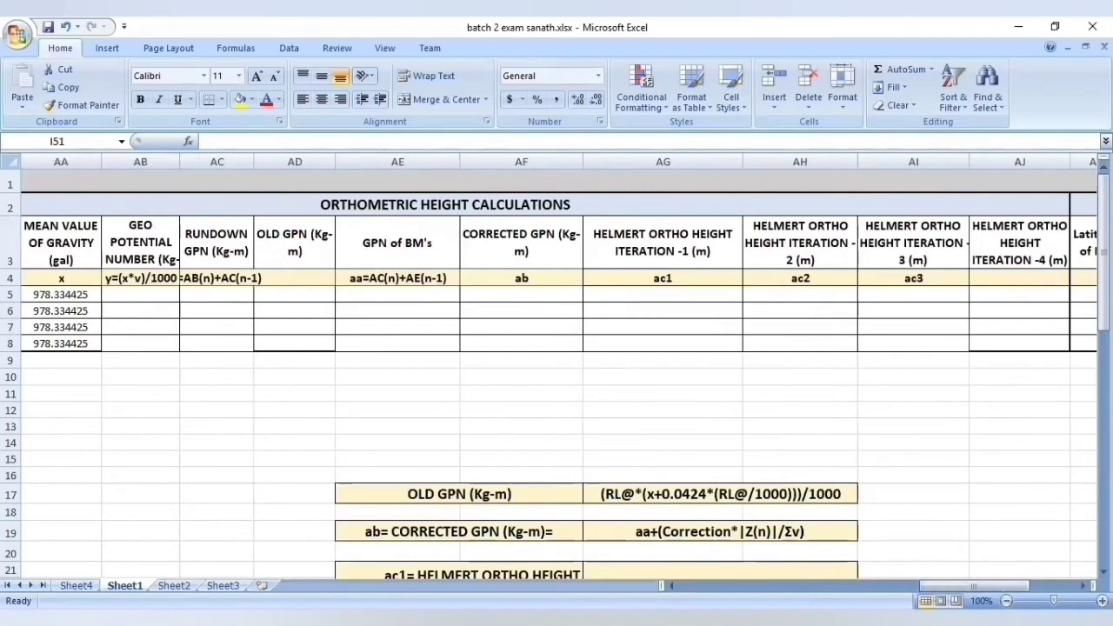
{"action": "left_click_drag", "start_coordinate": [1104, 291], "coordinate": [1104, 321]}
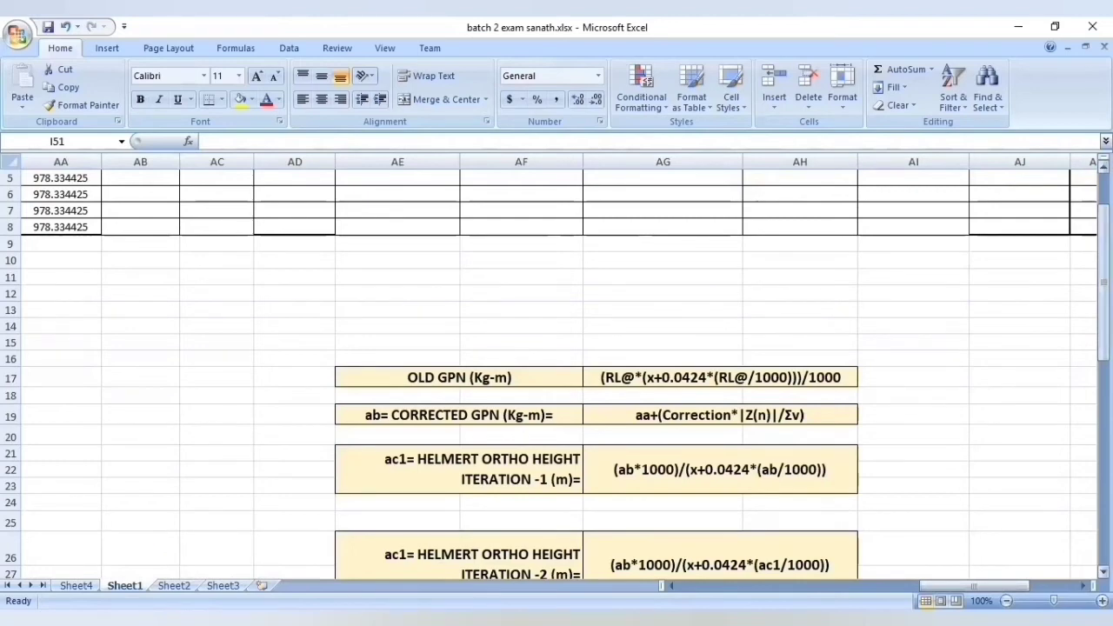
{"action": "left_click_drag", "start_coordinate": [1103, 295], "coordinate": [1103, 361]}
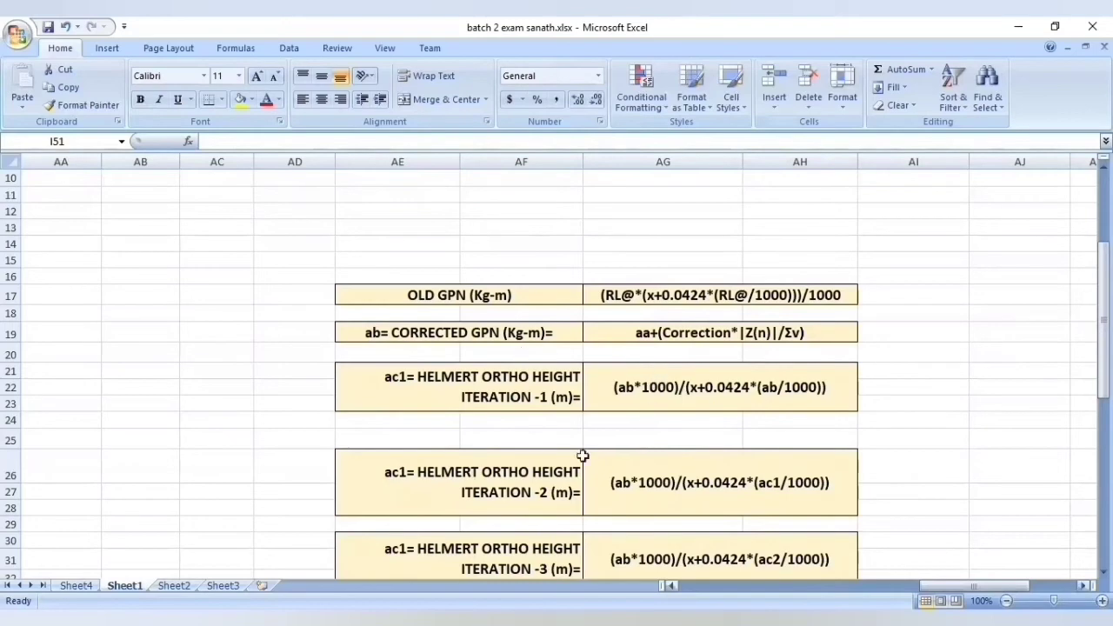
Read the handwritten notes on Sheet3 covering the Helmert orthometric height, geopotential number, old GPN and corrected GPN formulas
{"action": "left_click", "coordinate": [229, 583]}
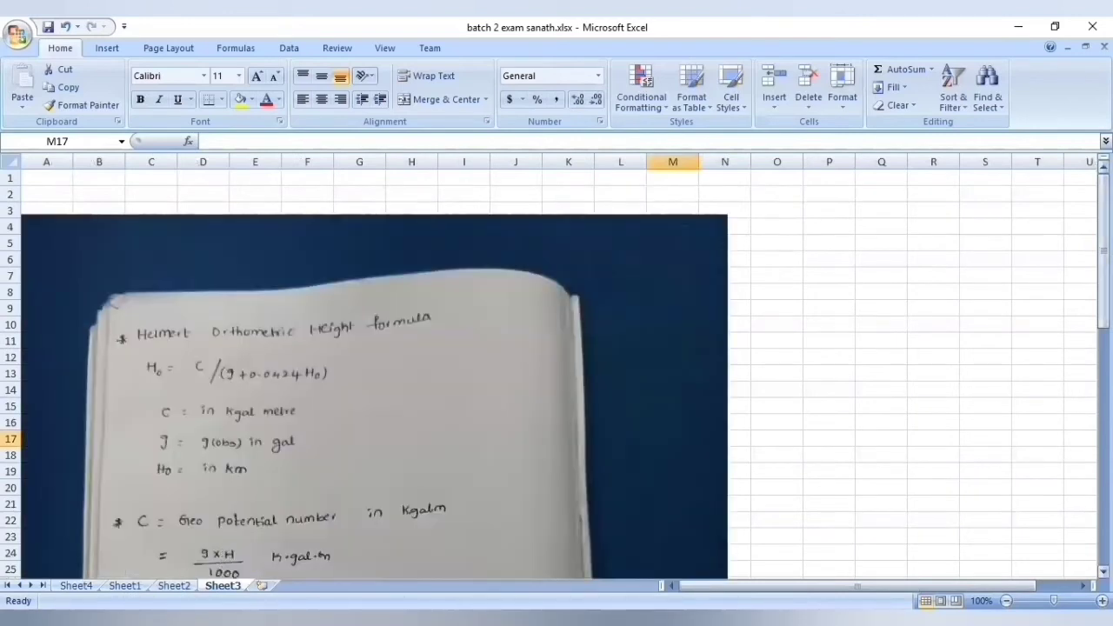
{"action": "left_click_drag", "start_coordinate": [1104, 304], "coordinate": [1104, 357]}
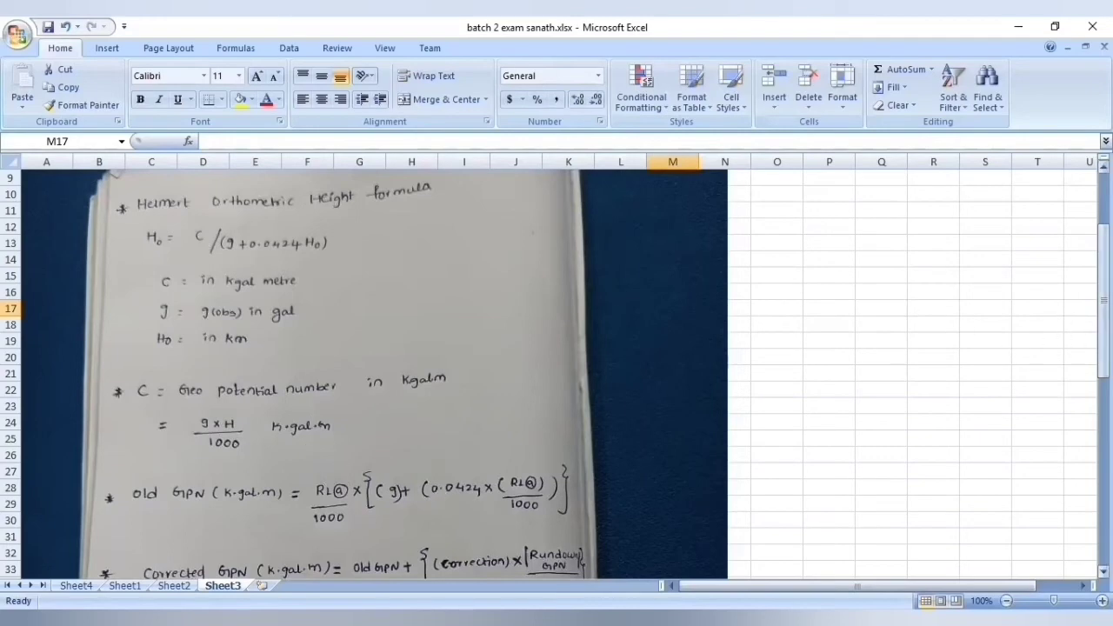
{"action": "scroll", "coordinate": [129, 269], "scroll_direction": "down", "scroll_amount": 2}
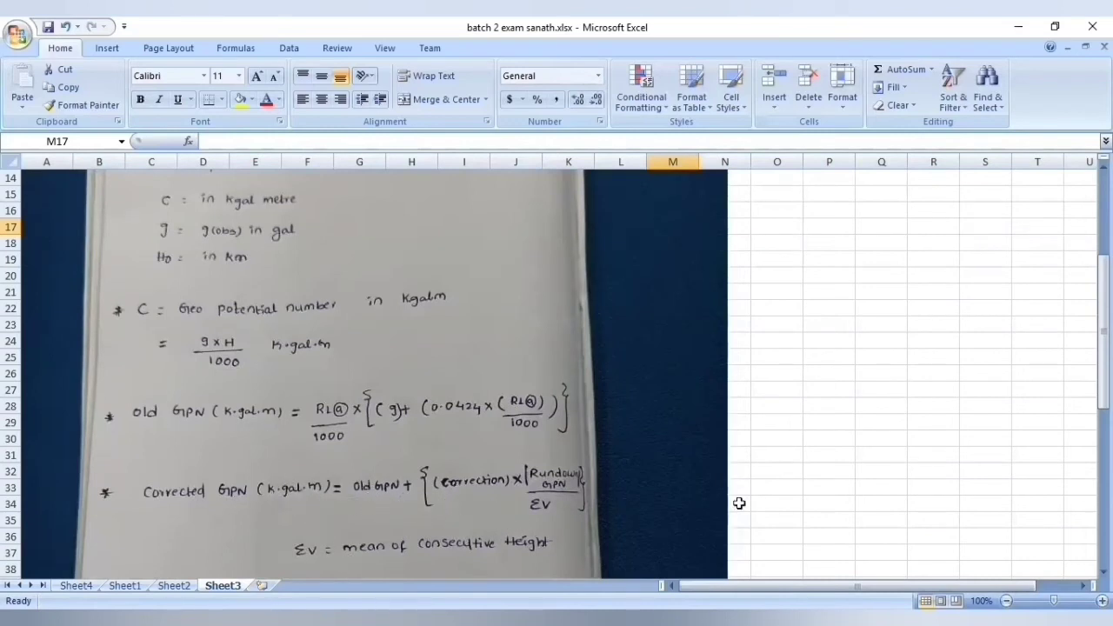
{"action": "scroll", "coordinate": [730, 450], "scroll_direction": "down", "scroll_amount": 1}
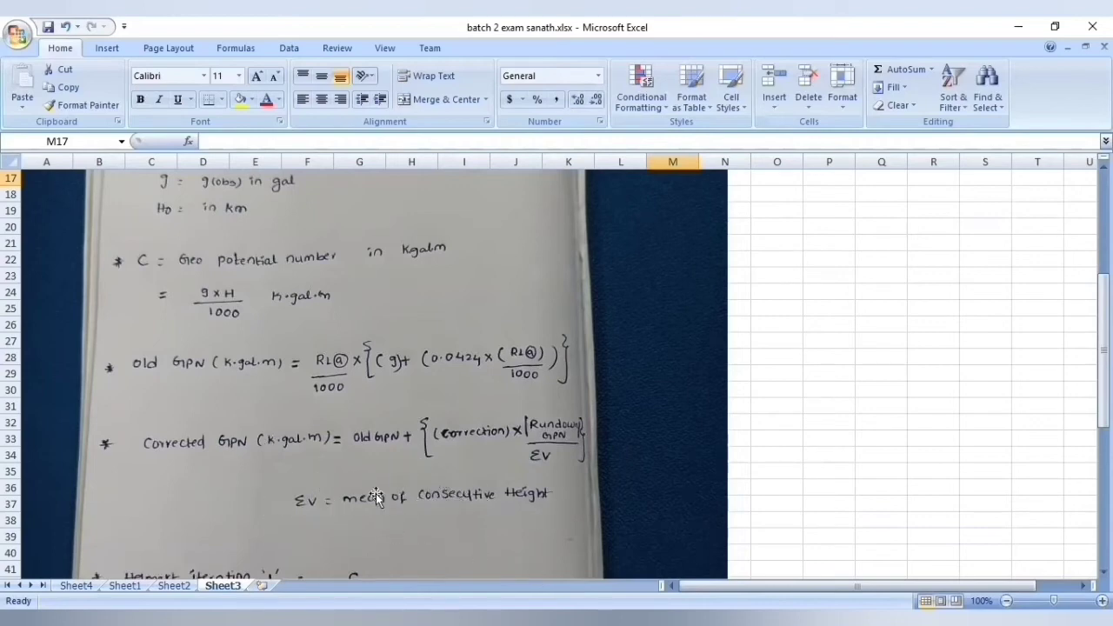
Return to Sheet1 and enter 0 as the first mean of consecutive height in Y5
{"action": "left_click", "coordinate": [124, 585]}
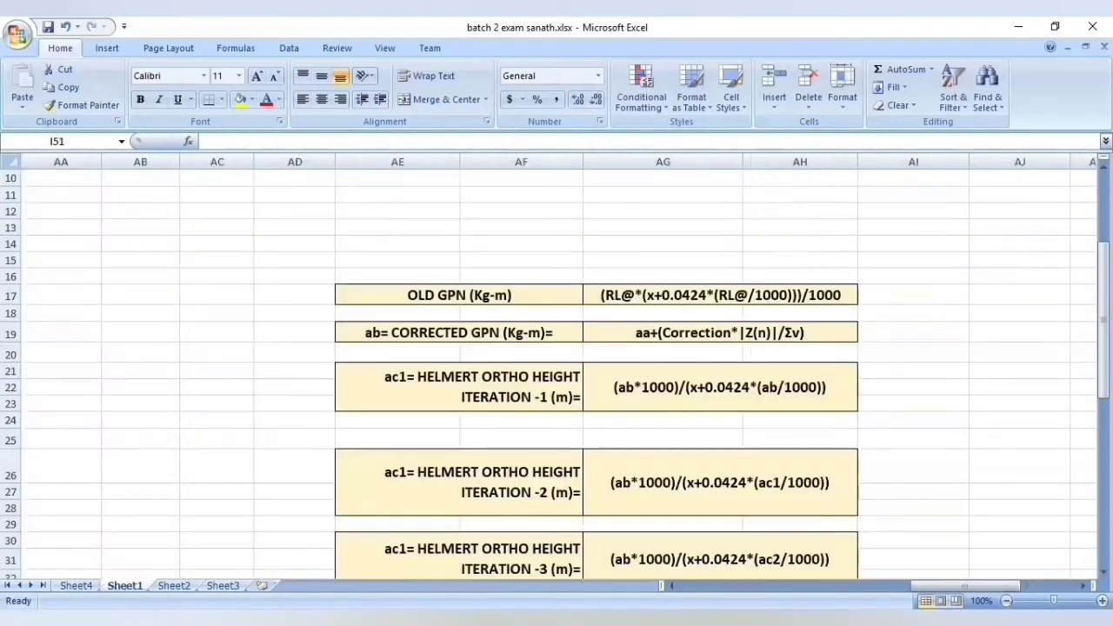
{"action": "left_click_drag", "start_coordinate": [1103, 380], "coordinate": [1103, 310]}
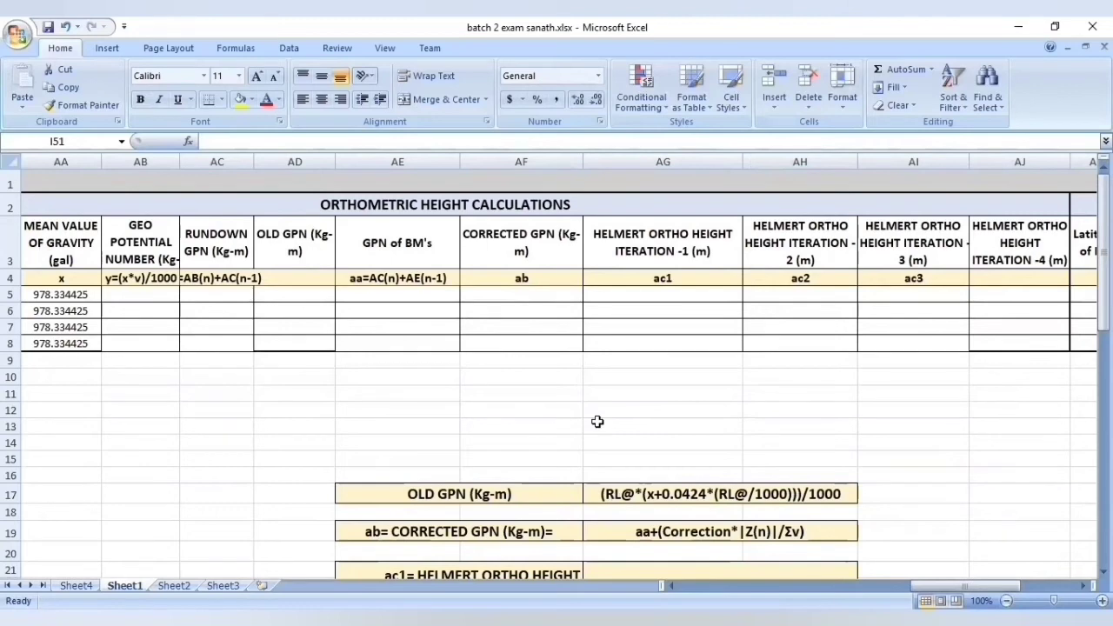
{"action": "left_click", "coordinate": [679, 586]}
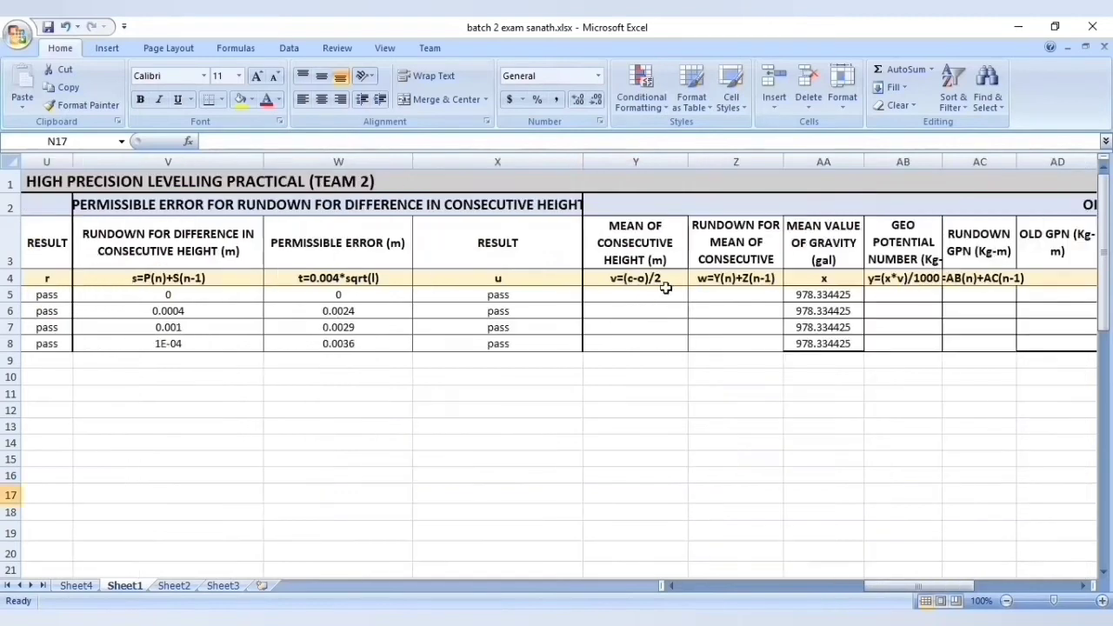
{"action": "left_click", "coordinate": [664, 288]}
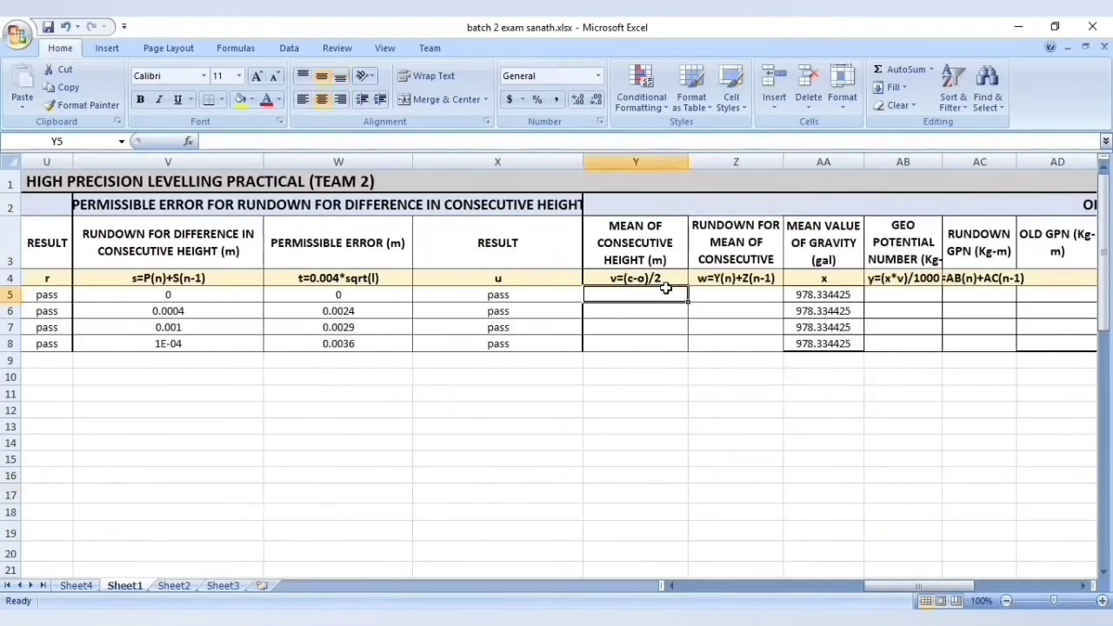
{"action": "type", "text": "0"}
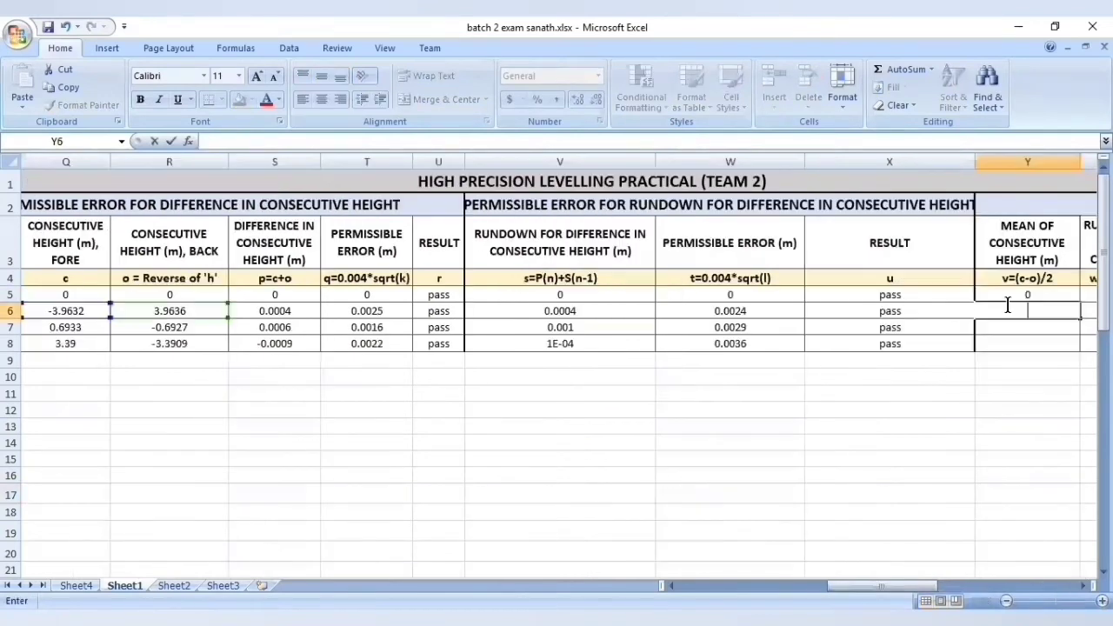
Enter the formula =(Q6-R6)/2 in Y6 to calculate the mean of the fore and back consecutive heights
{"action": "left_click", "coordinate": [1008, 311]}
{"action": "type", "text": "="}
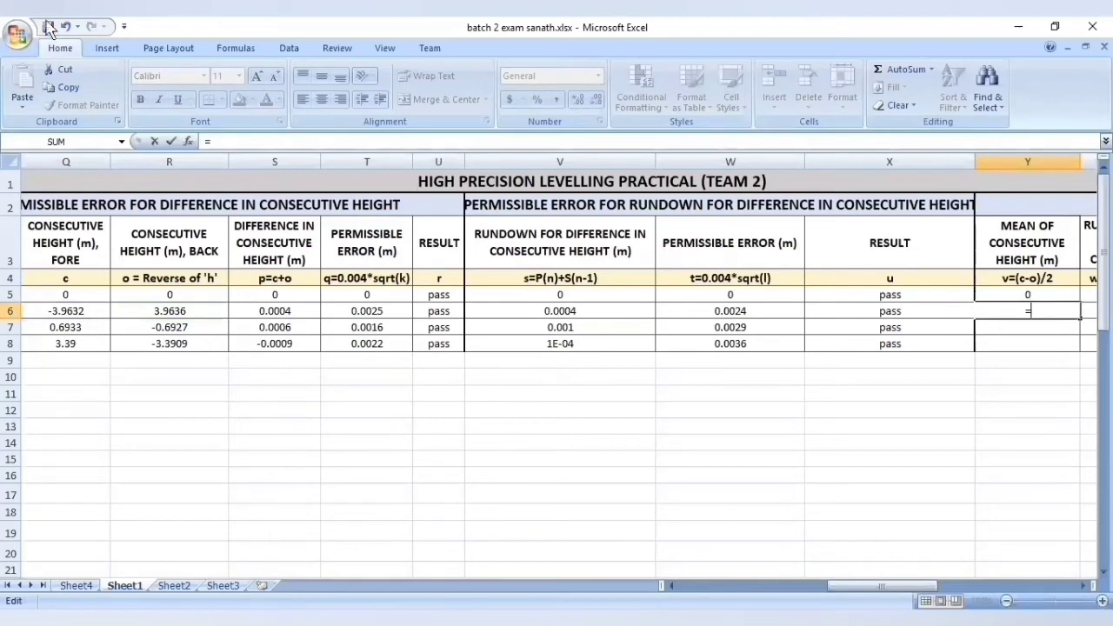
{"action": "left_click", "coordinate": [93, 311]}
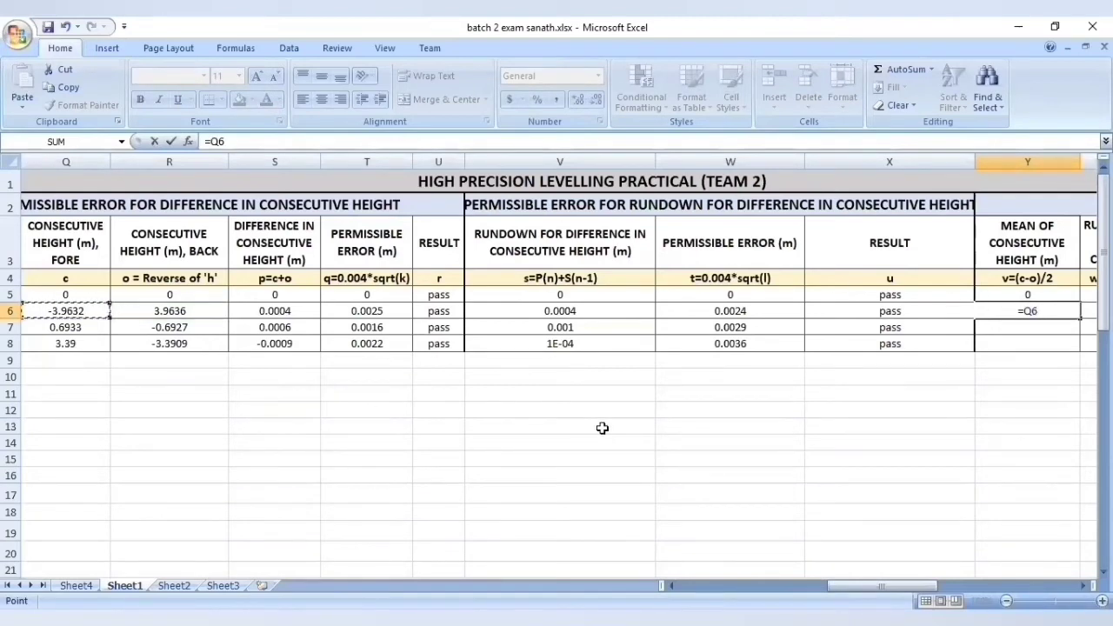
{"action": "key", "text": "BackSpace"}
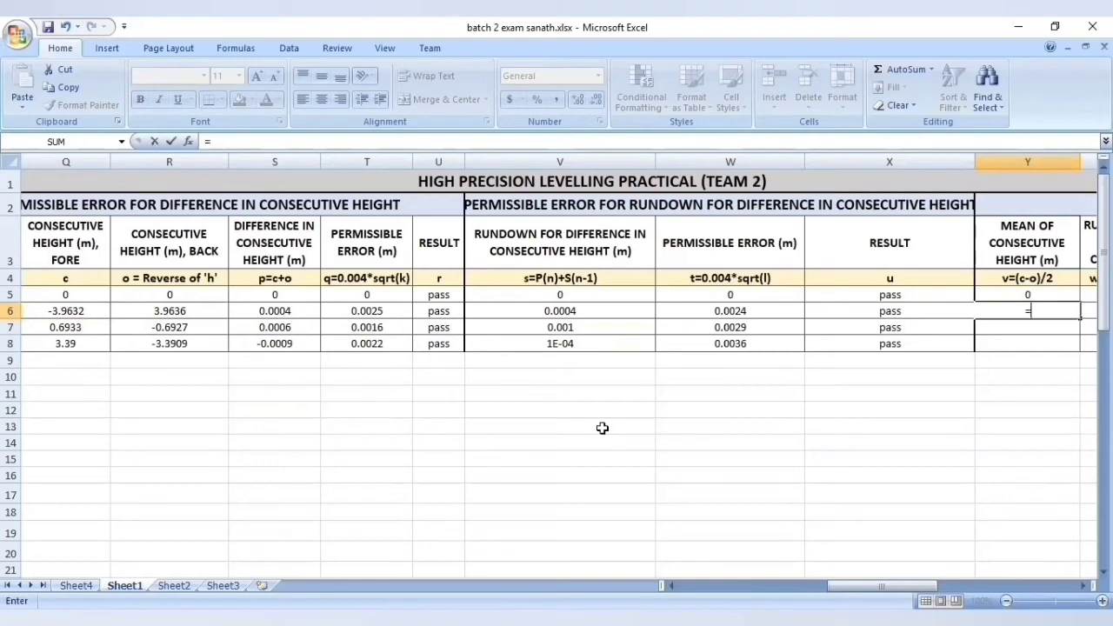
{"action": "type", "text": "("}
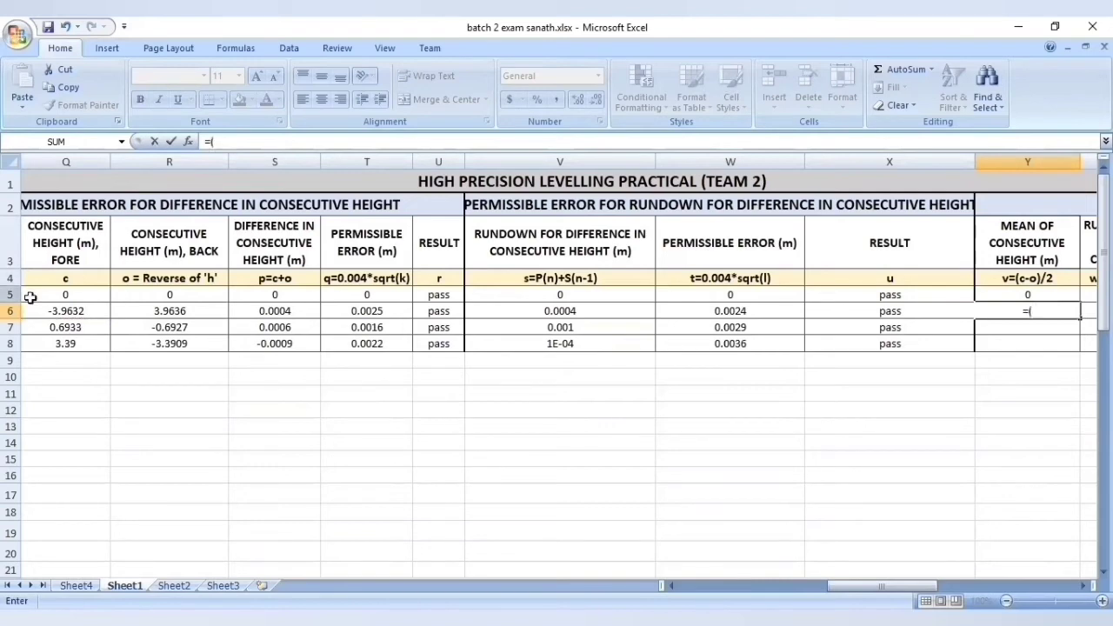
{"action": "left_click", "coordinate": [62, 312]}
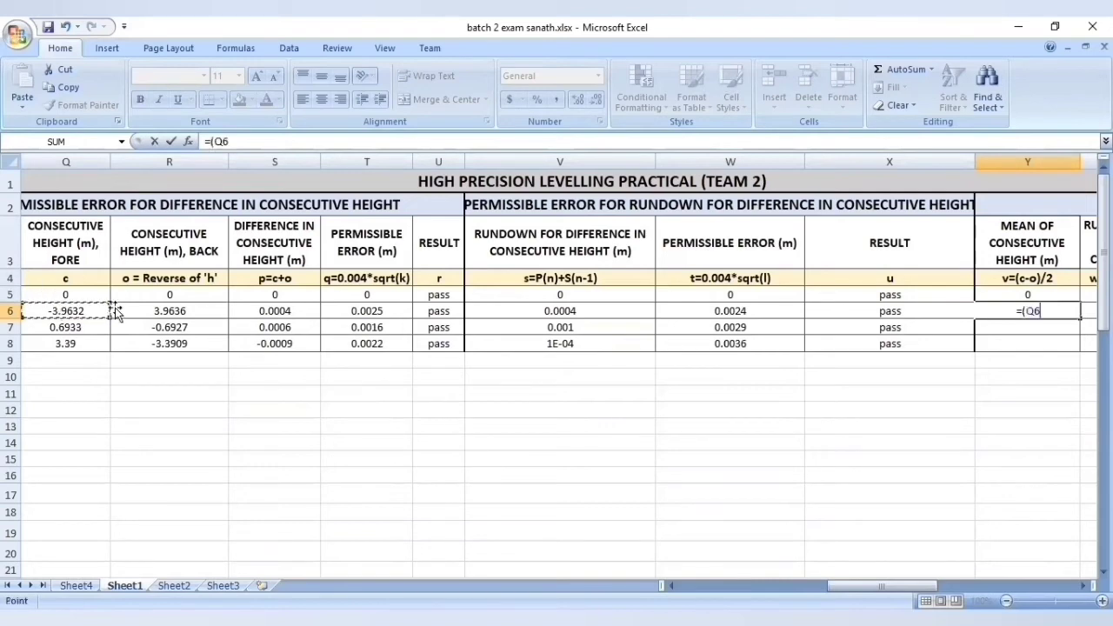
{"action": "type", "text": "-"}
{"action": "left_click", "coordinate": [214, 318]}
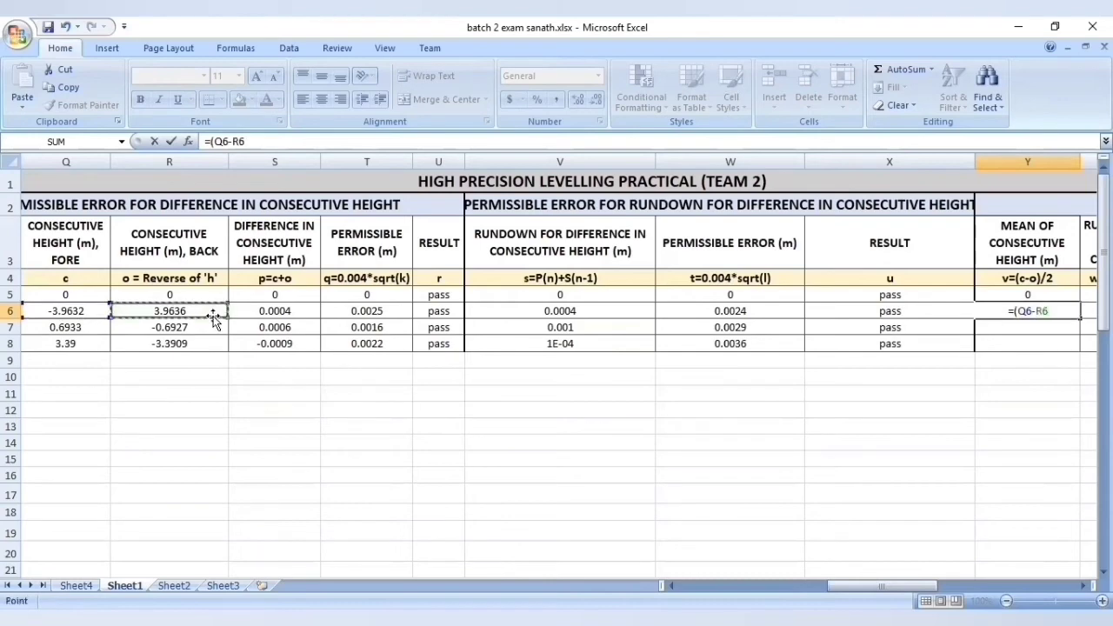
{"action": "type", "text": ")"}
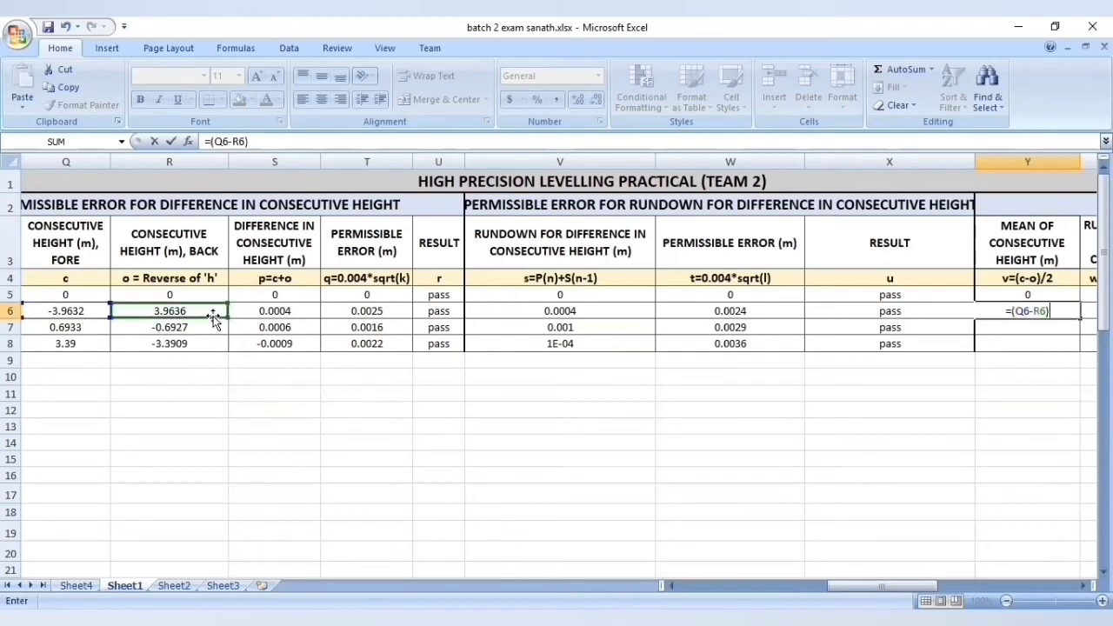
{"action": "type", "text": "/2"}
{"action": "key", "text": "Return"}
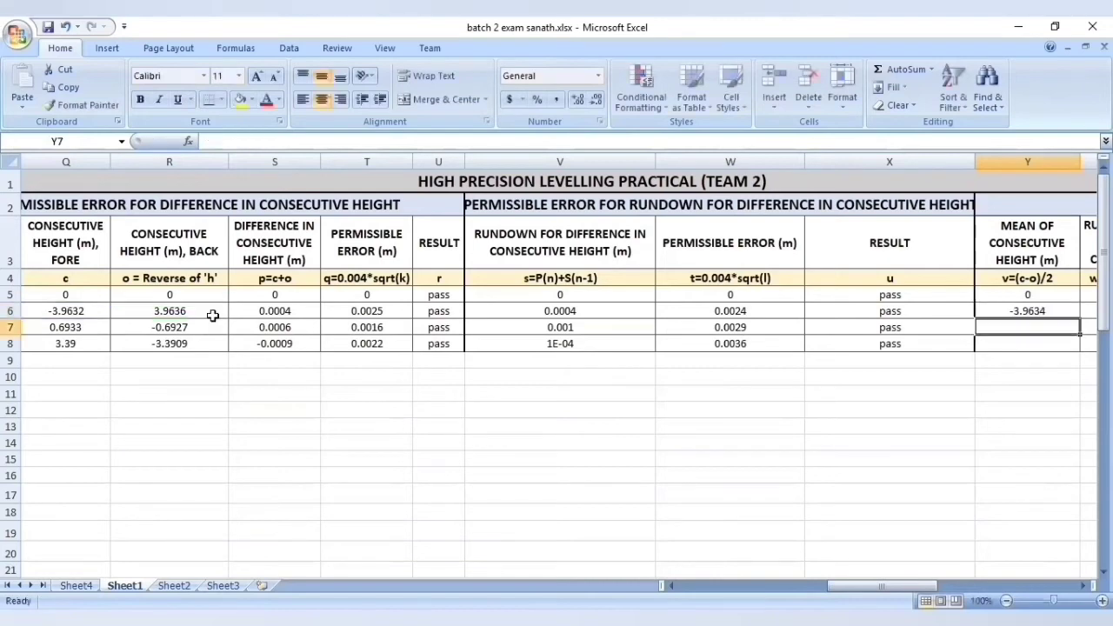
Fill the mean of consecutive height formula from Y6 down to Y8
{"action": "left_click", "coordinate": [1007, 310]}
{"action": "left_click_drag", "start_coordinate": [1080, 320], "coordinate": [1078, 349]}
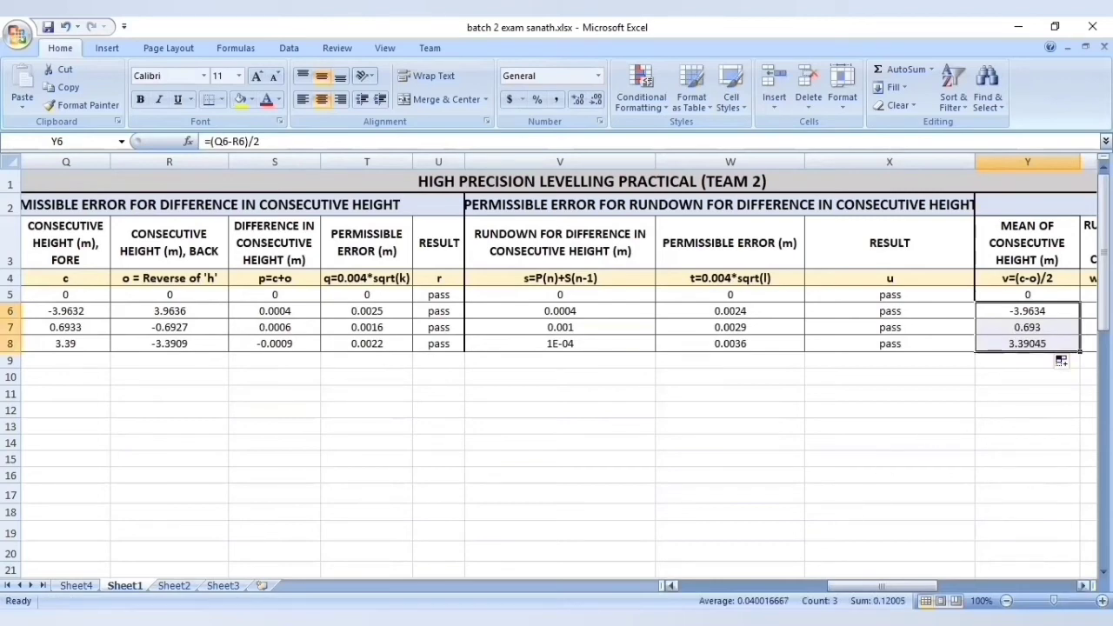
{"action": "left_click_drag", "start_coordinate": [905, 587], "coordinate": [915, 587]}
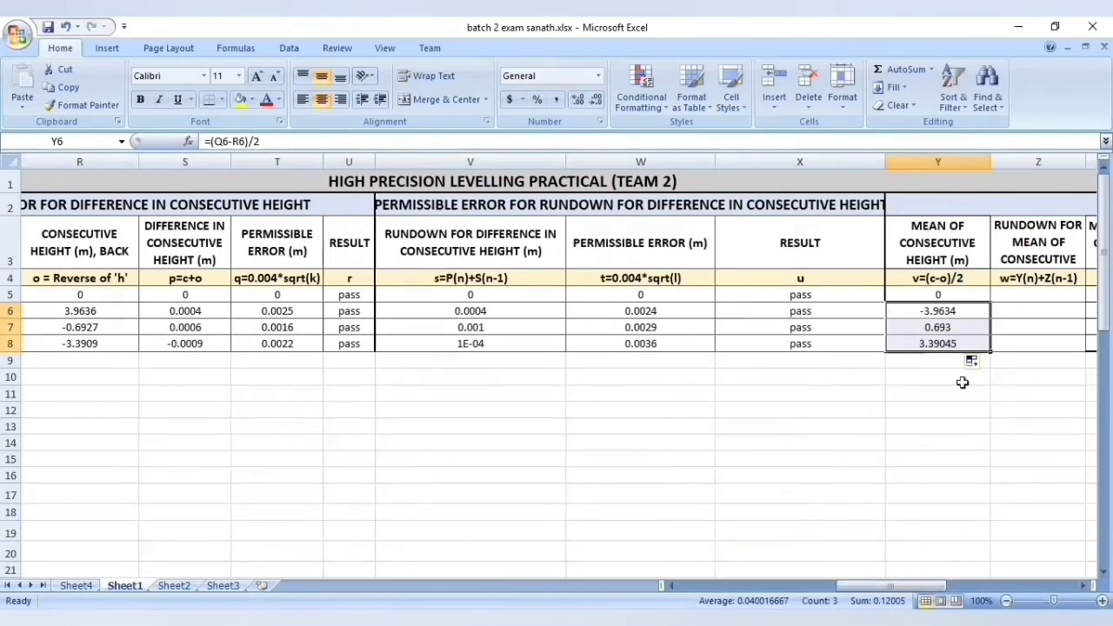
Total the mean of consecutive heights in Y9 with the formula =SUM(Y6:Y8)
{"action": "left_click", "coordinate": [930, 365]}
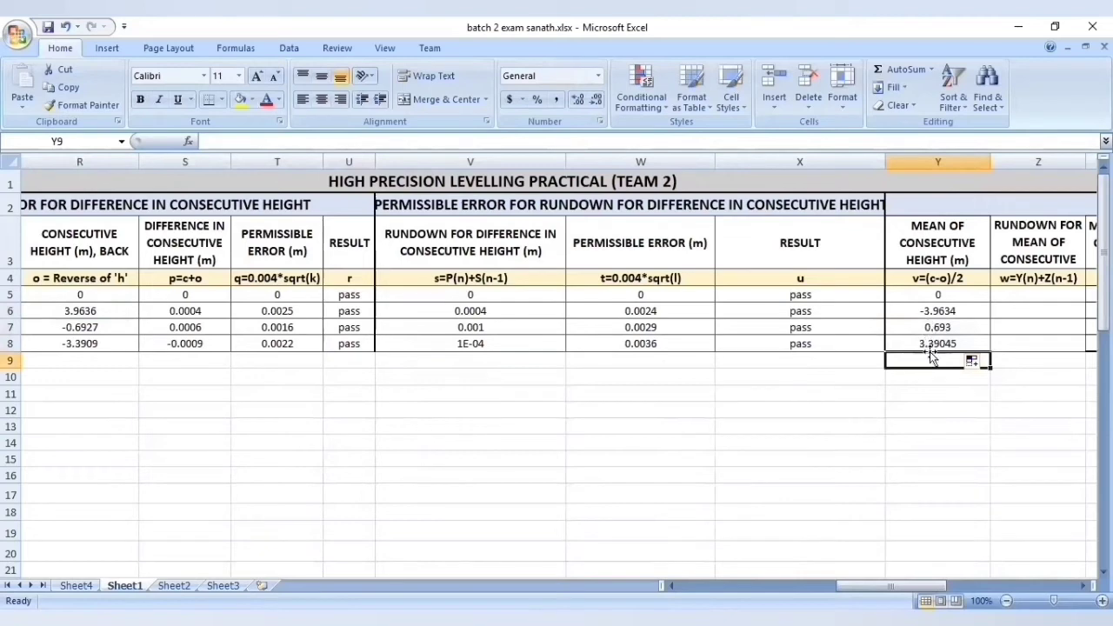
{"action": "type", "text": "="}
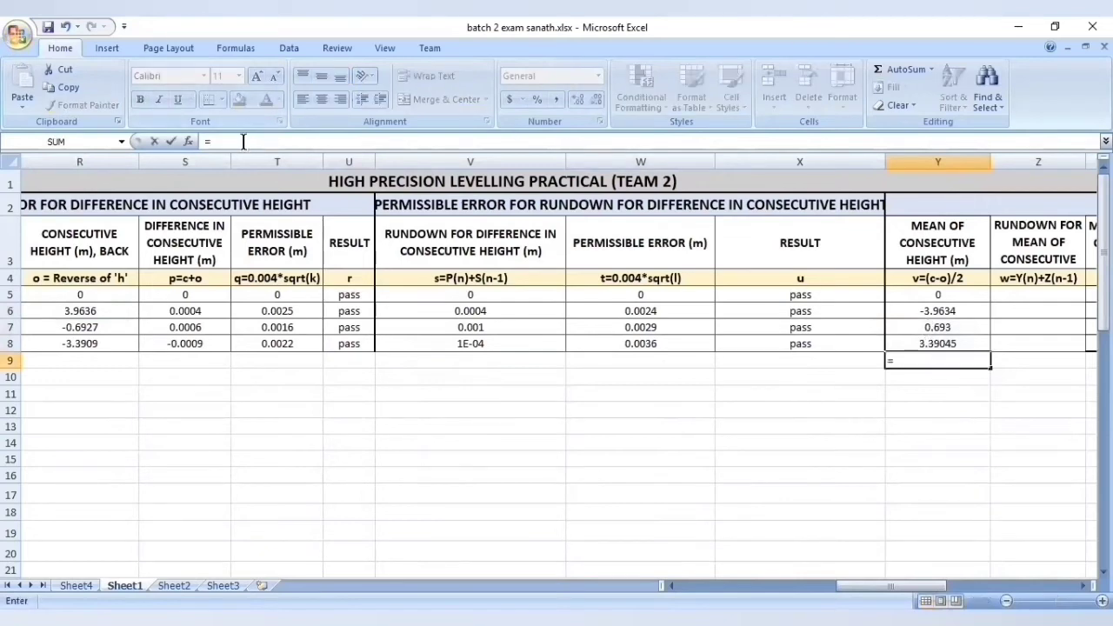
{"action": "left_click", "coordinate": [244, 141]}
{"action": "type", "text": "SUM"}
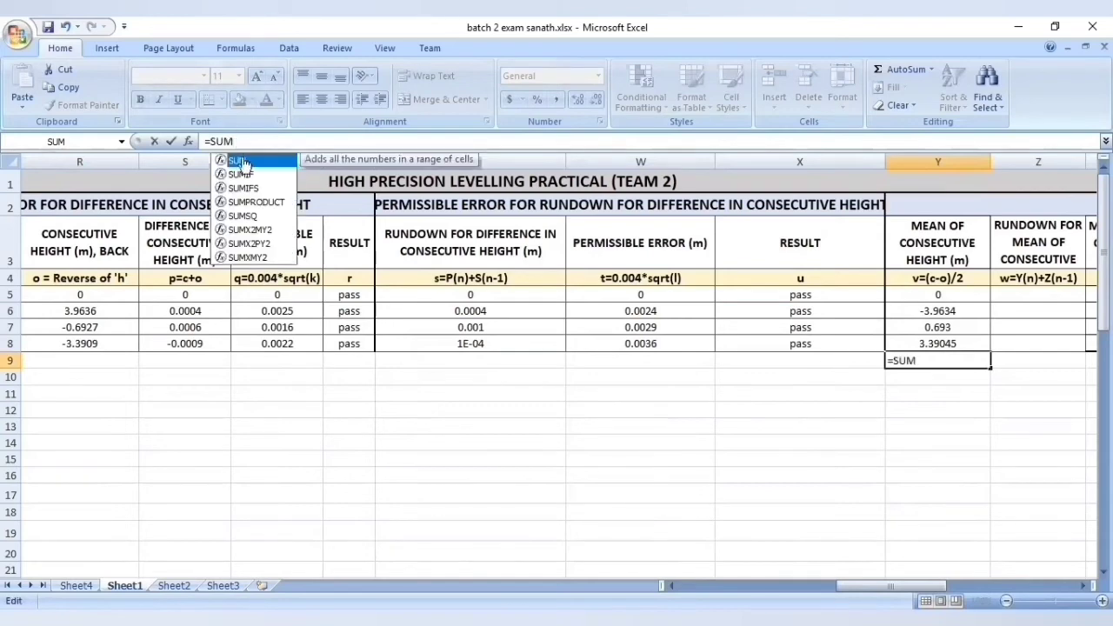
{"action": "double_click", "coordinate": [240, 163]}
{"action": "left_click", "coordinate": [948, 310]}
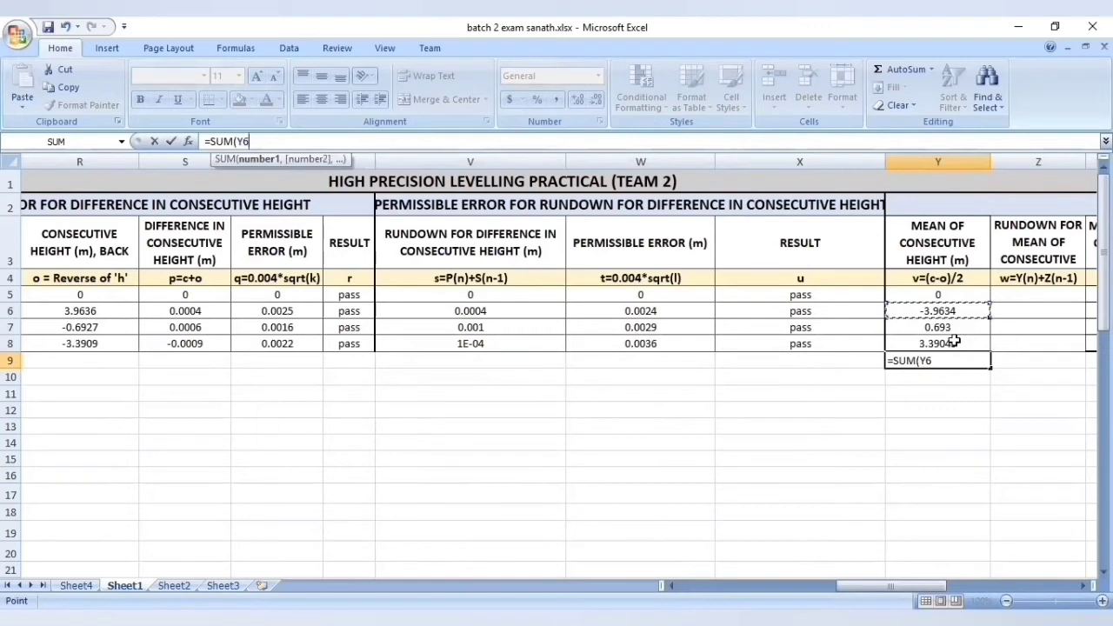
{"action": "key", "text": "F8"}
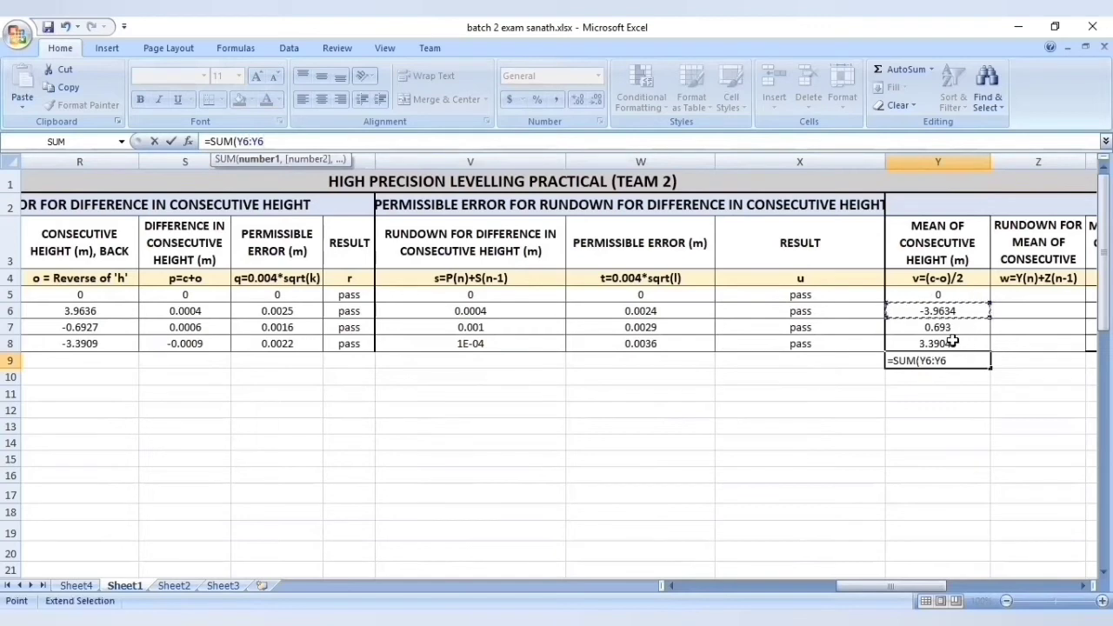
{"action": "key", "text": "BackSpace"}
{"action": "key", "text": "BackSpace"}
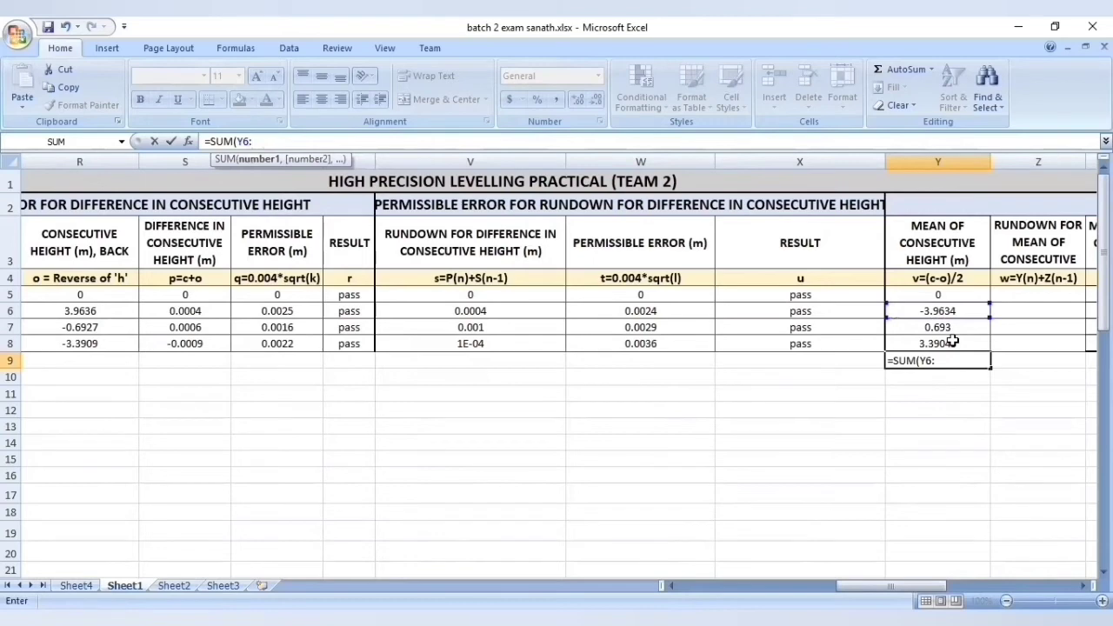
{"action": "left_click", "coordinate": [954, 342]}
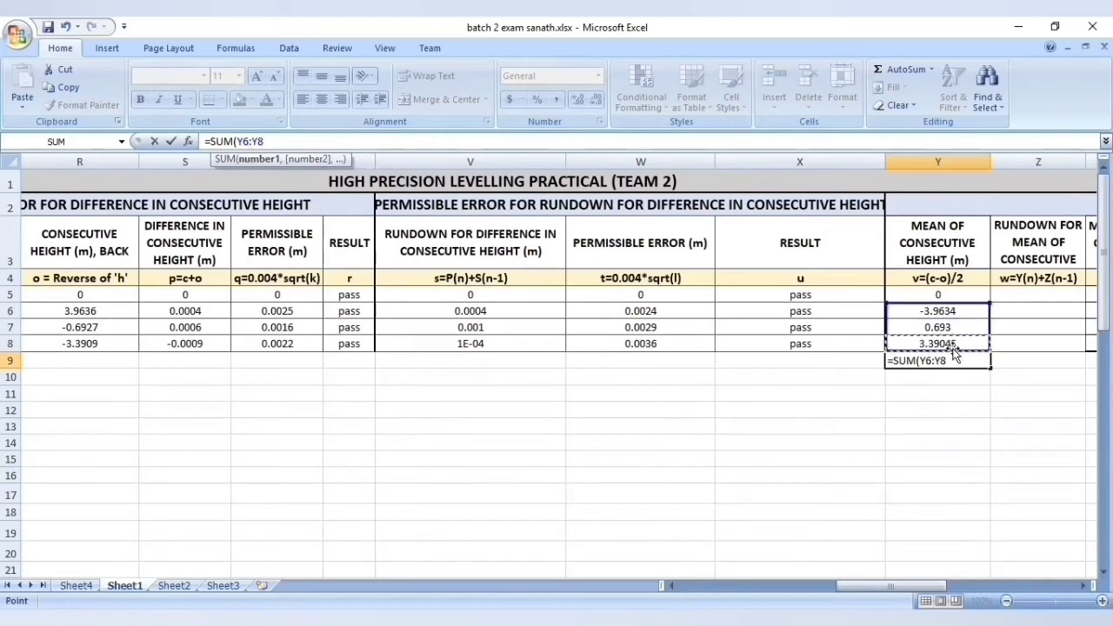
{"action": "type", "text": ")"}
{"action": "key", "text": "Return"}
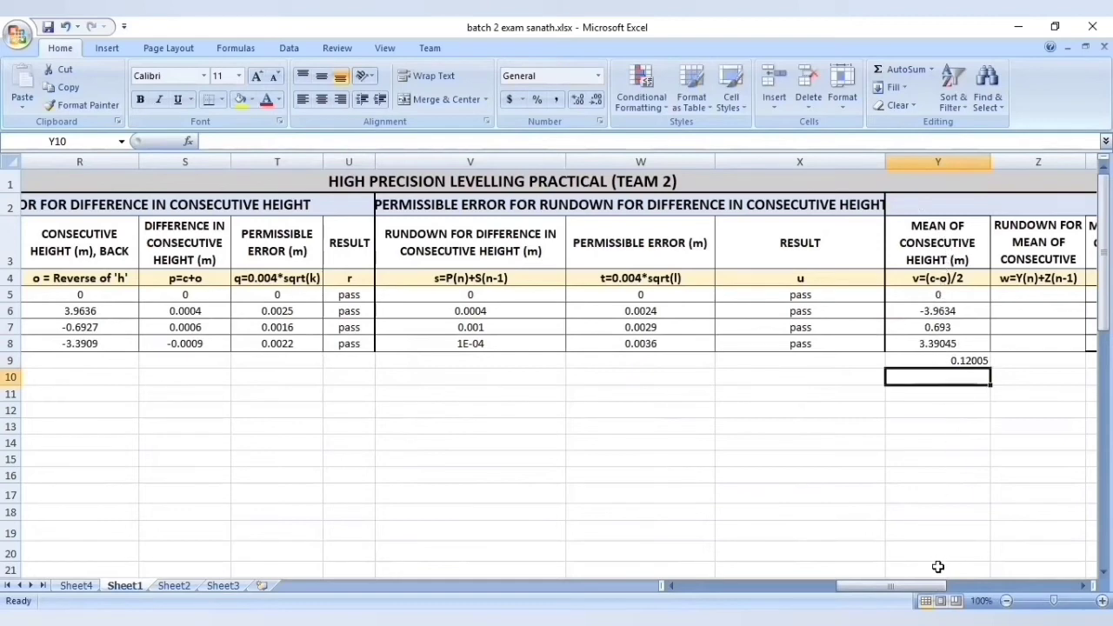
Start the rundown for mean of consecutive height by entering 0 in Z5 and =Y6 in Z6
{"action": "left_click_drag", "start_coordinate": [893, 586], "coordinate": [902, 586]}
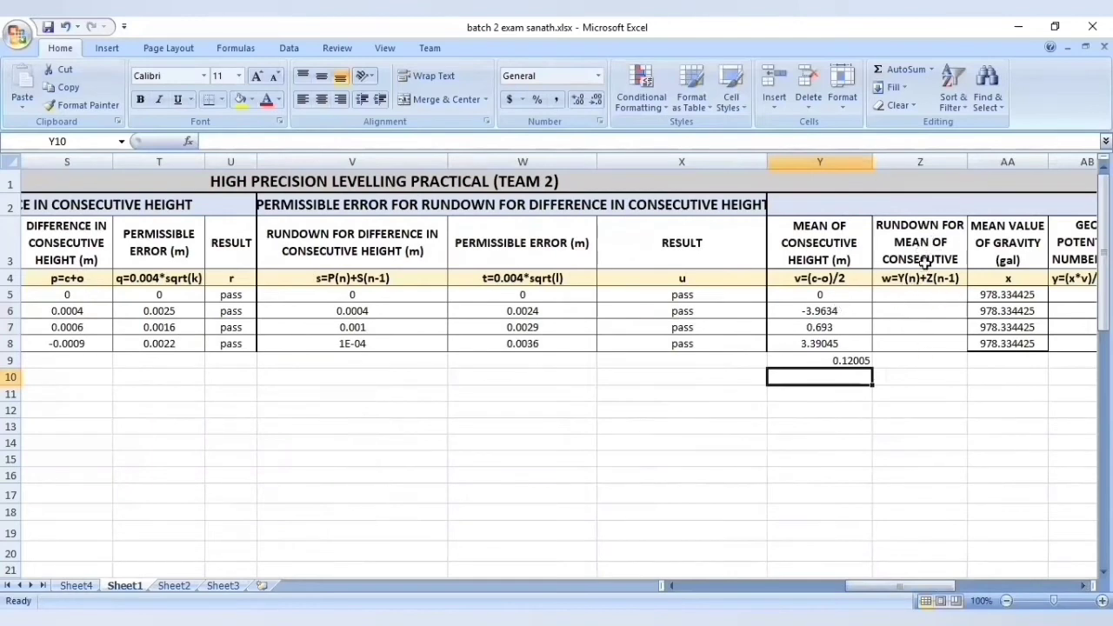
{"action": "left_click", "coordinate": [910, 289]}
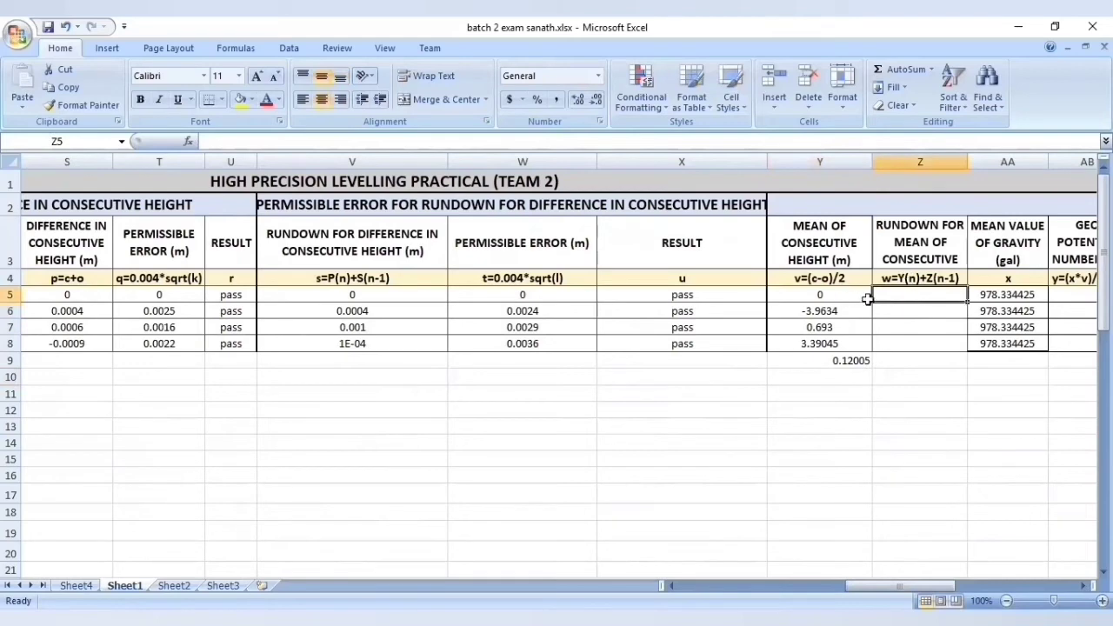
{"action": "type", "text": "0"}
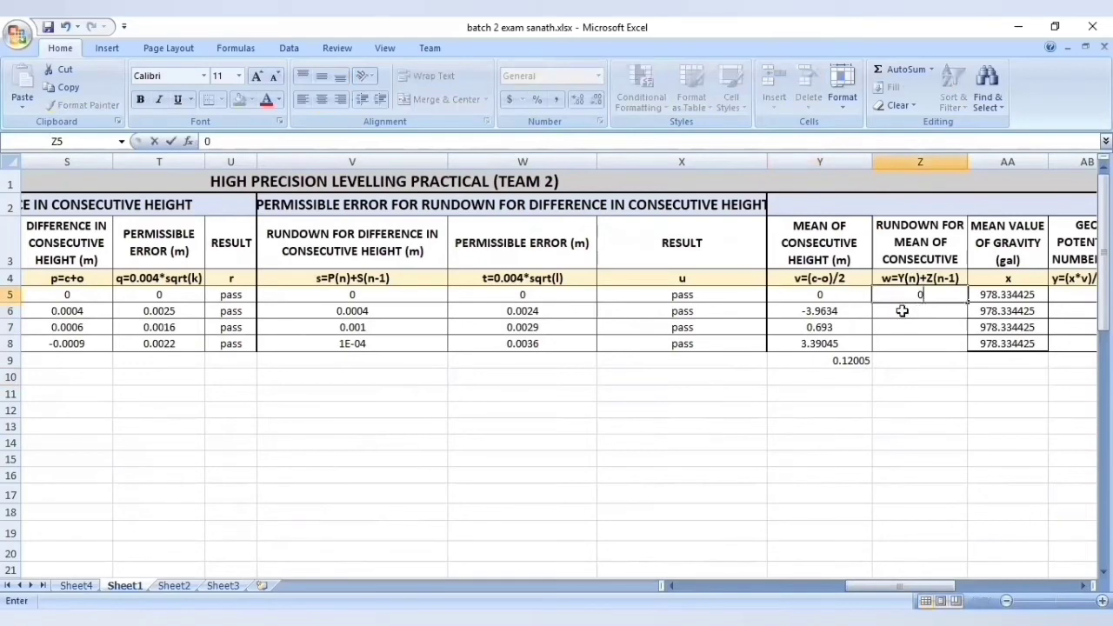
{"action": "left_click", "coordinate": [897, 319]}
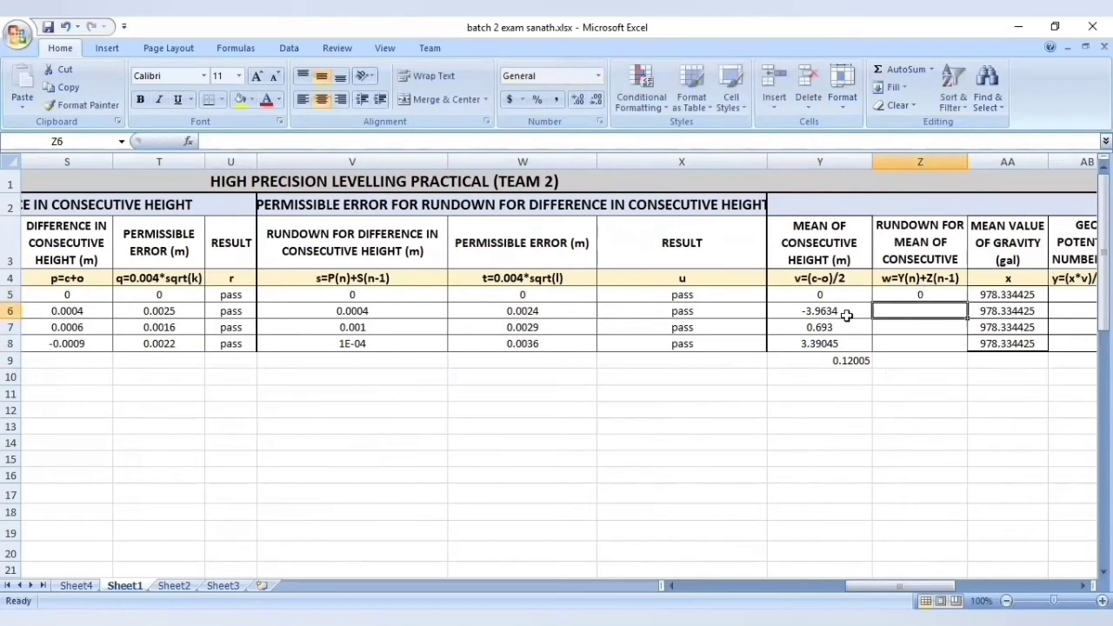
{"action": "left_click", "coordinate": [845, 316]}
{"action": "left_click", "coordinate": [905, 304]}
{"action": "type", "text": "="}
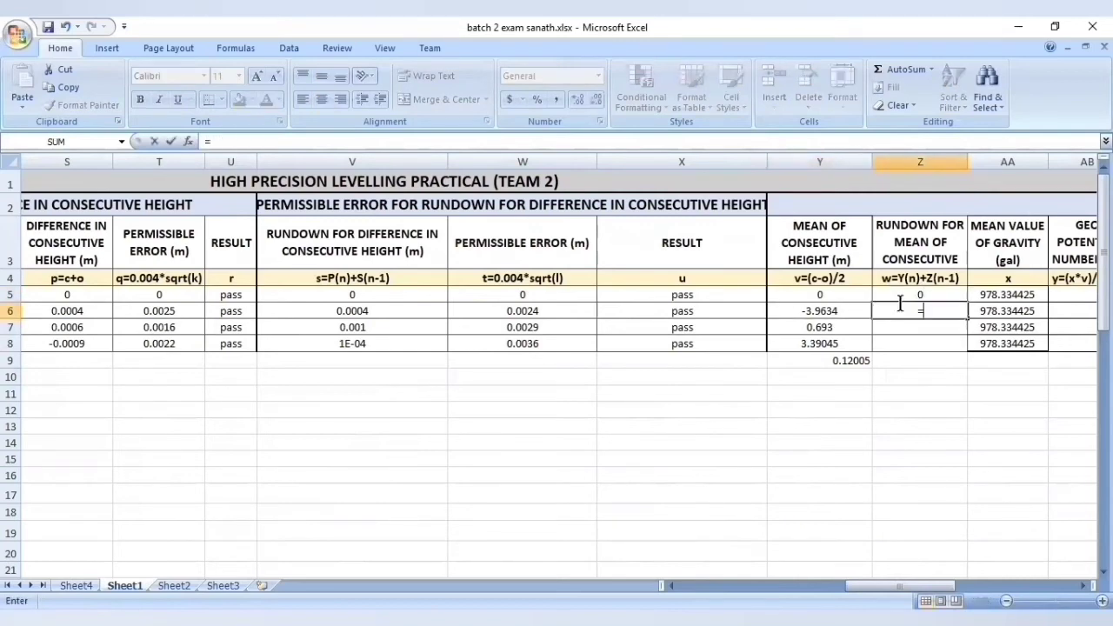
{"action": "left_click", "coordinate": [852, 317]}
{"action": "key", "text": "Return"}
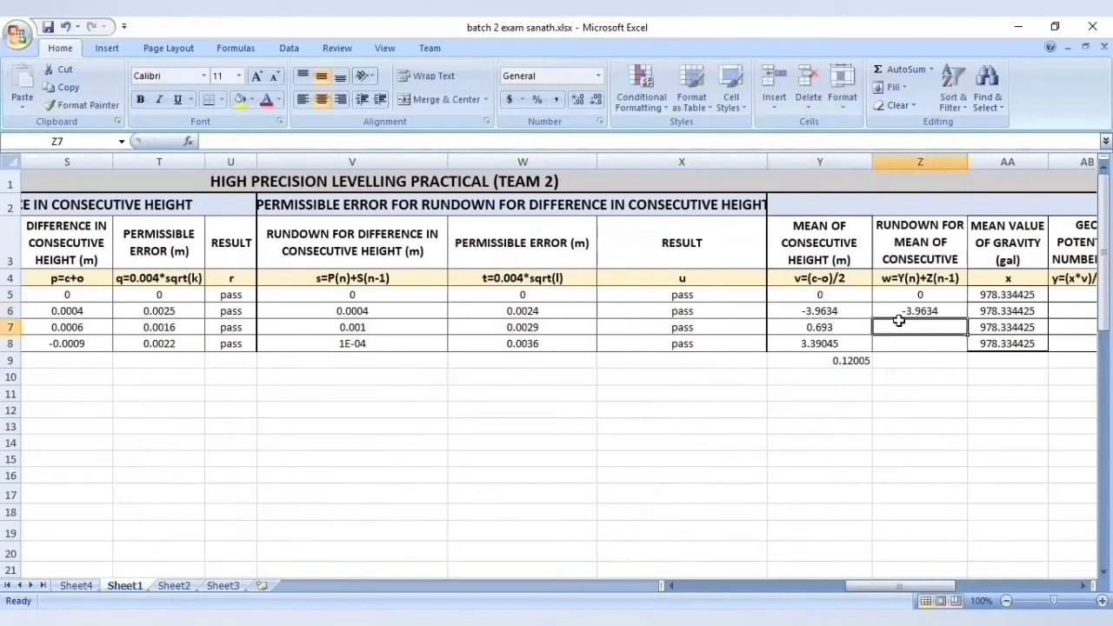
Enter the rundown formula =Z6+Y7 in Z7 and fill it down to Z8
{"action": "type", "text": "="}
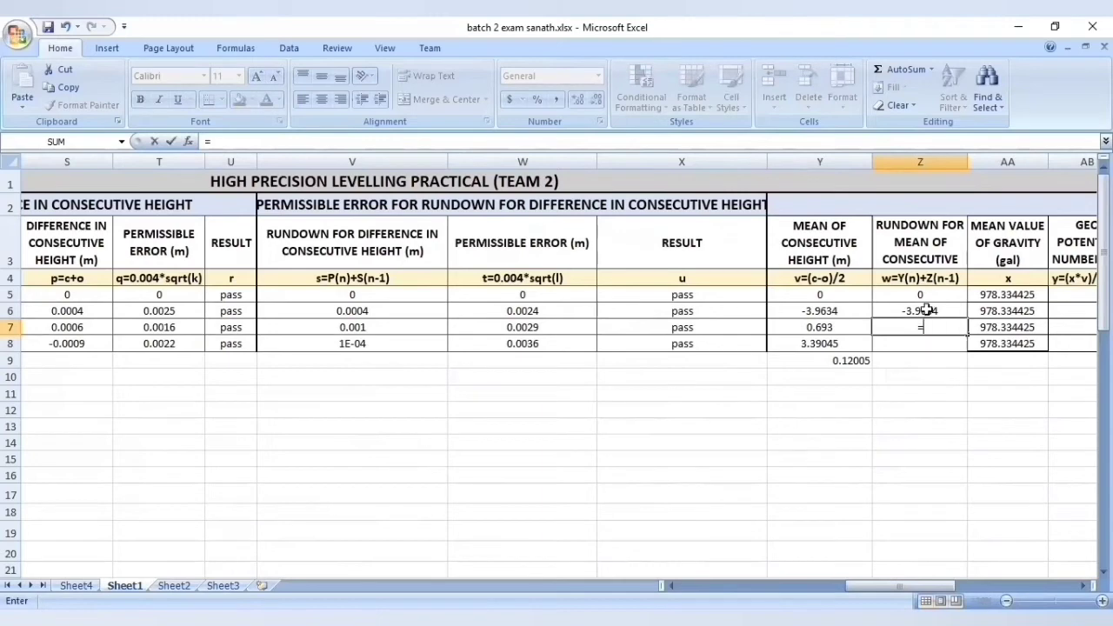
{"action": "left_click", "coordinate": [926, 311]}
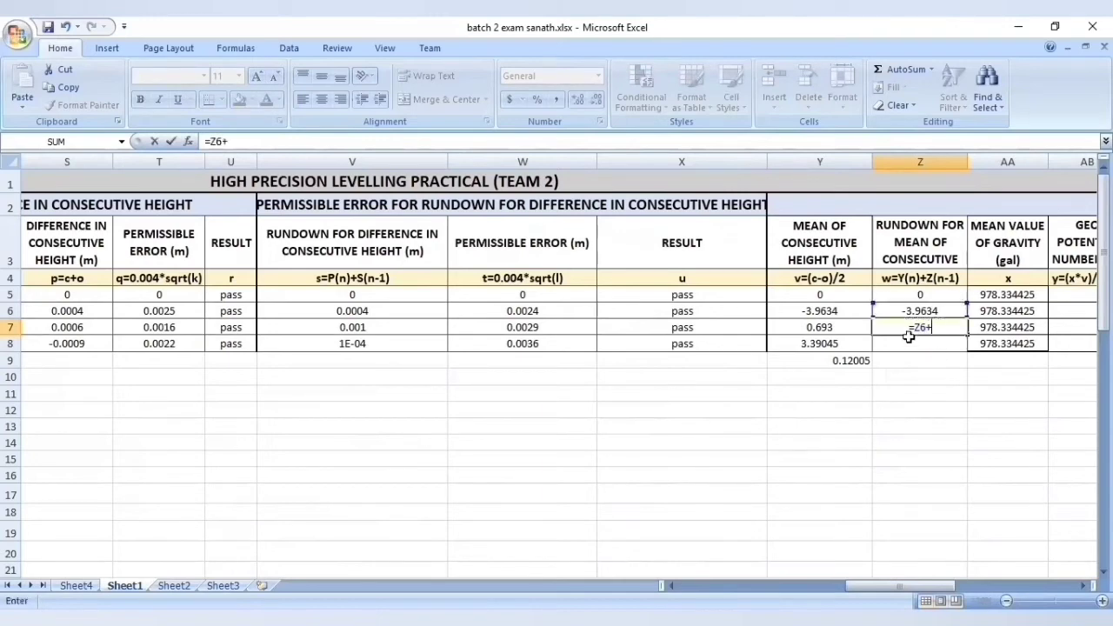
{"action": "type", "text": "+"}
{"action": "key", "text": "Left"}
{"action": "key", "text": "Return"}
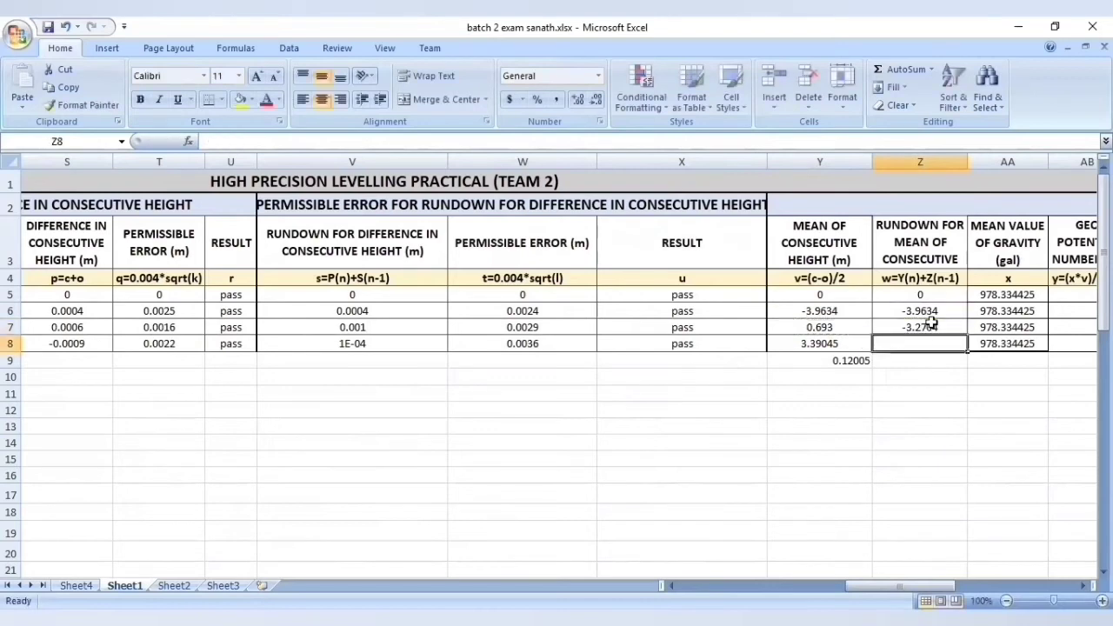
{"action": "left_click", "coordinate": [929, 327]}
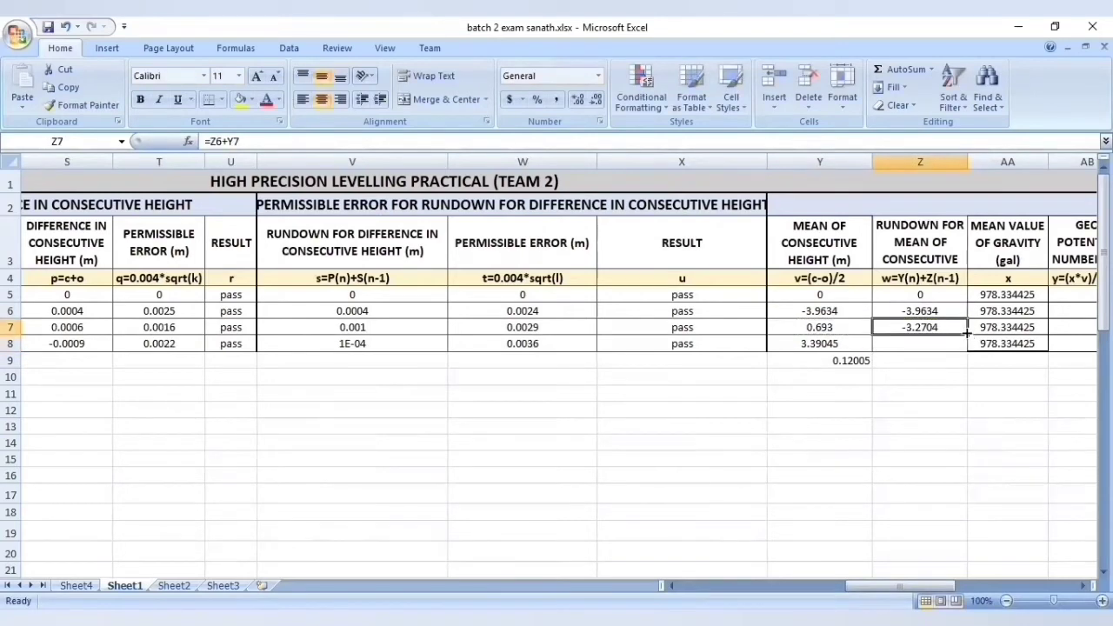
{"action": "left_click_drag", "start_coordinate": [967, 336], "coordinate": [966, 351]}
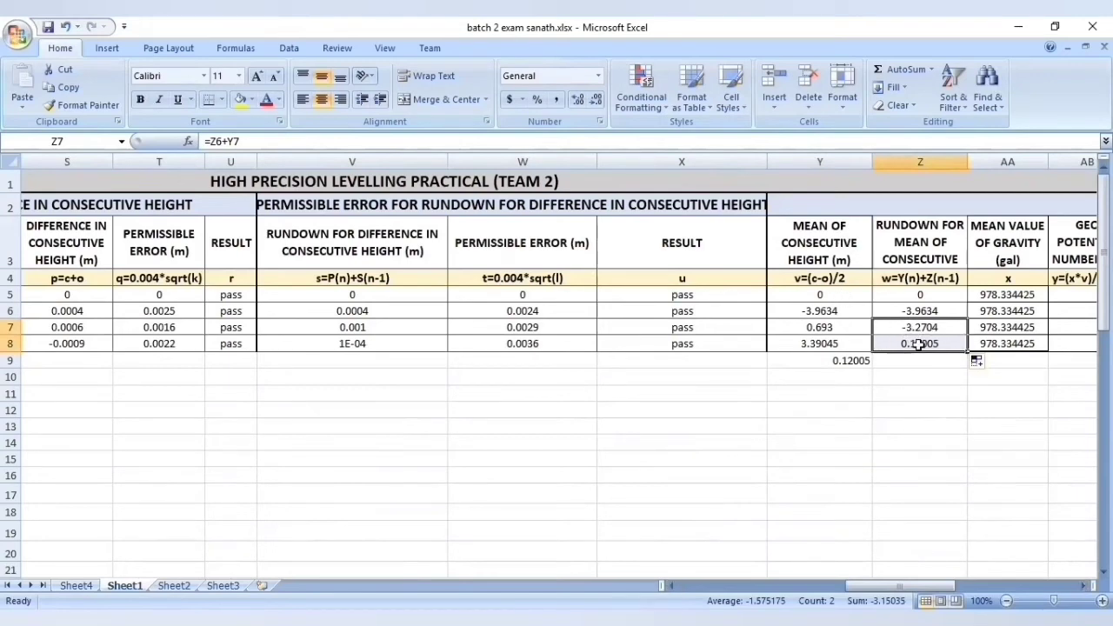
Review the orthometric height columns and formula boxes on Sheet1, plus the handwritten geopotential number and GPN formulas on Sheet3
{"action": "left_click_drag", "start_coordinate": [900, 585], "coordinate": [920, 585]}
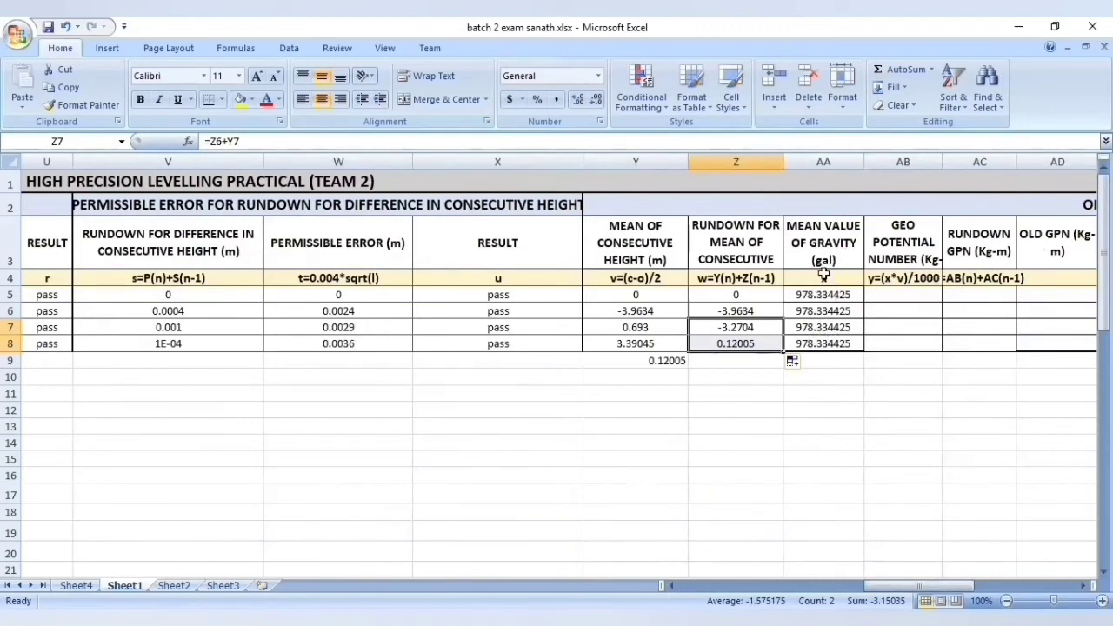
{"action": "left_click_drag", "start_coordinate": [917, 586], "coordinate": [943, 585]}
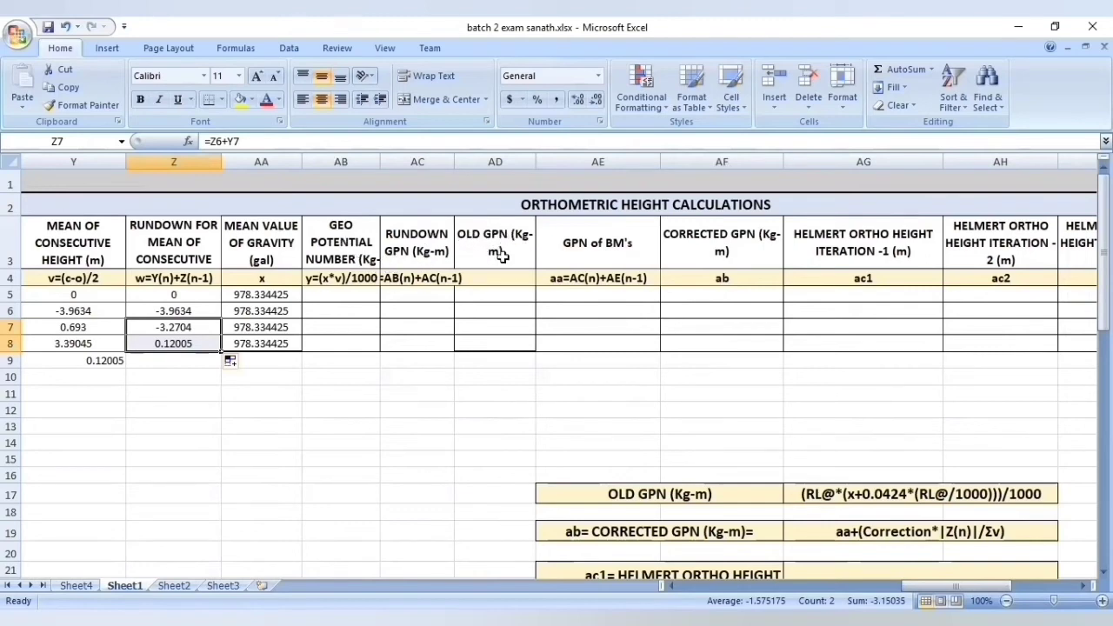
{"action": "left_click_drag", "start_coordinate": [920, 588], "coordinate": [935, 581]}
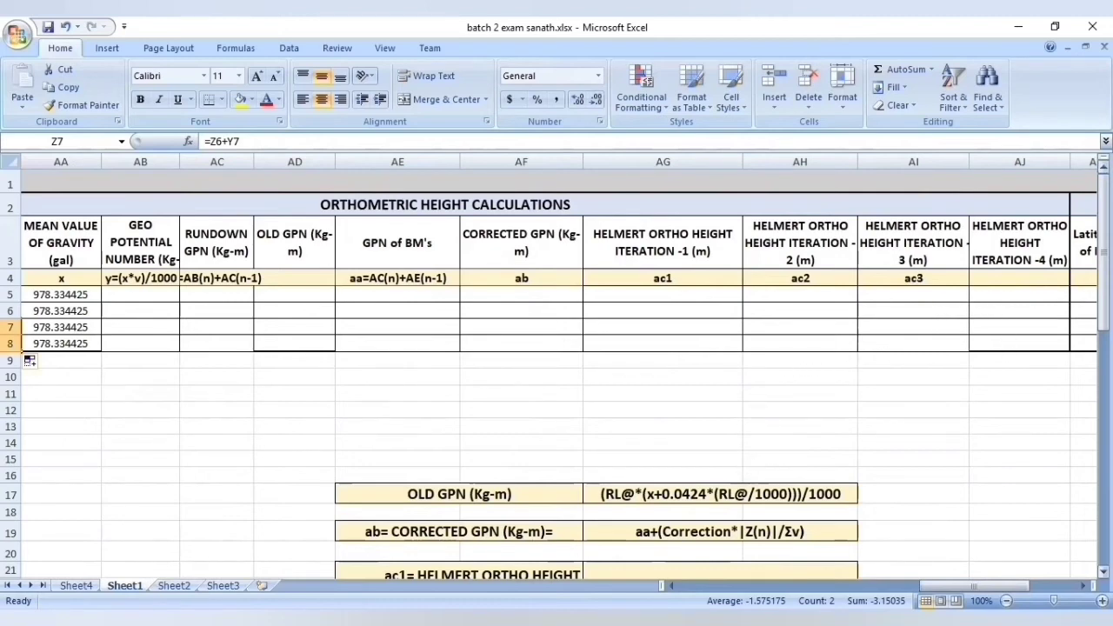
{"action": "mouse_move", "coordinate": [1103, 253]}
{"action": "left_mouse_down"}
{"action": "mouse_move", "coordinate": [1103, 285]}
{"action": "mouse_move", "coordinate": [1103, 274]}
{"action": "left_mouse_up"}
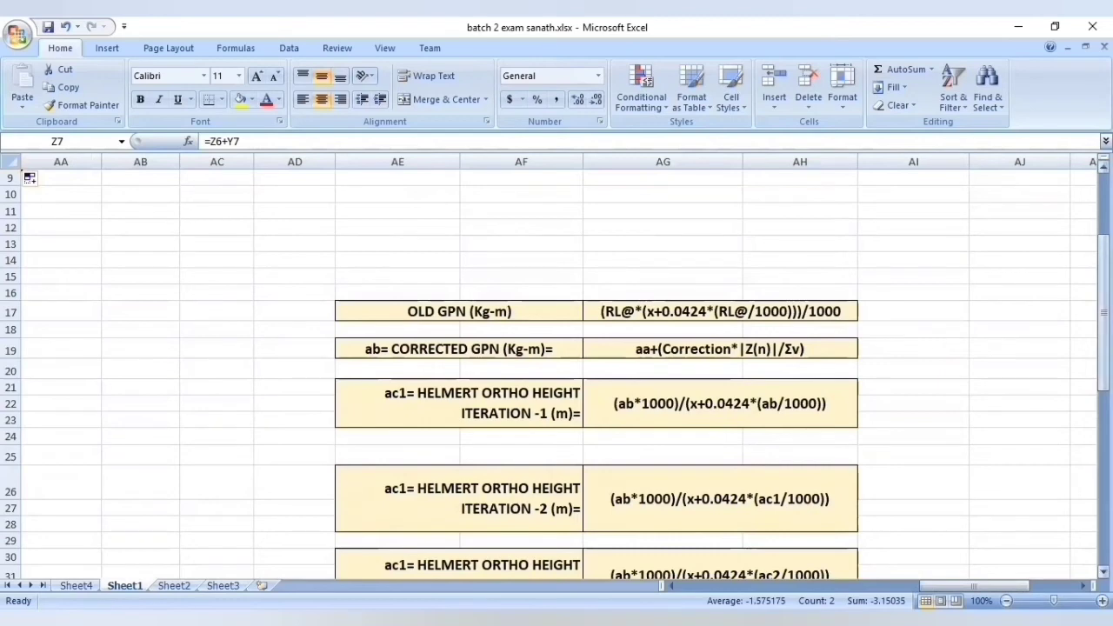
{"action": "scroll", "coordinate": [557, 374], "scroll_direction": "up", "scroll_amount": 3}
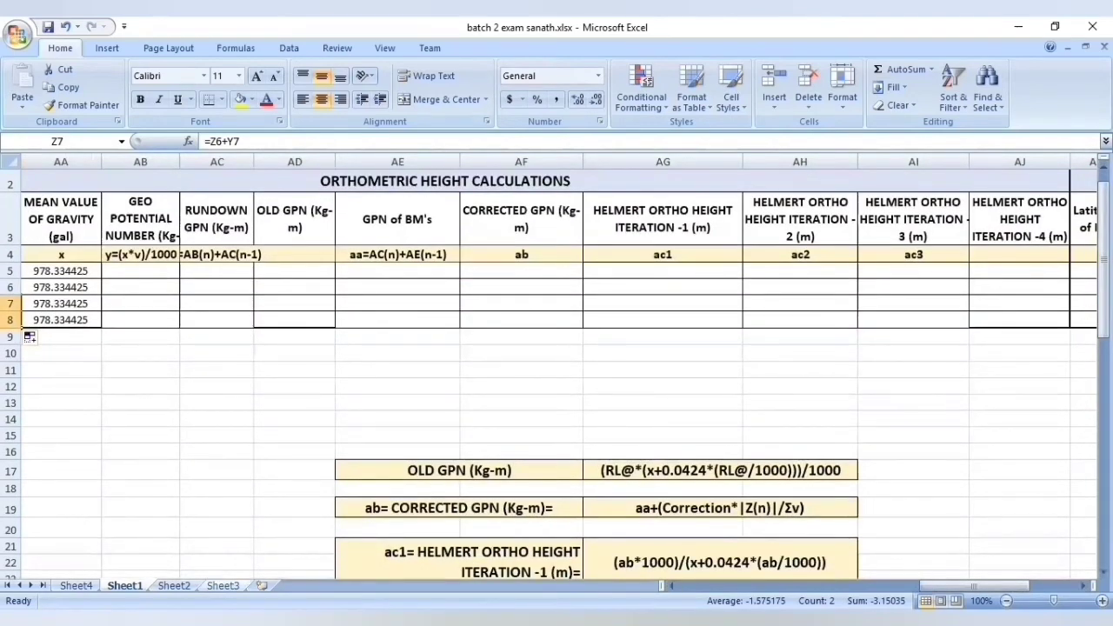
{"action": "key", "text": "ctrl+Page_Down"}
{"action": "key", "text": "ctrl+Page_Down"}
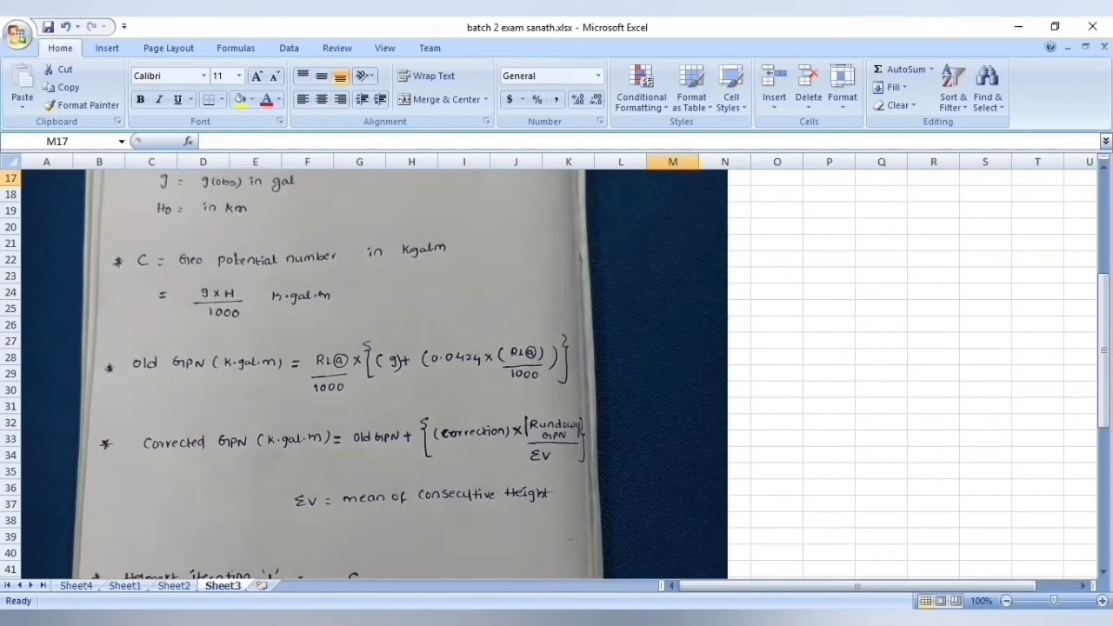
{"action": "left_click", "coordinate": [124, 585]}
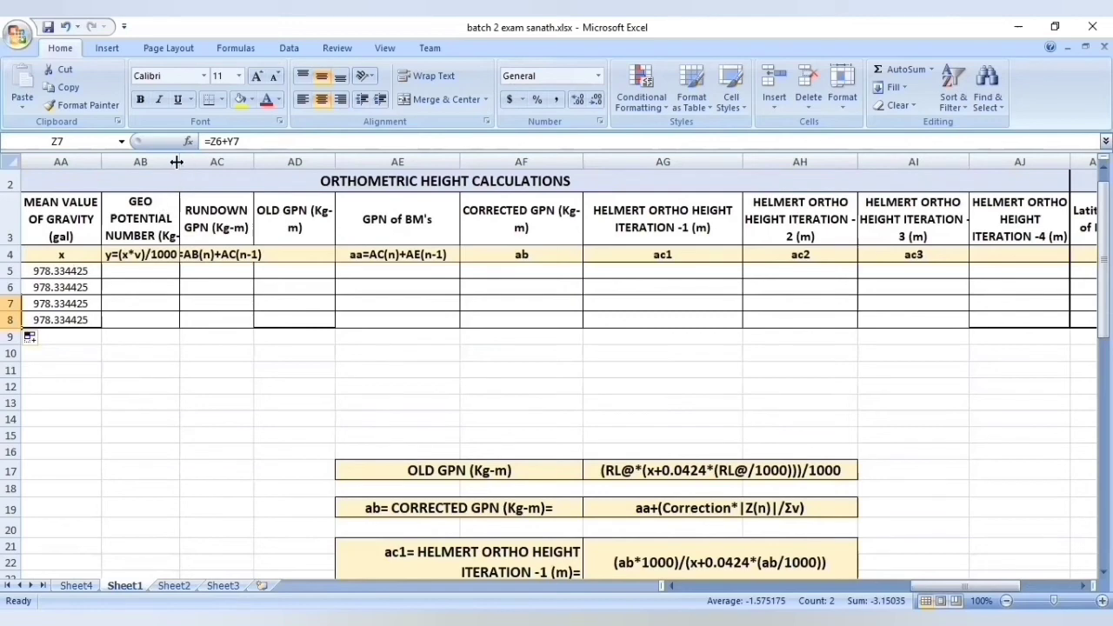
Widen the geopotential number column AB slightly and enter an opening bracket in AB5
{"action": "left_click_drag", "start_coordinate": [177, 162], "coordinate": [191, 162]}
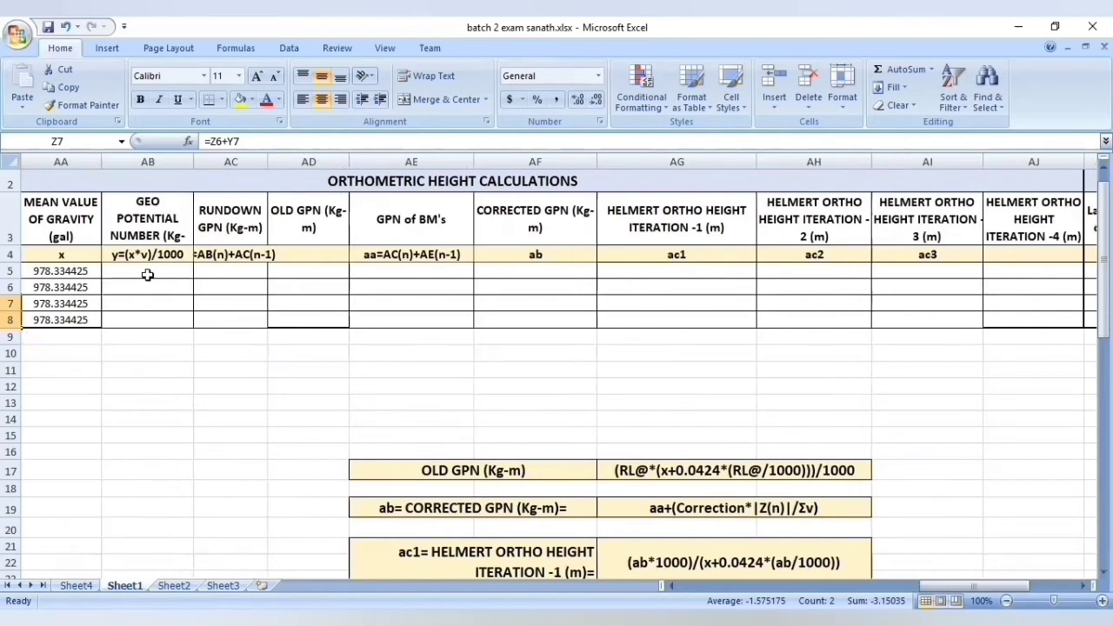
{"action": "left_click", "coordinate": [148, 274]}
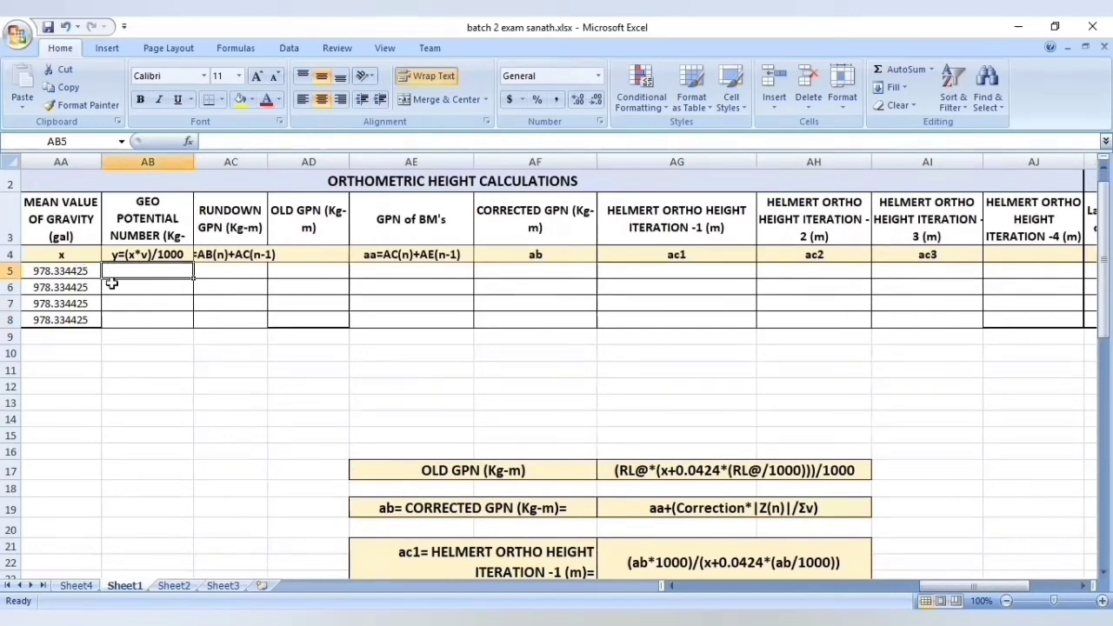
{"action": "type", "text": "("}
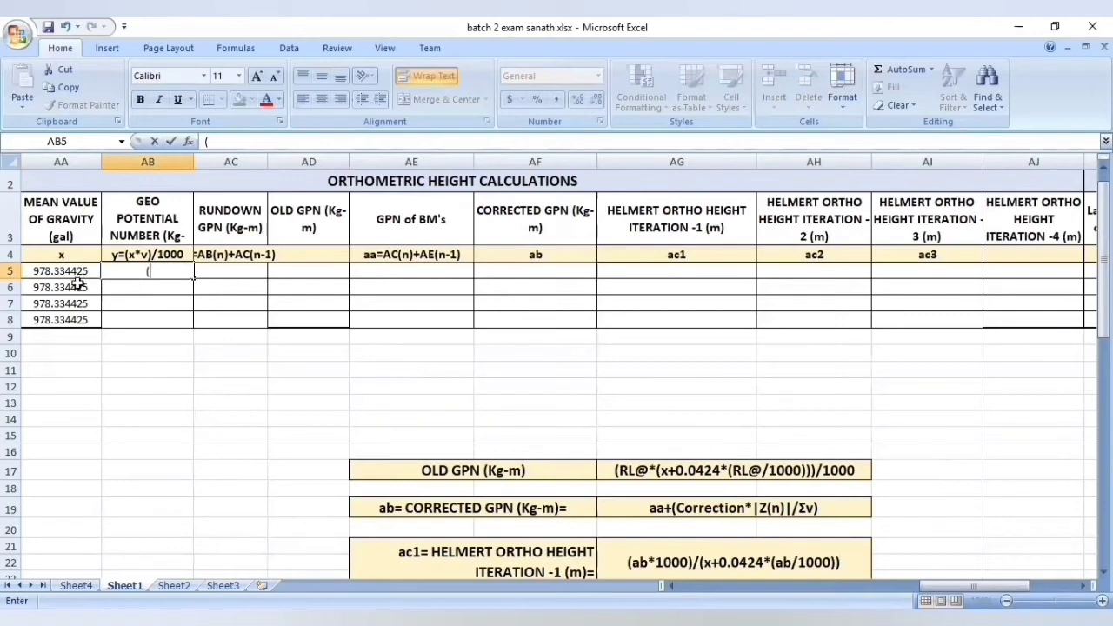
{"action": "left_click", "coordinate": [77, 271]}
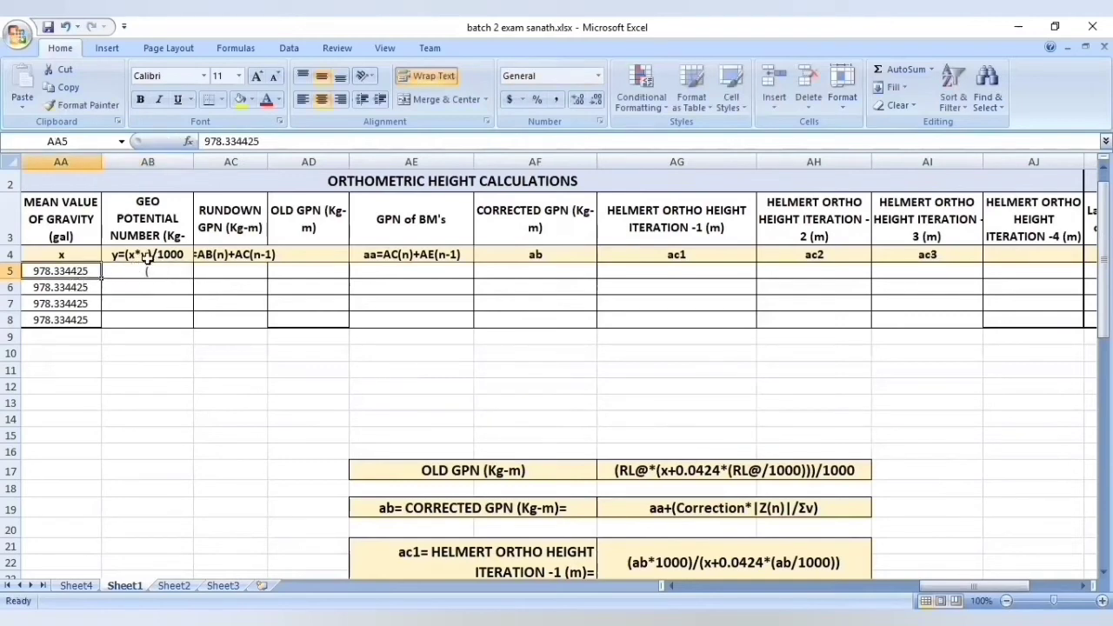
{"action": "type", "text": "*"}
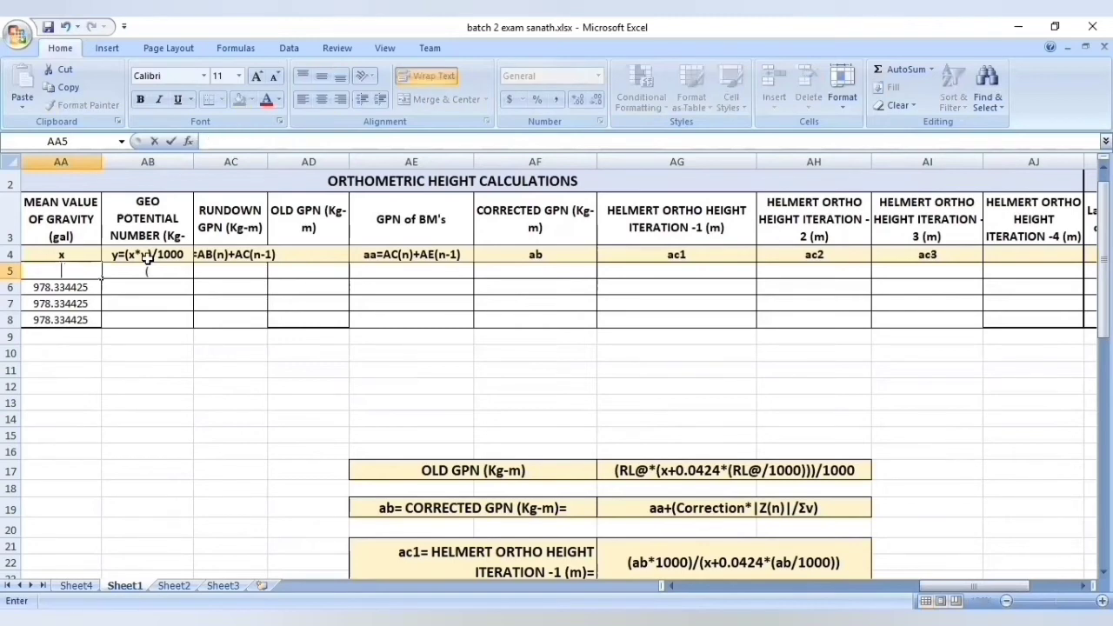
{"action": "key", "text": "ctrl+z"}
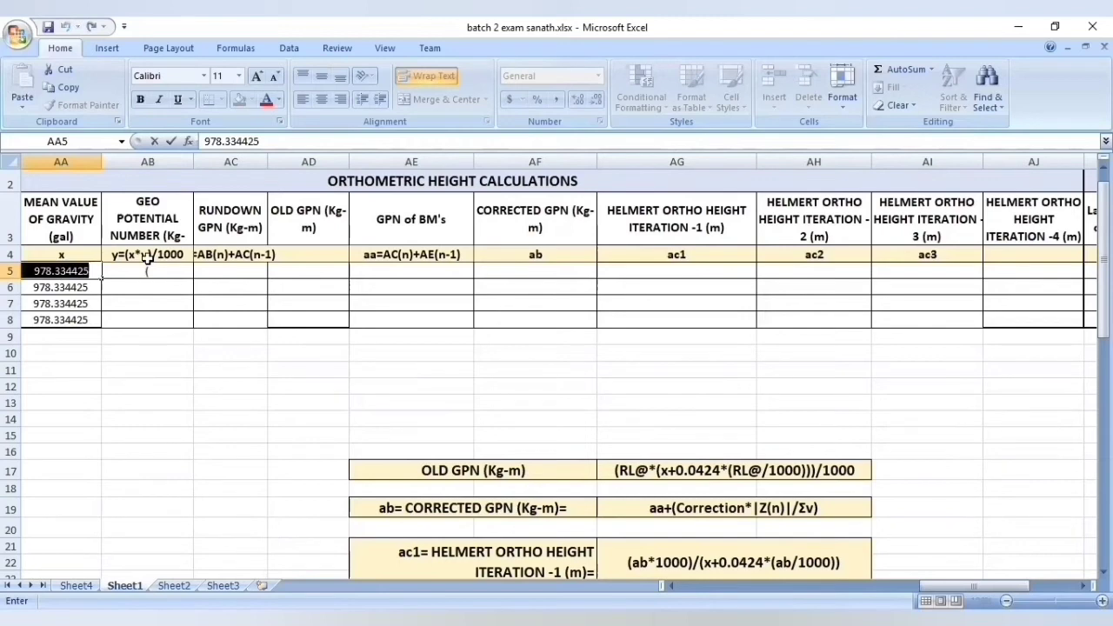
{"action": "key", "text": "BackSpace"}
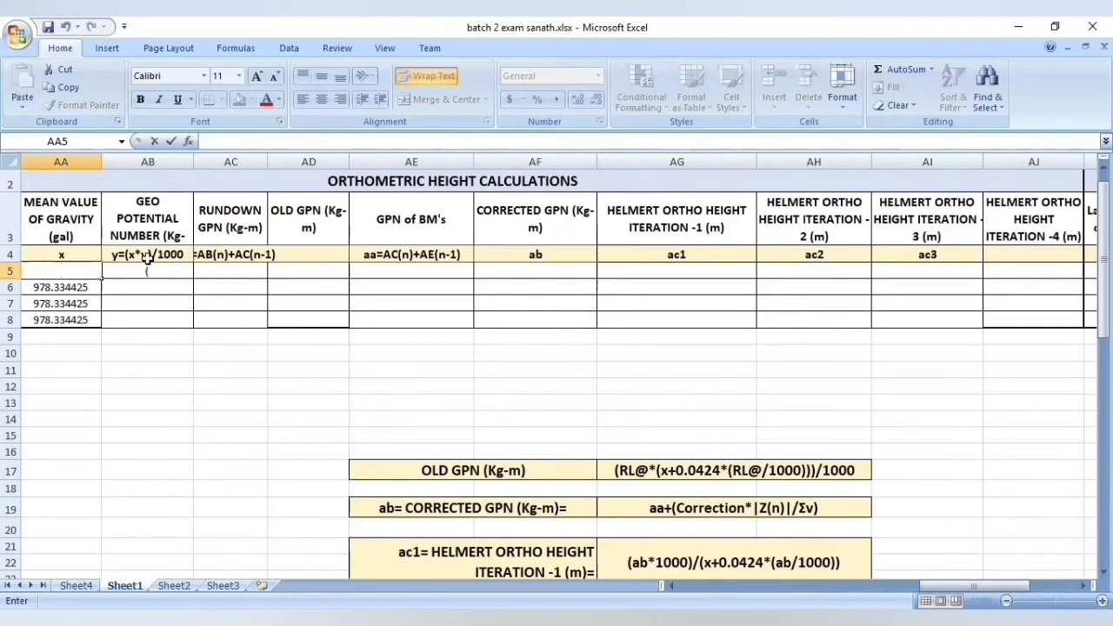
{"action": "key", "text": "ctrl+z"}
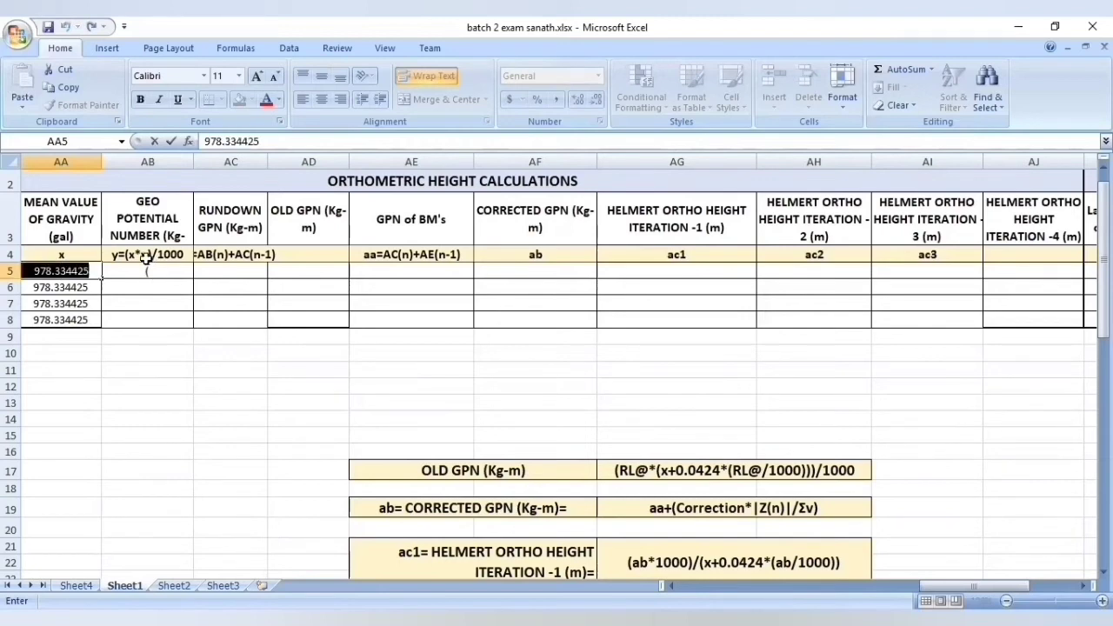
Replace the entry in AB5 with the geopotential number formula =(AA5*Y5)/1000
{"action": "double_click", "coordinate": [150, 272]}
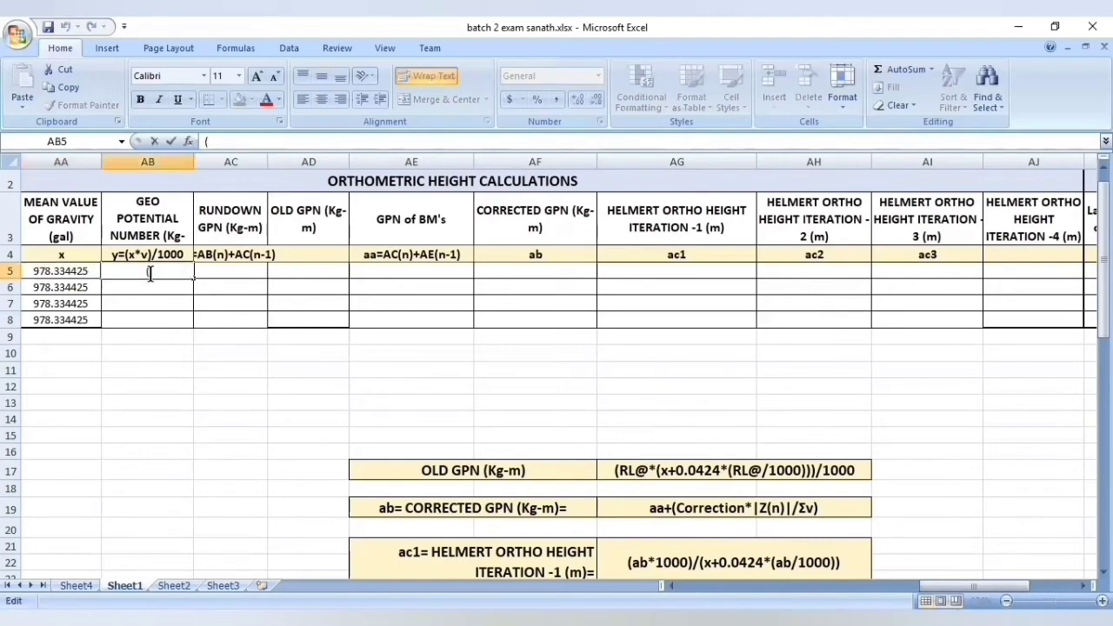
{"action": "type", "text": "="}
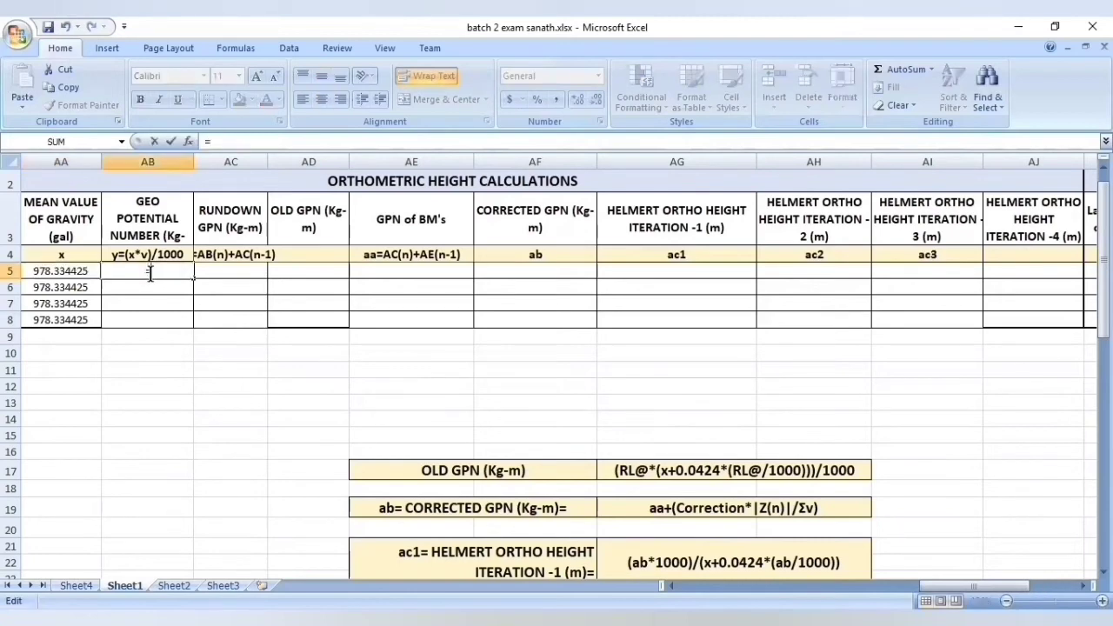
{"action": "type", "text": "("}
{"action": "left_click", "coordinate": [81, 269]}
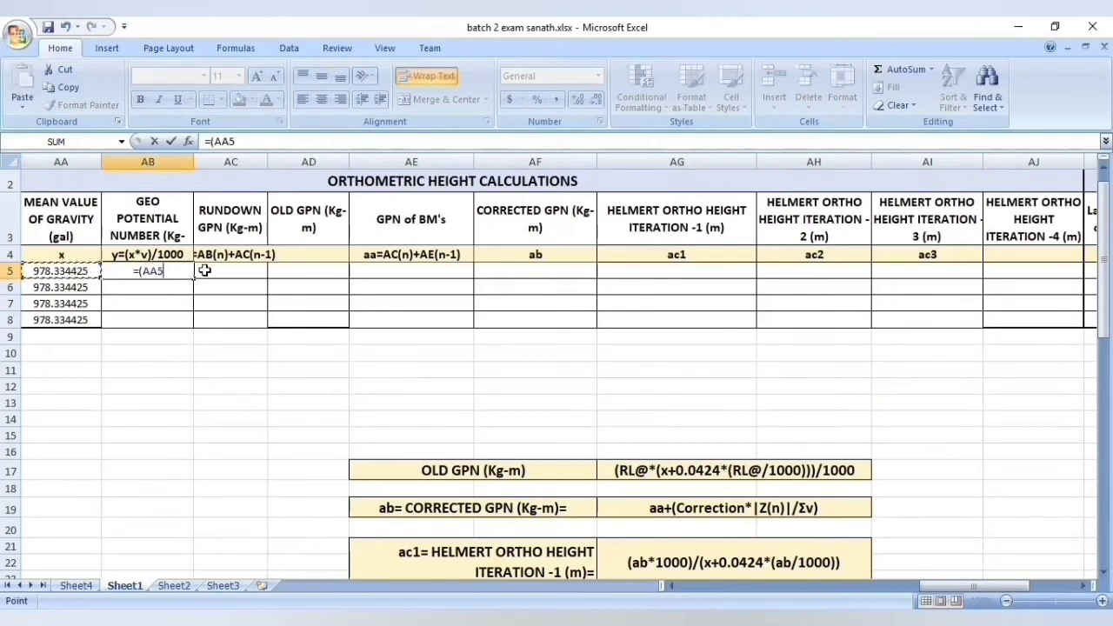
{"action": "type", "text": "*"}
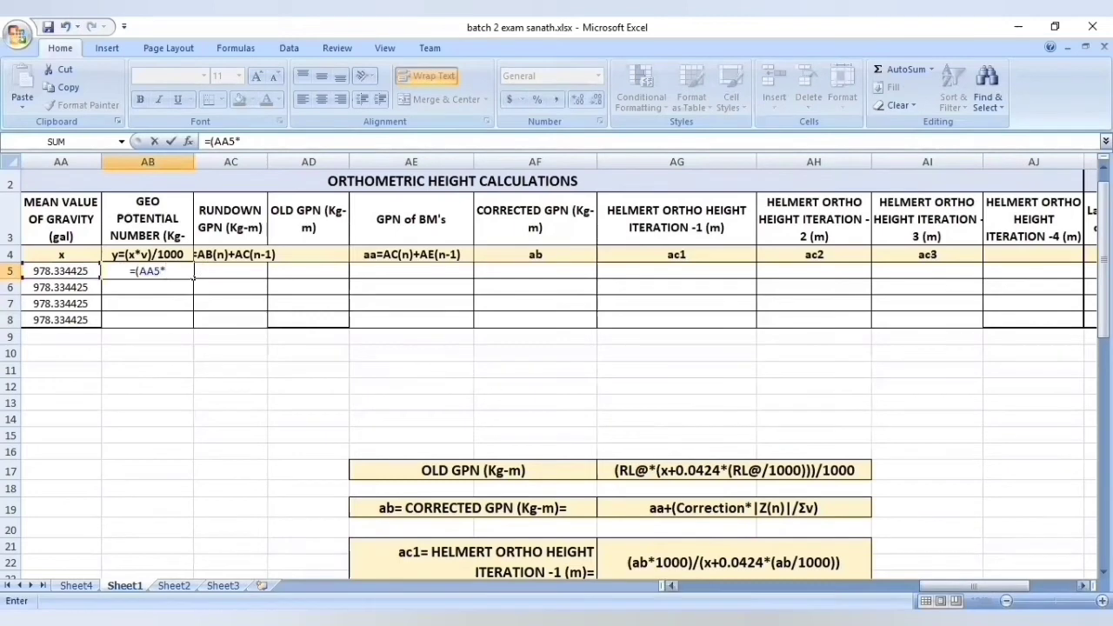
{"action": "left_click_drag", "start_coordinate": [948, 585], "coordinate": [904, 586]}
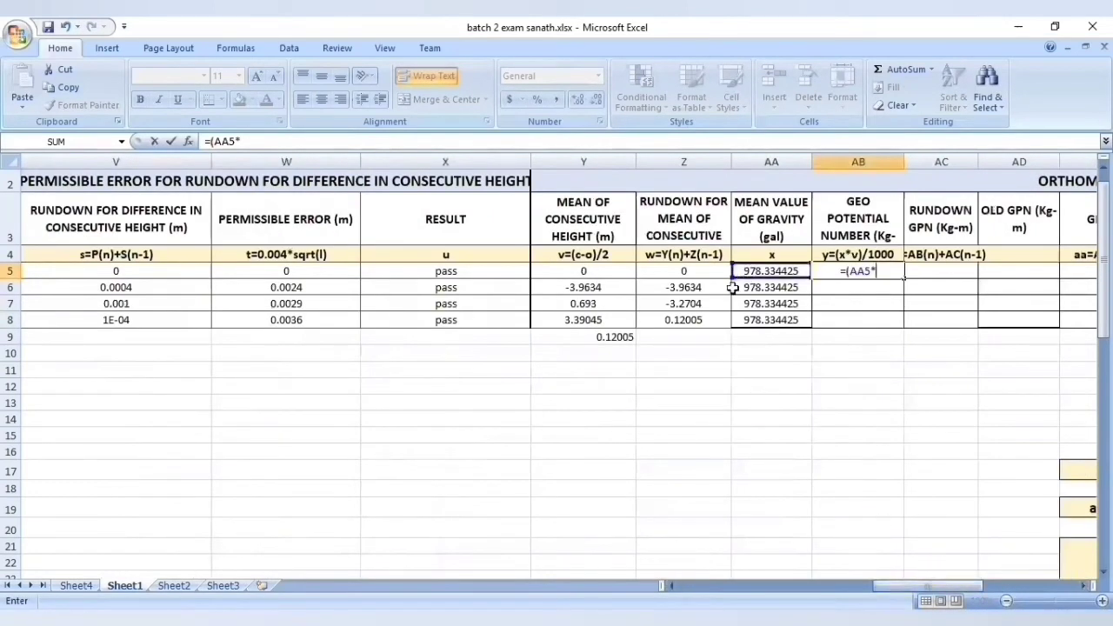
{"action": "left_click", "coordinate": [605, 271]}
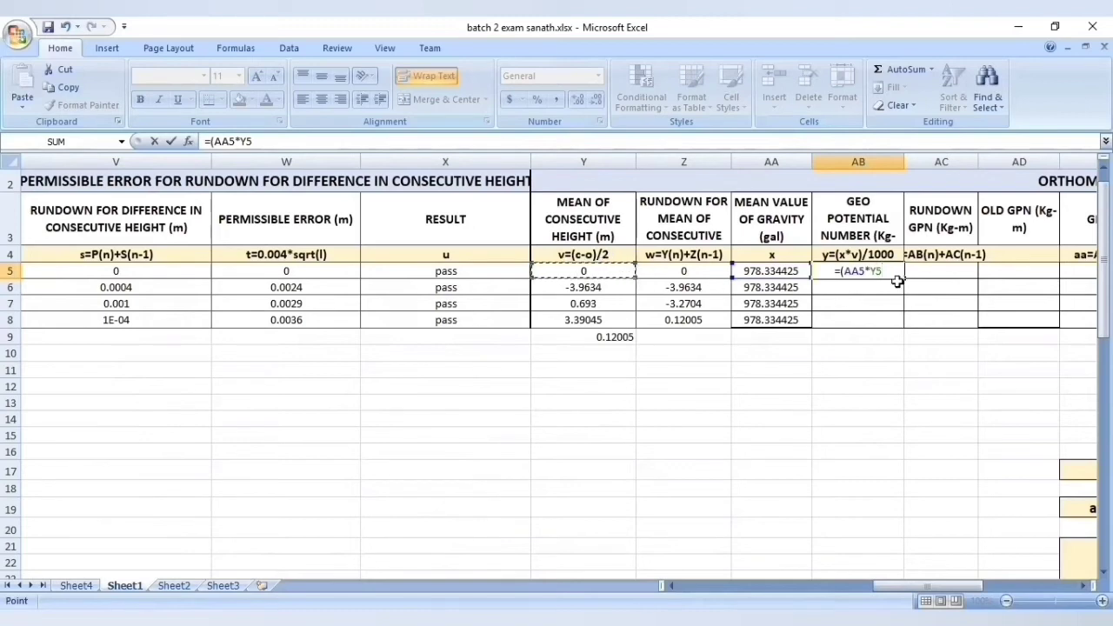
{"action": "type", "text": ")/1000"}
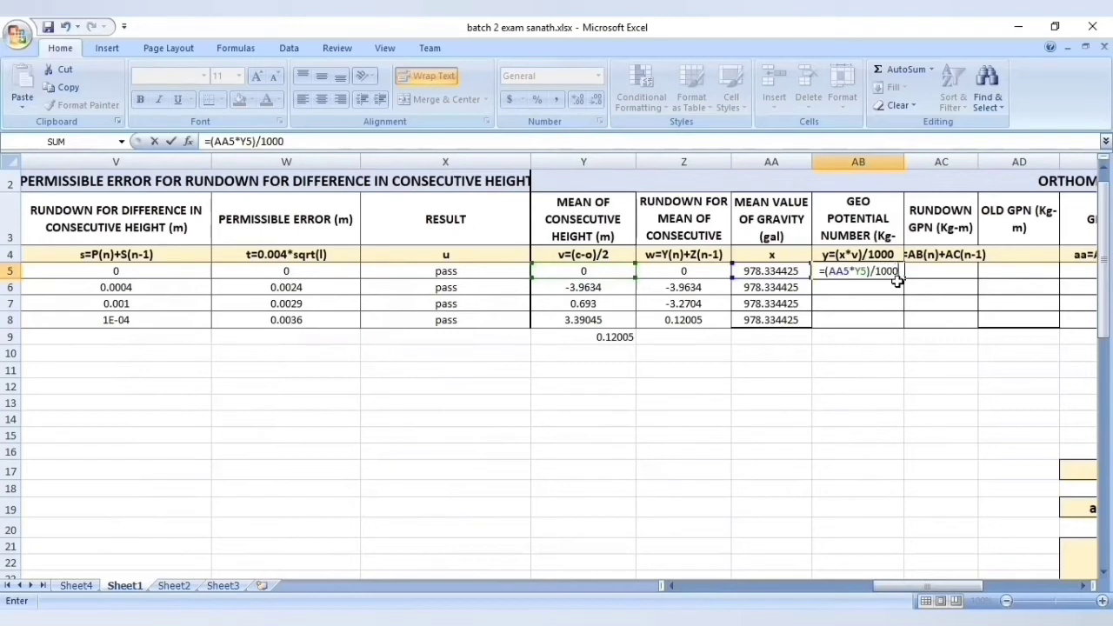
{"action": "key", "text": "Return"}
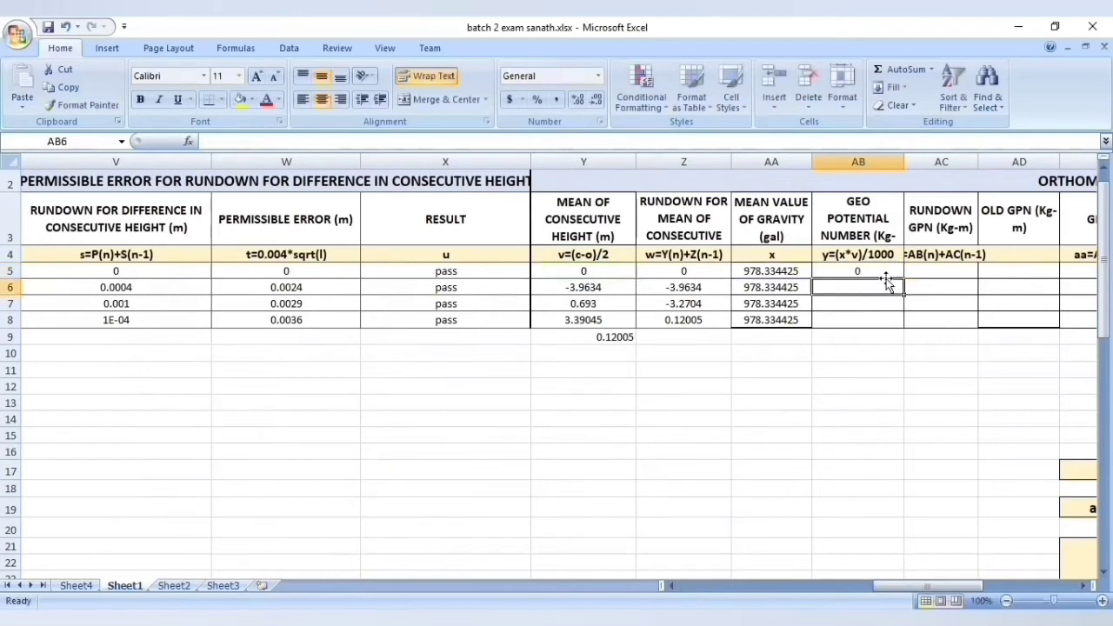
Enter the geopotential number formula =(AA6*Y6)/1000 in AB6 and fill it down to AB8
{"action": "type", "text": "="}
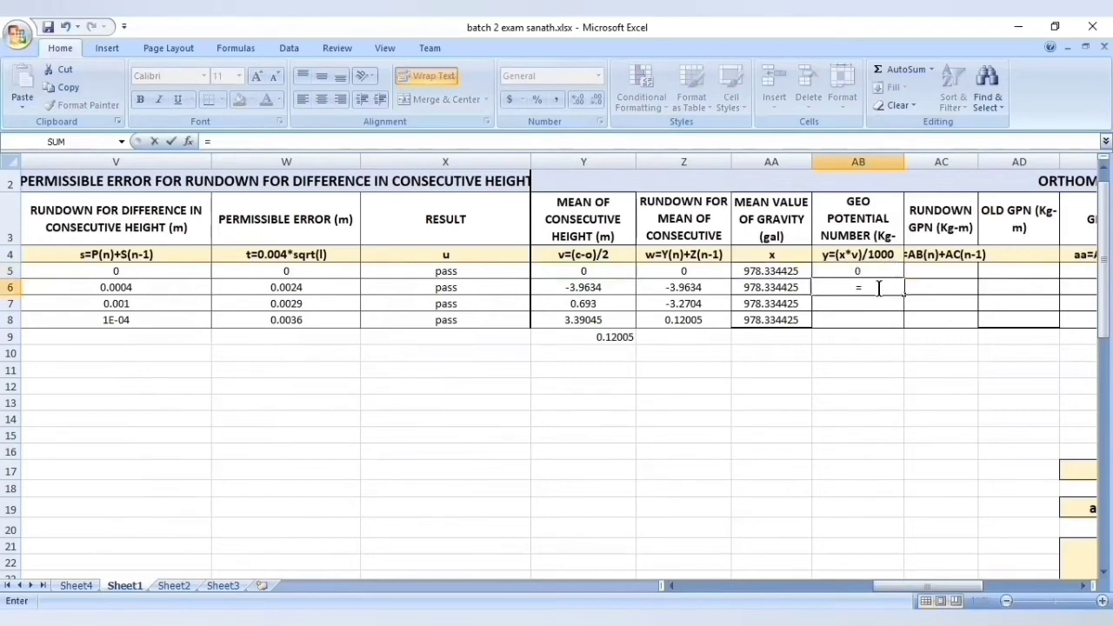
{"action": "type", "text": "("}
{"action": "left_click", "coordinate": [782, 287]}
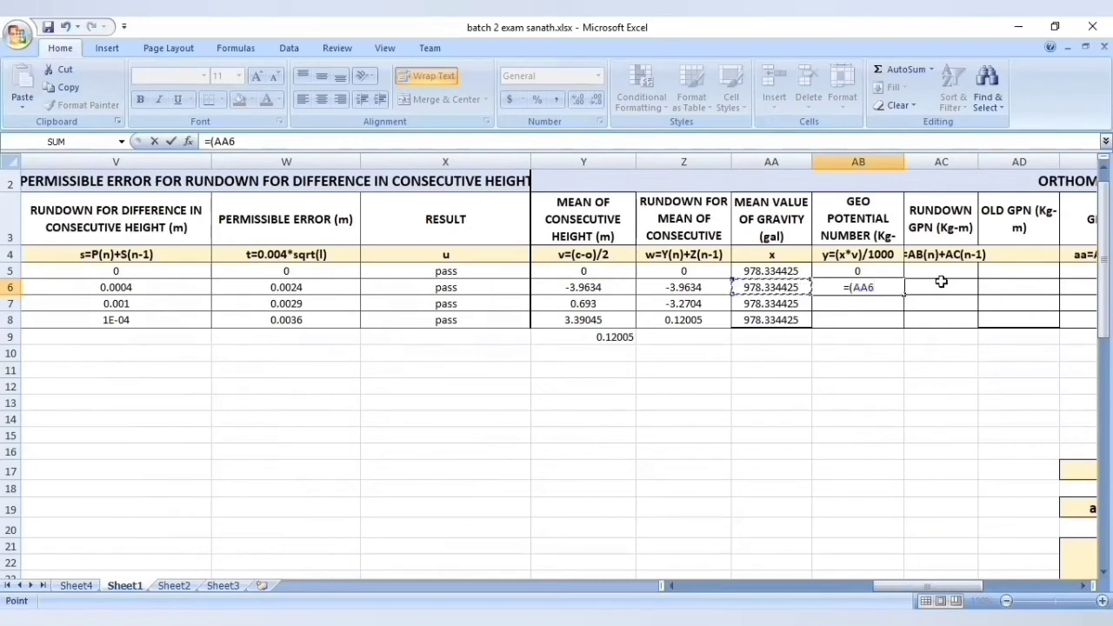
{"action": "type", "text": "*"}
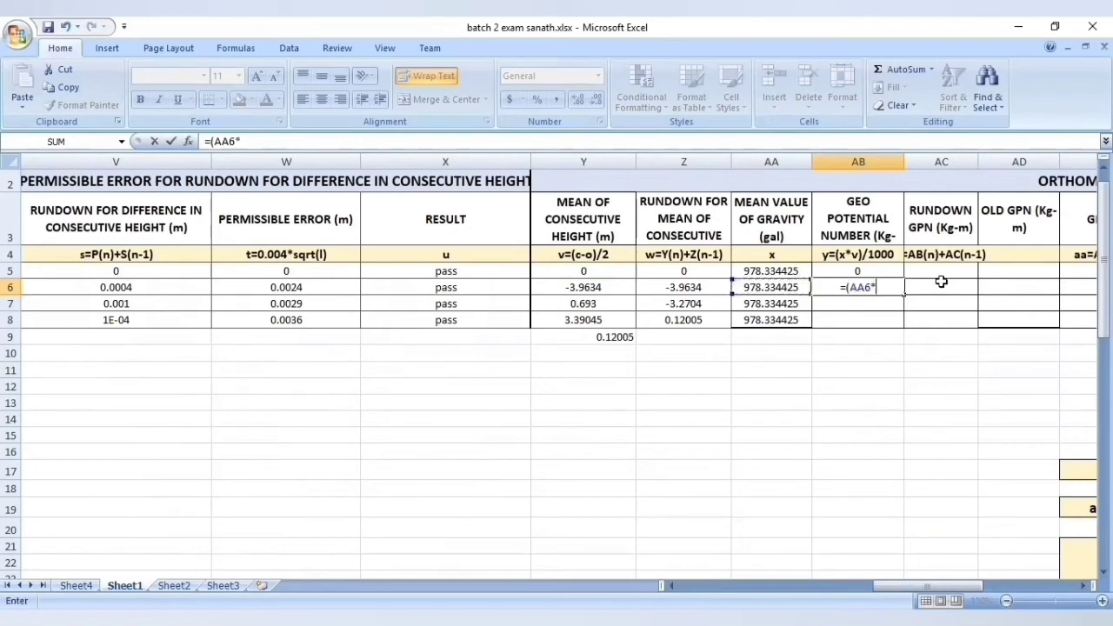
{"action": "left_click", "coordinate": [600, 287]}
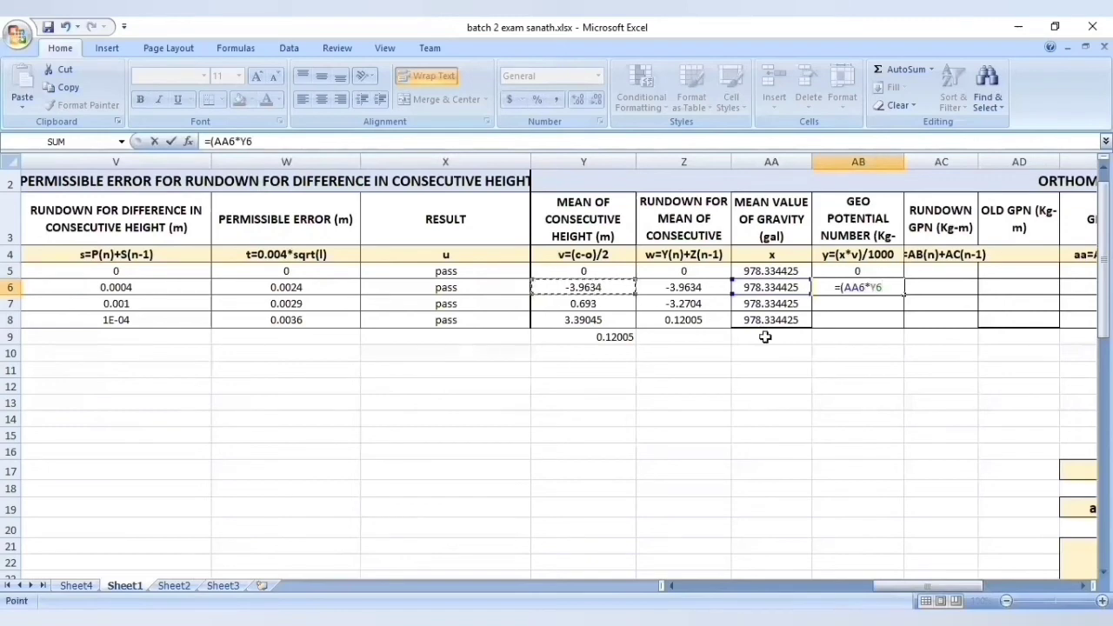
{"action": "type", "text": ")/1000"}
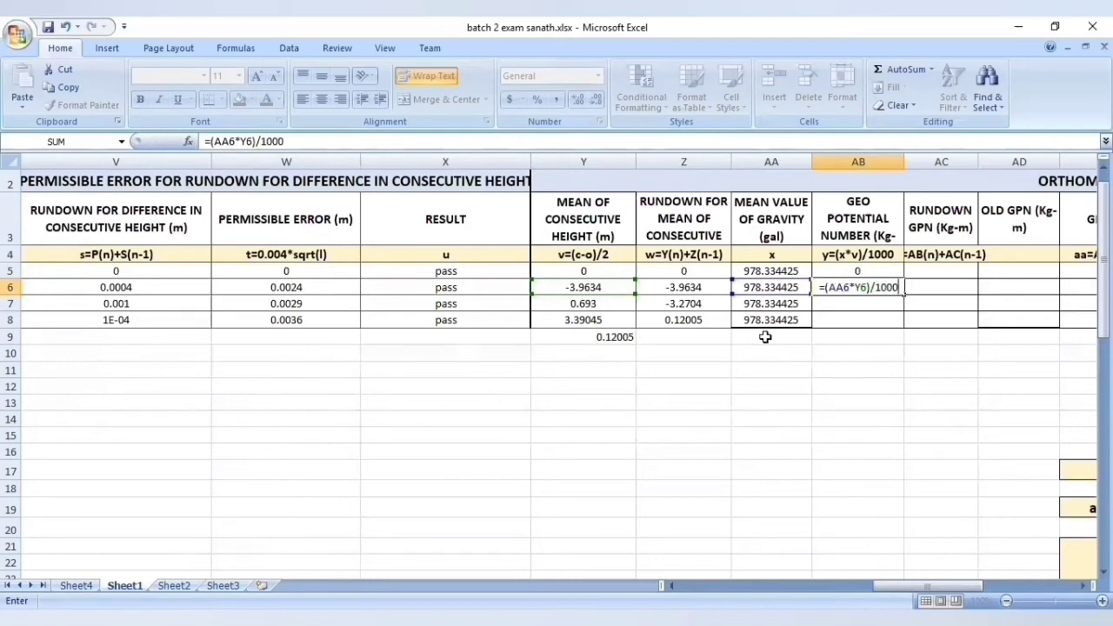
{"action": "key", "text": "Return"}
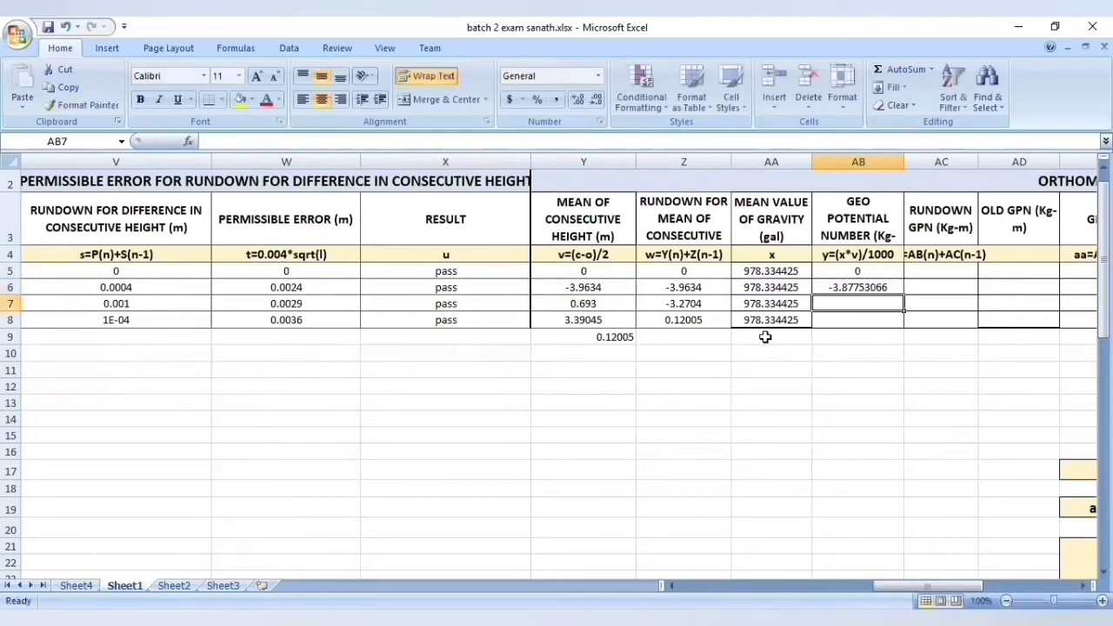
{"action": "left_click", "coordinate": [873, 285]}
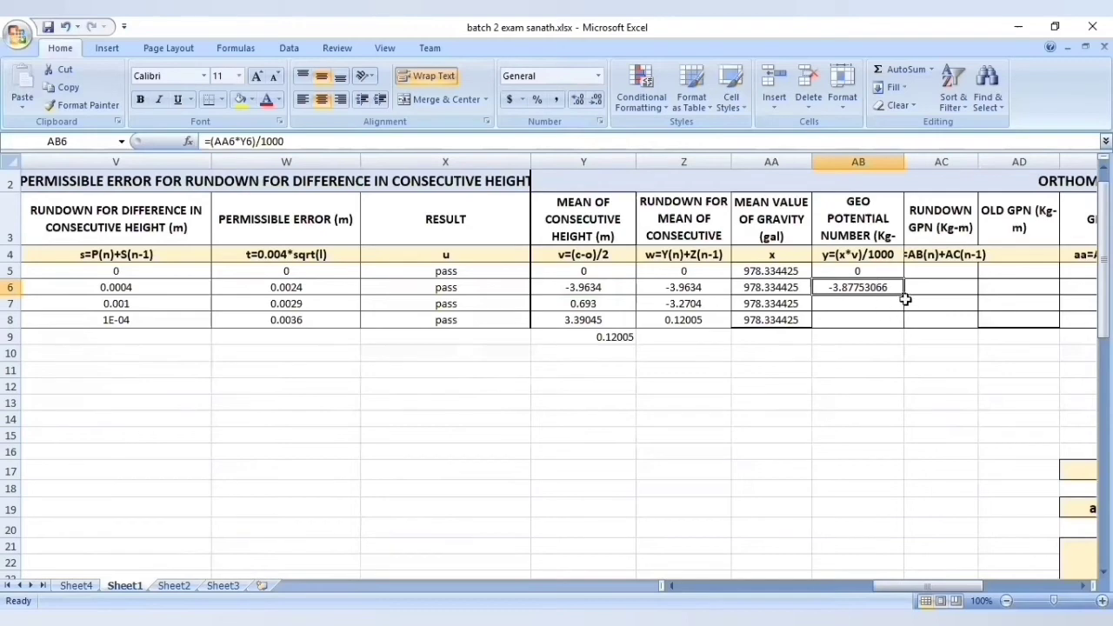
{"action": "left_click_drag", "start_coordinate": [905, 296], "coordinate": [903, 323]}
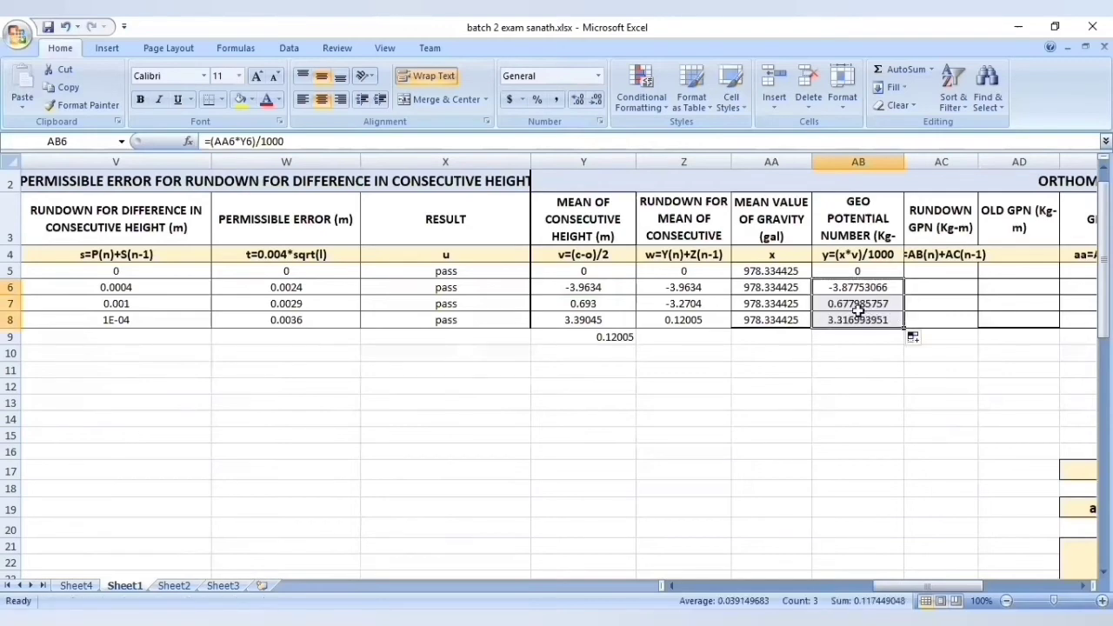
Change the AB6 formula to =ROUNDUP((AA6*Y6)/1000,4) and fill it down to AB8
{"action": "left_click", "coordinate": [209, 141]}
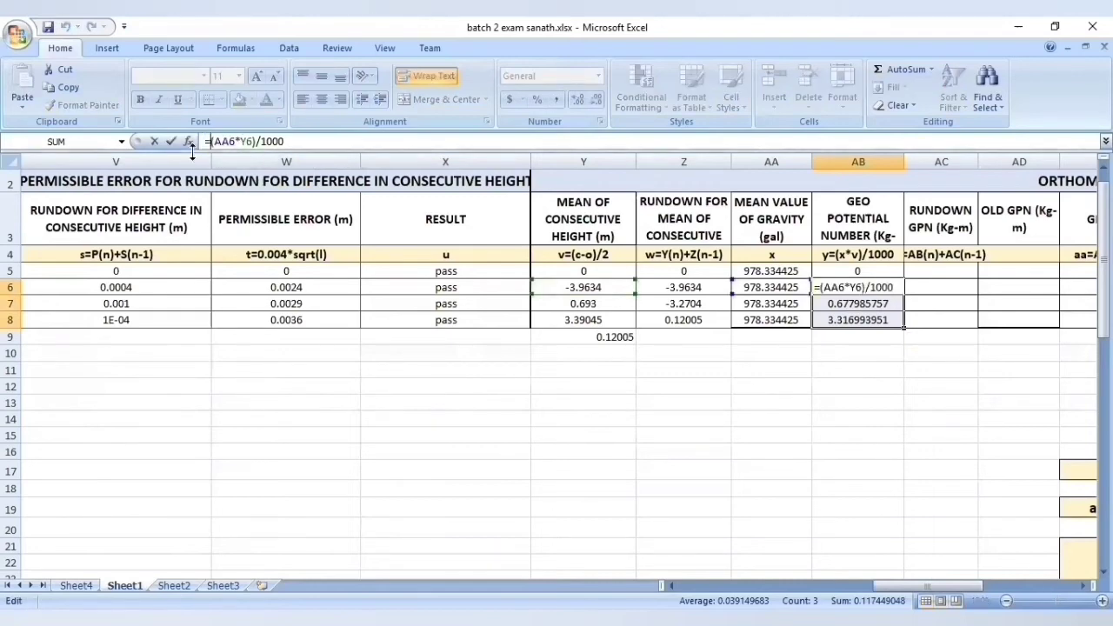
{"action": "type", "text": "ROUND"}
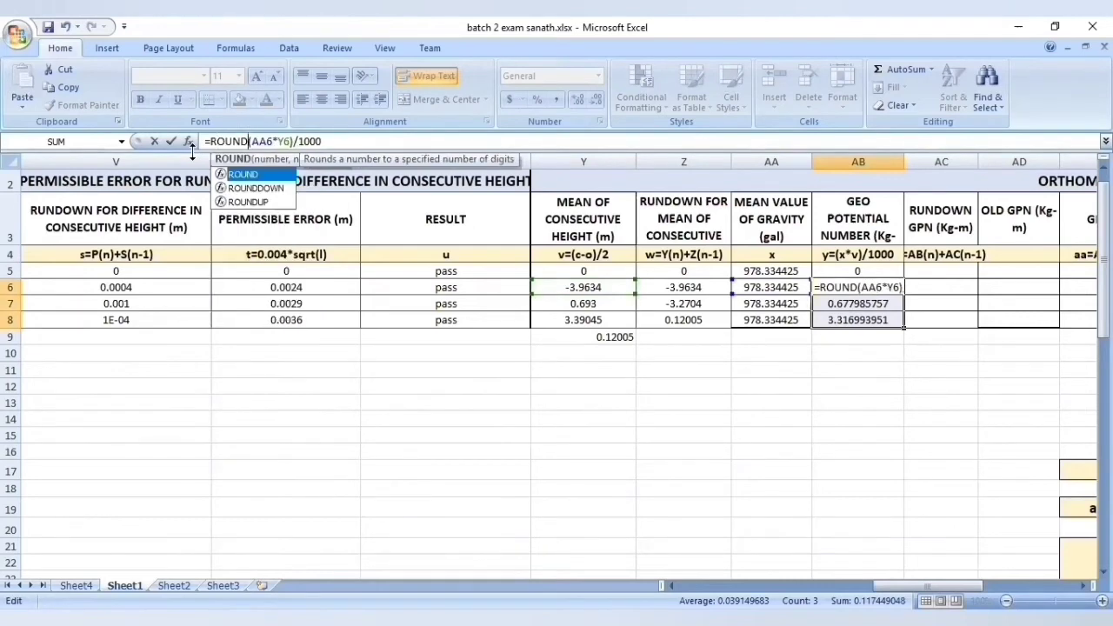
{"action": "left_click", "coordinate": [244, 203]}
{"action": "key", "text": "Tab"}
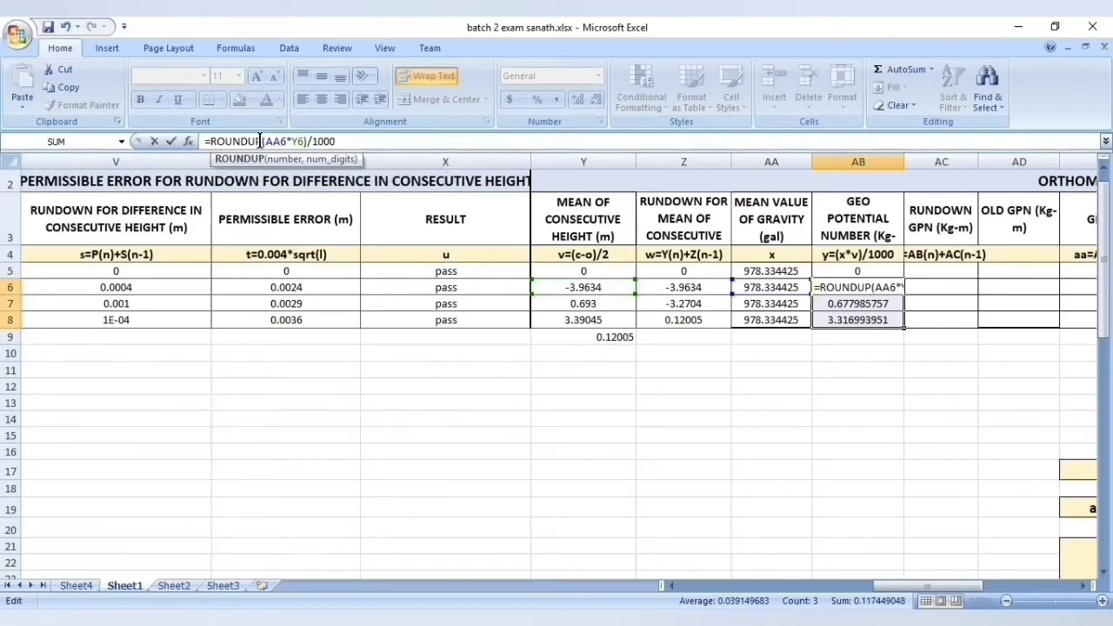
{"action": "type", "text": "("}
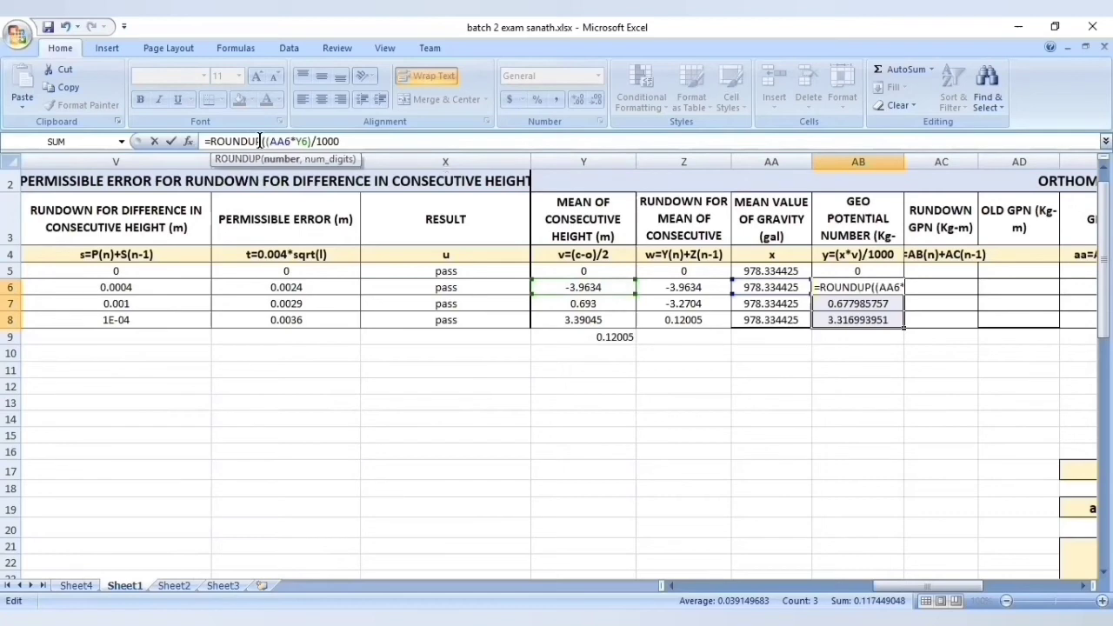
{"action": "left_click", "coordinate": [350, 146]}
{"action": "type", "text": ",4"}
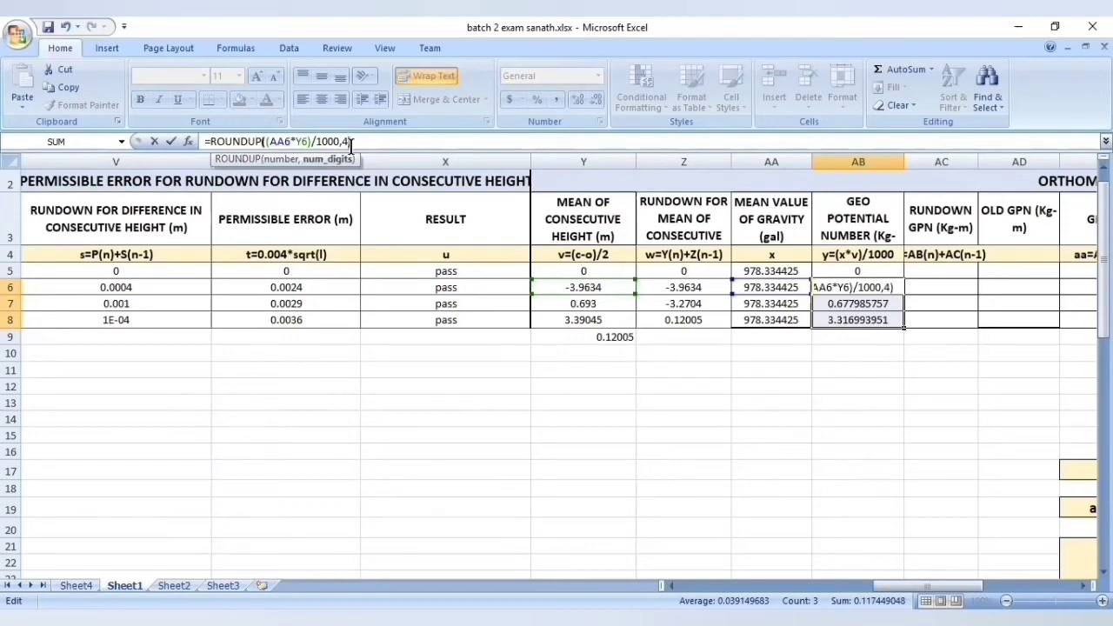
{"action": "key", "text": "Return"}
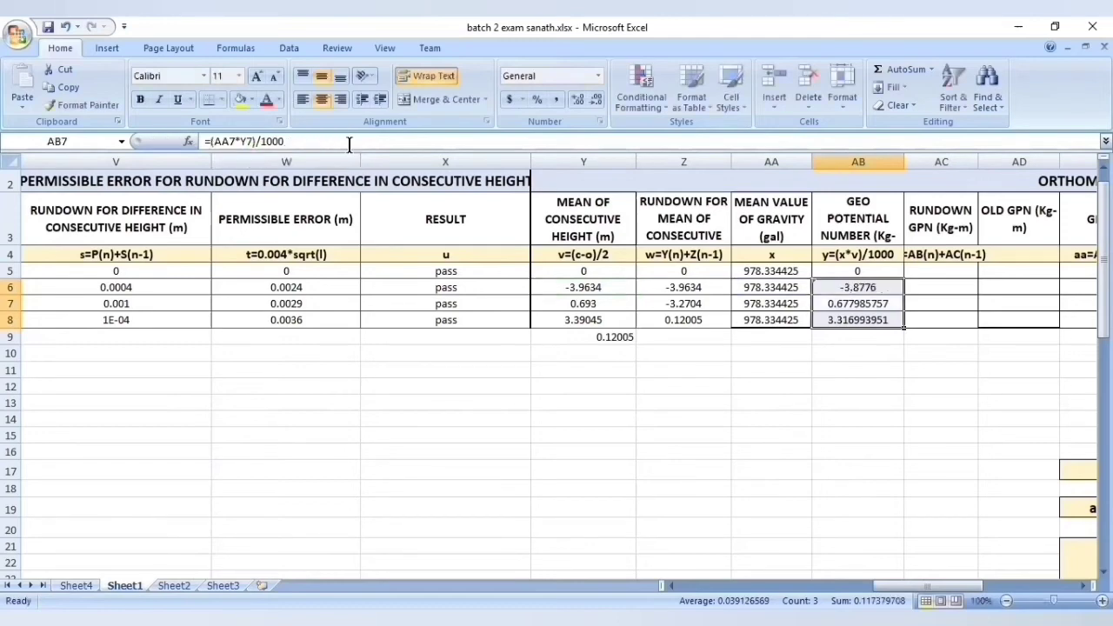
{"action": "left_click", "coordinate": [884, 287]}
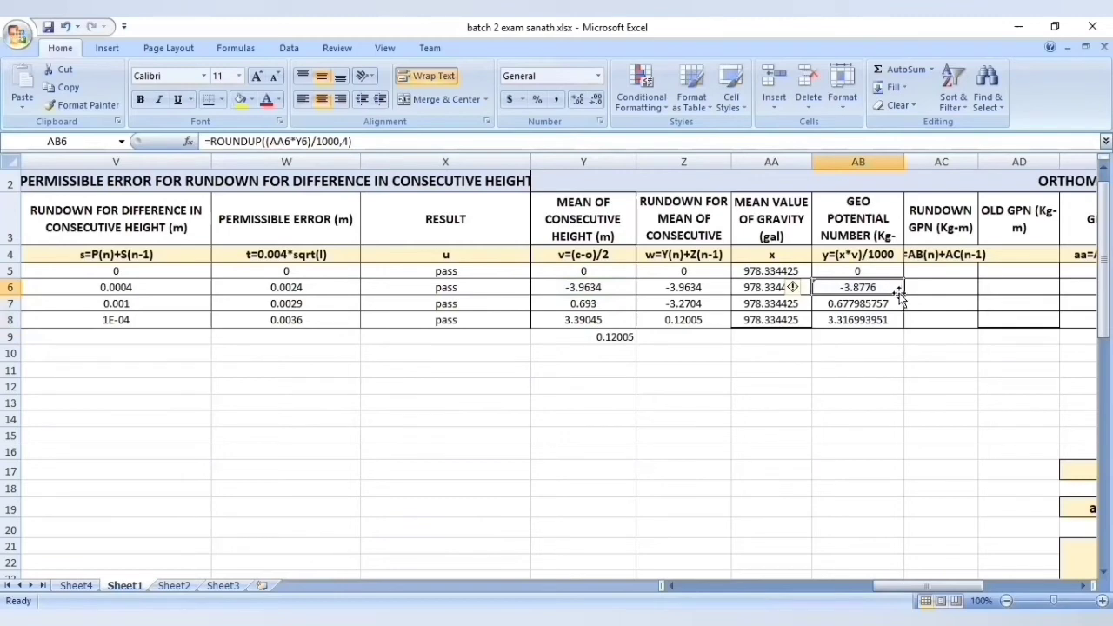
{"action": "left_click_drag", "start_coordinate": [904, 295], "coordinate": [900, 321]}
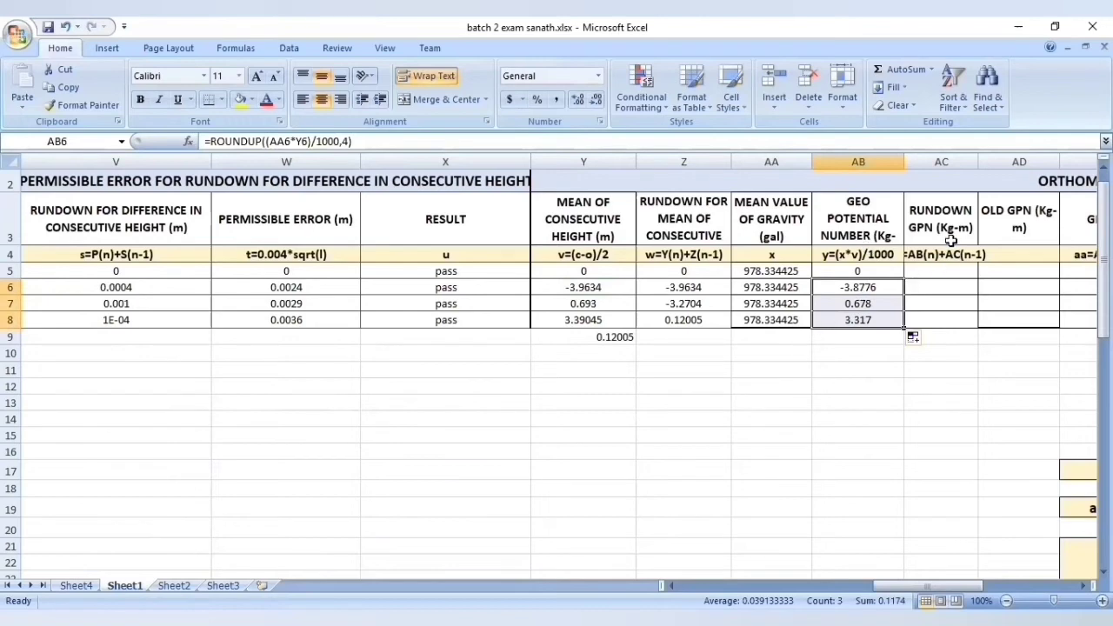
Widen the rundown GPN column AC to fit its formula, and enter 0 in AC5 and =AB6 in AC6
{"action": "left_click_drag", "start_coordinate": [977, 157], "coordinate": [1009, 161]}
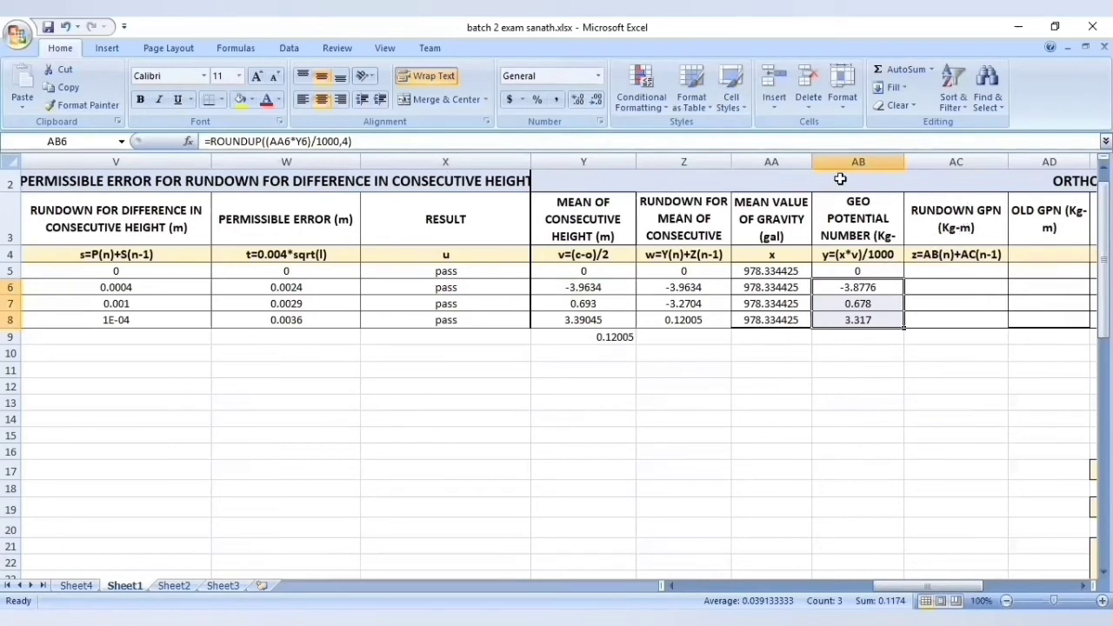
{"action": "left_click", "coordinate": [943, 273]}
{"action": "type", "text": "0"}
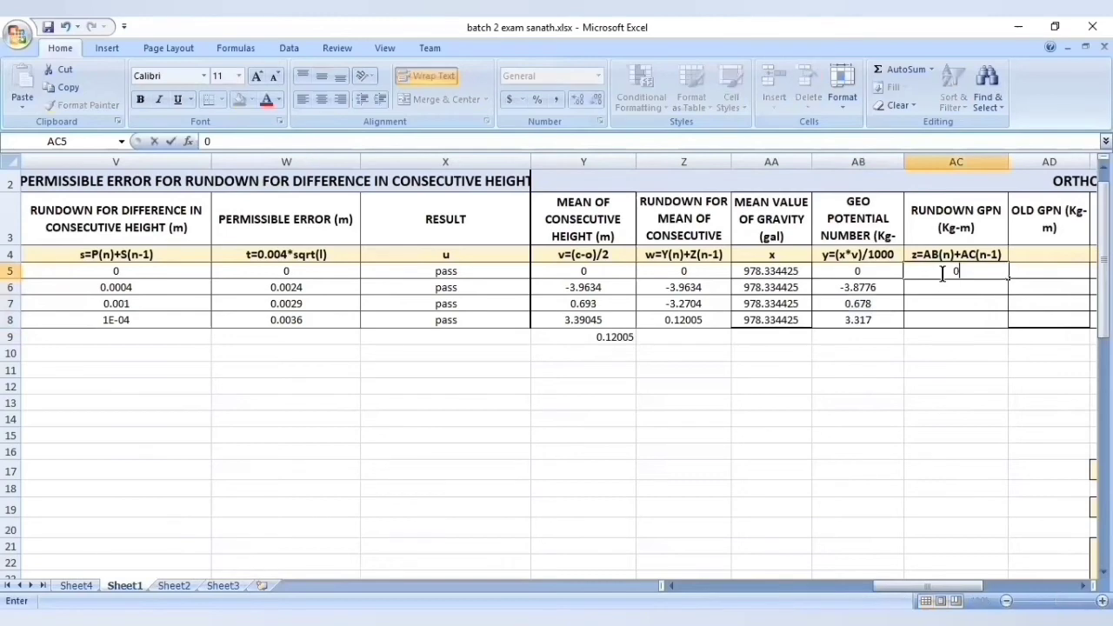
{"action": "left_click", "coordinate": [889, 292]}
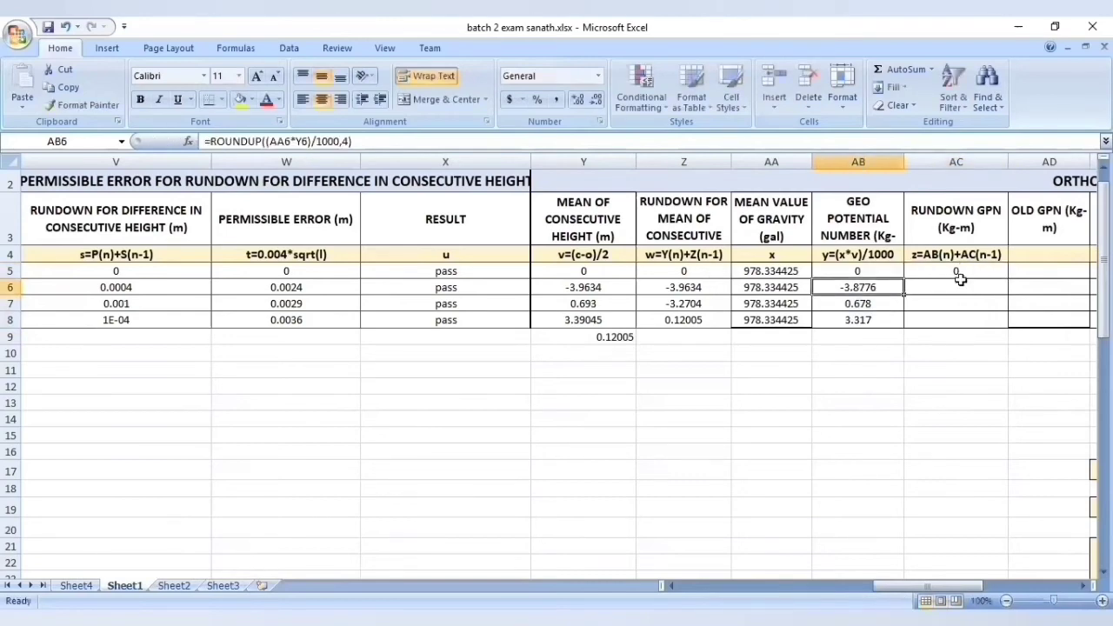
{"action": "left_click", "coordinate": [990, 285]}
{"action": "type", "text": "="}
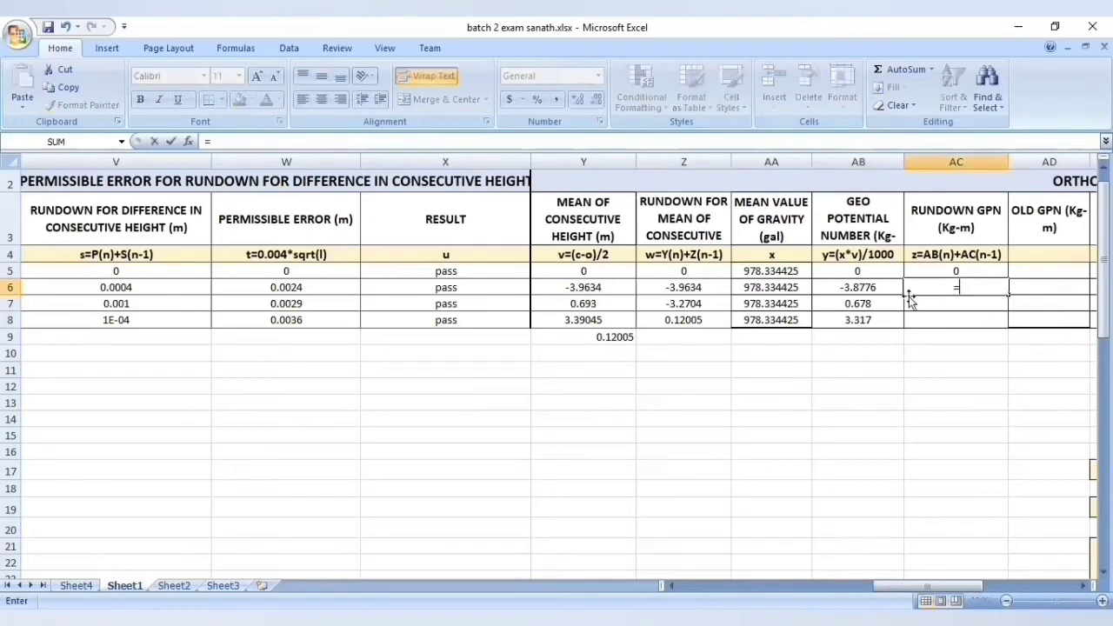
{"action": "left_click", "coordinate": [874, 293]}
{"action": "key", "text": "Return"}
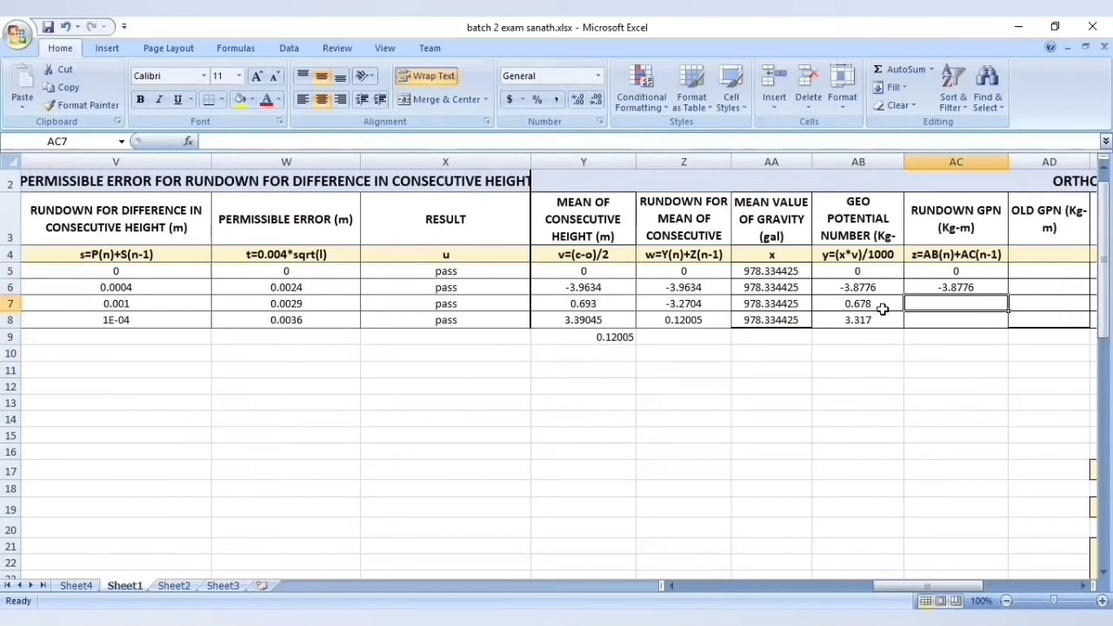
Enter the rundown GPN formula =AC6+AB7 in AC7 and fill it down to AC8
{"action": "type", "text": "="}
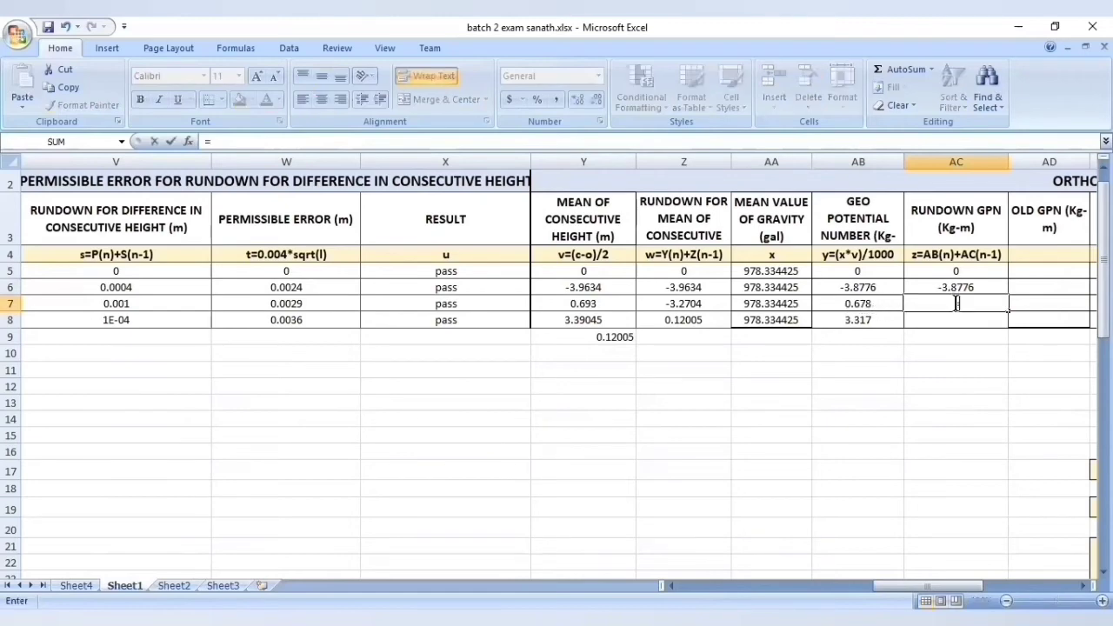
{"action": "left_click", "coordinate": [960, 288]}
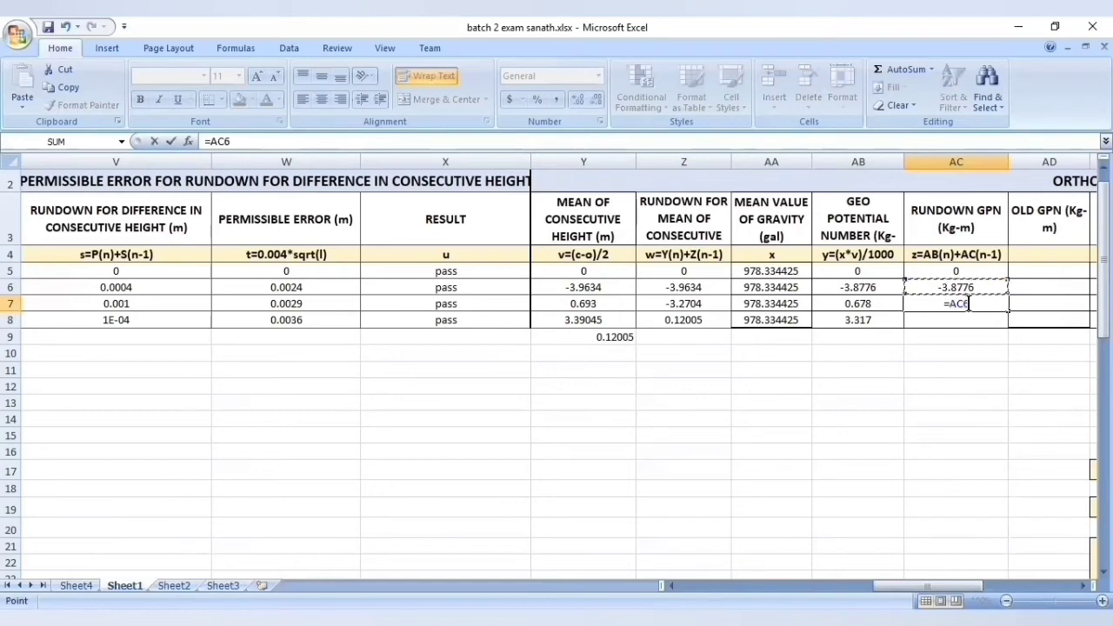
{"action": "type", "text": "+"}
{"action": "left_click", "coordinate": [877, 305]}
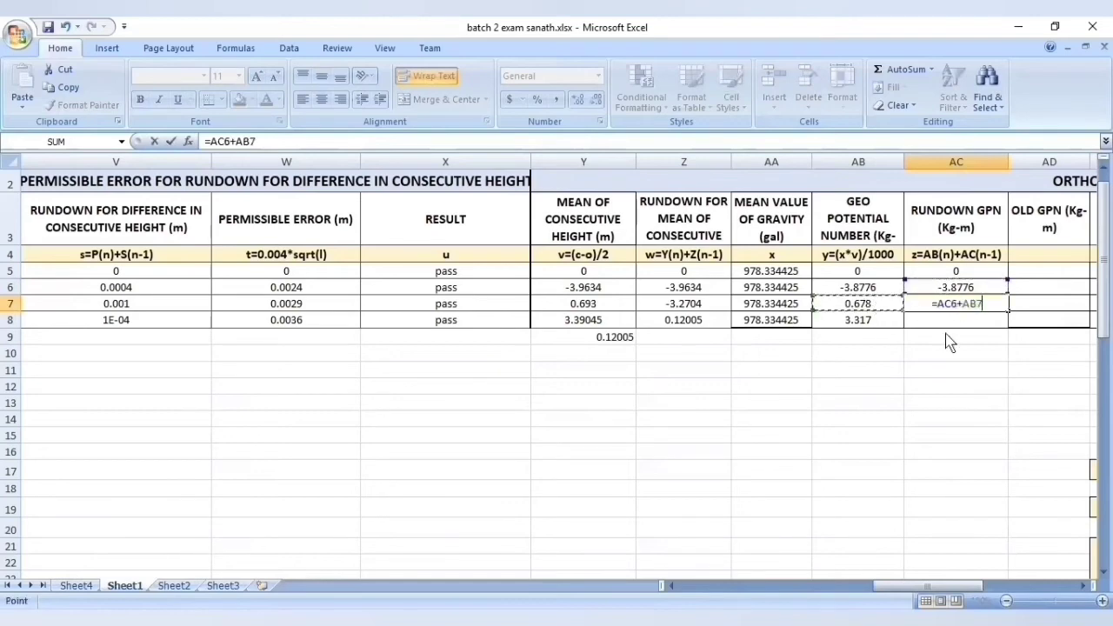
{"action": "key", "text": "Return"}
{"action": "left_click", "coordinate": [969, 304]}
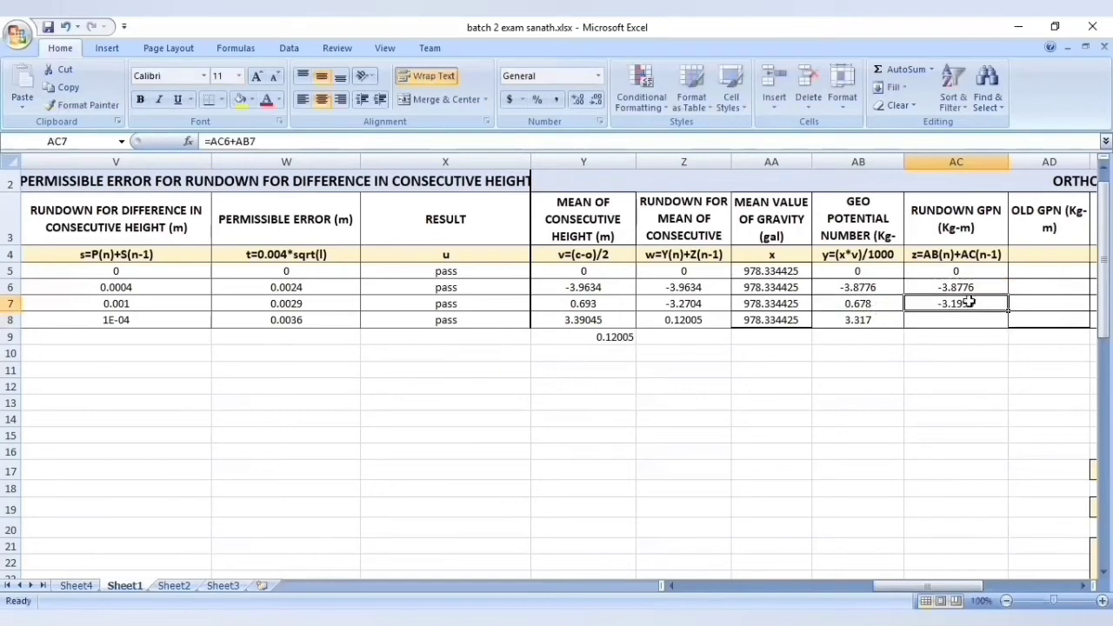
{"action": "left_click_drag", "start_coordinate": [1009, 312], "coordinate": [1009, 329]}
Review the old GPN formula in the handwritten notes on Sheet3, and return to the old GPN cell AD5 on Sheet1
{"action": "left_click_drag", "start_coordinate": [927, 586], "coordinate": [932, 585]}
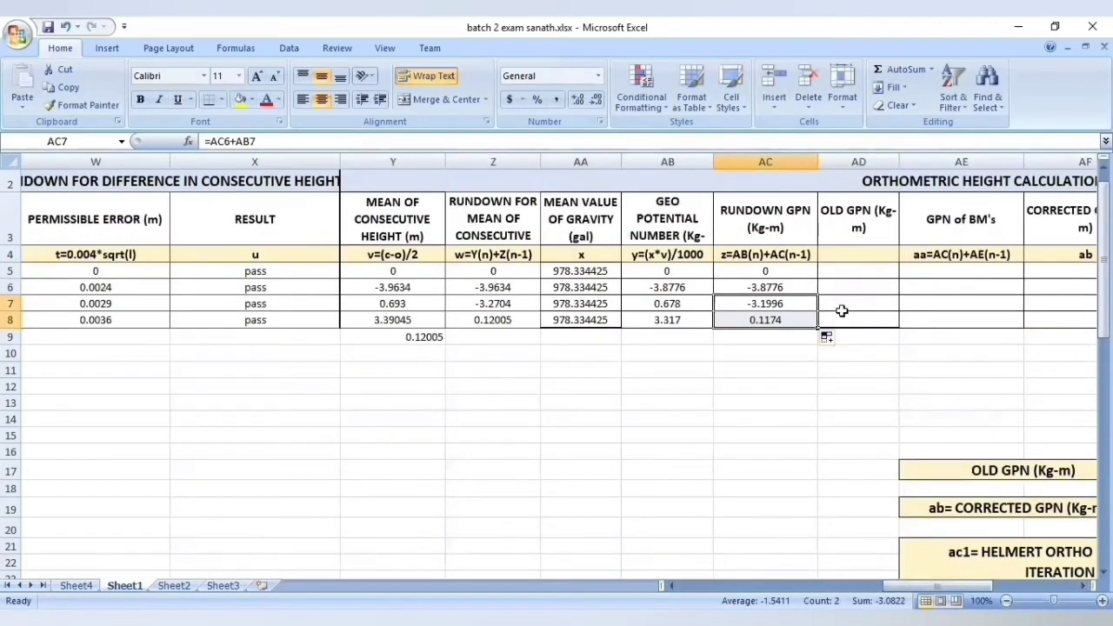
{"action": "left_click", "coordinate": [844, 266]}
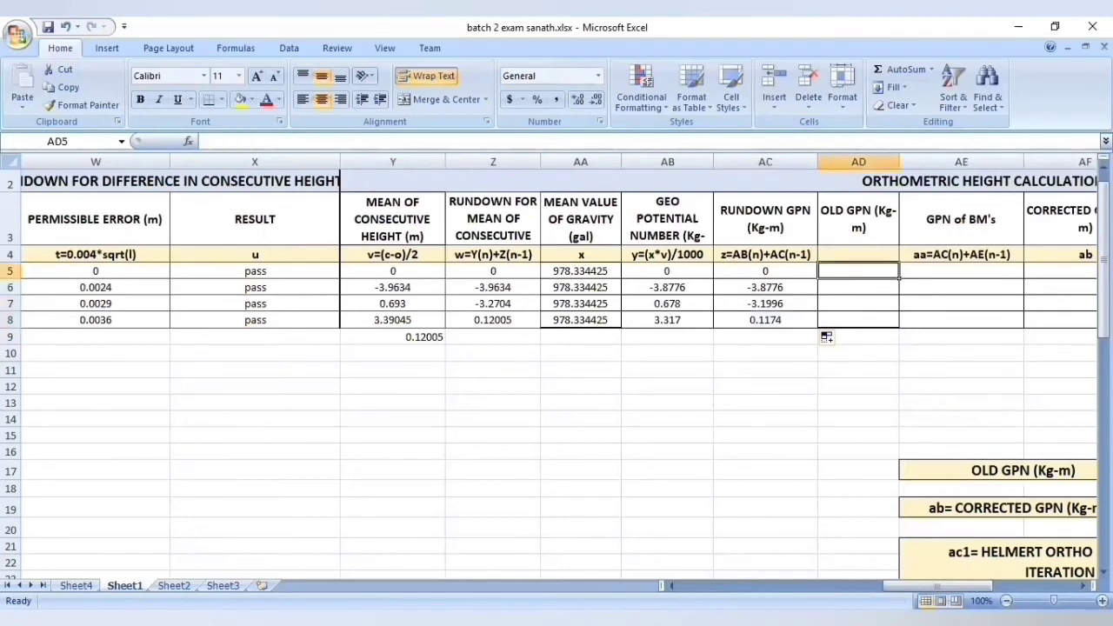
{"action": "left_click_drag", "start_coordinate": [905, 587], "coordinate": [923, 586]}
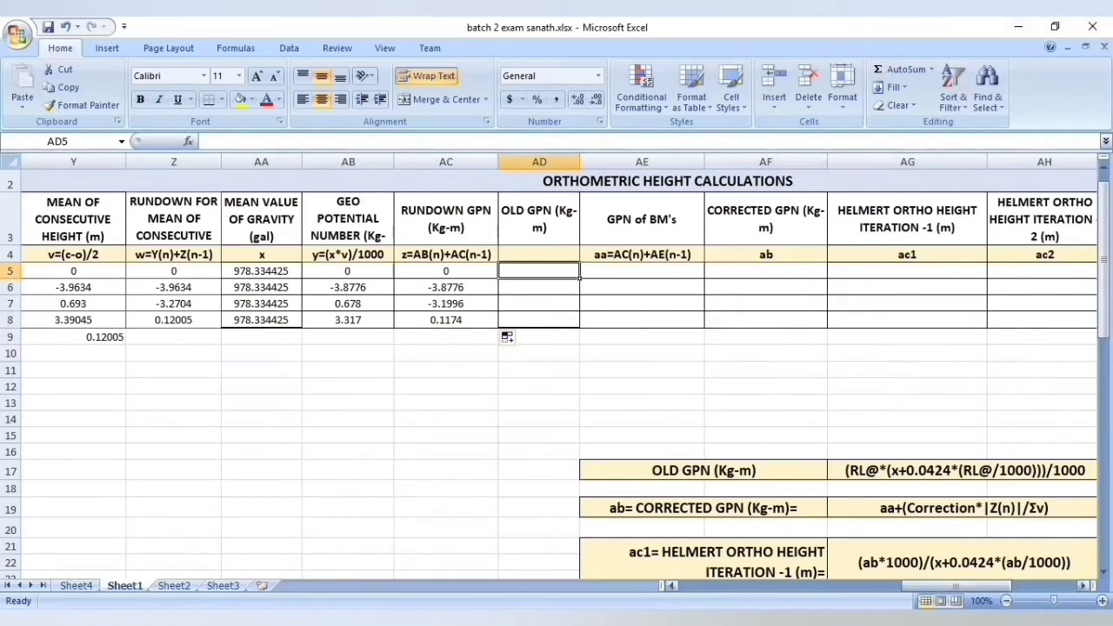
{"action": "left_click_drag", "start_coordinate": [957, 585], "coordinate": [920, 586]}
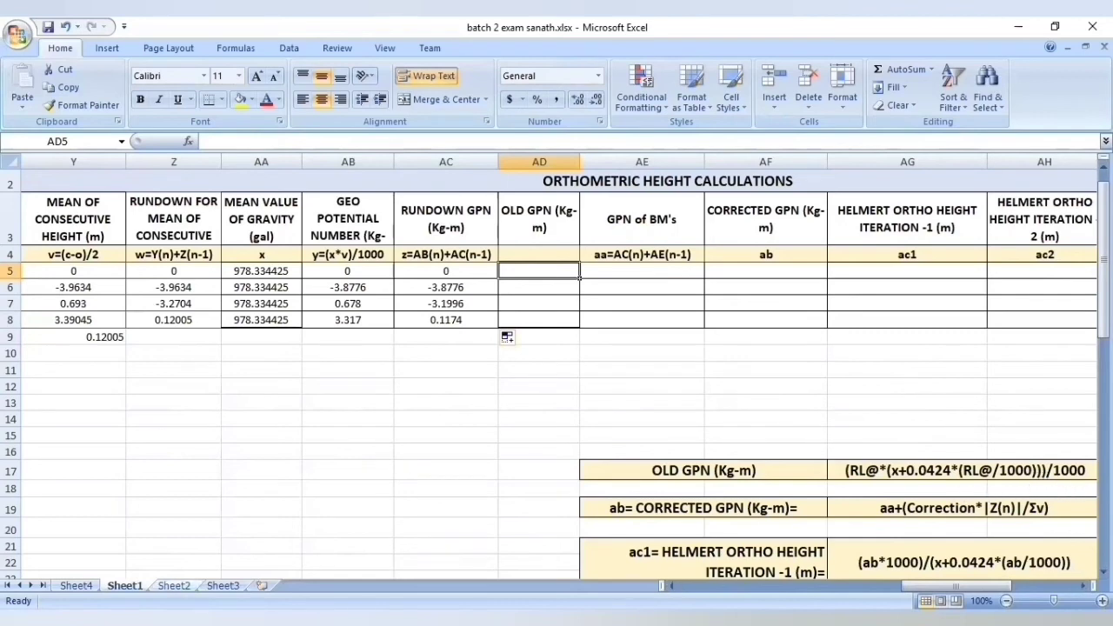
{"action": "left_click", "coordinate": [222, 585]}
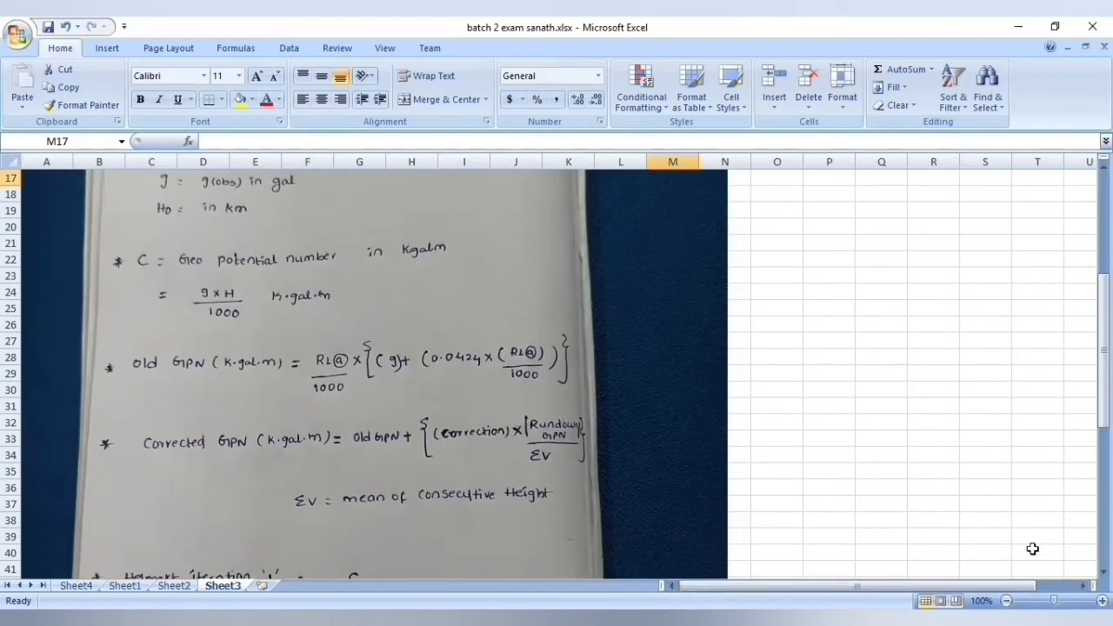
{"action": "left_click", "coordinate": [125, 586]}
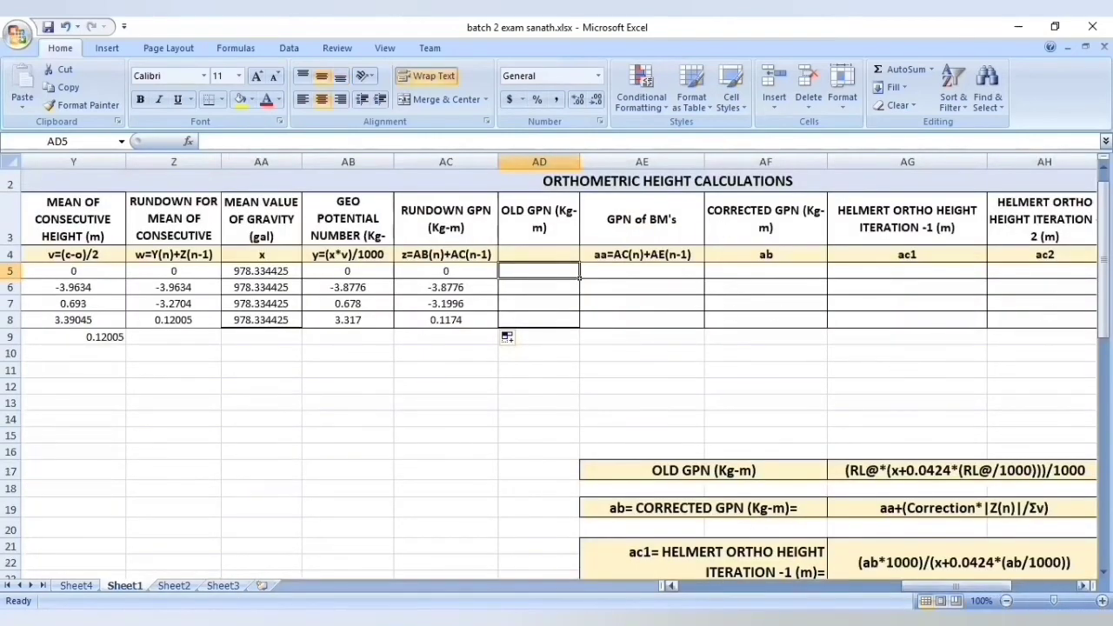
Widen the old GPN column AD so its heading fits on one line
{"action": "left_click_drag", "start_coordinate": [967, 586], "coordinate": [957, 586]}
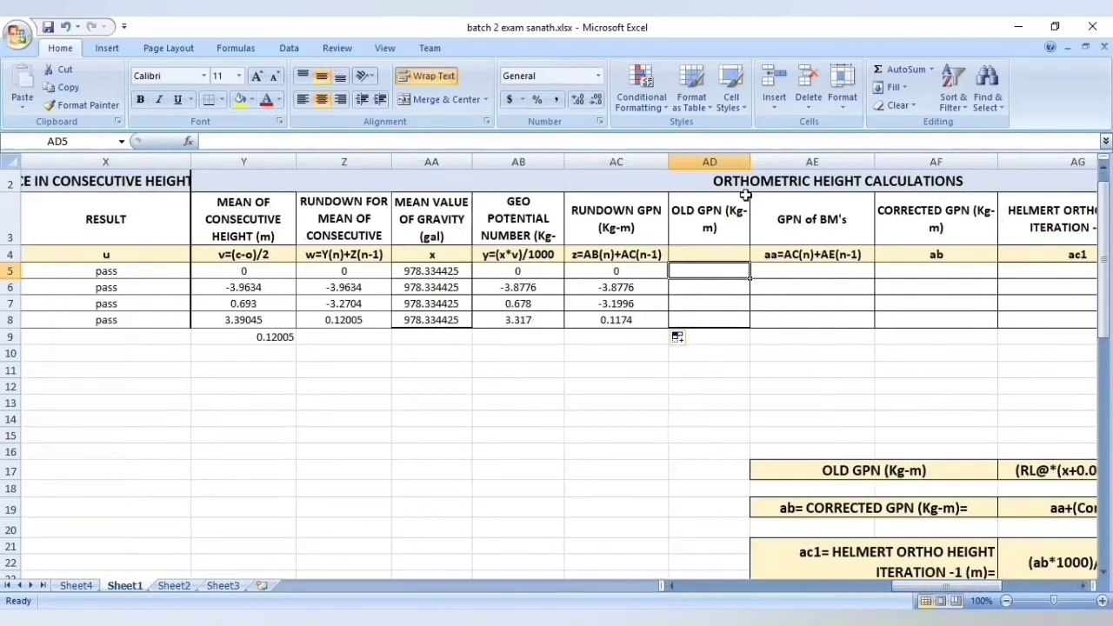
{"action": "left_click_drag", "start_coordinate": [750, 163], "coordinate": [773, 163]}
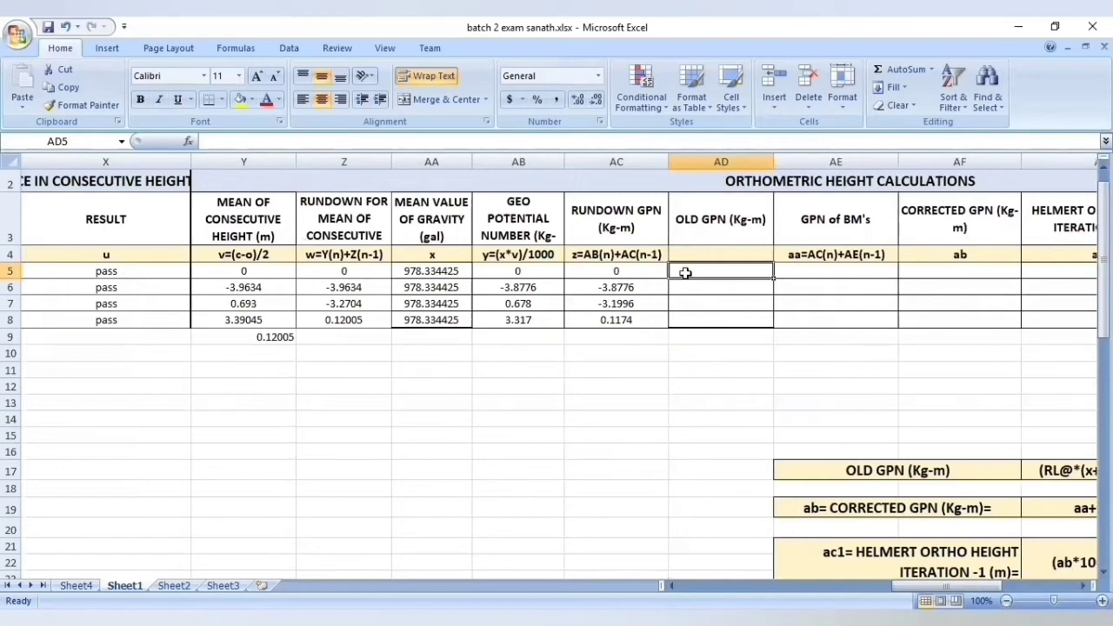
{"action": "type", "text": "="}
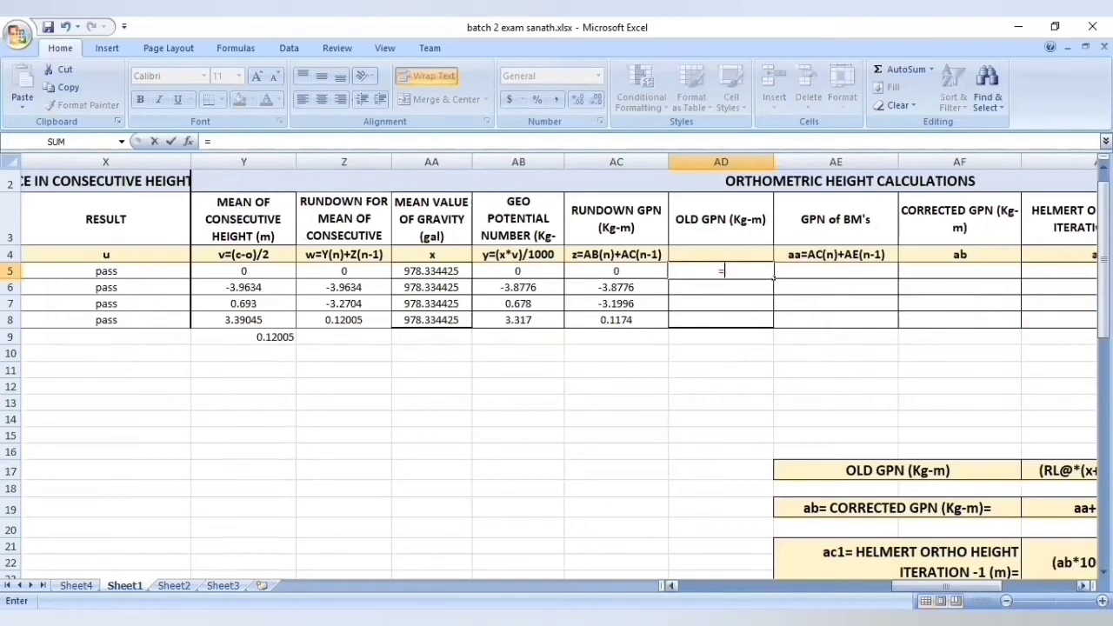
{"action": "left_click_drag", "start_coordinate": [952, 586], "coordinate": [732, 586]}
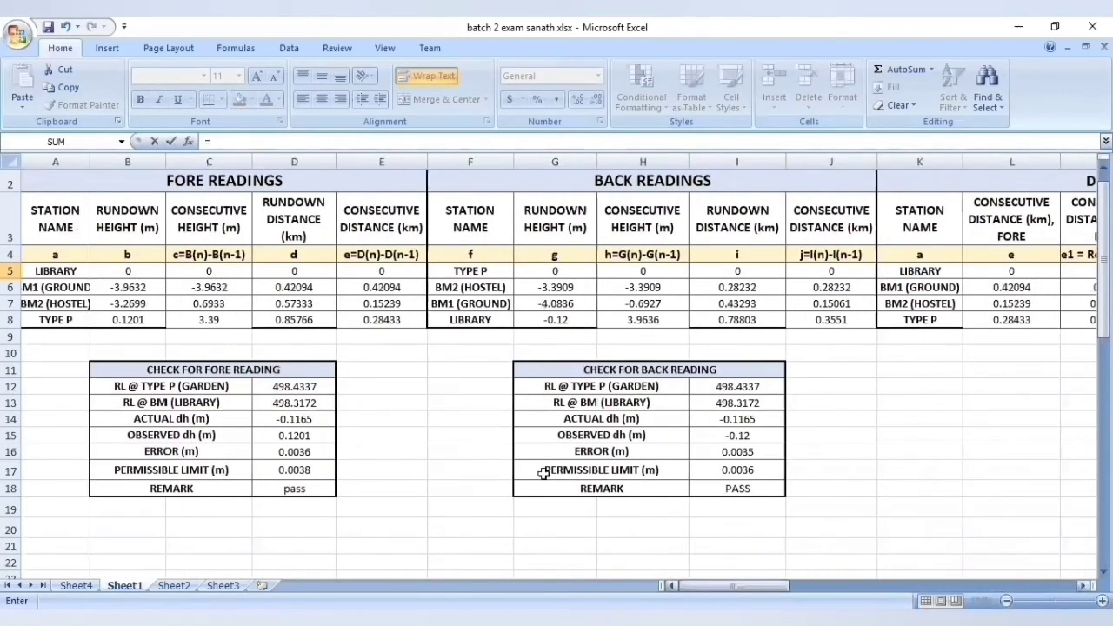
{"action": "left_click", "coordinate": [293, 404]}
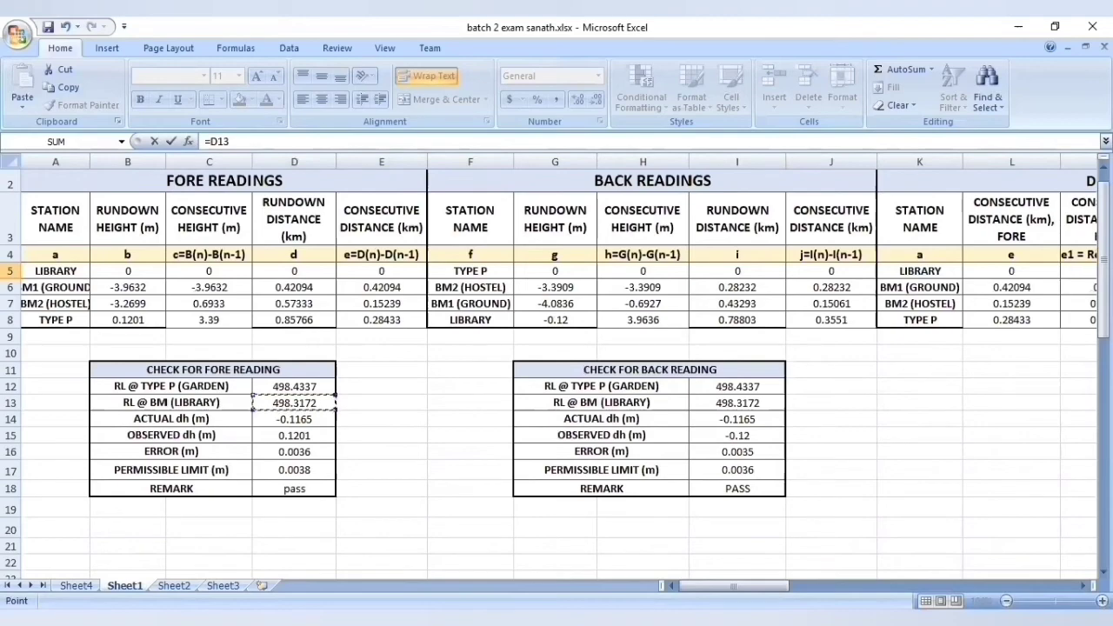
{"action": "left_click_drag", "start_coordinate": [732, 585], "coordinate": [946, 585]}
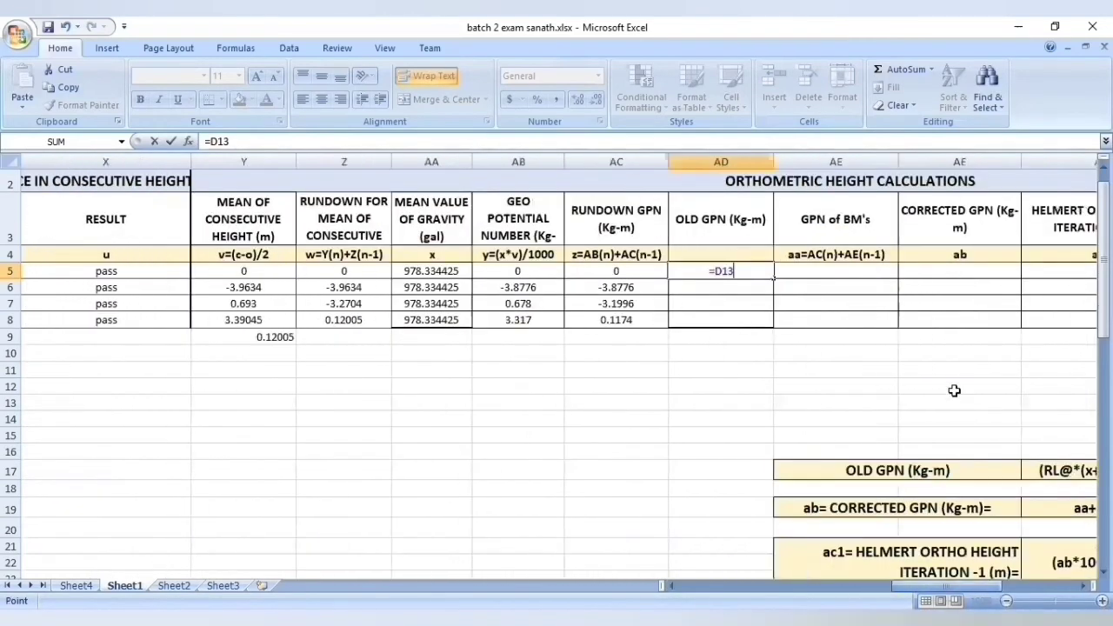
{"action": "left_click", "coordinate": [718, 271]}
{"action": "type", "text": "R"}
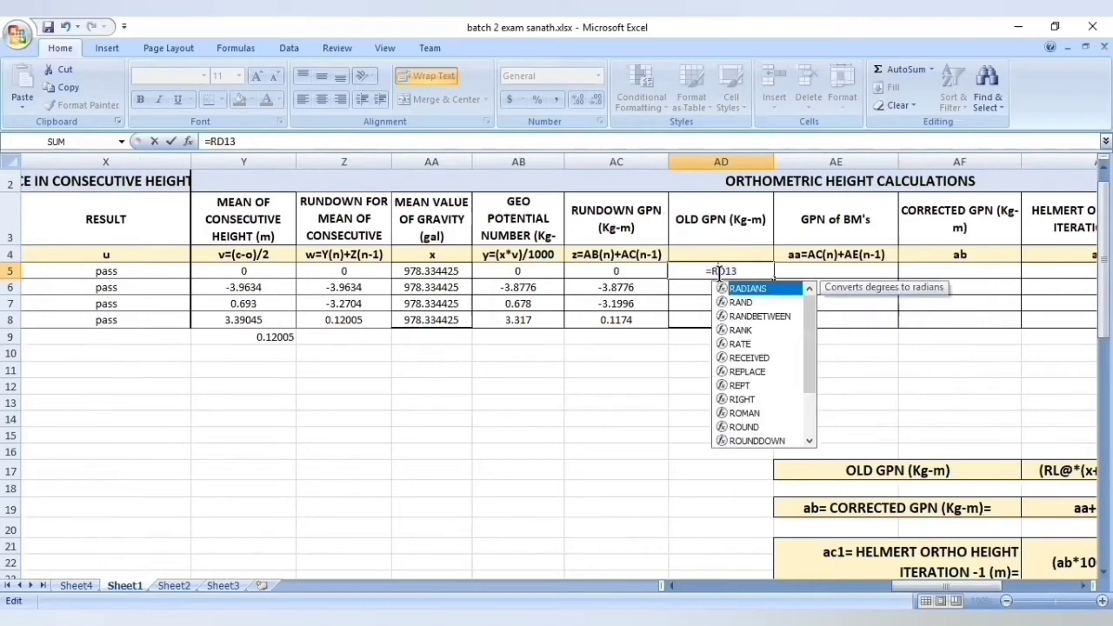
{"action": "left_click", "coordinate": [218, 141]}
{"action": "type", "text": "O"}
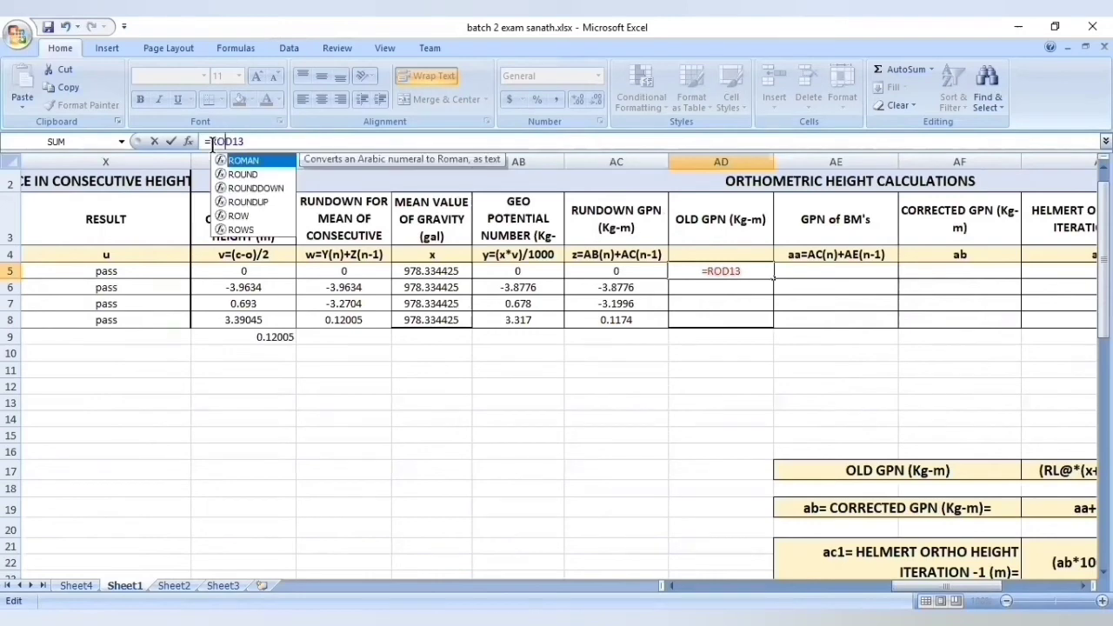
{"action": "type", "text": "U"}
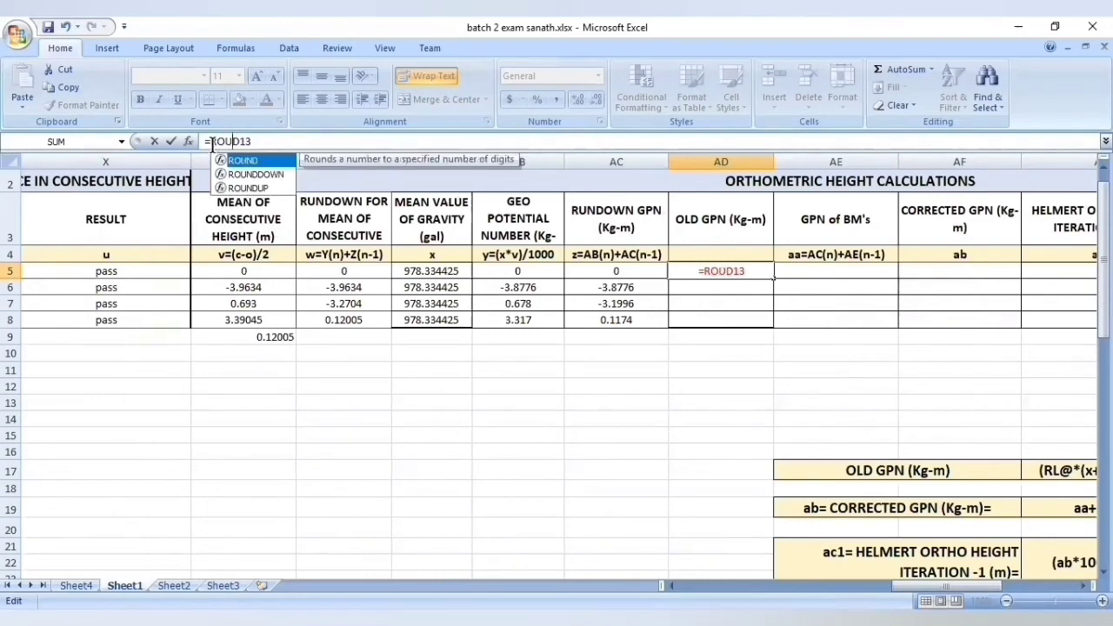
{"action": "type", "text": "ND"}
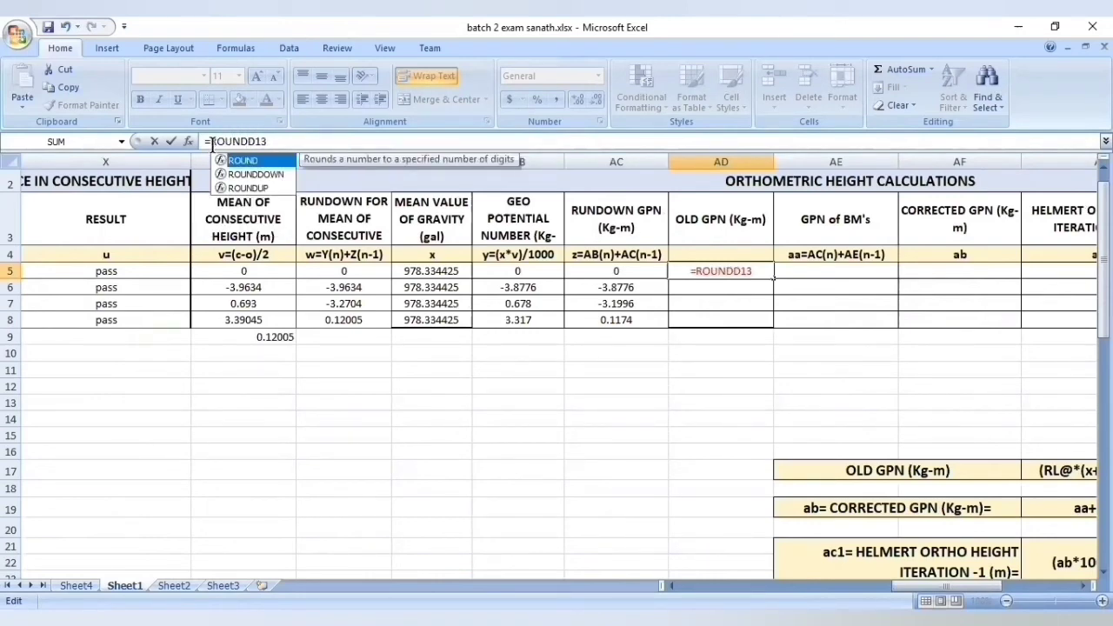
{"action": "left_click", "coordinate": [243, 191]}
{"action": "key", "text": "Tab"}
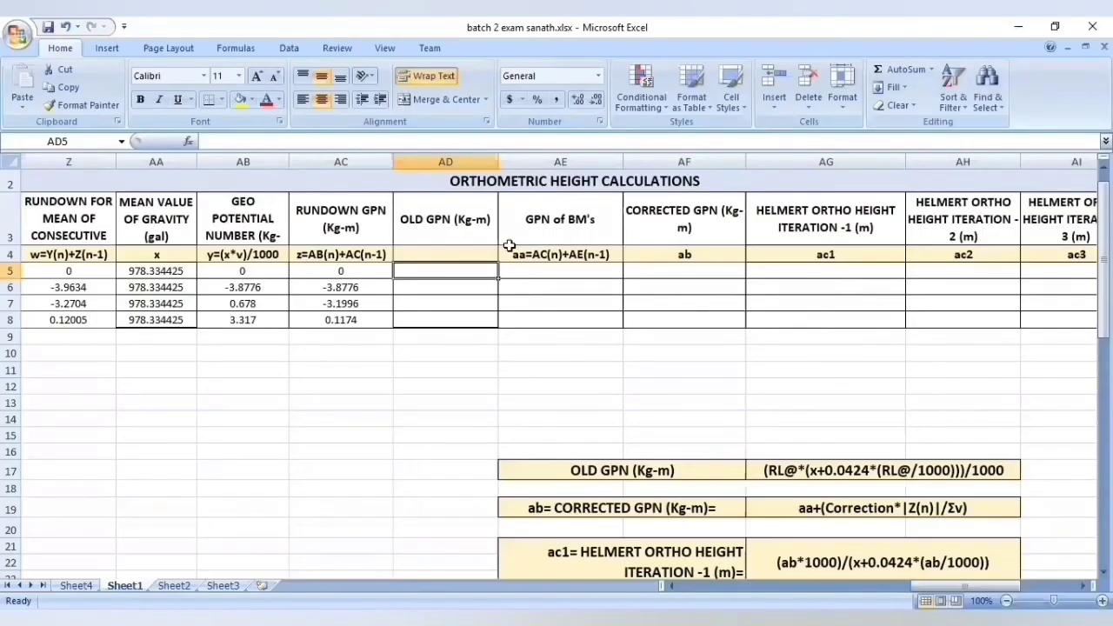
Begin the old GPN formula in AD5 as =ROUNDUP(D13, using the library benchmark RL from the fore reading check
{"action": "type", "text": "="}
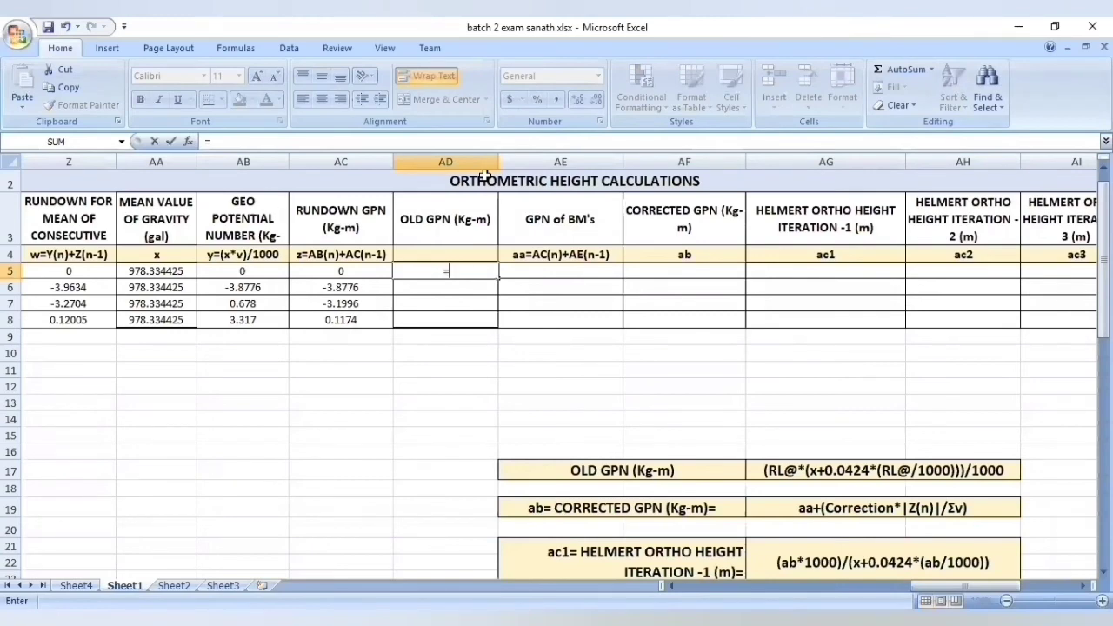
{"action": "type", "text": "ro"}
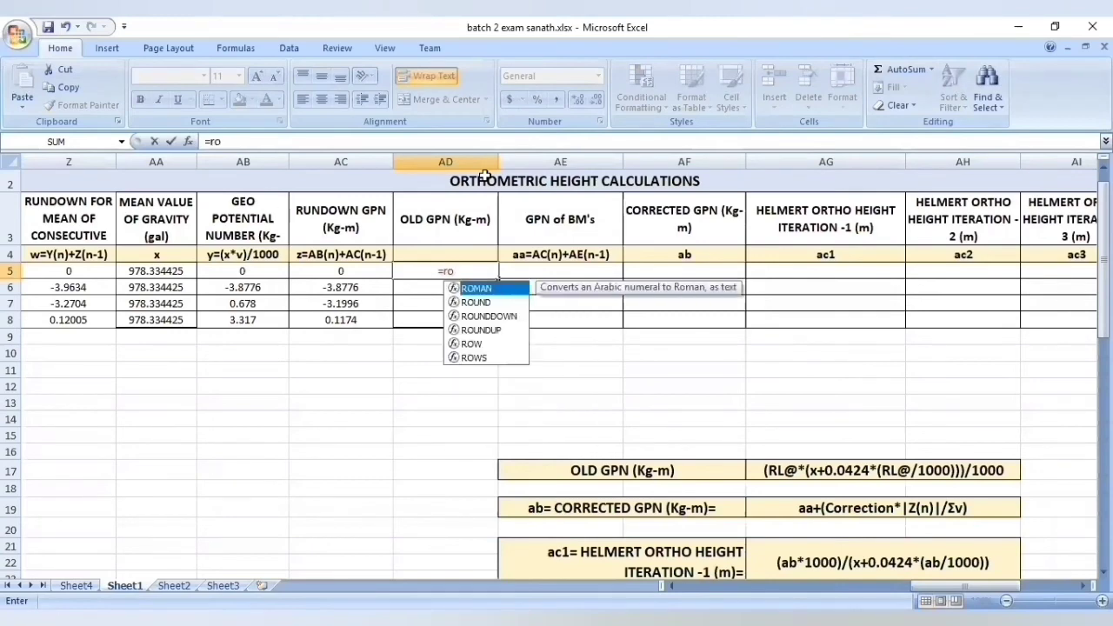
{"action": "type", "text": "u"}
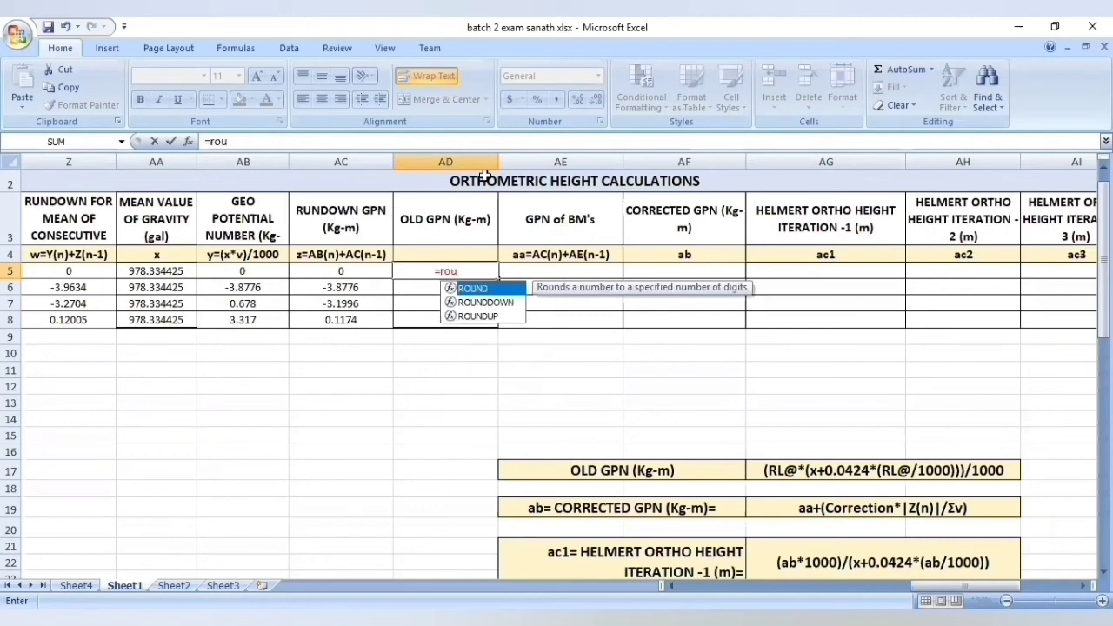
{"action": "left_click", "coordinate": [511, 317]}
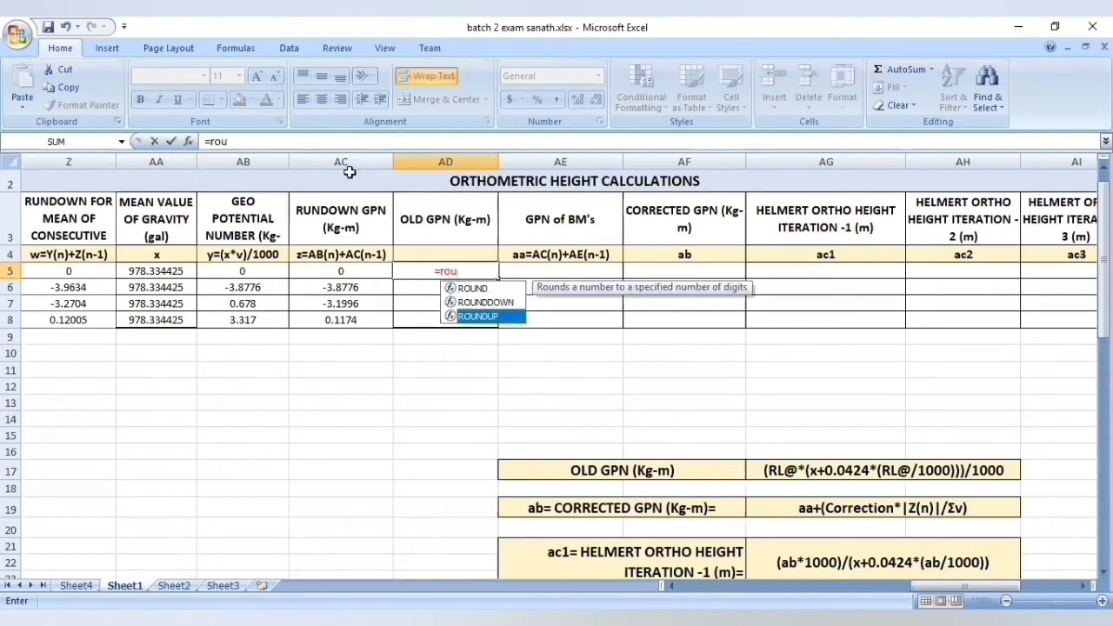
{"action": "key", "text": "Tab"}
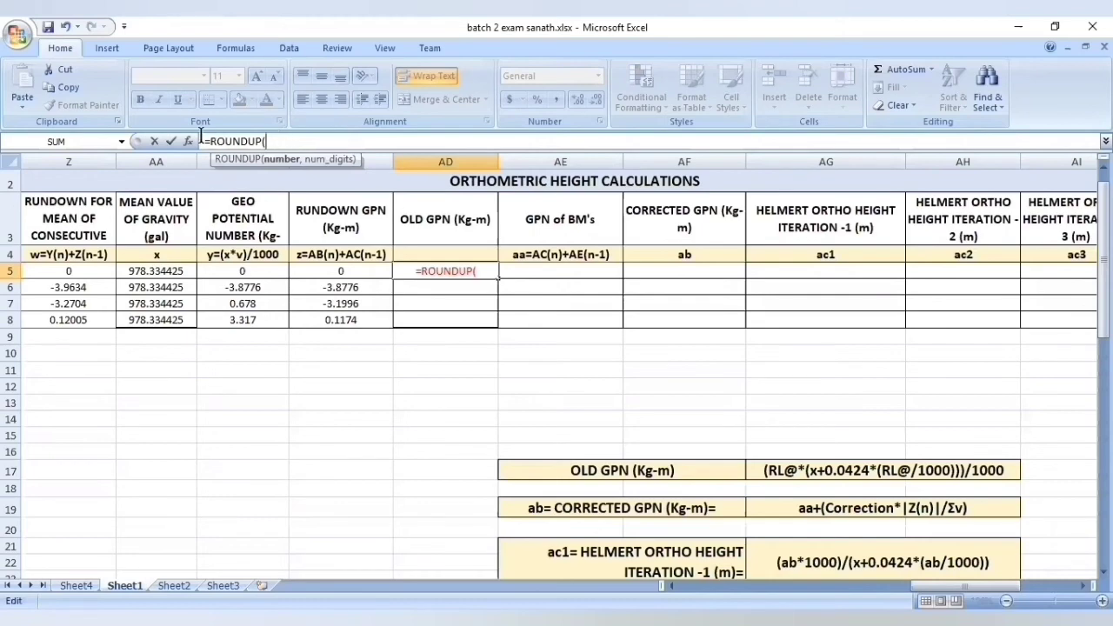
{"action": "left_click", "coordinate": [483, 272]}
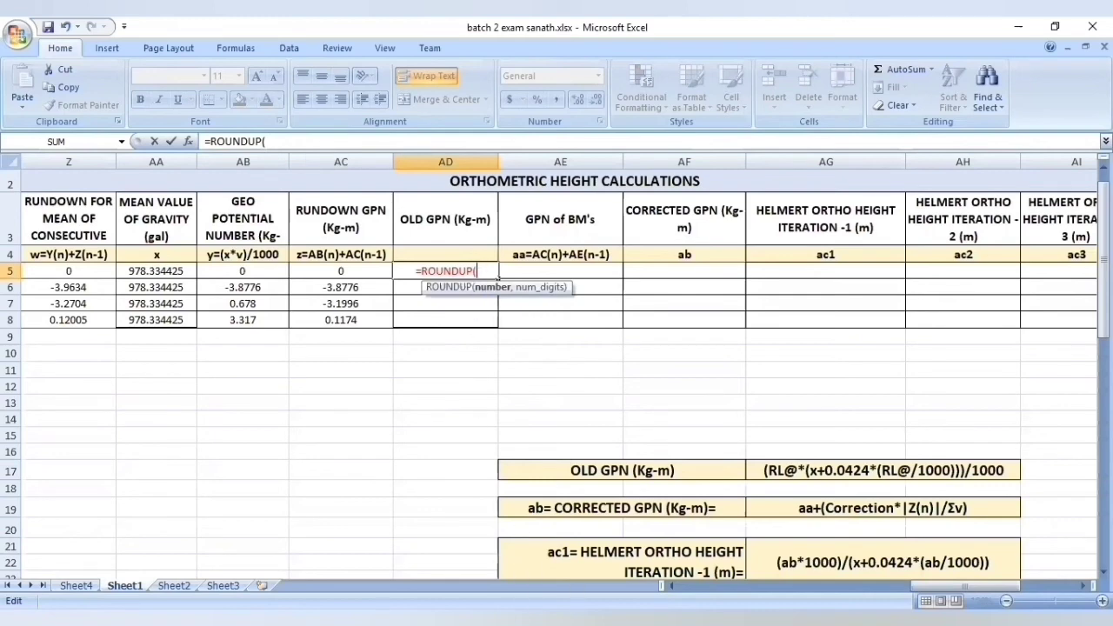
{"action": "left_click_drag", "start_coordinate": [974, 577], "coordinate": [792, 577]}
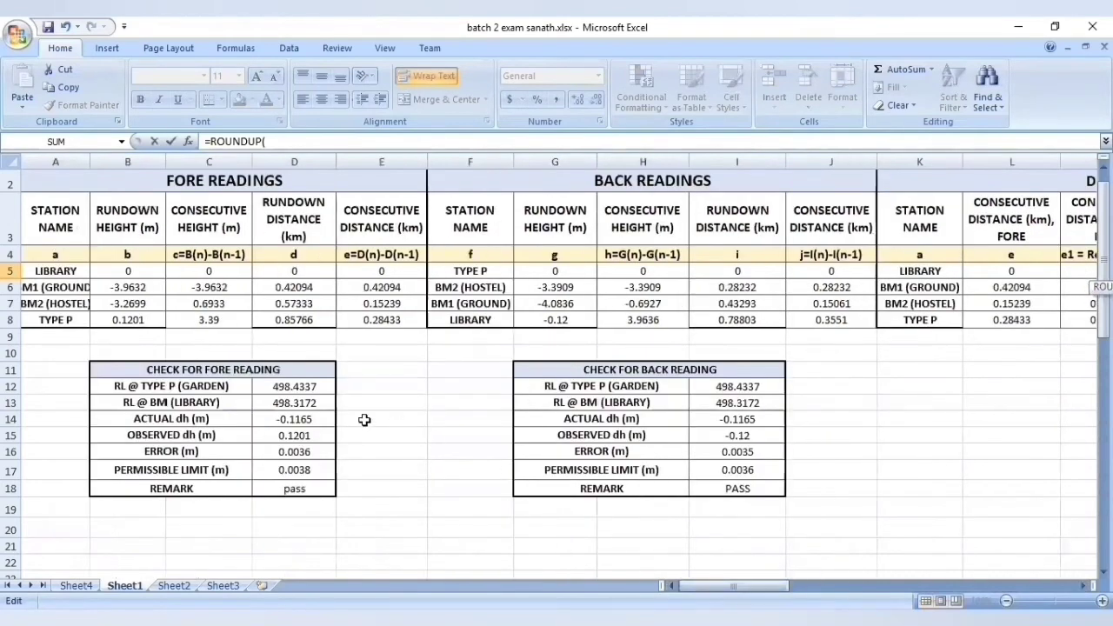
{"action": "left_click", "coordinate": [298, 402]}
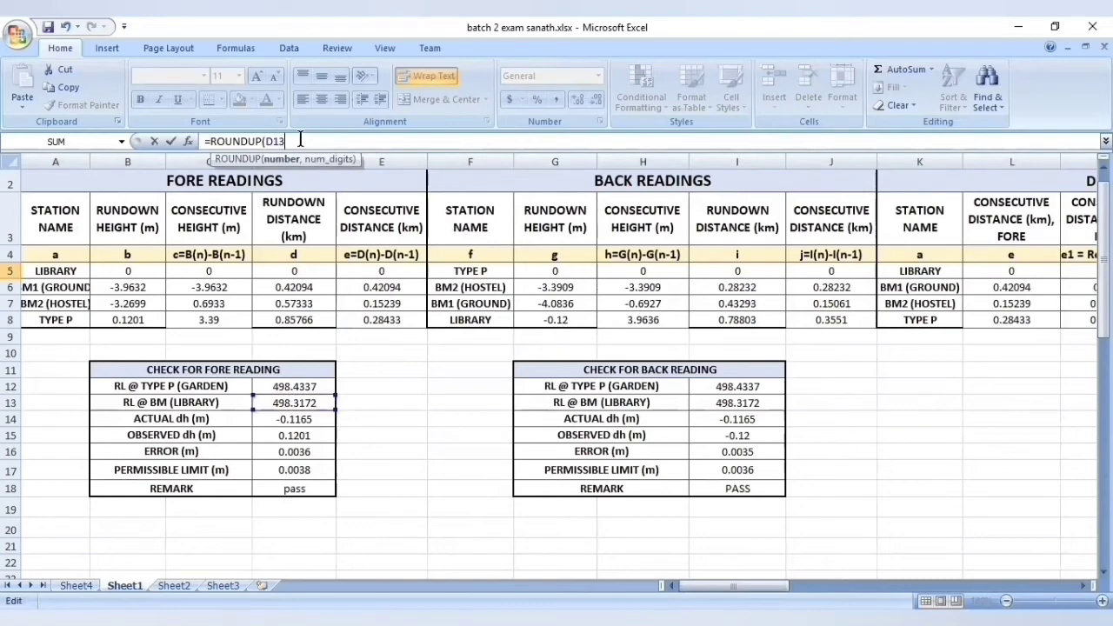
{"action": "left_click_drag", "start_coordinate": [704, 586], "coordinate": [939, 587]}
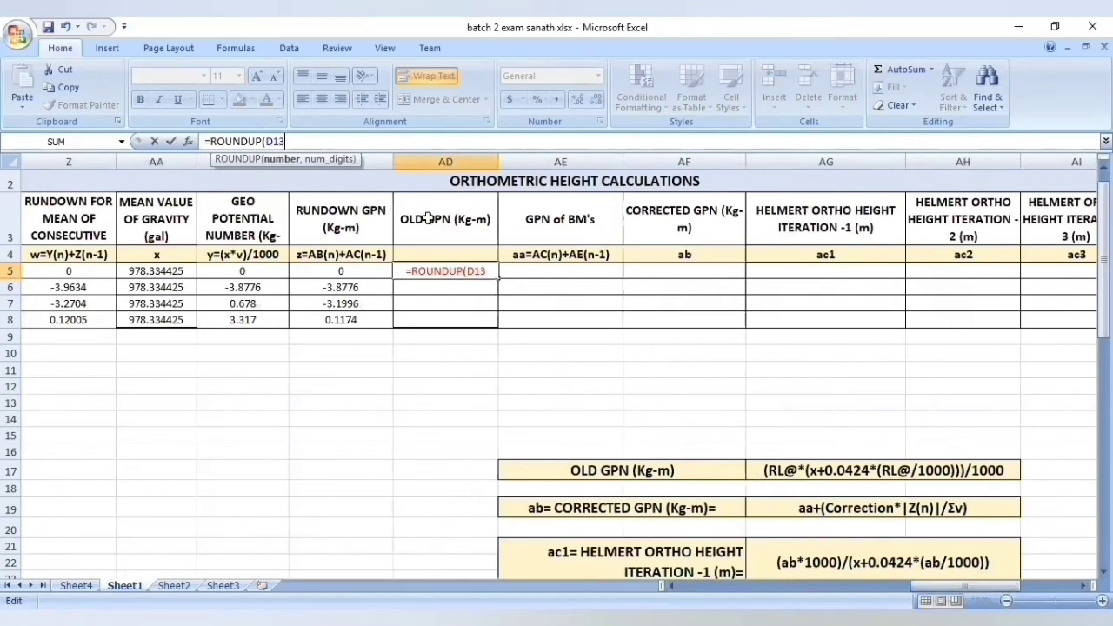
Continue the old GPN formula in AD5 with *((AA5+0.0424, using the mean gravity value from row 5
{"action": "type", "text": "*("}
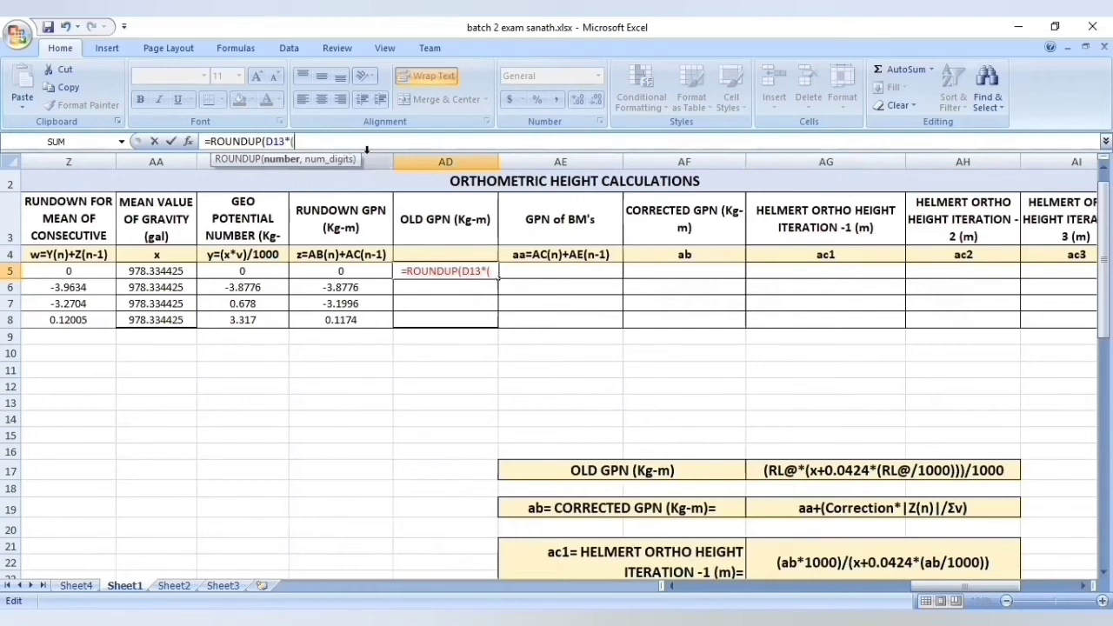
{"action": "type", "text": "("}
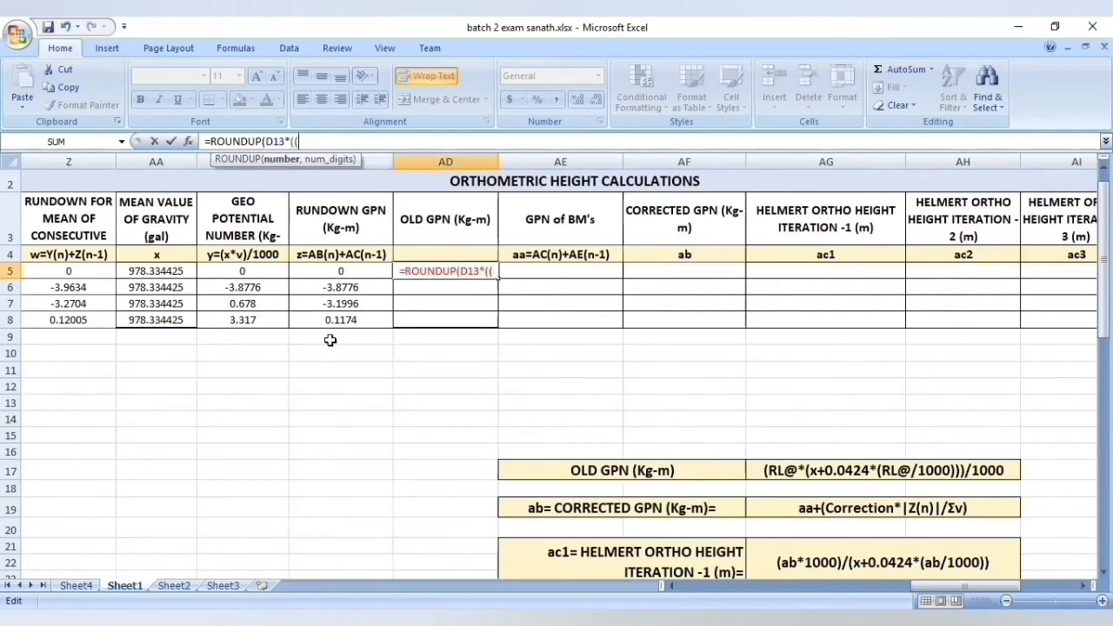
{"action": "left_click", "coordinate": [144, 271]}
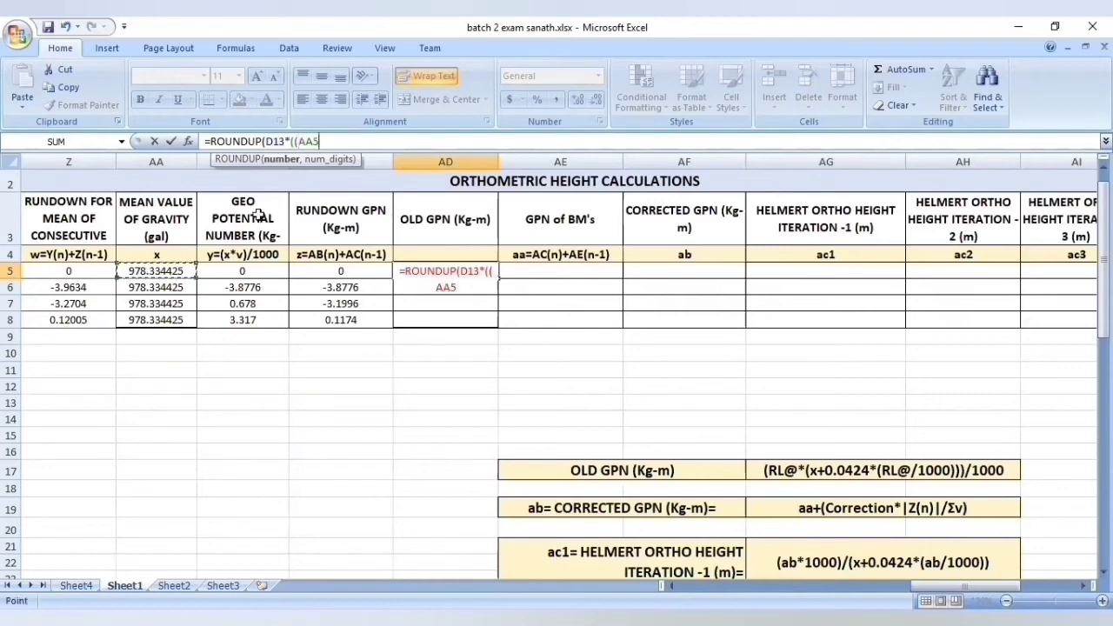
{"action": "left_click", "coordinate": [358, 139]}
{"action": "type", "text": "+"}
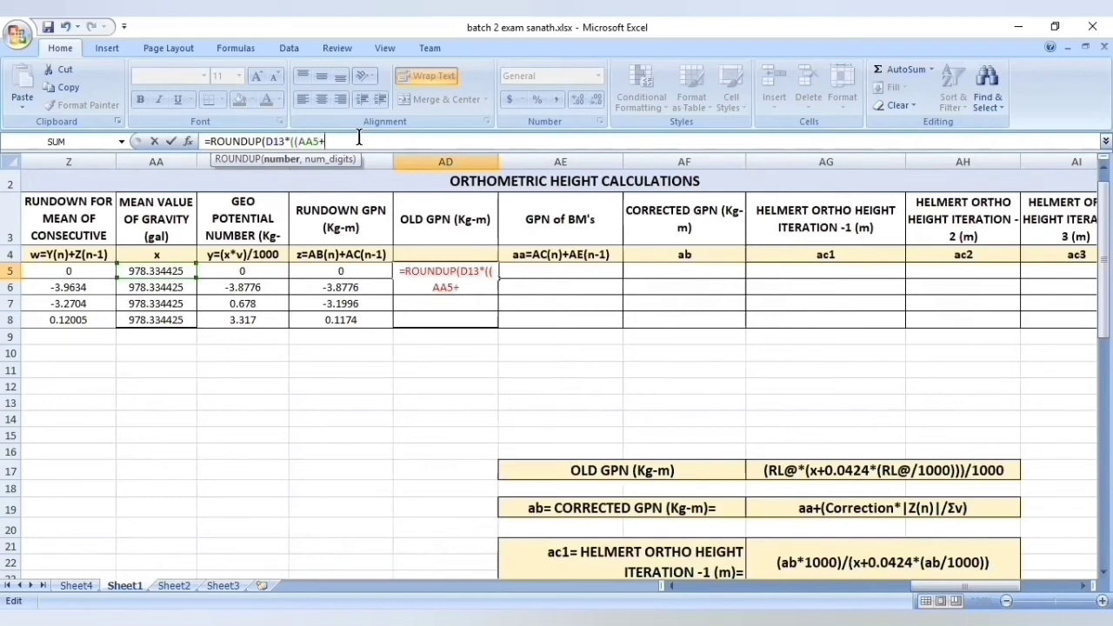
{"action": "type", "text": "0.0"}
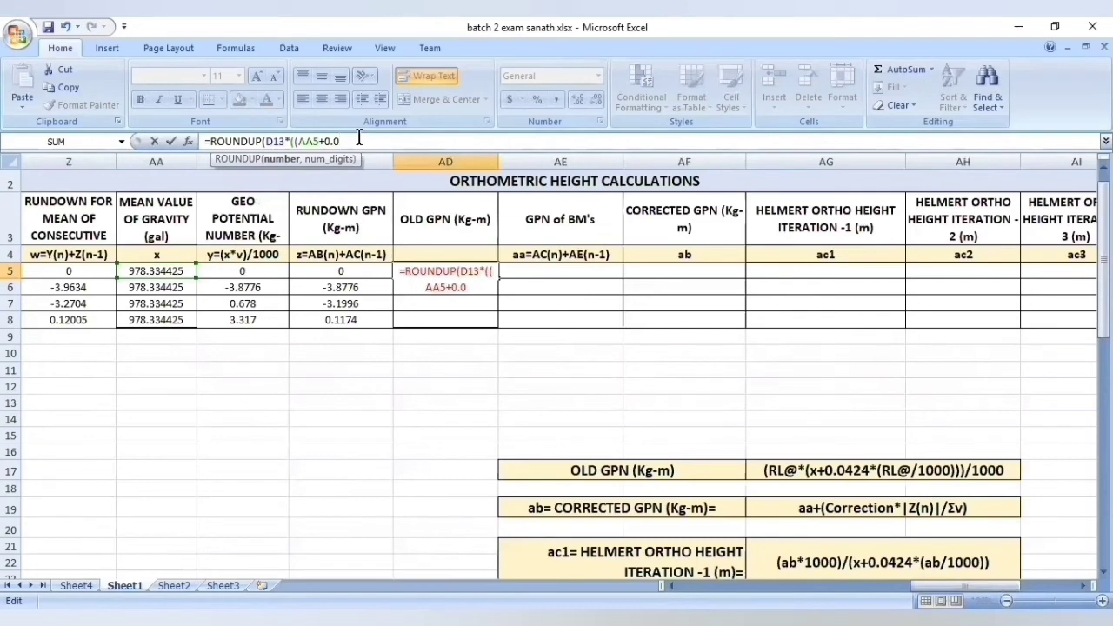
{"action": "type", "text": "424"}
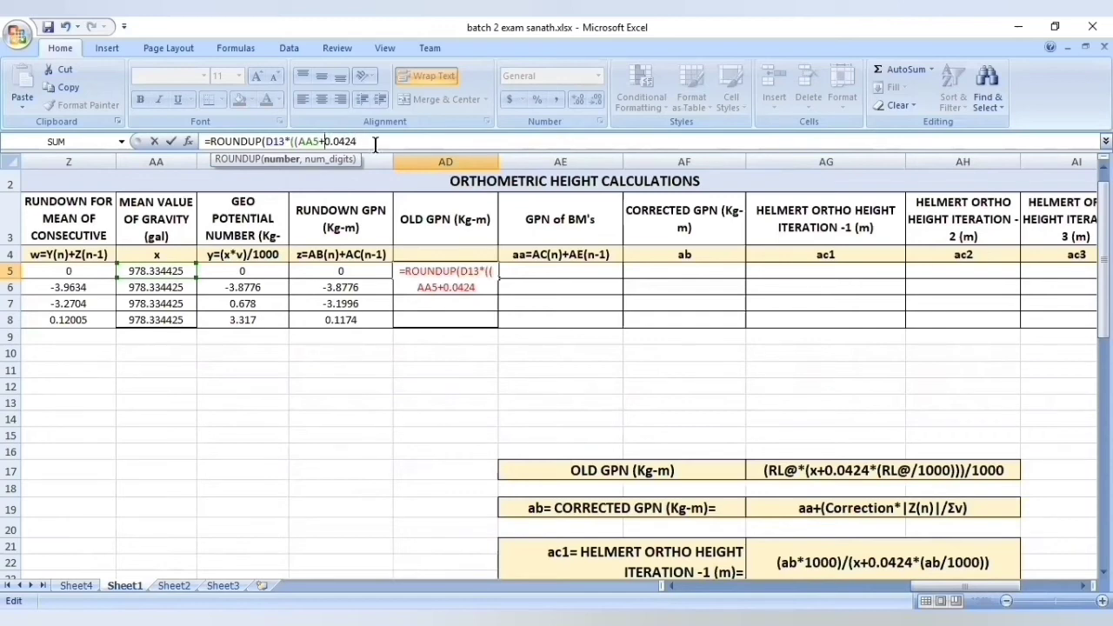
Open a bracket before 0.0424 and multiply it by (D13/1000), using the library RL from the fore reading check
{"action": "type", "text": "("}
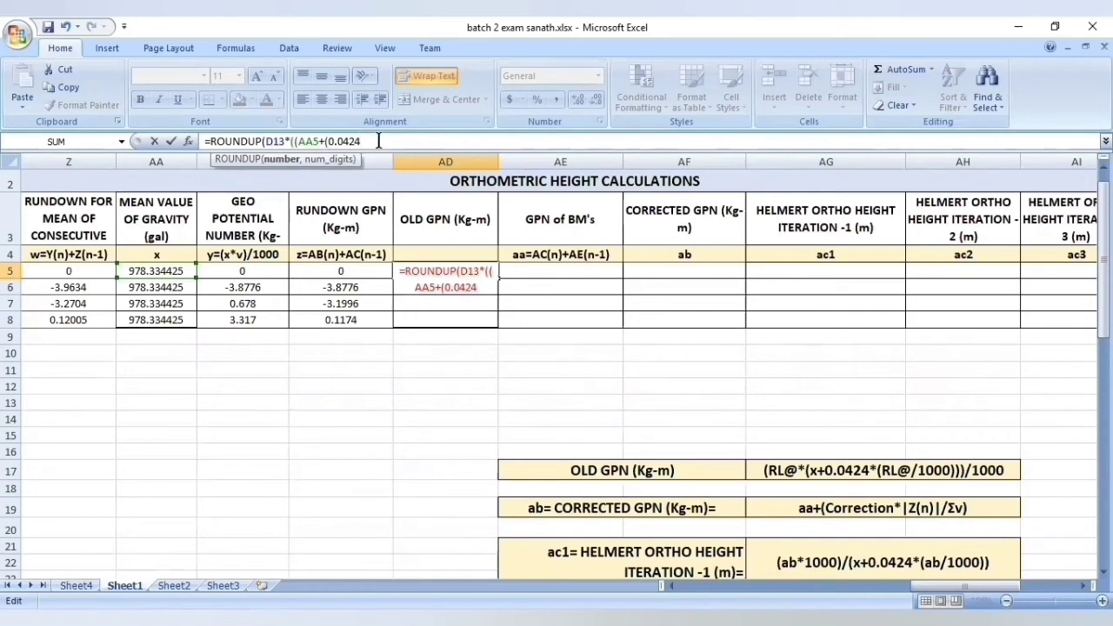
{"action": "type", "text": "*"}
{"action": "type", "text": "("}
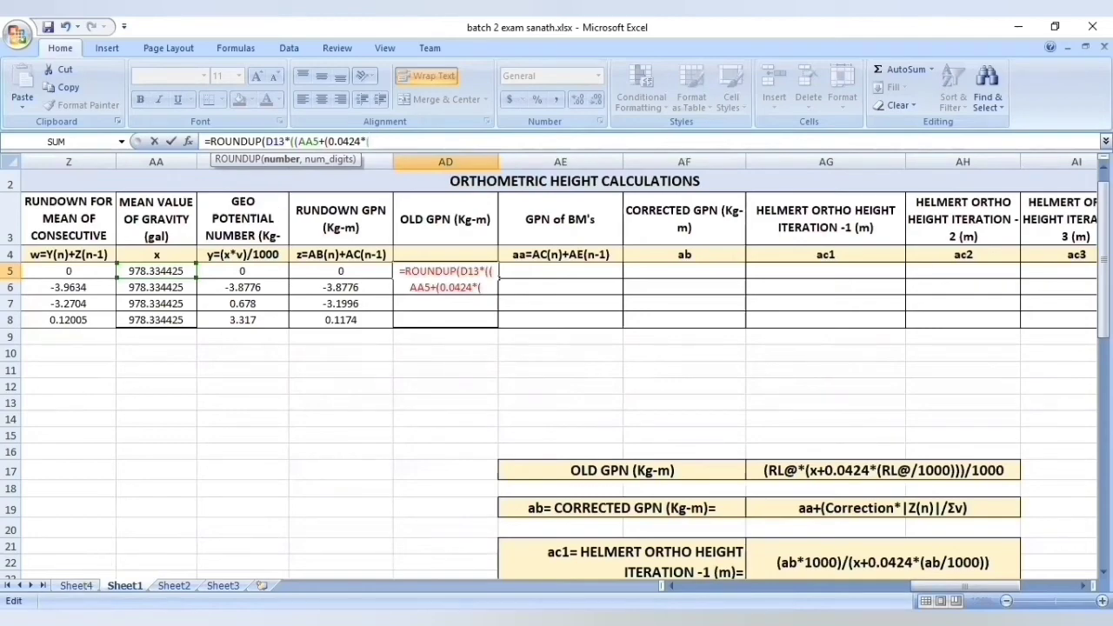
{"action": "left_click_drag", "start_coordinate": [965, 585], "coordinate": [761, 585]}
{"action": "left_click", "coordinate": [63, 403]}
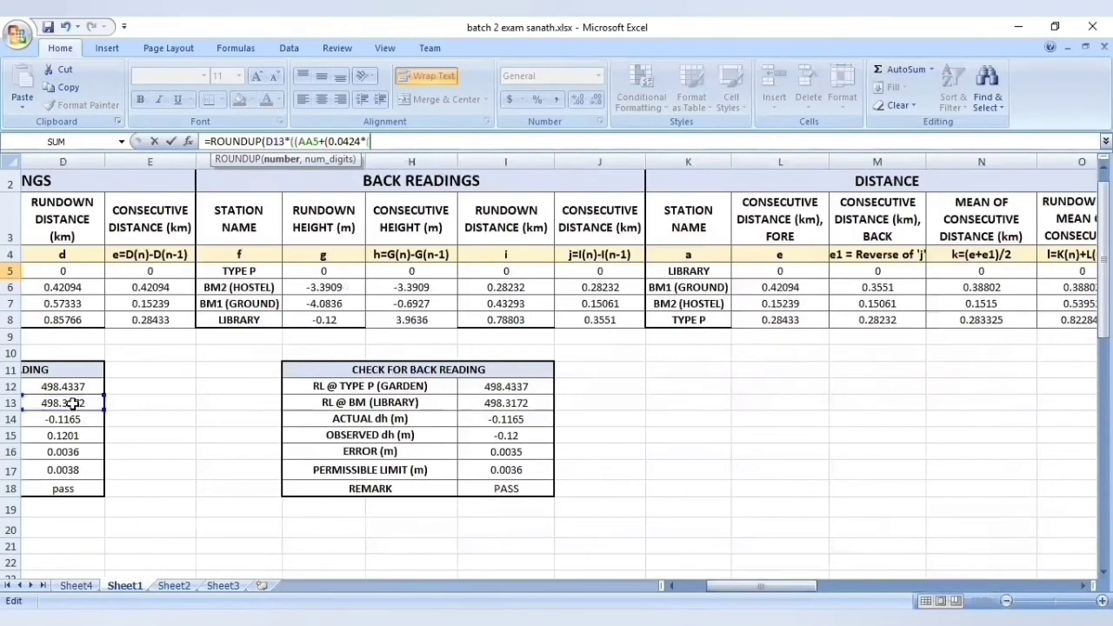
{"action": "left_click", "coordinate": [395, 140]}
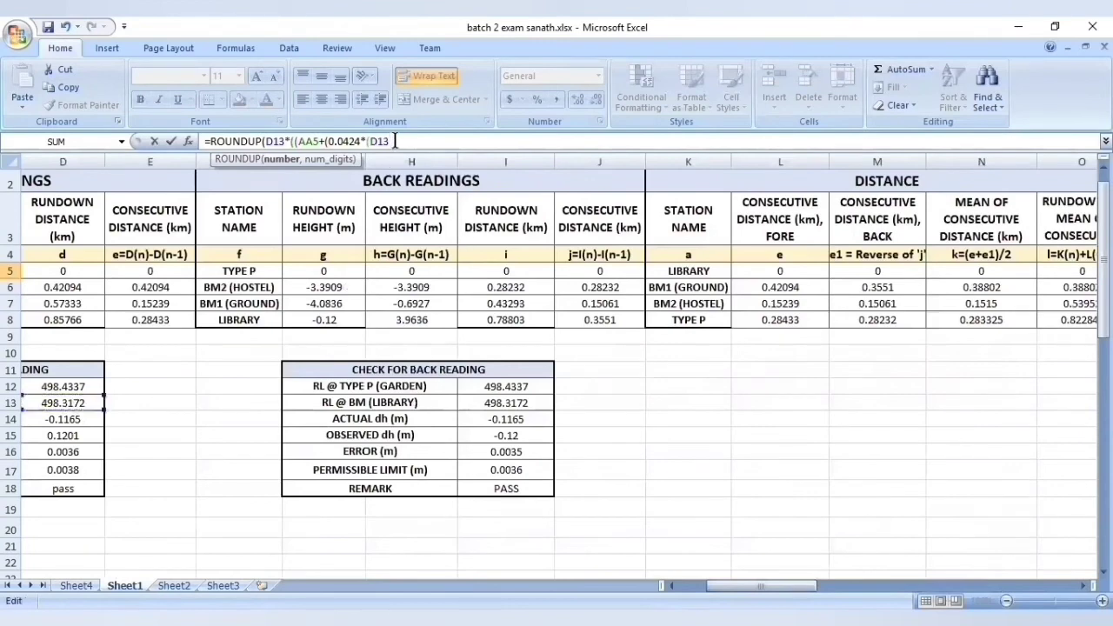
{"action": "type", "text": "/1000)"}
Complete the AD5 formula with )))/1000,4) to divide by 1000 and round up to four decimals, and enter it
{"action": "left_click_drag", "start_coordinate": [807, 586], "coordinate": [1029, 586]}
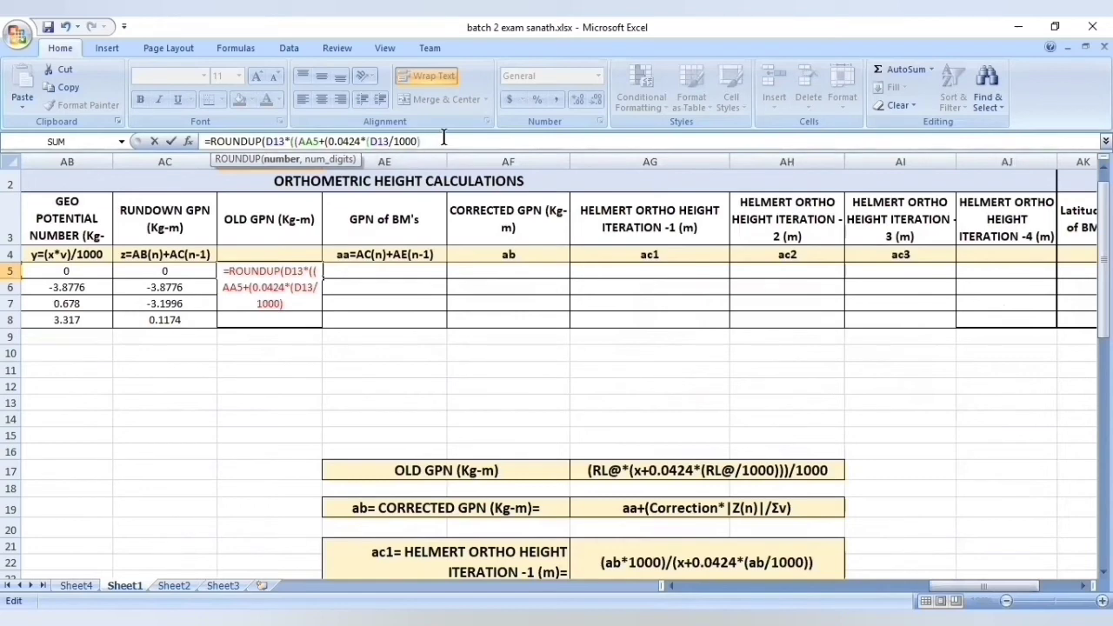
{"action": "type", "text": "))"}
{"action": "type", "text": ")"}
{"action": "type", "text": "/1000,4"}
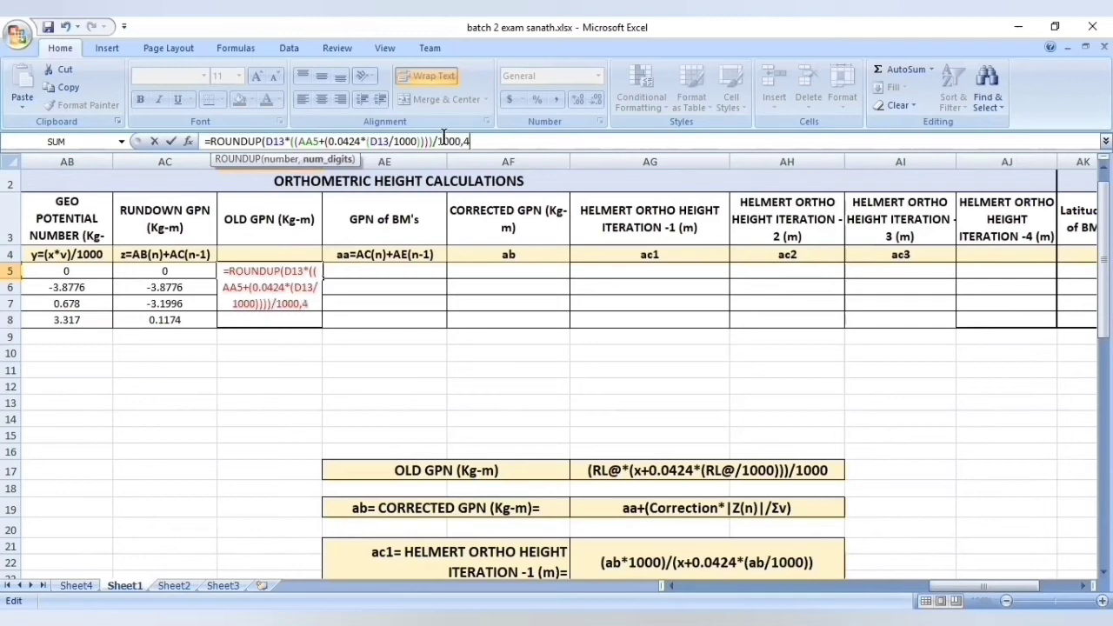
{"action": "type", "text": ")"}
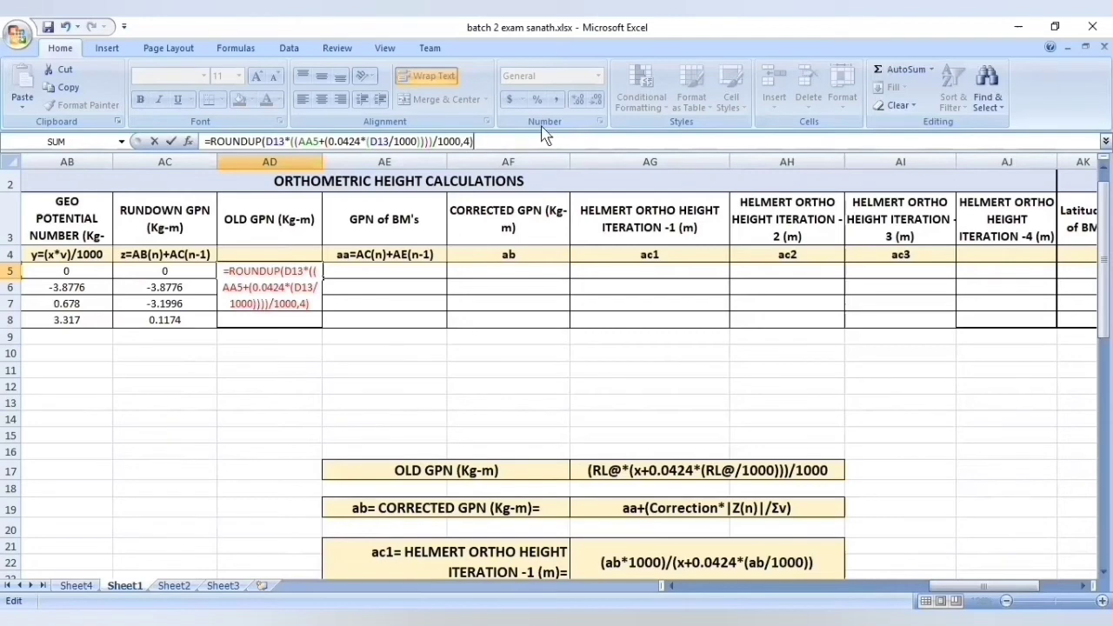
{"action": "key", "text": "Return"}
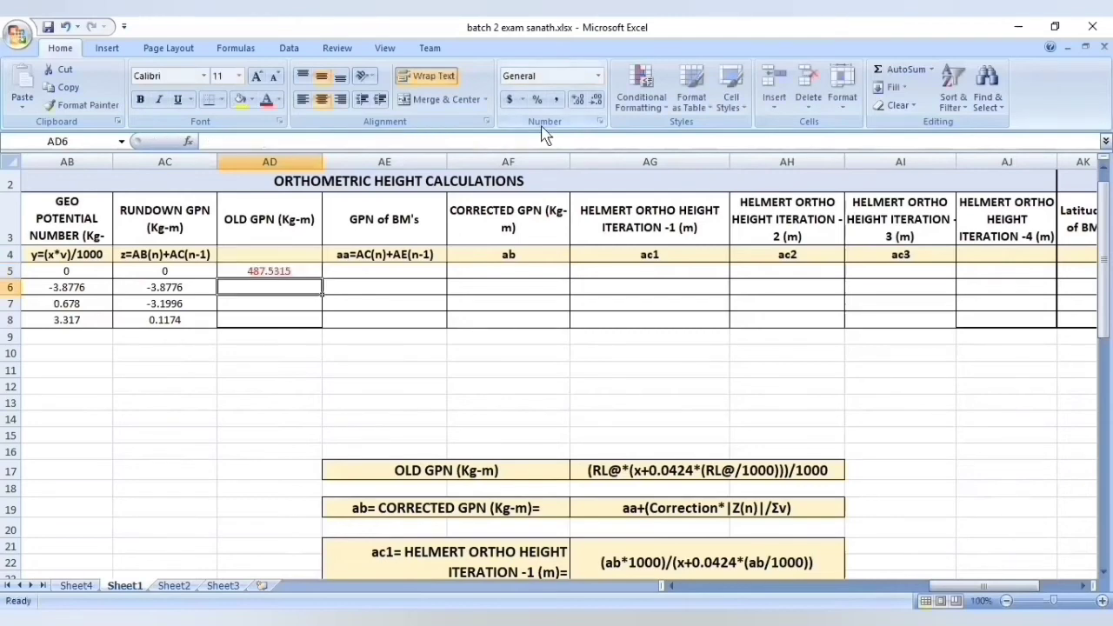
{"action": "left_click", "coordinate": [295, 268]}
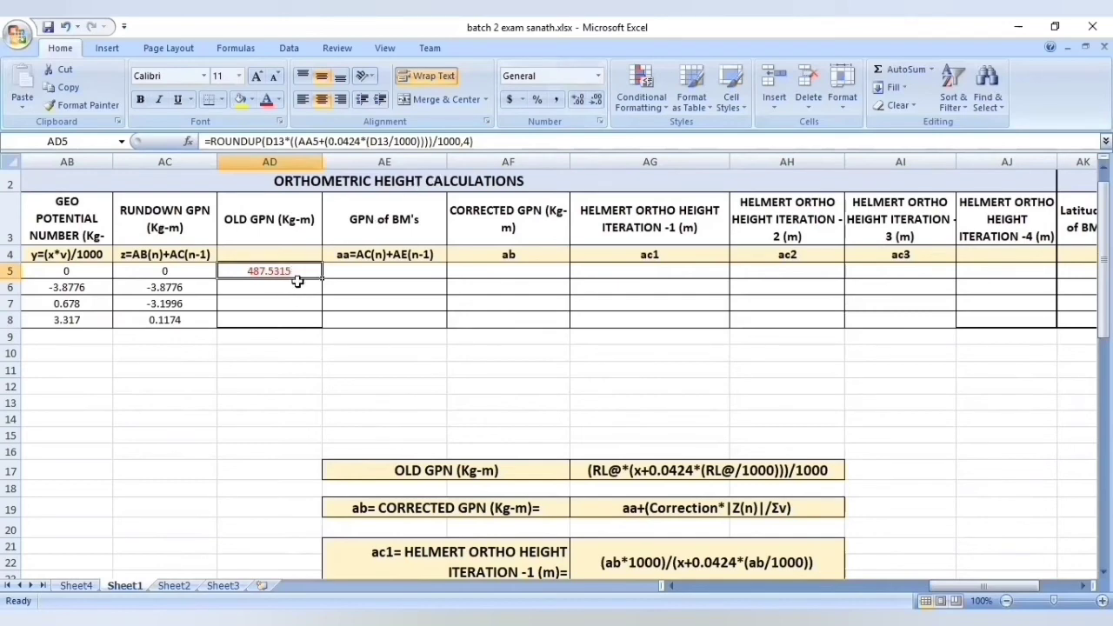
{"action": "left_click", "coordinate": [296, 318]}
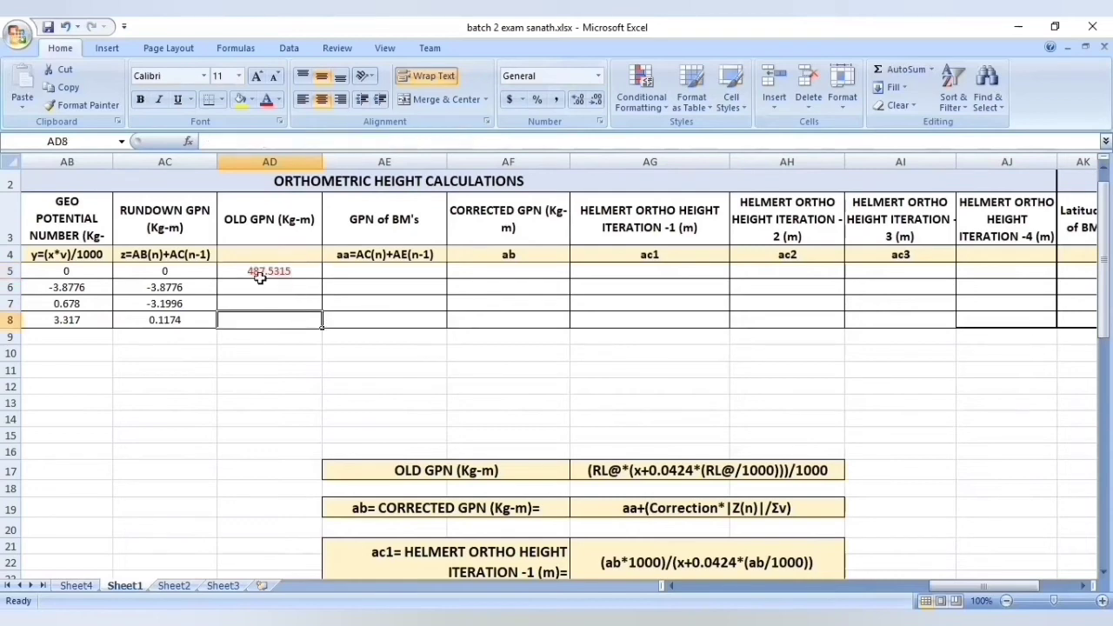
{"action": "left_click", "coordinate": [277, 273]}
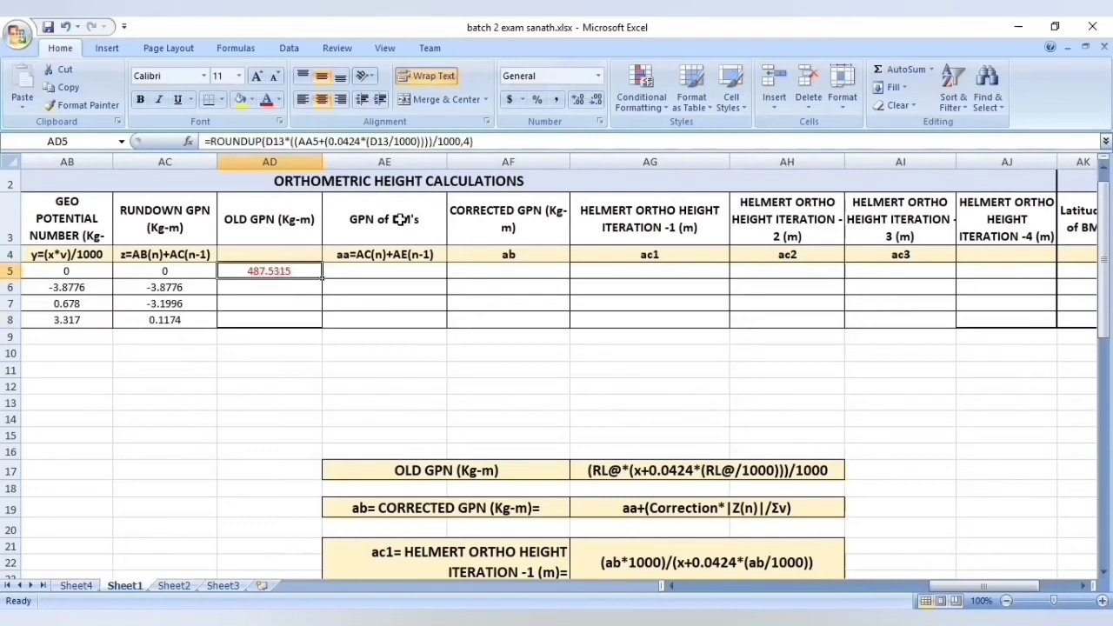
{"action": "left_click_drag", "start_coordinate": [514, 140], "coordinate": [98, 75]}
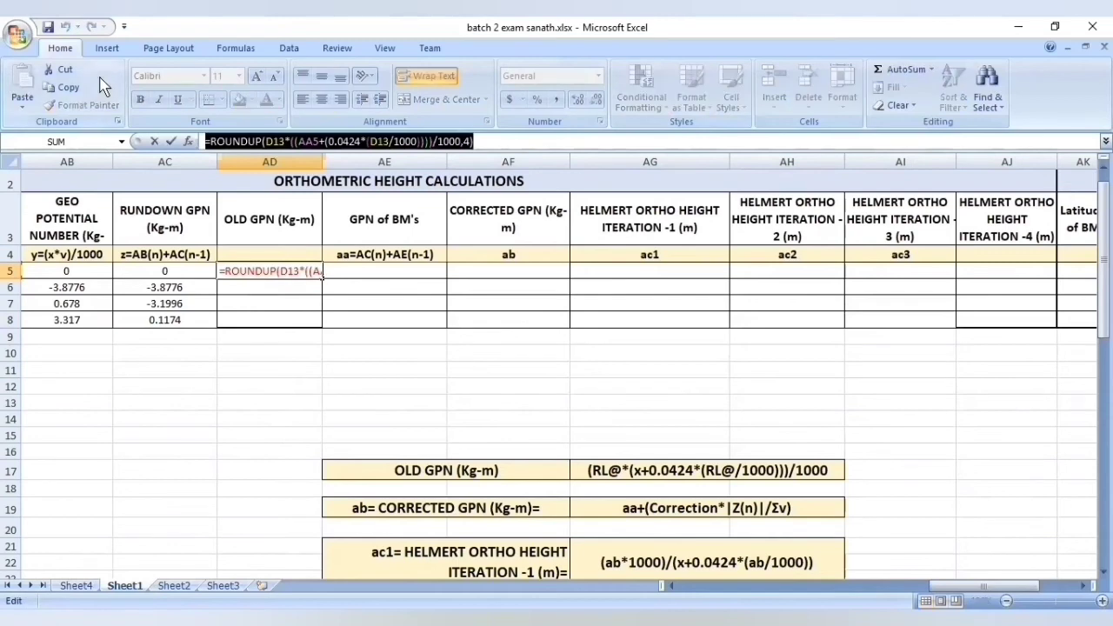
{"action": "key", "text": "ctrl+c"}
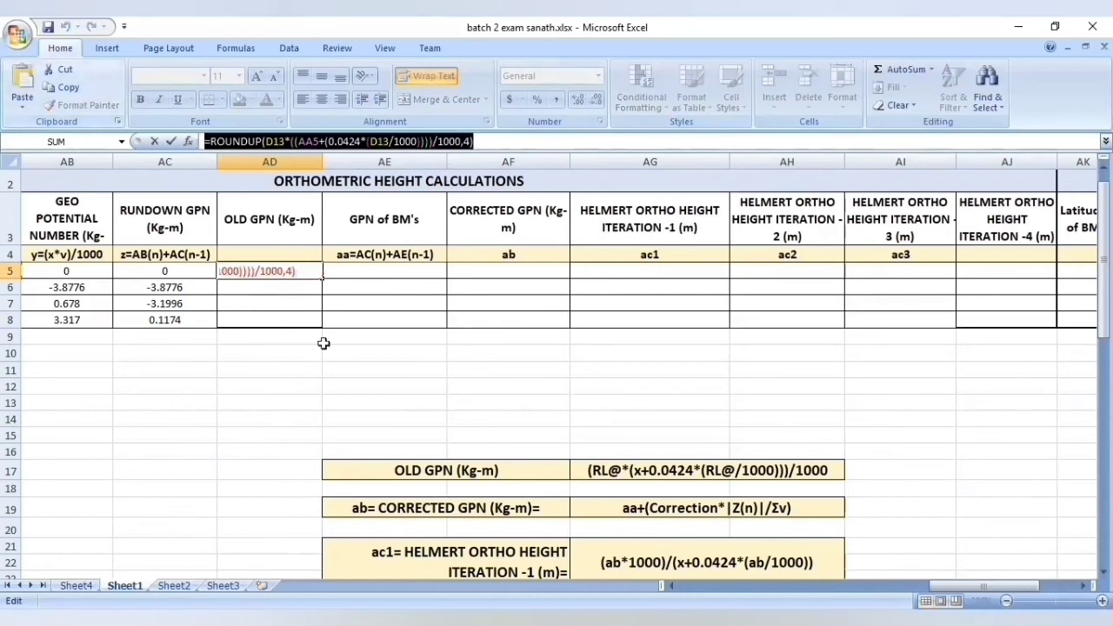
{"action": "type", "text": "="}
{"action": "left_click", "coordinate": [302, 322]}
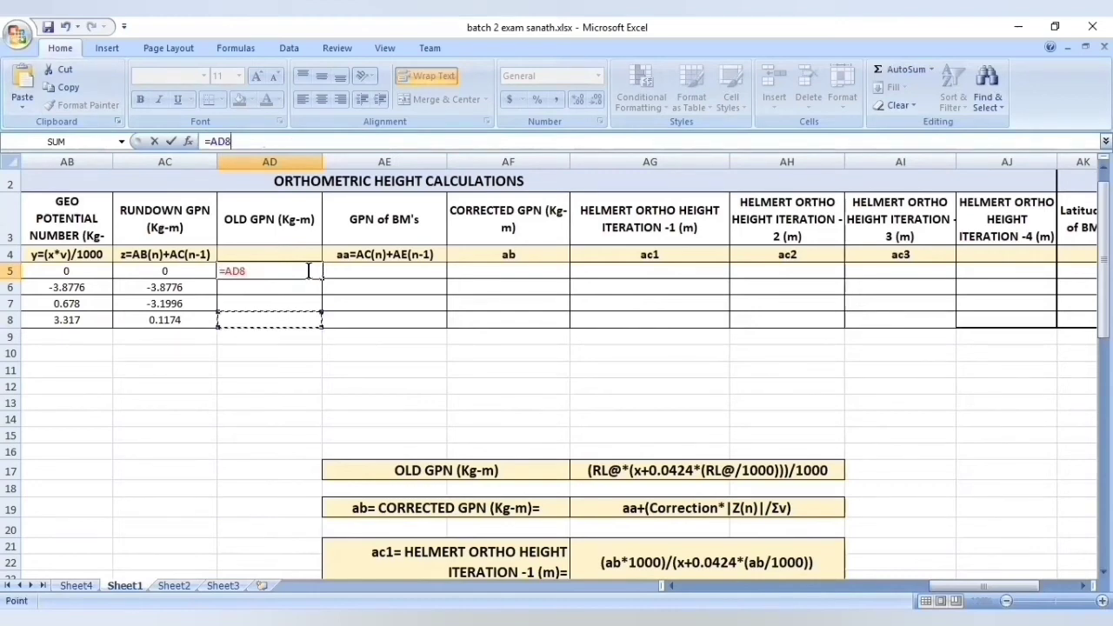
{"action": "key", "text": "ctrl+z"}
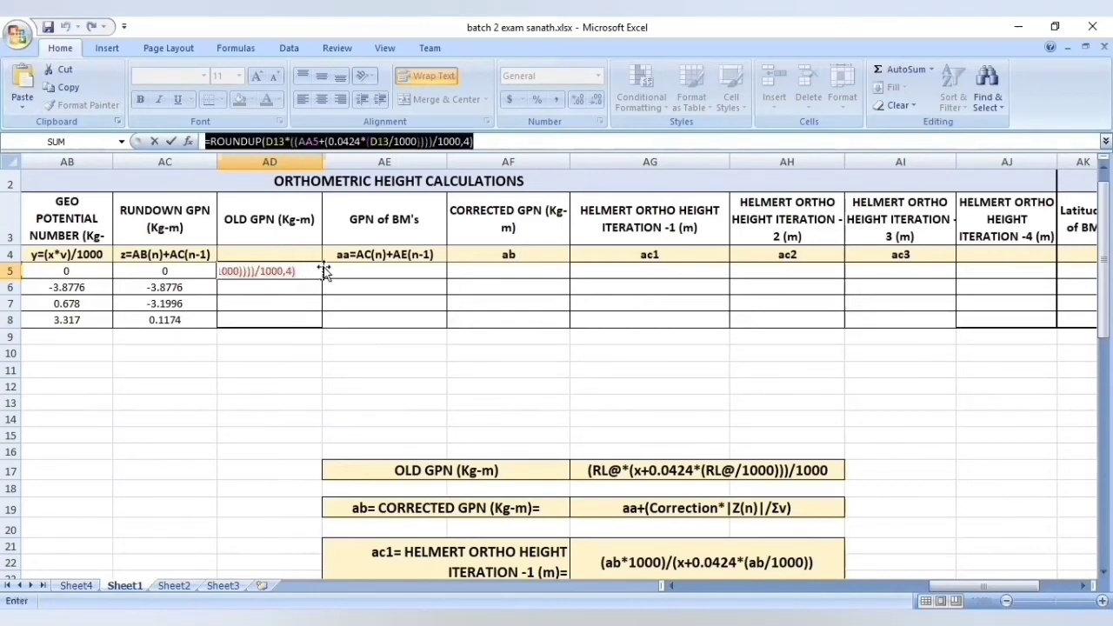
{"action": "left_click", "coordinate": [226, 273]}
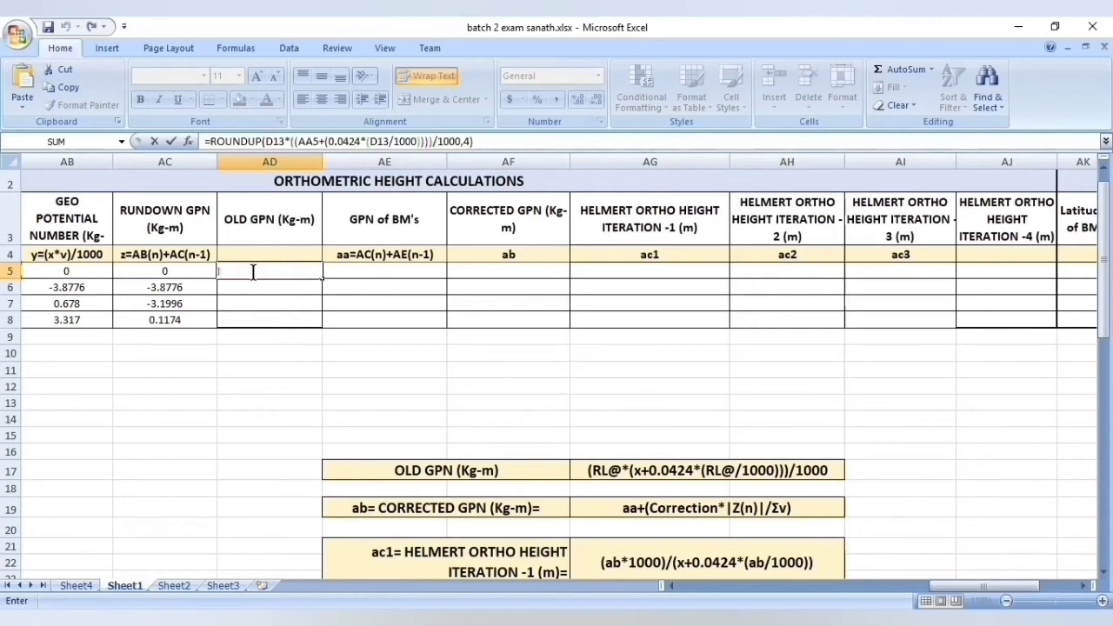
{"action": "left_click", "coordinate": [518, 142]}
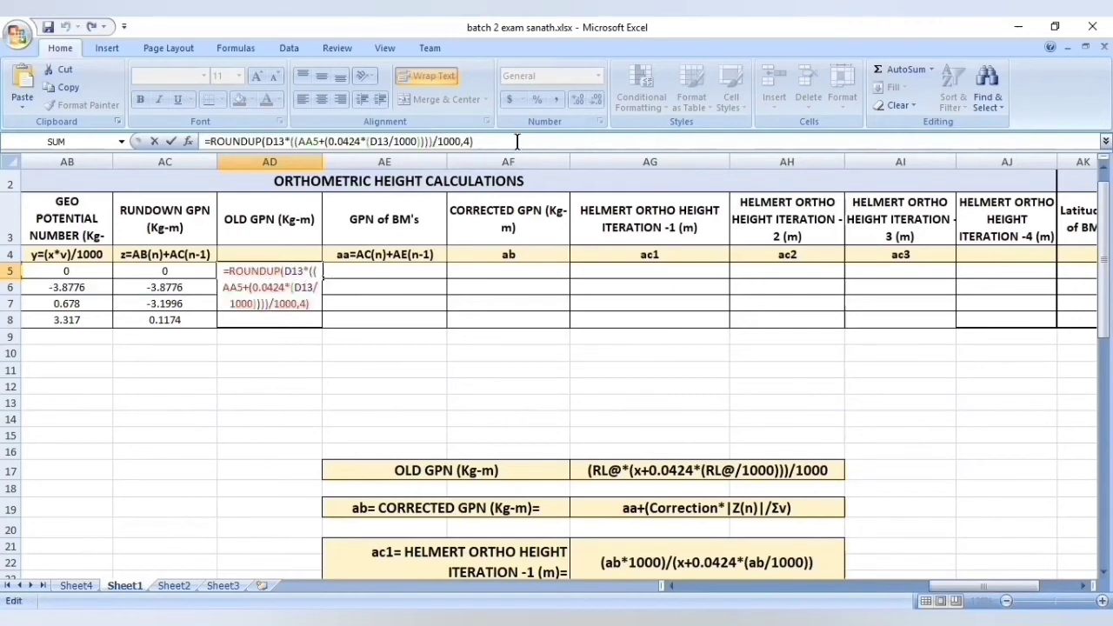
{"action": "key", "text": "Return"}
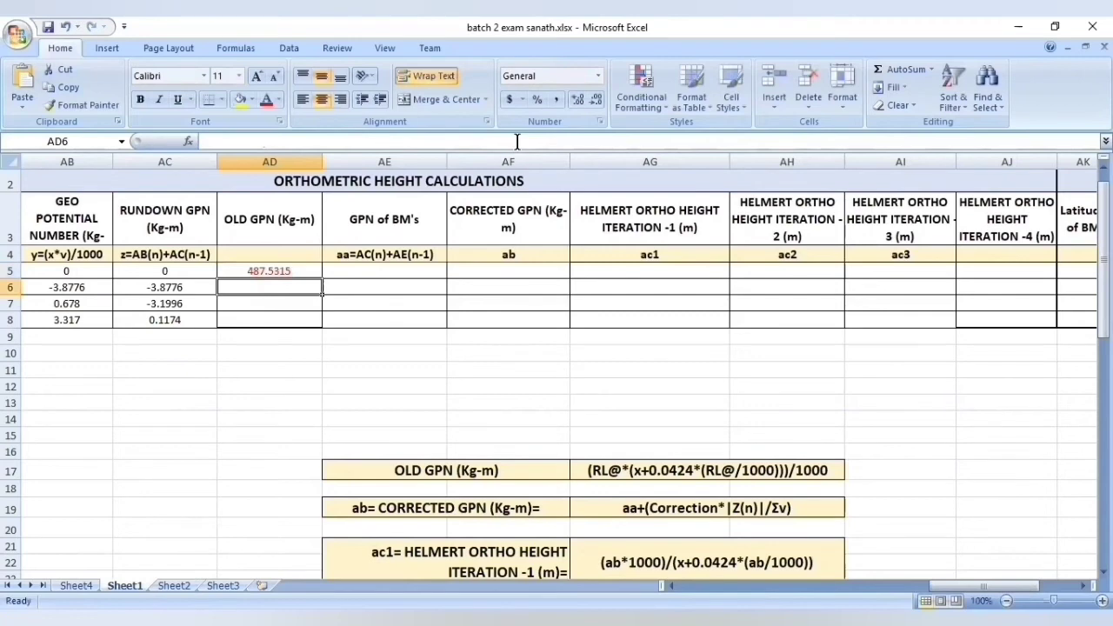
Begin an old GPN formula for the last station in AD8 with the ROUNDUP function
{"action": "left_click", "coordinate": [224, 315]}
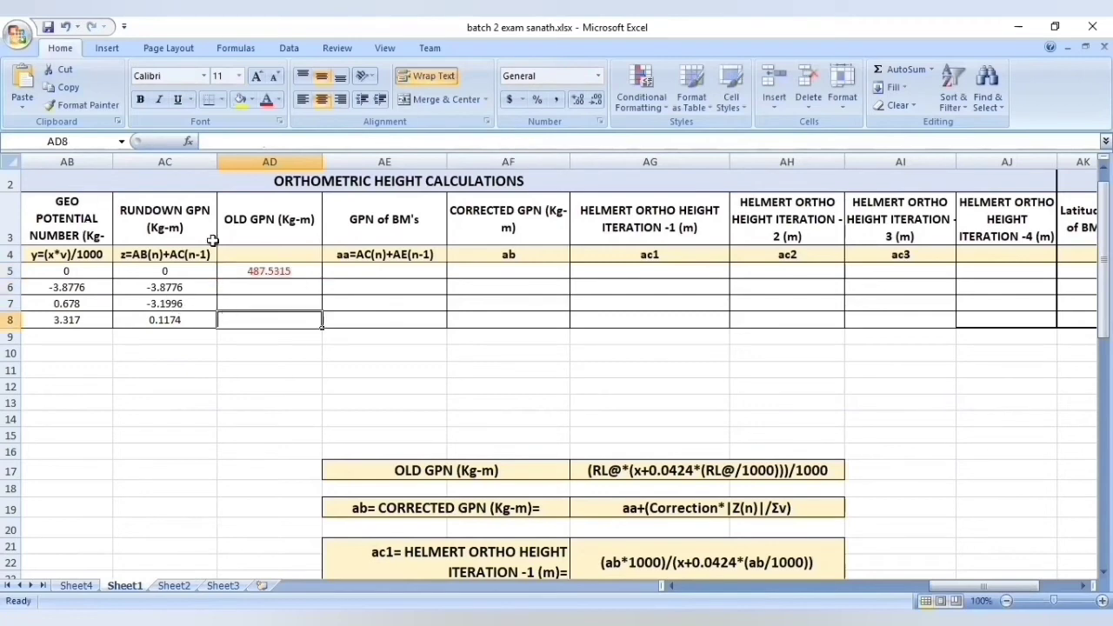
{"action": "left_click", "coordinate": [248, 139]}
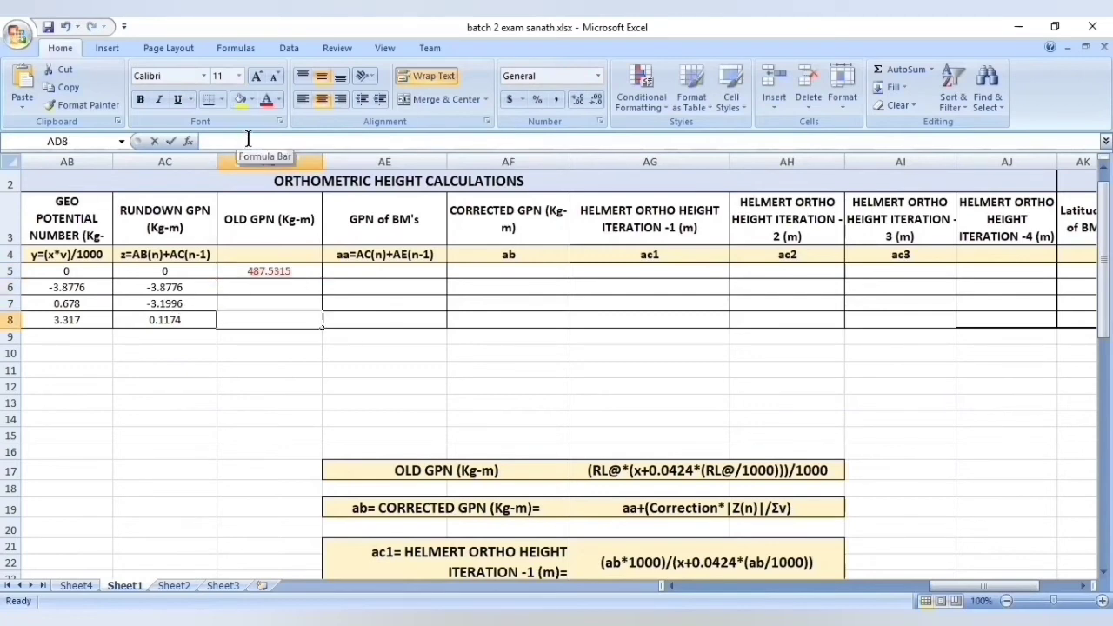
{"action": "left_click", "coordinate": [248, 140]}
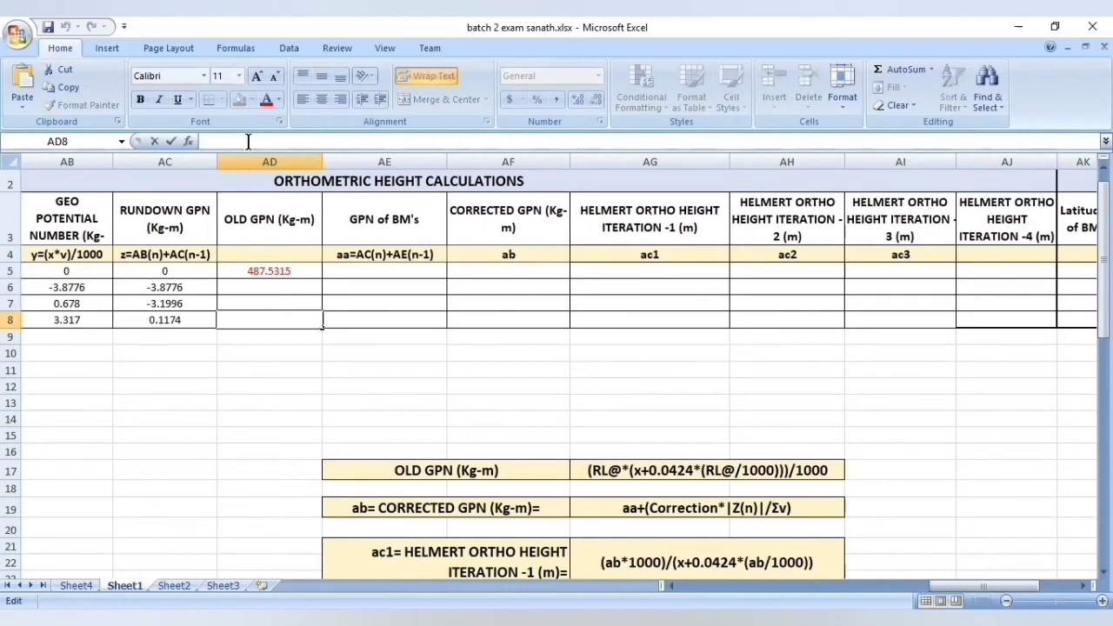
{"action": "type", "text": "roundup"}
{"action": "key", "text": "BackSpace"}
{"action": "key", "text": "BackSpace"}
{"action": "key", "text": "BackSpace"}
{"action": "key", "text": "BackSpace"}
{"action": "key", "text": "BackSpace"}
{"action": "key", "text": "BackSpace"}
{"action": "key", "text": "BackSpace"}
{"action": "type", "text": "="}
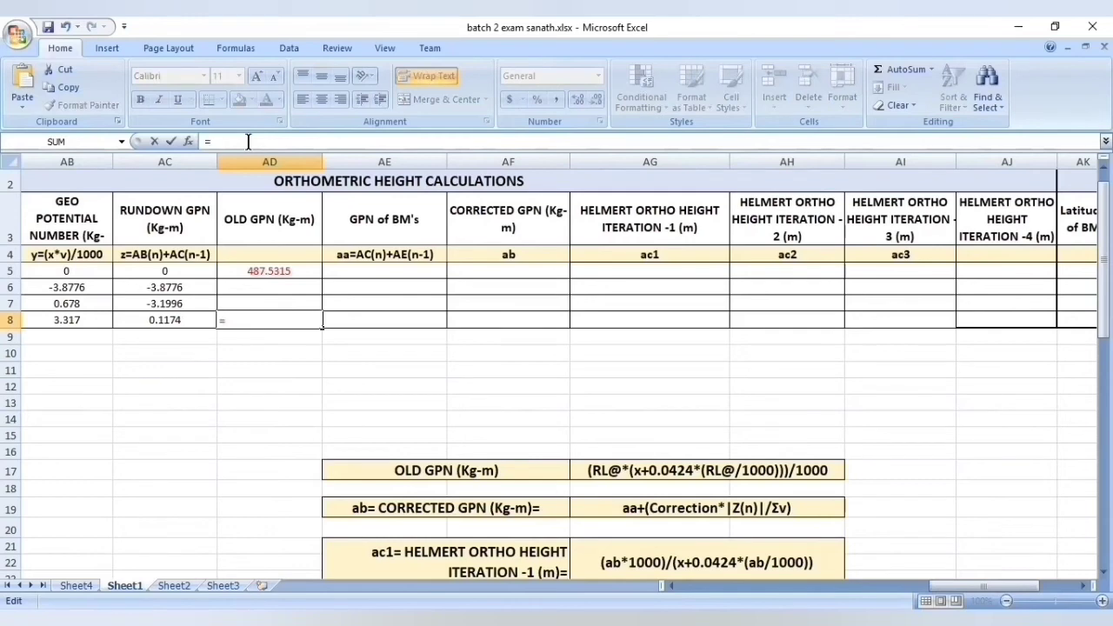
{"action": "type", "text": "r"}
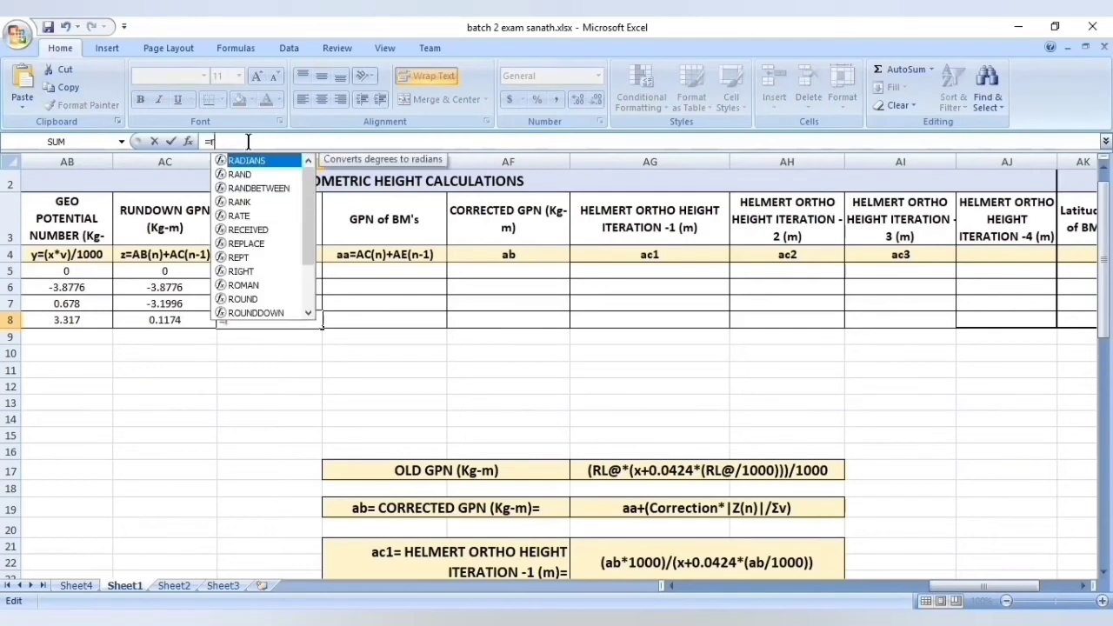
{"action": "type", "text": "ound"}
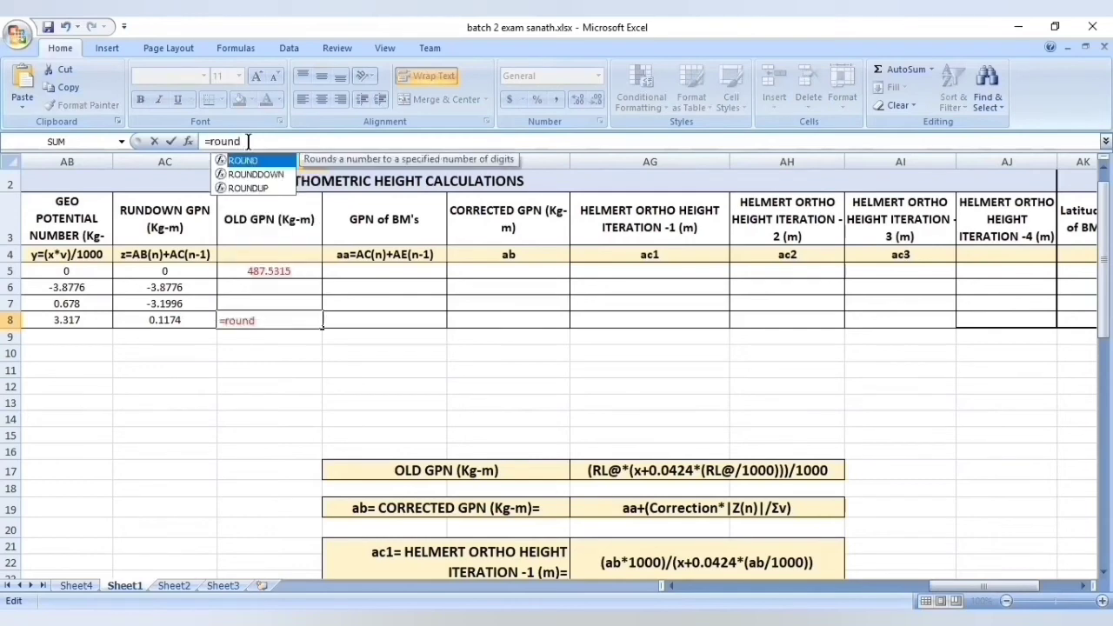
{"action": "left_click", "coordinate": [248, 187]}
{"action": "key", "text": "Tab"}
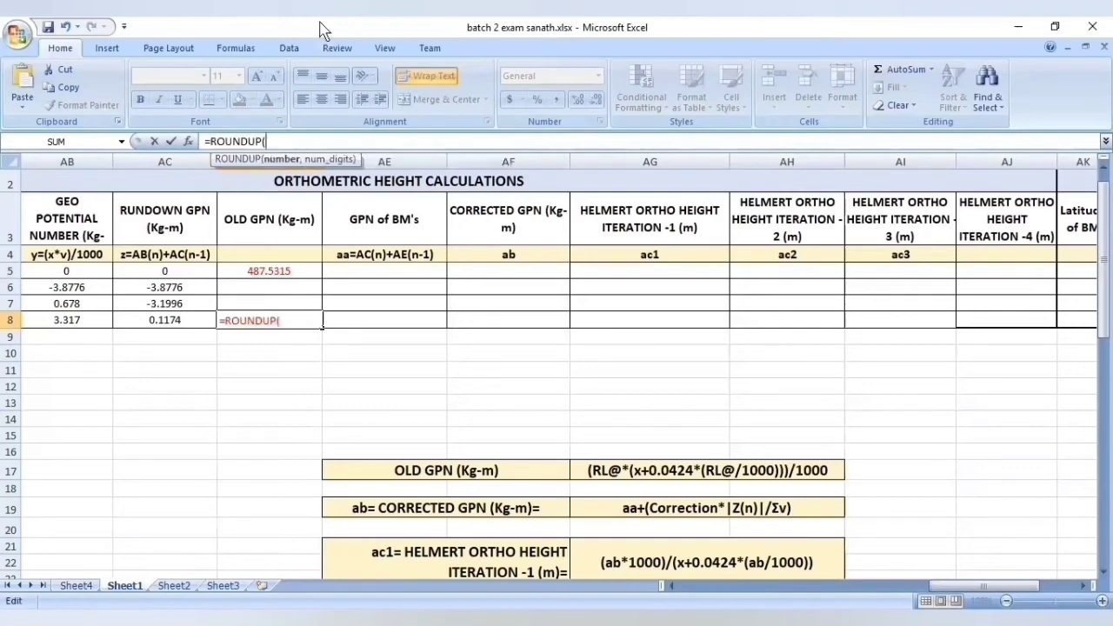
Add the Type P (Garden) RL from the back reading check, I12, as the first term of the AD8 ROUNDUP formula
{"action": "left_click", "coordinate": [1067, 64]}
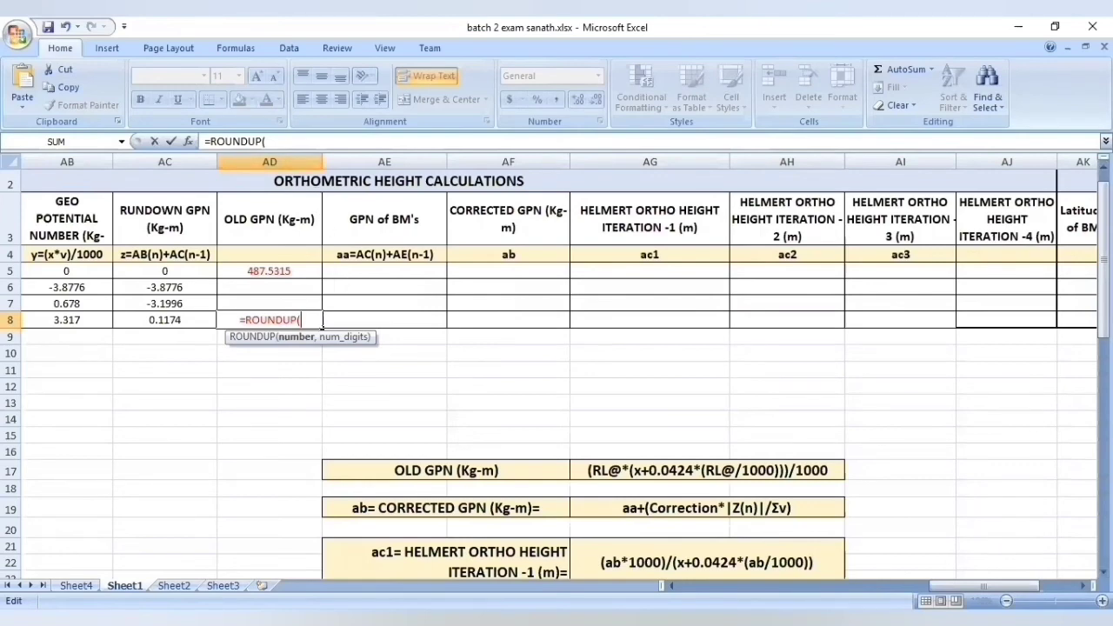
{"action": "left_click", "coordinate": [753, 585]}
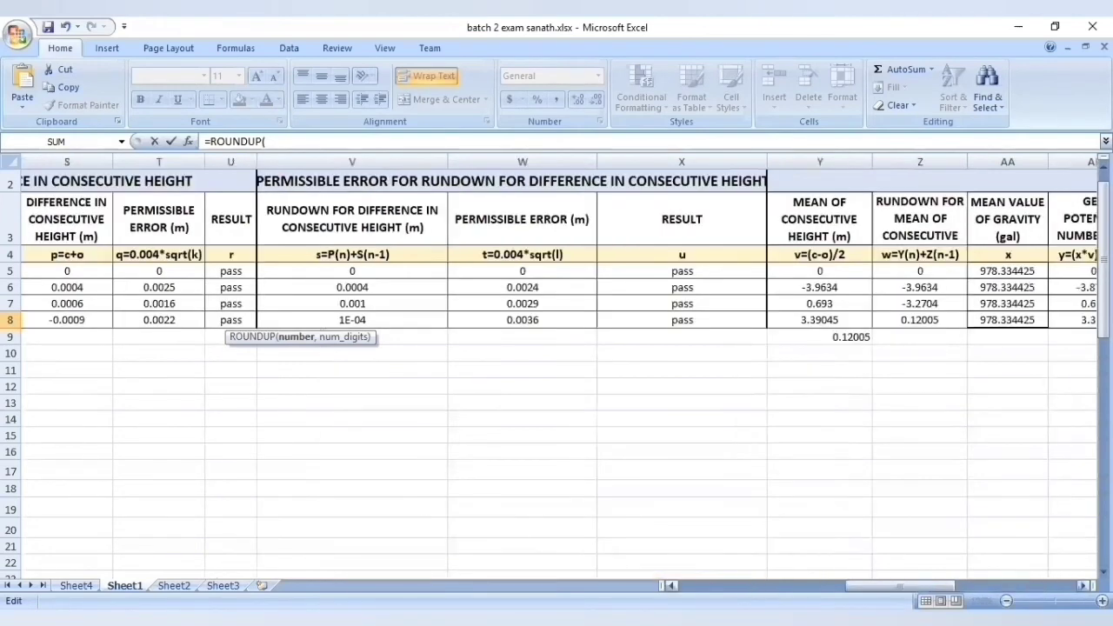
{"action": "left_click", "coordinate": [754, 585]}
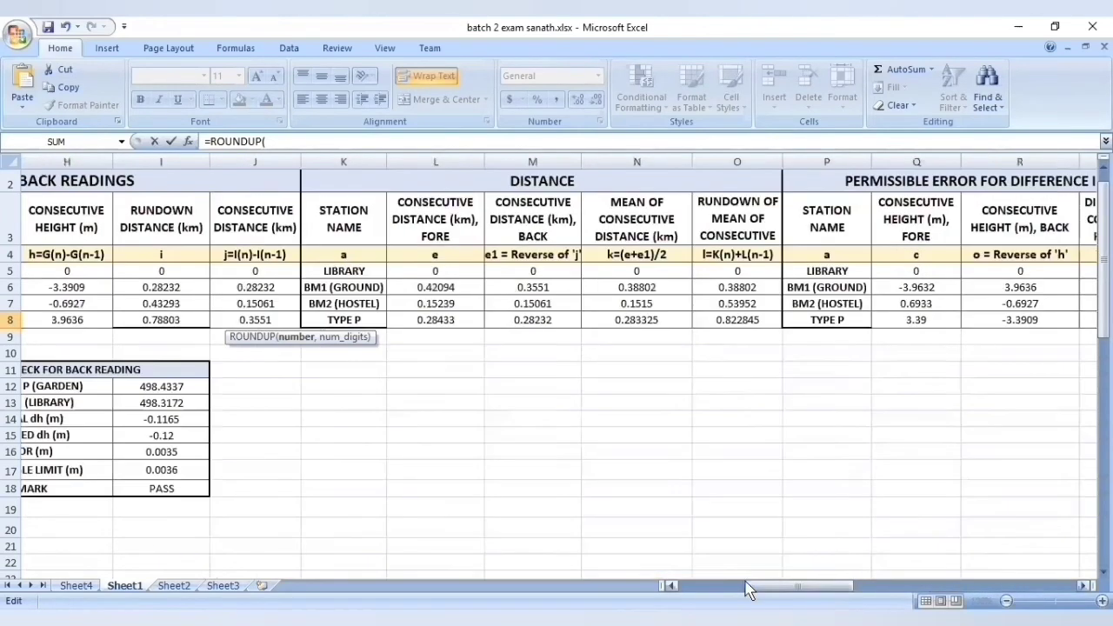
{"action": "left_click", "coordinate": [150, 386]}
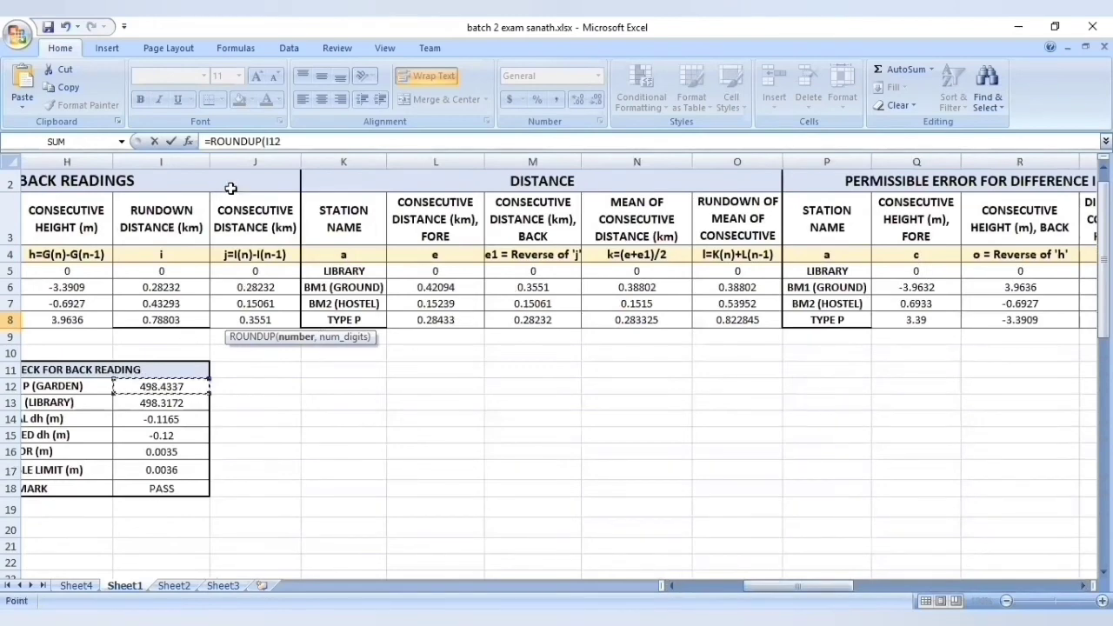
{"action": "left_click", "coordinate": [294, 141]}
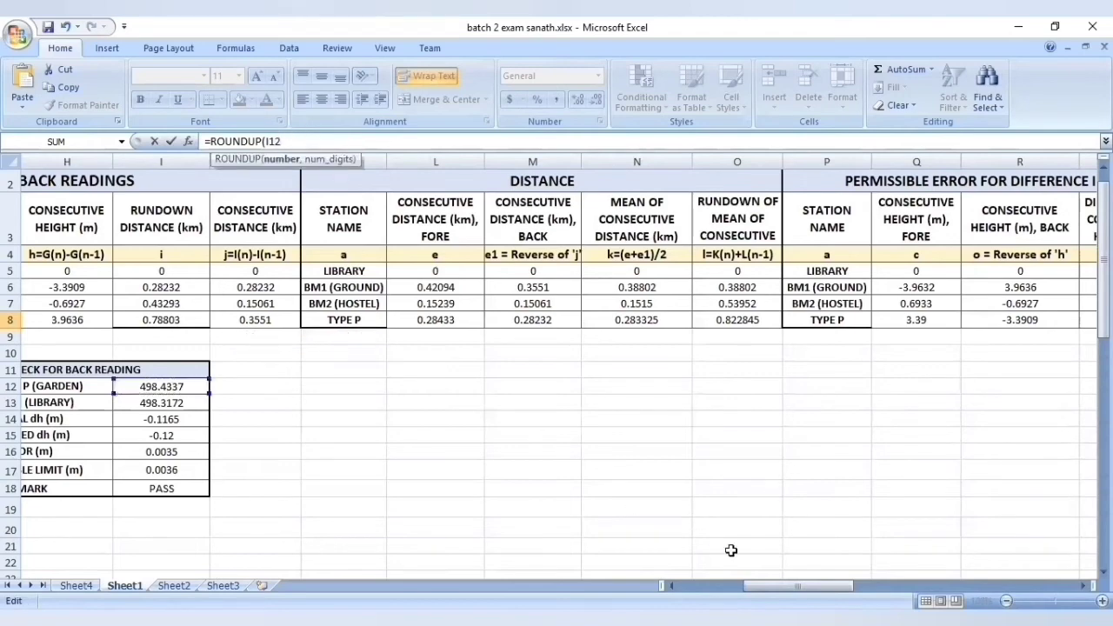
Continue the old GPN formula in AD8 with *(AA8+0.0424, using the mean gravity value from row 8
{"action": "left_click_drag", "start_coordinate": [796, 585], "coordinate": [972, 576]}
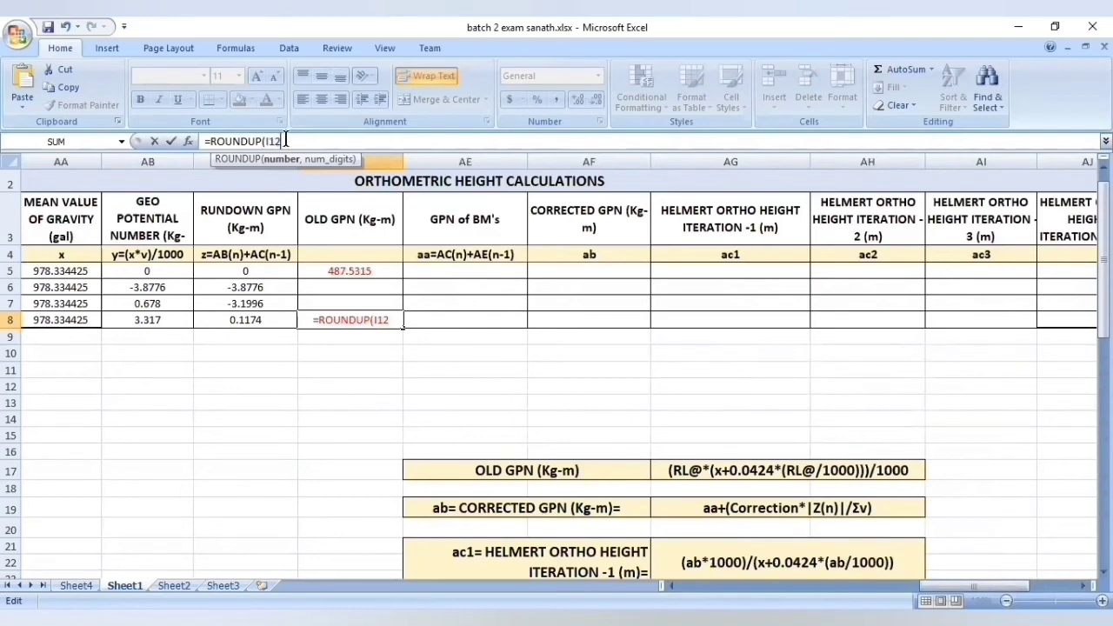
{"action": "type", "text": "*"}
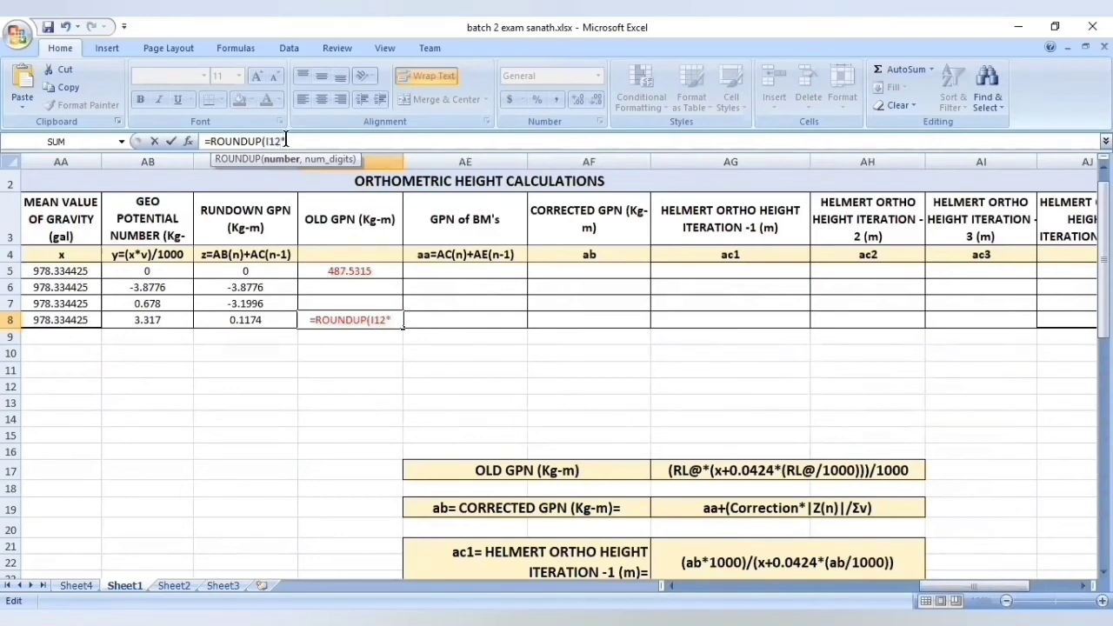
{"action": "type", "text": "("}
{"action": "left_click", "coordinate": [73, 288]}
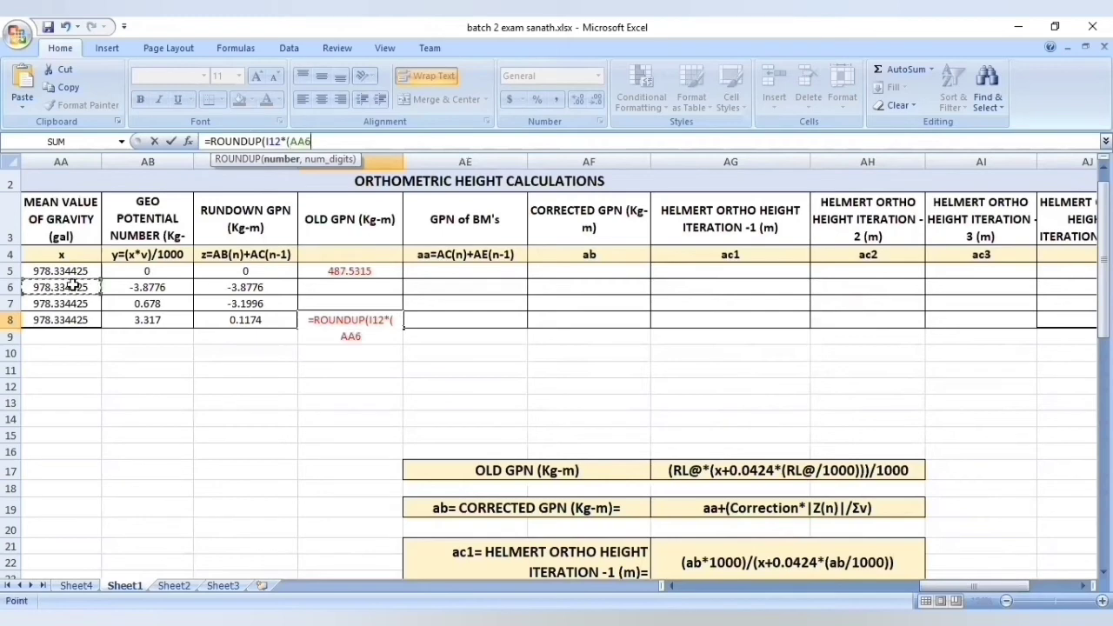
{"action": "left_click", "coordinate": [77, 319]}
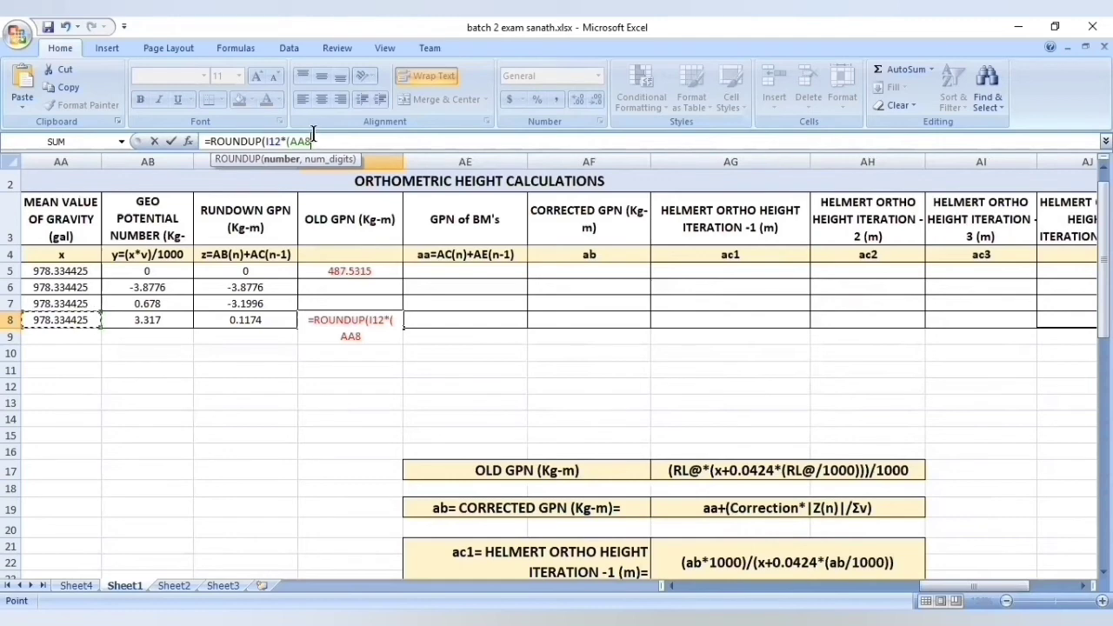
{"action": "type", "text": "+"}
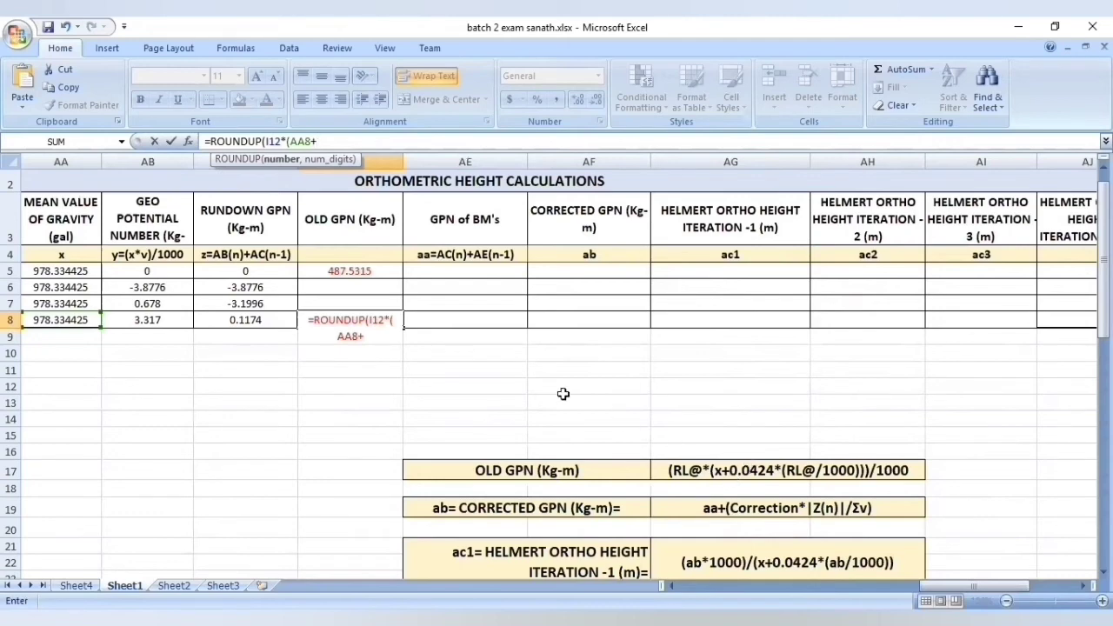
{"action": "type", "text": "0.0424"}
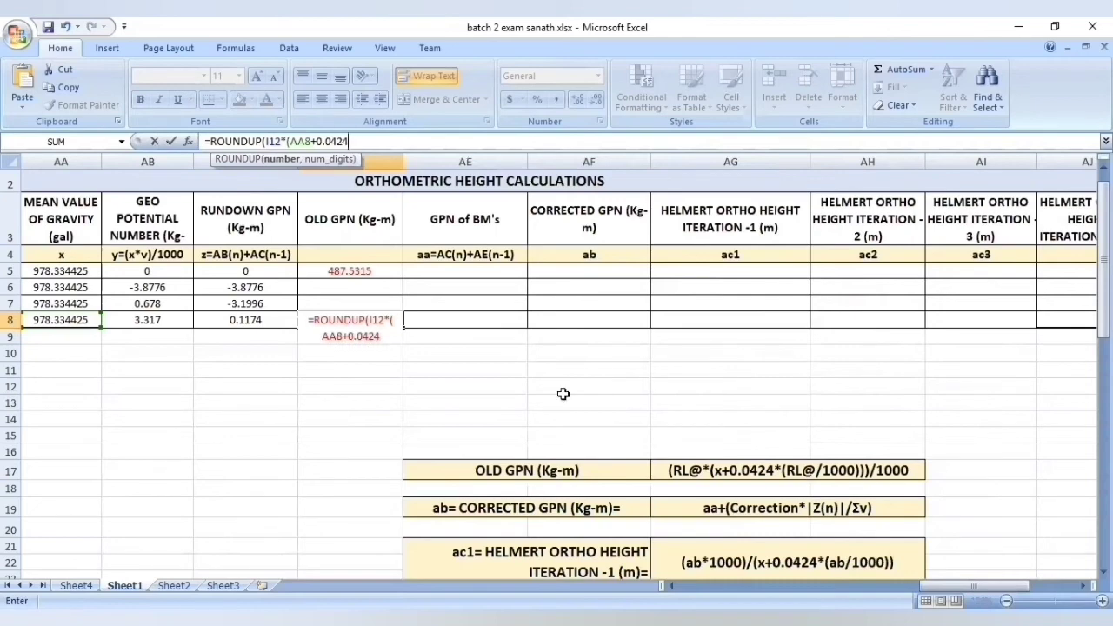
Extend the AD8 formula with *(498.4337/1000), entering the Type P RL as a number
{"action": "type", "text": "*"}
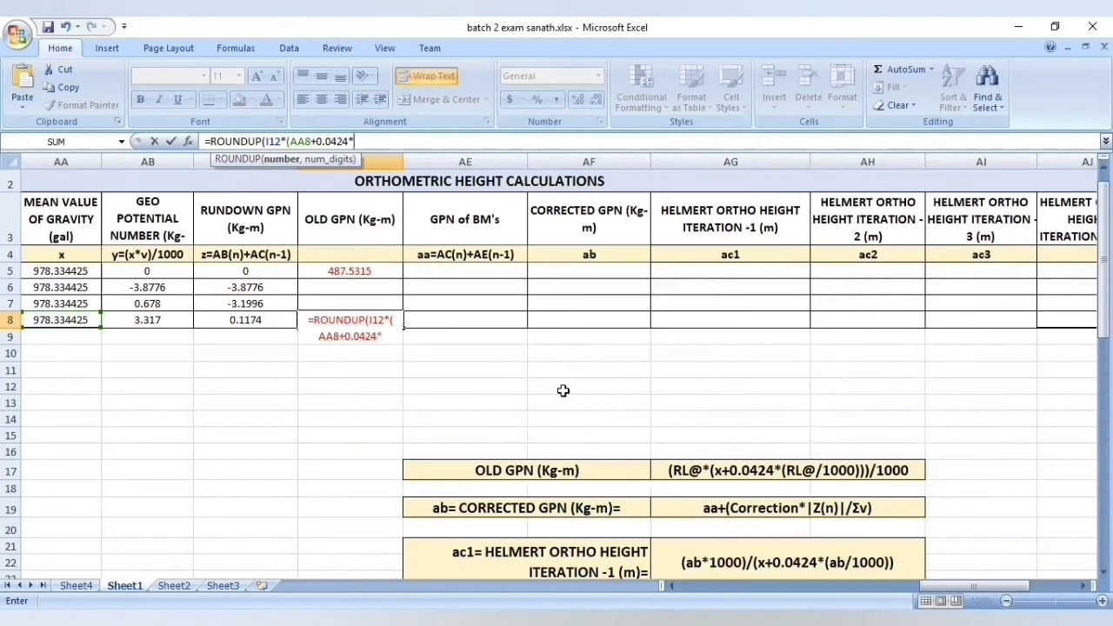
{"action": "type", "text": "("}
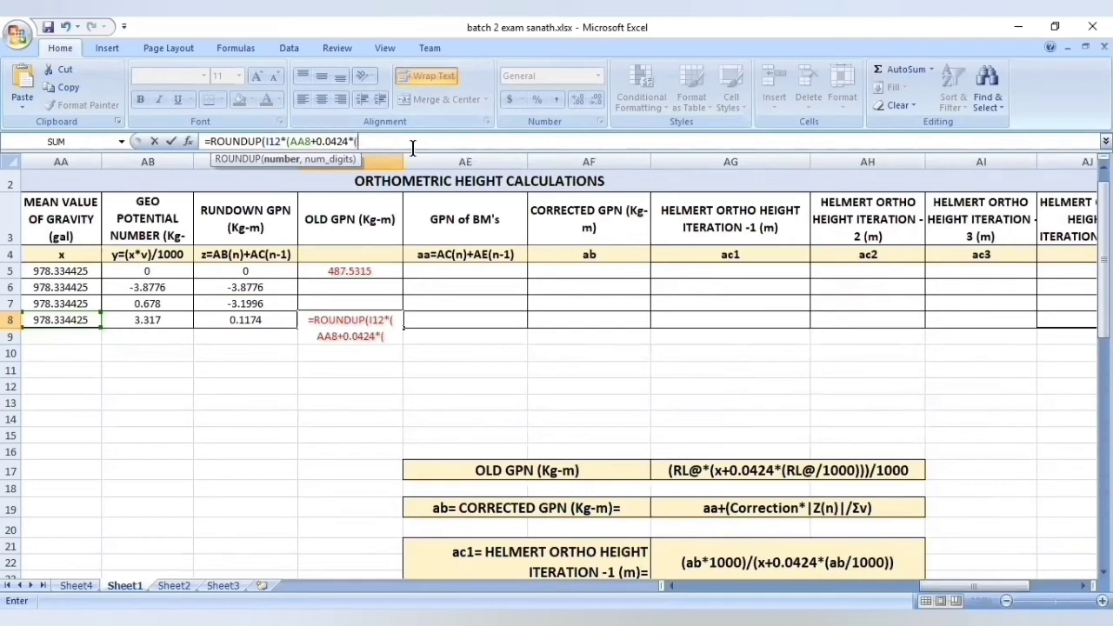
{"action": "type", "text": "498"}
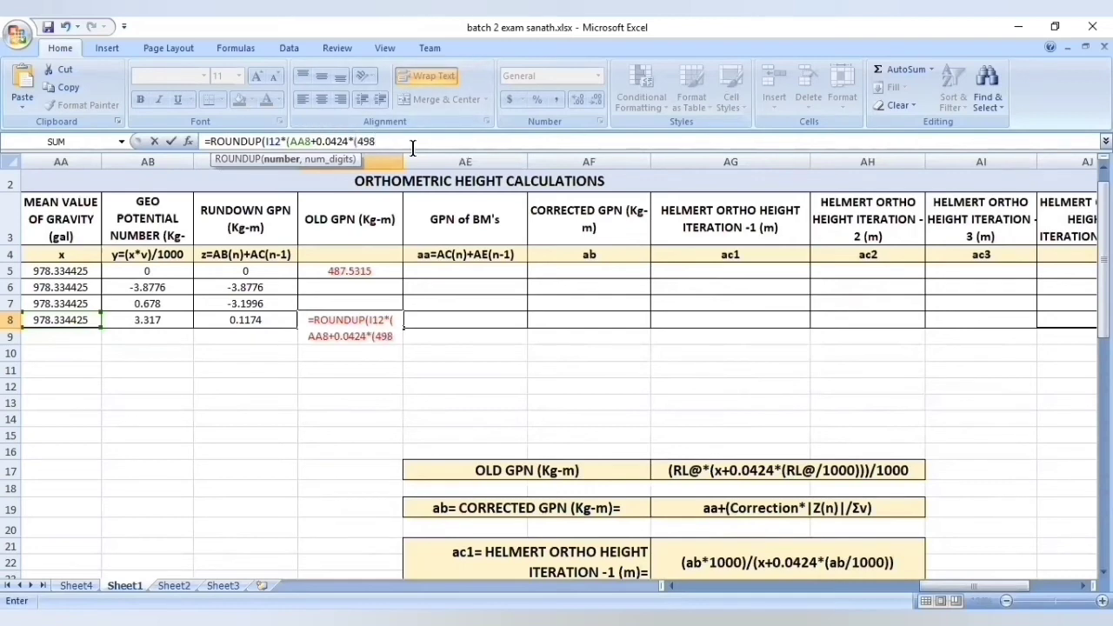
{"action": "type", "text": ".433"}
{"action": "type", "text": "7"}
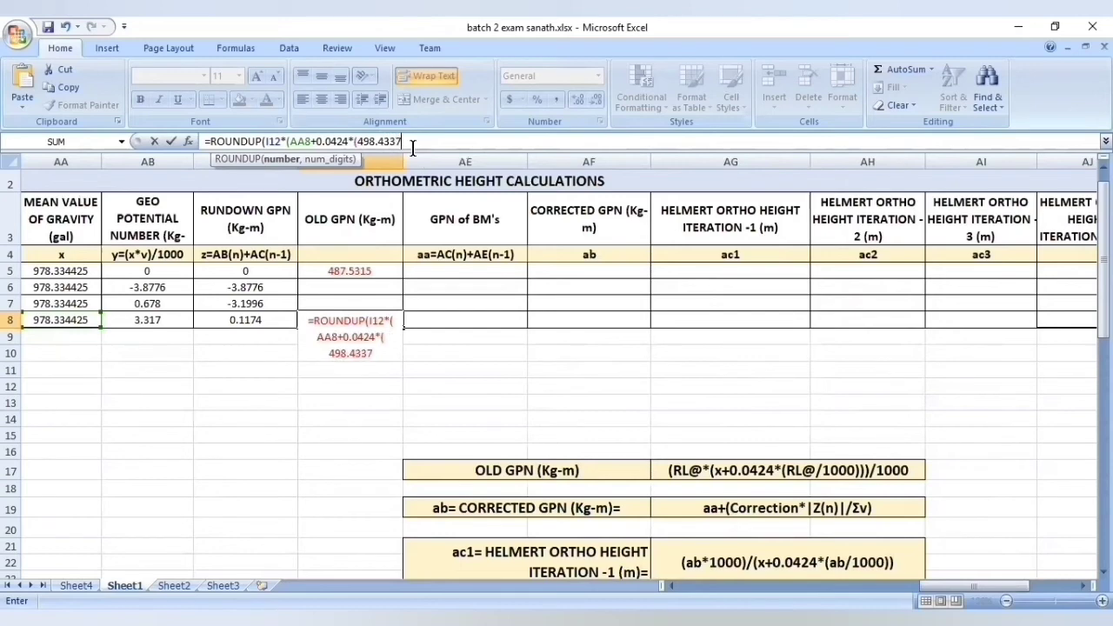
{"action": "type", "text": ")"}
{"action": "key", "text": "BackSpace"}
{"action": "type", "text": "/1000)"}
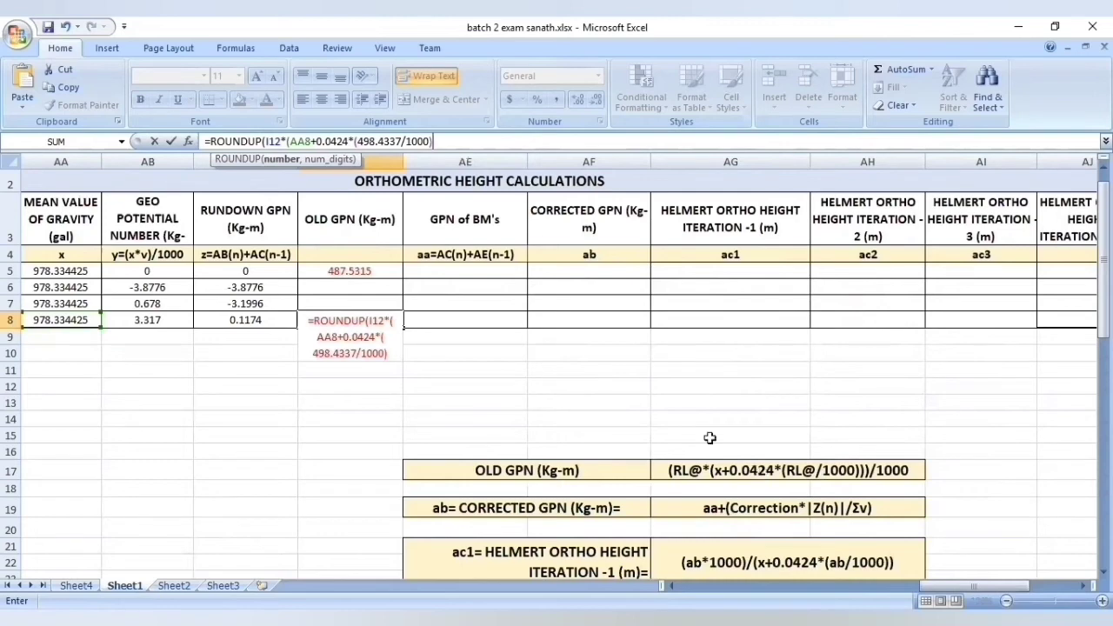
Open a bracket before 0.0424 in the AD8 formula, finish it with ))/1000,4) and enter it
{"action": "left_click", "coordinate": [318, 141]}
{"action": "type", "text": "("}
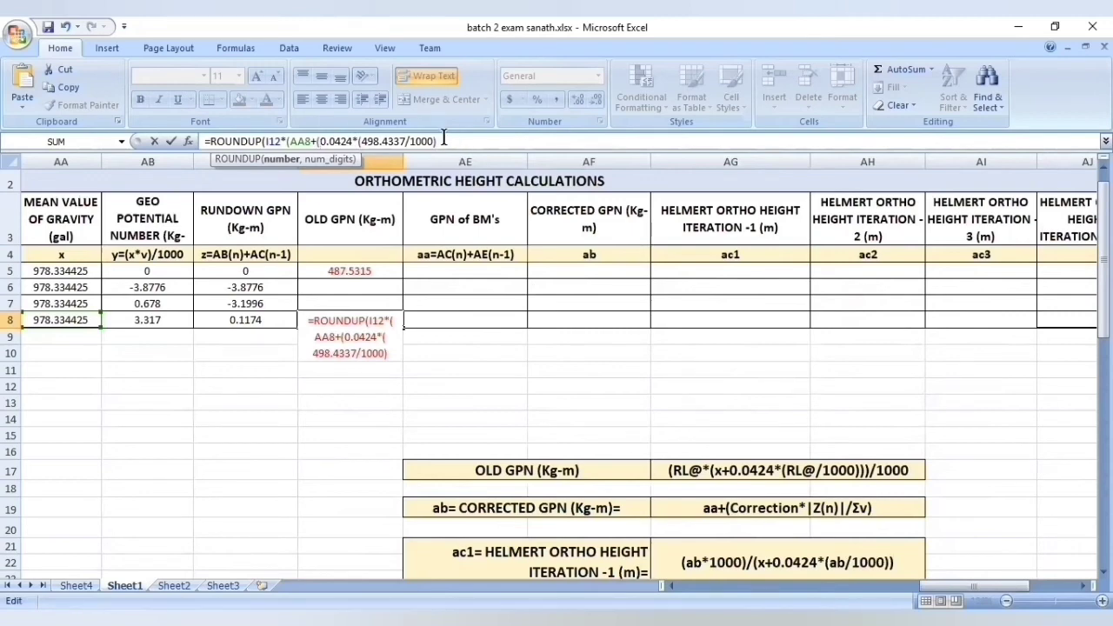
{"action": "type", "text": "))"}
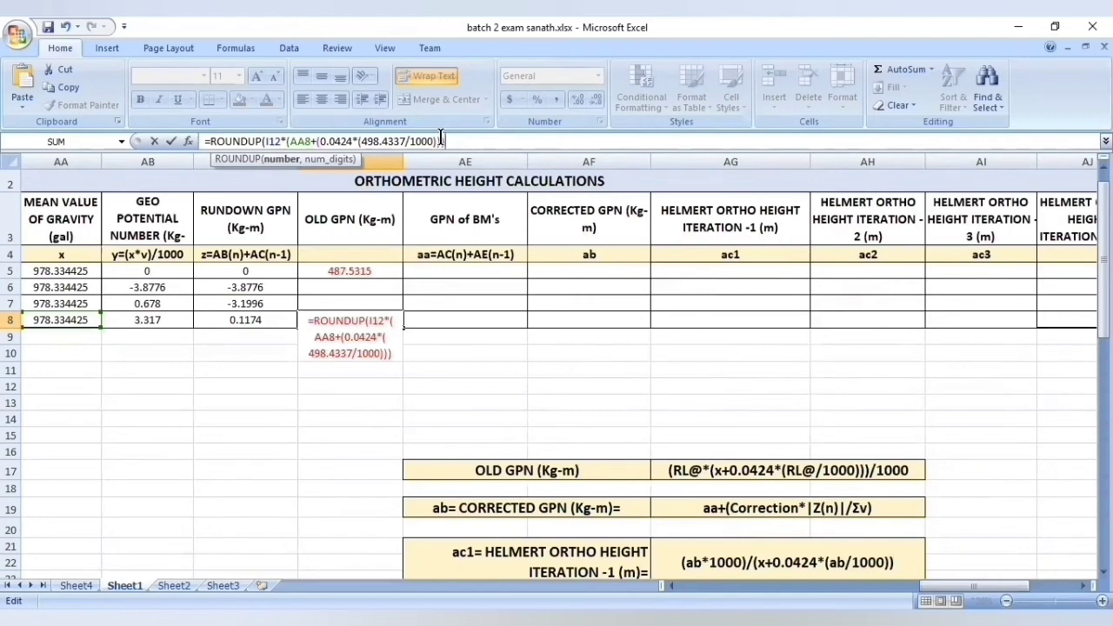
{"action": "type", "text": "/1000"}
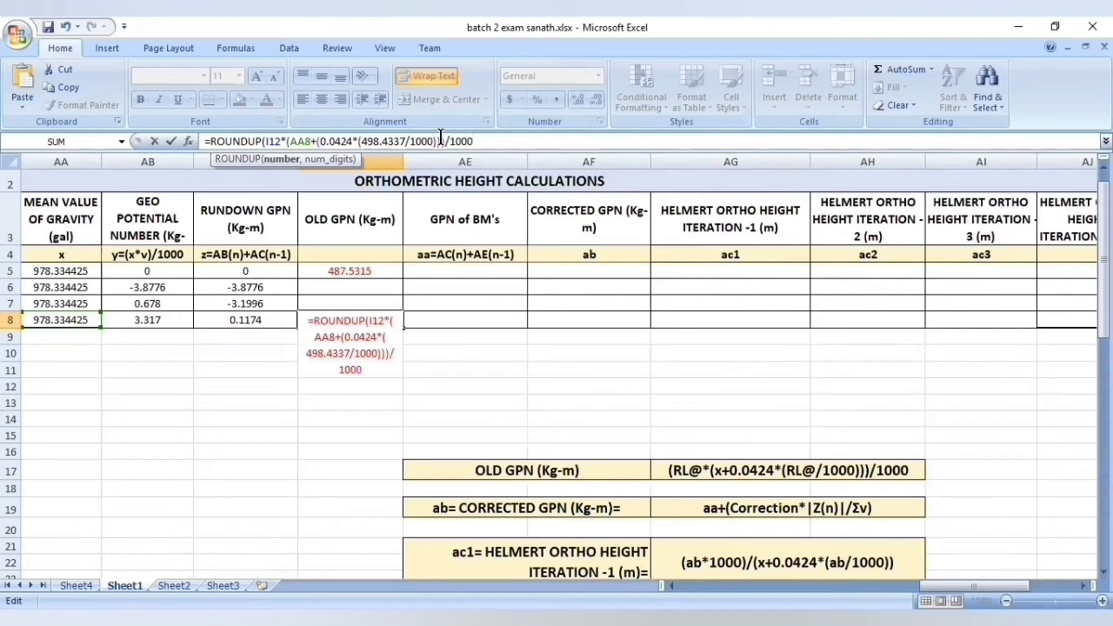
{"action": "type", "text": ",4"}
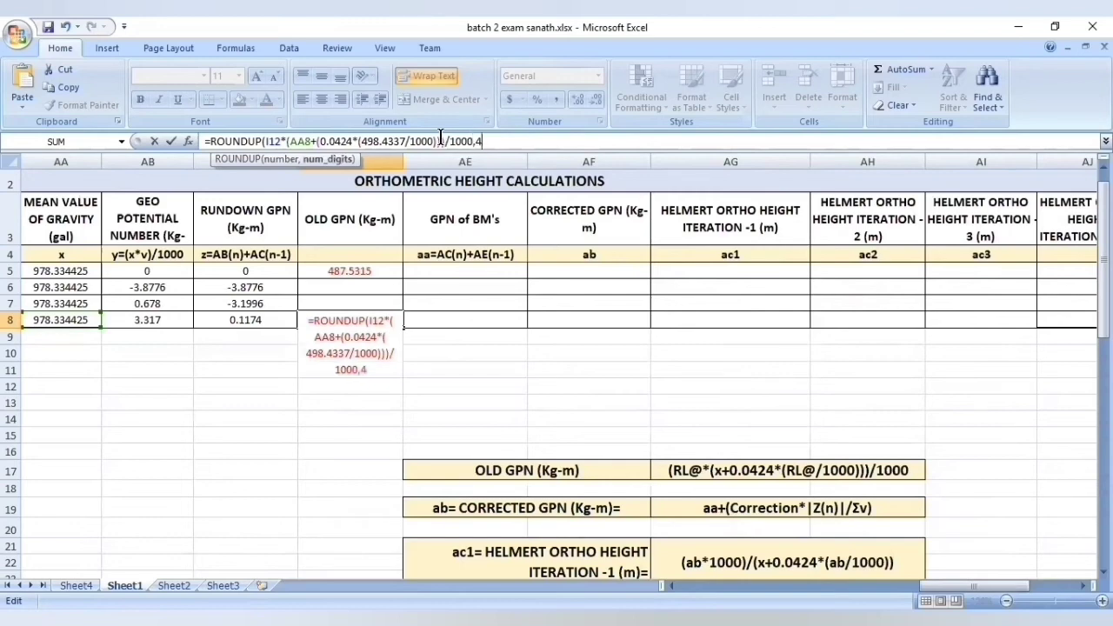
{"action": "type", "text": ")"}
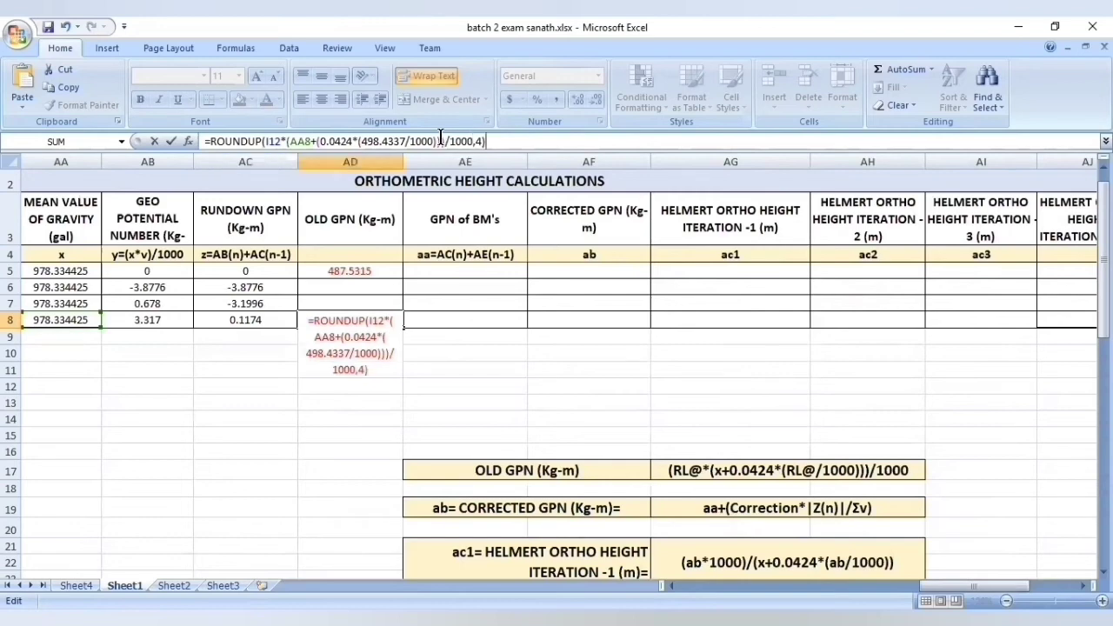
{"action": "key", "text": "Return"}
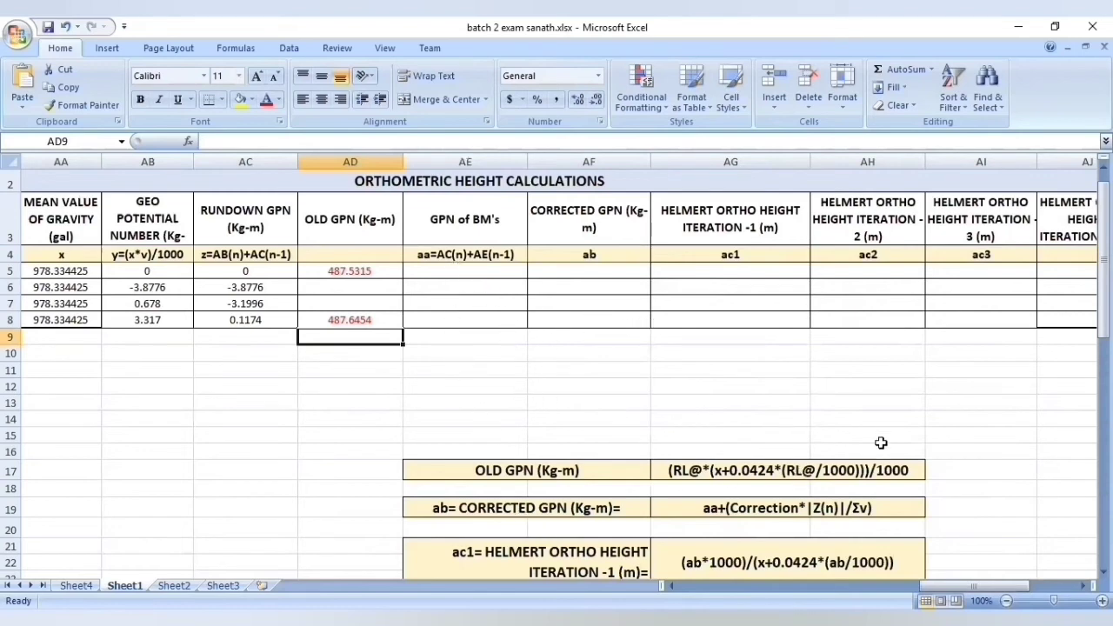
Replace the GPN of BM's entry for the library in AE5 with the formula =AB5+AD5
{"action": "left_click_drag", "start_coordinate": [975, 587], "coordinate": [966, 587]}
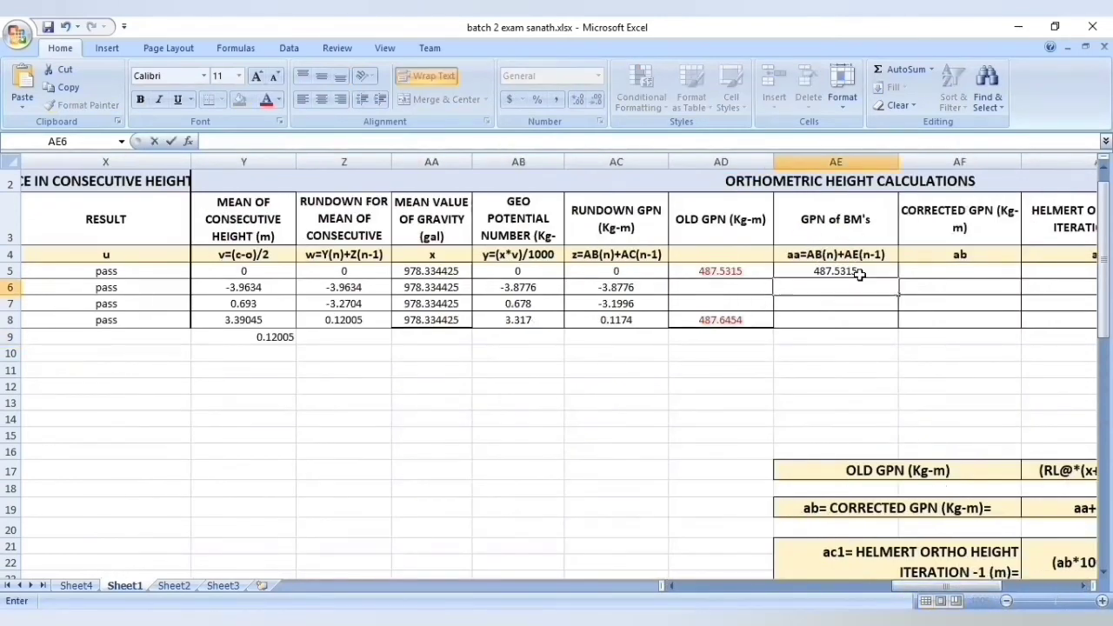
{"action": "double_click", "coordinate": [856, 274]}
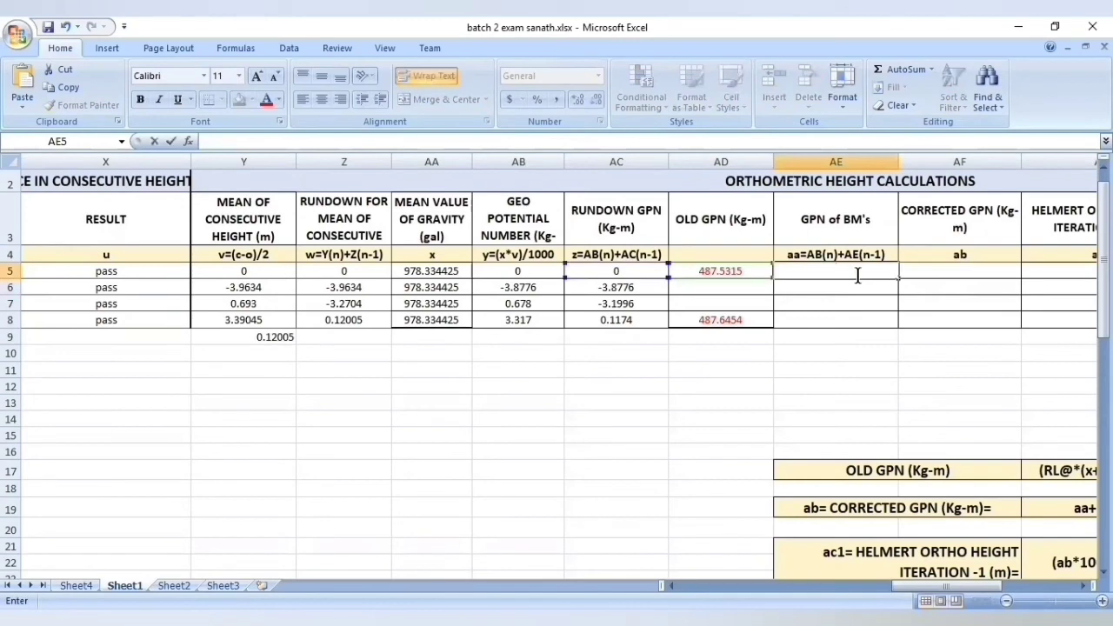
{"action": "type", "text": "="}
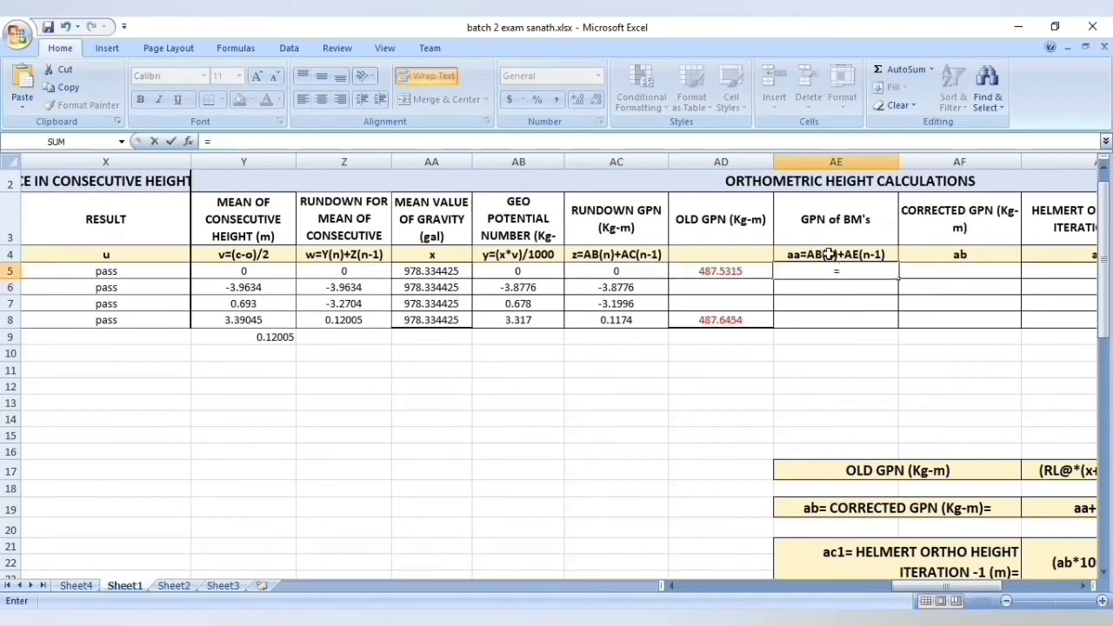
{"action": "left_click", "coordinate": [513, 276]}
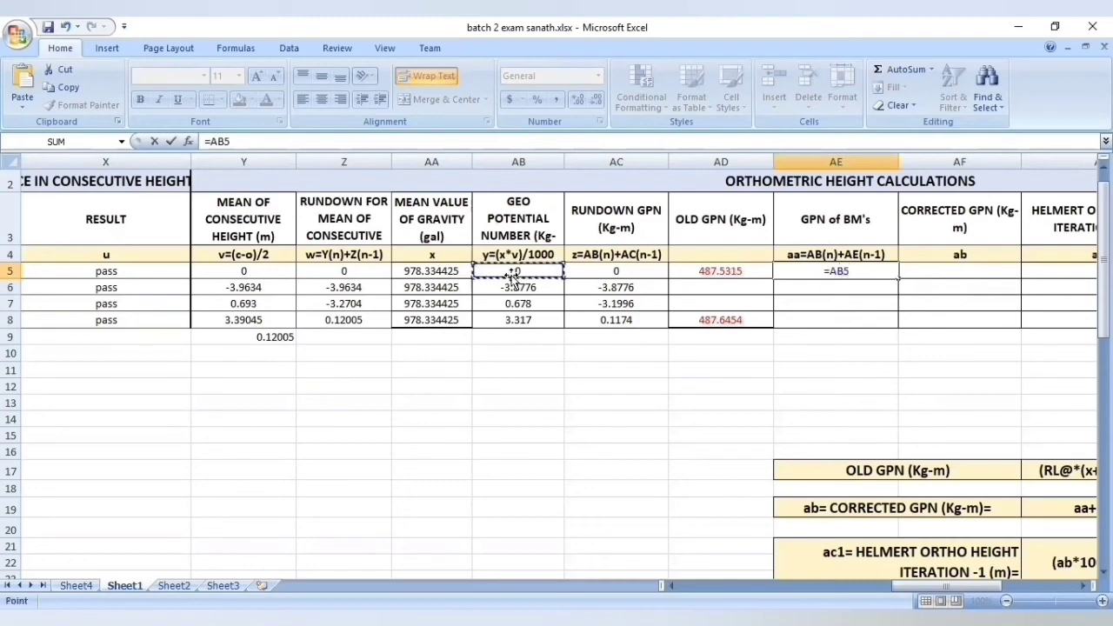
{"action": "type", "text": "+"}
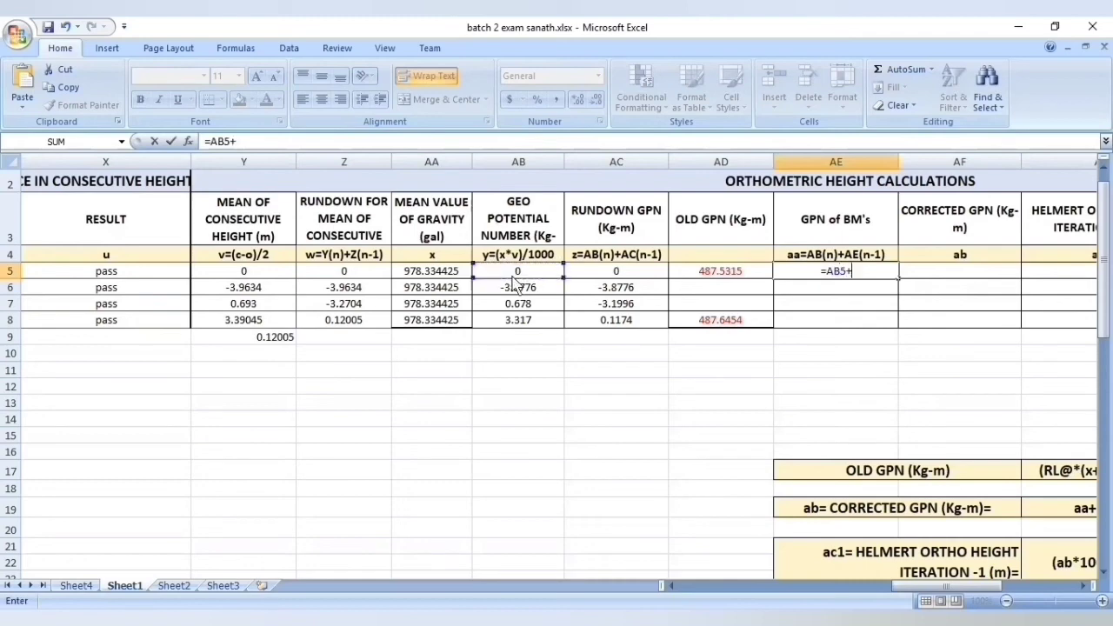
{"action": "left_click", "coordinate": [736, 271]}
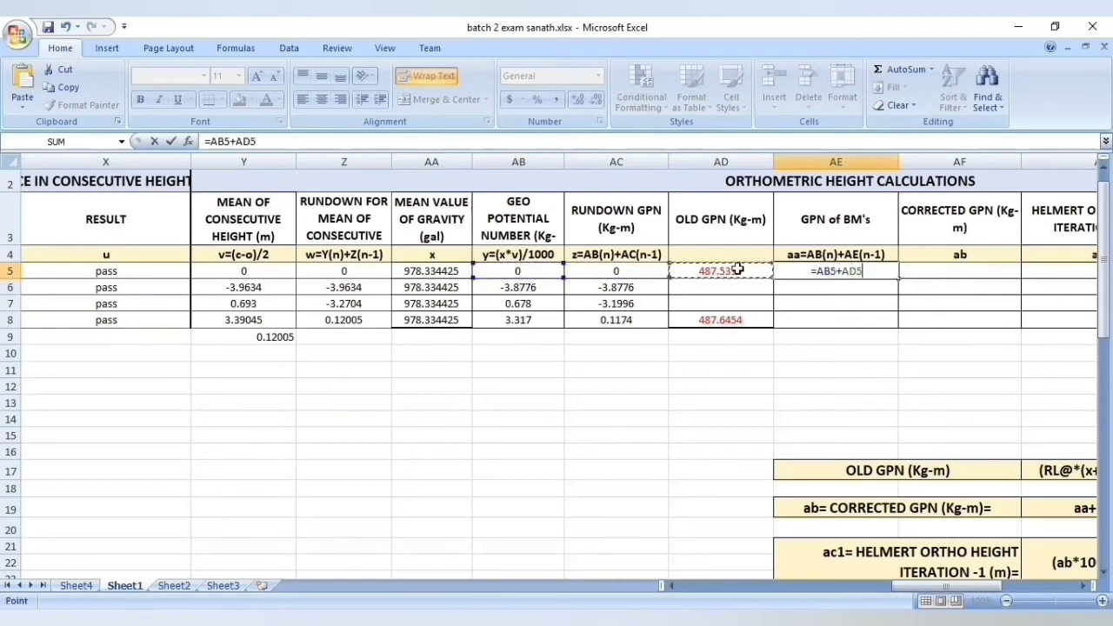
{"action": "key", "text": "Return"}
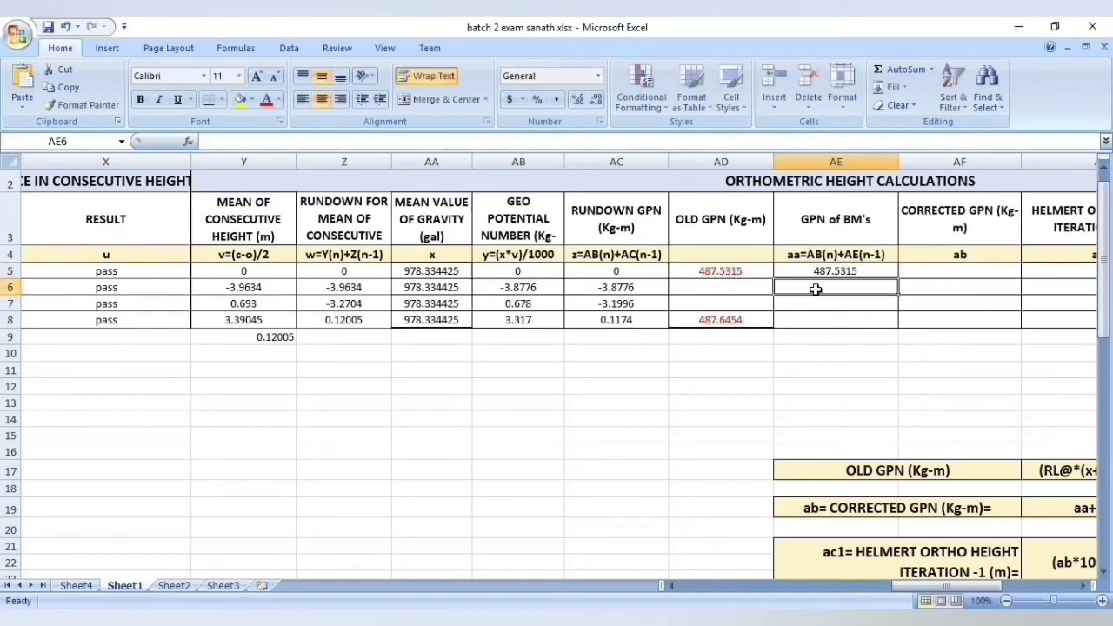
Calculate the GPN of BM1 in AE6 with the formula =AB6+AE5
{"action": "type", "text": "="}
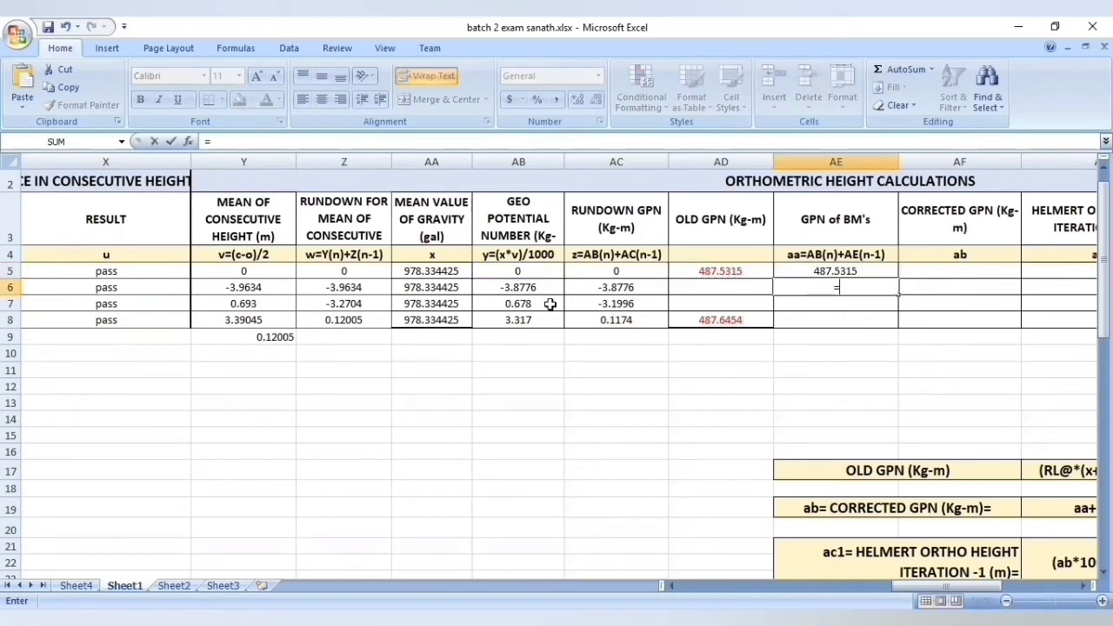
{"action": "left_click", "coordinate": [522, 288]}
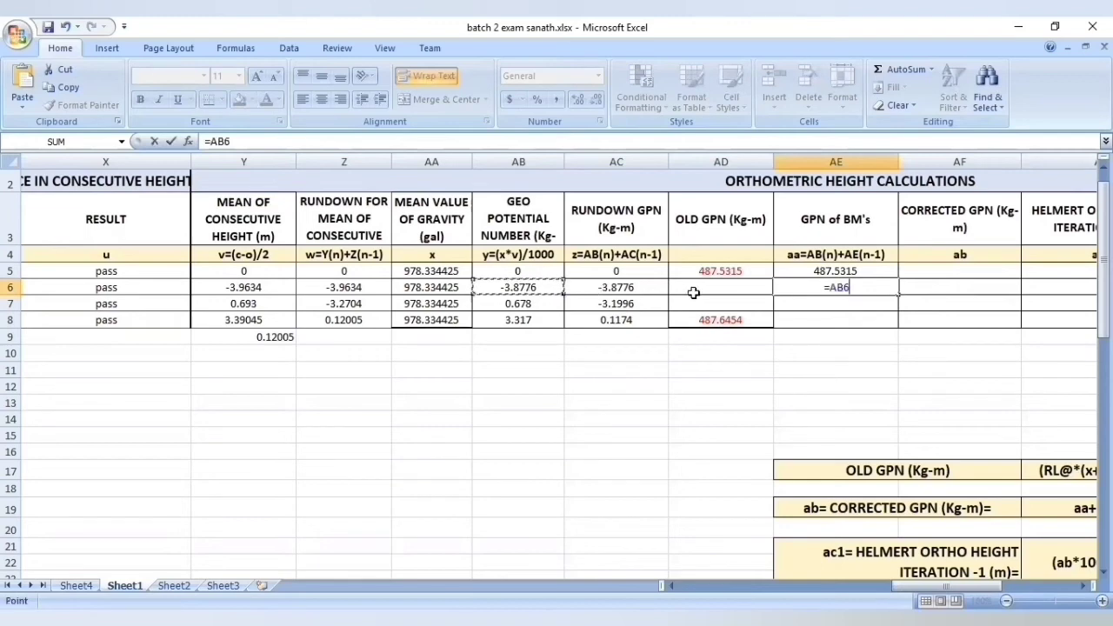
{"action": "type", "text": "+"}
{"action": "left_click", "coordinate": [805, 271]}
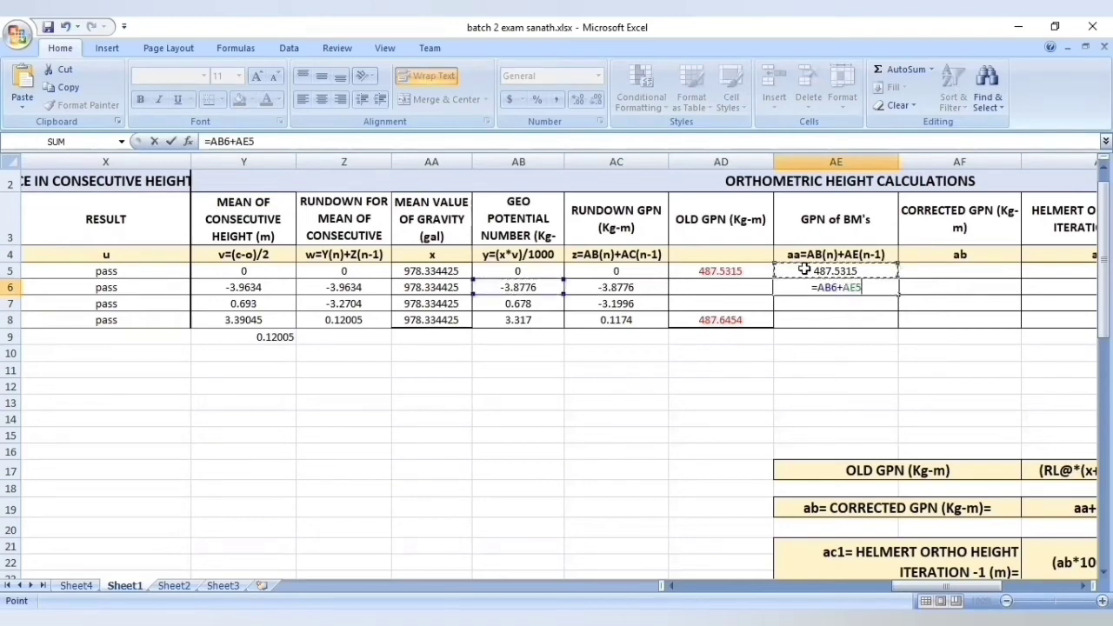
{"action": "key", "text": "Return"}
Calculate the GPN of BM2 in AE7 with the formula =AB7+AE6
{"action": "type", "text": "="}
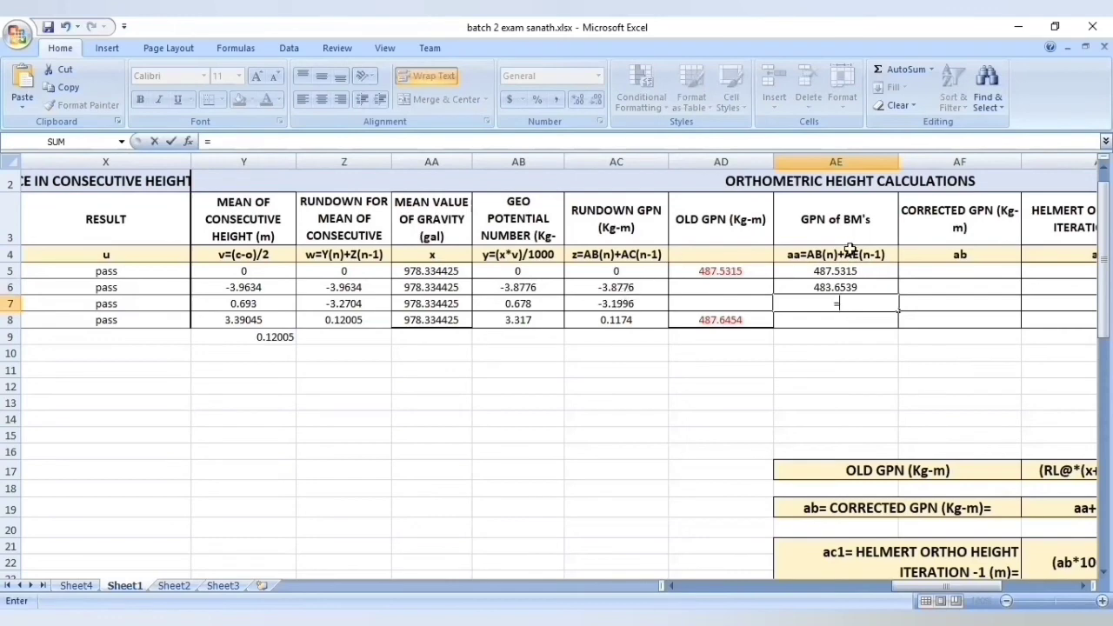
{"action": "left_click", "coordinate": [551, 304]}
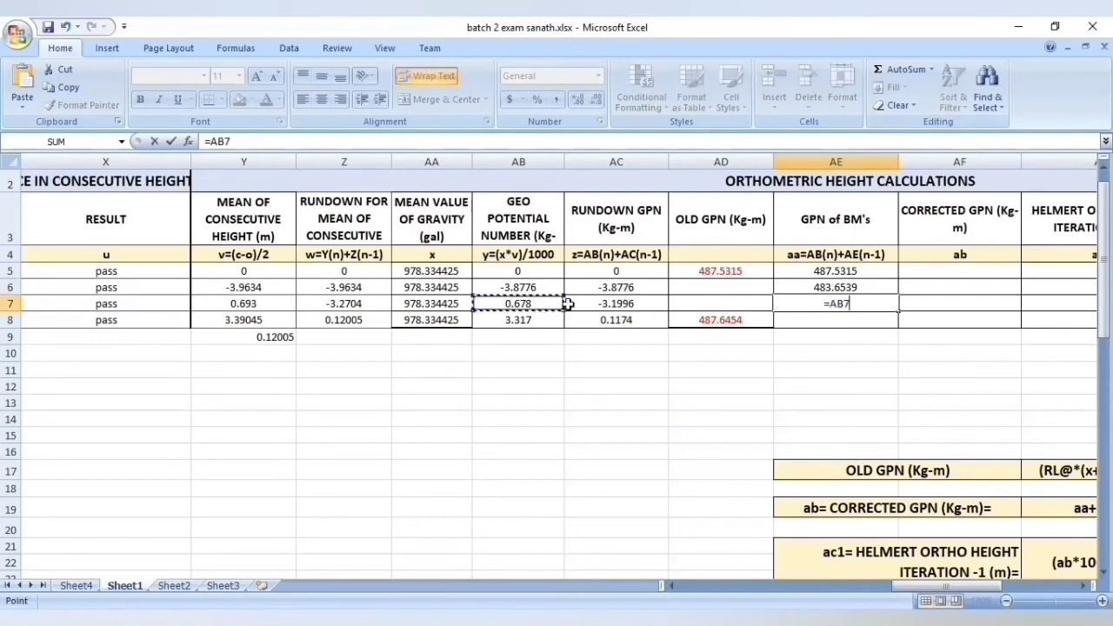
{"action": "type", "text": "+"}
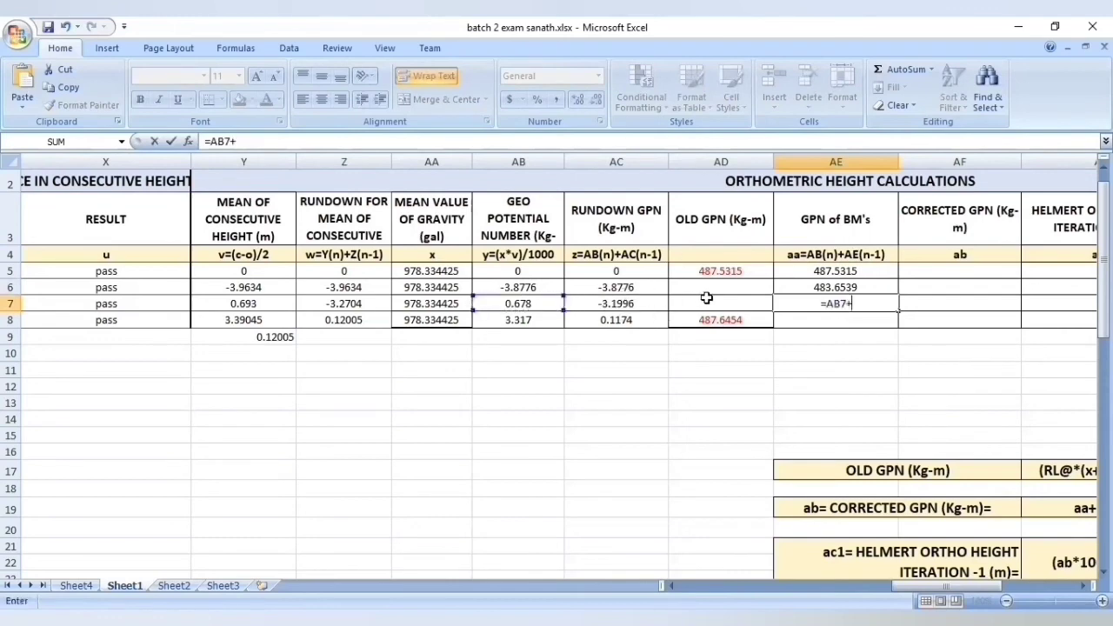
{"action": "left_click", "coordinate": [857, 286]}
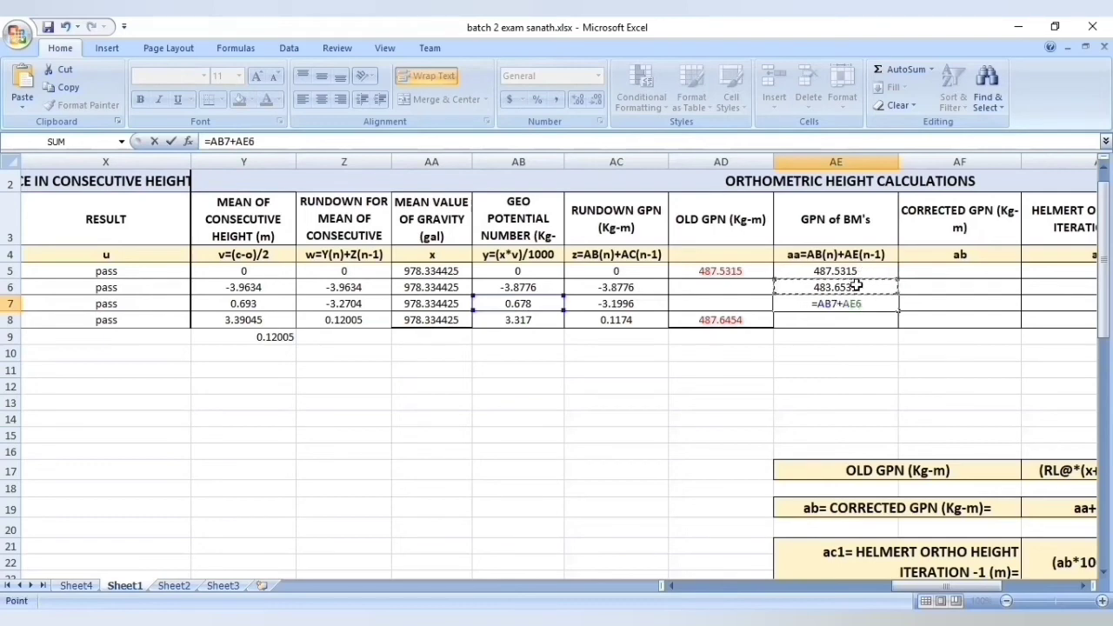
{"action": "key", "text": "Return"}
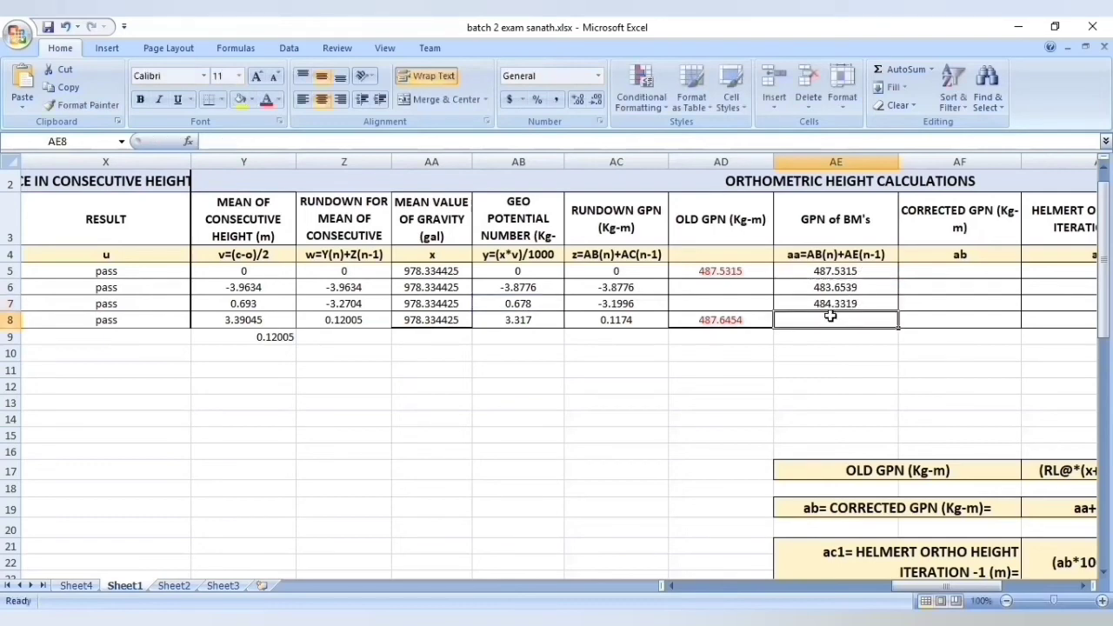
Calculate the GPN of Type P in AE8 with the formula =AB8+AE7
{"action": "type", "text": "="}
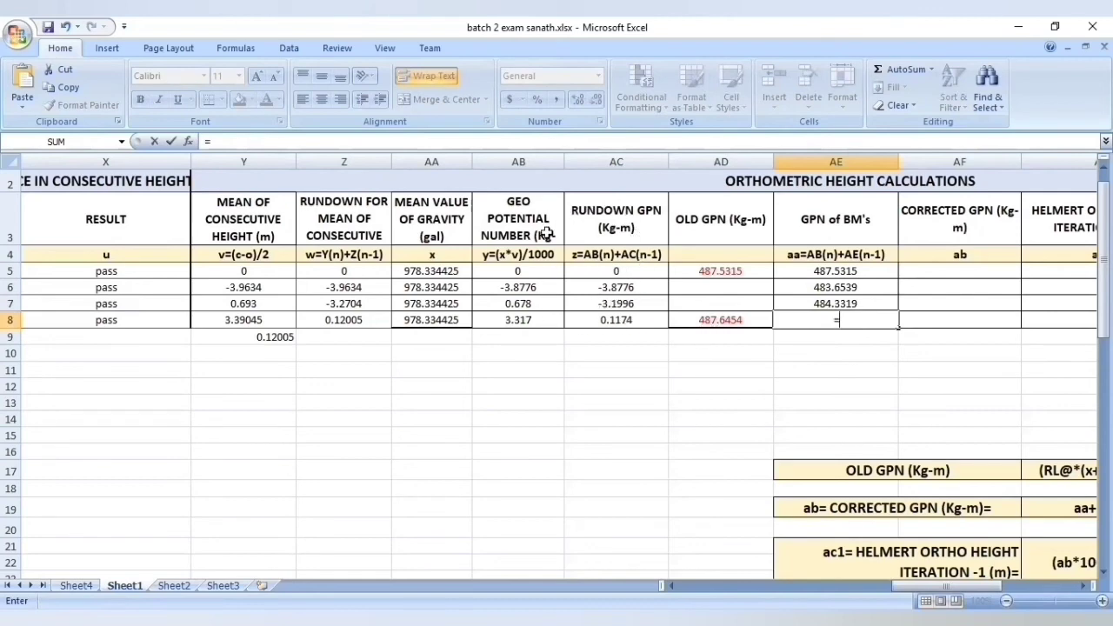
{"action": "left_click", "coordinate": [559, 320]}
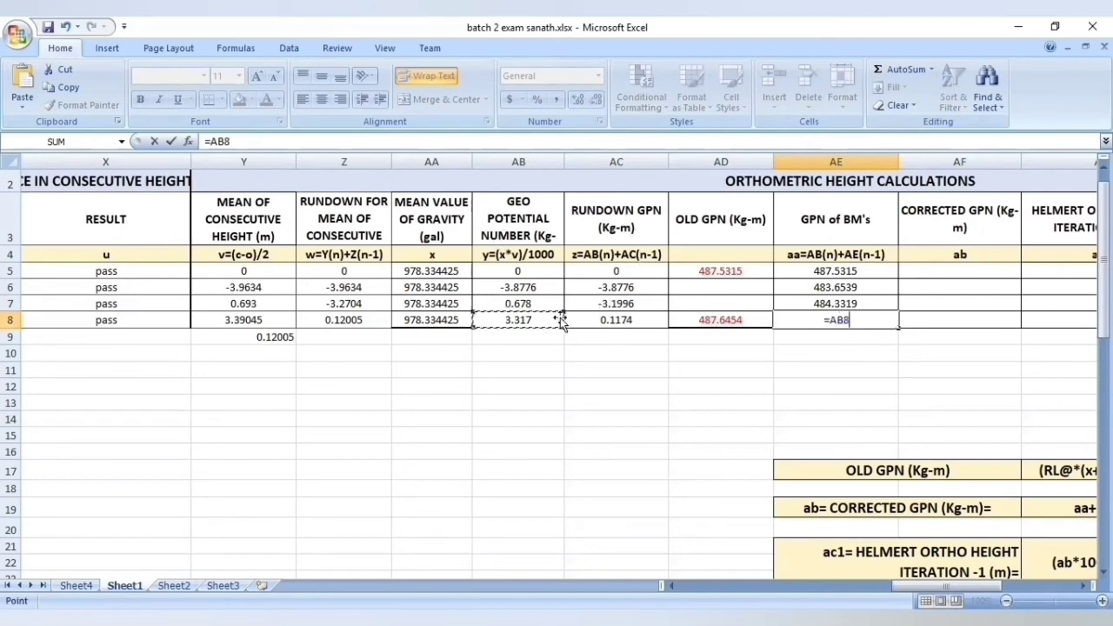
{"action": "type", "text": "+"}
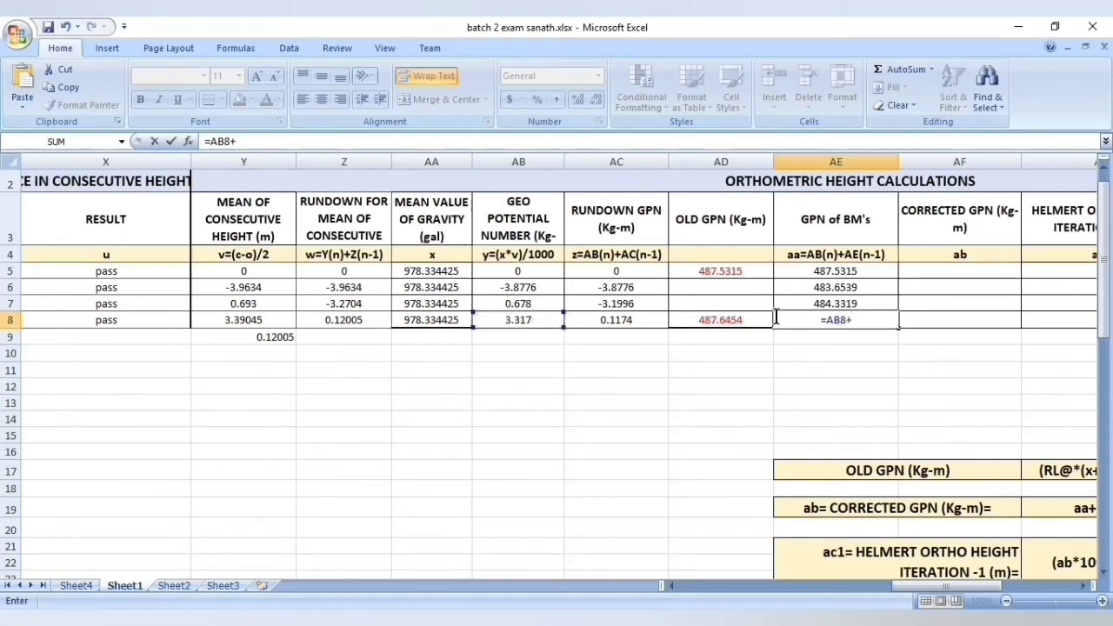
{"action": "left_click", "coordinate": [814, 302]}
{"action": "key", "text": "Return"}
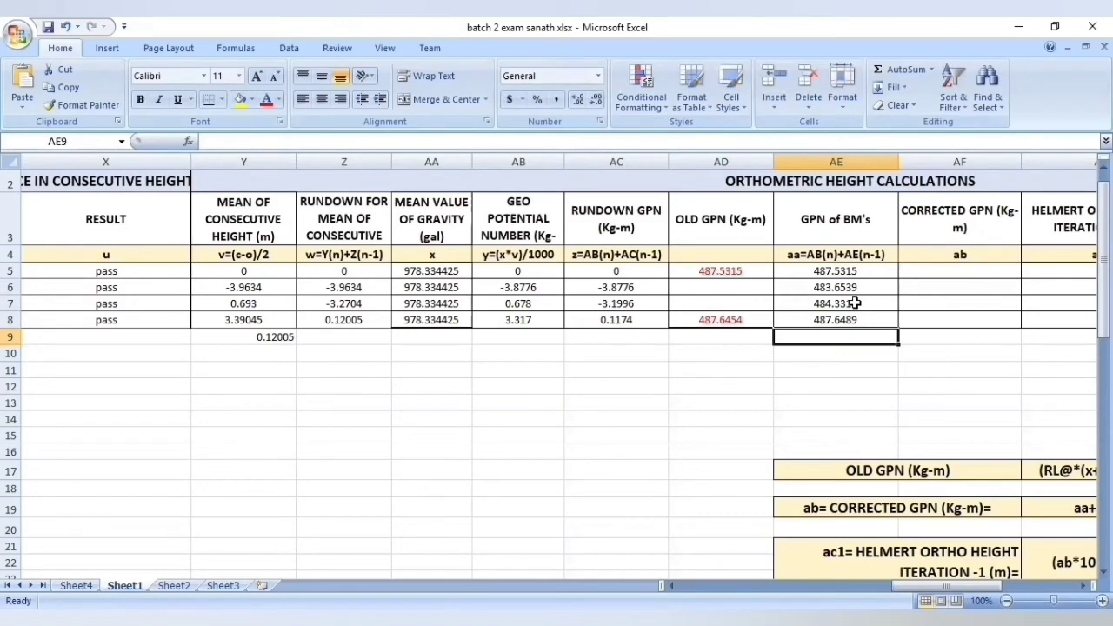
Try the library-to-Type P GPN difference in AE9 with the formula =AE5-AE8 and clear the cell
{"action": "left_click", "coordinate": [851, 271]}
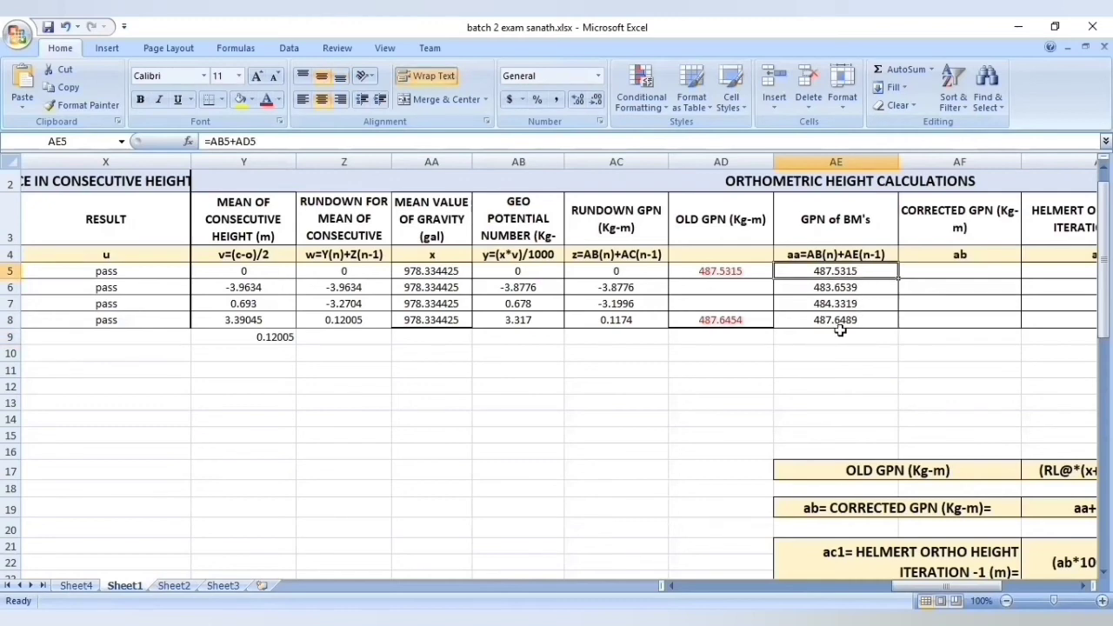
{"action": "left_click", "coordinate": [839, 336]}
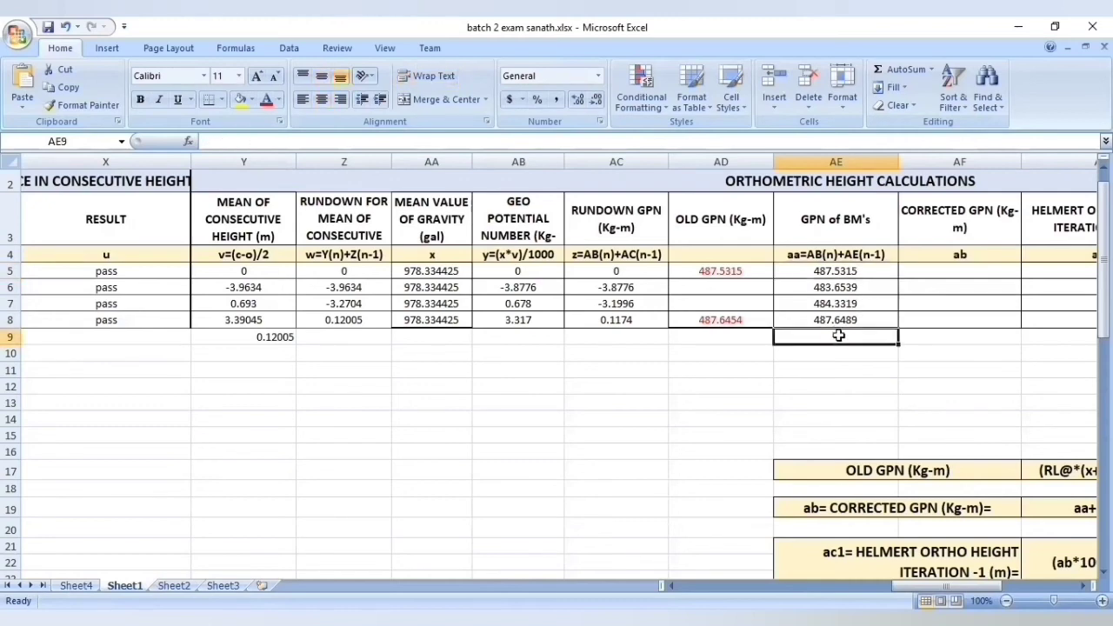
{"action": "type", "text": "="}
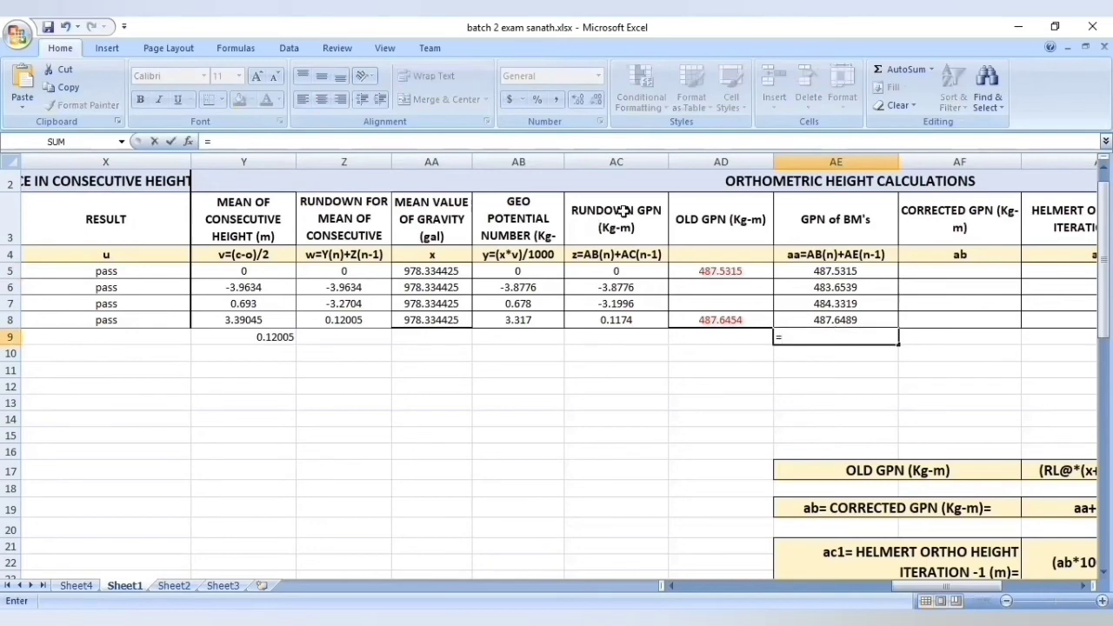
{"action": "left_click", "coordinate": [816, 271]}
{"action": "type", "text": "-"}
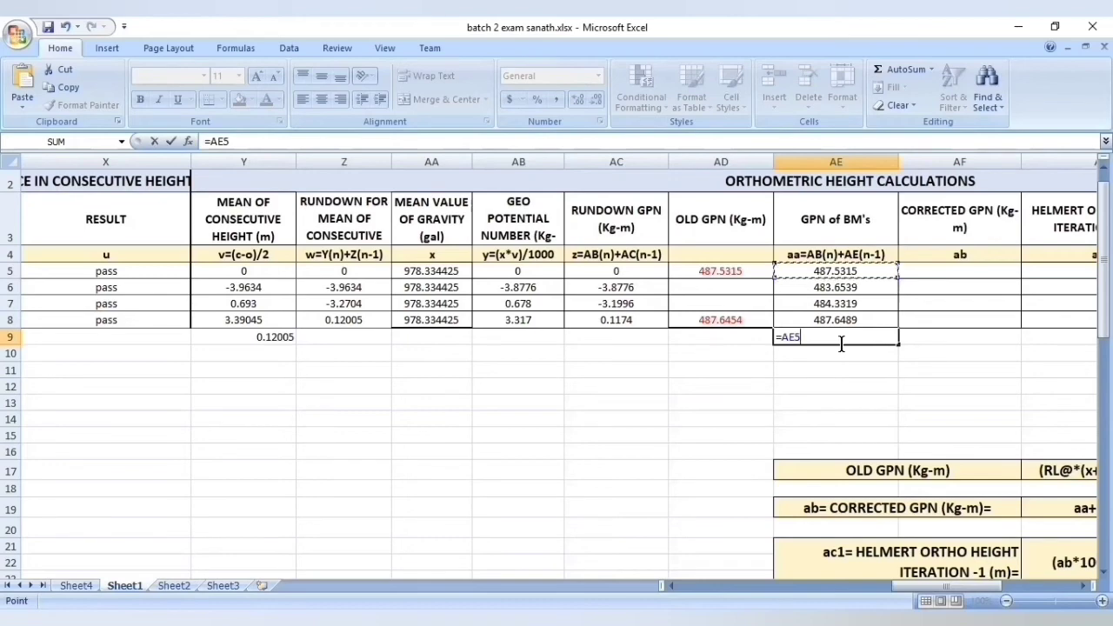
{"action": "left_click", "coordinate": [830, 320]}
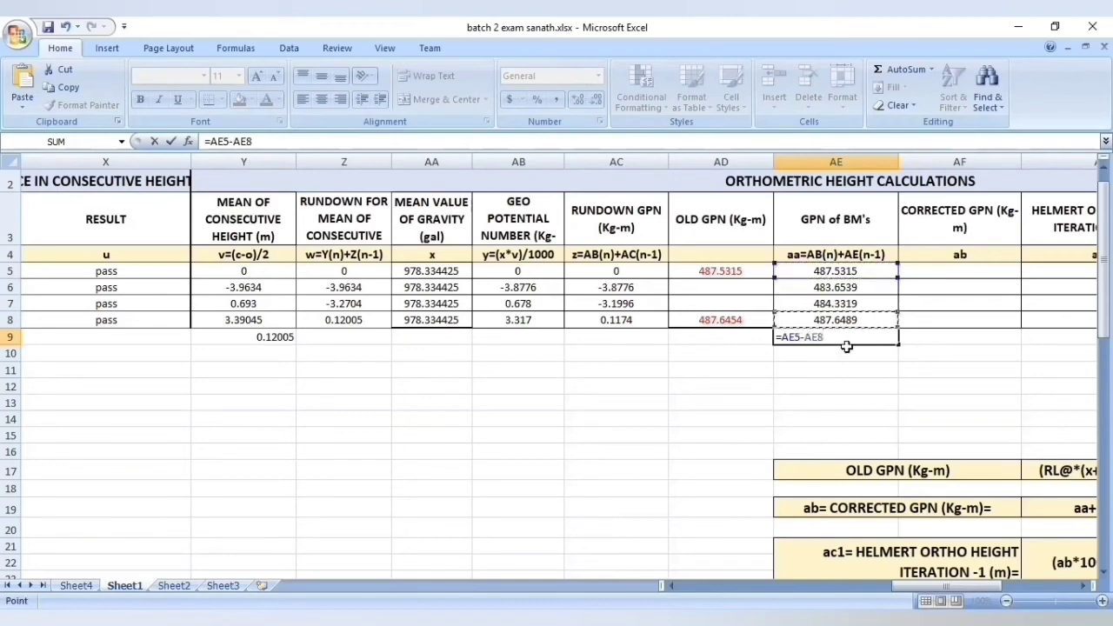
{"action": "key", "text": "Return"}
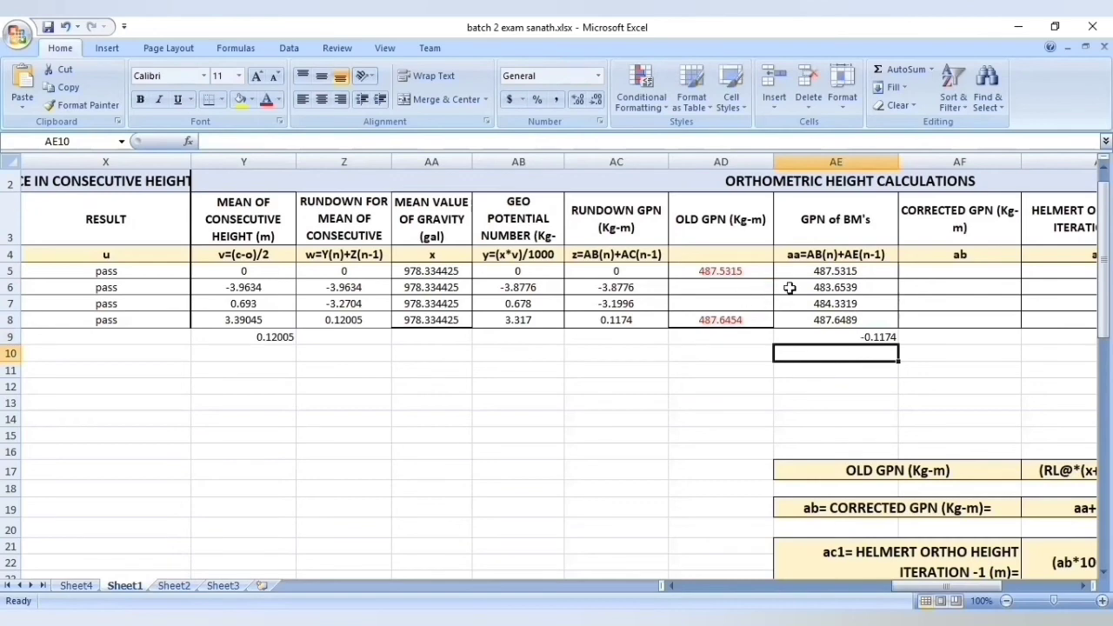
{"action": "left_click", "coordinate": [851, 336]}
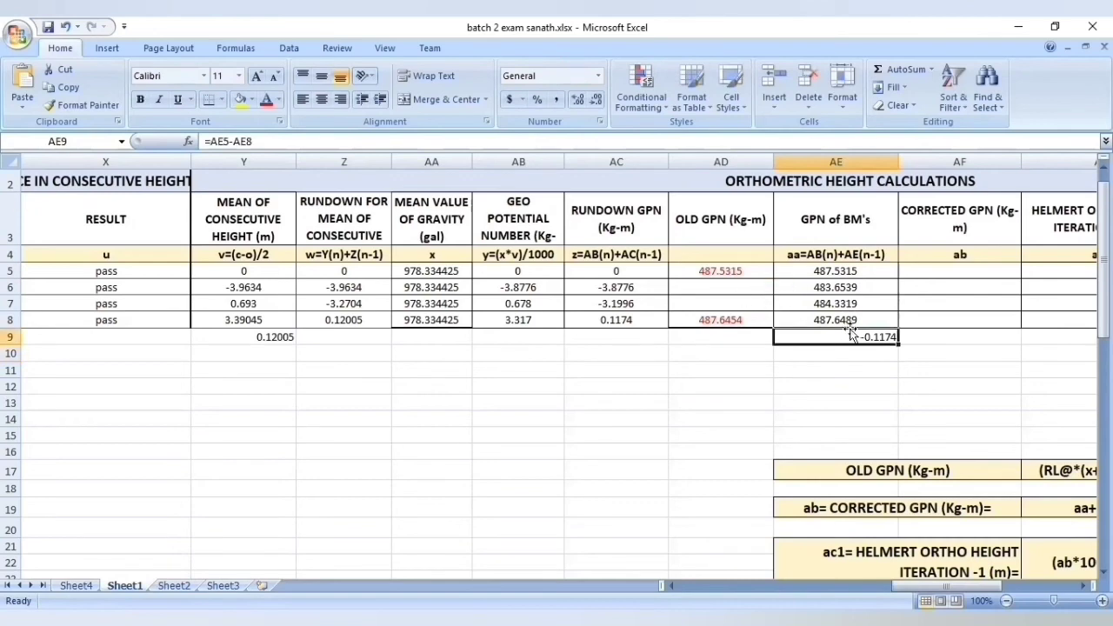
{"action": "key", "text": "BackSpace"}
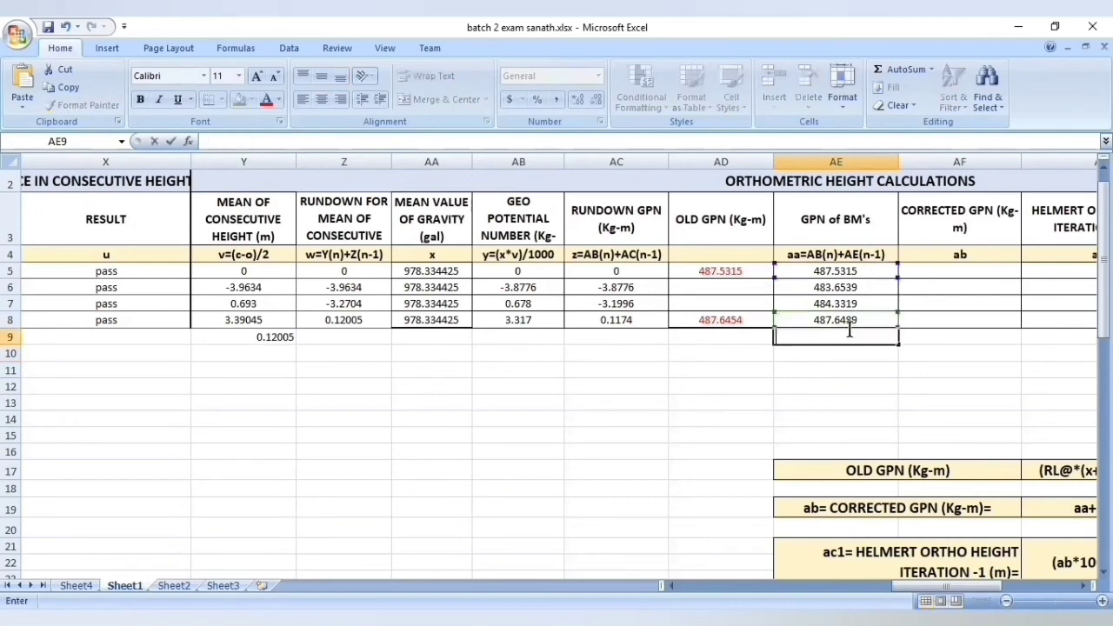
Try the old GPN difference between the library and Type P in AD9 with =AD5-AD8 and clear the cell
{"action": "left_click", "coordinate": [713, 335]}
{"action": "type", "text": "="}
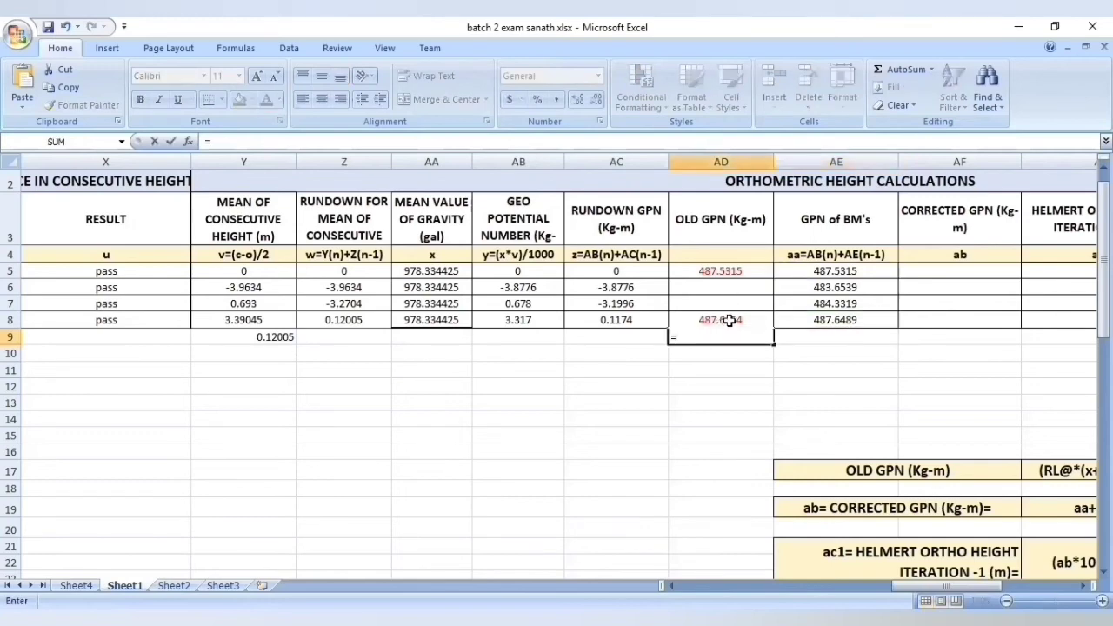
{"action": "left_click", "coordinate": [730, 271]}
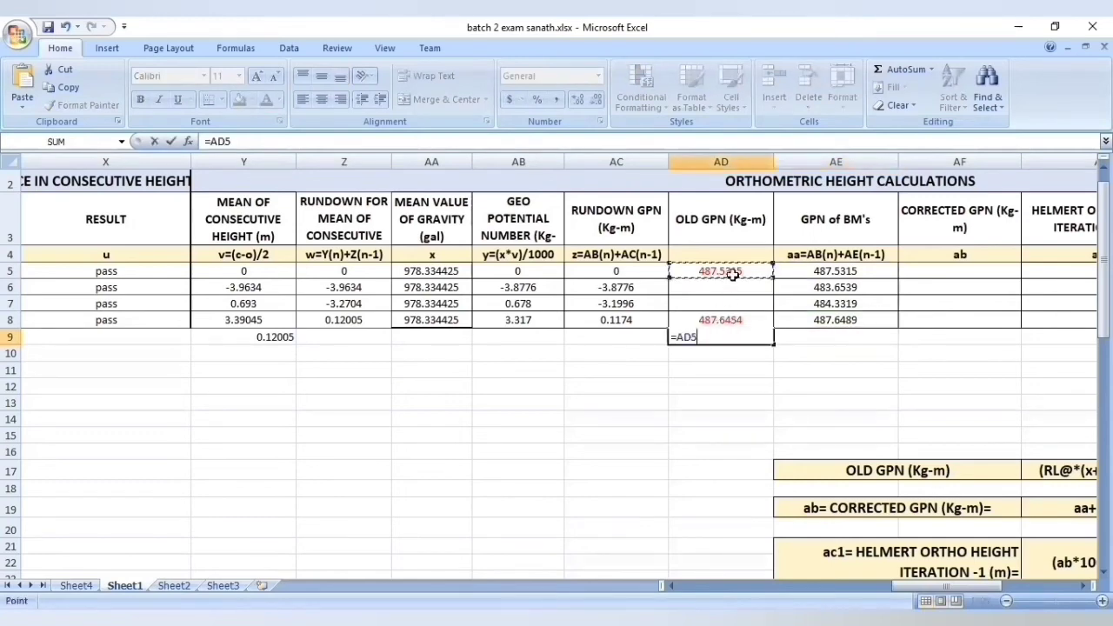
{"action": "type", "text": "-"}
{"action": "left_click", "coordinate": [744, 320]}
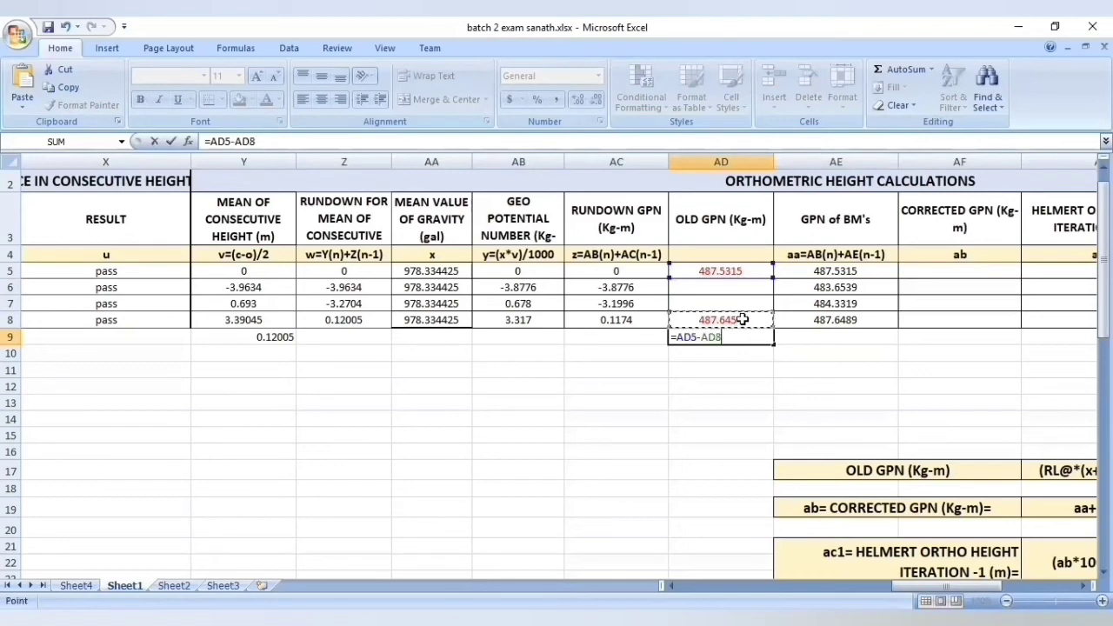
{"action": "key", "text": "Return"}
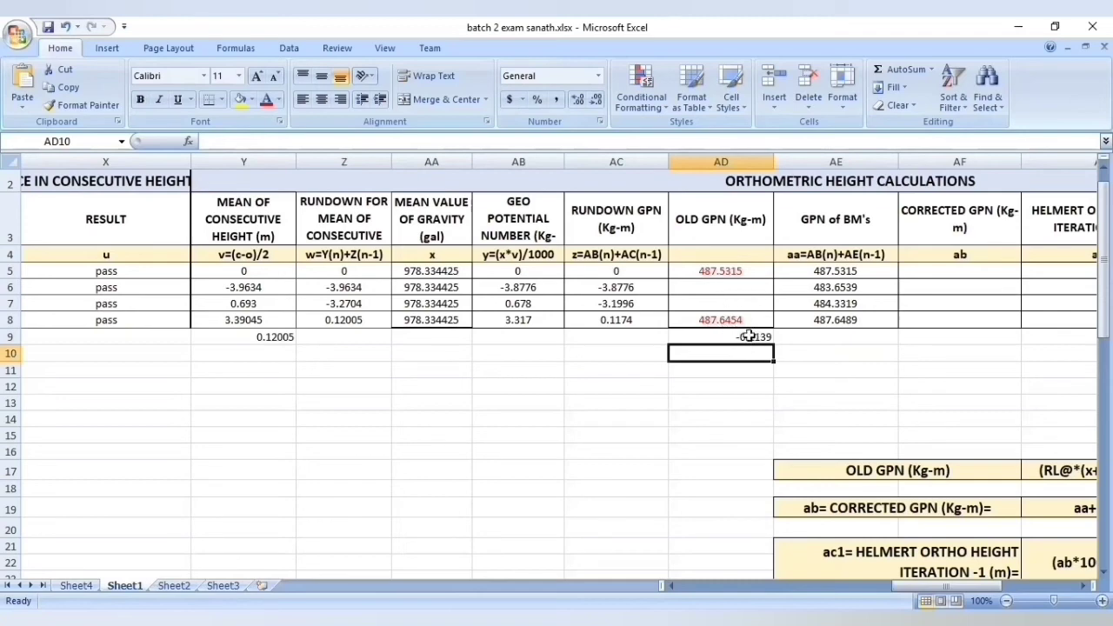
{"action": "left_click", "coordinate": [845, 340]}
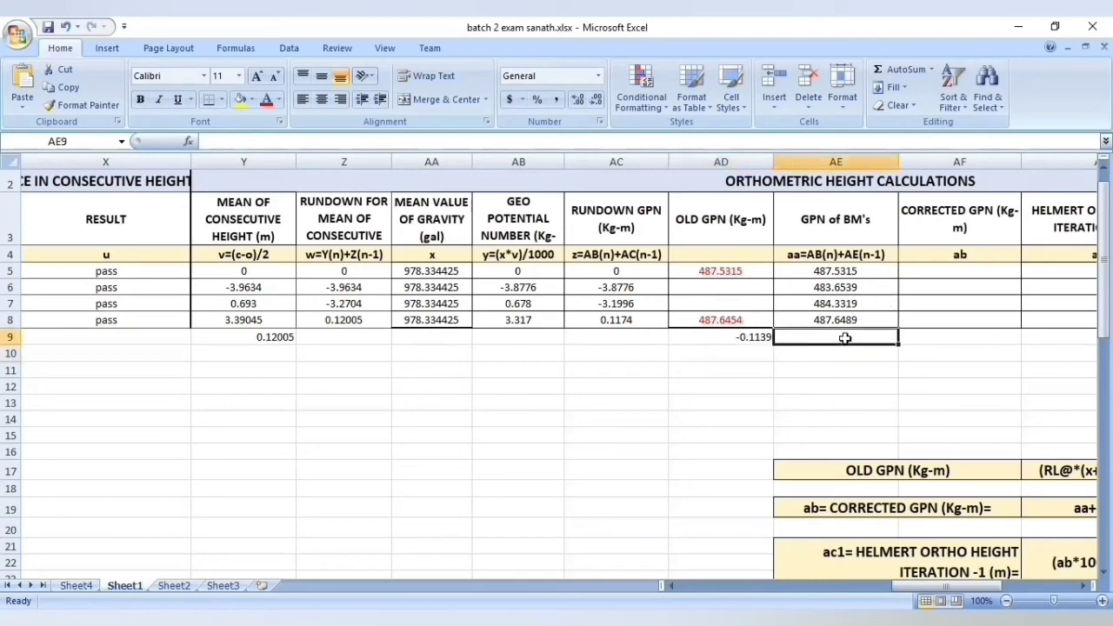
{"action": "left_click", "coordinate": [761, 337]}
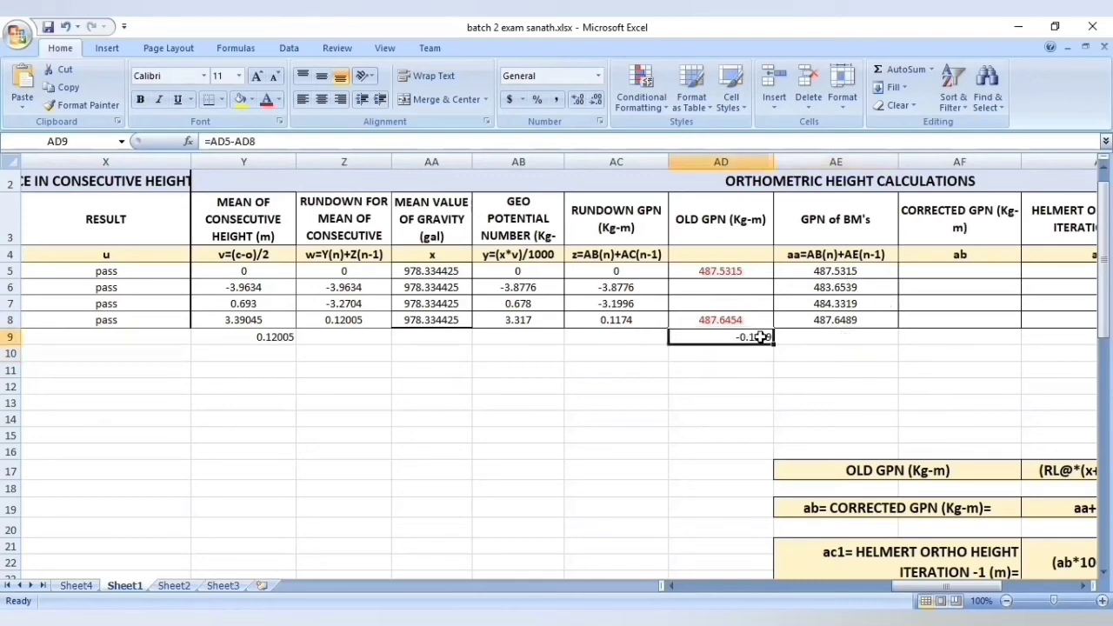
{"action": "key", "text": "BackSpace"}
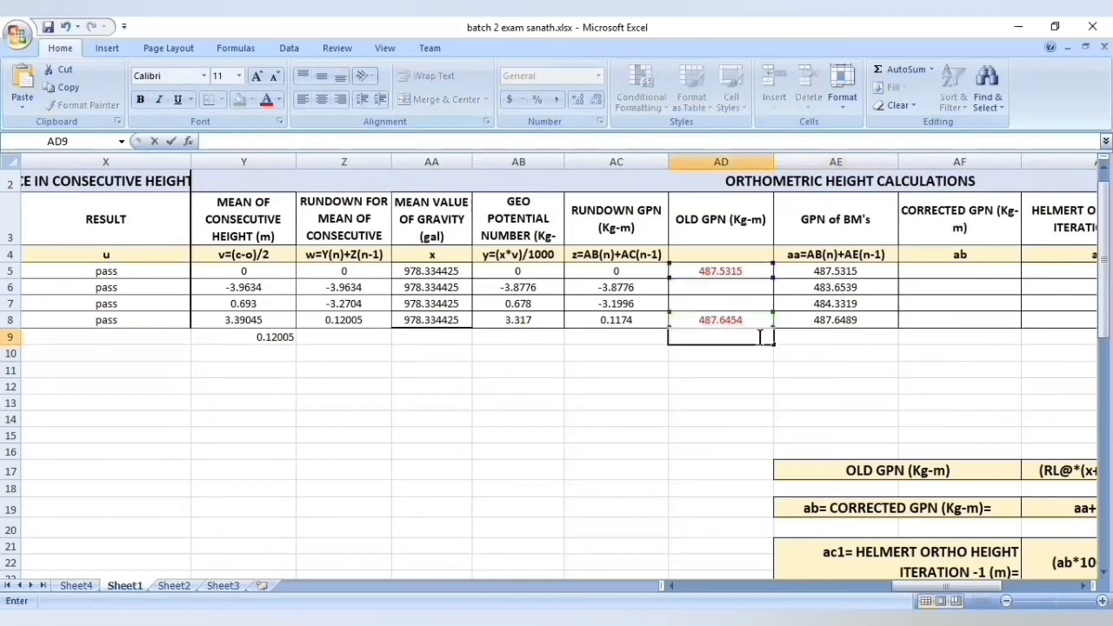
Calculate the Type P correction in AE9, below the GPN of BM's column, with the formula =AD8-AE8
{"action": "left_click", "coordinate": [821, 337]}
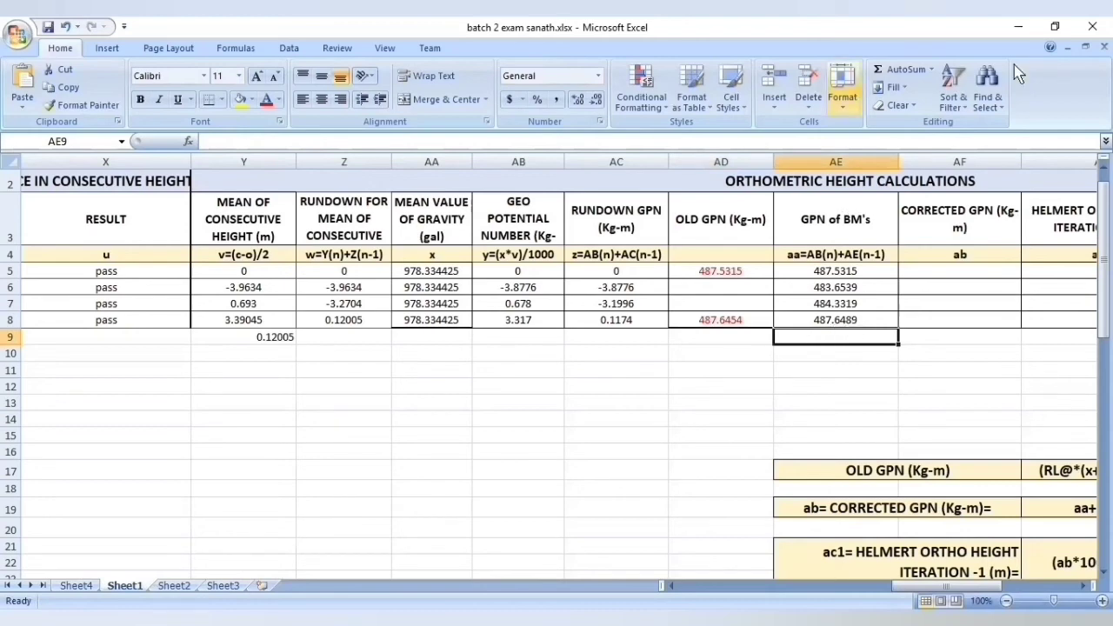
{"action": "type", "text": "="}
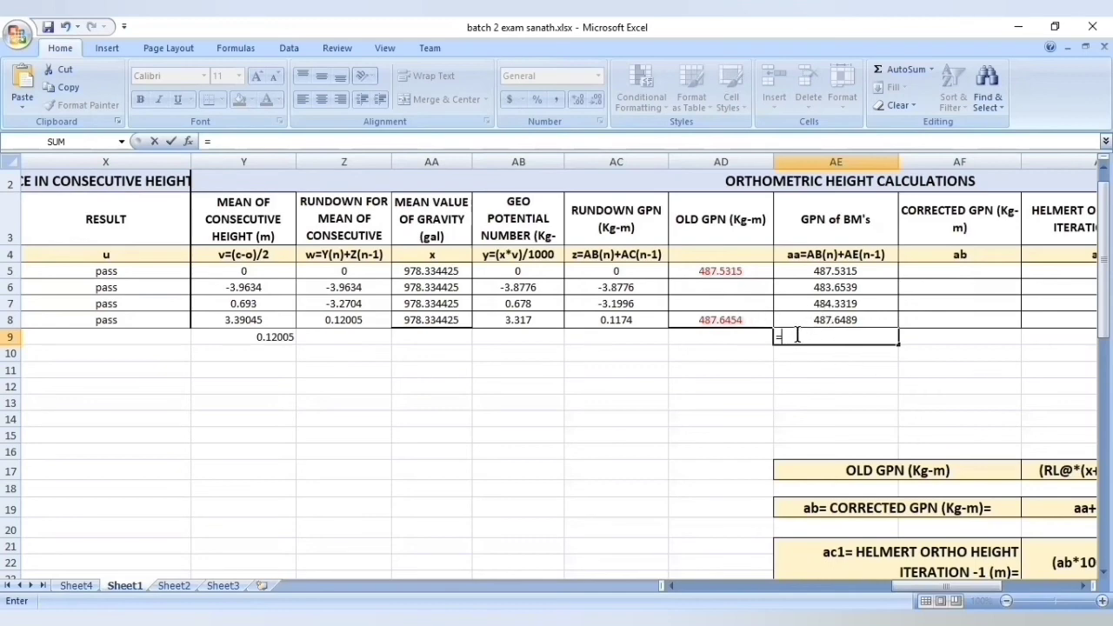
{"action": "left_click", "coordinate": [744, 318]}
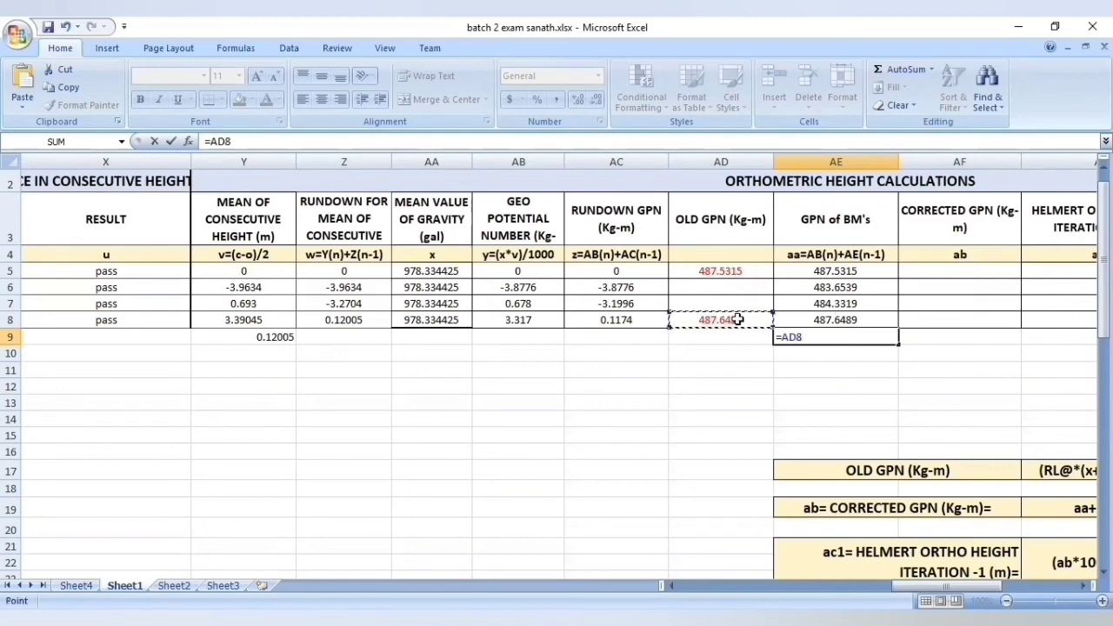
{"action": "type", "text": "-"}
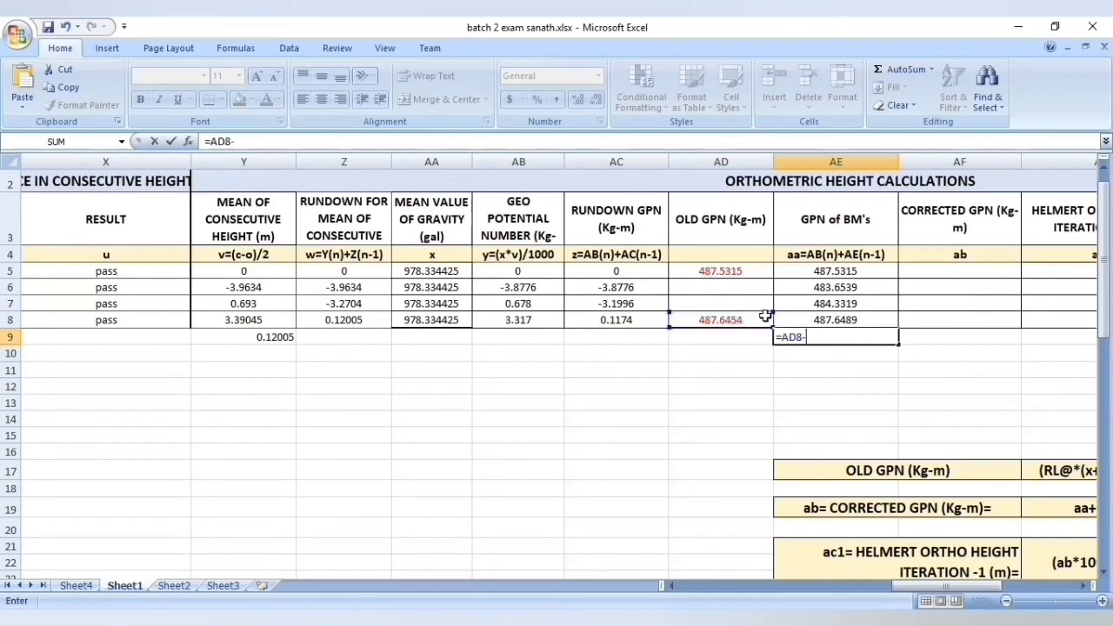
{"action": "left_click", "coordinate": [846, 320]}
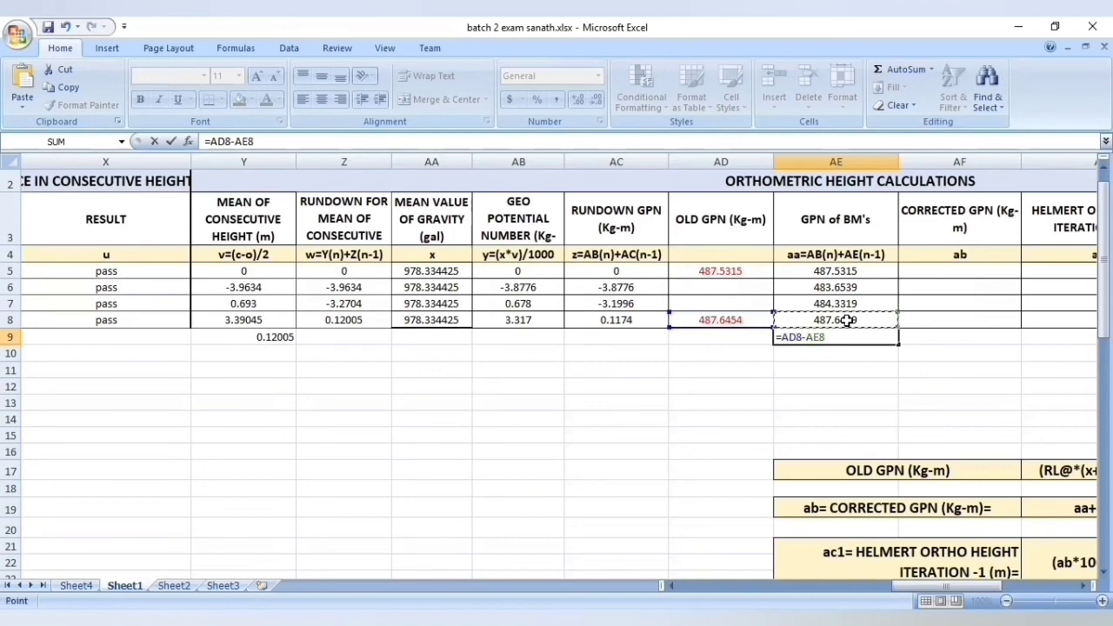
{"action": "key", "text": "Return"}
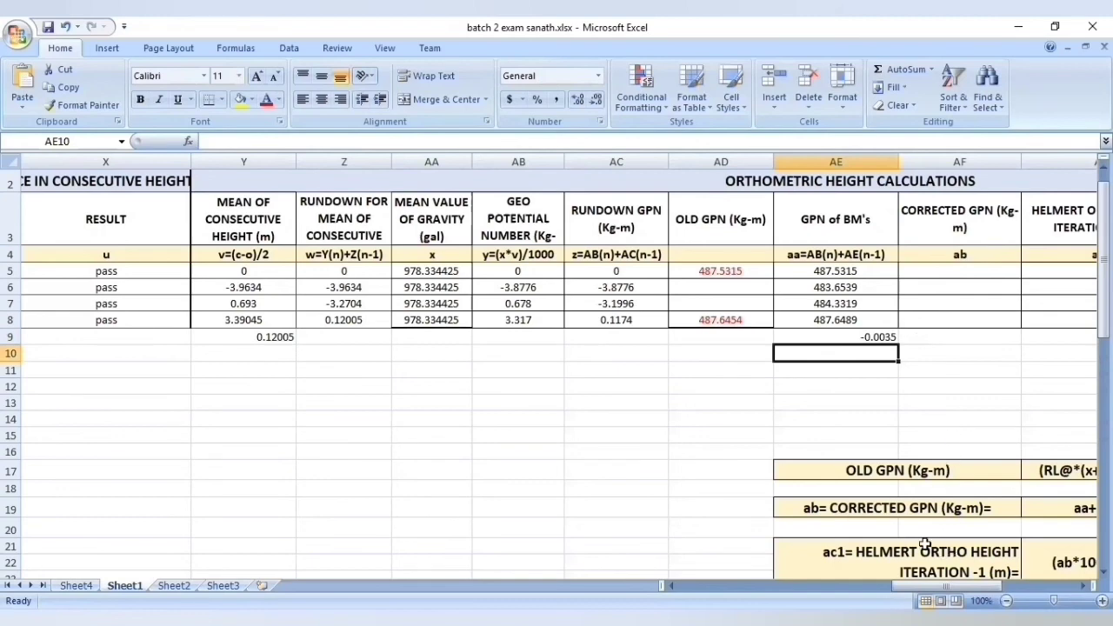
Check the Corrected GPN formula in the handwritten notes on Sheet3 and return to the library's corrected GPN cell AF5 on Sheet1
{"action": "left_click_drag", "start_coordinate": [909, 585], "coordinate": [922, 586]}
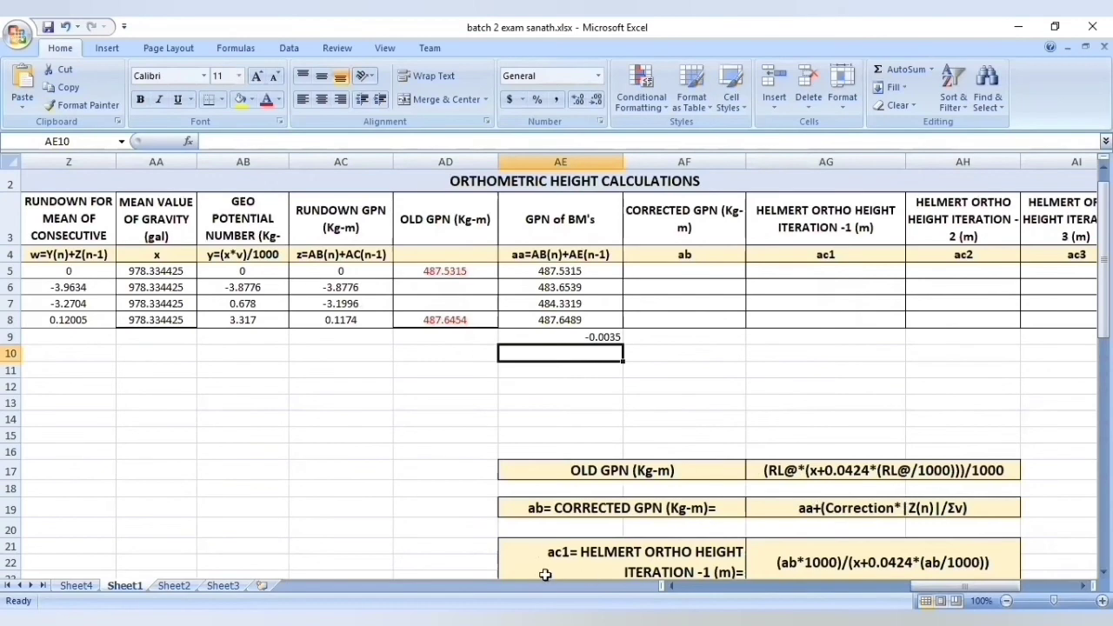
{"action": "left_click", "coordinate": [173, 585]}
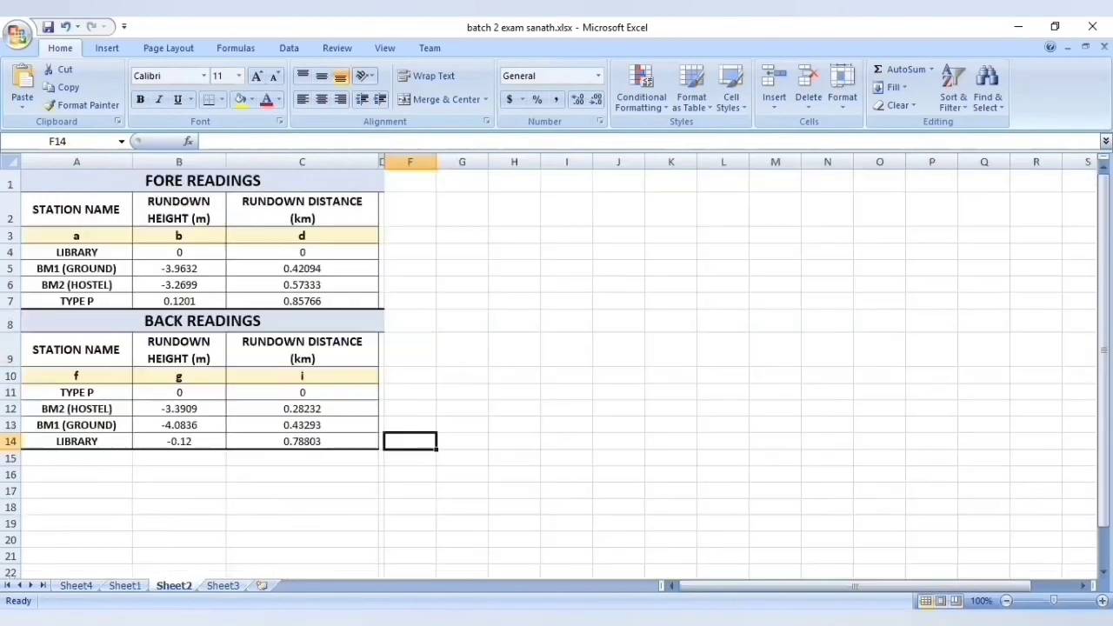
{"action": "left_click", "coordinate": [223, 586]}
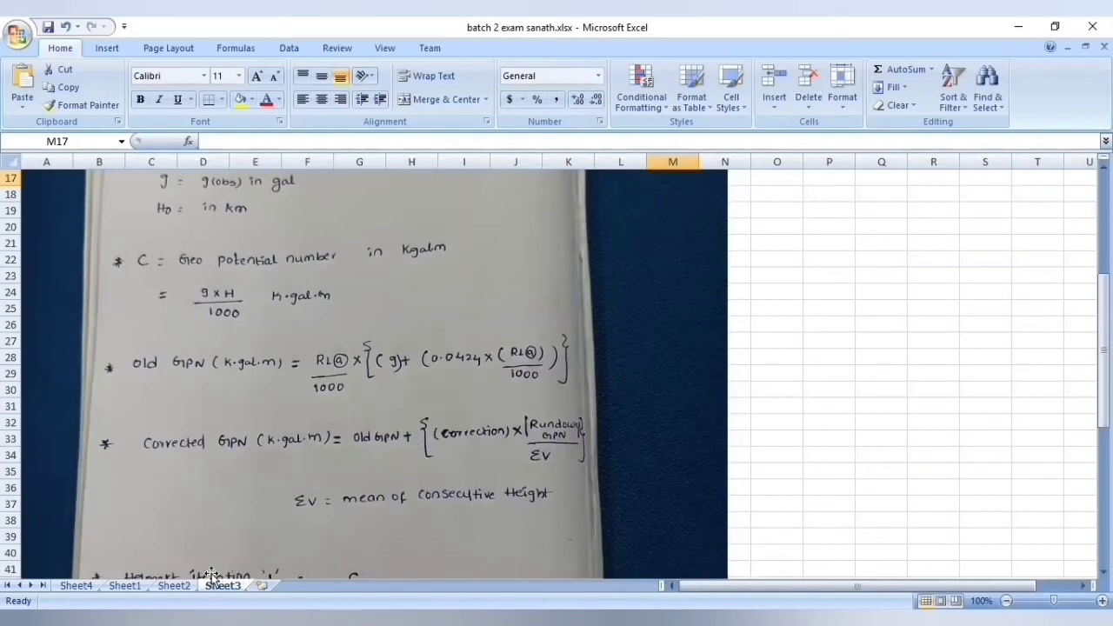
{"action": "left_click", "coordinate": [123, 586]}
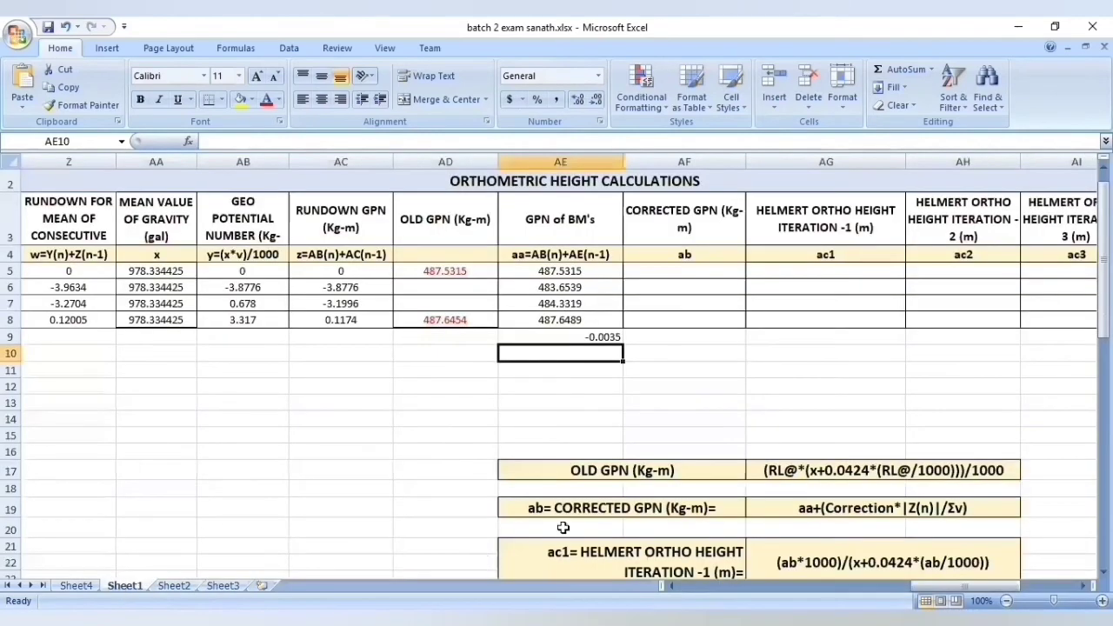
{"action": "left_click", "coordinate": [669, 268]}
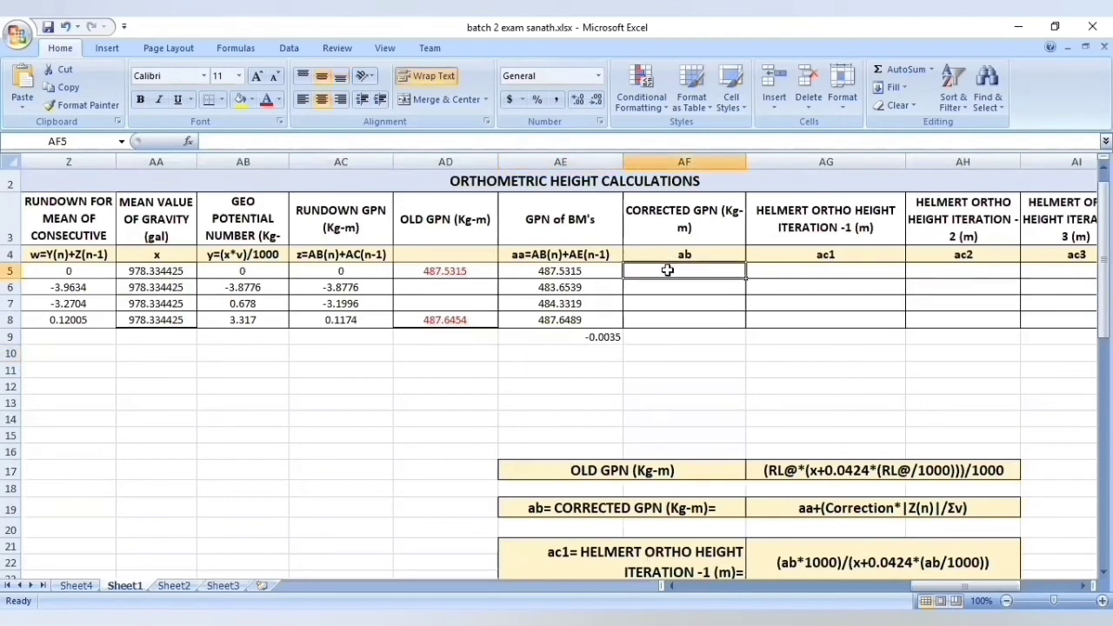
Begin the library's corrected GPN formula in AF5 with =(AE5+, taking the GPN of BM's value
{"action": "type", "text": "="}
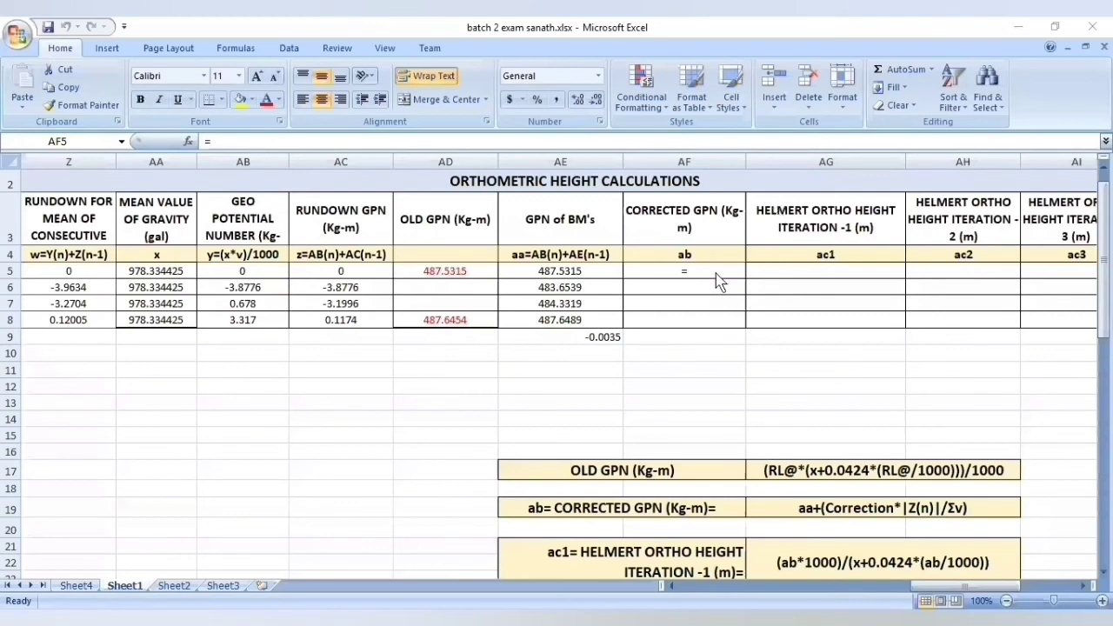
{"action": "left_click", "coordinate": [693, 270]}
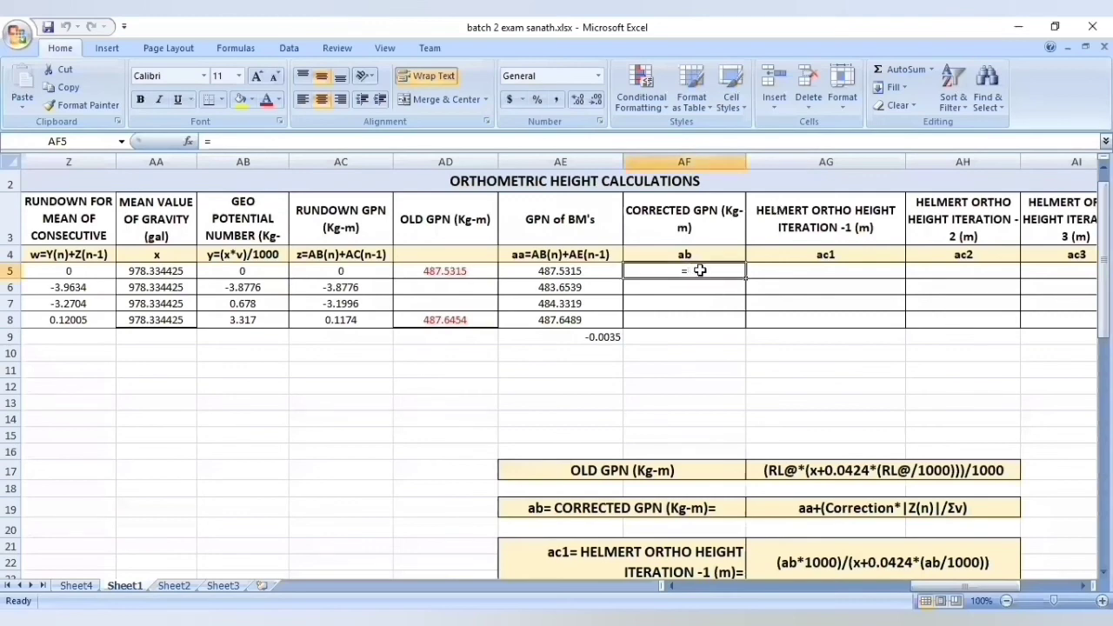
{"action": "double_click", "coordinate": [700, 270]}
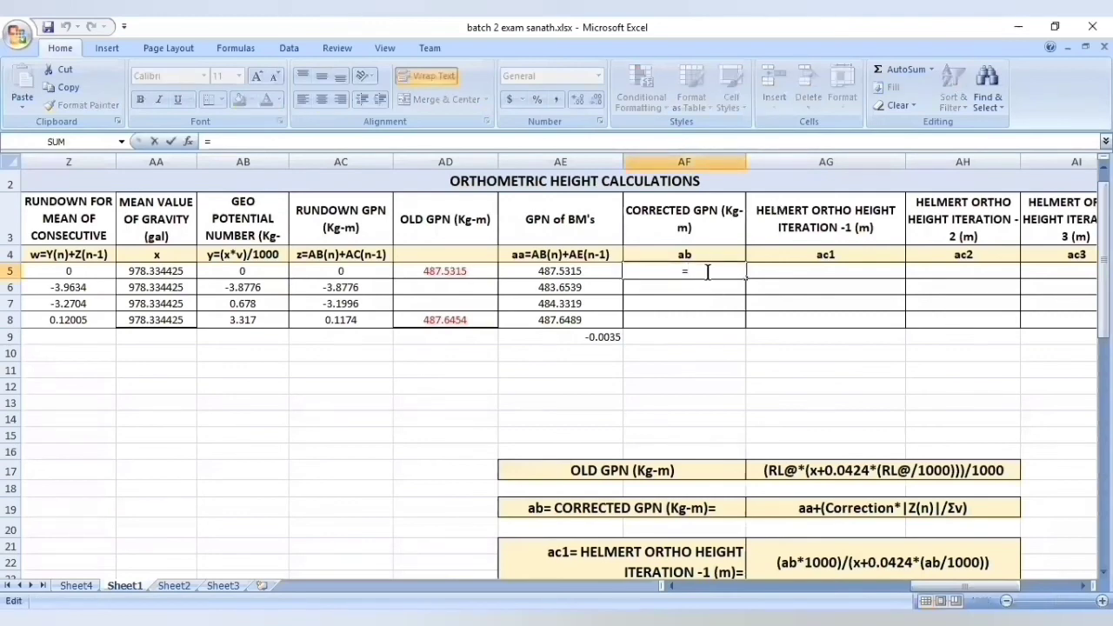
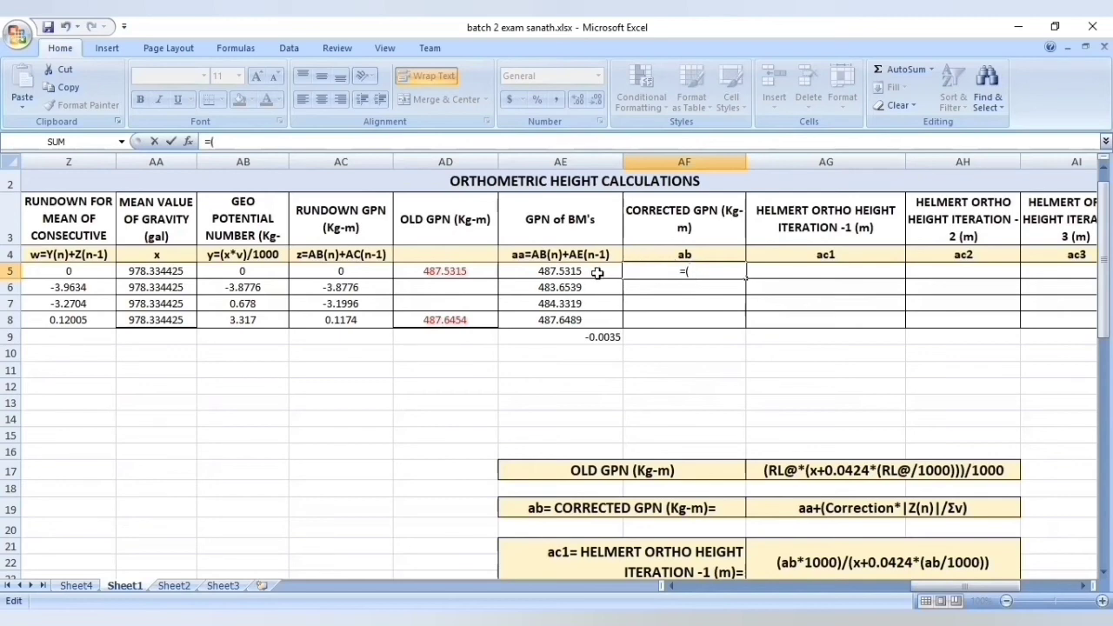
{"action": "left_click", "coordinate": [597, 273]}
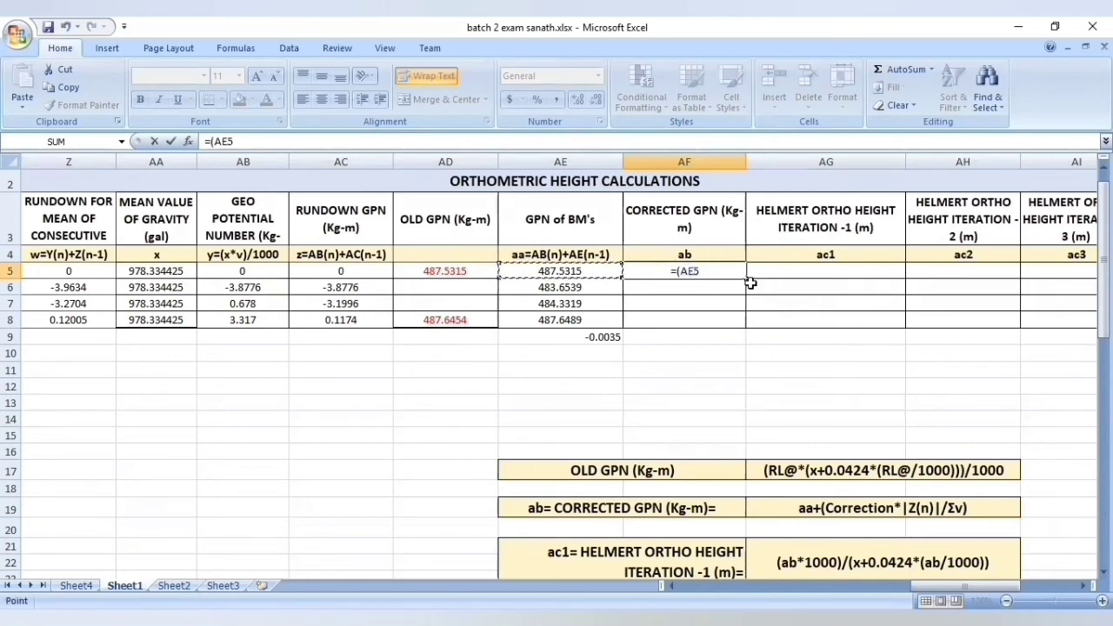
{"action": "type", "text": "+"}
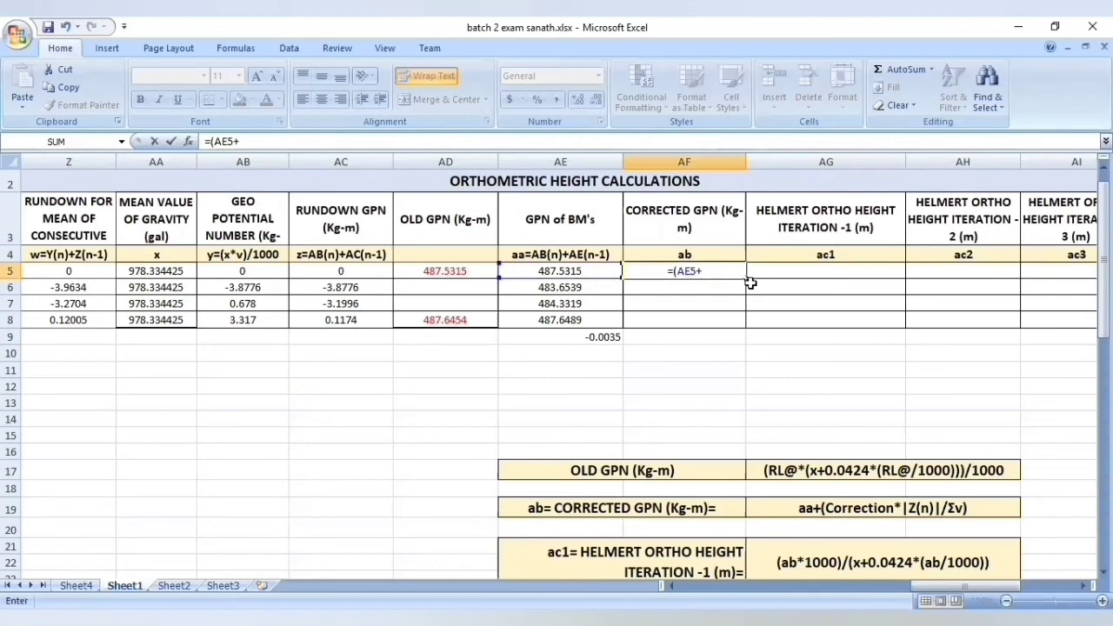
Wrap the AF5 formula in the ROUNDUP function with an extra opening bracket, giving =ROUNDUP((AE5+
{"action": "left_click", "coordinate": [218, 143]}
{"action": "type", "text": "r"}
{"action": "type", "text": "ound"}
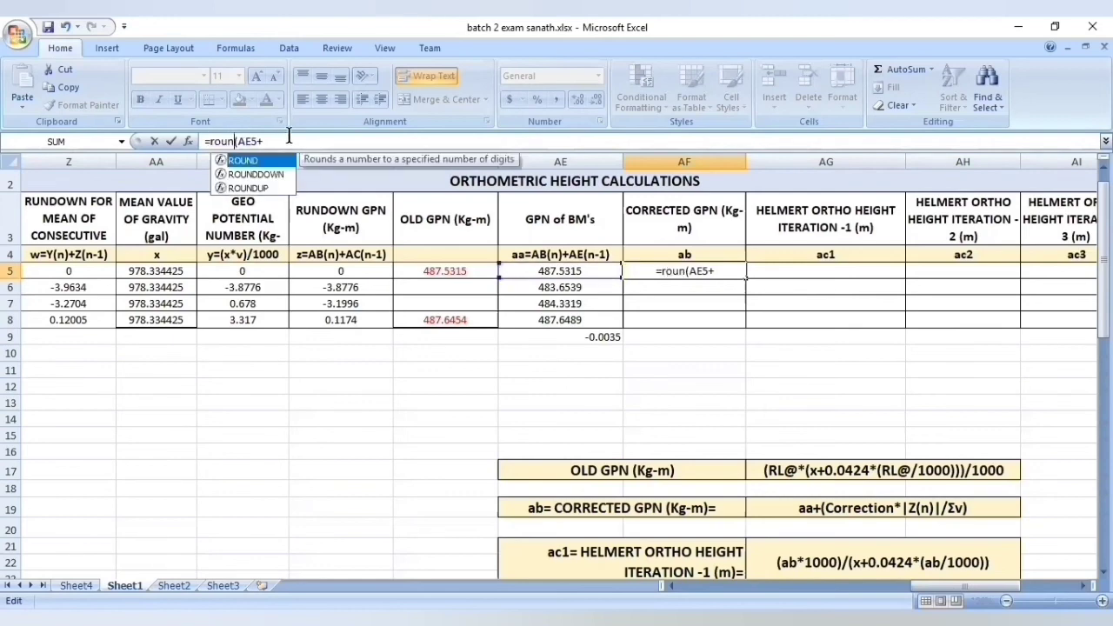
{"action": "key", "text": "Down"}
{"action": "key", "text": "Down"}
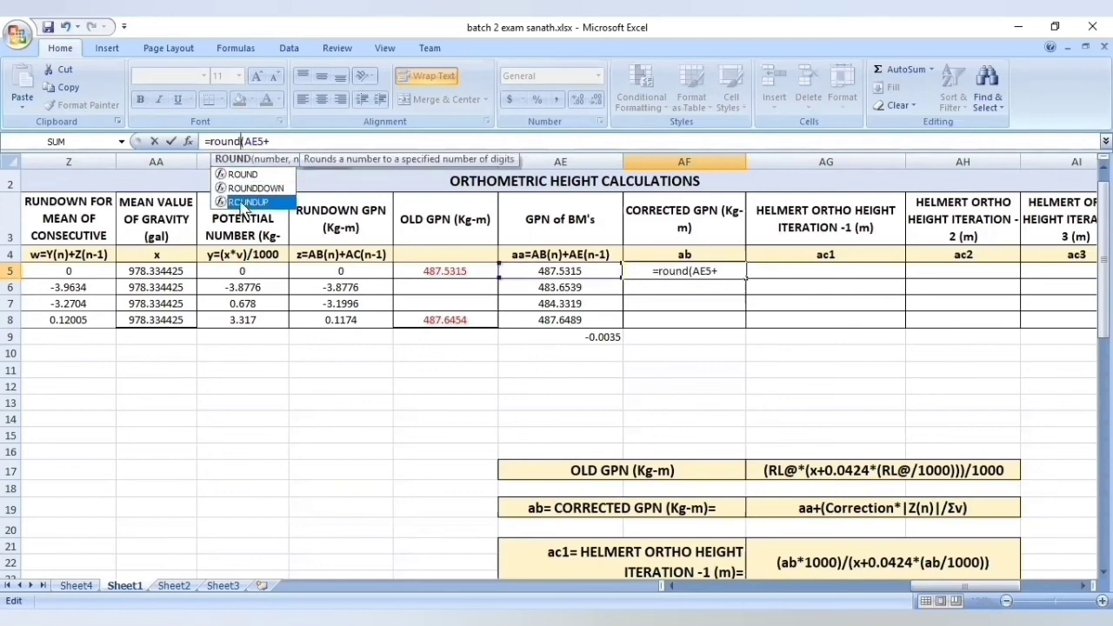
{"action": "key", "text": "Tab"}
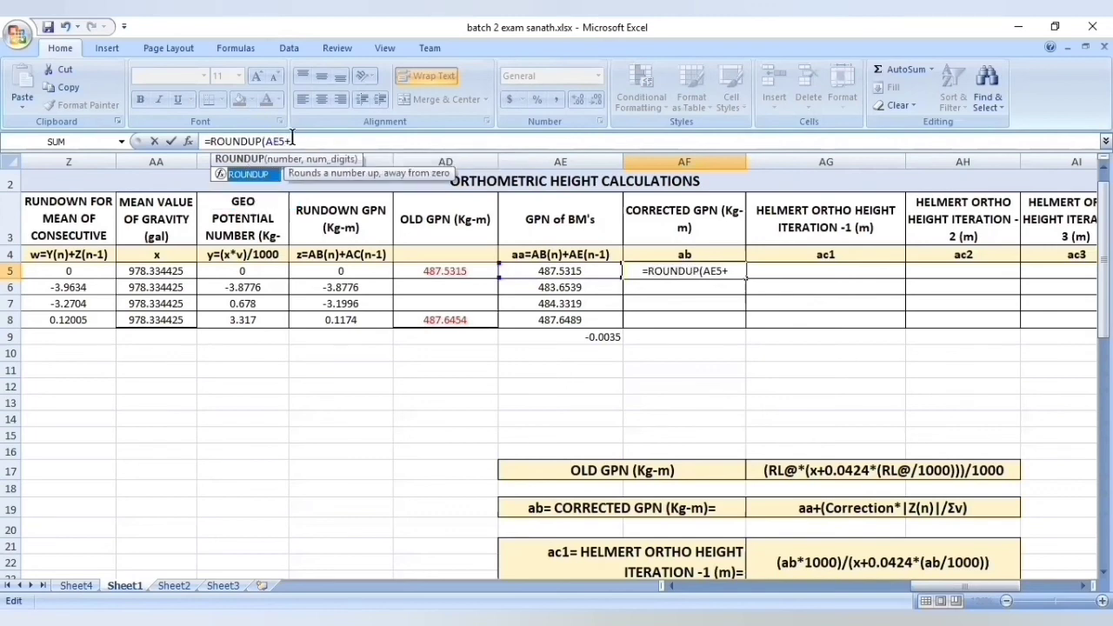
{"action": "left_click", "coordinate": [270, 141]}
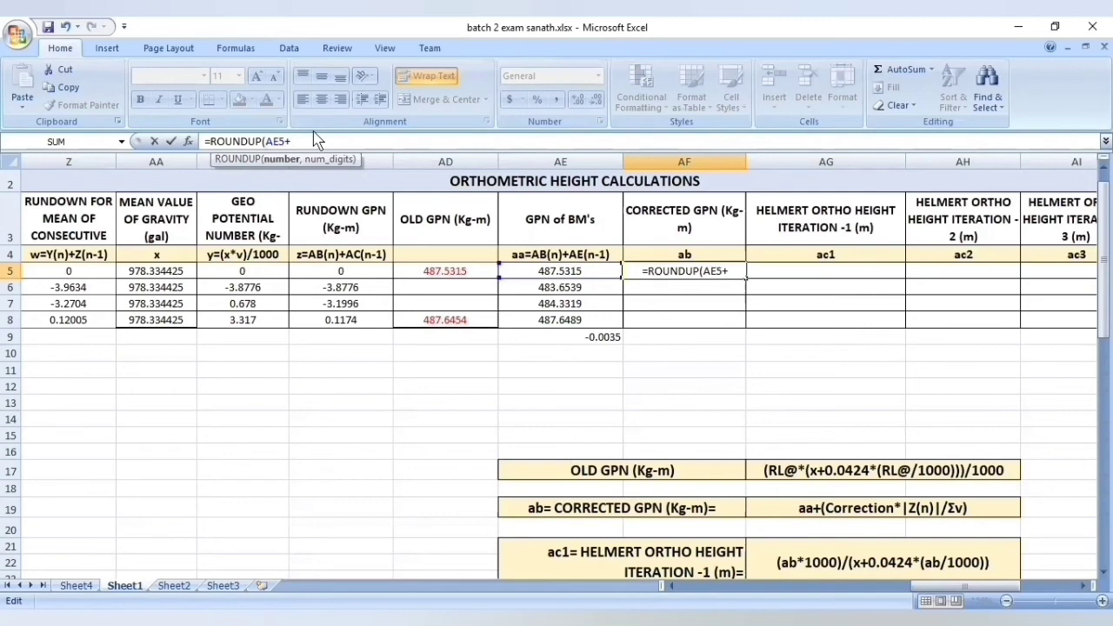
{"action": "type", "text": "("}
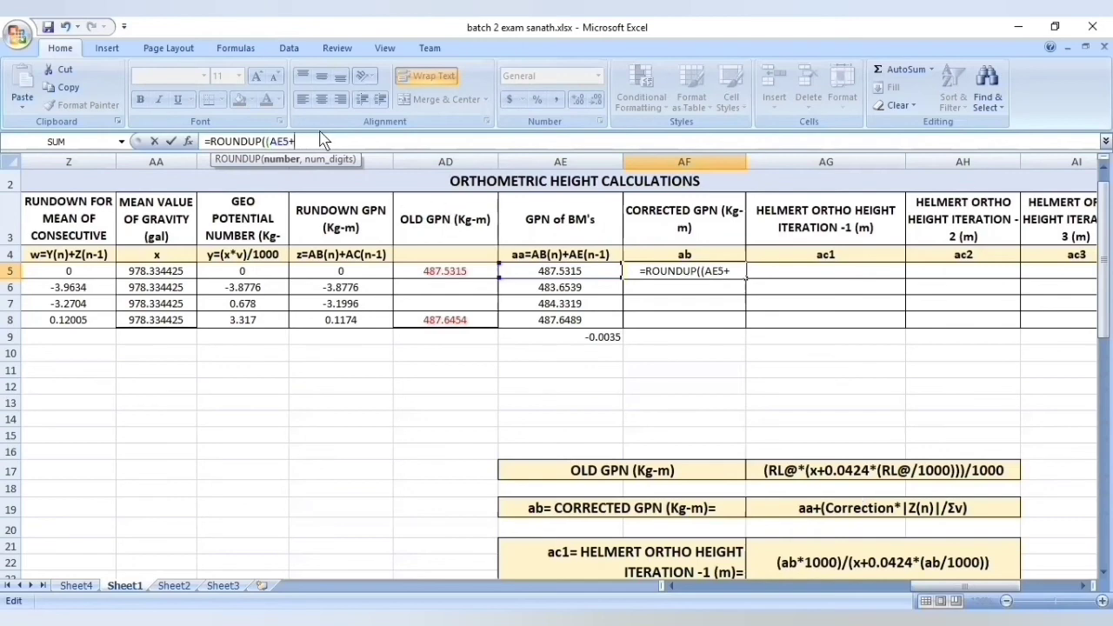
Extend the AF5 formula with the correction AE9 multiplied by the absolute rundown height, (AE9*ABS(Z5)
{"action": "type", "text": "("}
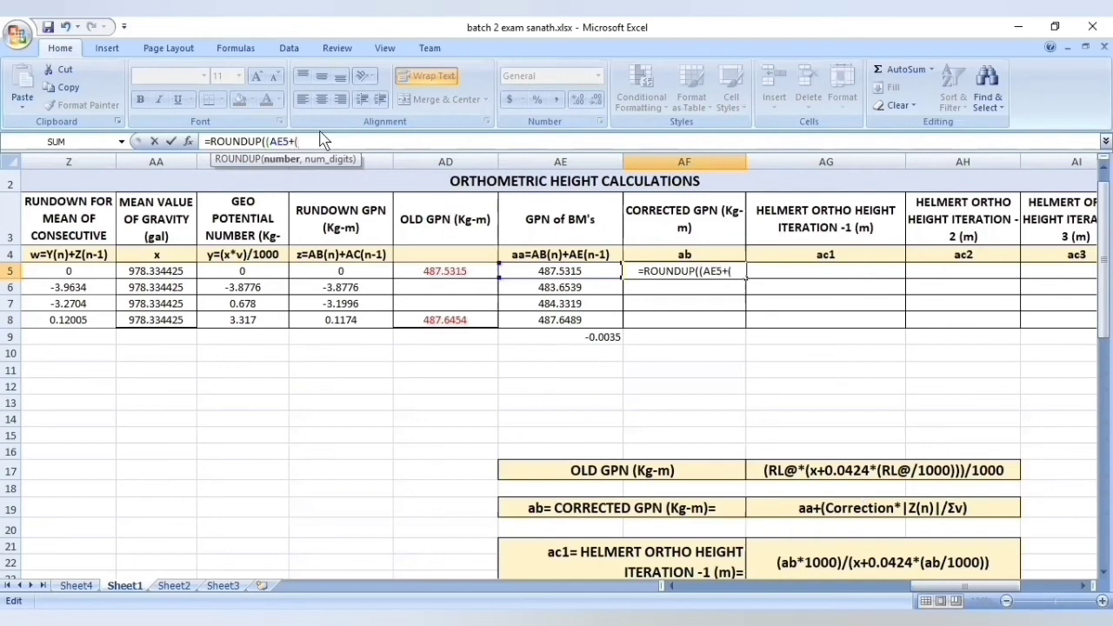
{"action": "left_click", "coordinate": [607, 335]}
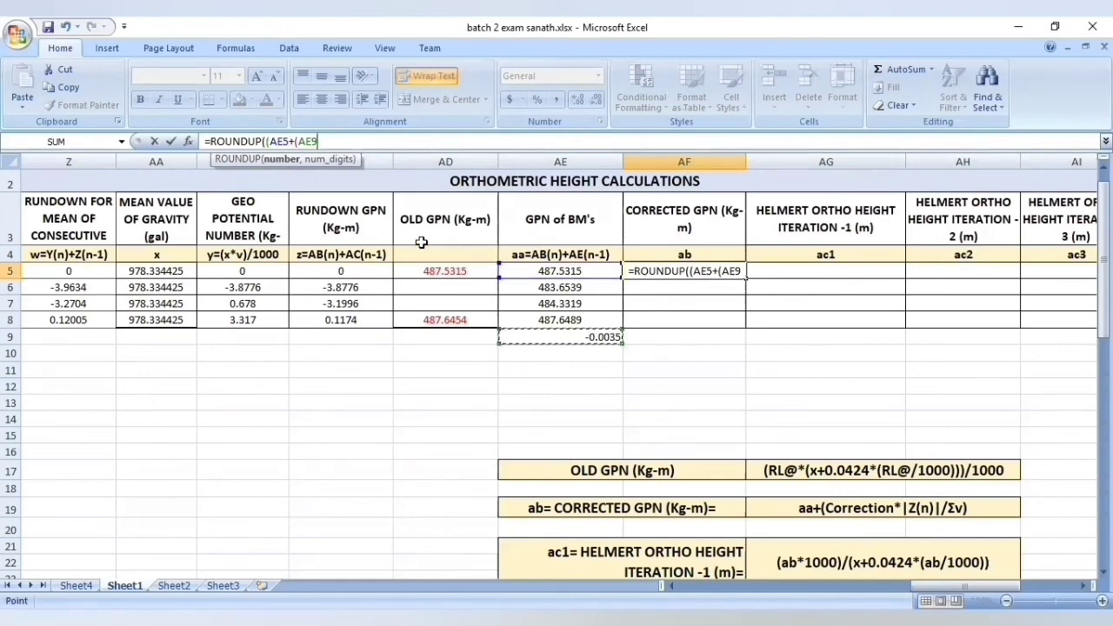
{"action": "type", "text": "*"}
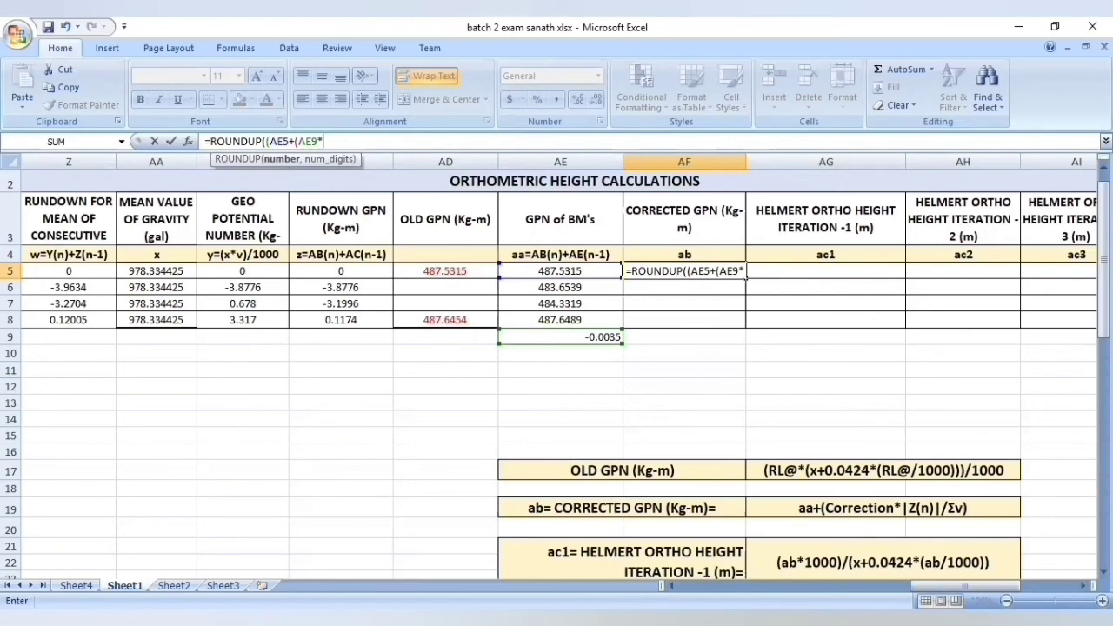
{"action": "left_click_drag", "start_coordinate": [949, 584], "coordinate": [808, 585]}
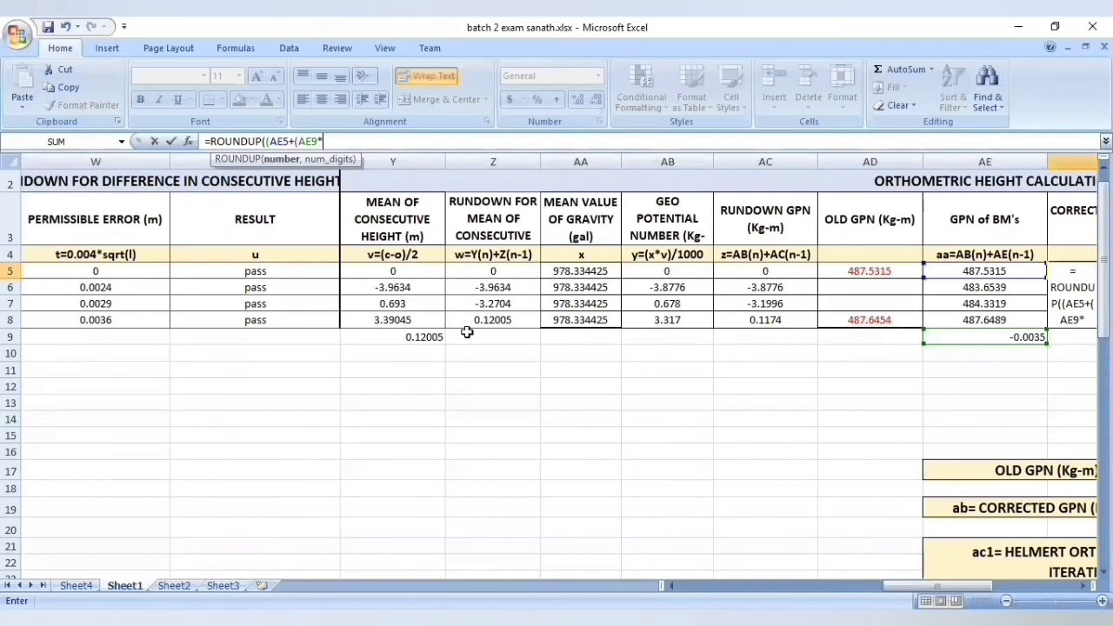
{"action": "type", "text": "ab"}
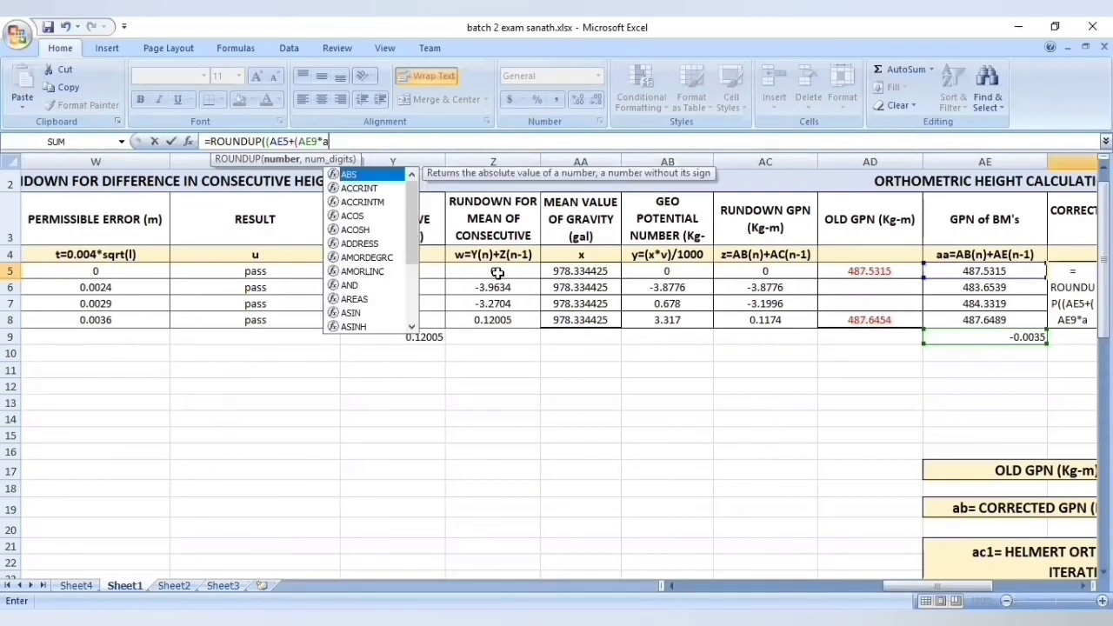
{"action": "double_click", "coordinate": [353, 173]}
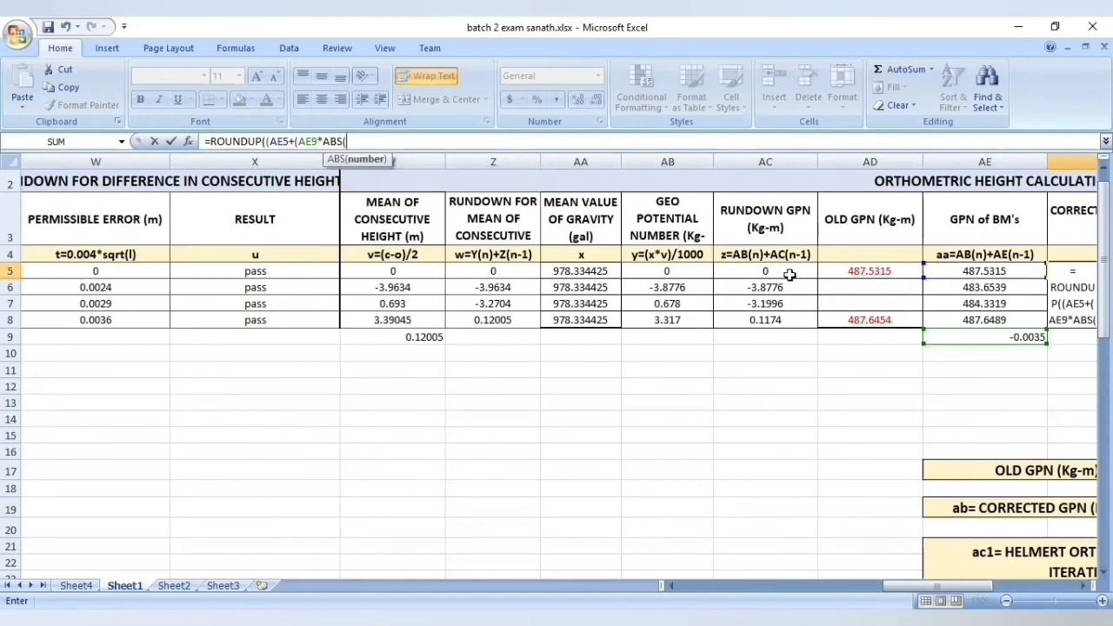
{"action": "left_click", "coordinate": [498, 274]}
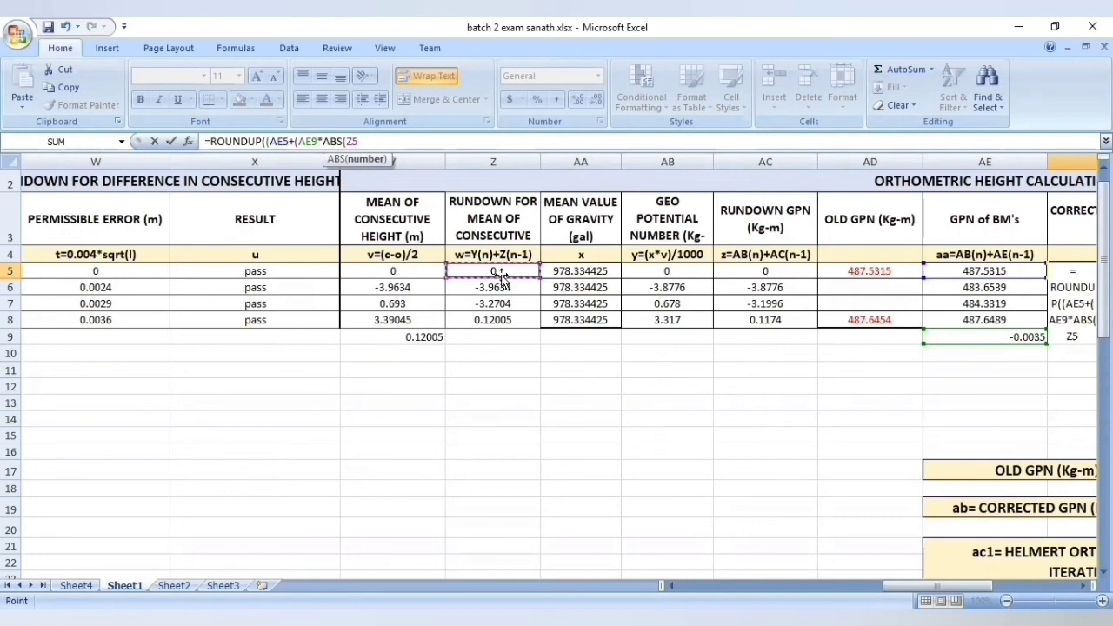
{"action": "type", "text": ")"}
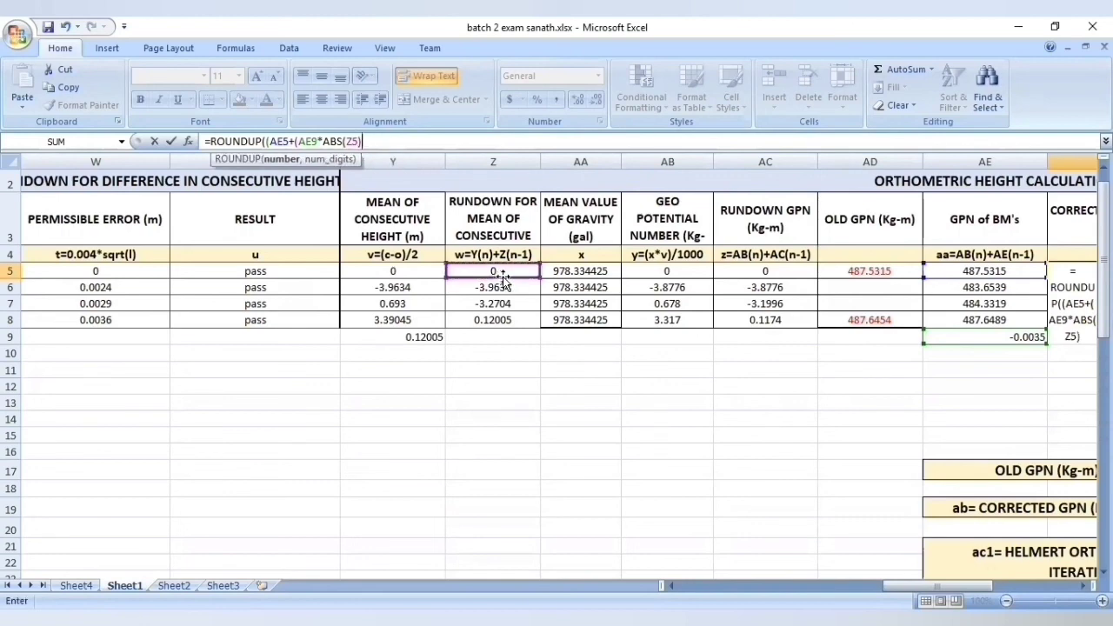
Divide the absolute rundown term in AF5 by the height sum Y9 and add an opening bracket before ABS
{"action": "left_click_drag", "start_coordinate": [931, 585], "coordinate": [957, 585]}
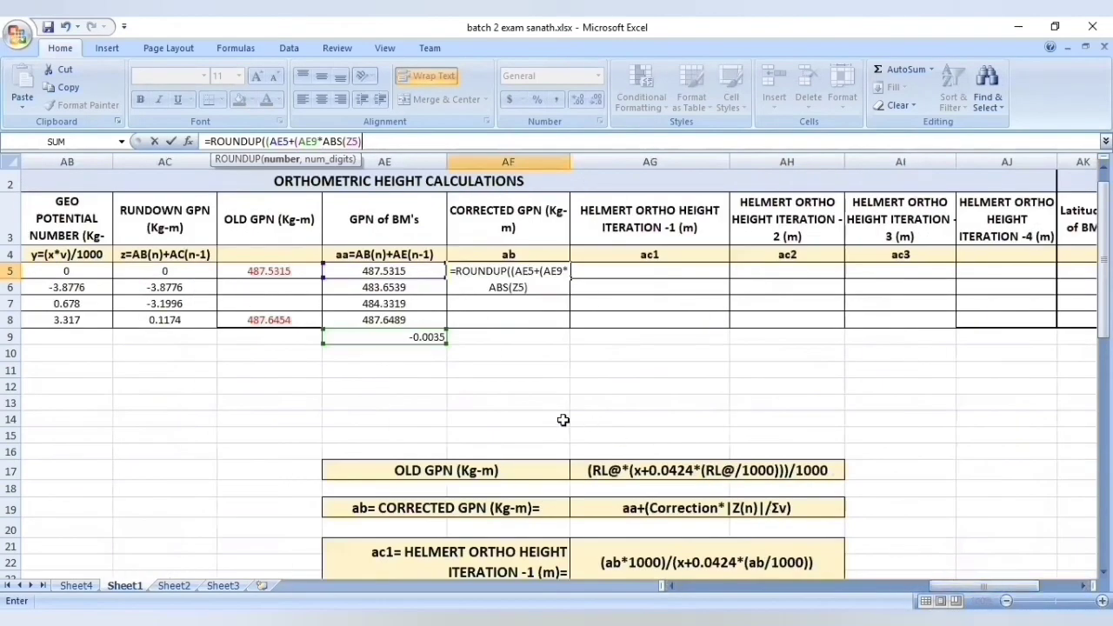
{"action": "type", "text": "/"}
{"action": "left_click_drag", "start_coordinate": [982, 586], "coordinate": [952, 583]}
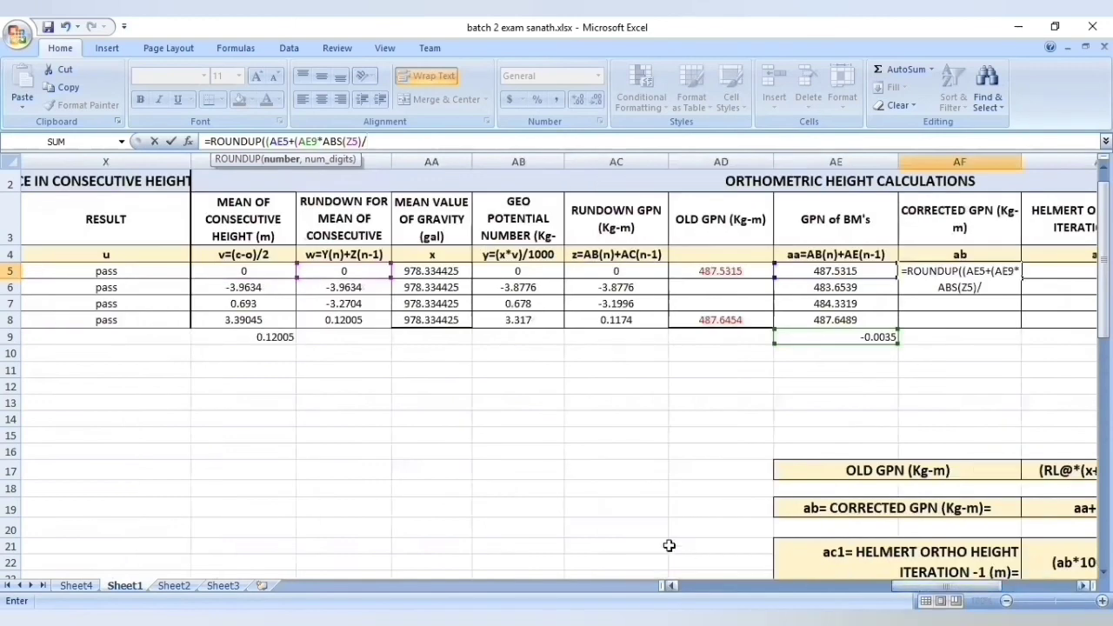
{"action": "left_click", "coordinate": [269, 338]}
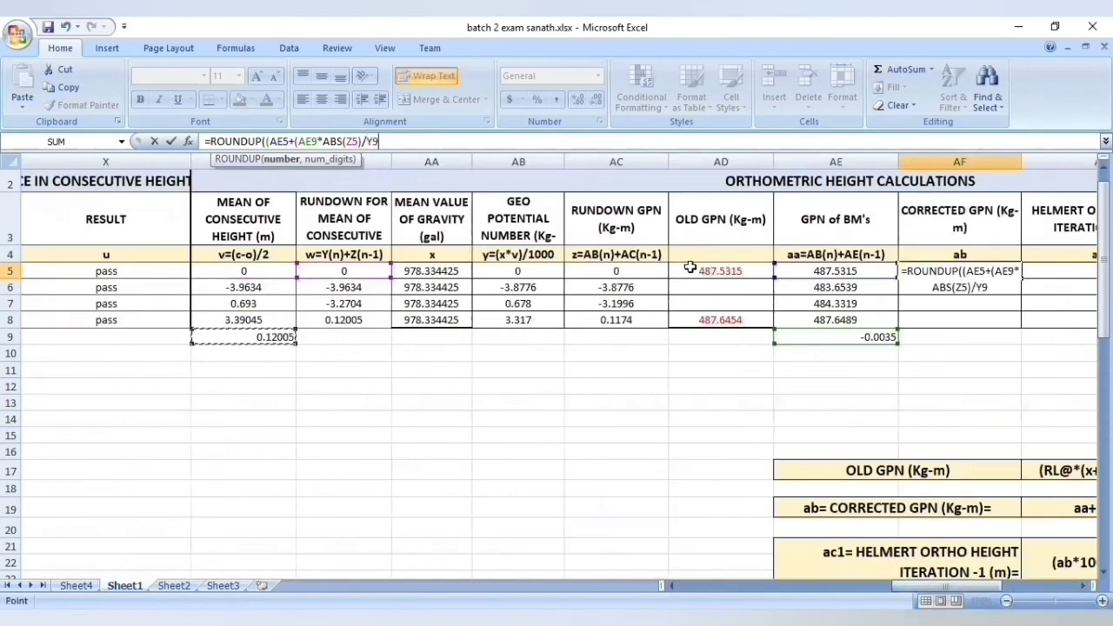
{"action": "left_click", "coordinate": [322, 141]}
{"action": "type", "text": "(Z5"}
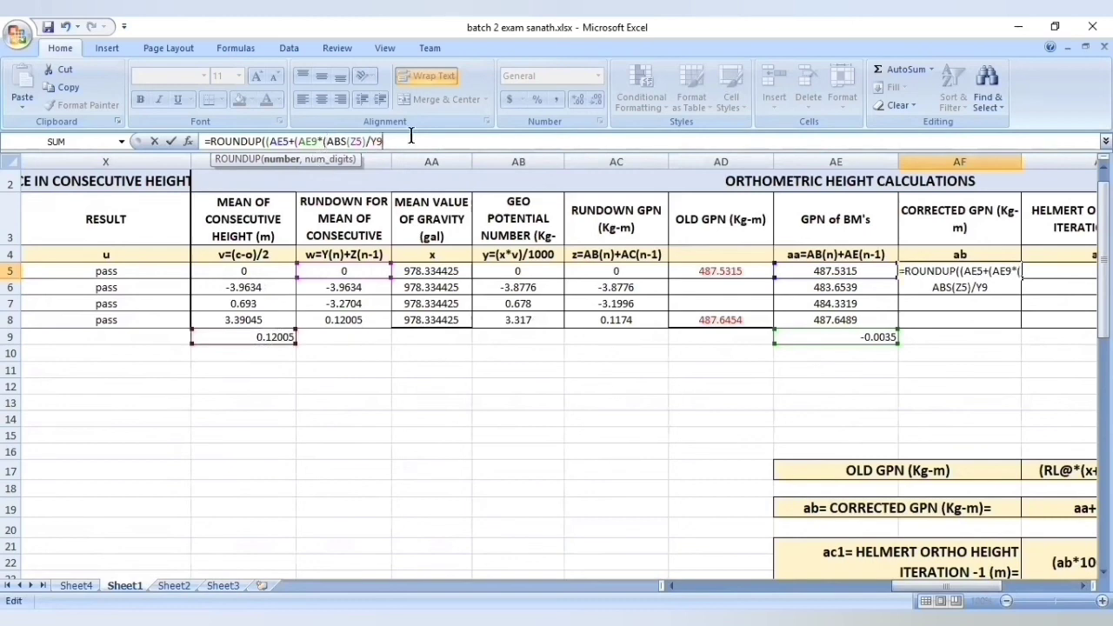
Complete the corrected GPN formula in AF5 with four decimals as =ROUNDUP((AE5+(AE9*(ABS(Z5)/Y9))),4)
{"action": "type", "text": ")"}
{"action": "type", "text": "))"}
{"action": "left_click_drag", "start_coordinate": [938, 585], "coordinate": [967, 586]}
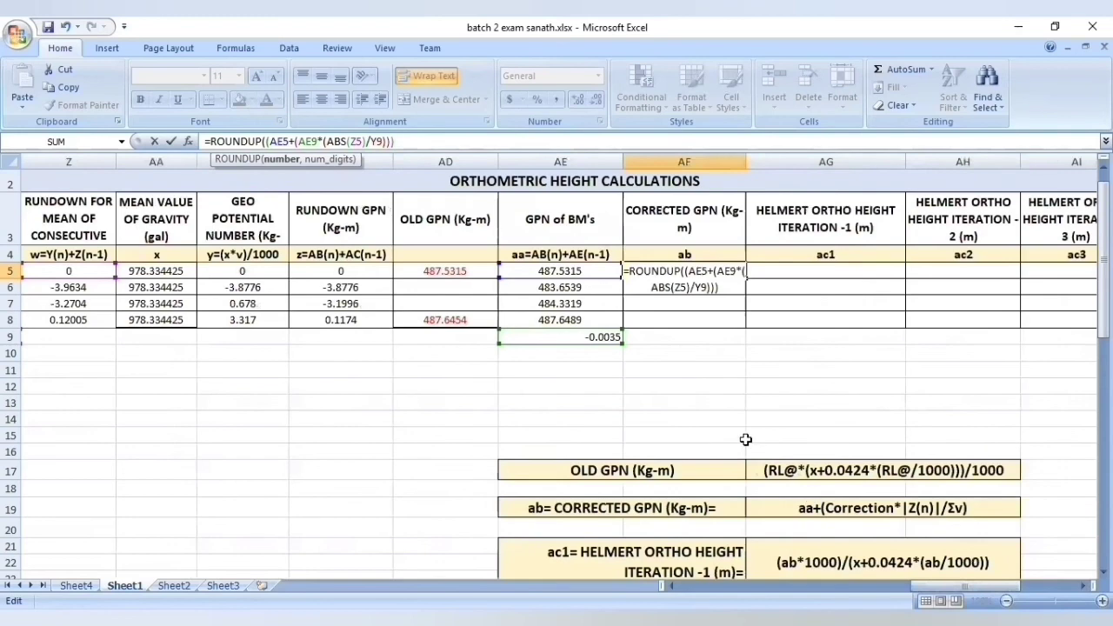
{"action": "type", "text": ",4"}
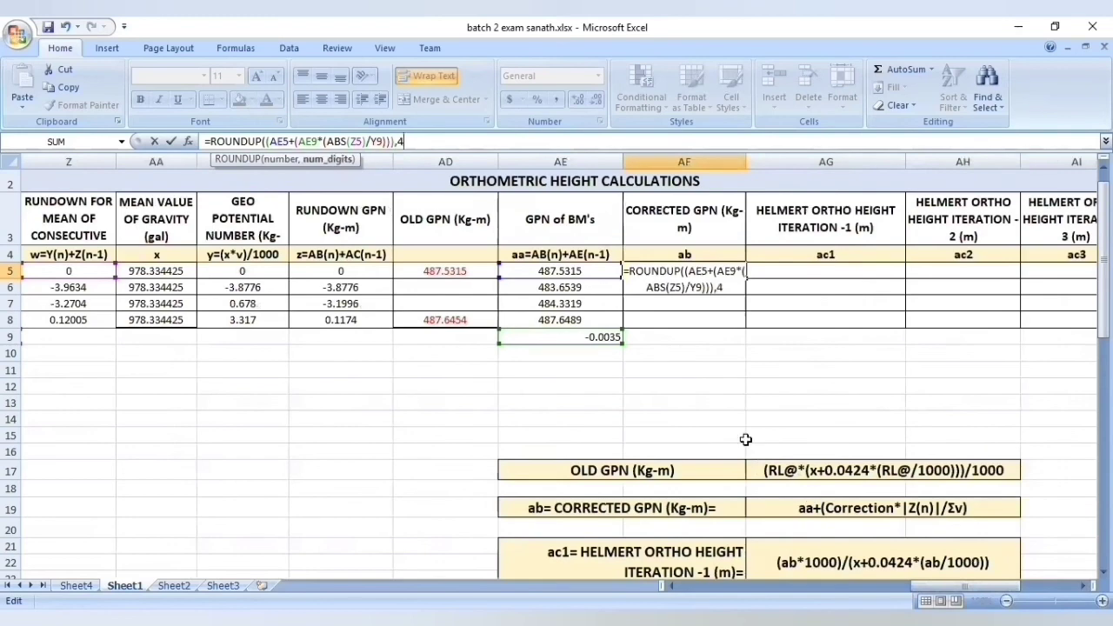
{"action": "type", "text": ")"}
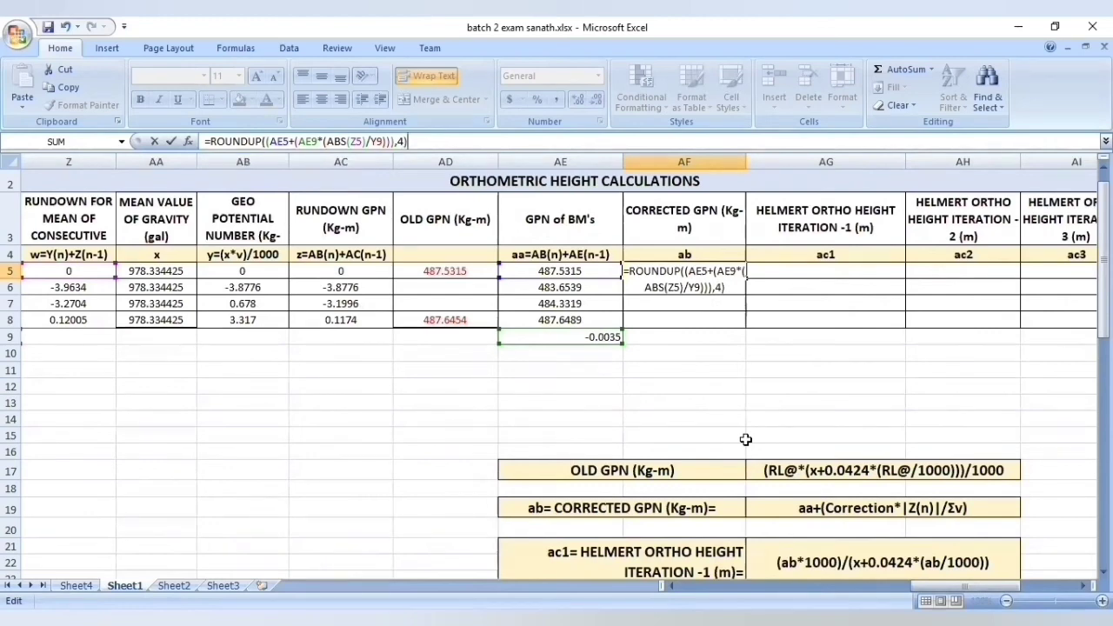
{"action": "key", "text": "Return"}
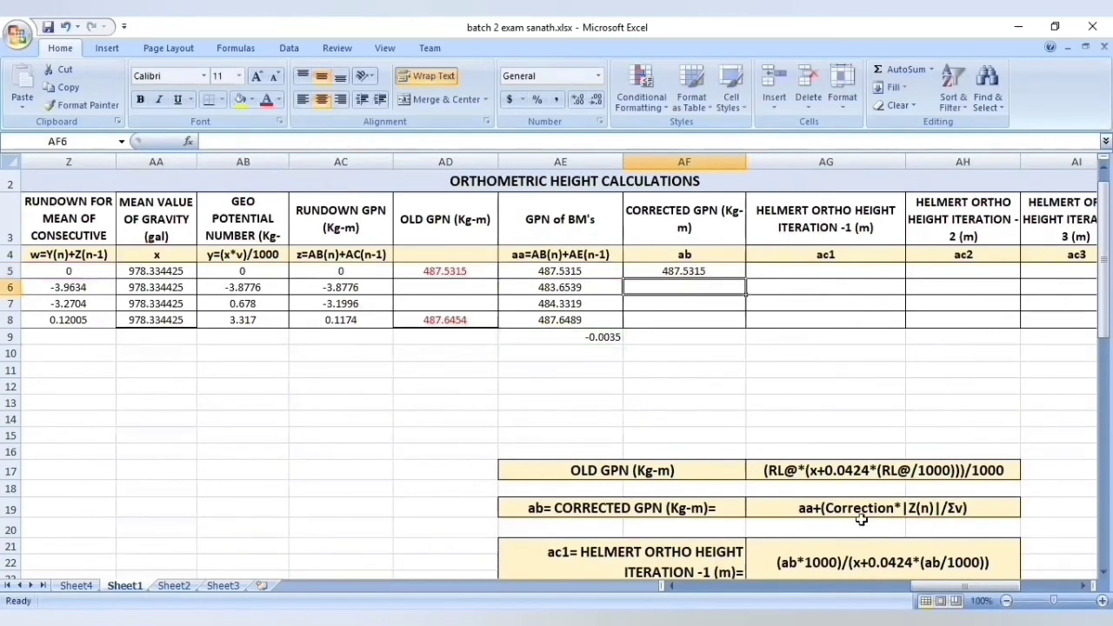
{"action": "left_click", "coordinate": [655, 270]}
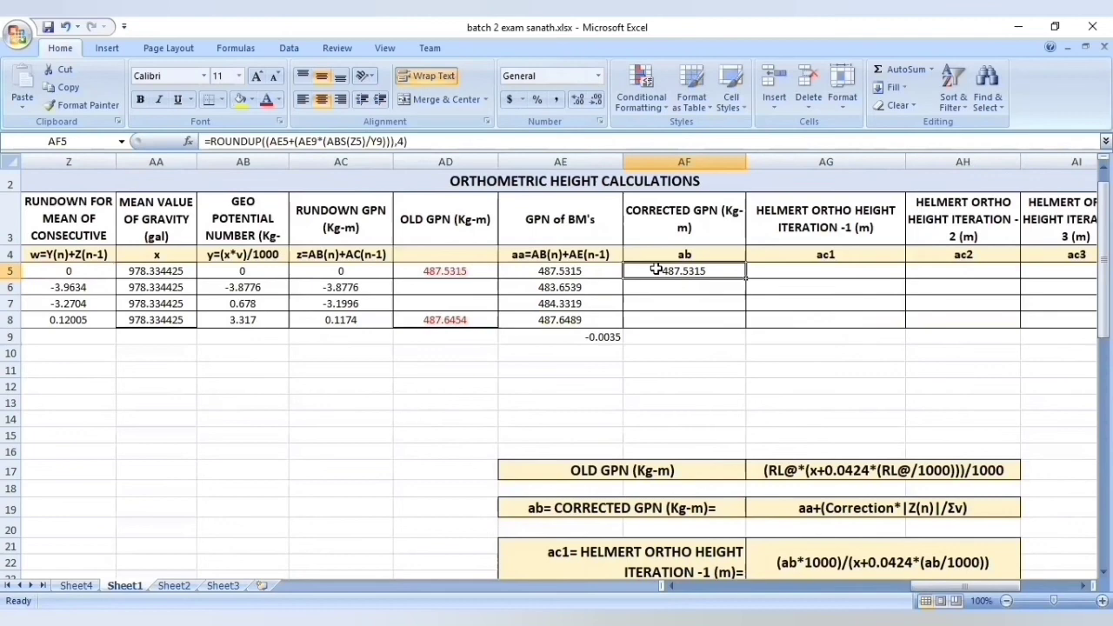
Enter the remaining corrected GPN values 483.5383, 484.2366 and 487.6454 in AF6 to AF8
{"action": "left_click", "coordinate": [715, 290]}
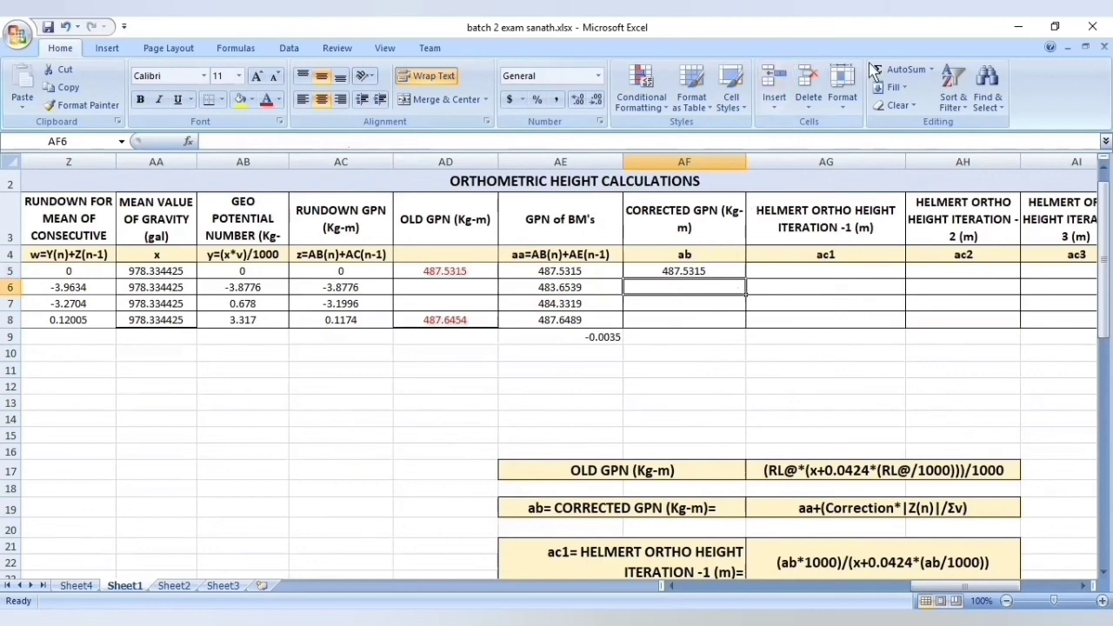
{"action": "type", "text": "483.5383"}
{"action": "key", "text": "Return"}
{"action": "type", "text": "484.2366"}
{"action": "key", "text": "Return"}
{"action": "type", "text": "487.6454"}
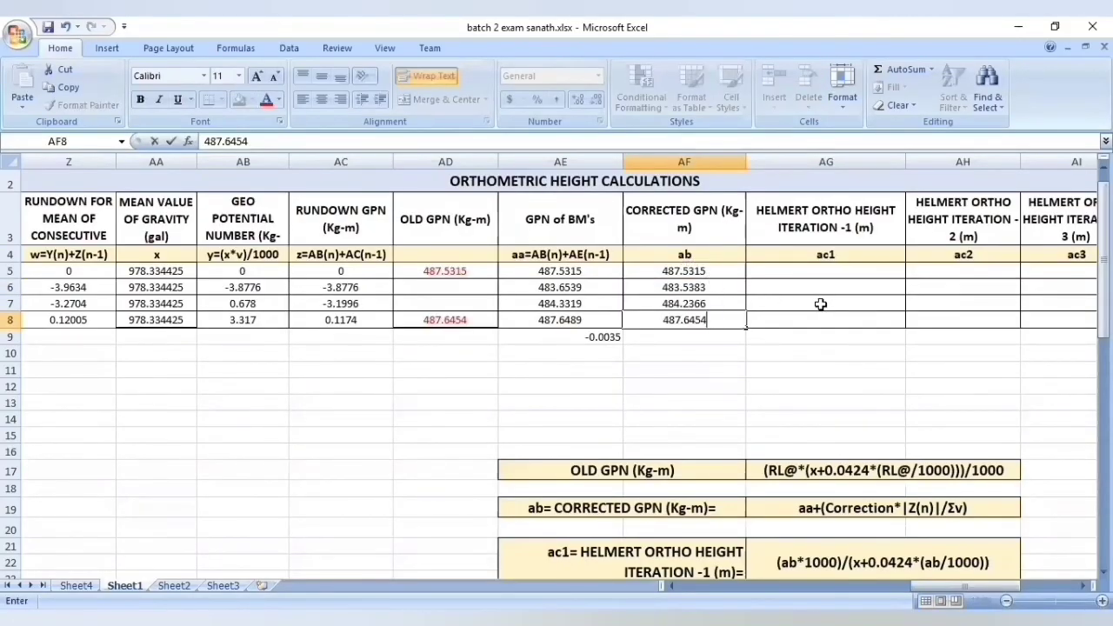
Start the Helmert orthometric height iteration 1 formula in AG5 with the corrected GPN reference, =ROUNDUP((AF5
{"action": "left_click", "coordinate": [807, 273]}
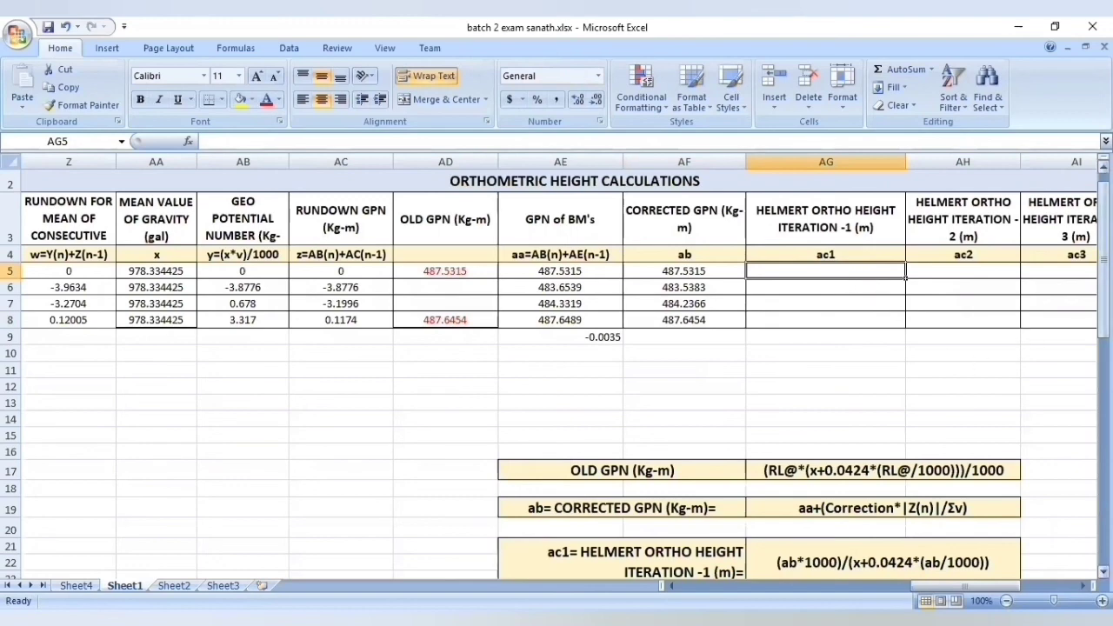
{"action": "left_click_drag", "start_coordinate": [1104, 280], "coordinate": [1104, 288]}
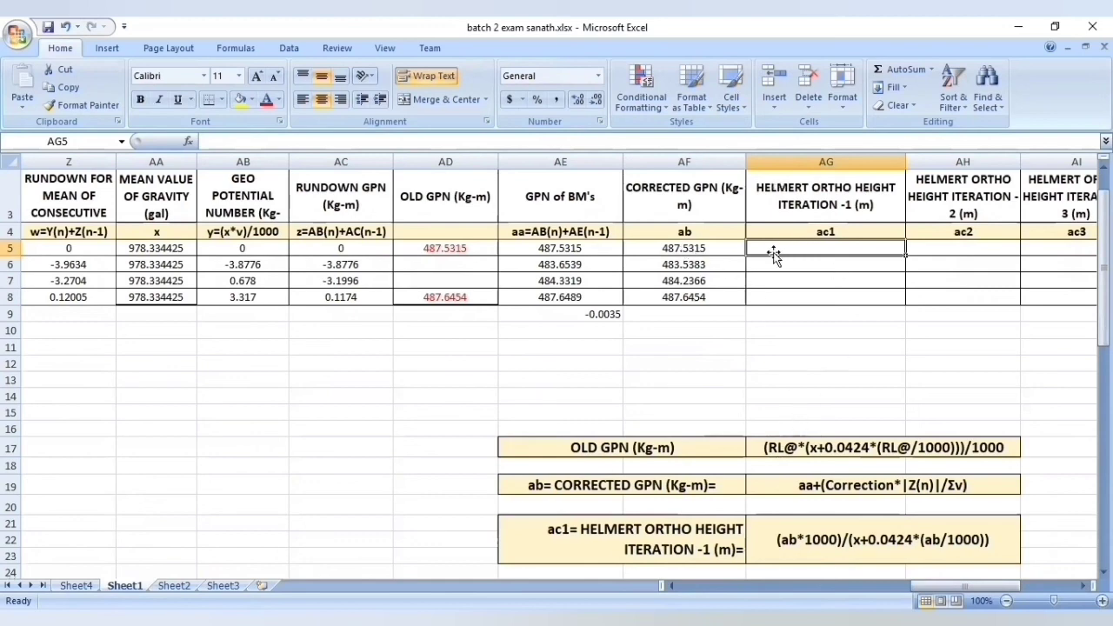
{"action": "type", "text": "="}
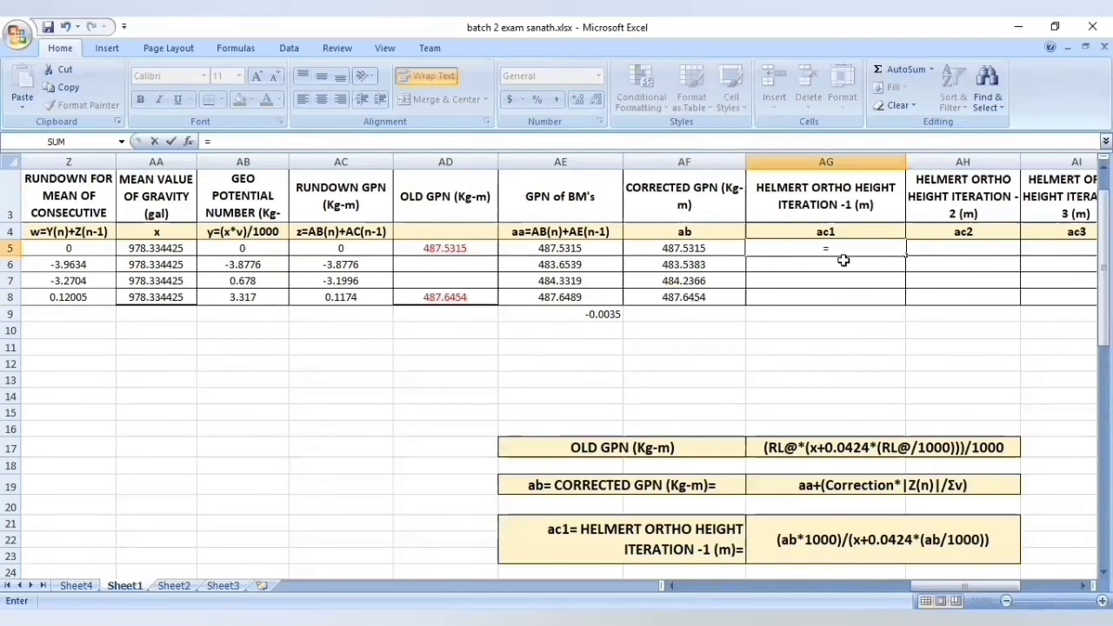
{"action": "type", "text": "r"}
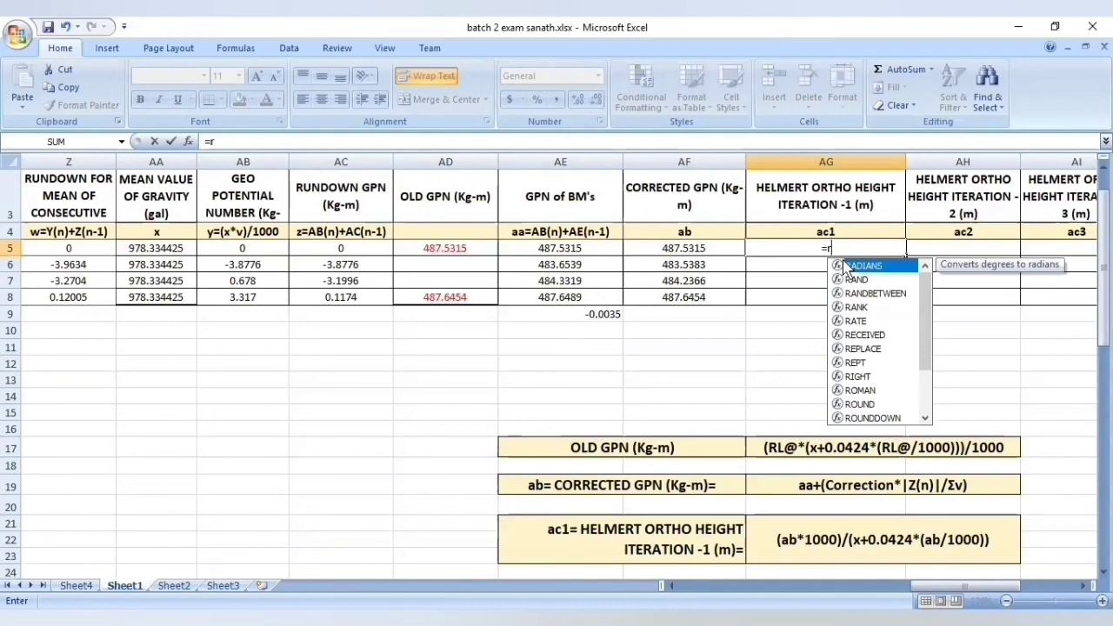
{"action": "type", "text": "ound"}
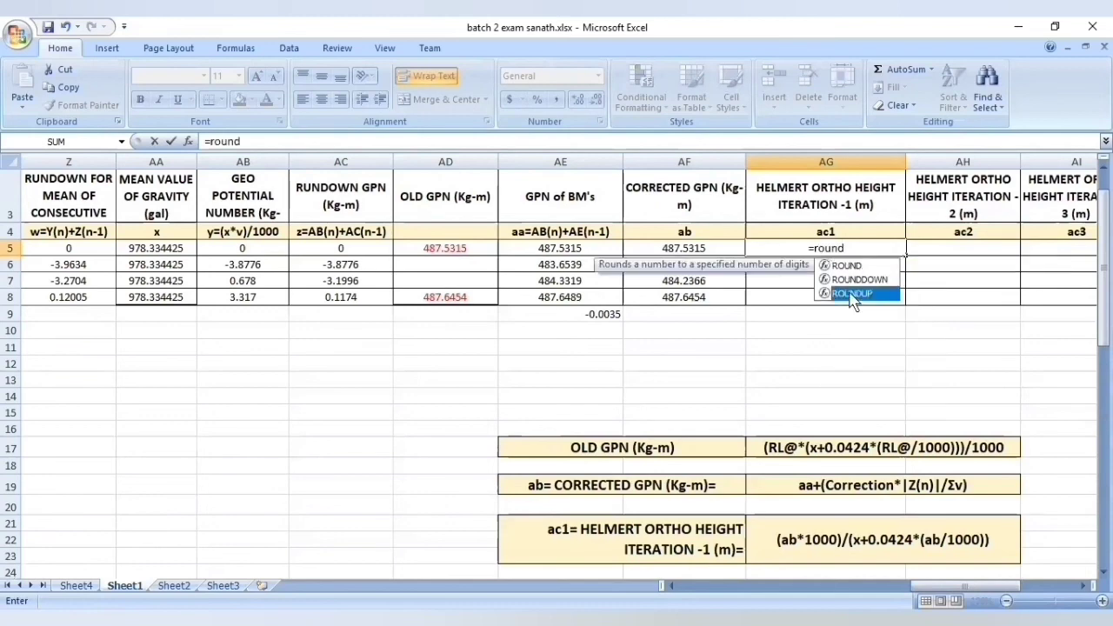
{"action": "double_click", "coordinate": [852, 294]}
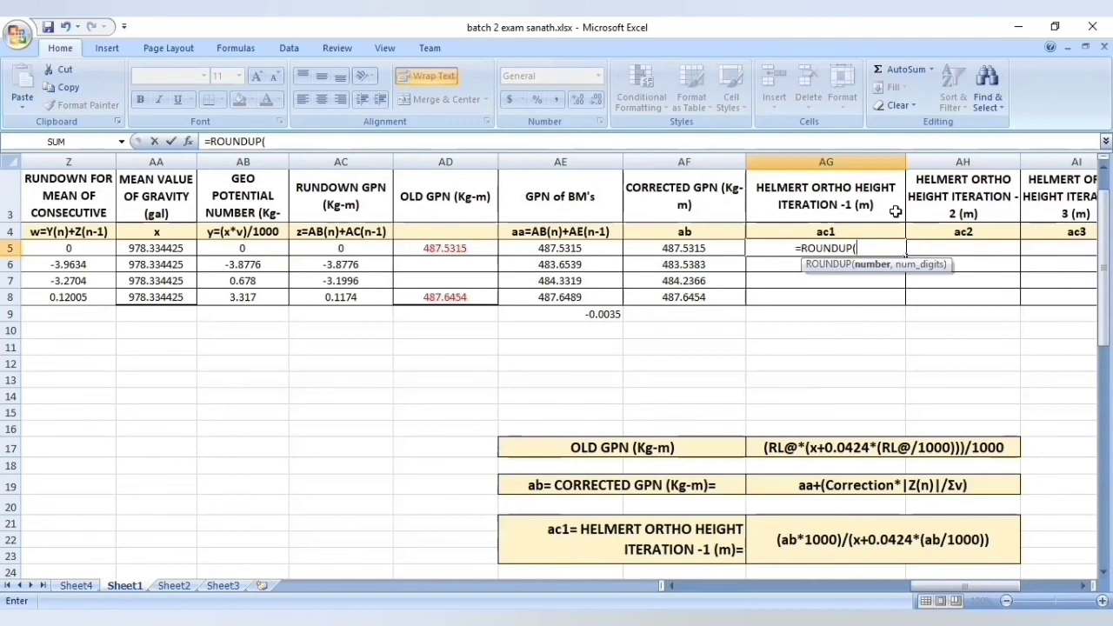
{"action": "type", "text": "("}
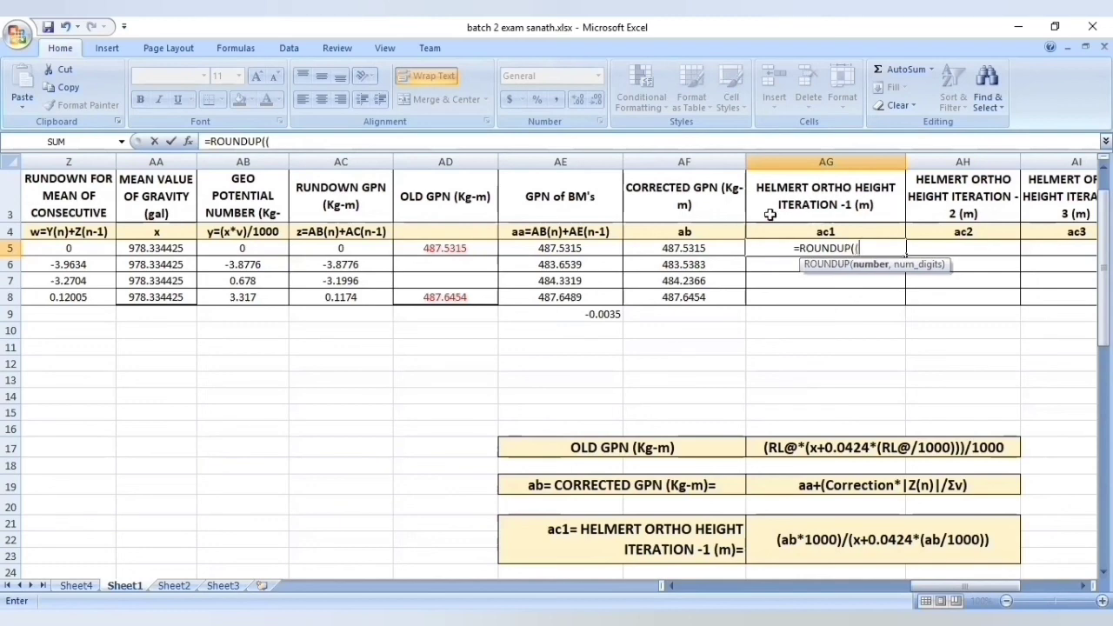
{"action": "left_click", "coordinate": [719, 248]}
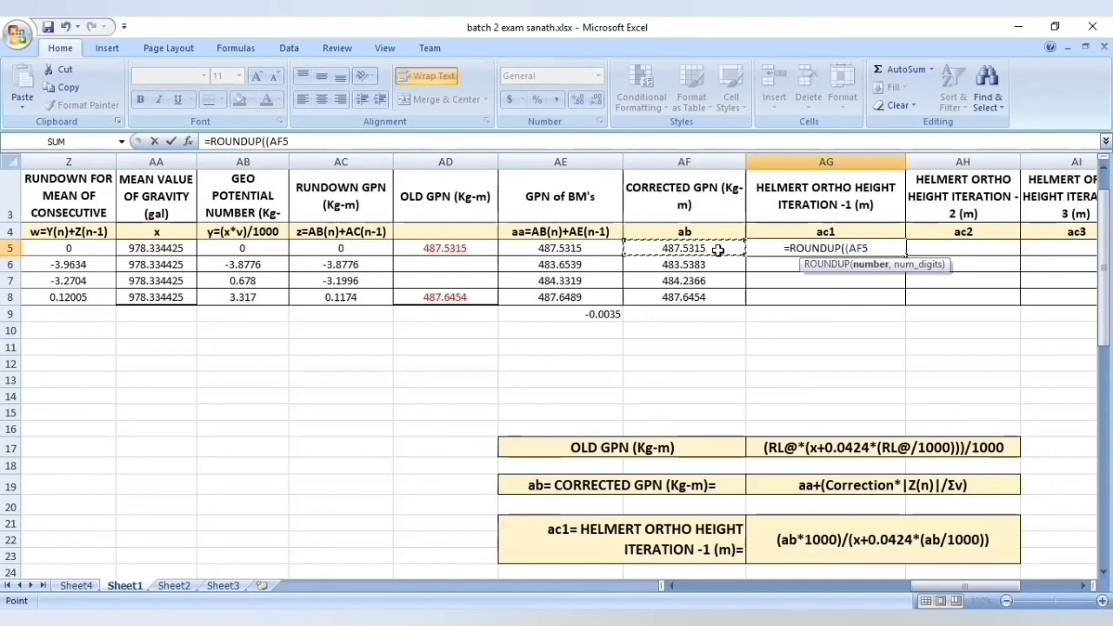
{"action": "type", "text": "/1000"}
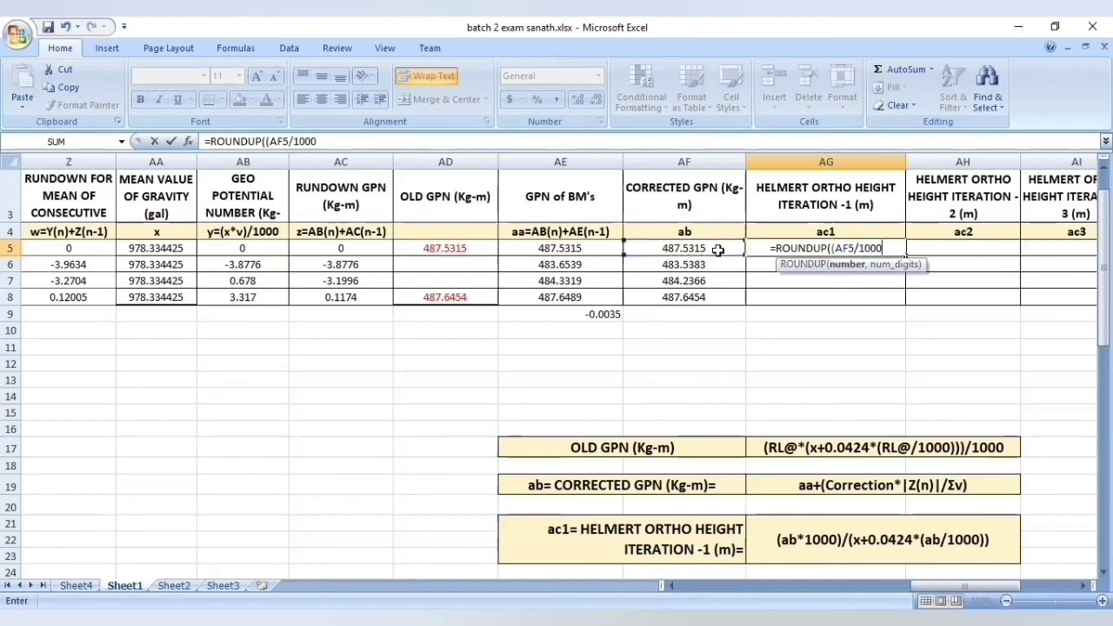
{"action": "type", "text": ")"}
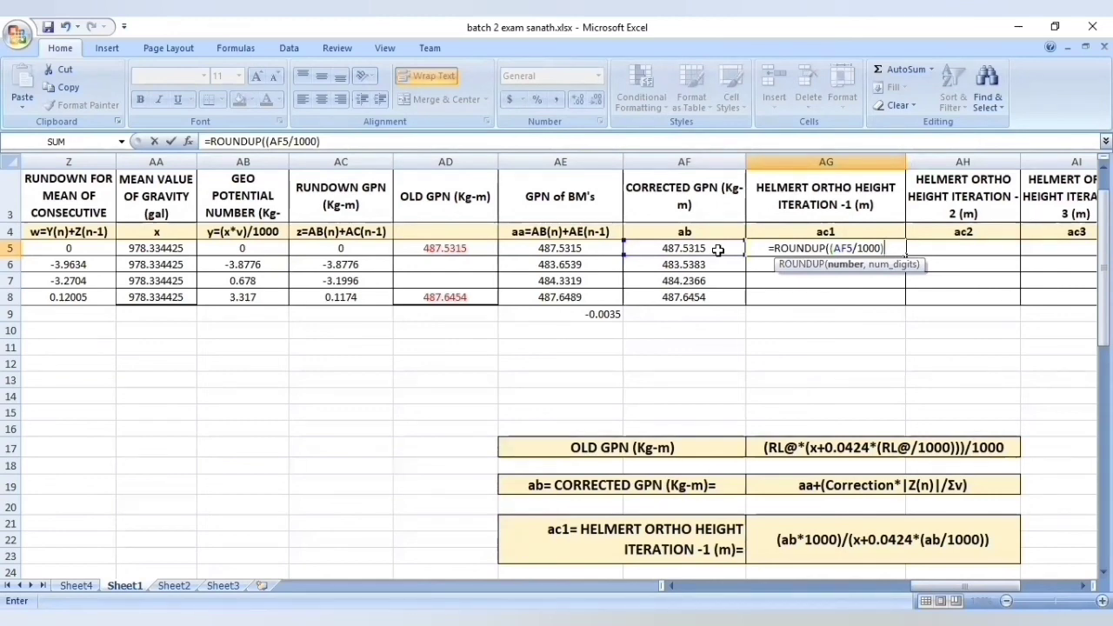
{"action": "key", "text": "BackSpace"}
{"action": "key", "text": "BackSpace"}
{"action": "key", "text": "BackSpace"}
{"action": "key", "text": "BackSpace"}
{"action": "key", "text": "BackSpace"}
{"action": "key", "text": "BackSpace"}
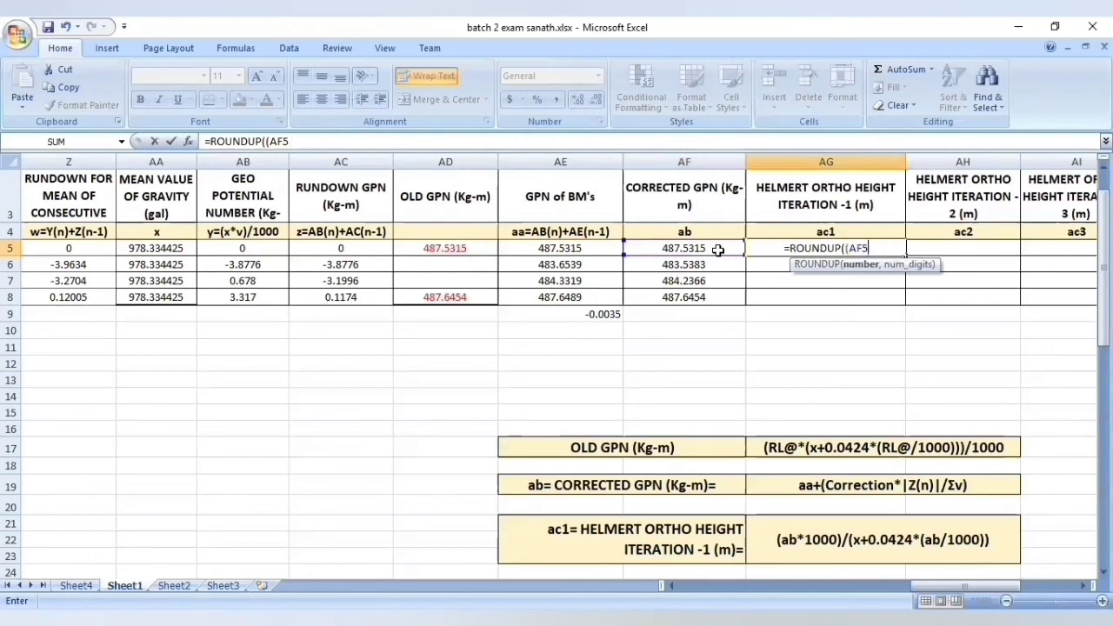
Multiply AF5 by 1000 in the AG5 formula and open the divisor, giving =ROUNDUP((AF5*1000)/((
{"action": "type", "text": "*"}
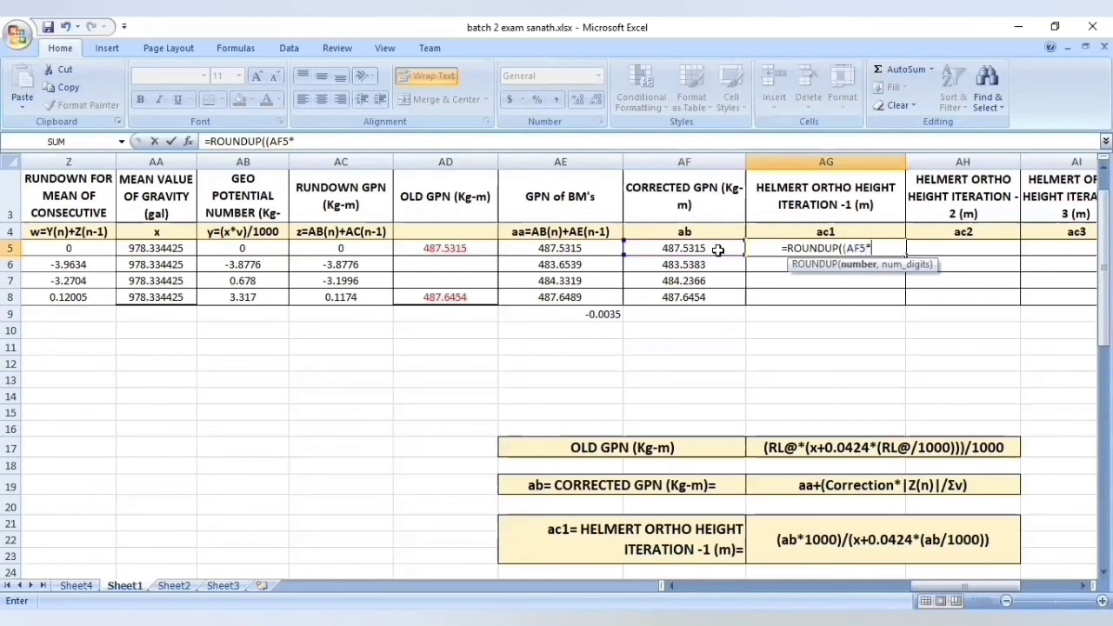
{"action": "type", "text": "1000)"}
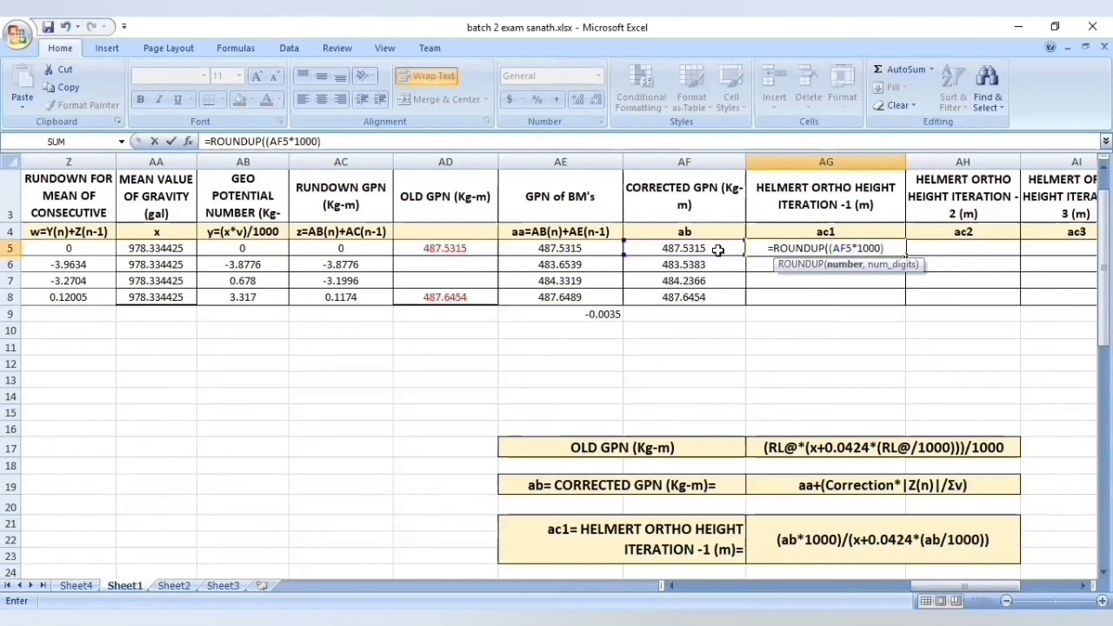
{"action": "type", "text": "/"}
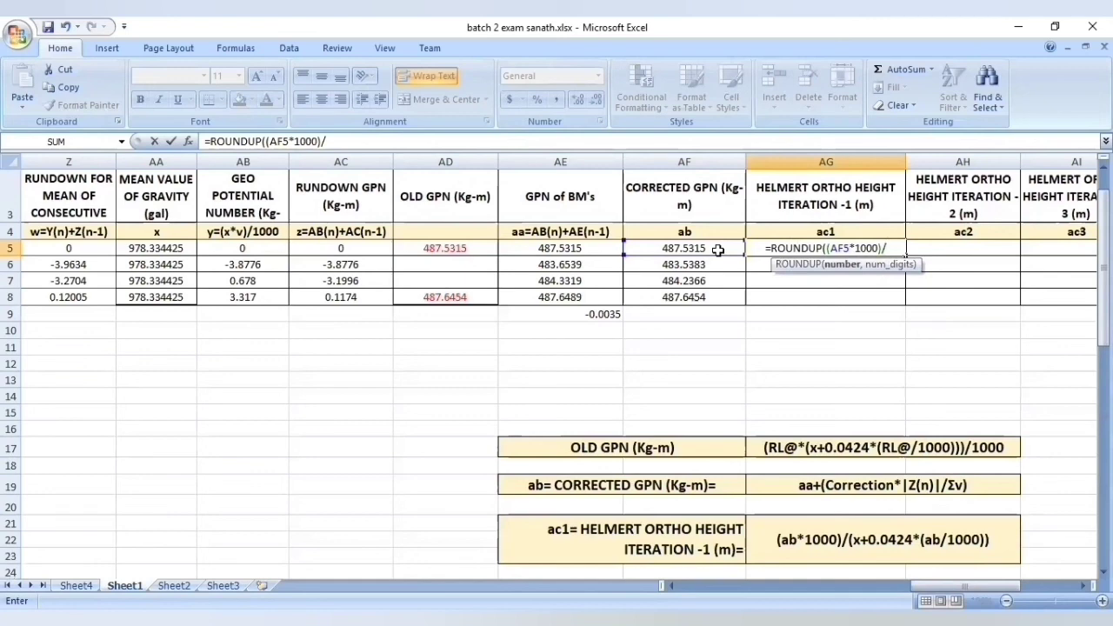
{"action": "type", "text": "("}
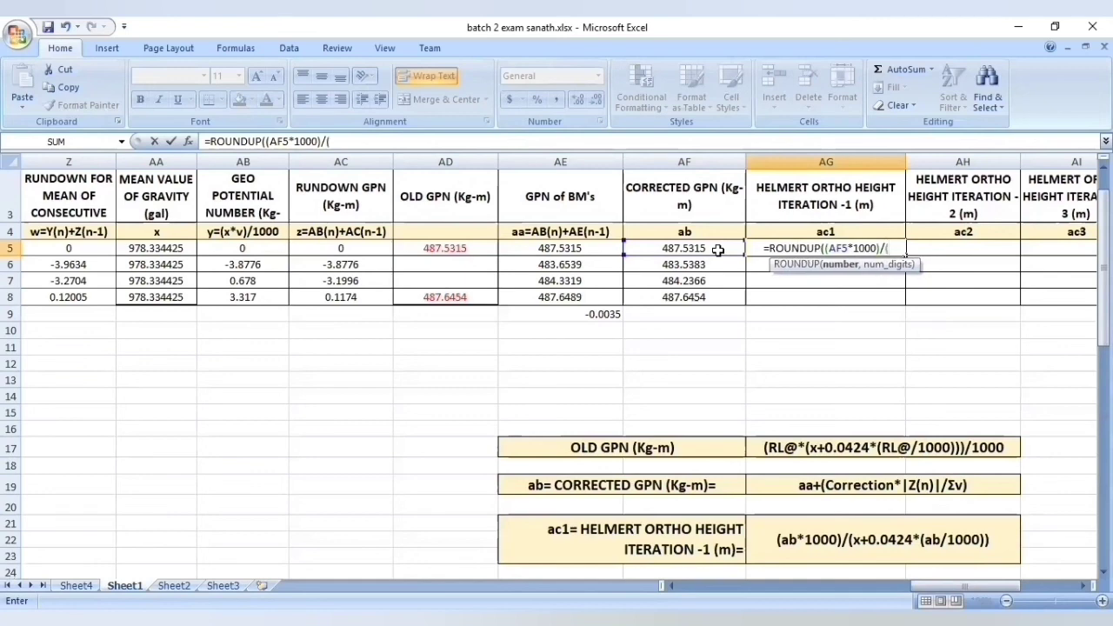
{"action": "type", "text": "("}
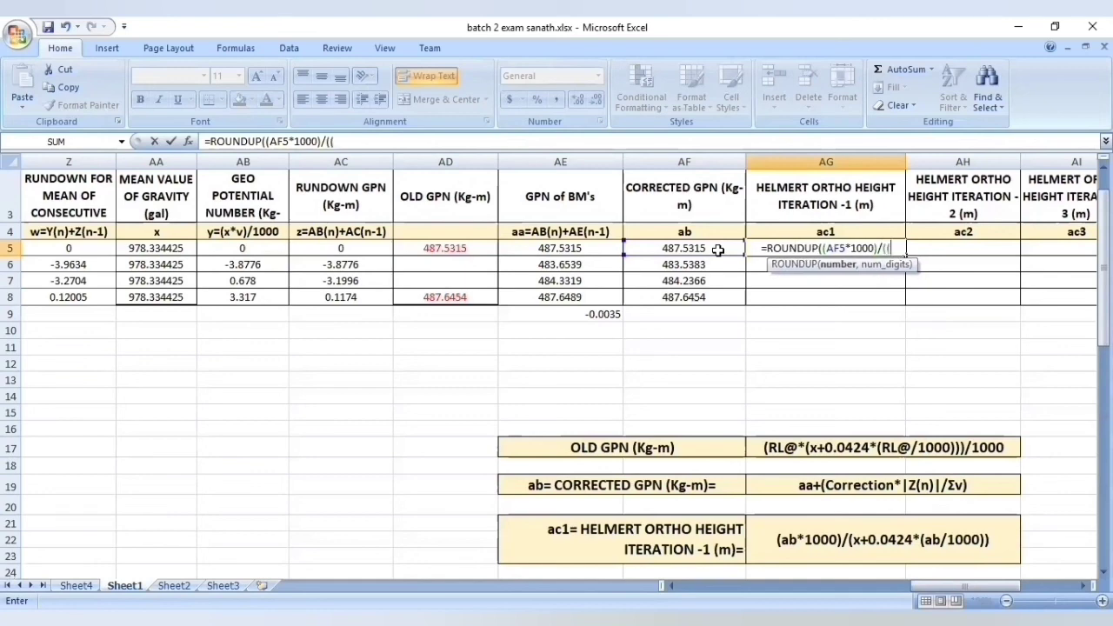
Enter the divisor in the AG5 formula from the mean gravity and corrected GPN, AA5+0.0424*(AF5/1000)
{"action": "left_click", "coordinate": [133, 249]}
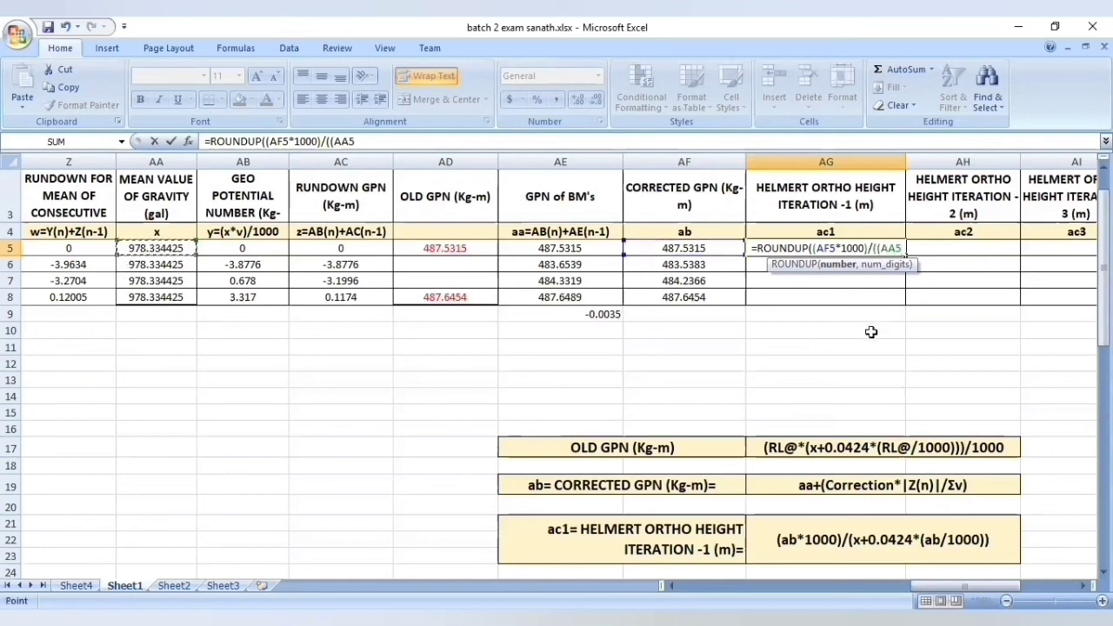
{"action": "type", "text": "+"}
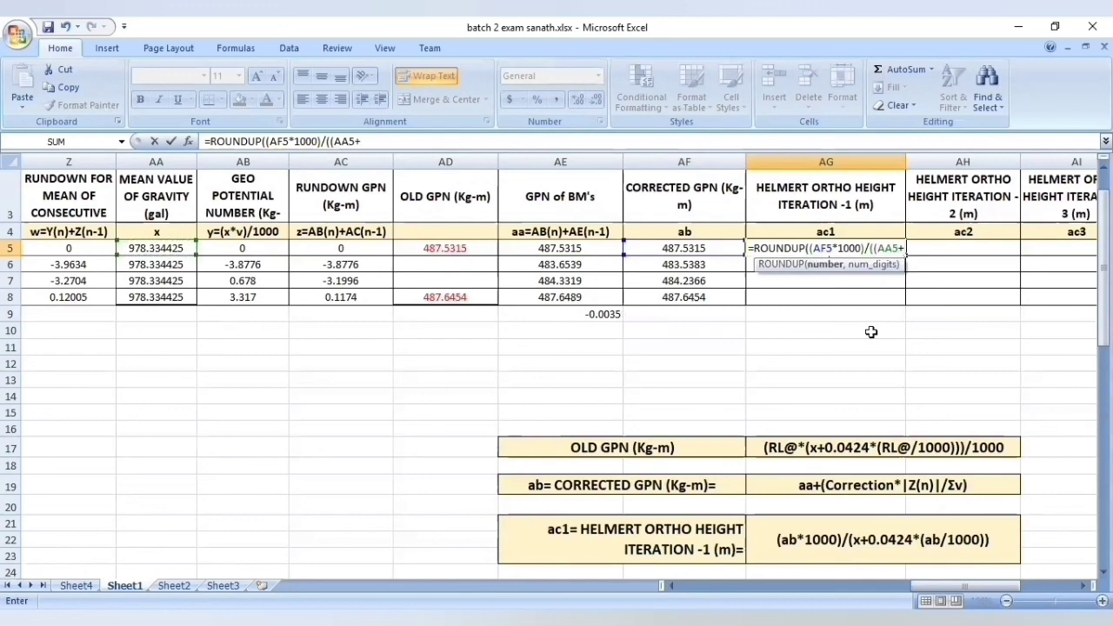
{"action": "type", "text": "0.0"}
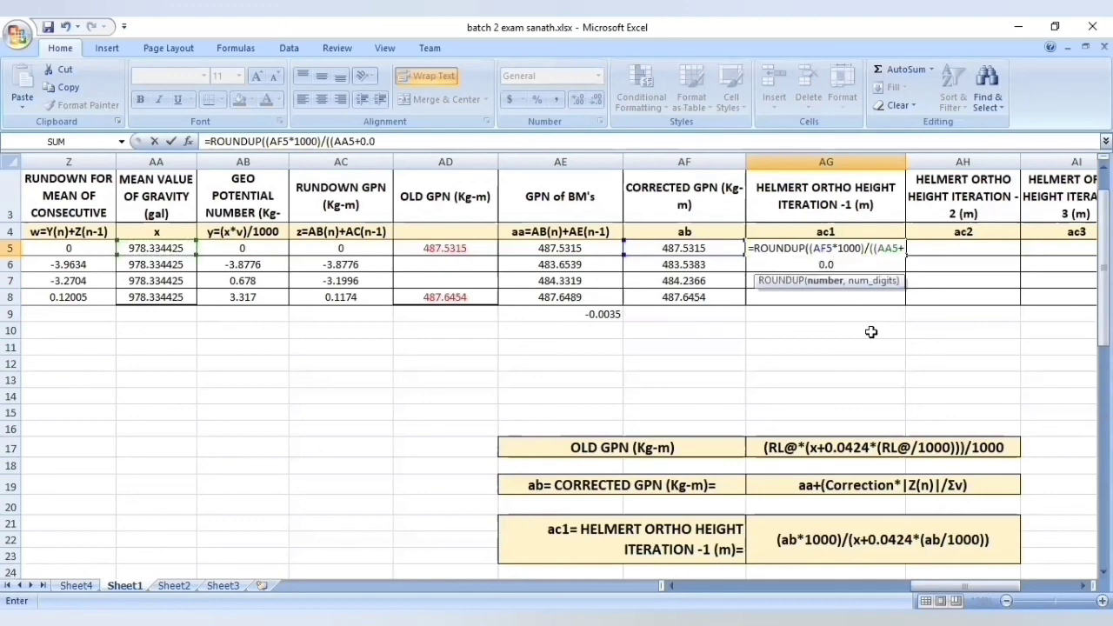
{"action": "type", "text": "424*("}
{"action": "left_click", "coordinate": [703, 247]}
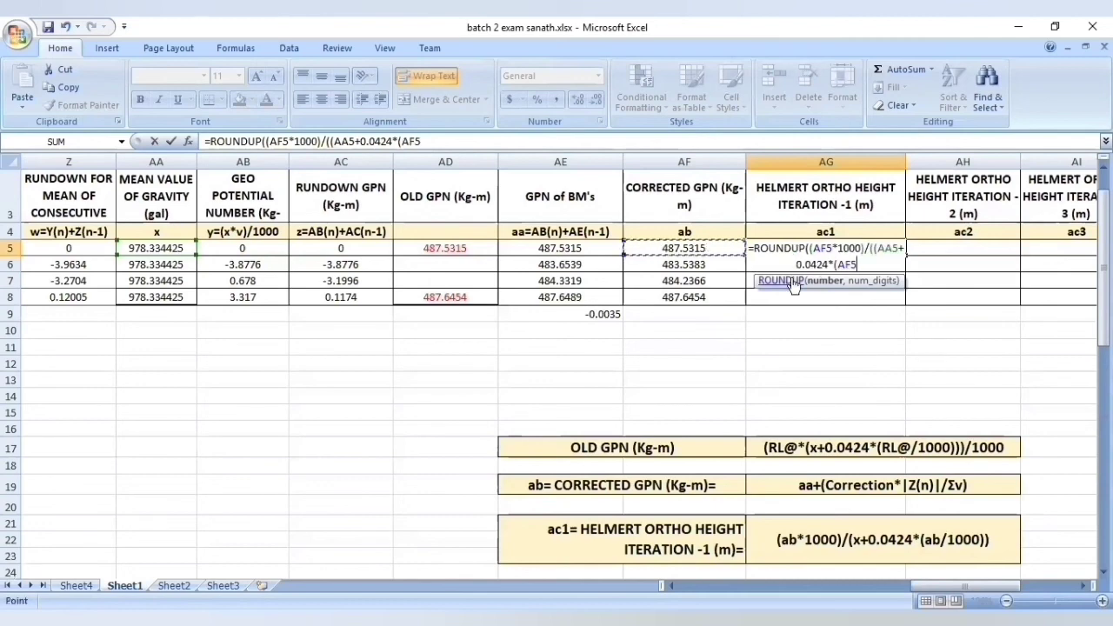
{"action": "type", "text": "/"}
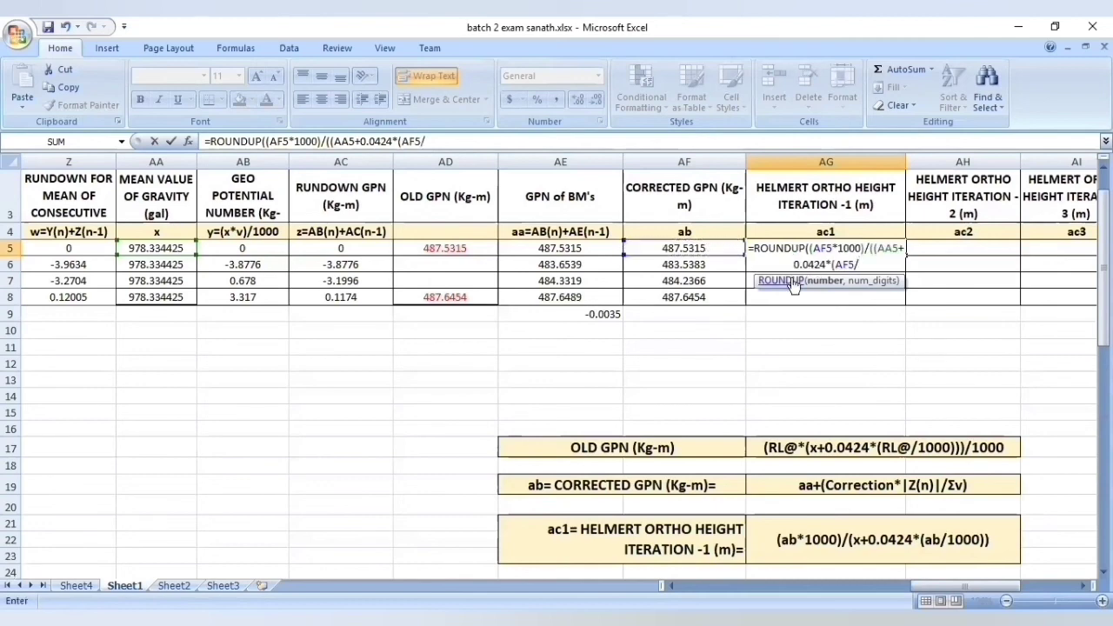
{"action": "type", "text": "1000"}
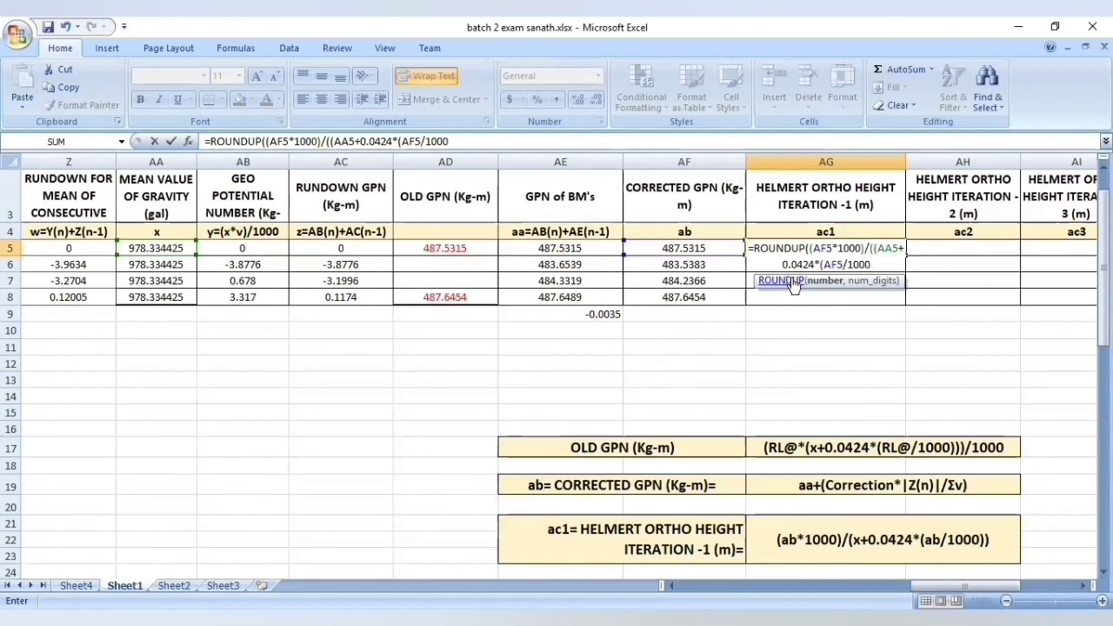
{"action": "type", "text": ")"}
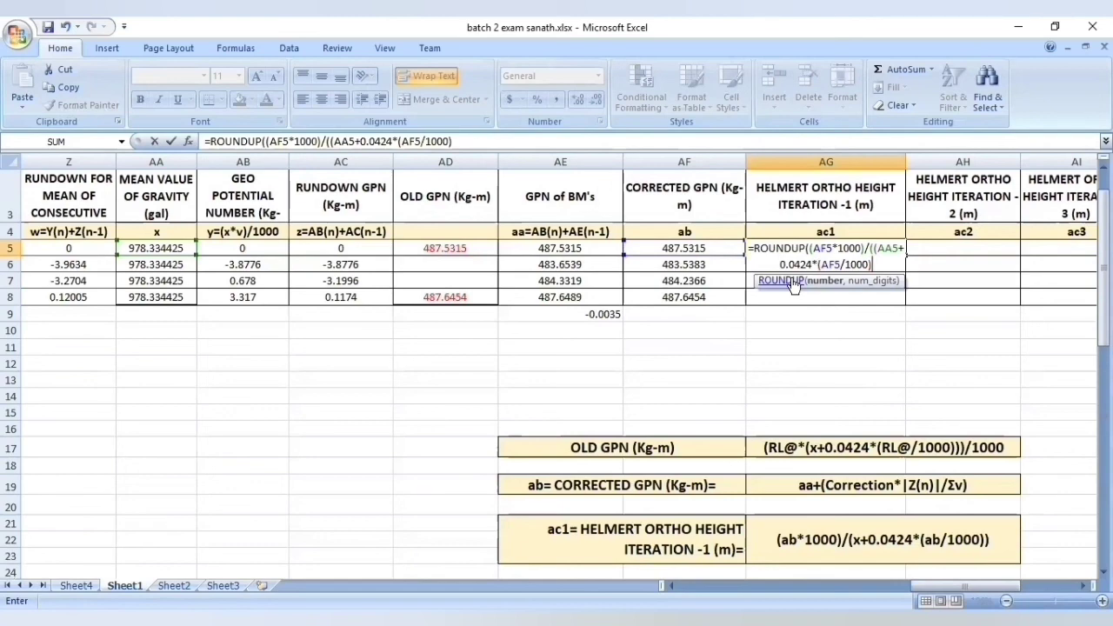
Bracket the 0.0424 term and complete AG5 with four decimals as =ROUNDUP((AF5*1000)/((AA5+(0.0424*(AF5/1000)))),4)
{"action": "left_click", "coordinate": [362, 141]}
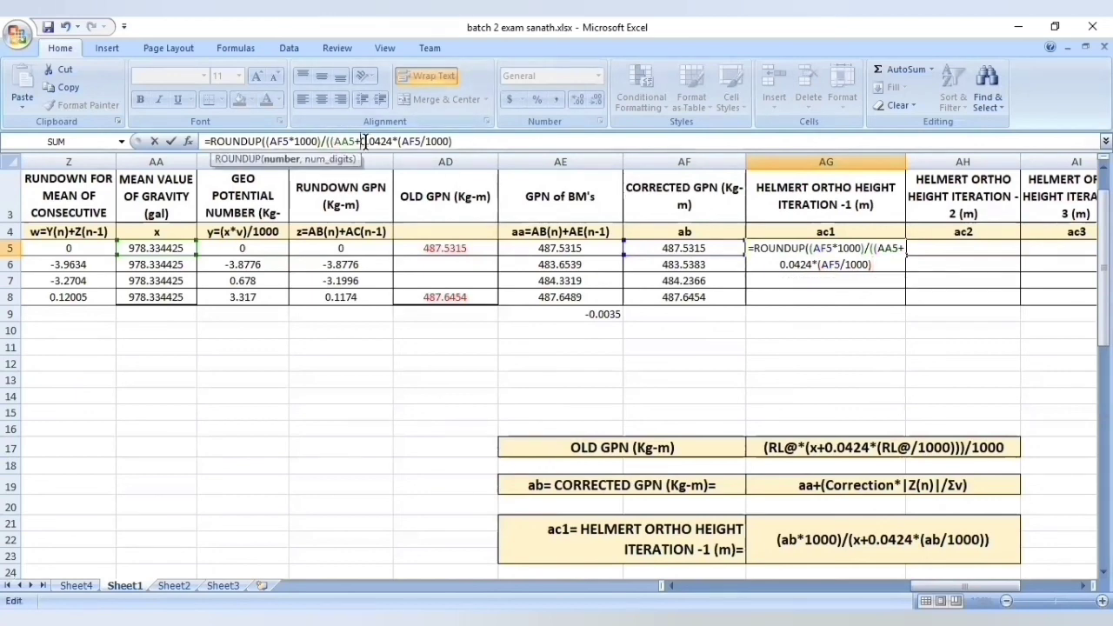
{"action": "type", "text": "("}
{"action": "left_click", "coordinate": [465, 142]}
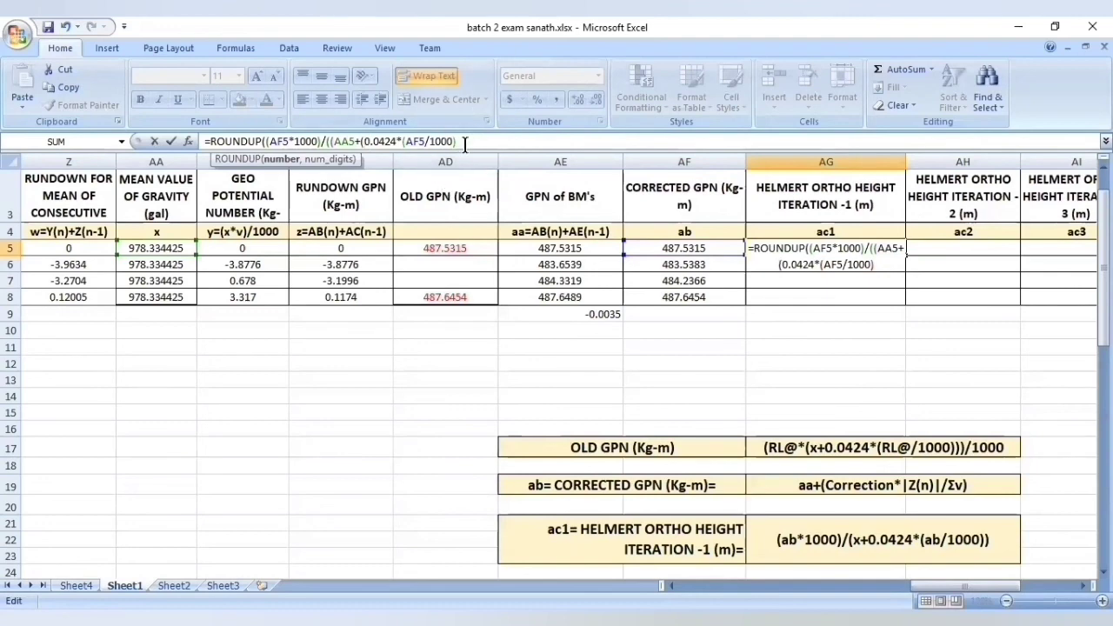
{"action": "type", "text": ")"}
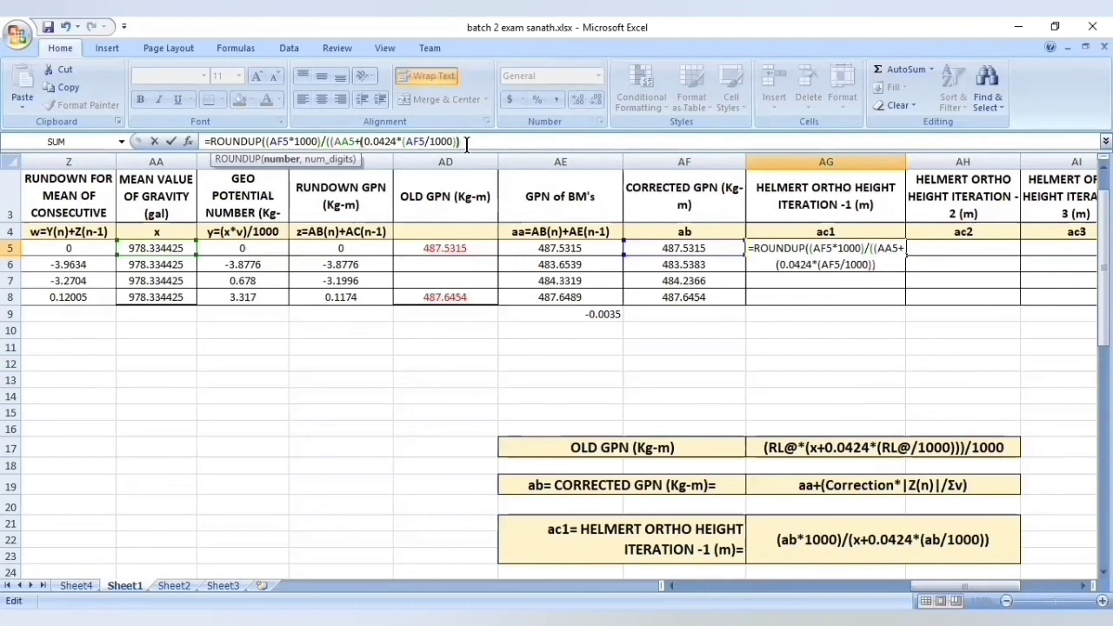
{"action": "type", "text": ")"}
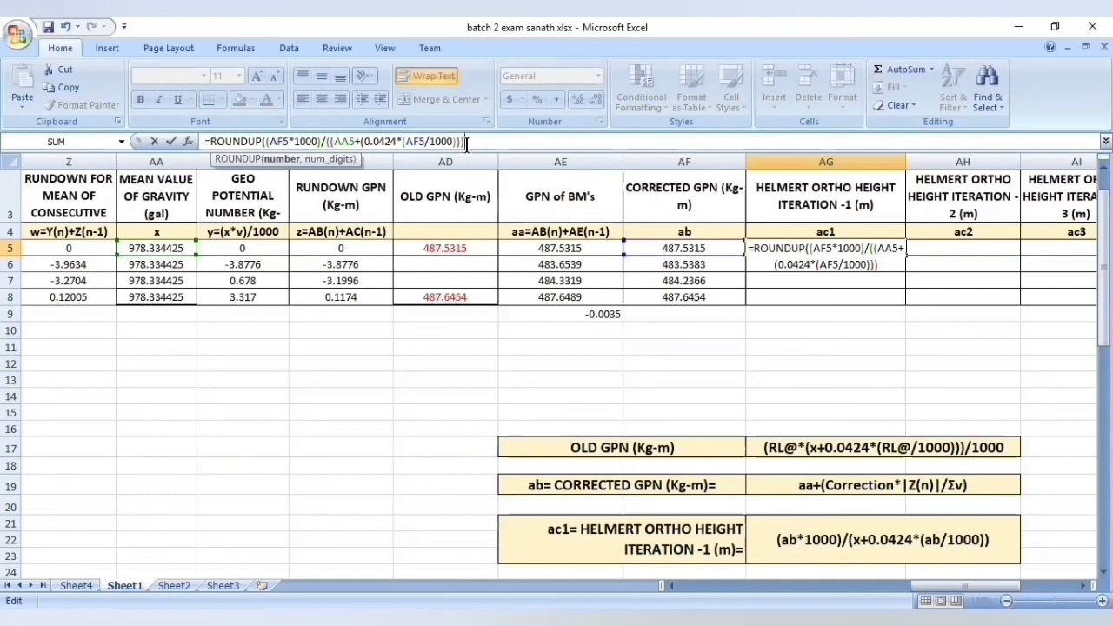
{"action": "type", "text": ")"}
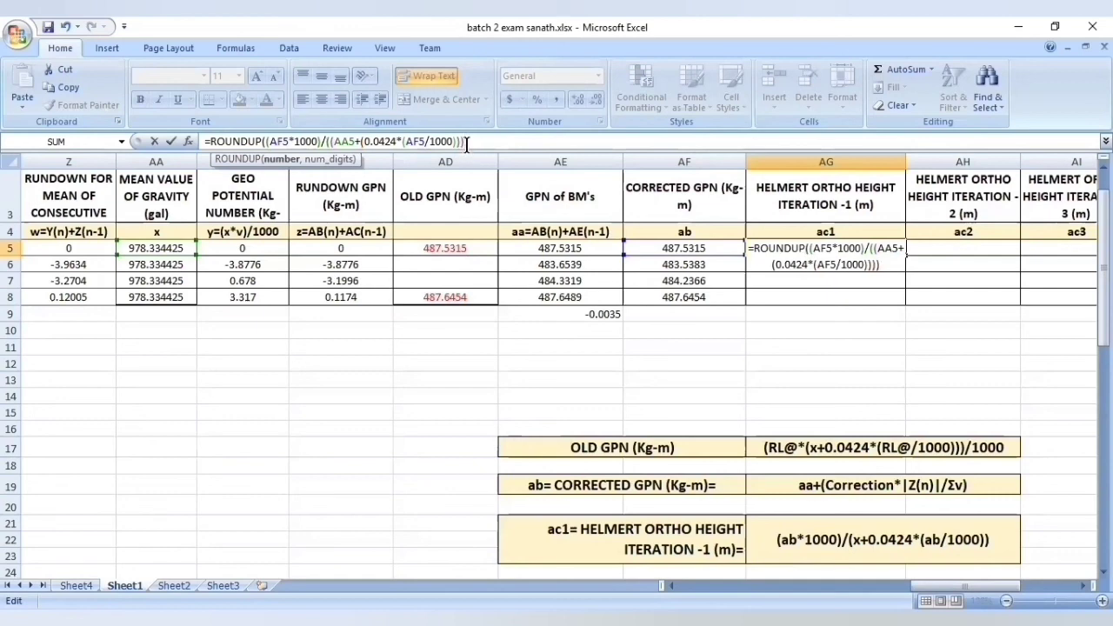
{"action": "type", "text": "),4"}
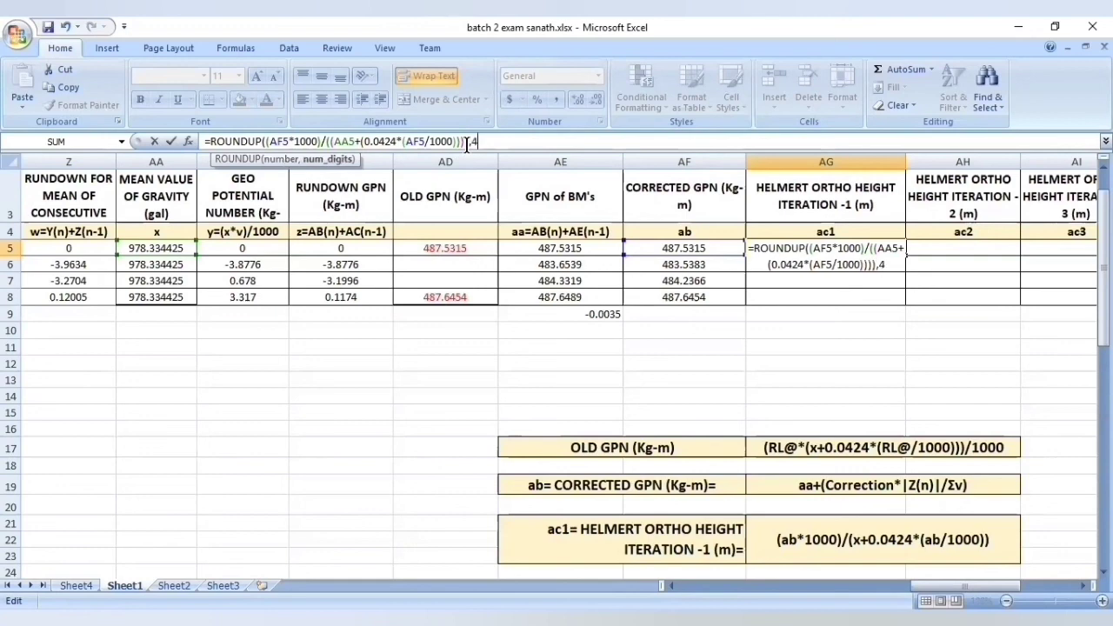
{"action": "type", "text": ")"}
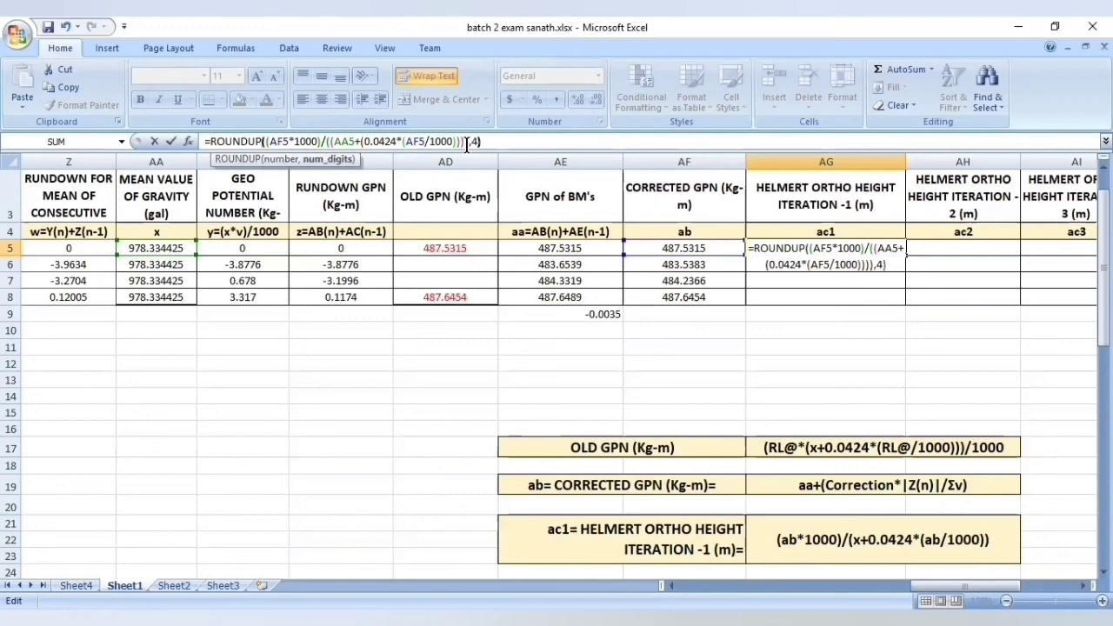
{"action": "key", "text": "Return"}
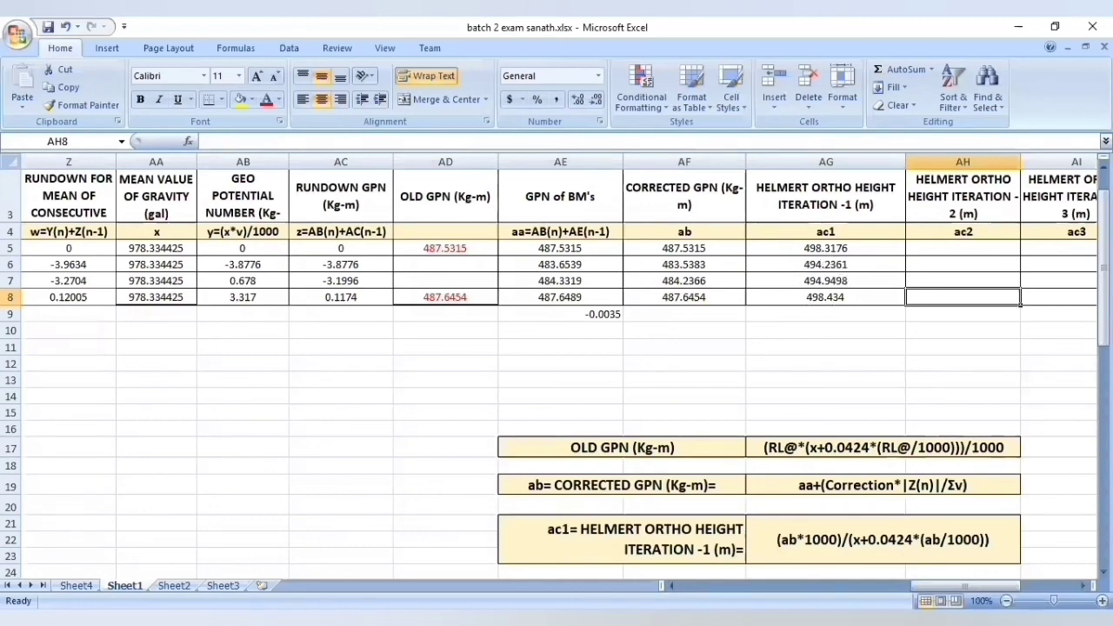
Start the Helmert orthometric height iteration 2 formula in AH5 as =ROUNDUP((AG5*1000)/(AA5+(0.0424*(
{"action": "left_click_drag", "start_coordinate": [925, 585], "coordinate": [948, 585]}
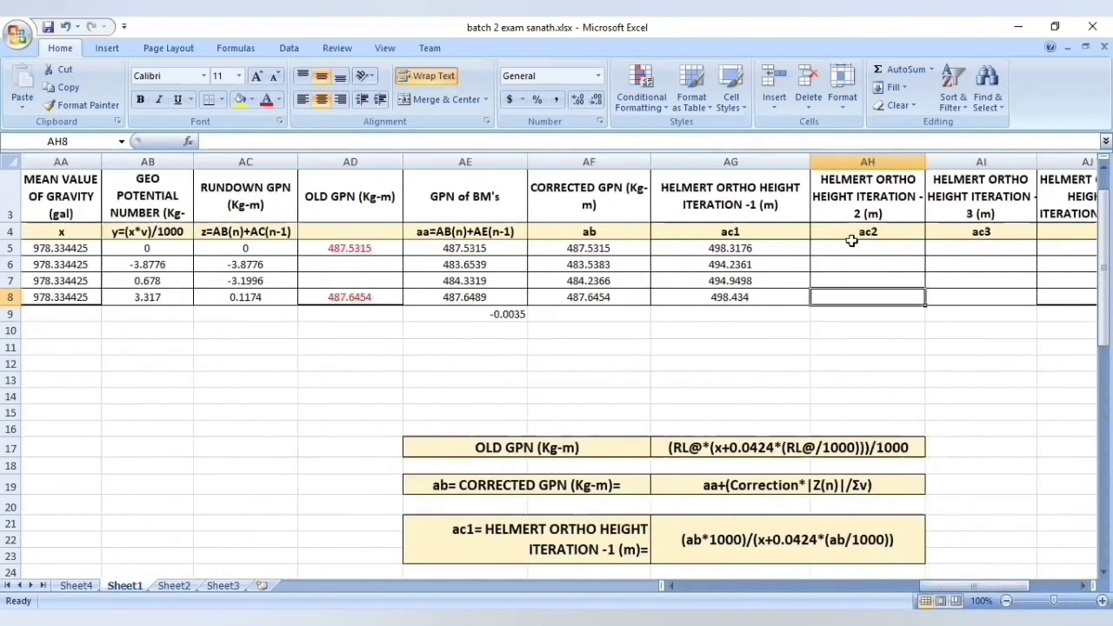
{"action": "left_click", "coordinate": [849, 250]}
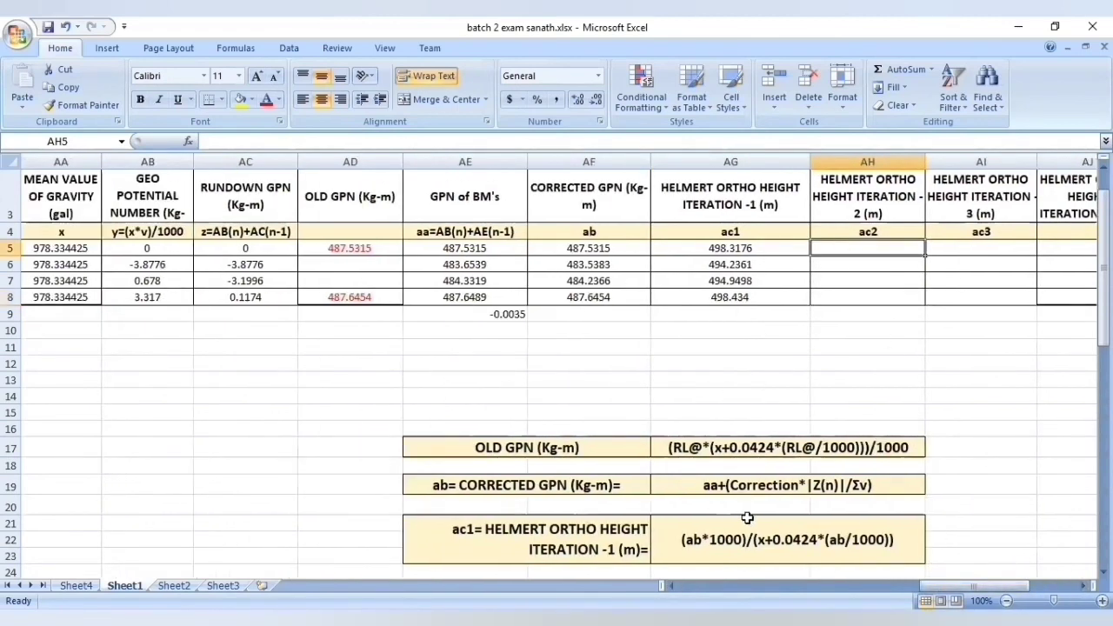
{"action": "left_click_drag", "start_coordinate": [1103, 320], "coordinate": [1103, 327]}
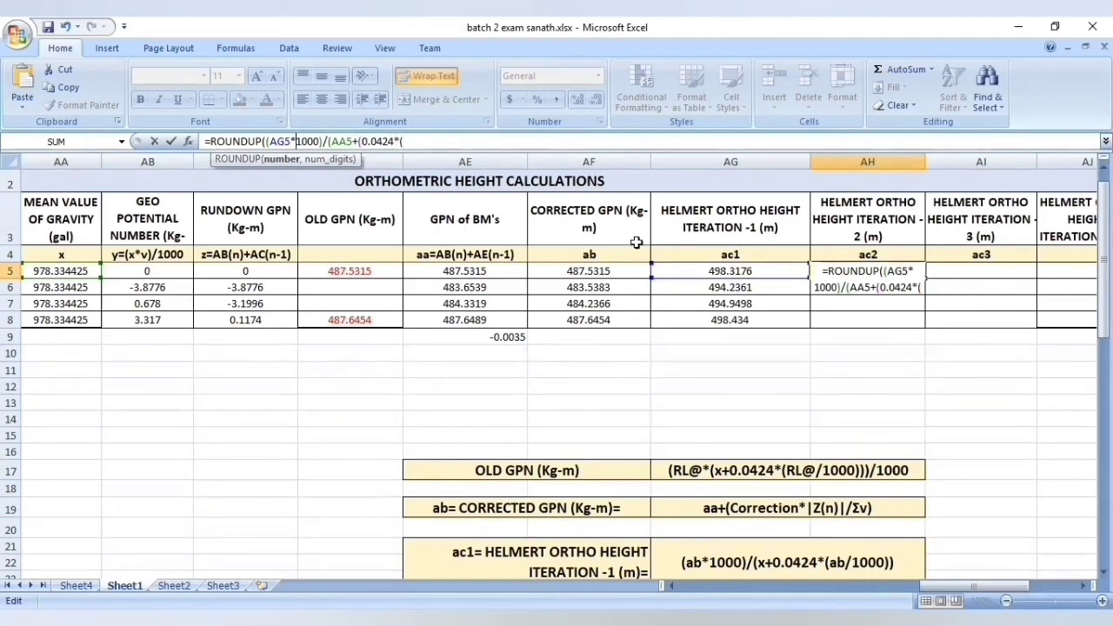
{"action": "left_click", "coordinate": [773, 272]}
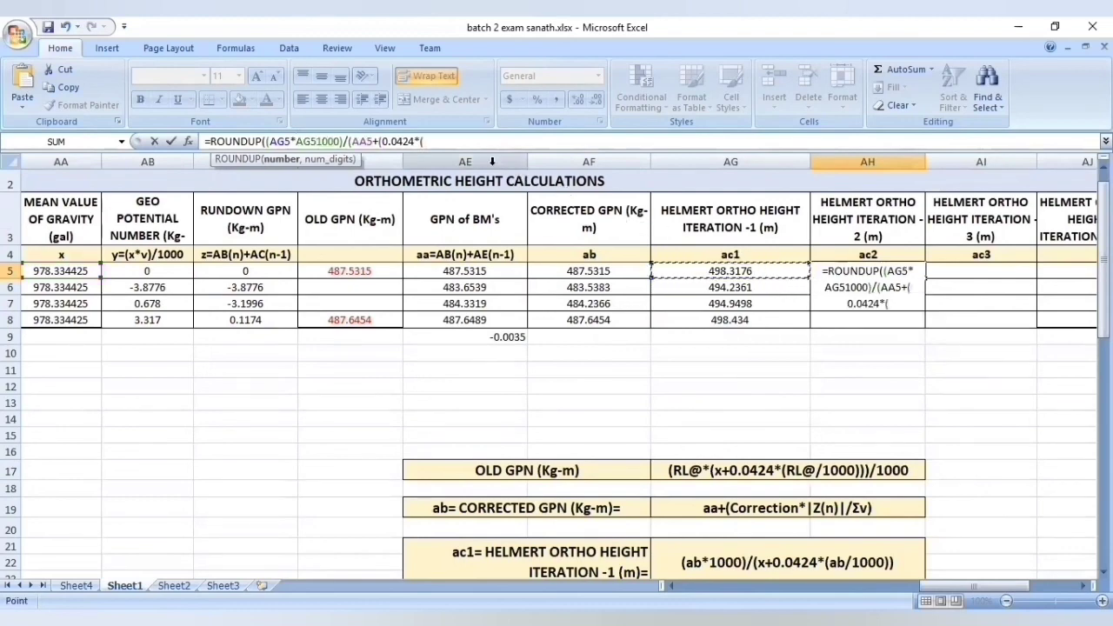
{"action": "key", "text": "BackSpace"}
{"action": "key", "text": "BackSpace"}
{"action": "key", "text": "BackSpace"}
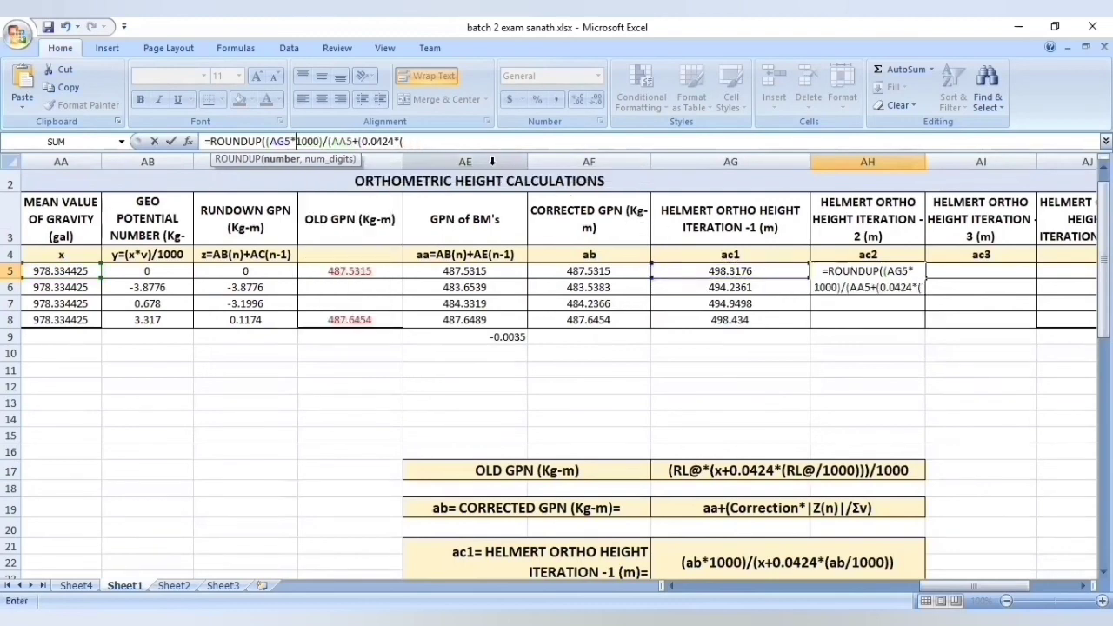
{"action": "left_click", "coordinate": [413, 143]}
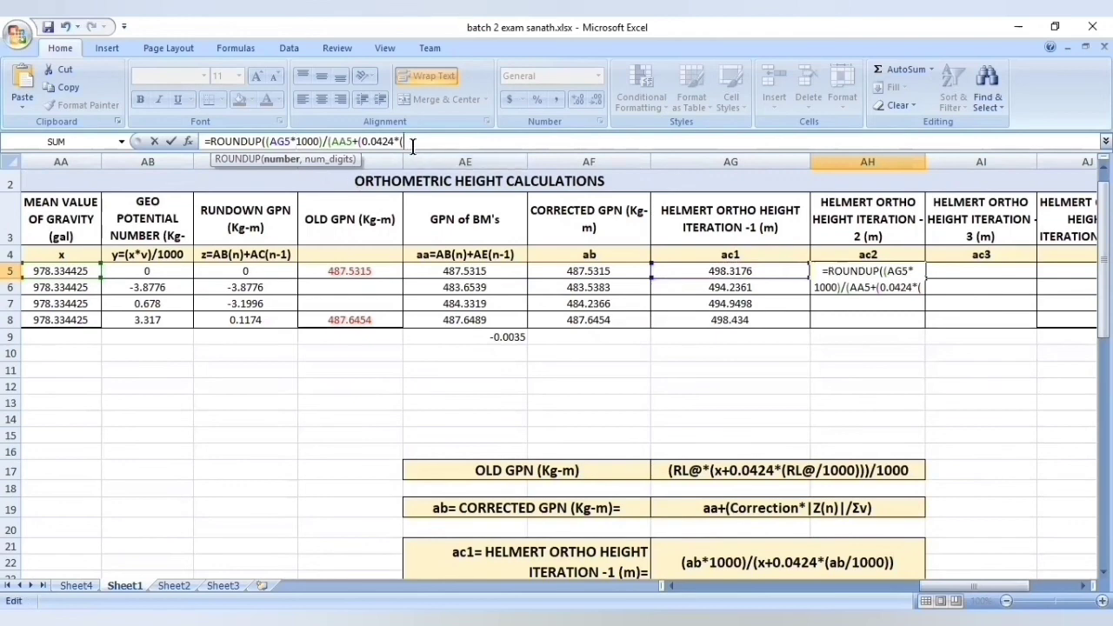
{"action": "left_click", "coordinate": [756, 271]}
{"action": "type", "text": "AH6"}
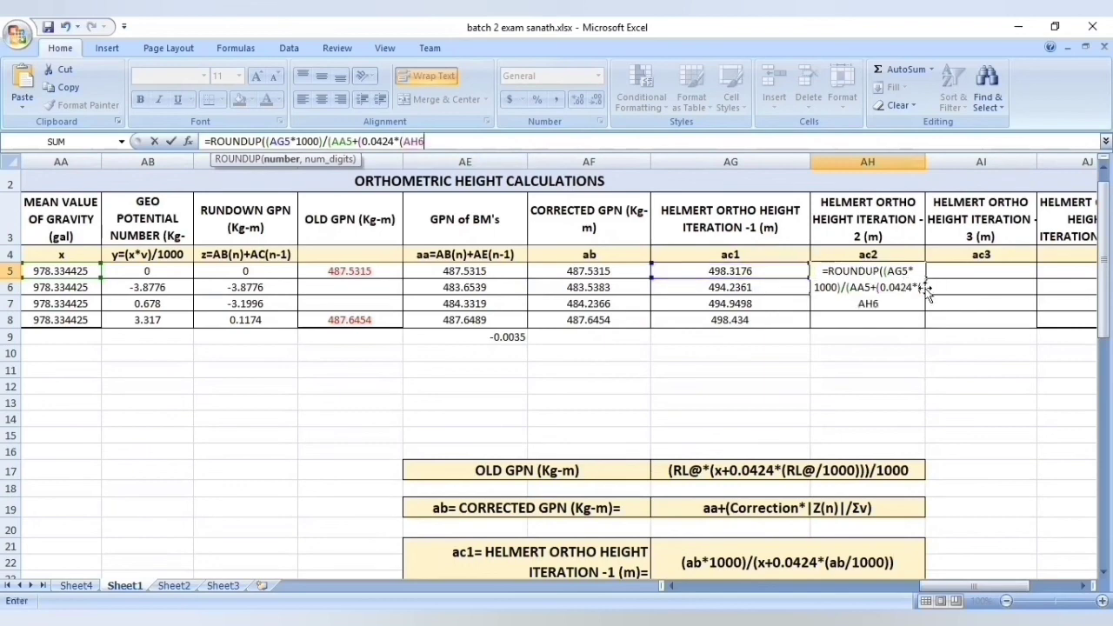
{"action": "left_click", "coordinate": [923, 287]}
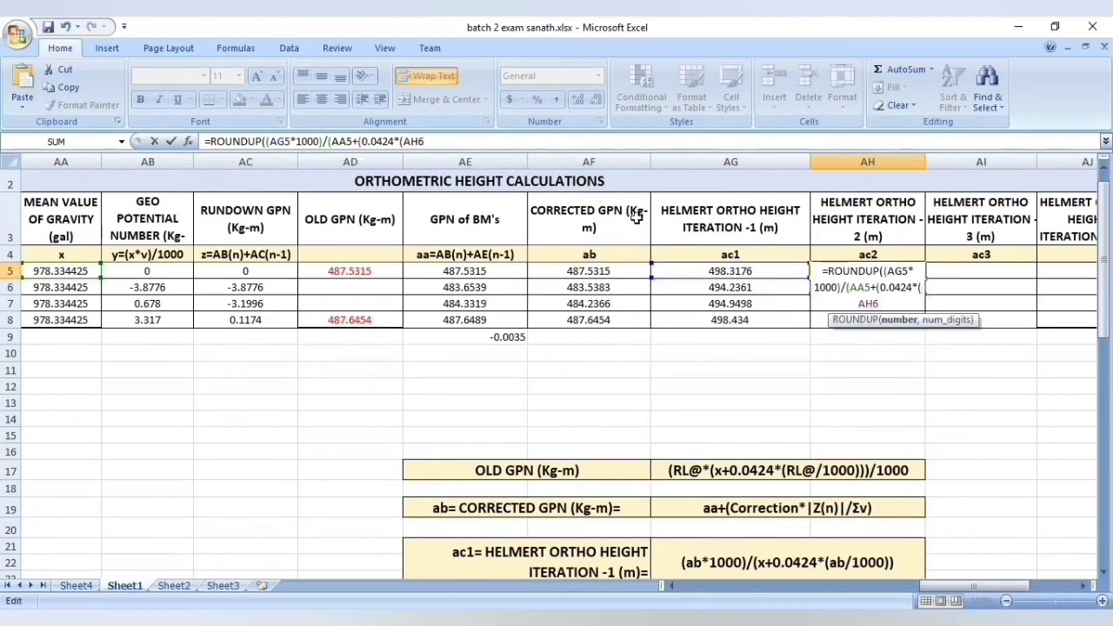
{"action": "left_click", "coordinate": [787, 277]}
{"action": "left_click", "coordinate": [472, 143]}
{"action": "key", "text": "BackSpace"}
{"action": "key", "text": "BackSpace"}
{"action": "key", "text": "BackSpace"}
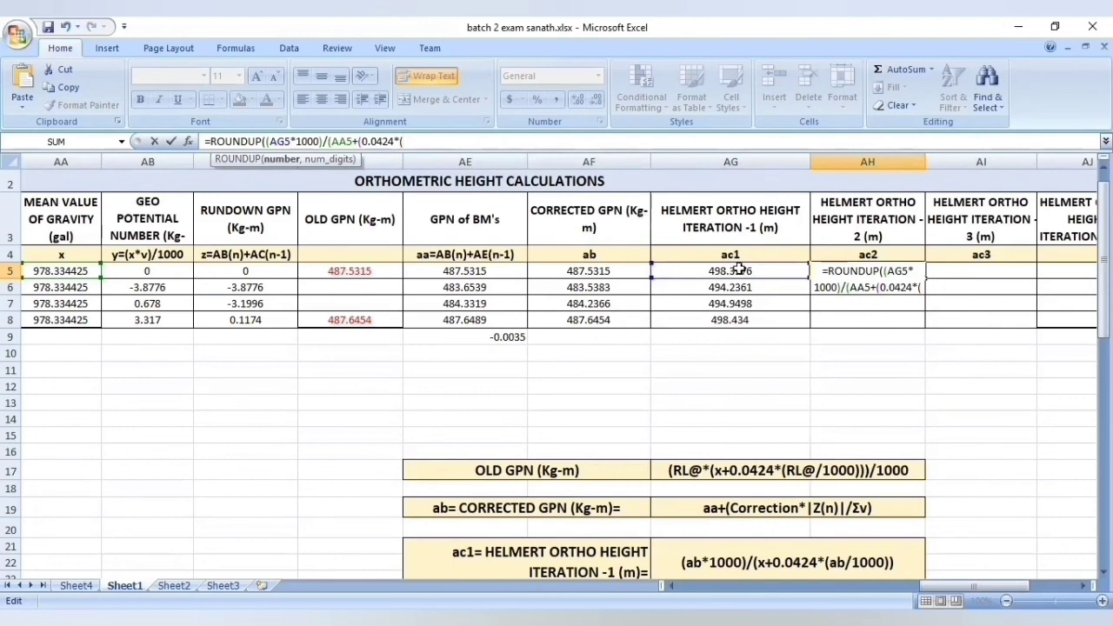
Add AG5 after the last open bracket of the AH5 formula and replace the numerator reference with AF5
{"action": "left_click", "coordinate": [739, 270]}
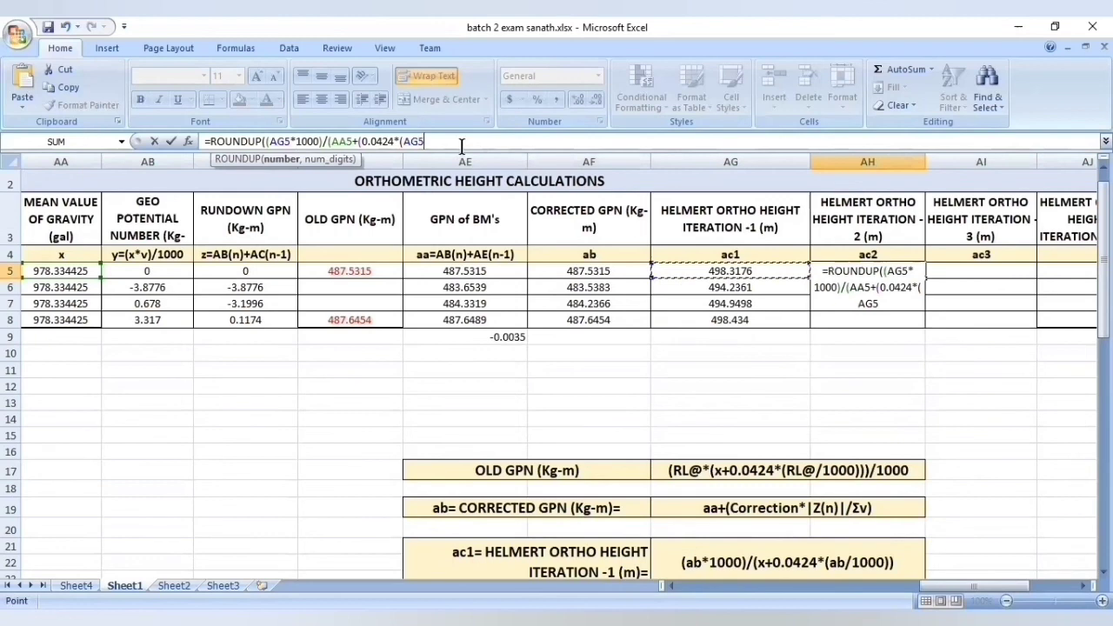
{"action": "left_click", "coordinate": [288, 141]}
{"action": "key", "text": "BackSpace"}
{"action": "key", "text": "BackSpace"}
{"action": "key", "text": "BackSpace"}
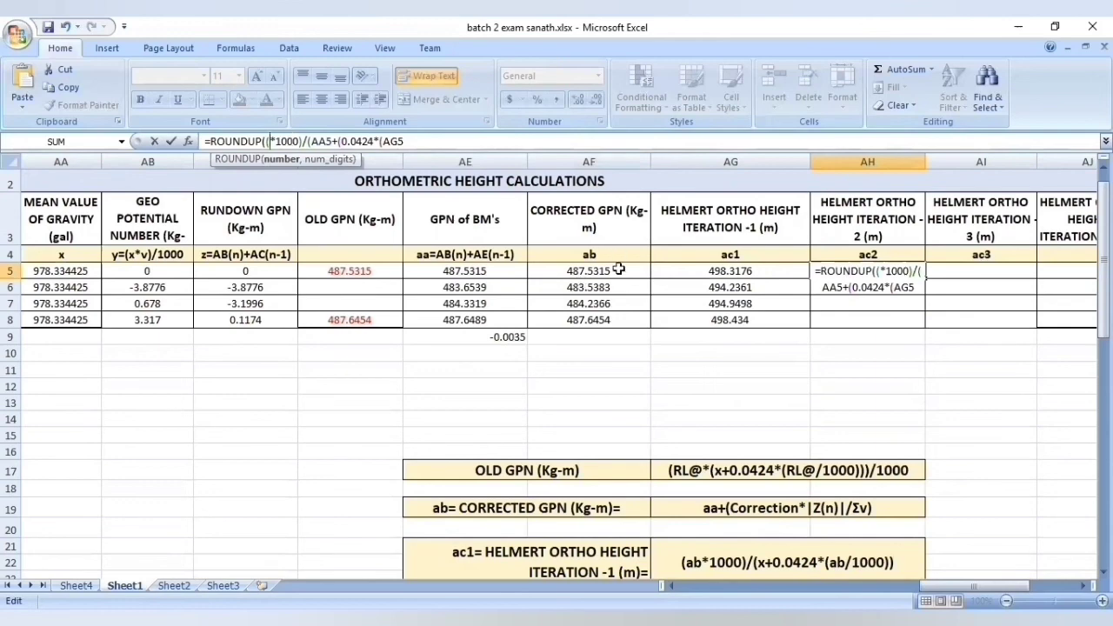
{"action": "left_click", "coordinate": [589, 270]}
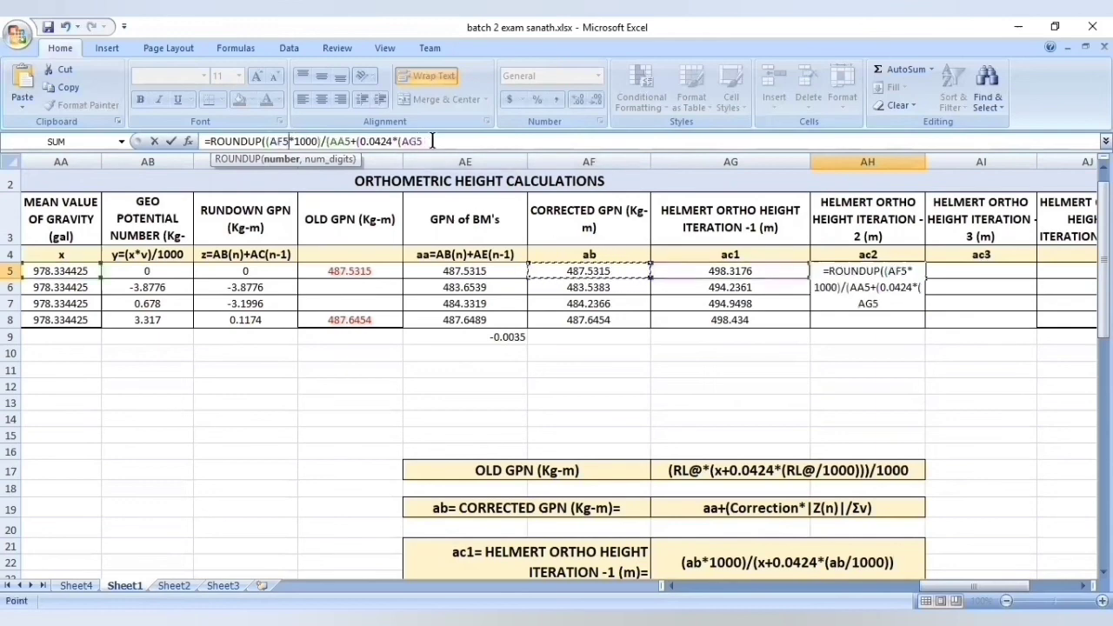
{"action": "left_click", "coordinate": [432, 141]}
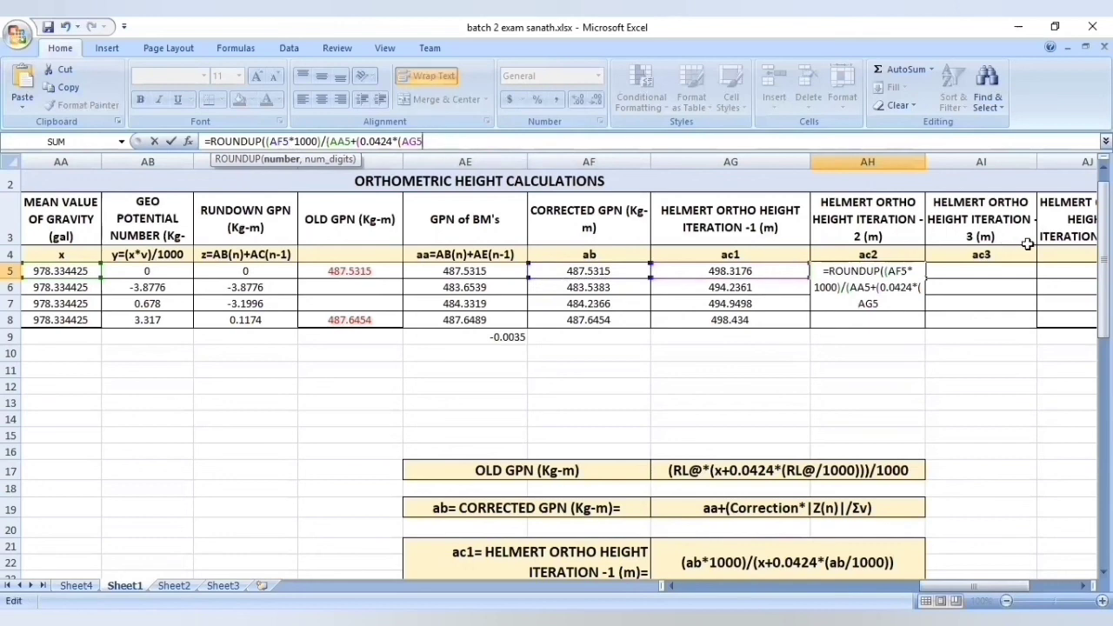
Check the written iteration 2 formula and divide AG5 by 1000 in the AH5 formula, closing that bracket
{"action": "left_click_drag", "start_coordinate": [1103, 278], "coordinate": [1103, 304]}
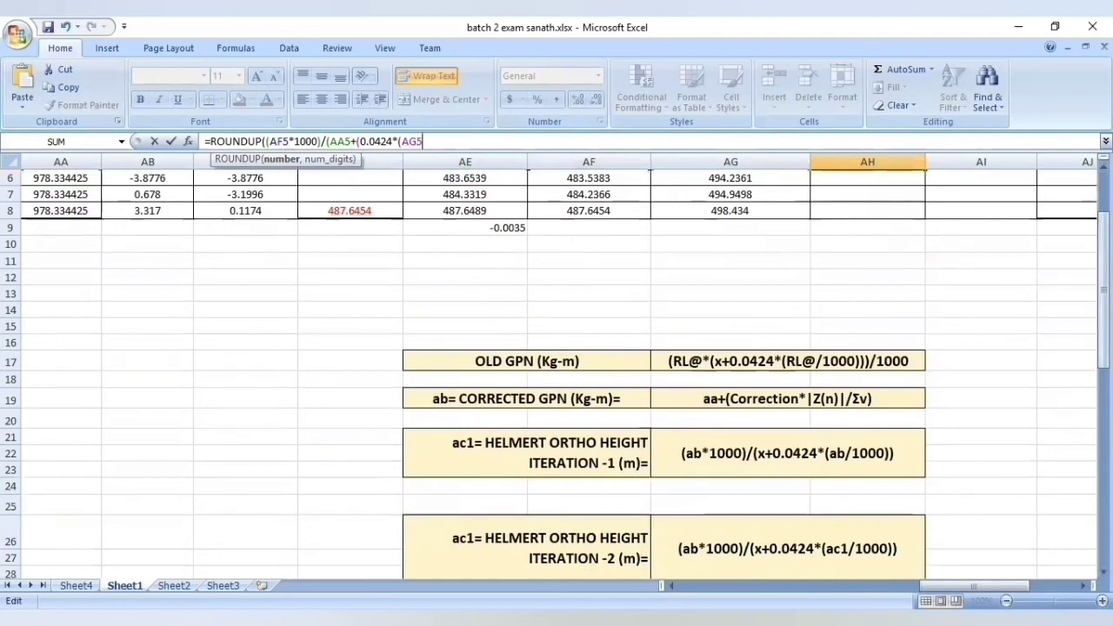
{"action": "left_click_drag", "start_coordinate": [1103, 266], "coordinate": [1103, 217]}
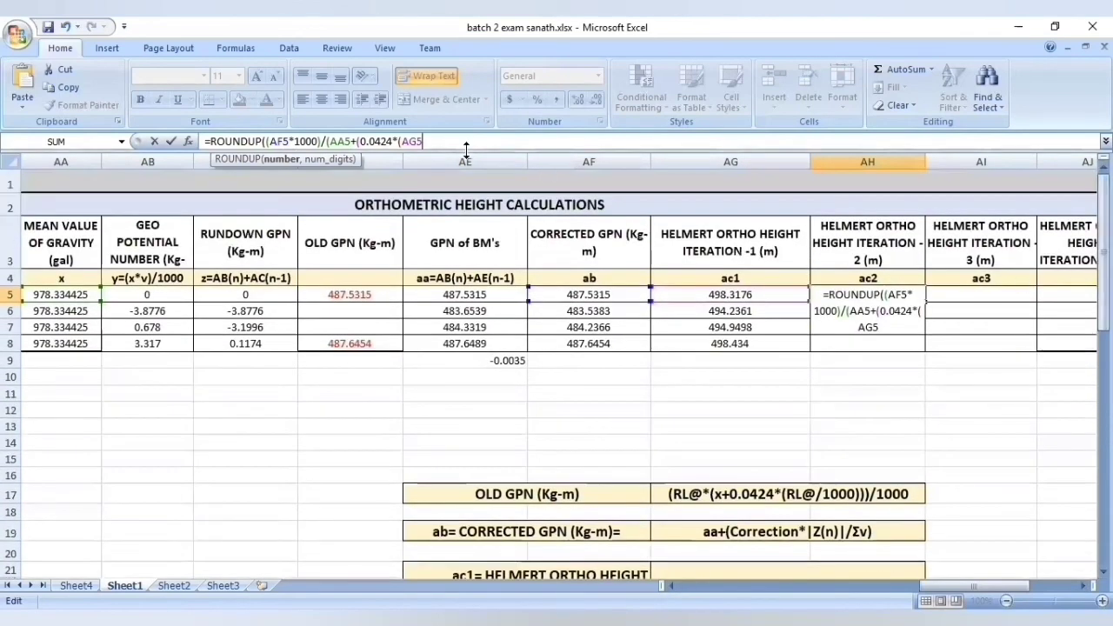
{"action": "type", "text": "/"}
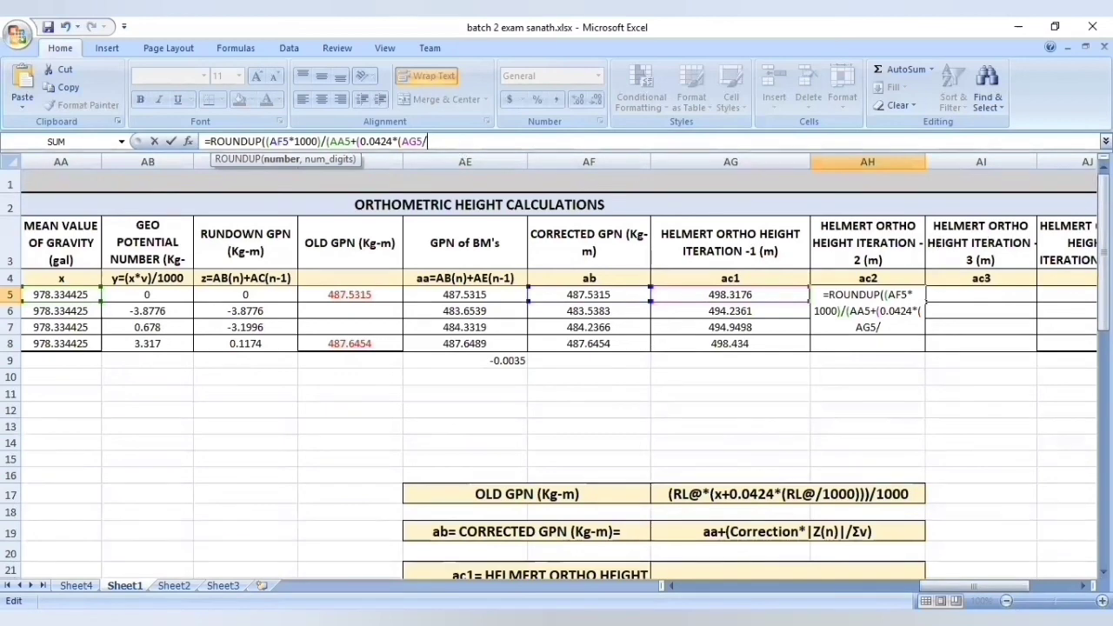
{"action": "left_click_drag", "start_coordinate": [1103, 196], "coordinate": [1103, 209]}
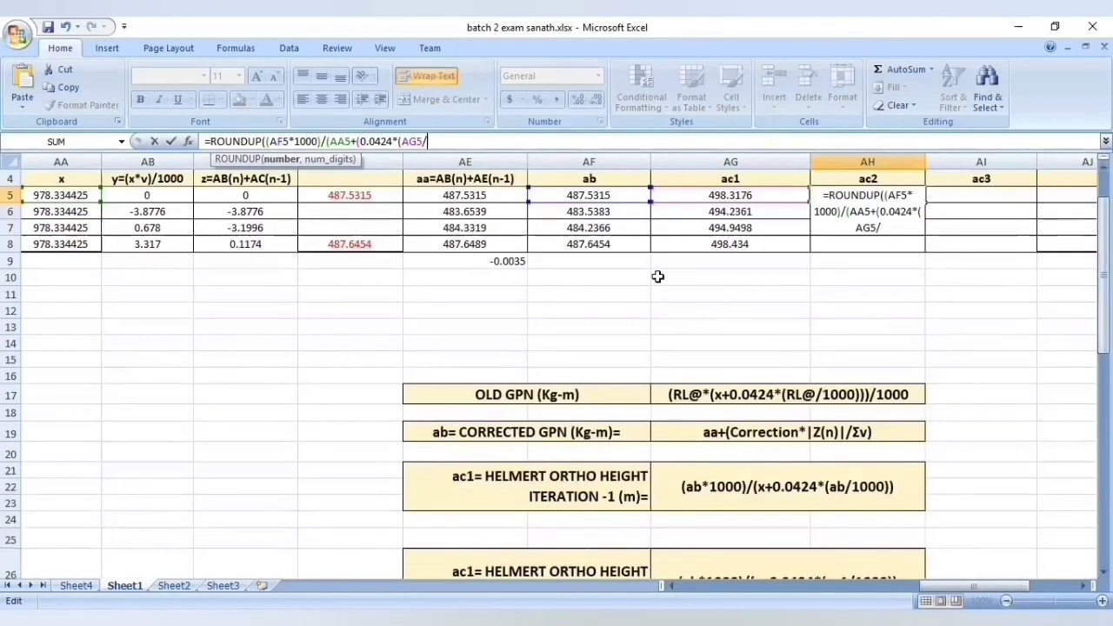
{"action": "type", "text": "1000)"}
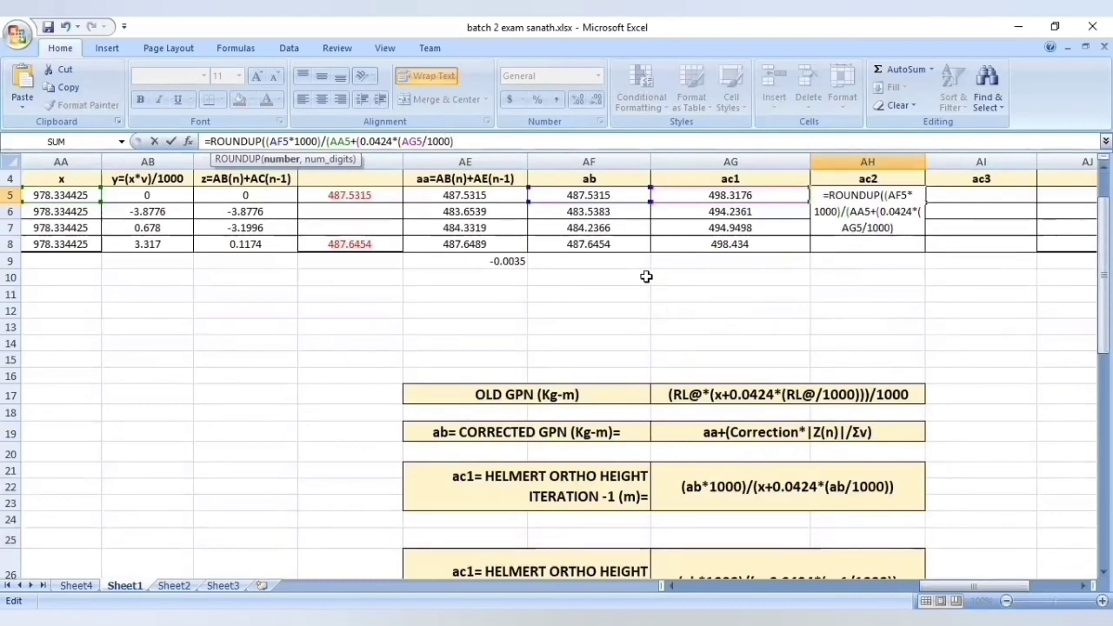
Close the divisor and complete AH5 with four decimals as =ROUNDUP((AF5*1000)/(AA5+(0.0424*(AG5/1000))),4)
{"action": "type", "text": "))"}
{"action": "type", "text": ",4"}
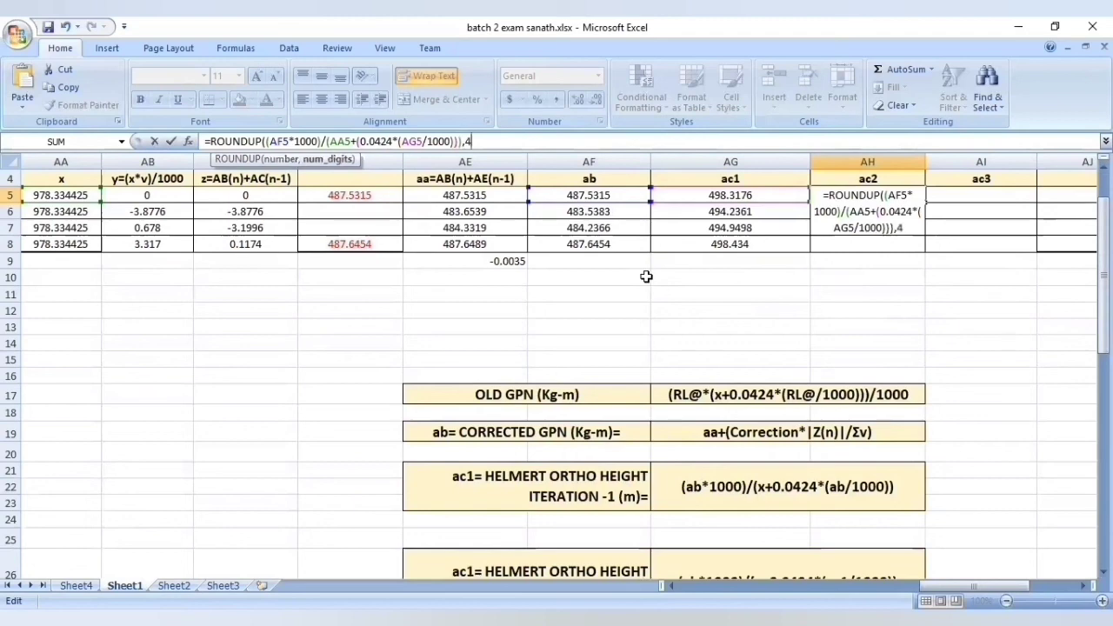
{"action": "type", "text": ")"}
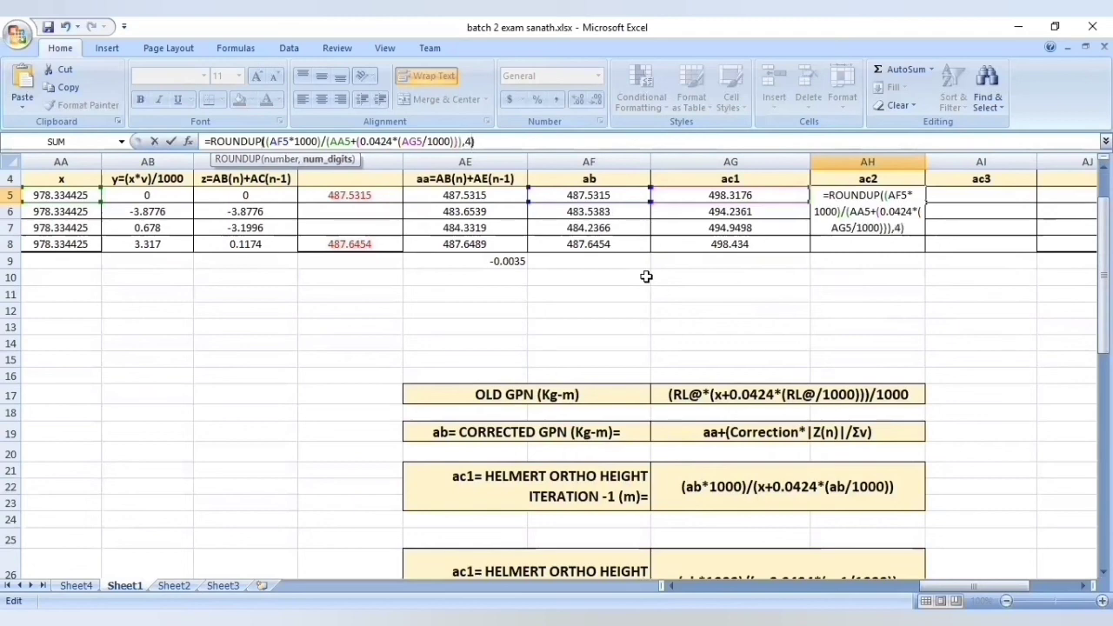
{"action": "key", "text": "Return"}
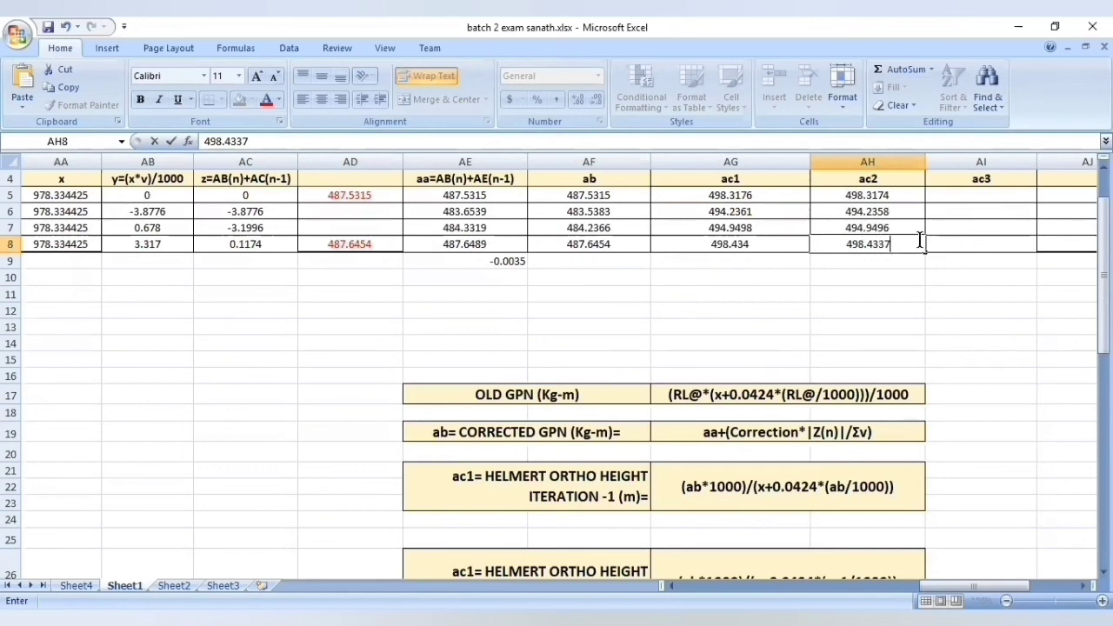
Start the Helmert orthometric height iteration 3 formula in AI5 with the corrected GPN reference, =ROUNDUP(AF5
{"action": "left_click", "coordinate": [976, 199]}
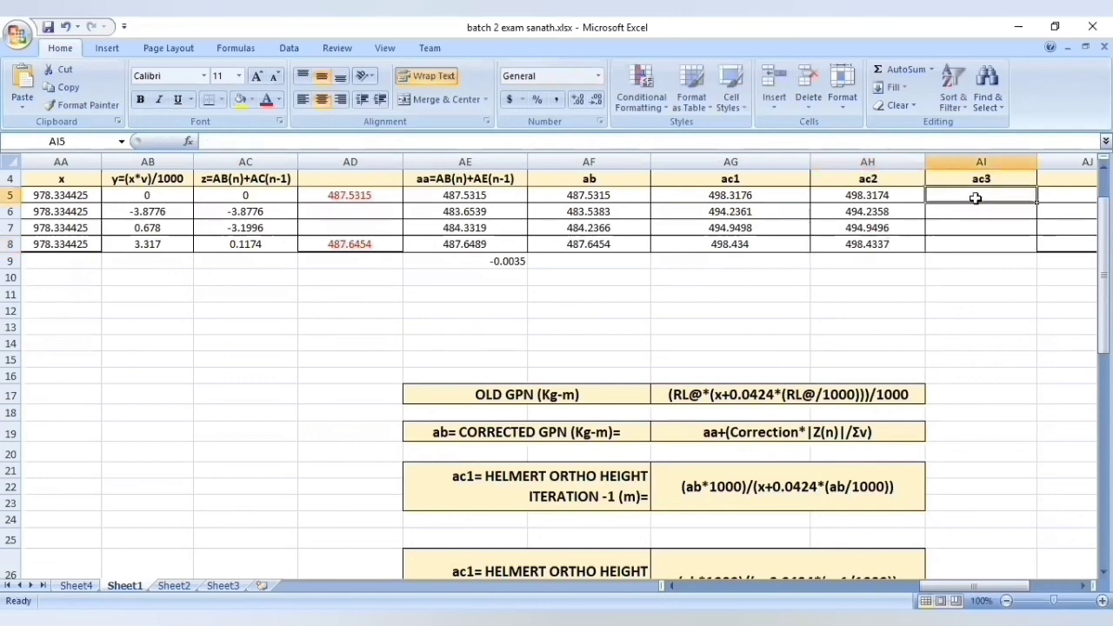
{"action": "type", "text": "="}
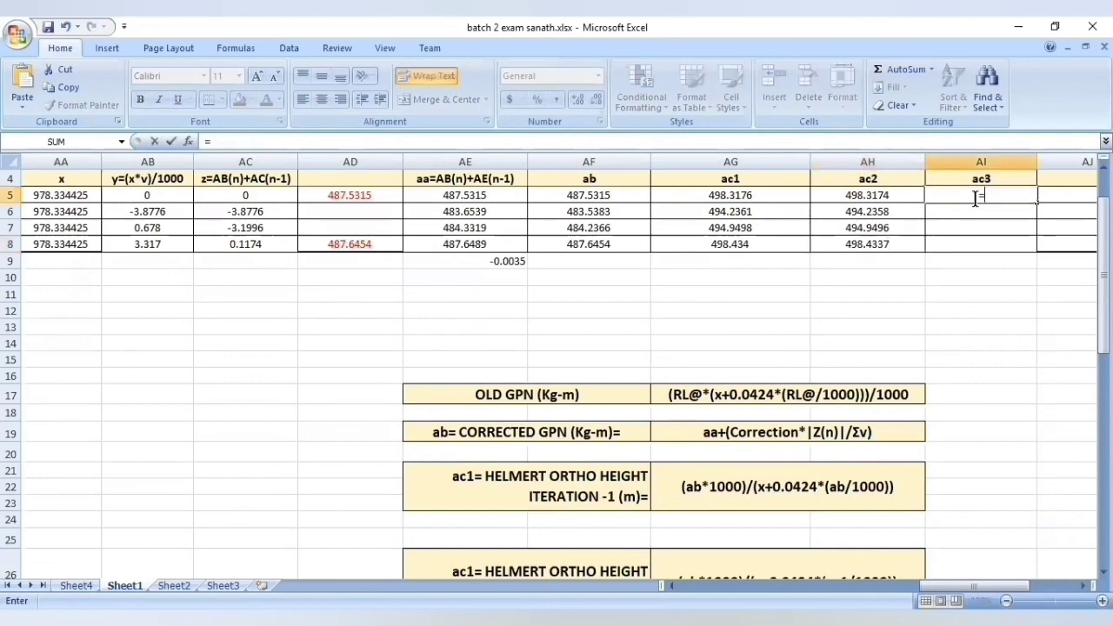
{"action": "left_click", "coordinate": [218, 143]}
{"action": "type", "text": "roun"}
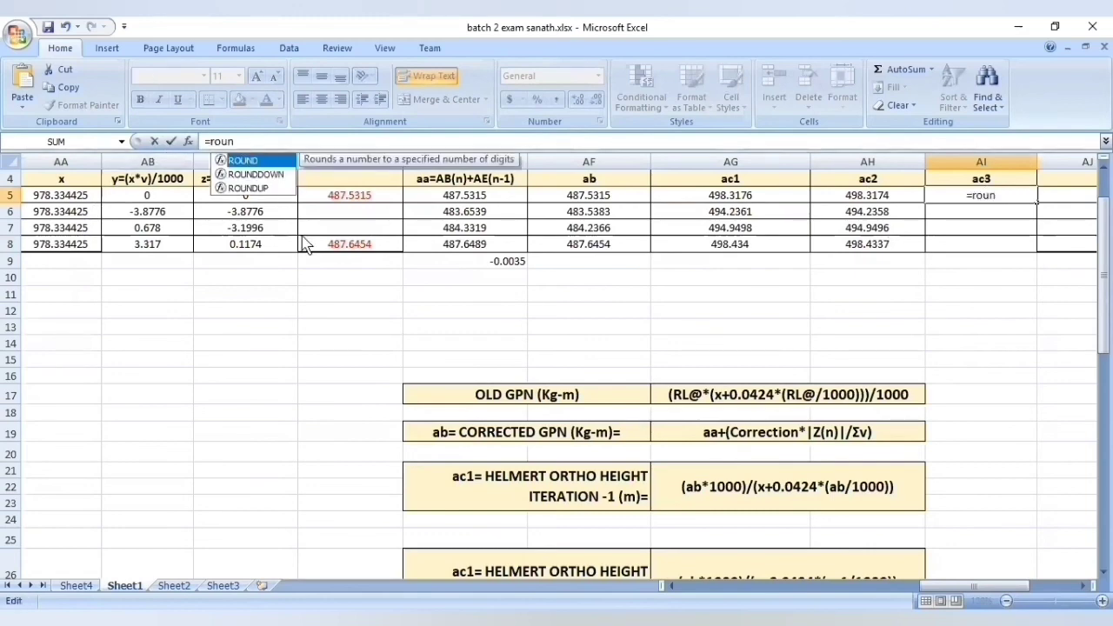
{"action": "double_click", "coordinate": [250, 189]}
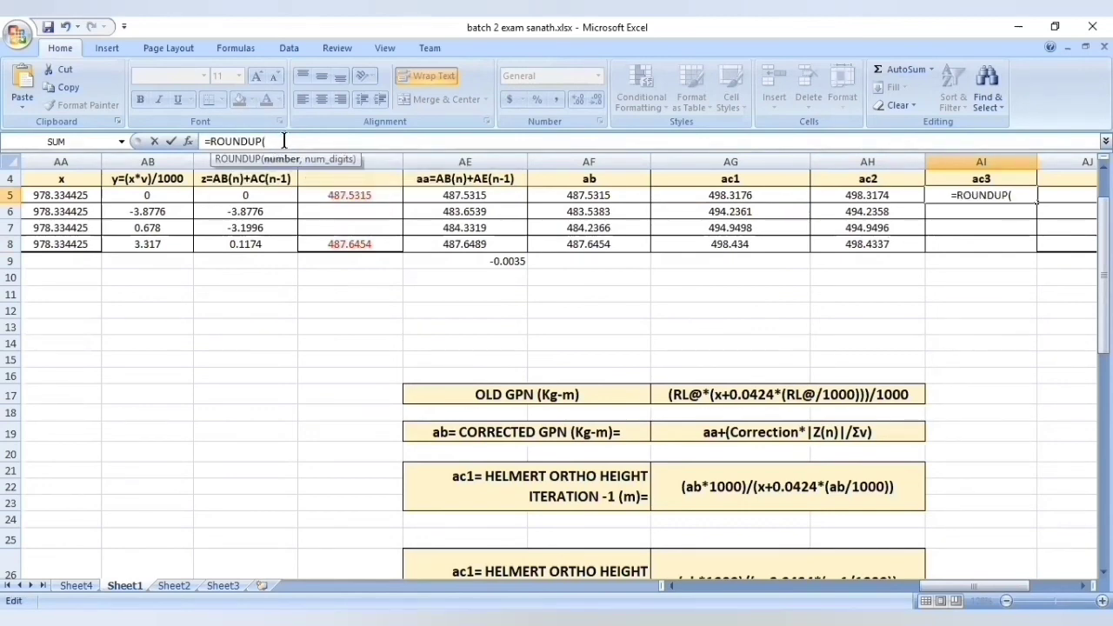
{"action": "left_click", "coordinate": [589, 196]}
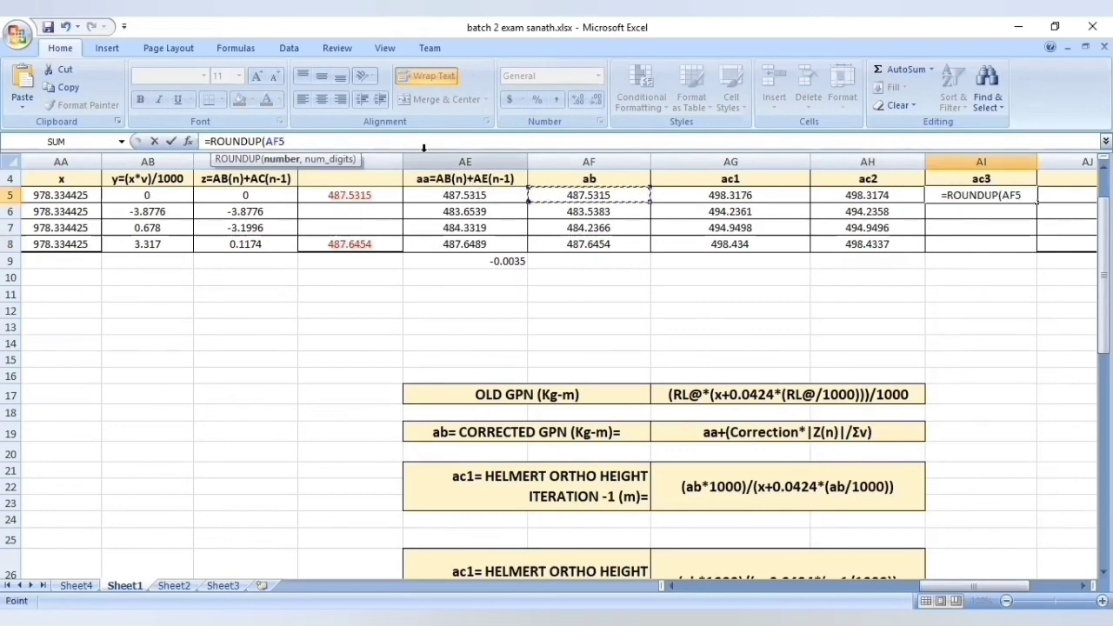
Multiply AF5 by 1000 in the AI5 formula, bracket the product and open the divisor, giving =ROUNDUP((AF5*1000)/(
{"action": "type", "text": "*"}
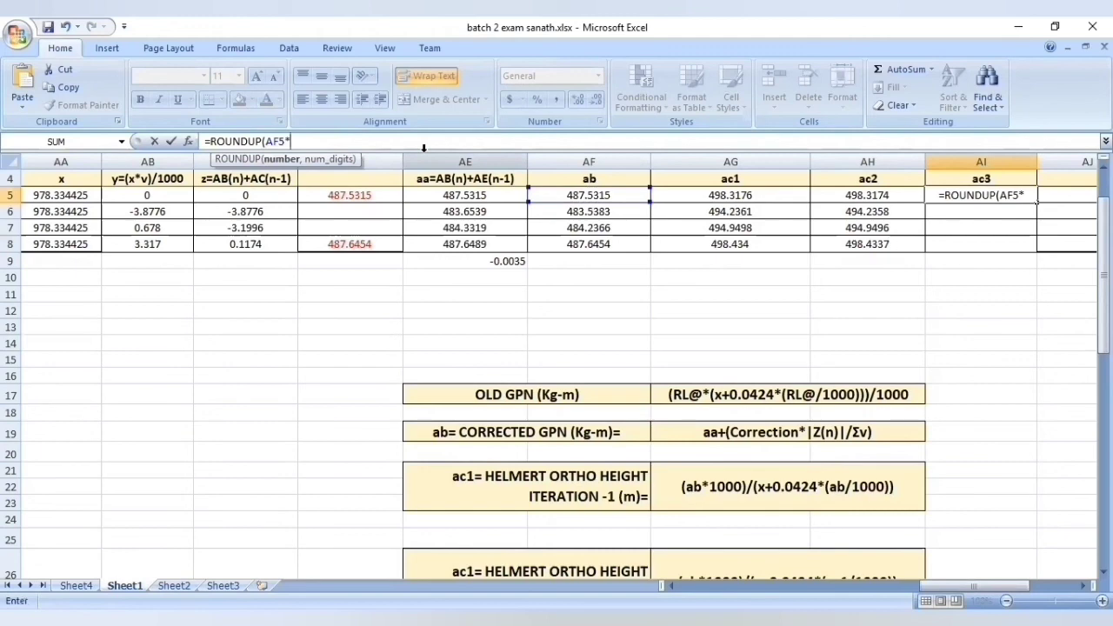
{"action": "type", "text": "1000"}
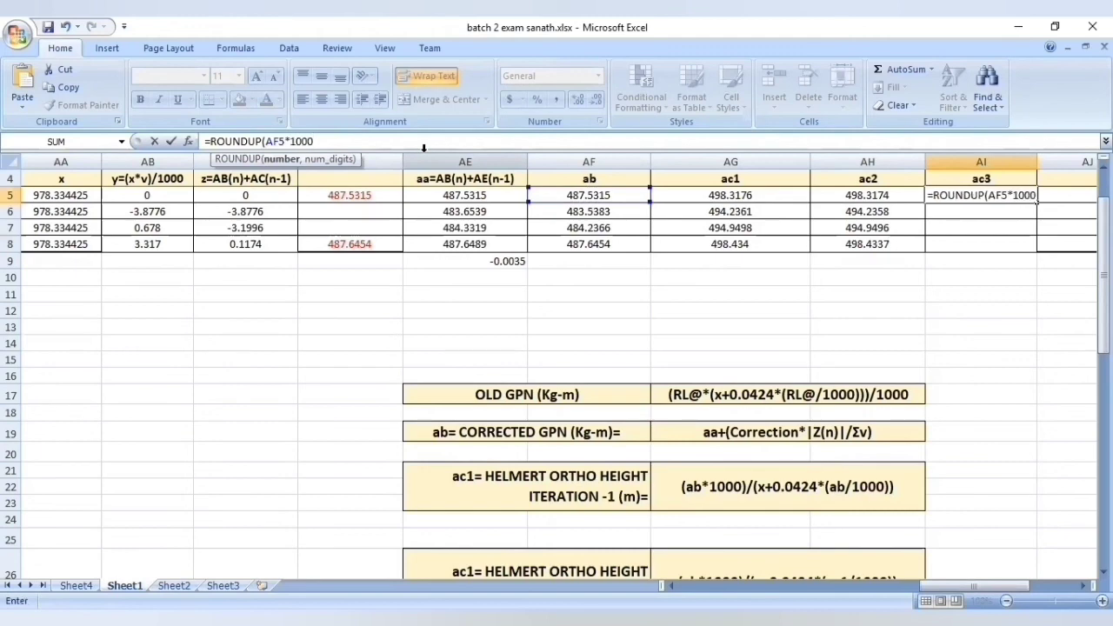
{"action": "type", "text": ")"}
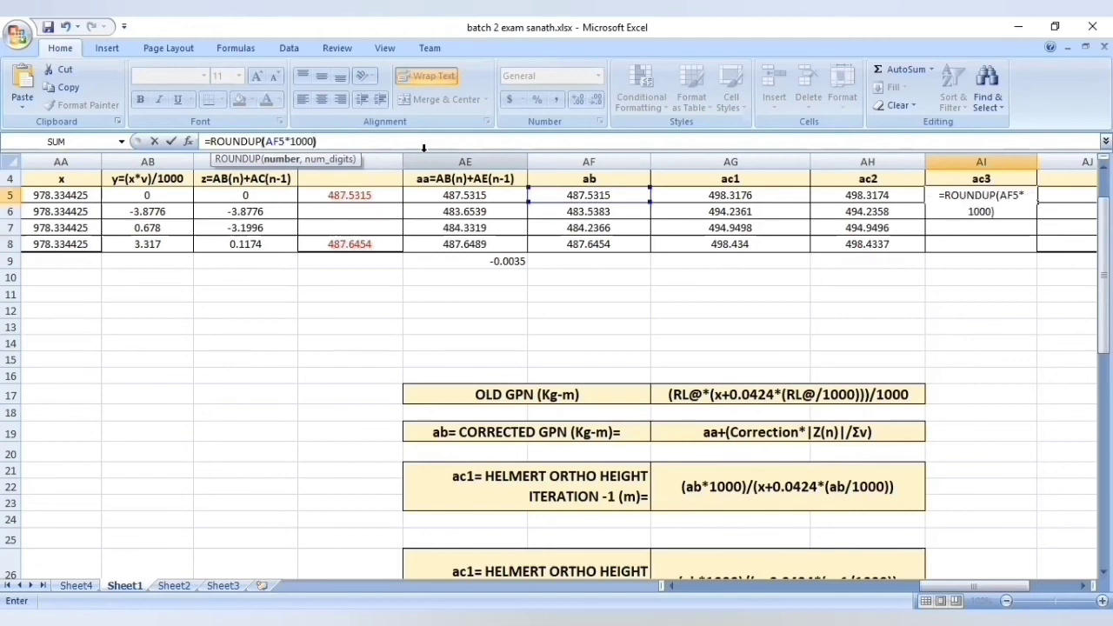
{"action": "left_click", "coordinate": [267, 142]}
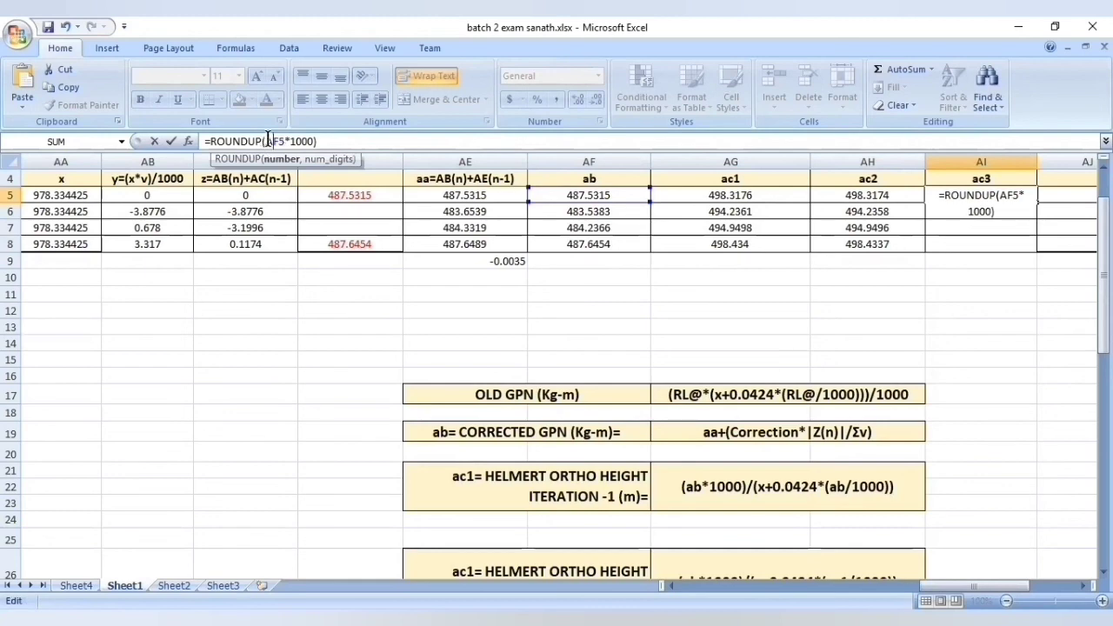
{"action": "type", "text": "("}
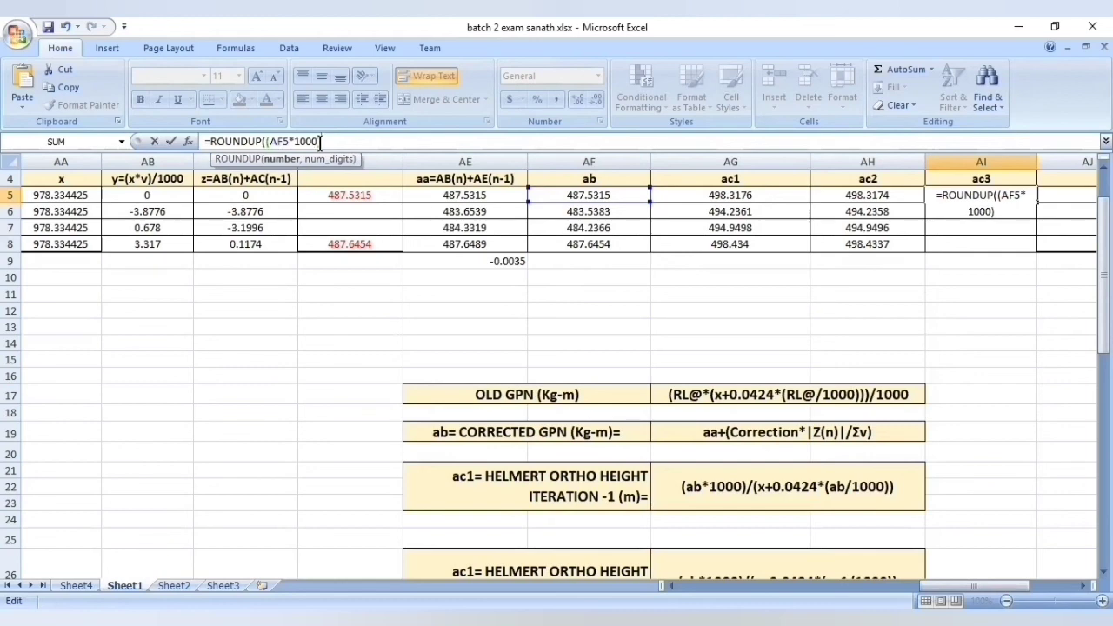
{"action": "type", "text": "/("}
Extend the AI5 divisor with cell AA6 plus 0.0424 multiplied by an opened bracket, giving =ROUNDUP((AF5*1000)/(AA6+(0.0424*(
{"action": "left_click", "coordinate": [93, 212]}
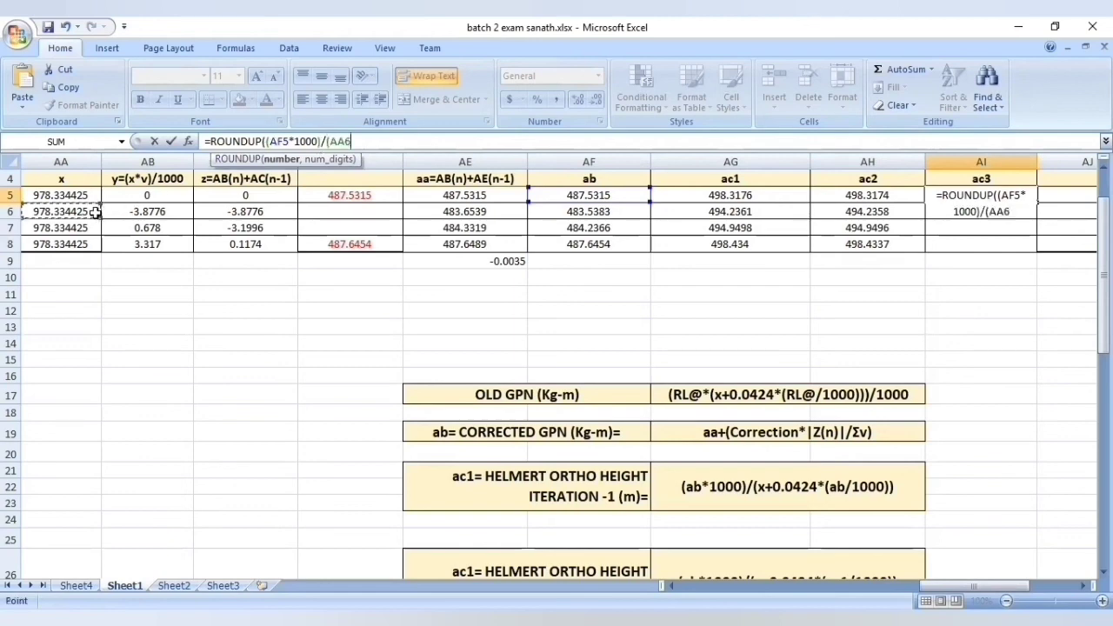
{"action": "double_click", "coordinate": [371, 146]}
{"action": "left_click", "coordinate": [369, 146]}
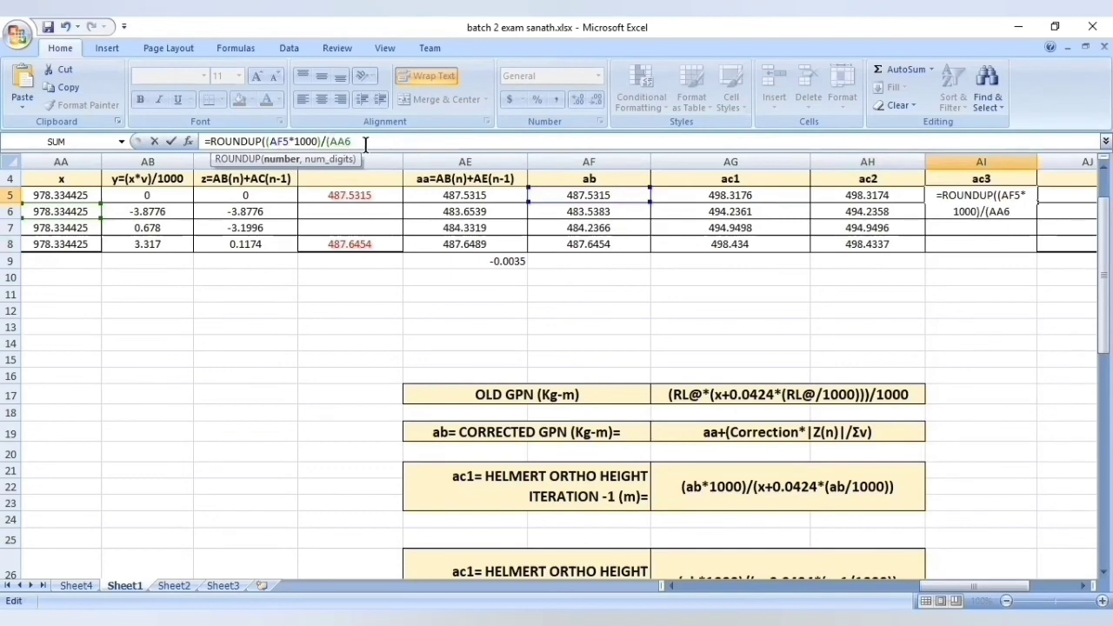
{"action": "type", "text": "+("}
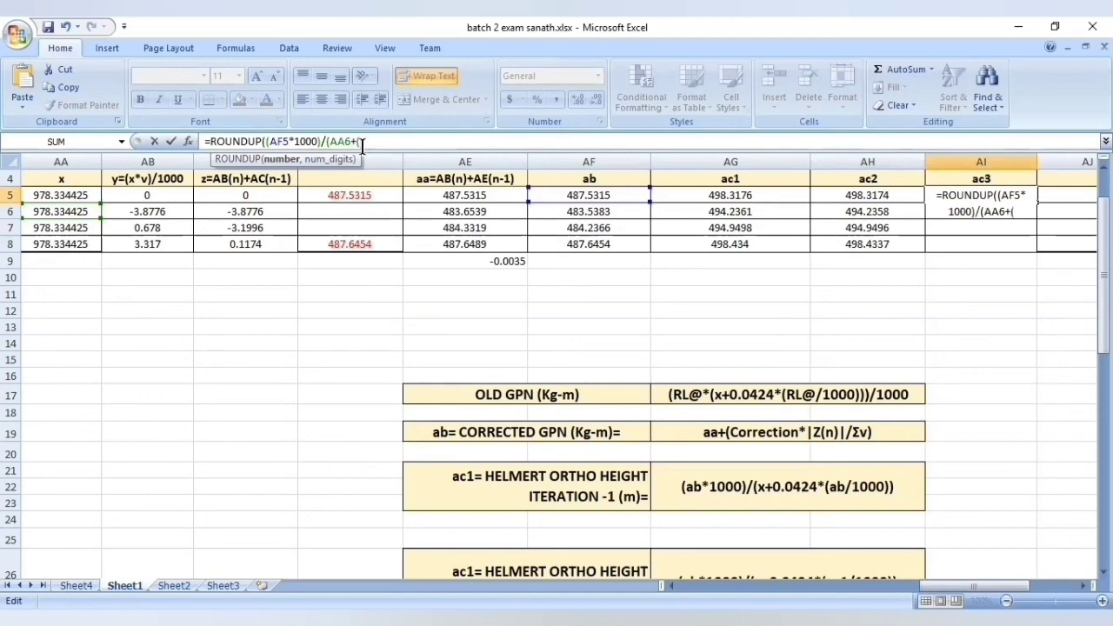
{"action": "type", "text": "0.0424"}
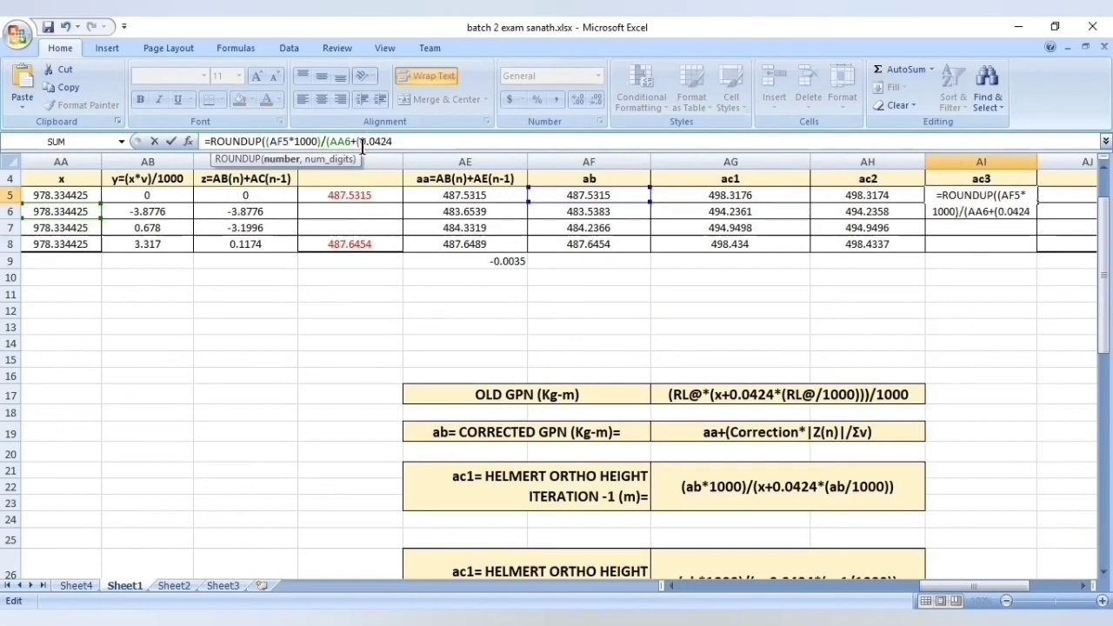
{"action": "type", "text": "*"}
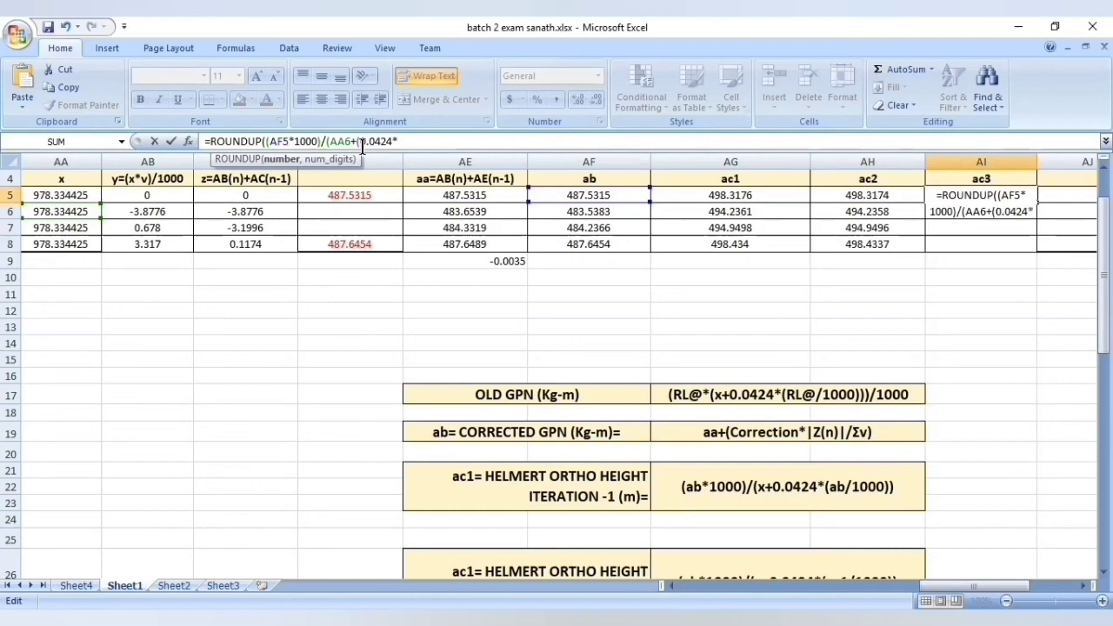
{"action": "type", "text": "("}
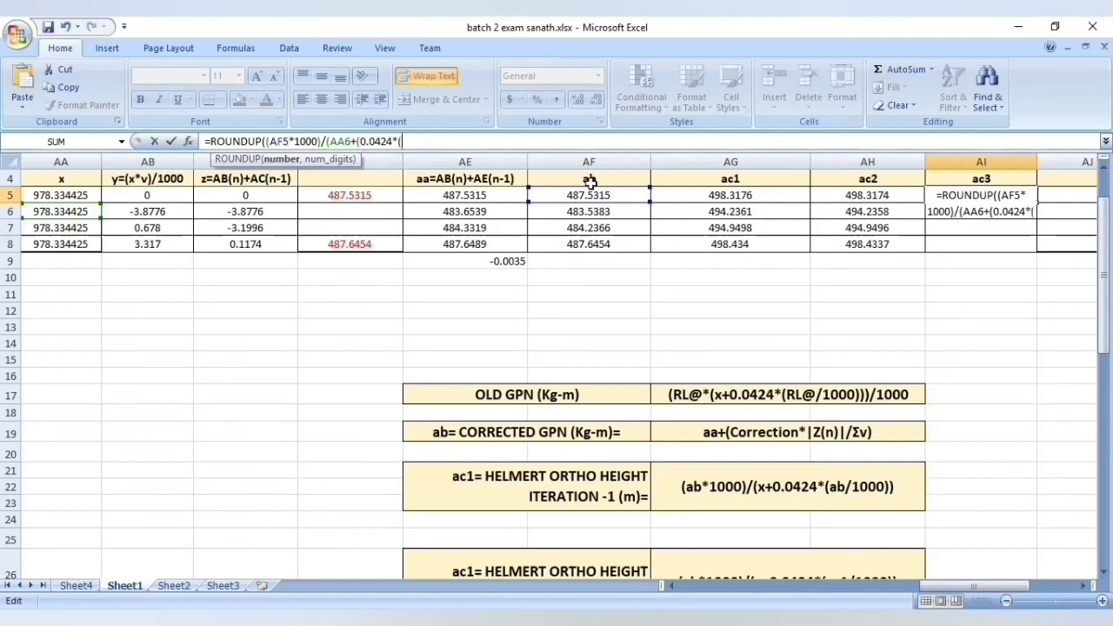
Reference AH5 divided by 1000 and complete AI5 with four decimals as =ROUNDUP((AF5*1000)/(AA6+(0.0424*(AH5)/1000)),4)
{"action": "left_click", "coordinate": [881, 200]}
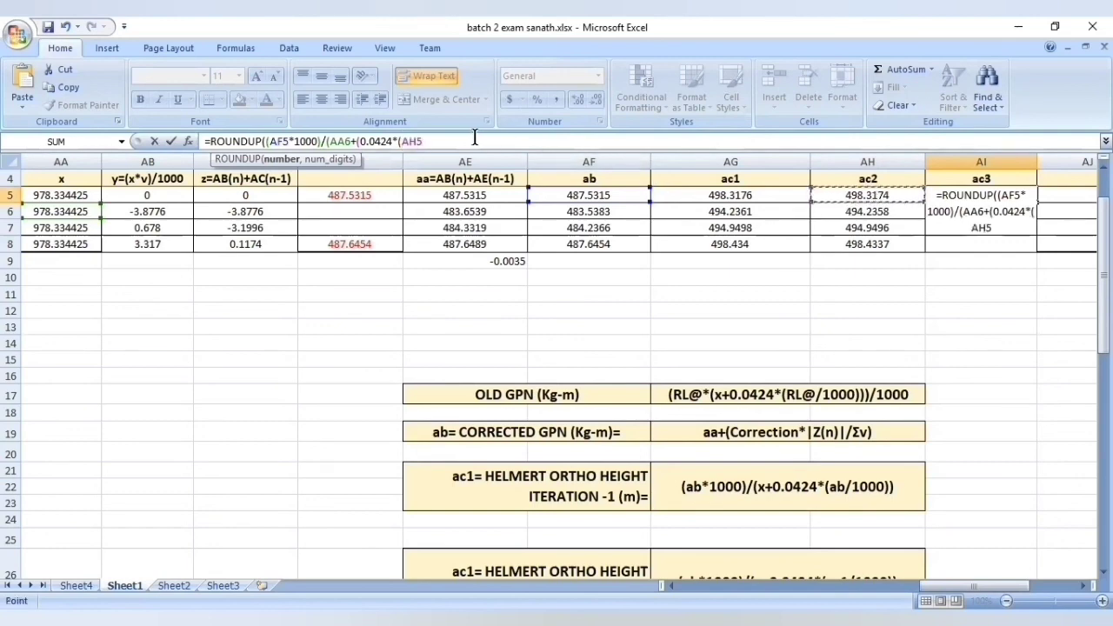
{"action": "type", "text": ")"}
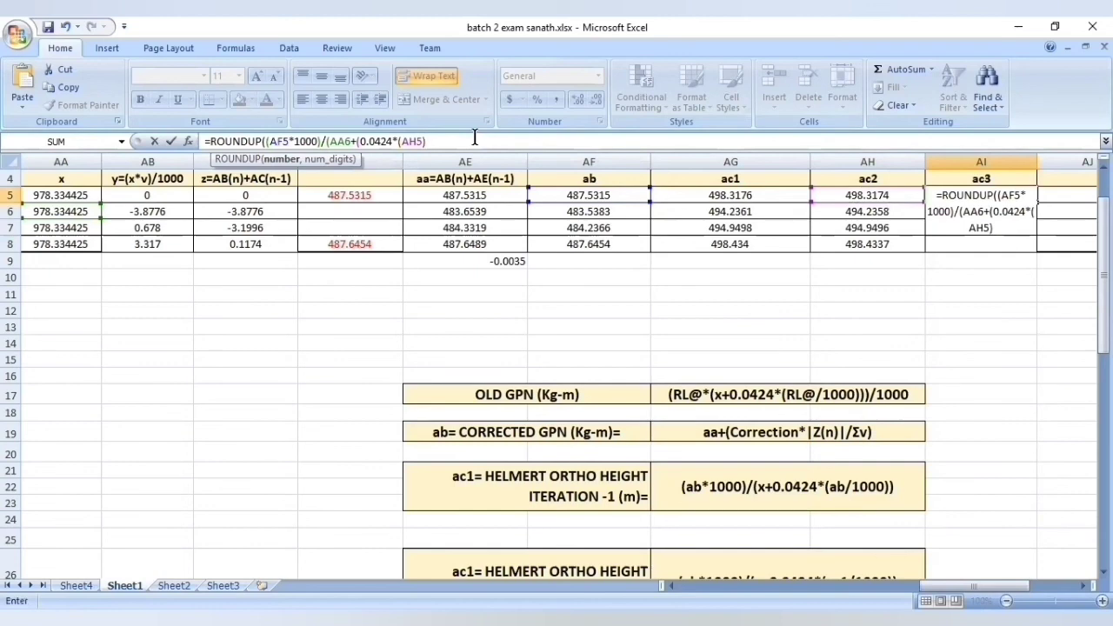
{"action": "type", "text": "/1000"}
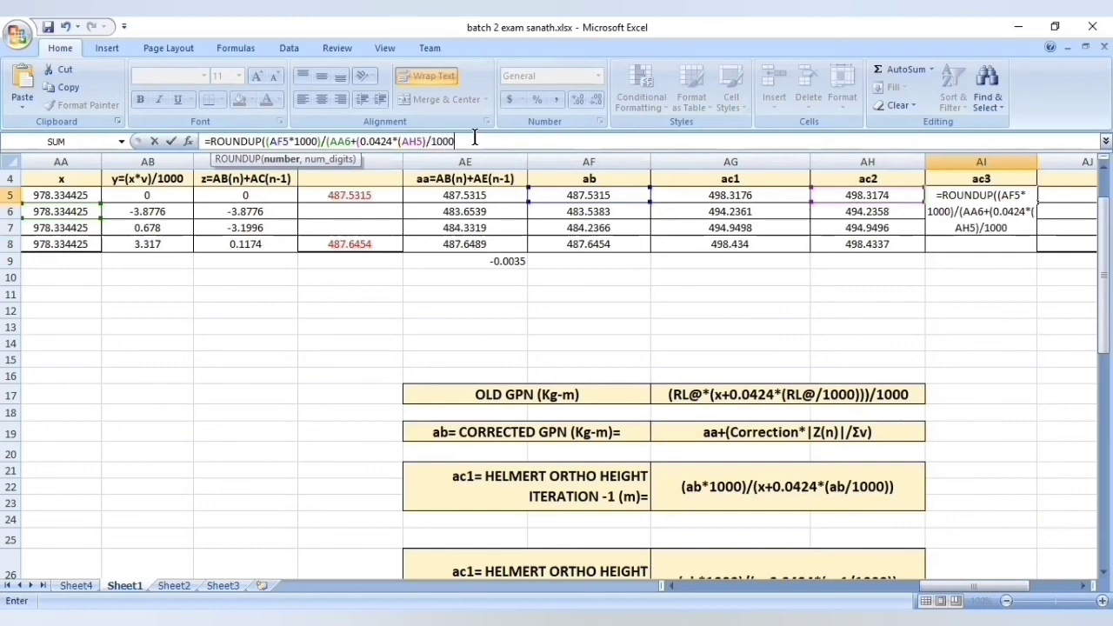
{"action": "type", "text": ")"}
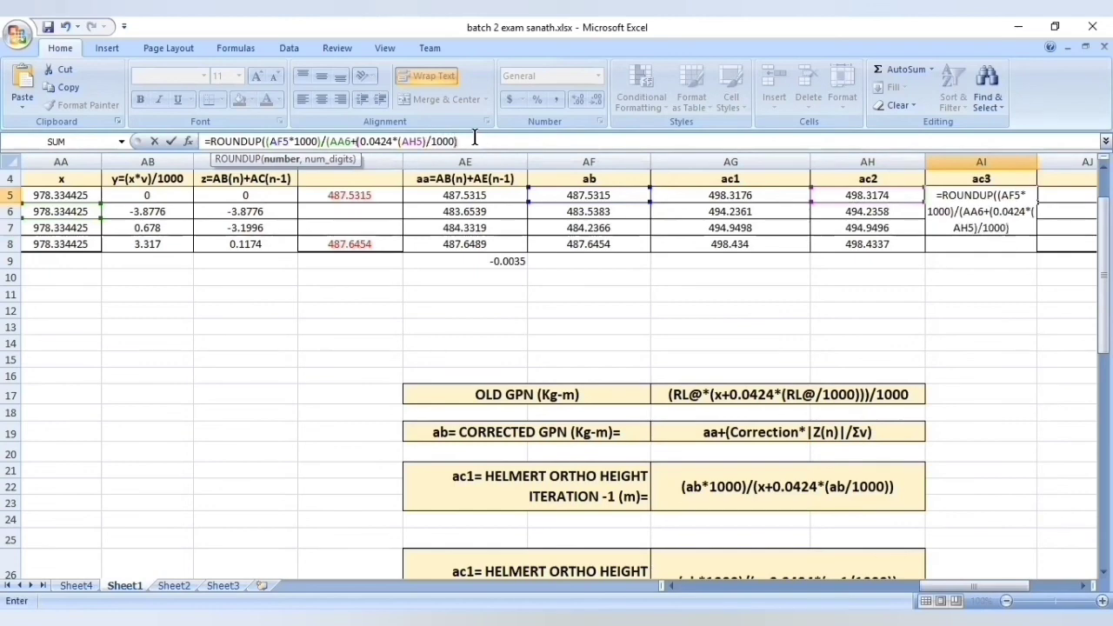
{"action": "type", "text": "))"}
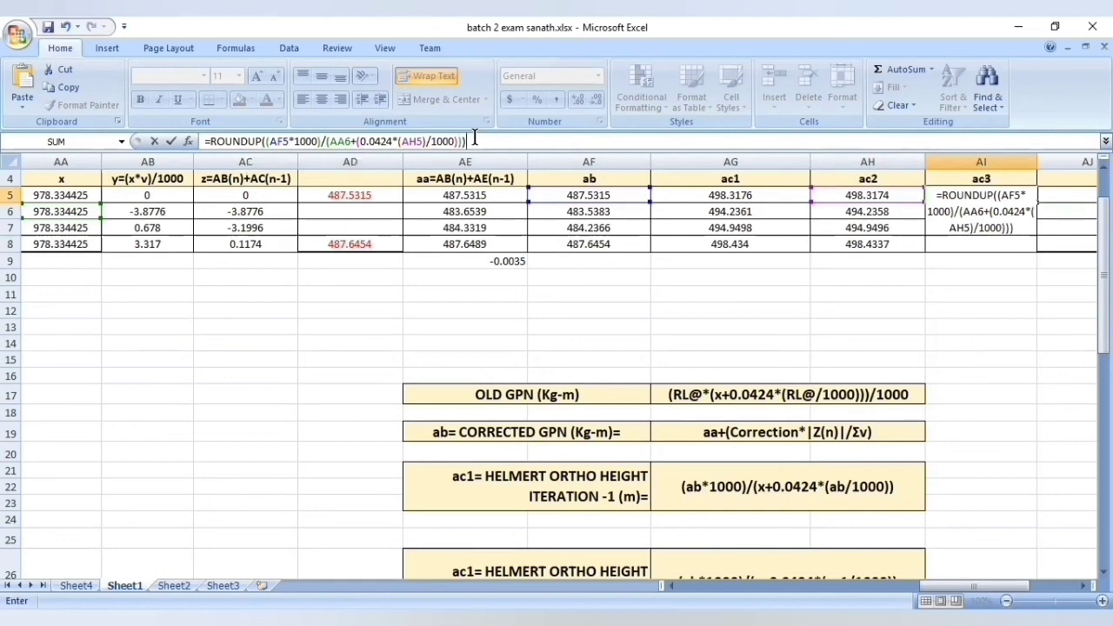
{"action": "key", "text": "BackSpace"}
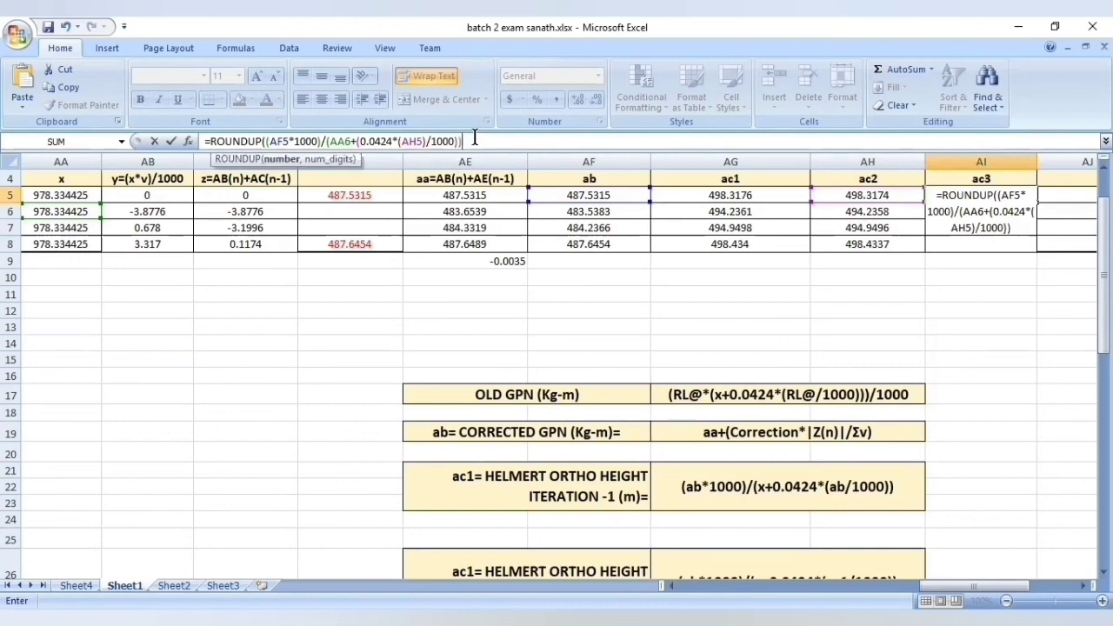
{"action": "type", "text": ",4"}
{"action": "type", "text": ")"}
{"action": "left_click", "coordinate": [988, 220]}
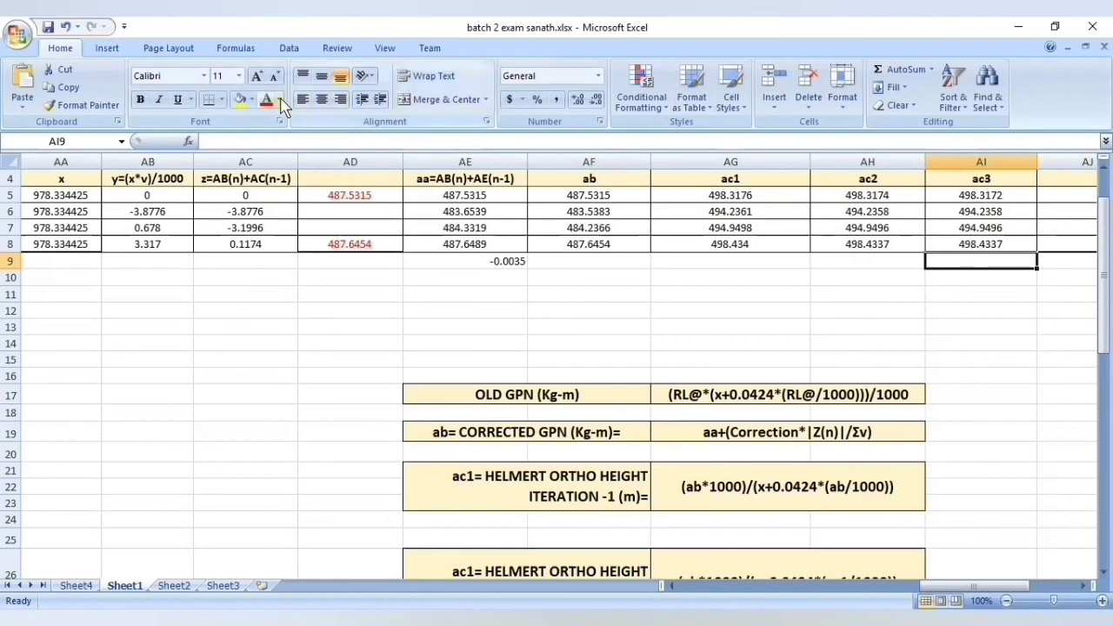
Highlight each iteration 3 height in cells AI5 through AI8 of the ac3 column with a yellow fill
{"action": "left_click", "coordinate": [992, 198]}
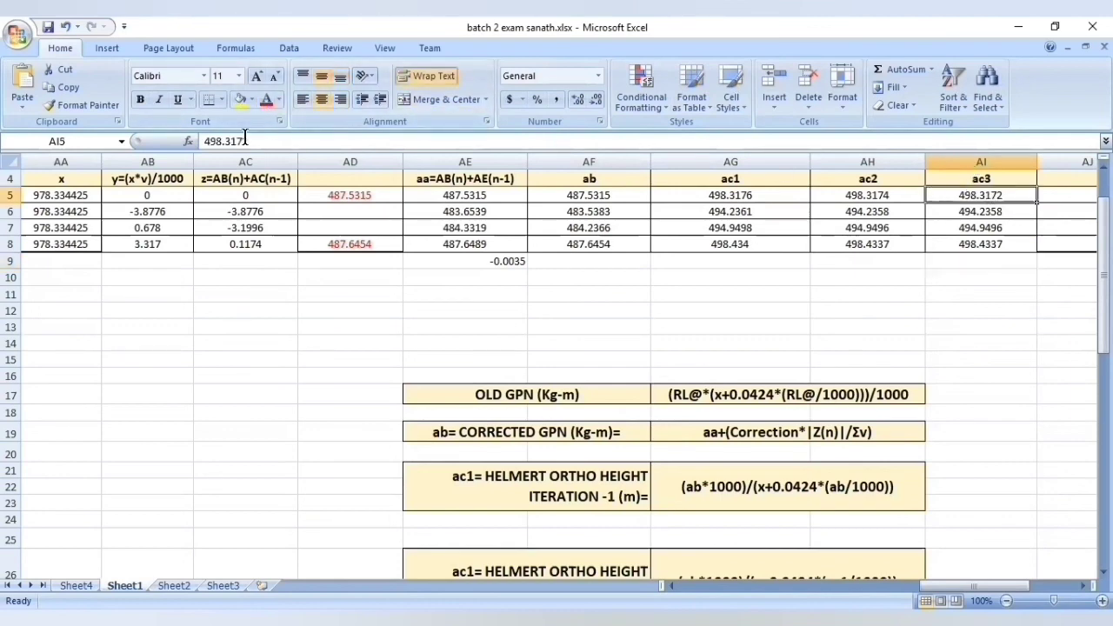
{"action": "left_click", "coordinate": [241, 99]}
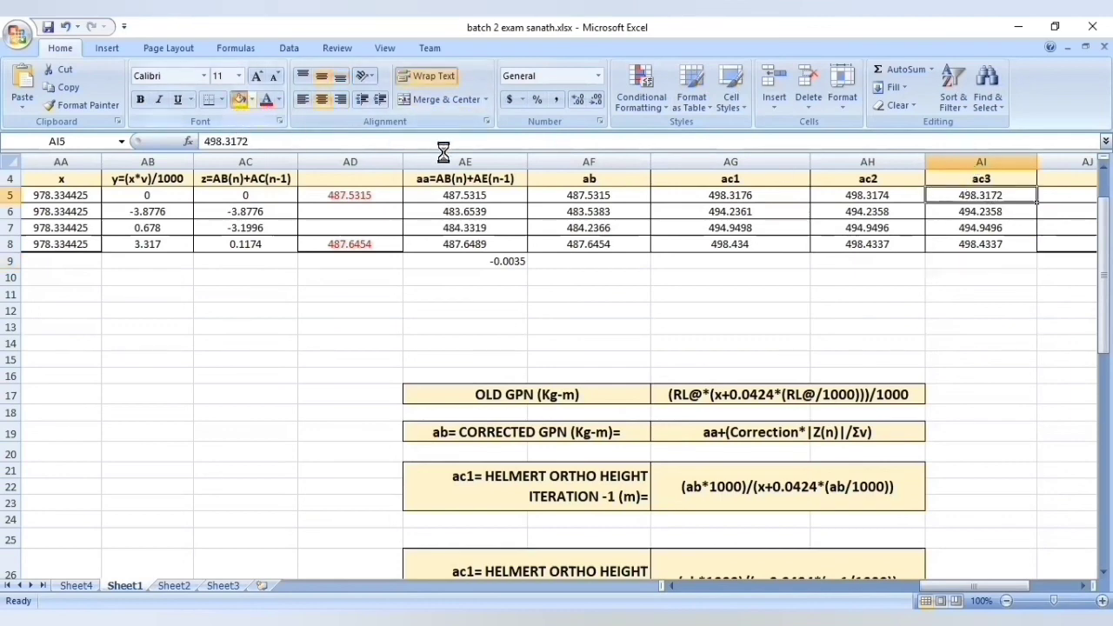
{"action": "left_click", "coordinate": [1000, 211]}
{"action": "left_click", "coordinate": [241, 99]}
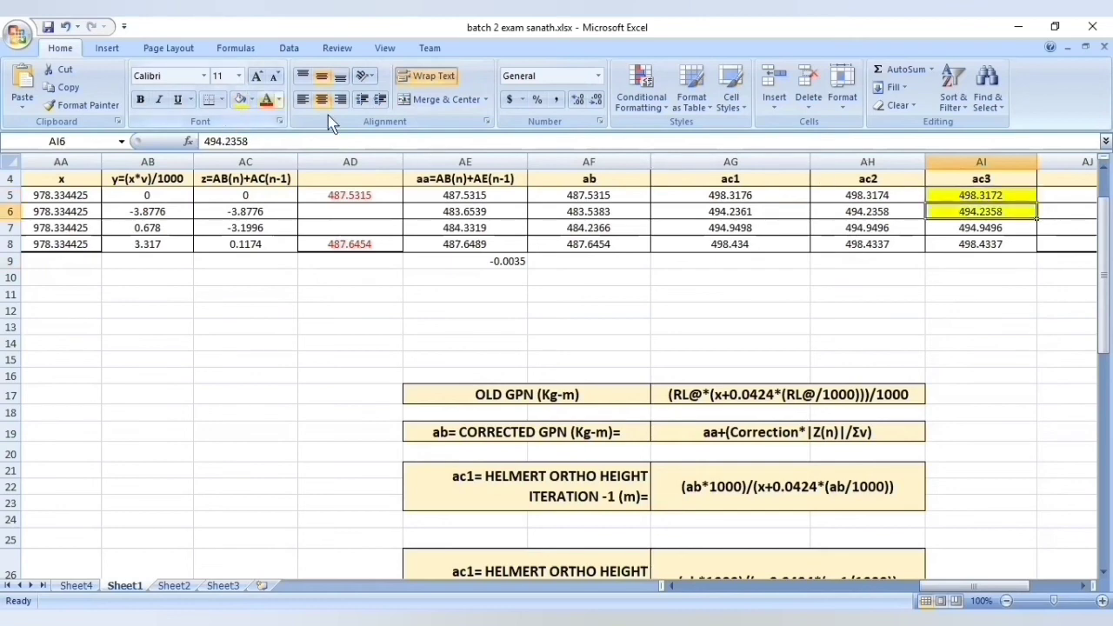
{"action": "left_click", "coordinate": [929, 228]}
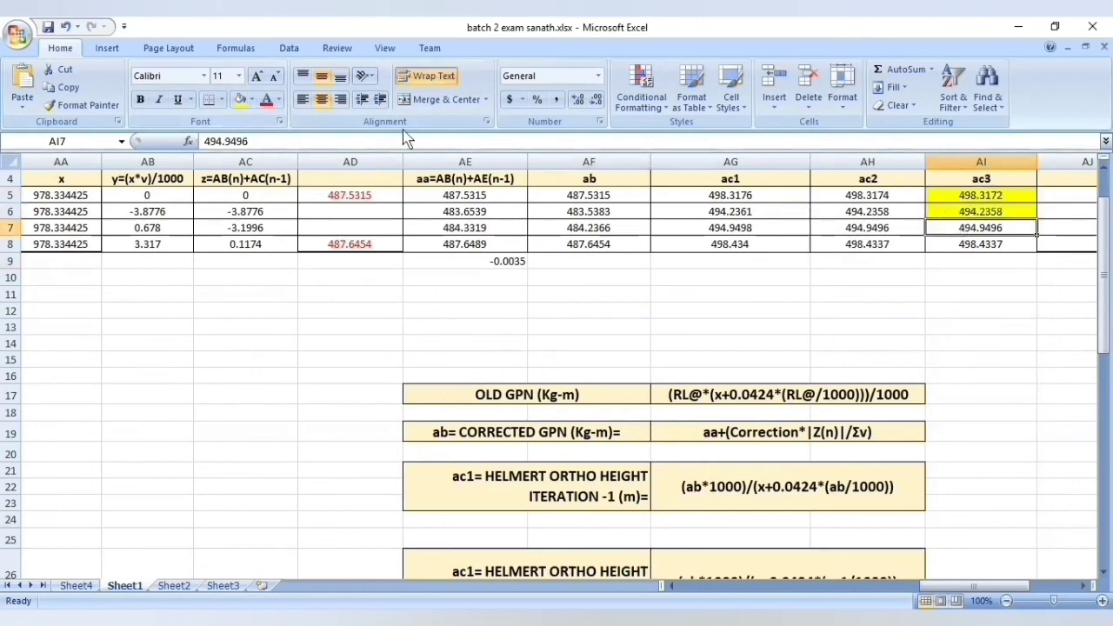
{"action": "left_click", "coordinate": [241, 99]}
{"action": "left_click", "coordinate": [957, 244]}
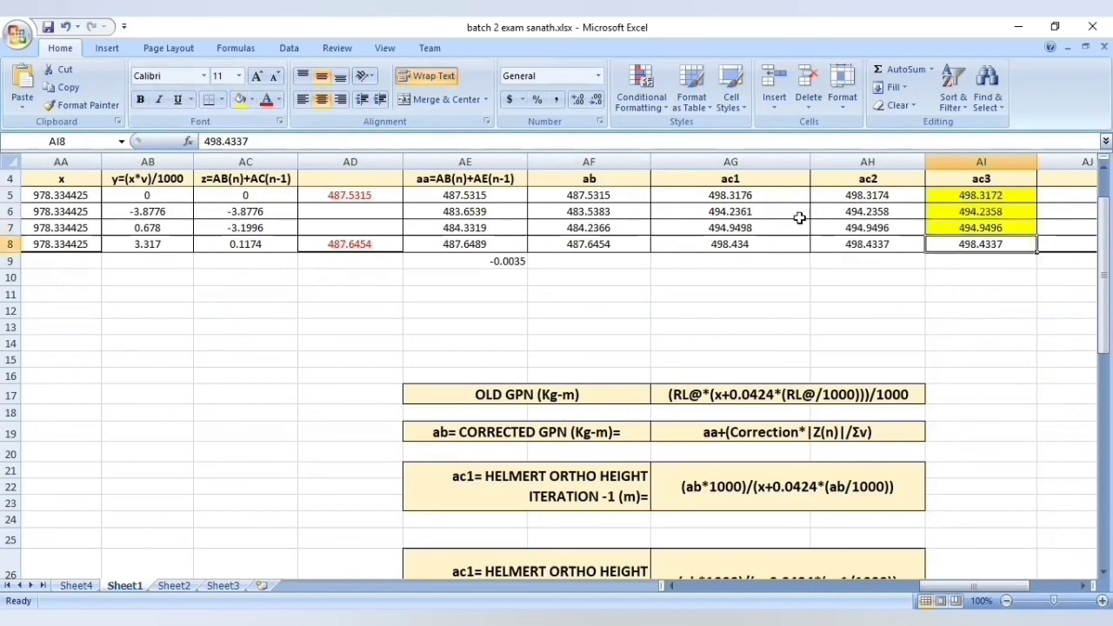
{"action": "left_click", "coordinate": [241, 99]}
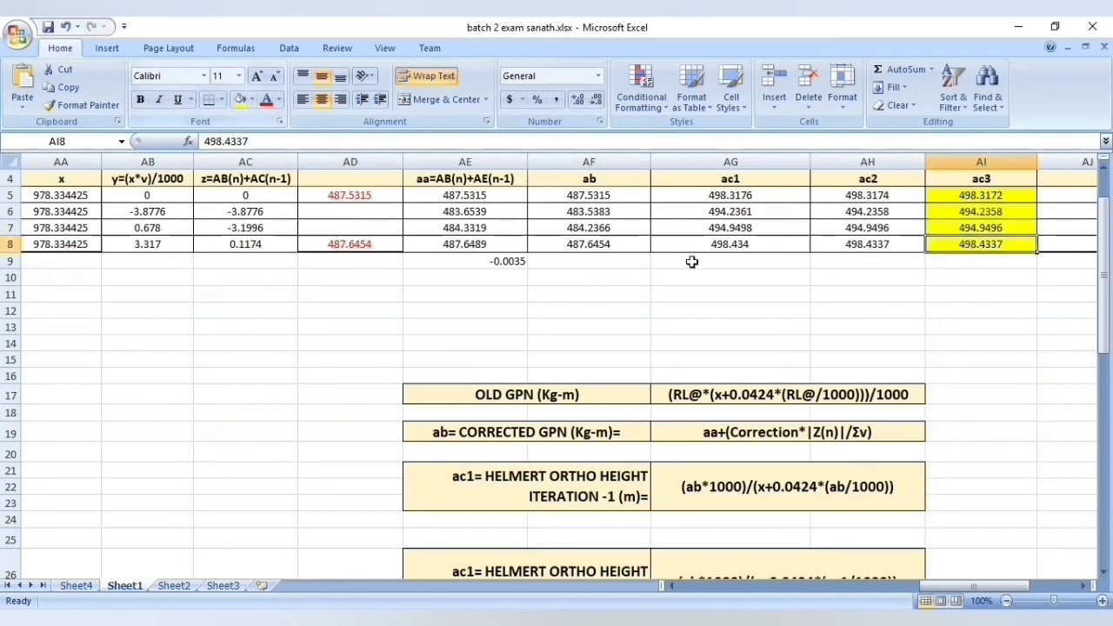